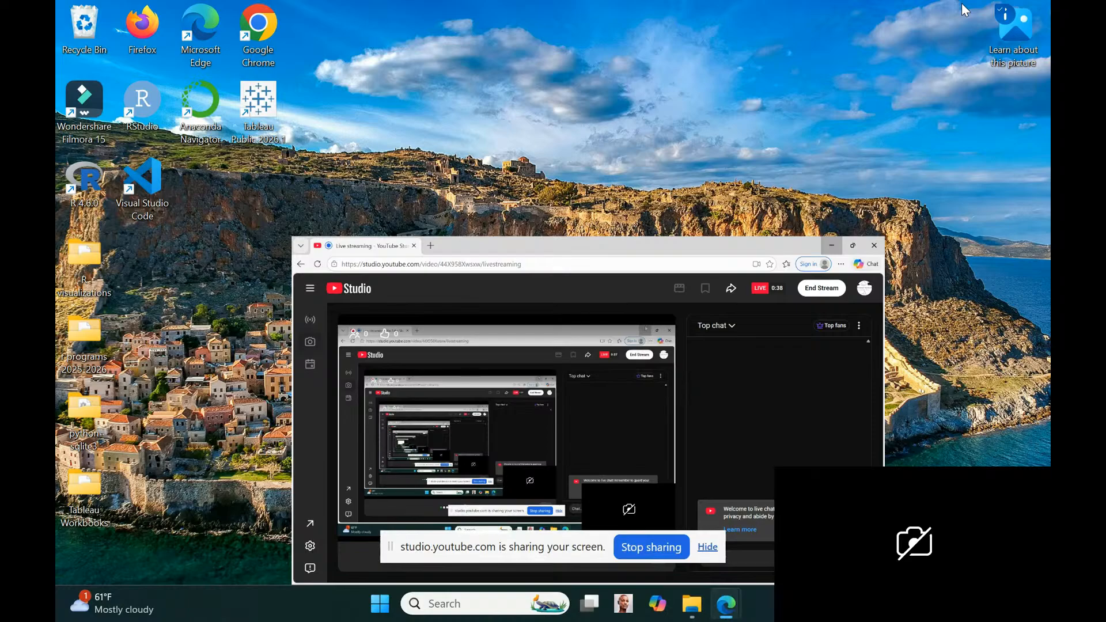
Launch Tableau Public and connect to the text file pathologies_monoAdded_may21_2026 in the current Pathologies Database folder
double_click(268, 106)
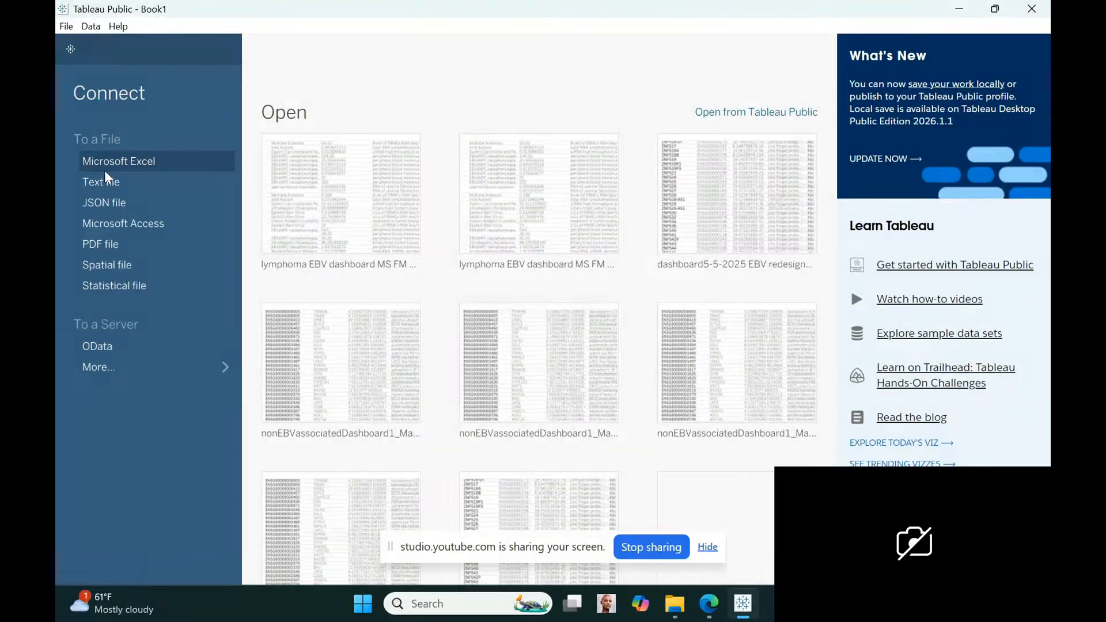
click(105, 181)
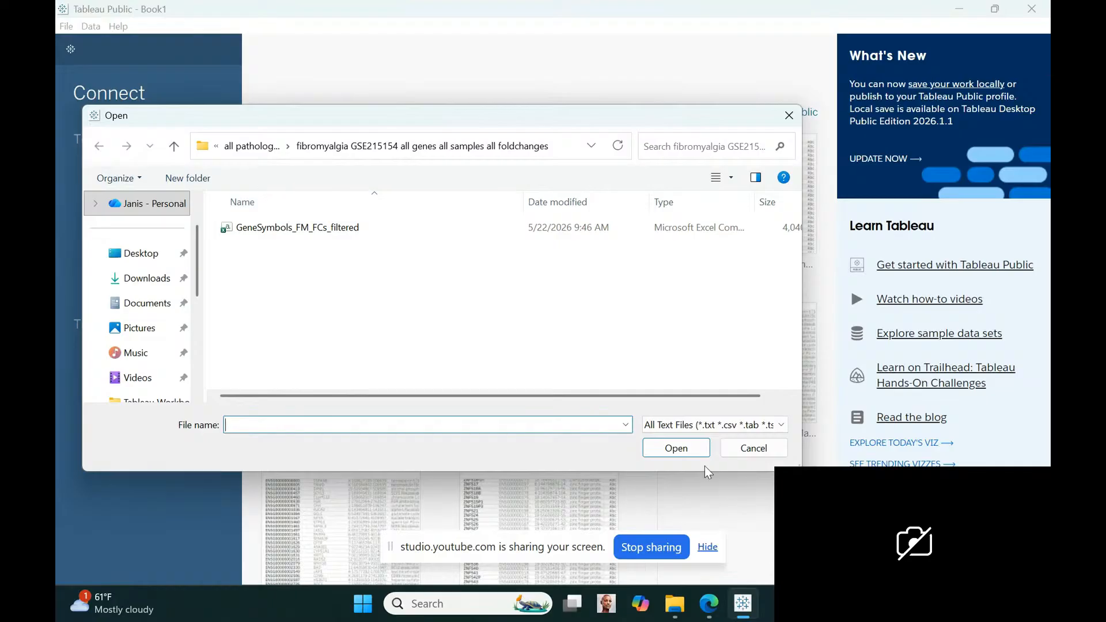
click(258, 147)
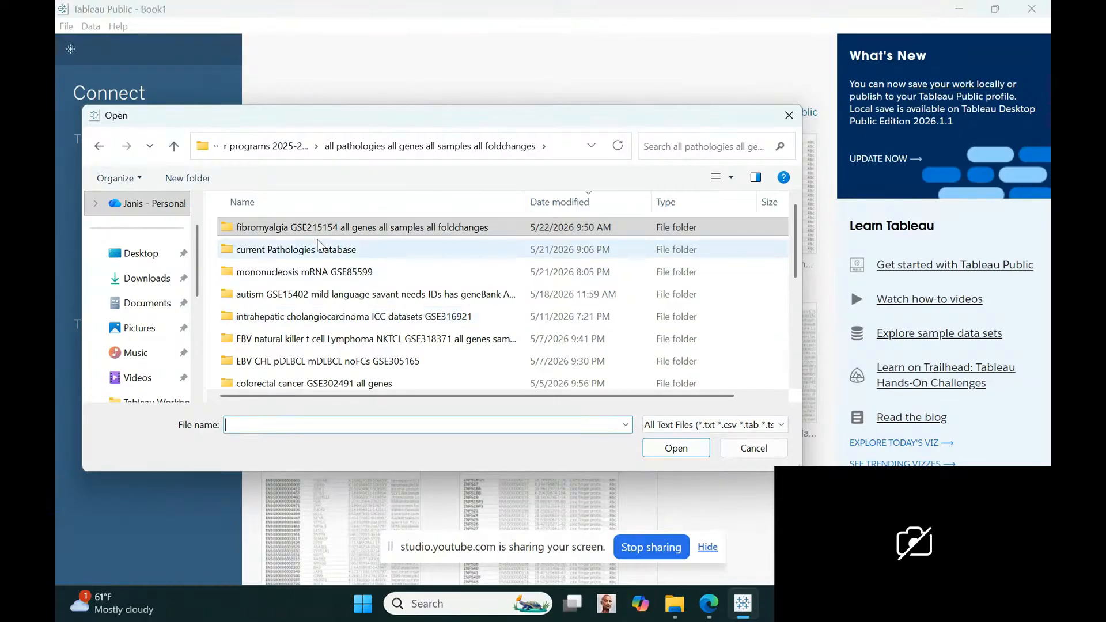
double_click(325, 252)
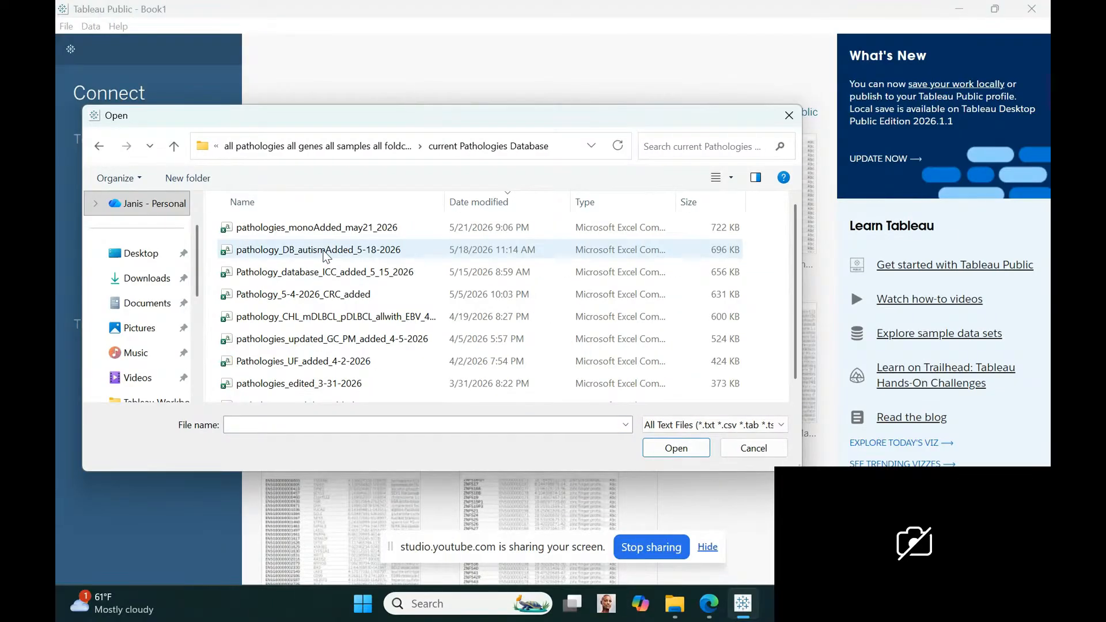
click(345, 228)
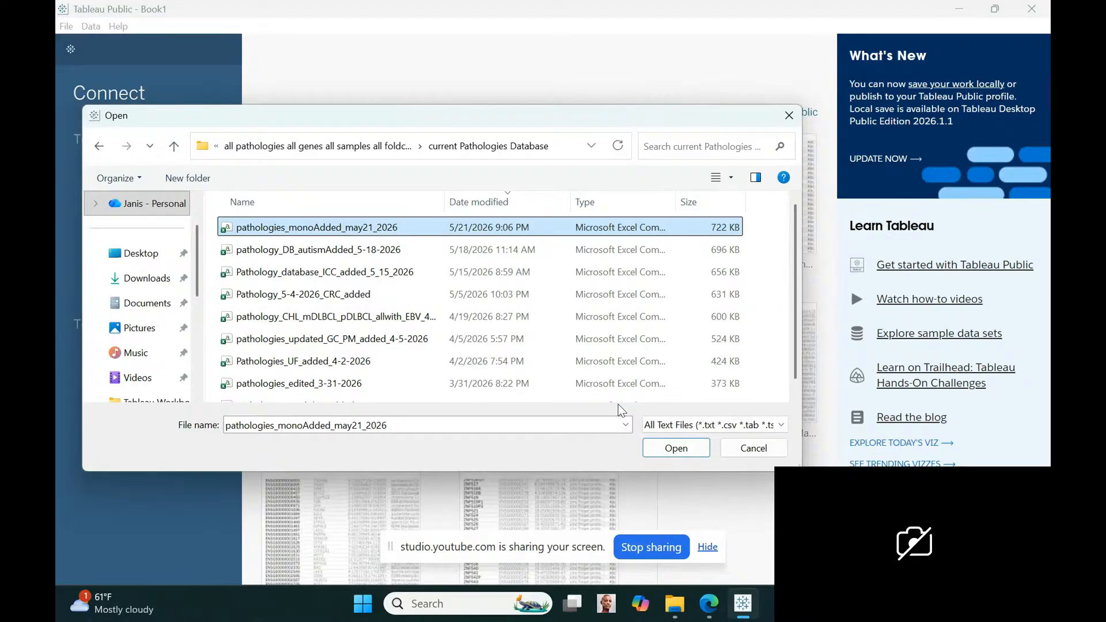
click(678, 454)
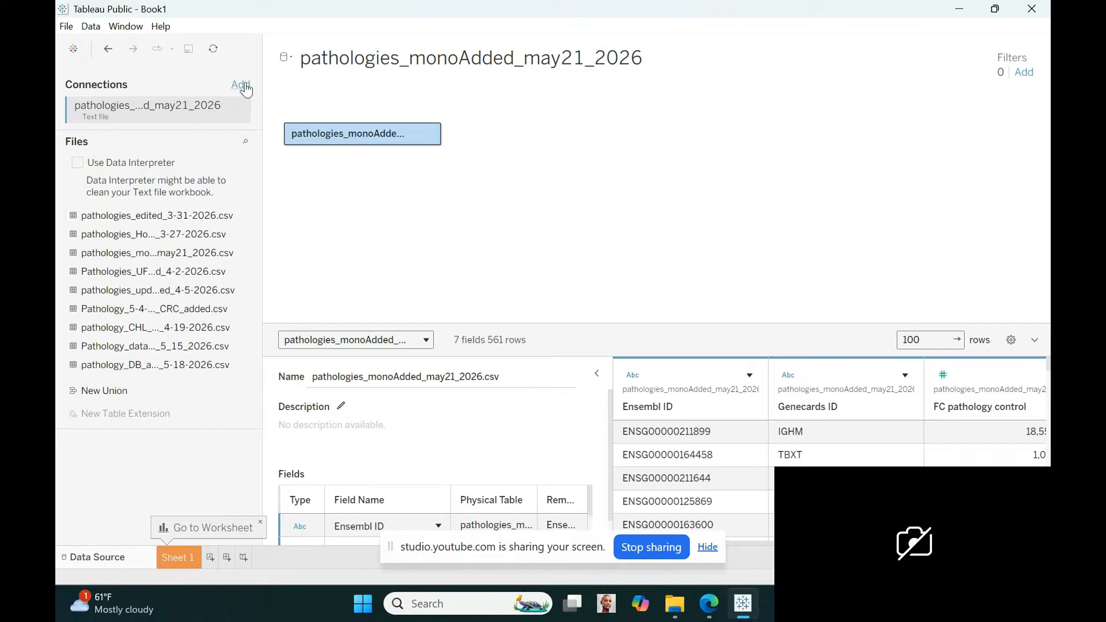
Add a text file connection to GSE271486_ensembleIDs_NPC_LBMP_study from the Ensemble IDs merger for Genecards IDs GSE271486 resource folder
click(241, 85)
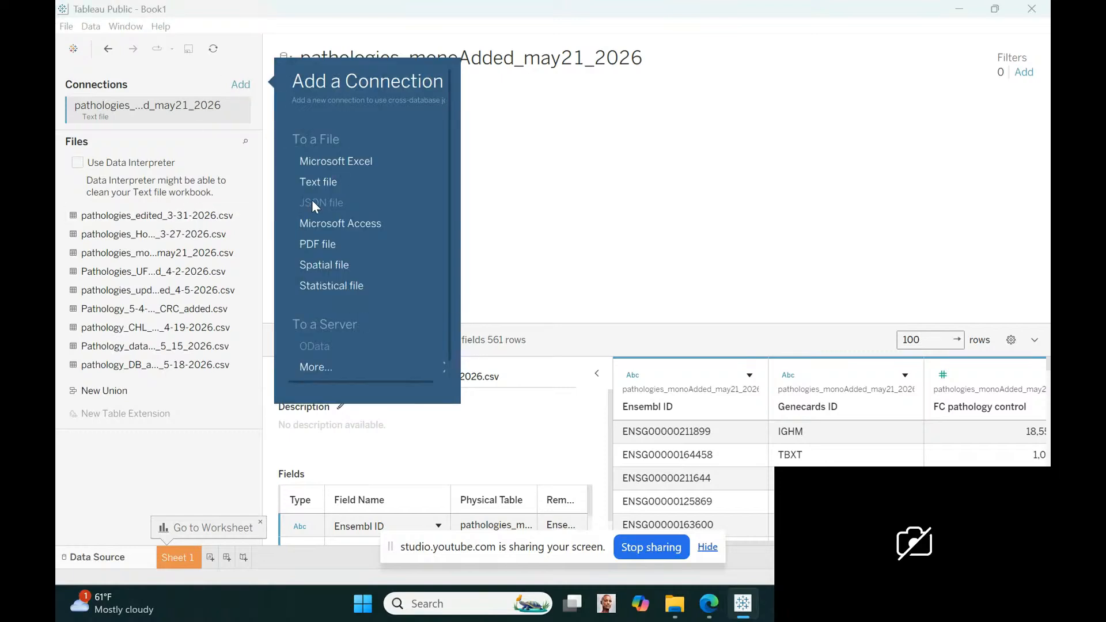
click(316, 181)
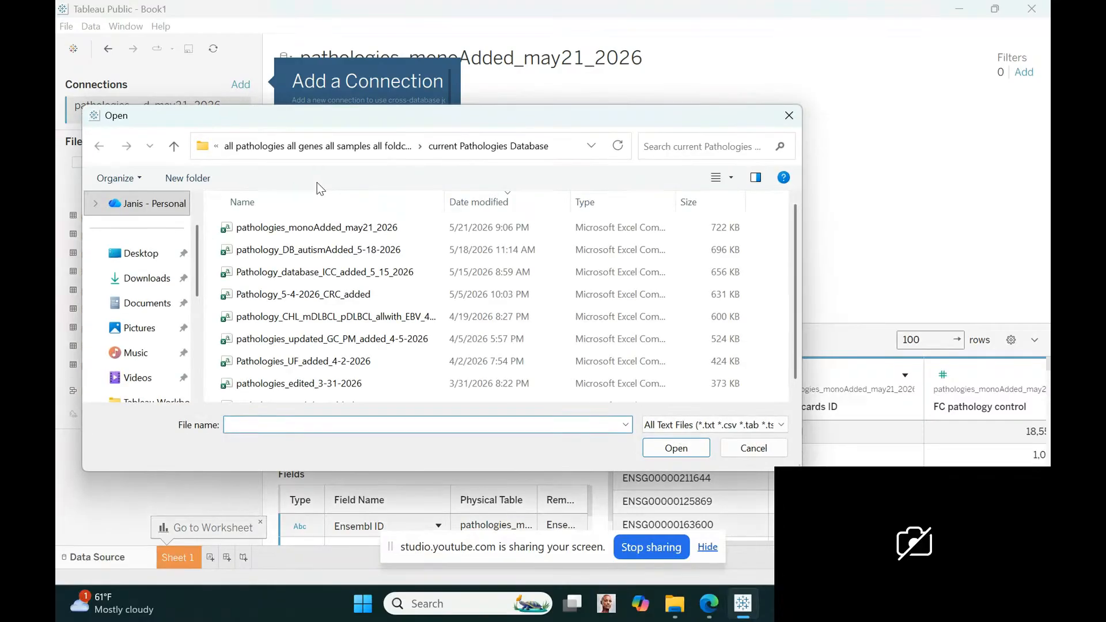
click(174, 145)
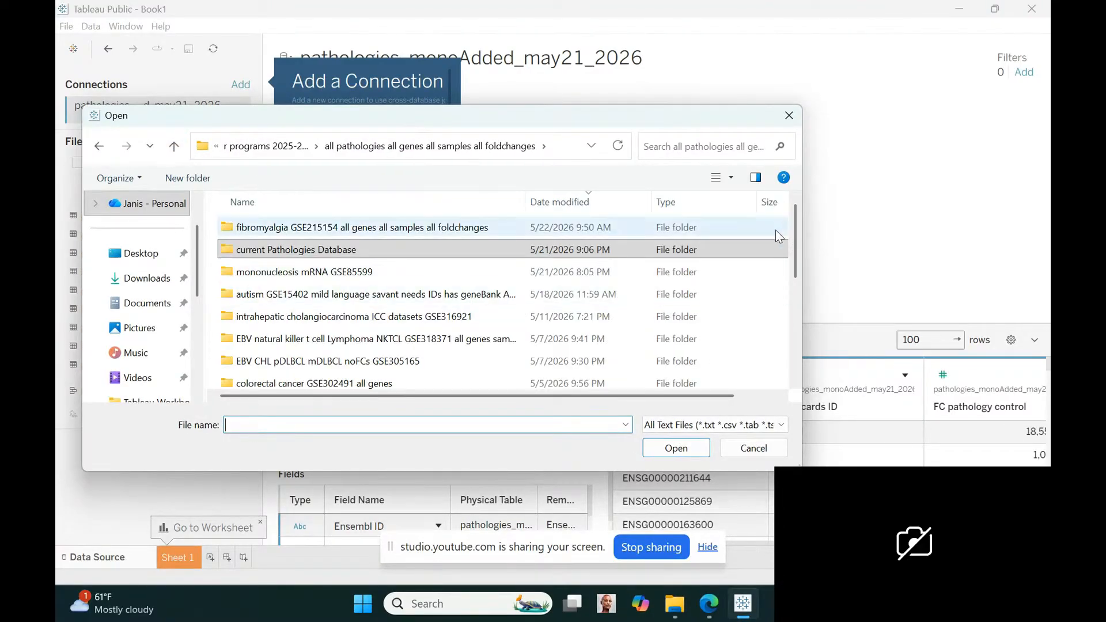
drag(796, 225, 805, 269)
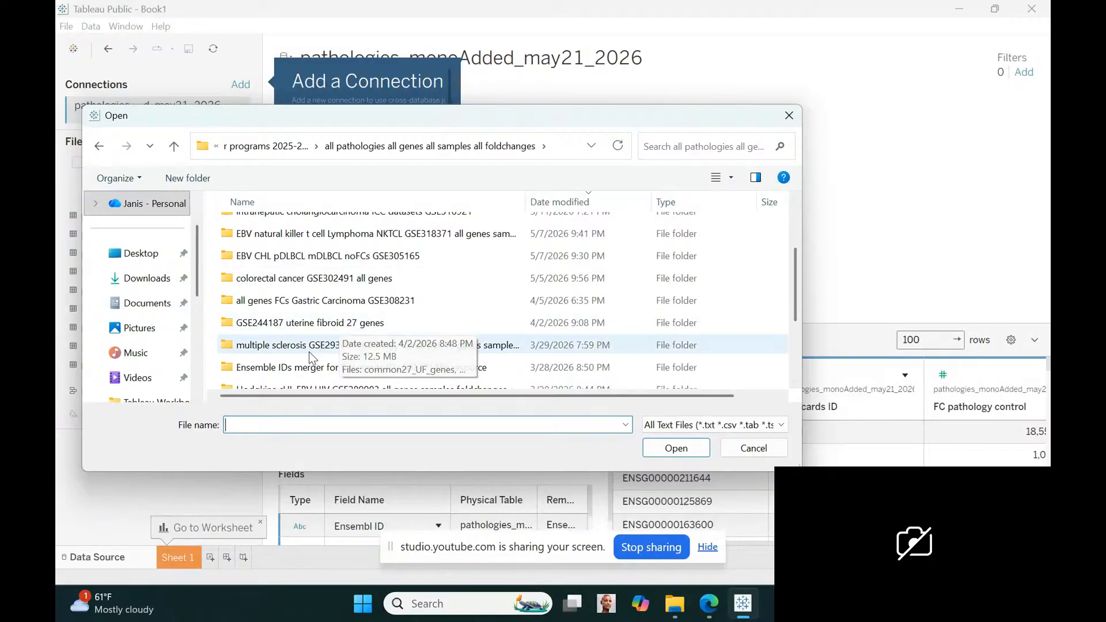
double_click(303, 368)
click(333, 225)
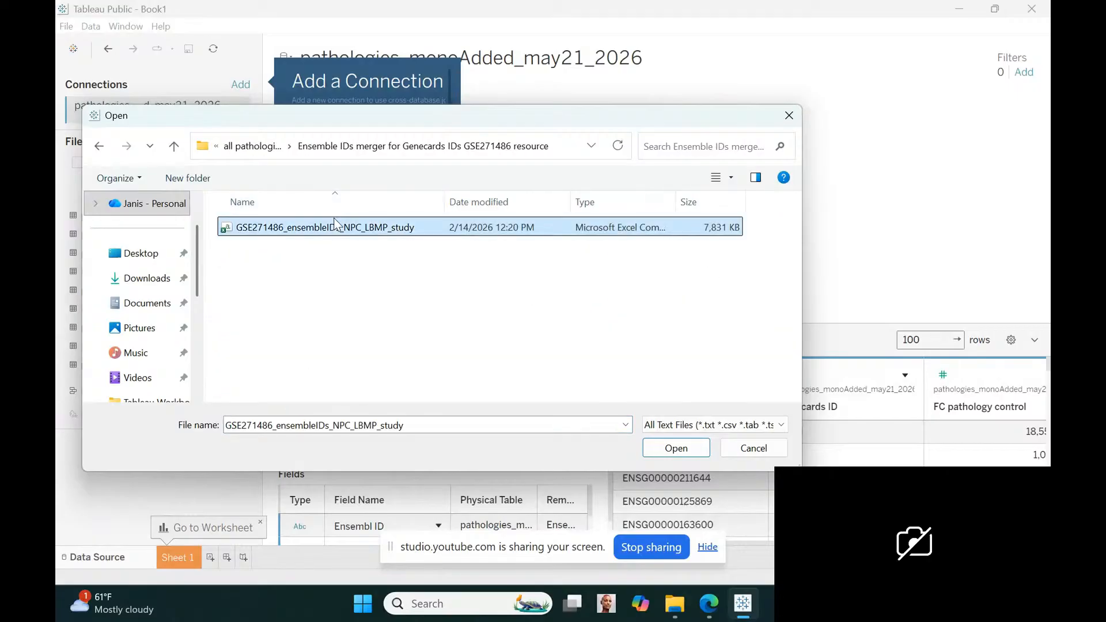
click(700, 452)
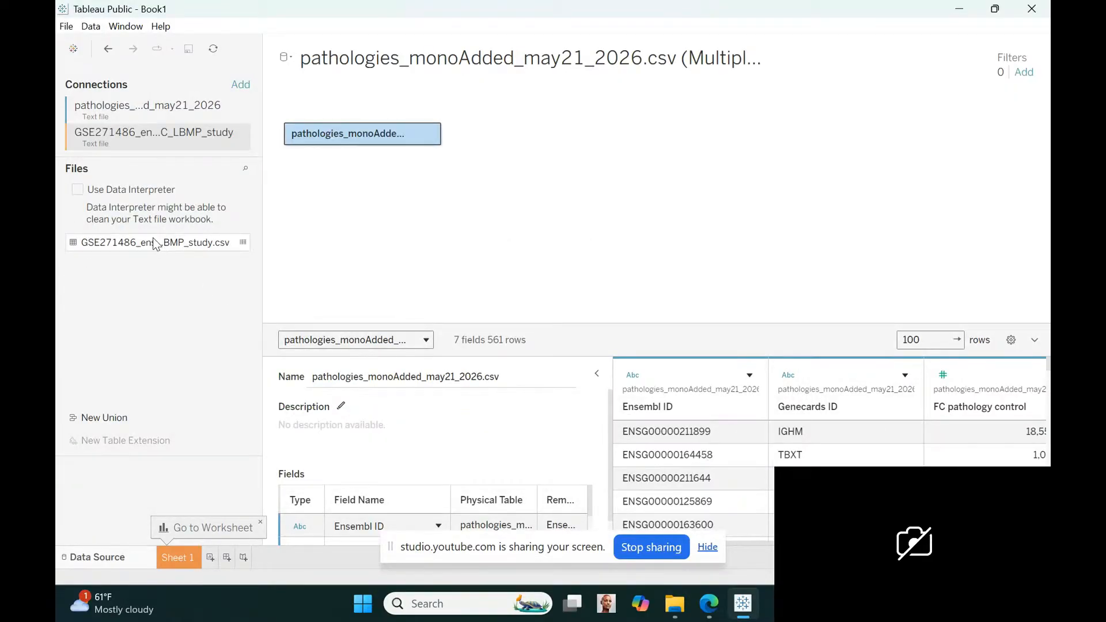
Relate the GSE271486 ensemble IDs table to the pathologies table by matching Genecards ID = Gene Name
drag(153, 237, 571, 150)
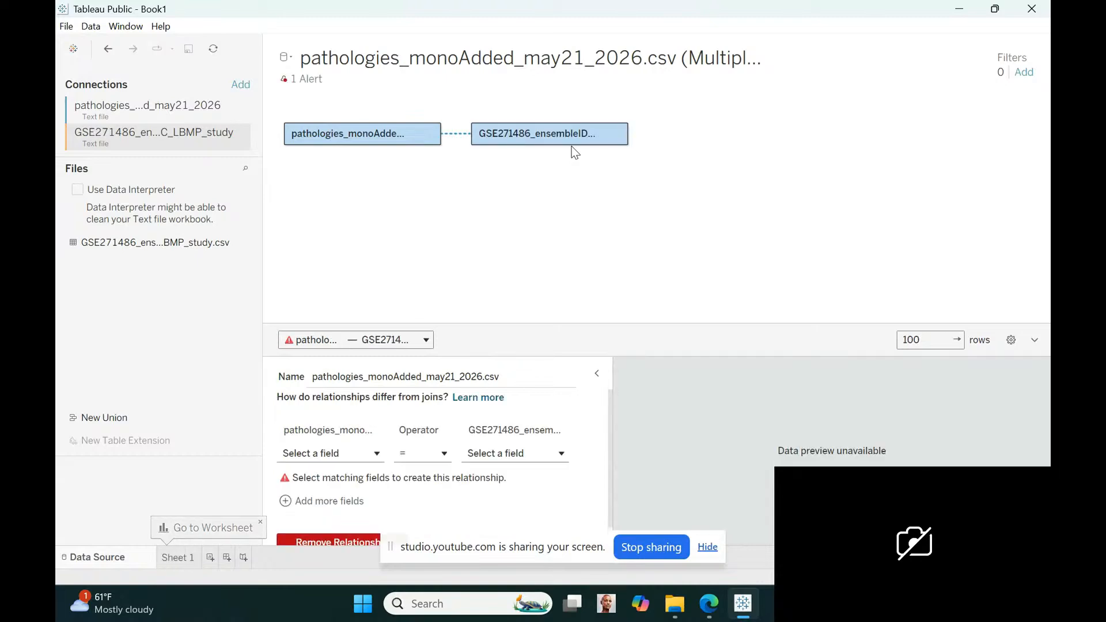
click(377, 454)
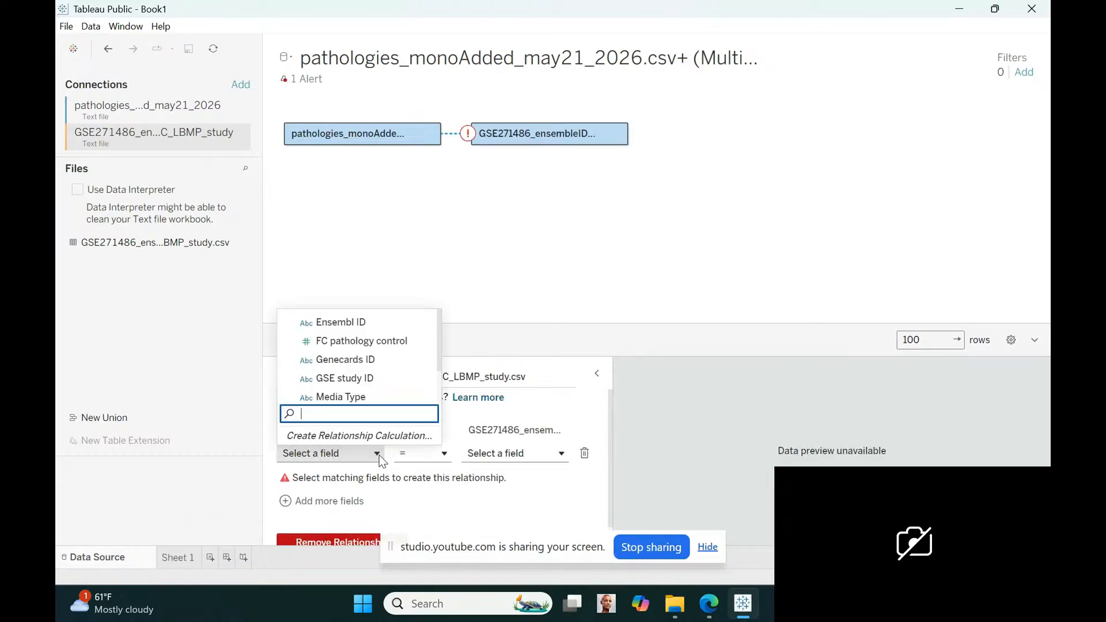
click(351, 360)
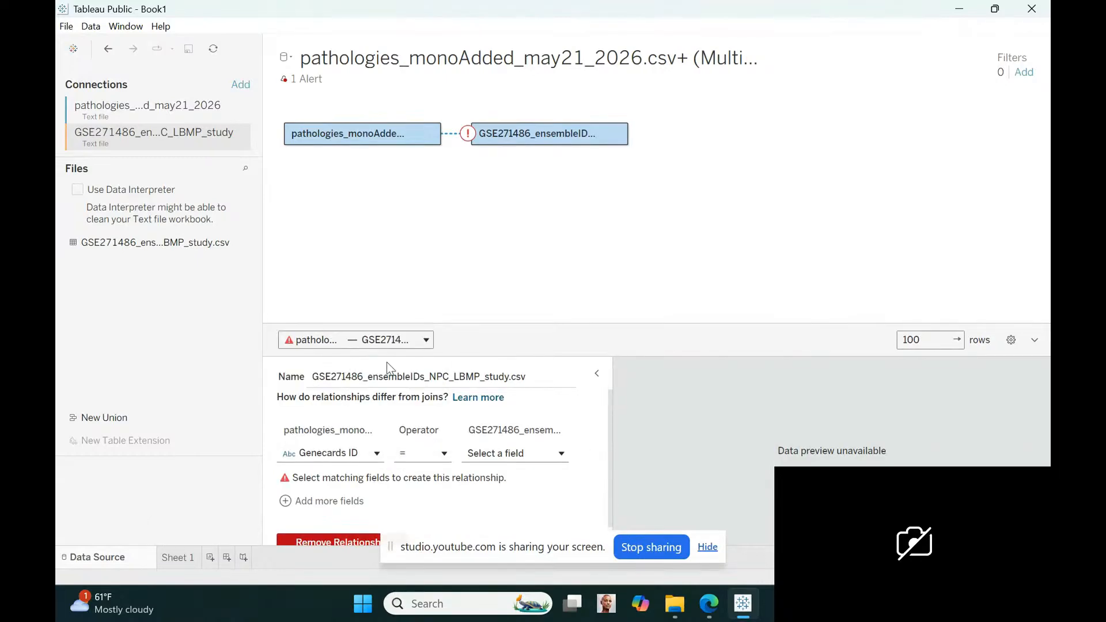
click(557, 454)
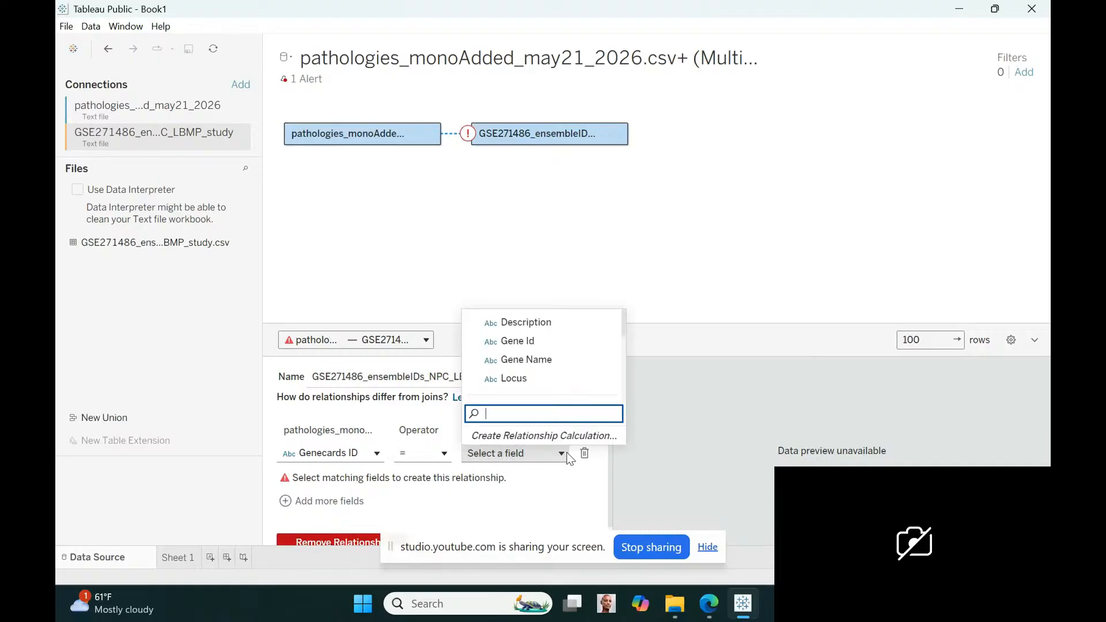
click(511, 359)
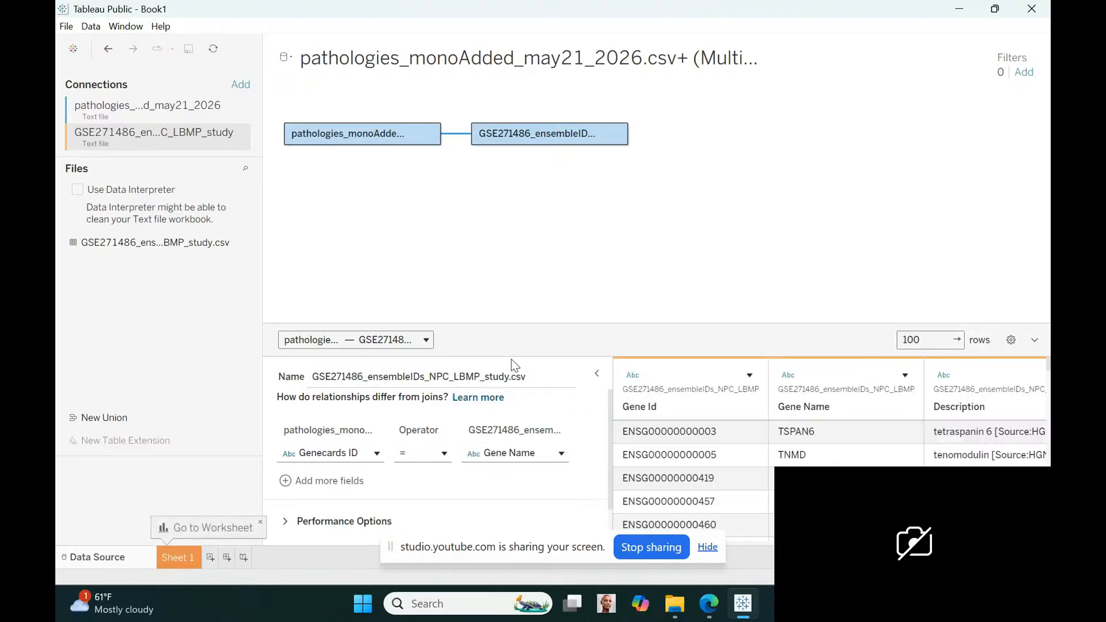
Add a text file connection to CAEBV_genes_32670_FCs from the mononucleosis mRNA GSE85599 folder
click(246, 86)
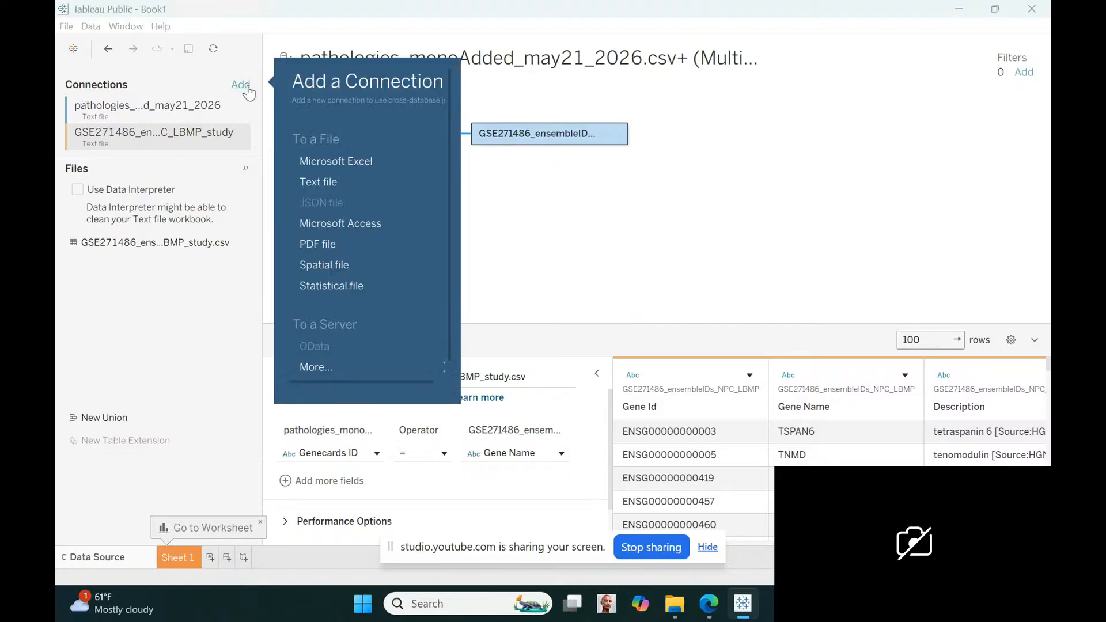
click(340, 181)
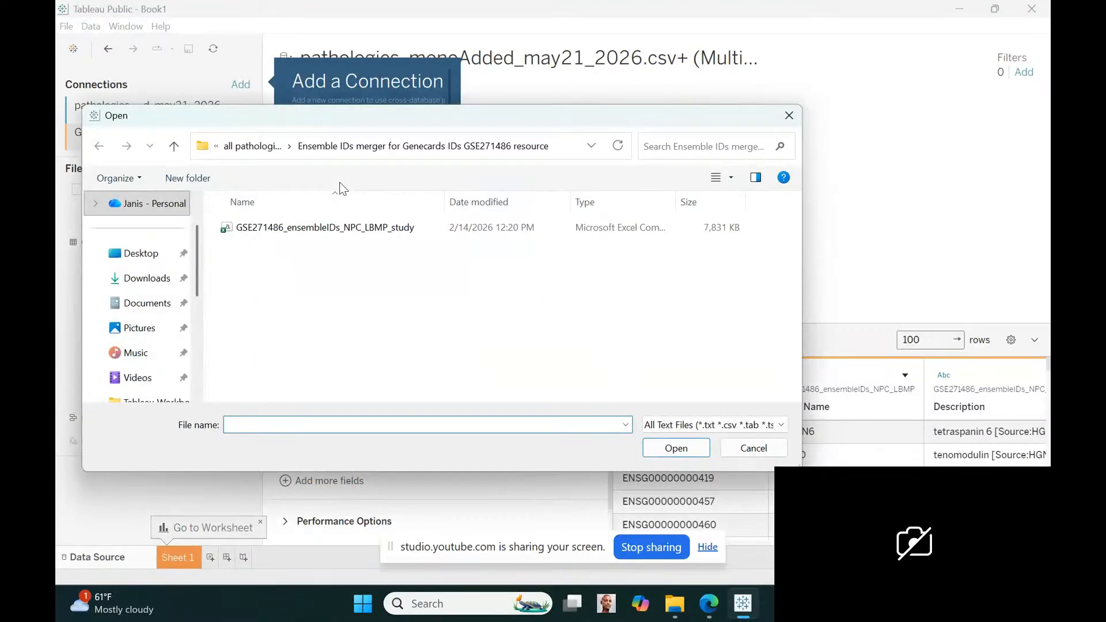
click(257, 148)
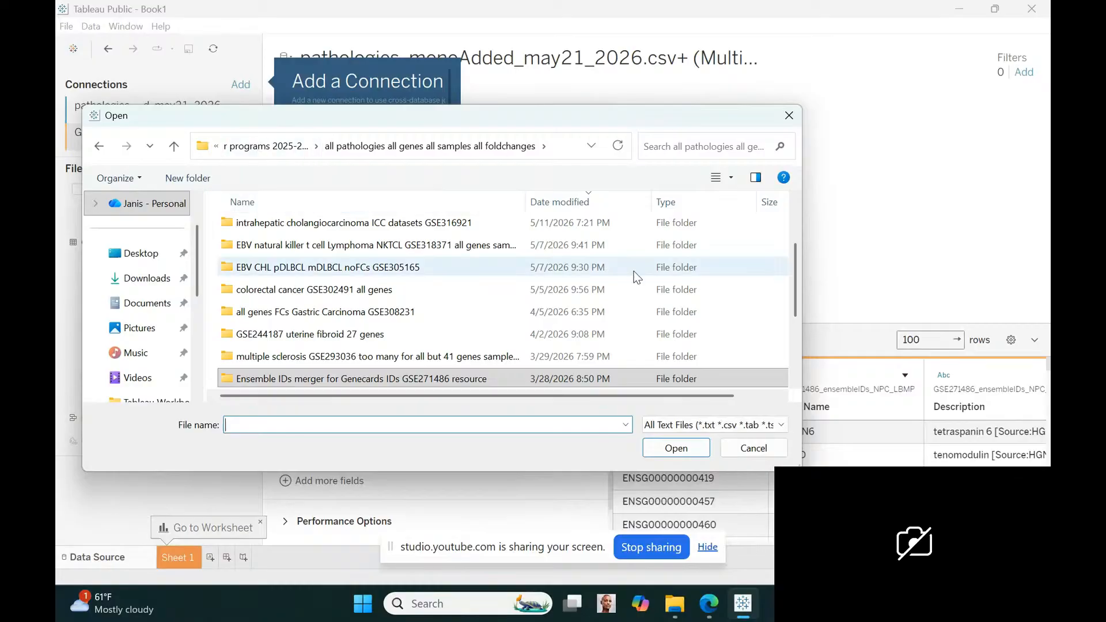
drag(795, 253, 792, 192)
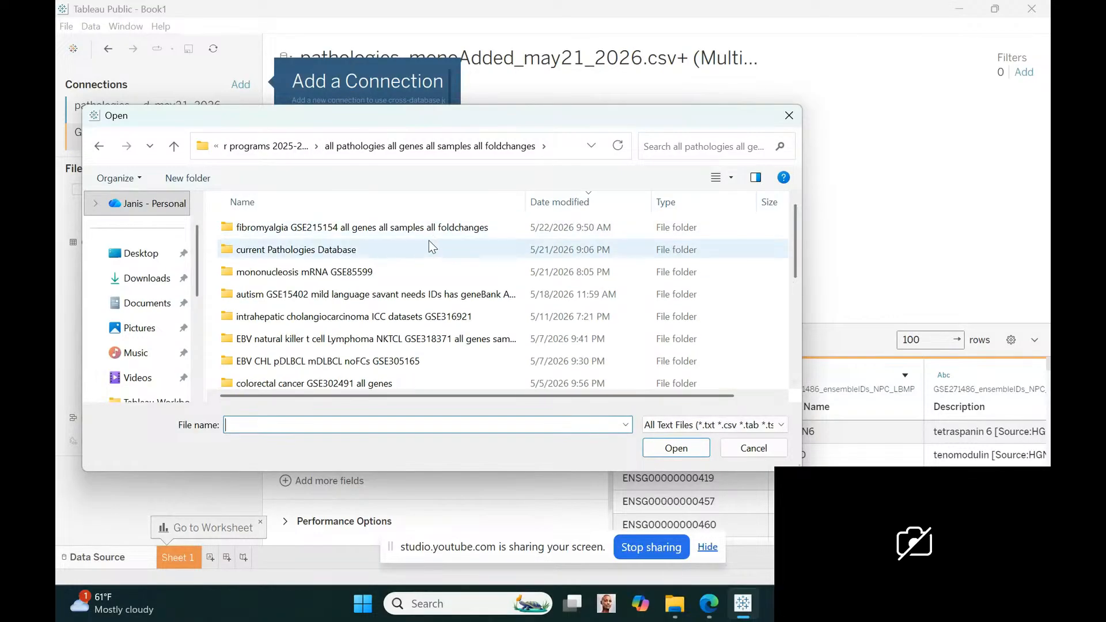
double_click(333, 275)
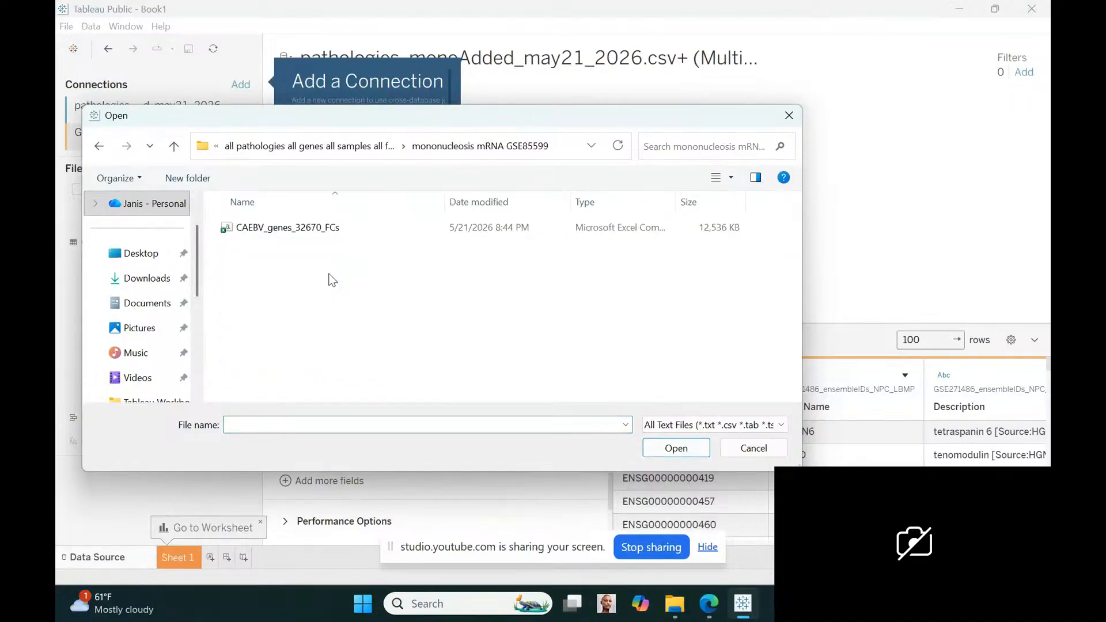
click(281, 228)
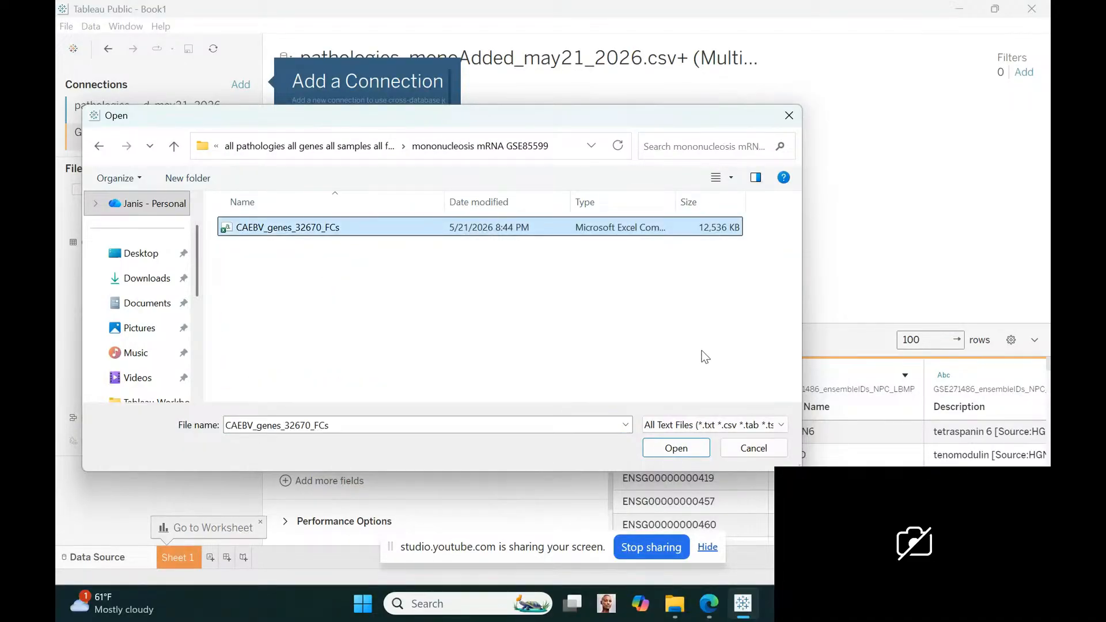
click(685, 451)
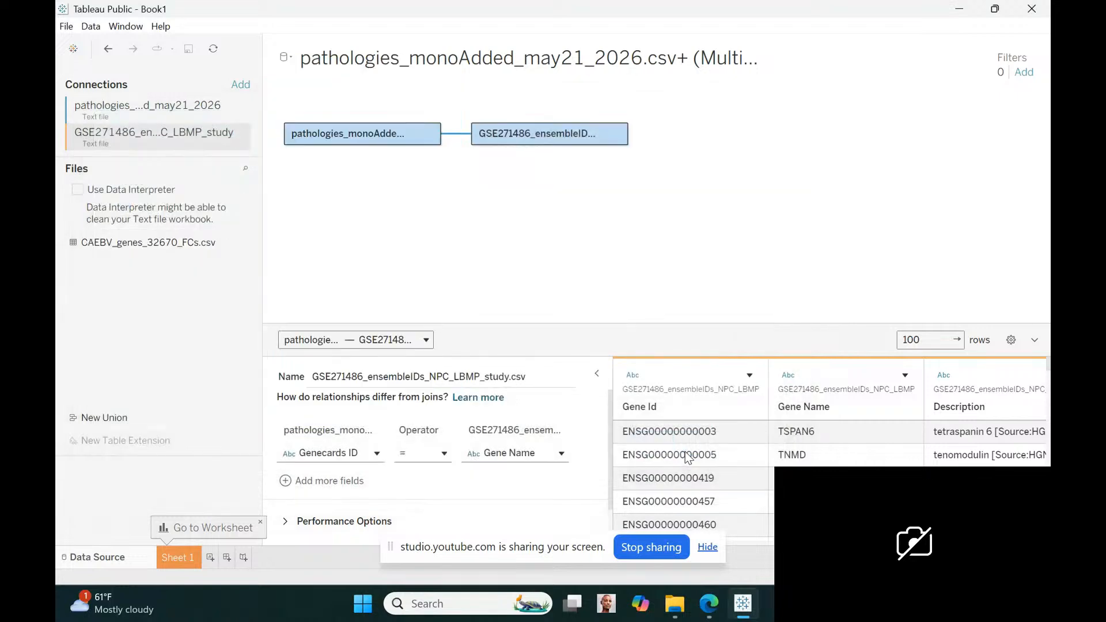
Relate the CAEBV_genes_32670_FCs table to the GSE271486 ensemble IDs table by matching Gene Name = Gene
drag(148, 277, 692, 213)
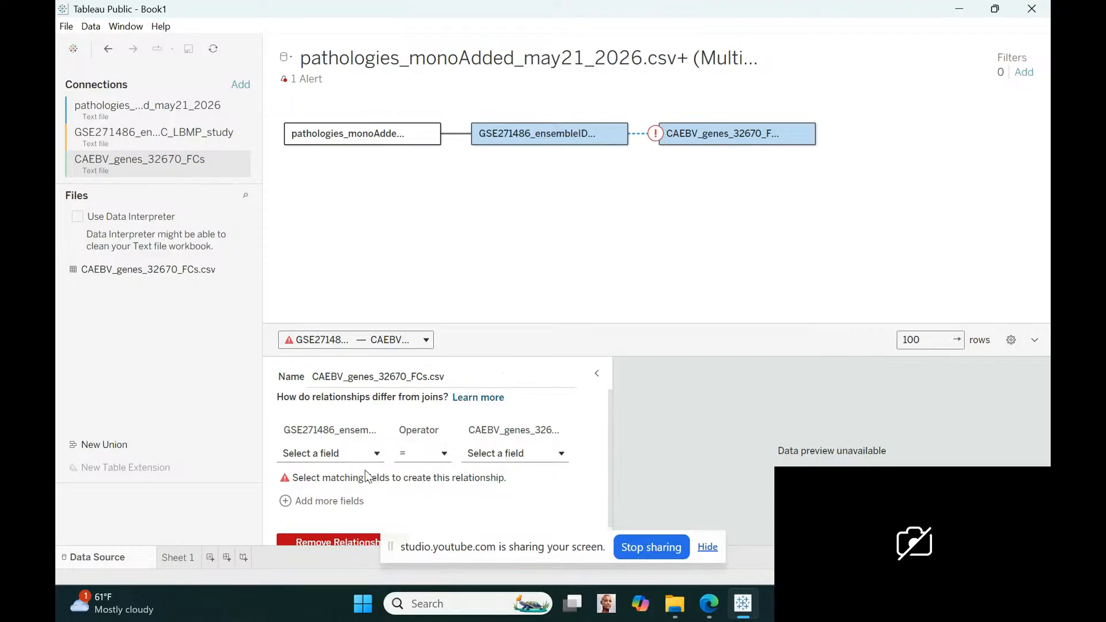
click(374, 453)
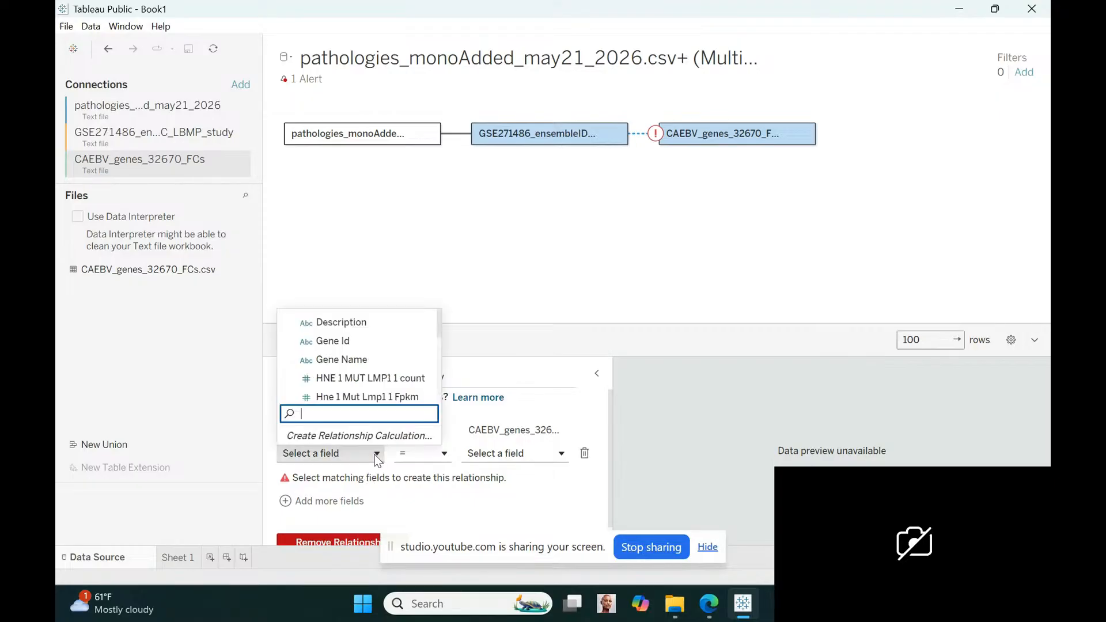
click(336, 360)
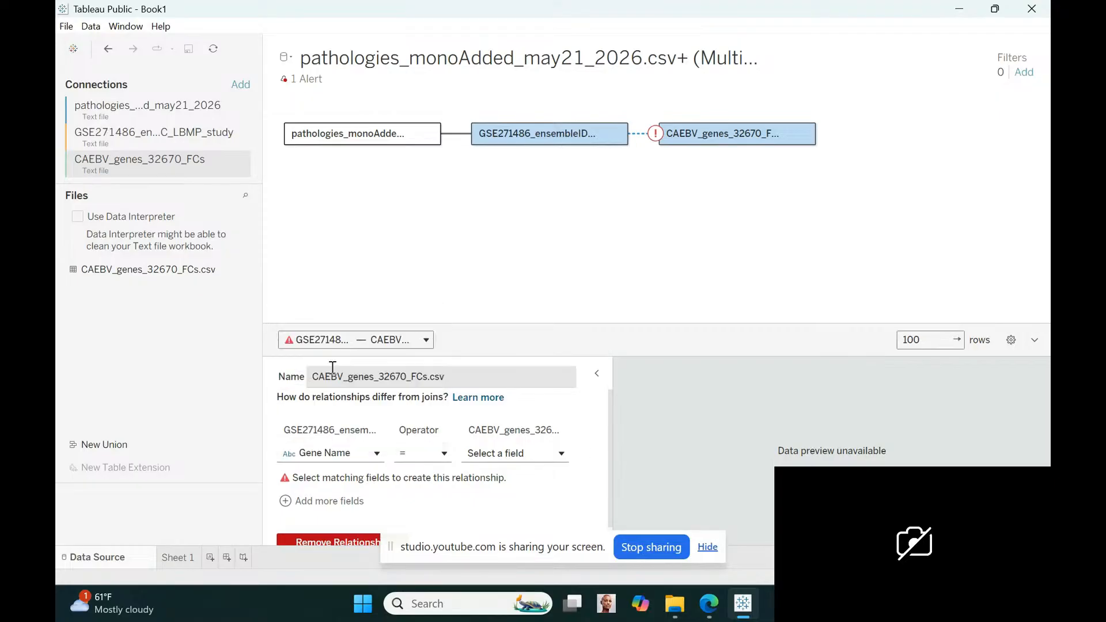
click(554, 457)
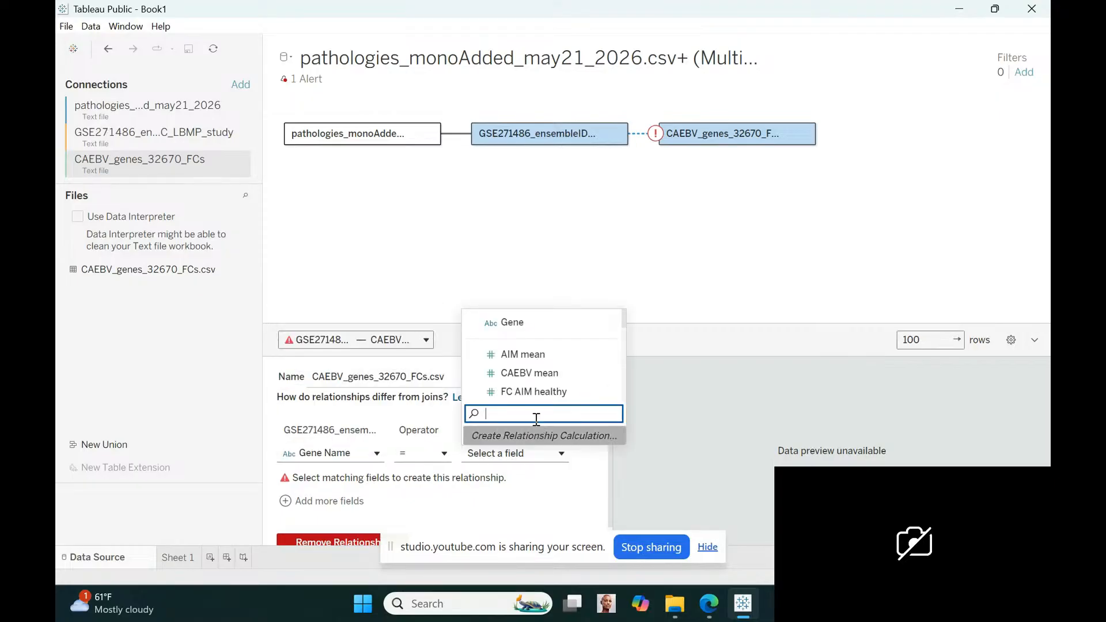
click(493, 323)
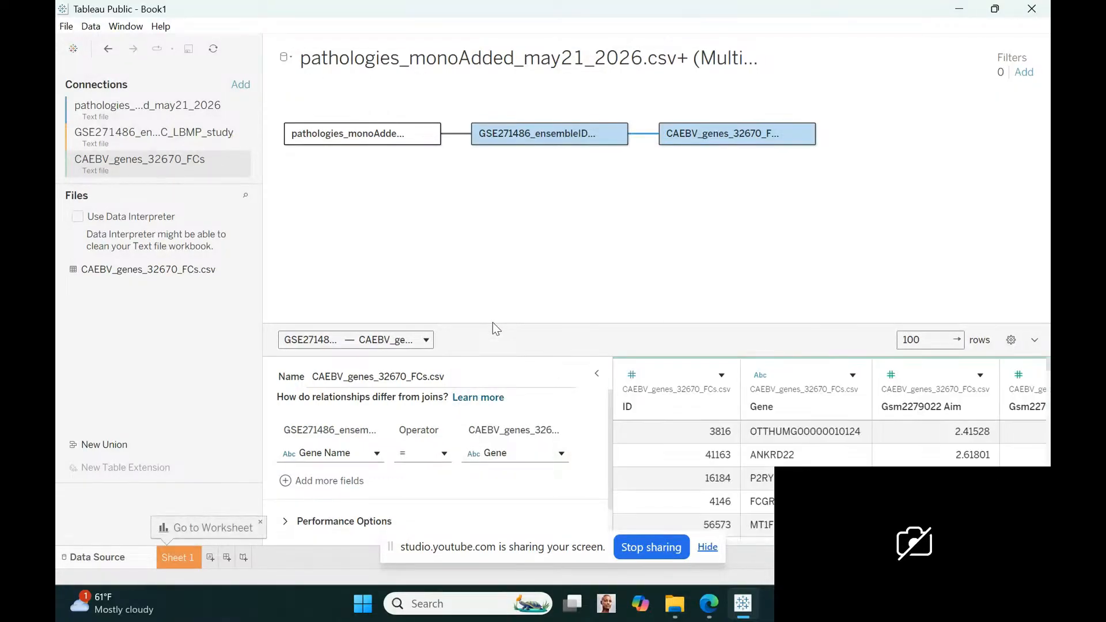
Add a text file connection to allData_FCs_36242X19 from the intrahepatic cholangiocarcinoma ICC datasets GSE316921 folder
click(241, 85)
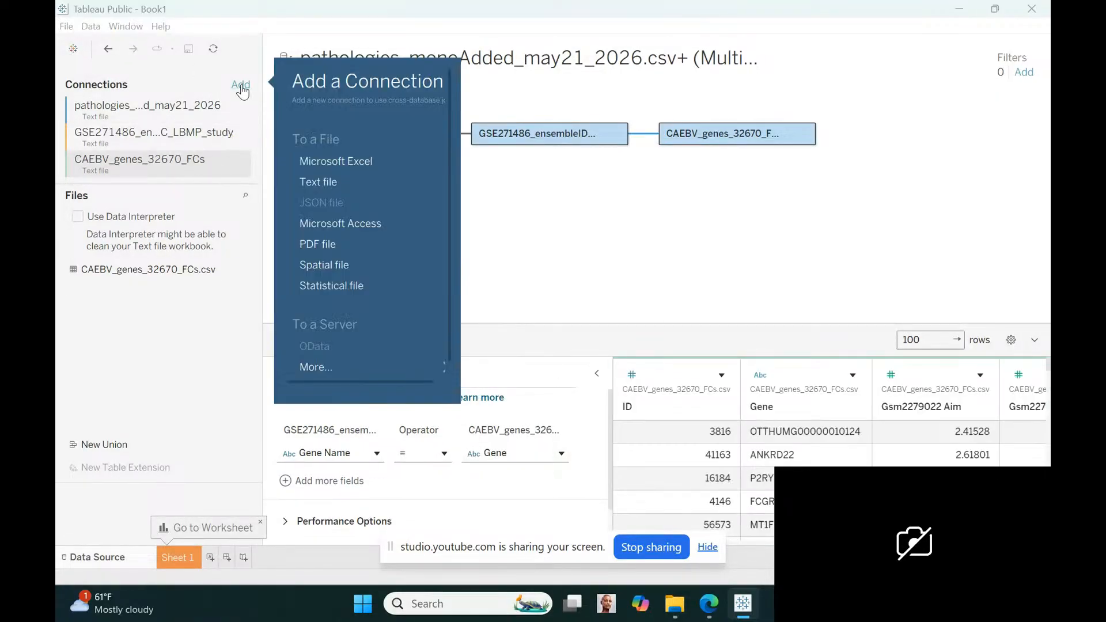
click(334, 177)
click(292, 146)
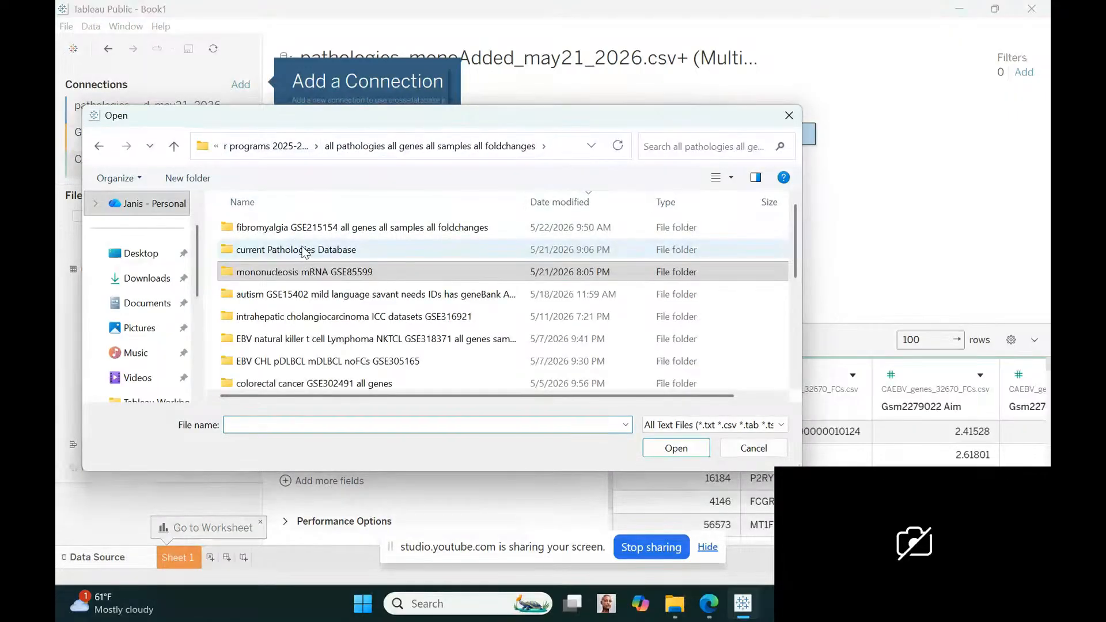
double_click(316, 317)
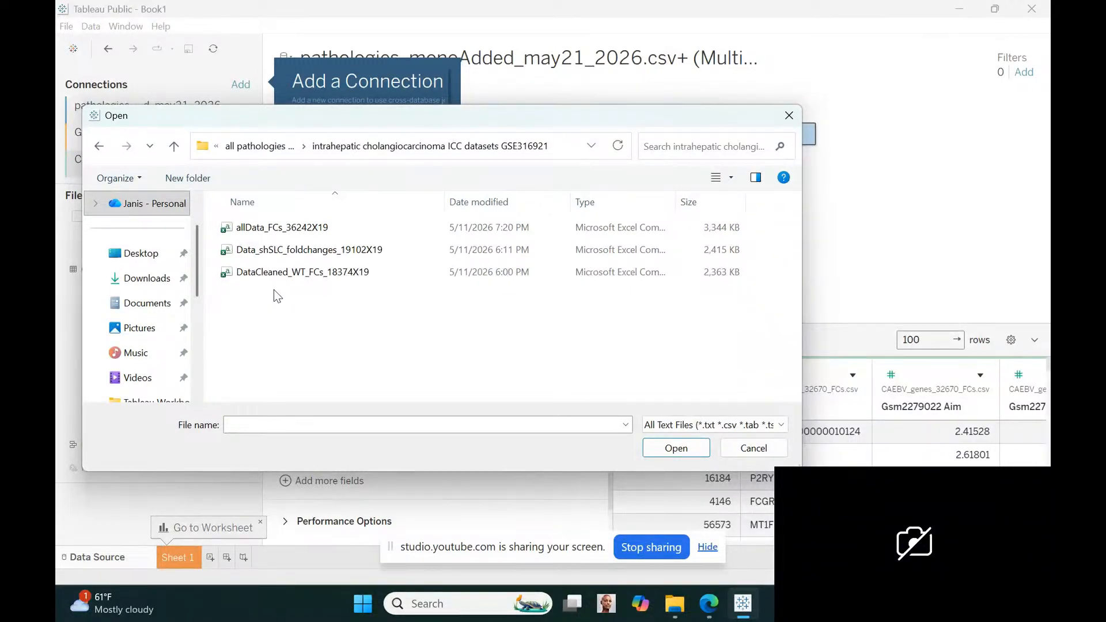
click(260, 229)
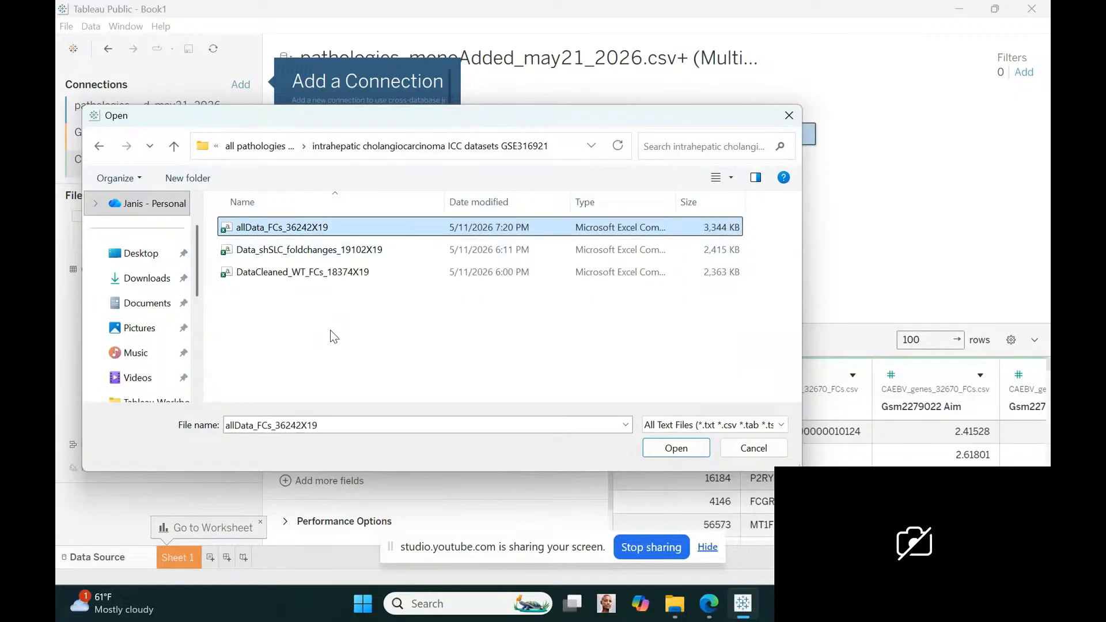
click(699, 458)
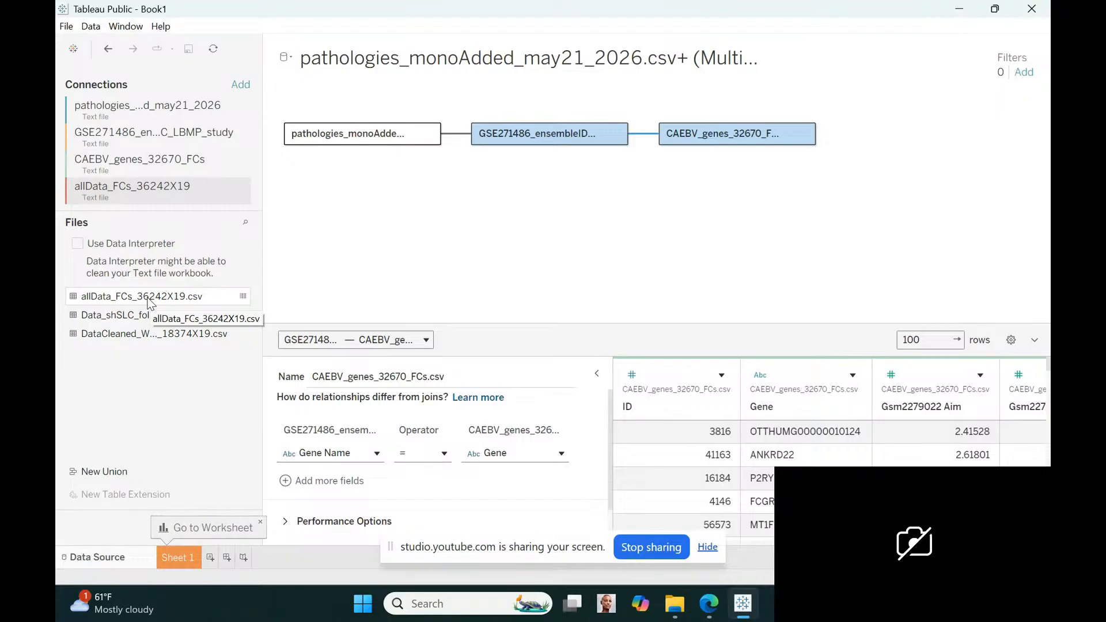
Relate the allData_FCs_36242X19 table to the GSE271486 ensemble IDs table by matching Gene Name = Gene1
drag(149, 302, 611, 198)
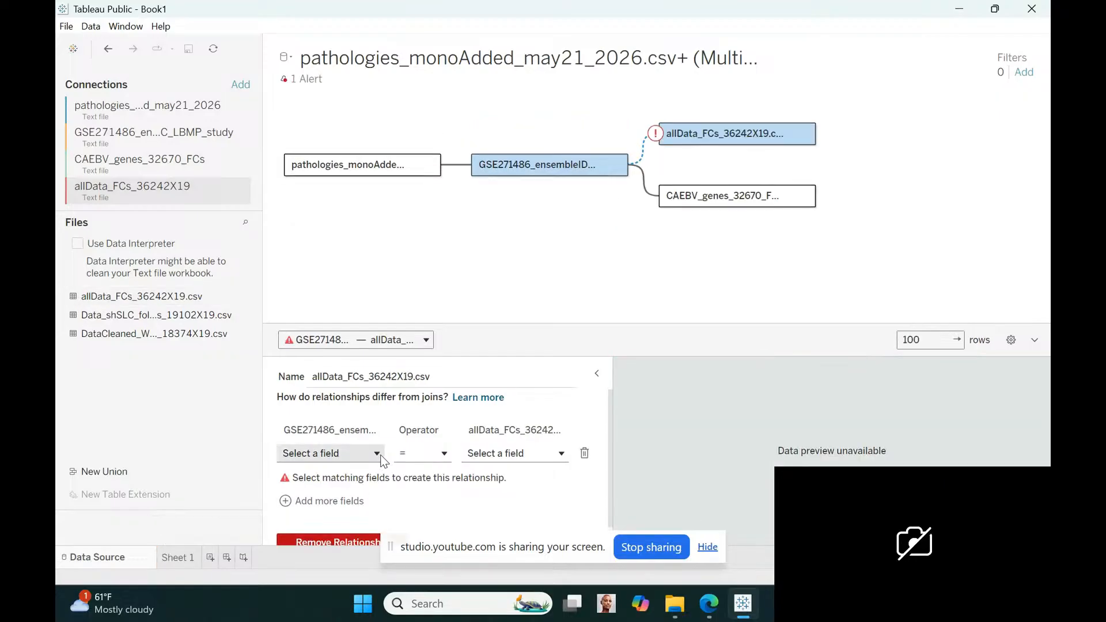
click(377, 453)
click(345, 358)
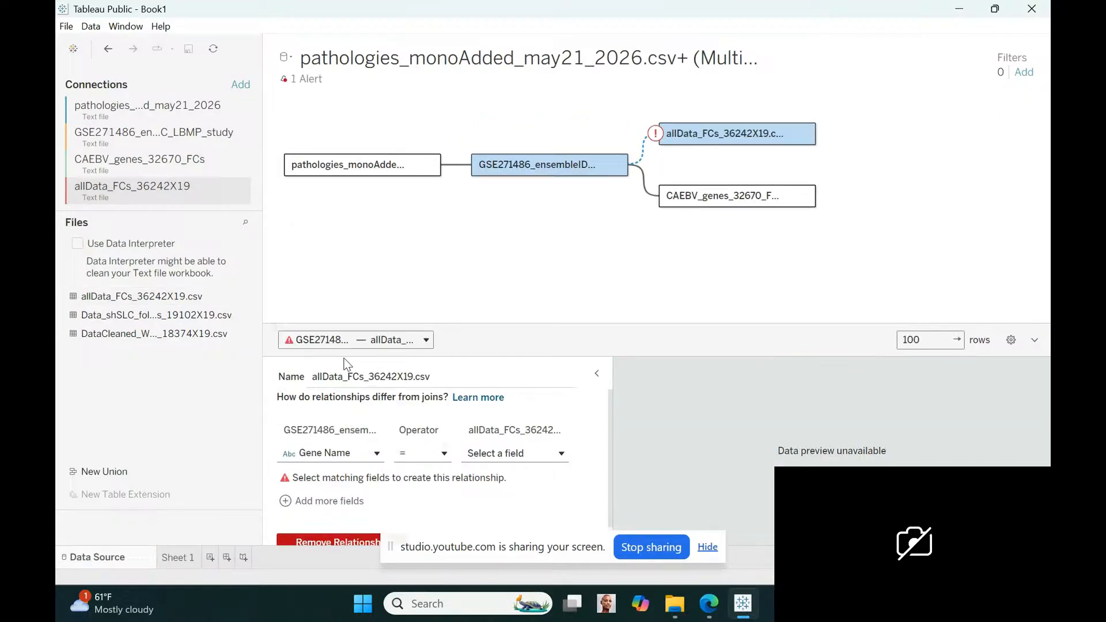
click(561, 453)
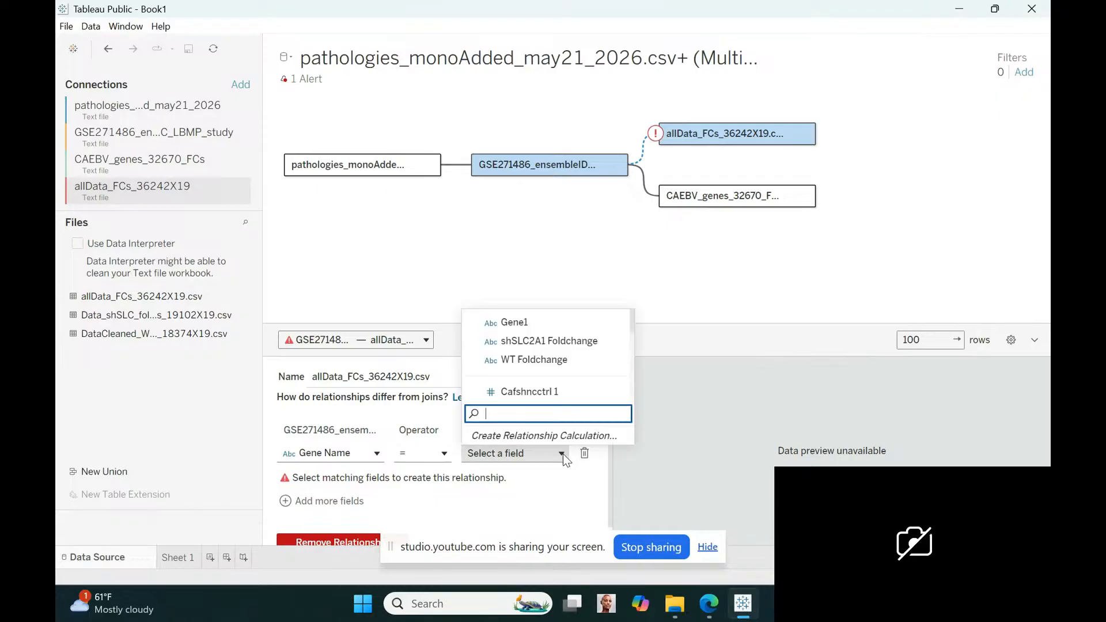
click(512, 324)
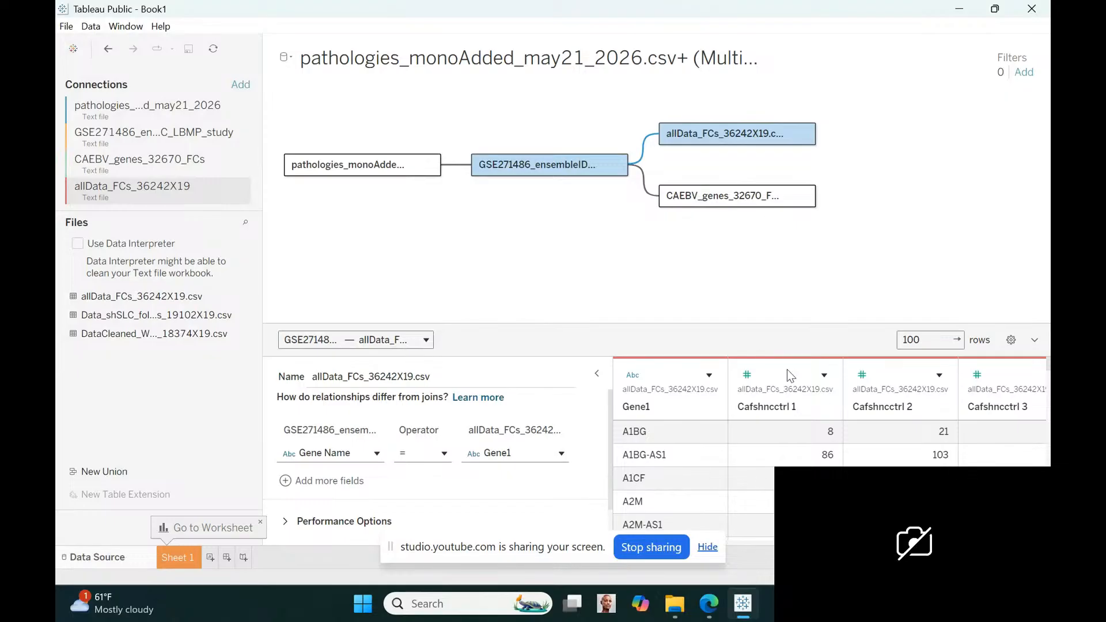
Examine the allData_FCs_36242X19 preview columns across to the WT and shSLC2A1 foldchange fields
click(521, 547)
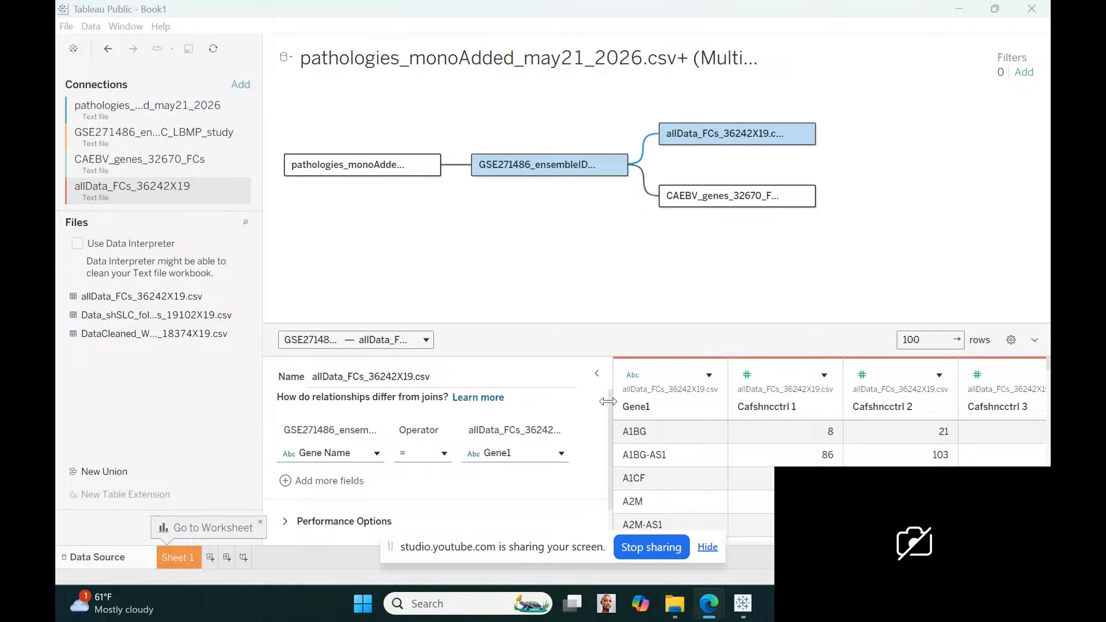
drag(571, 549, 702, 245)
drag(520, 242, 584, 87)
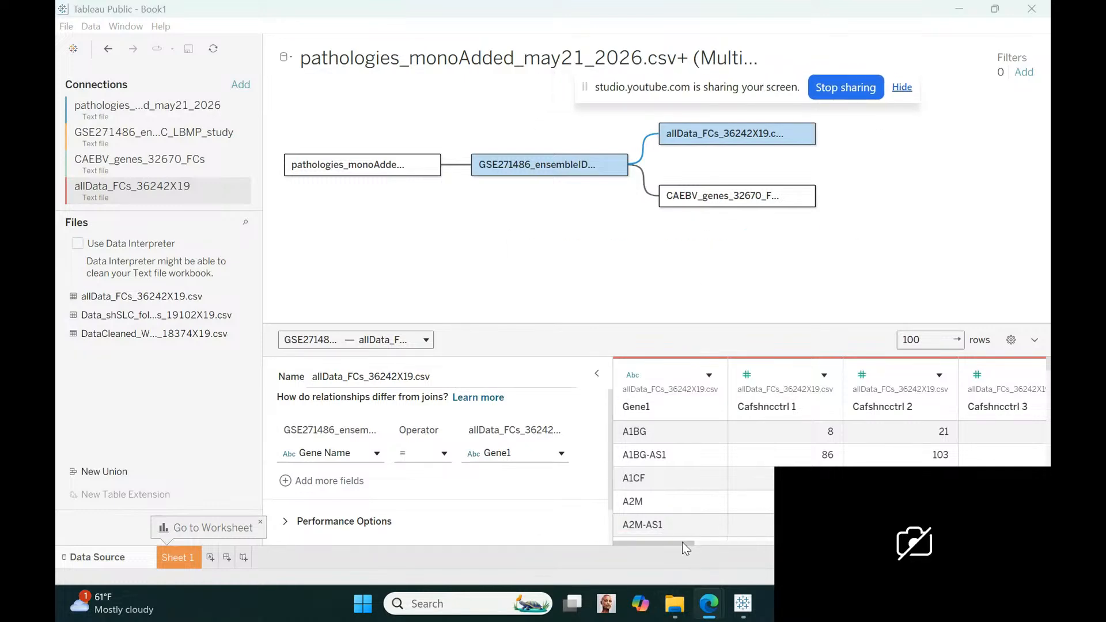
drag(682, 541, 1037, 542)
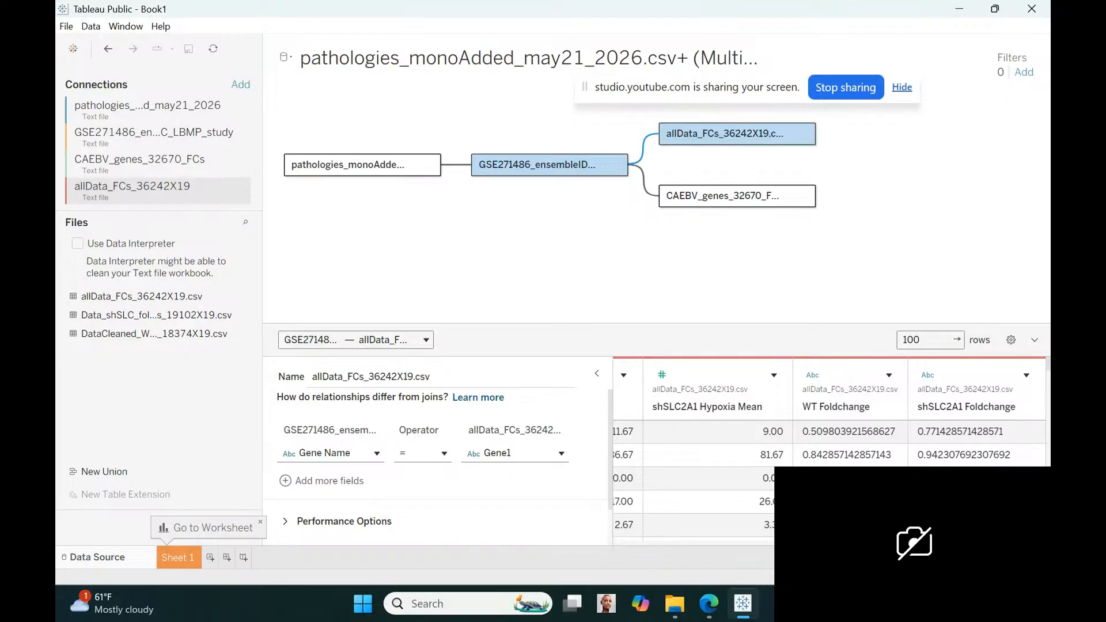
drag(1037, 542, 593, 551)
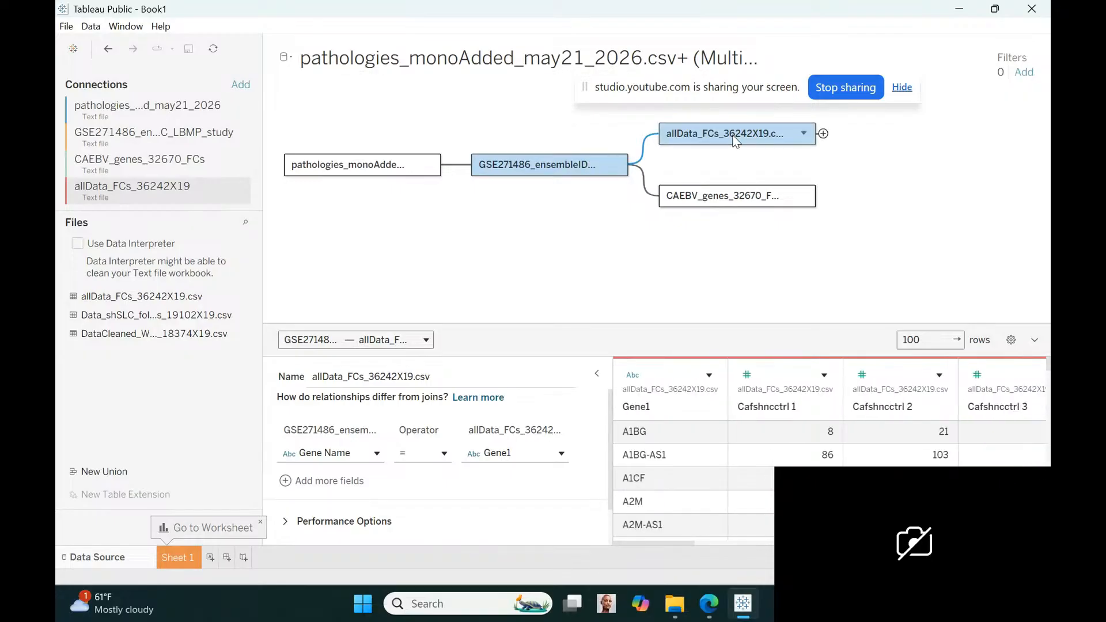
Replace the allData_FCs_36242X19 table with DataCleaned_WT_FCs_18374X19, related to the GSE271486 ensemble IDs table by matching Gene Name = Gene1
click(803, 134)
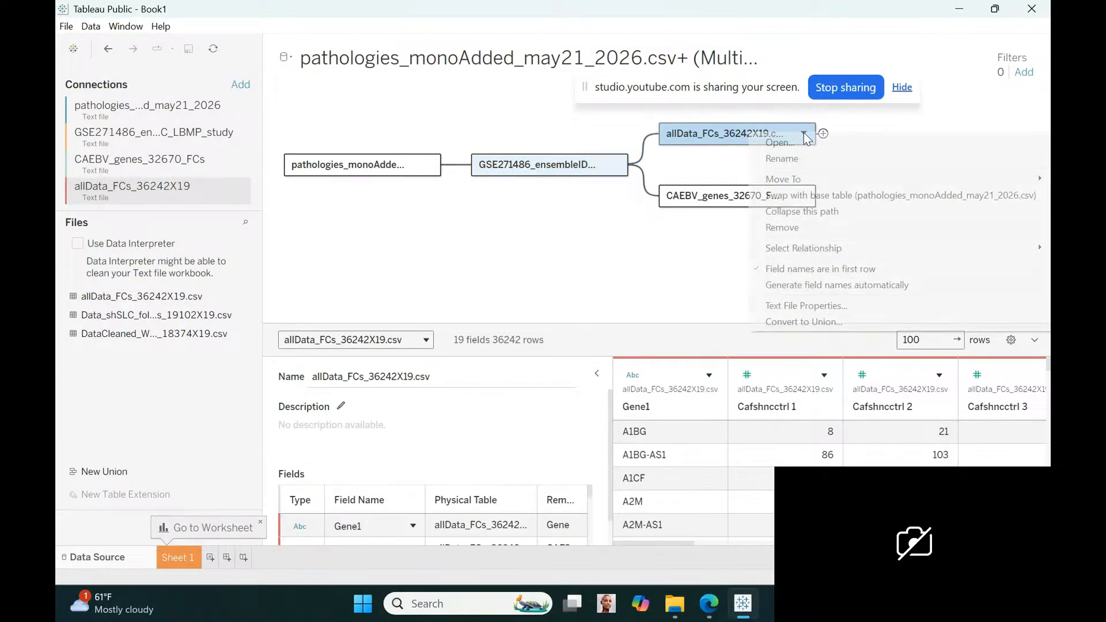
click(786, 229)
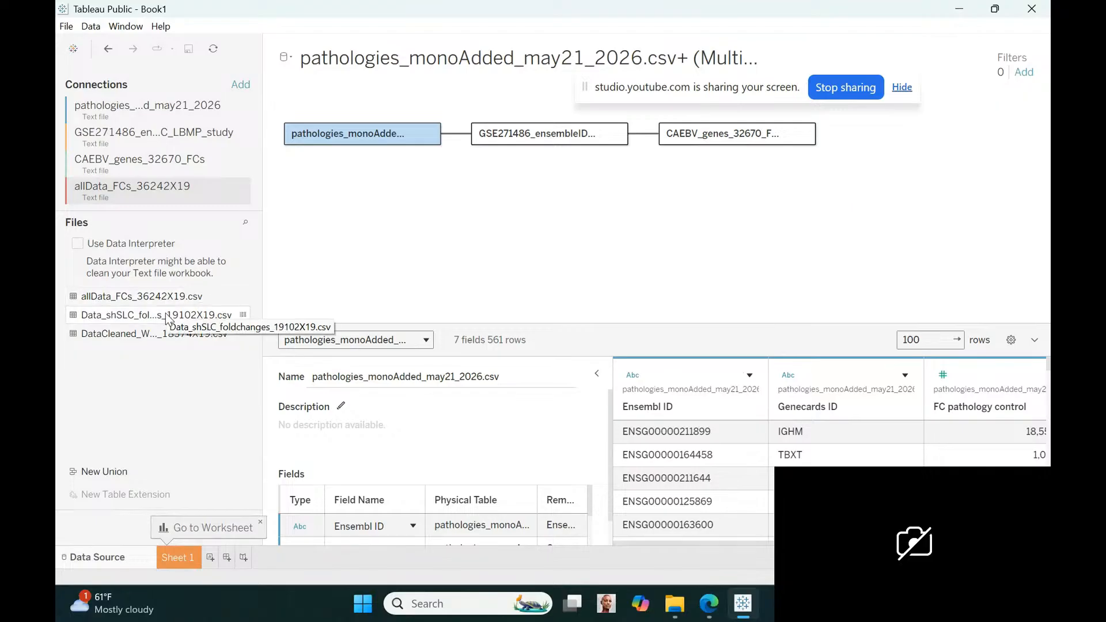
drag(161, 339, 591, 185)
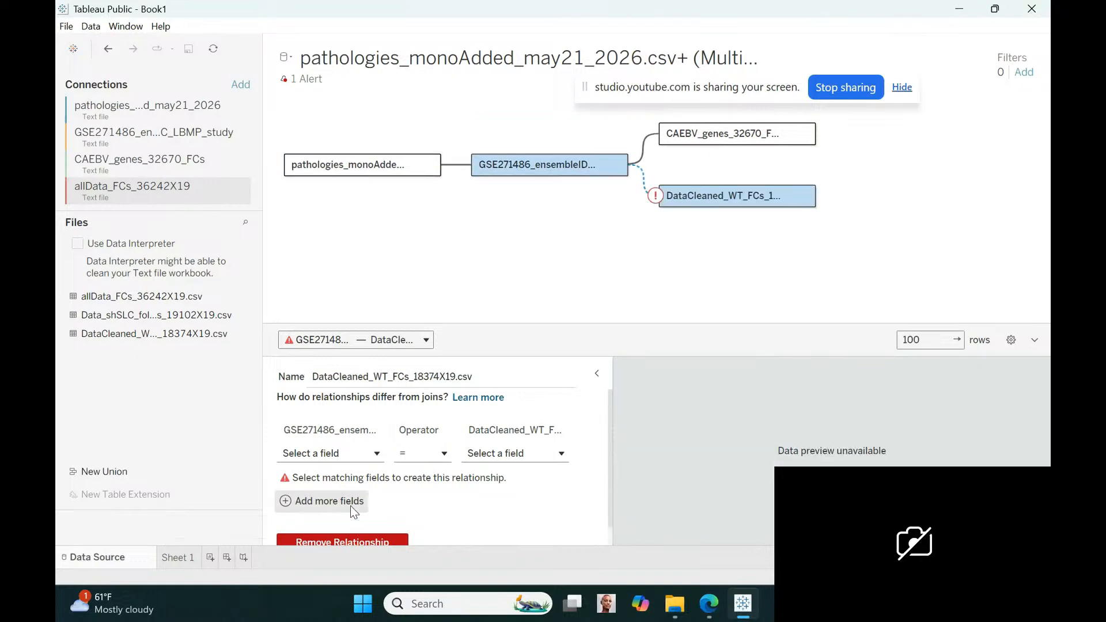
click(371, 454)
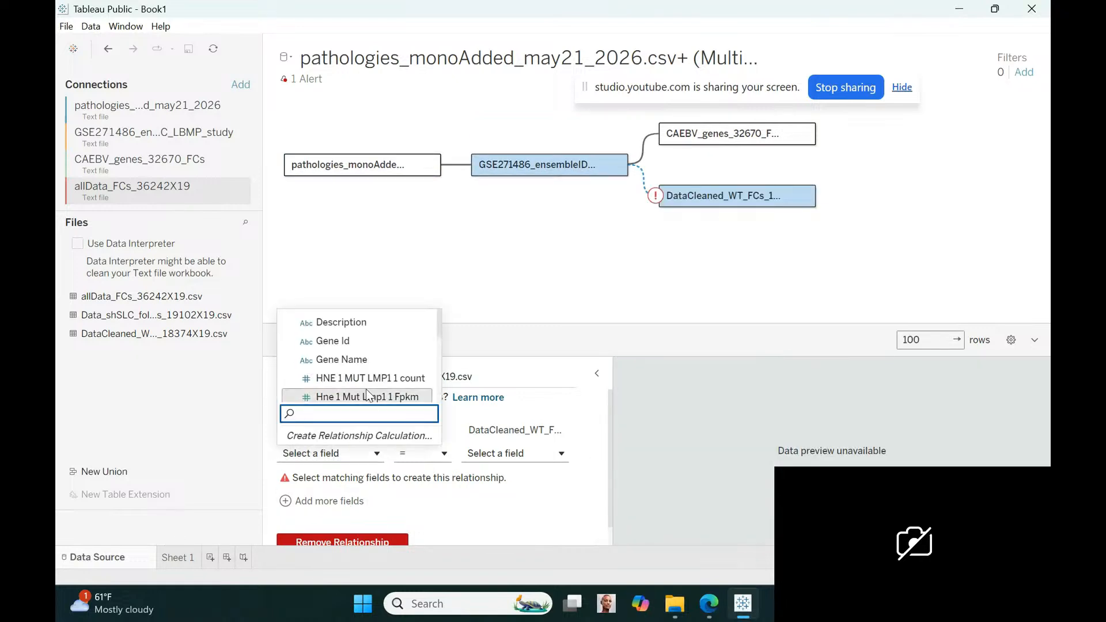
click(357, 362)
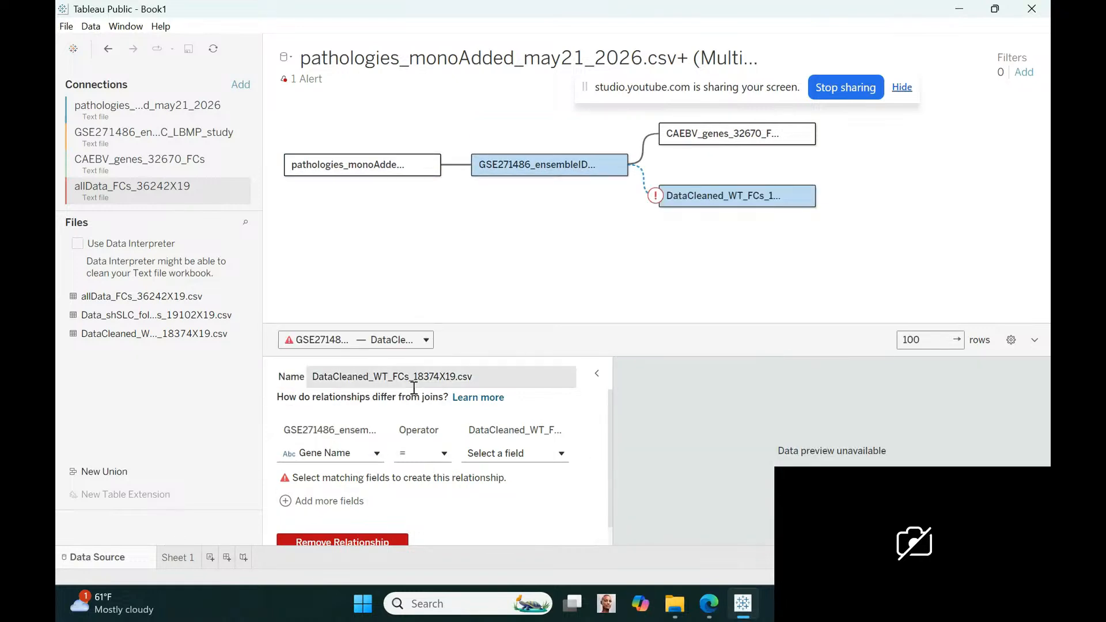
click(562, 455)
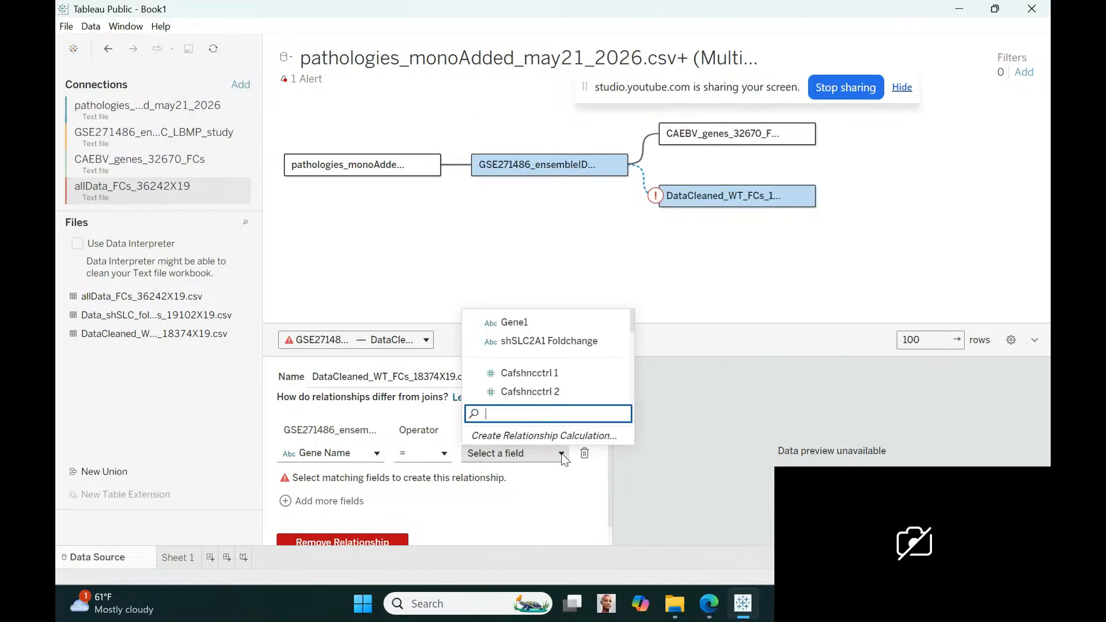
click(510, 322)
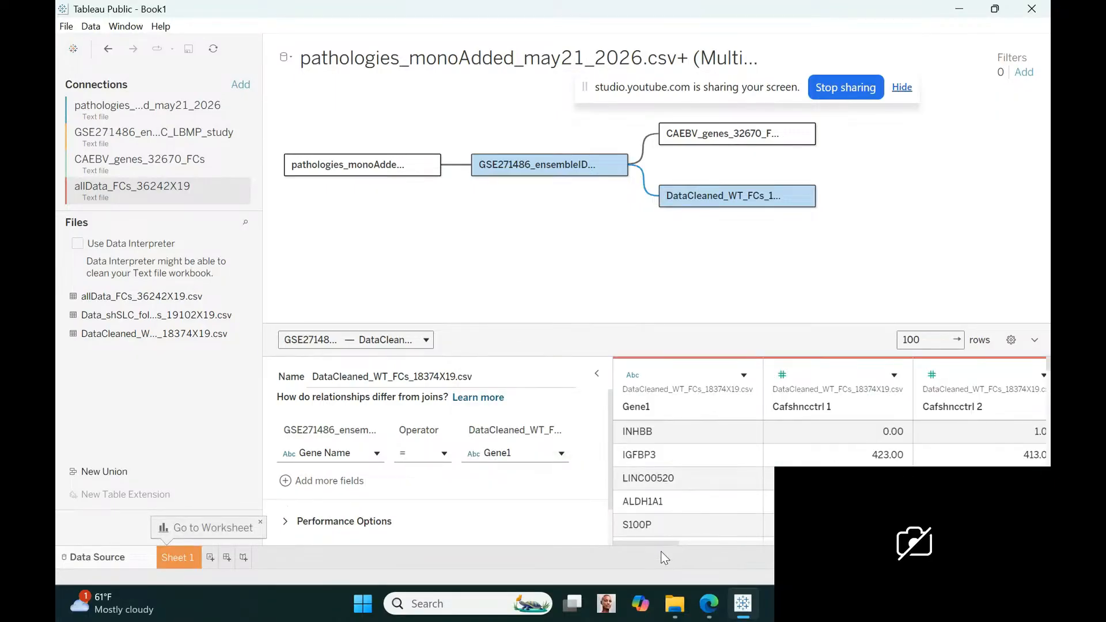
Review the DataCleaned_WT_FCs_18374X19 preview columns across to the foldchange fields and remove that table from the data model
drag(661, 541, 889, 542)
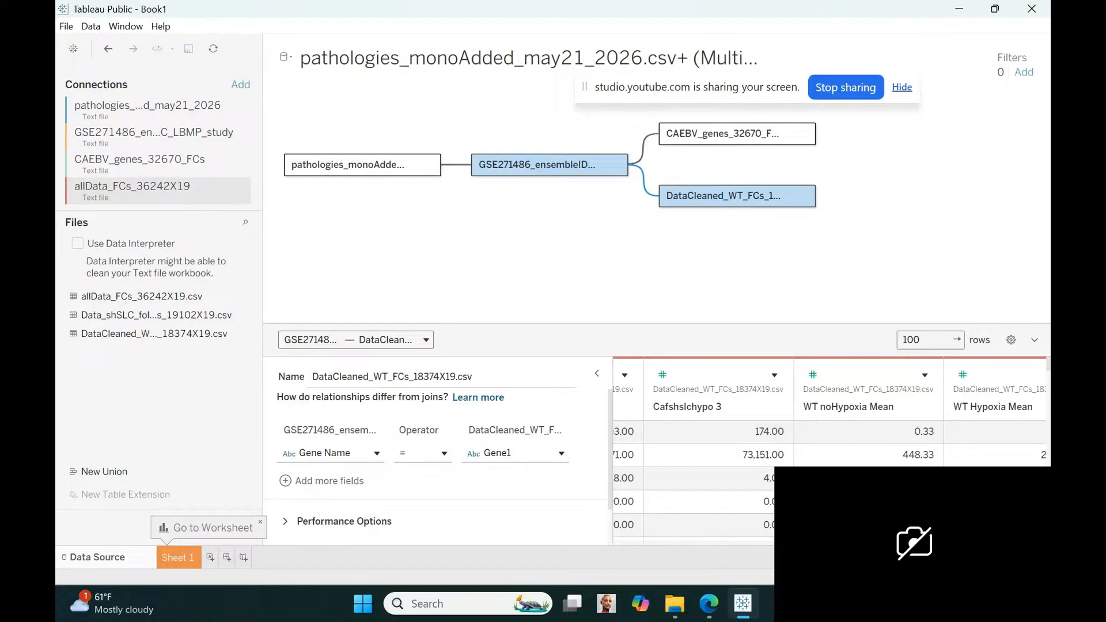
drag(889, 542, 987, 542)
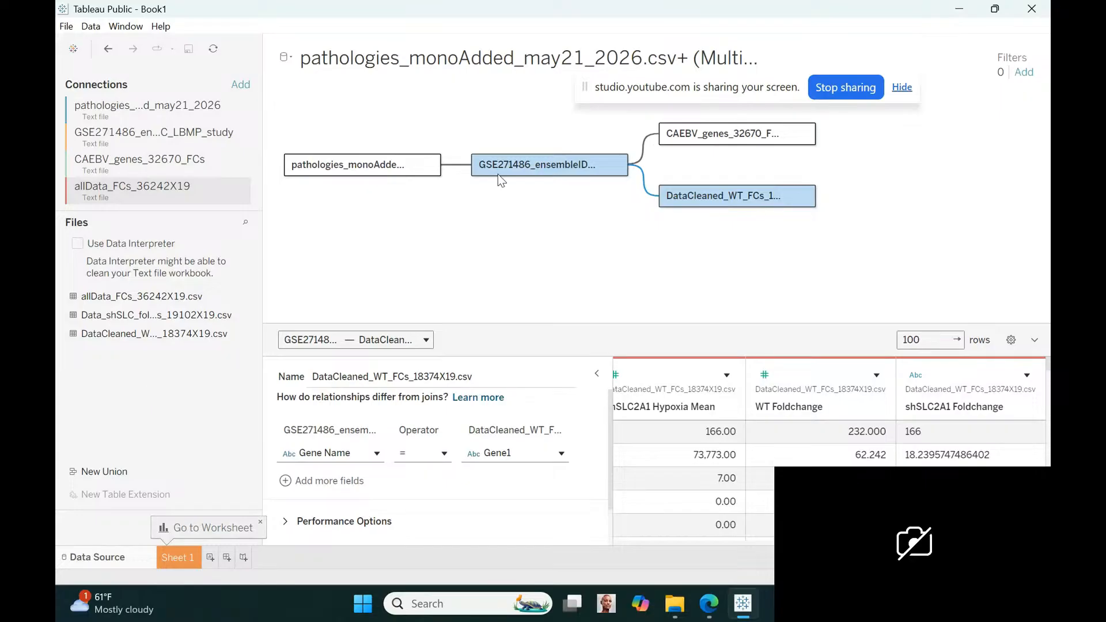
drag(681, 199, 149, 405)
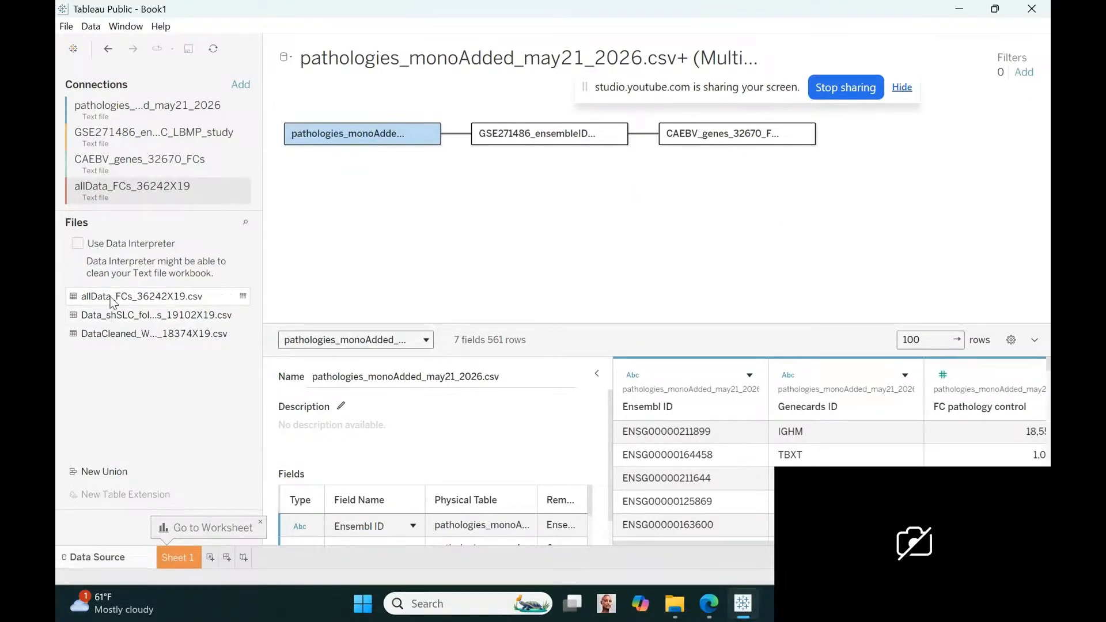
Relate the allData_FCs_36242X19 table to the GSE271486 ensemble IDs table by matching Gene Id = Gene1
drag(114, 302, 590, 183)
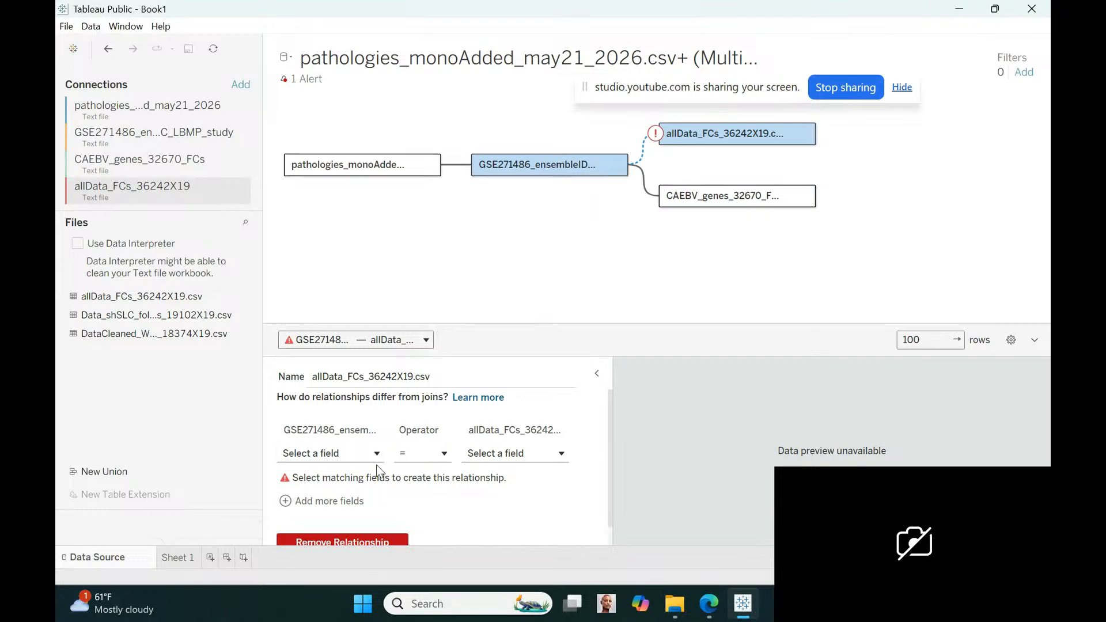
click(373, 454)
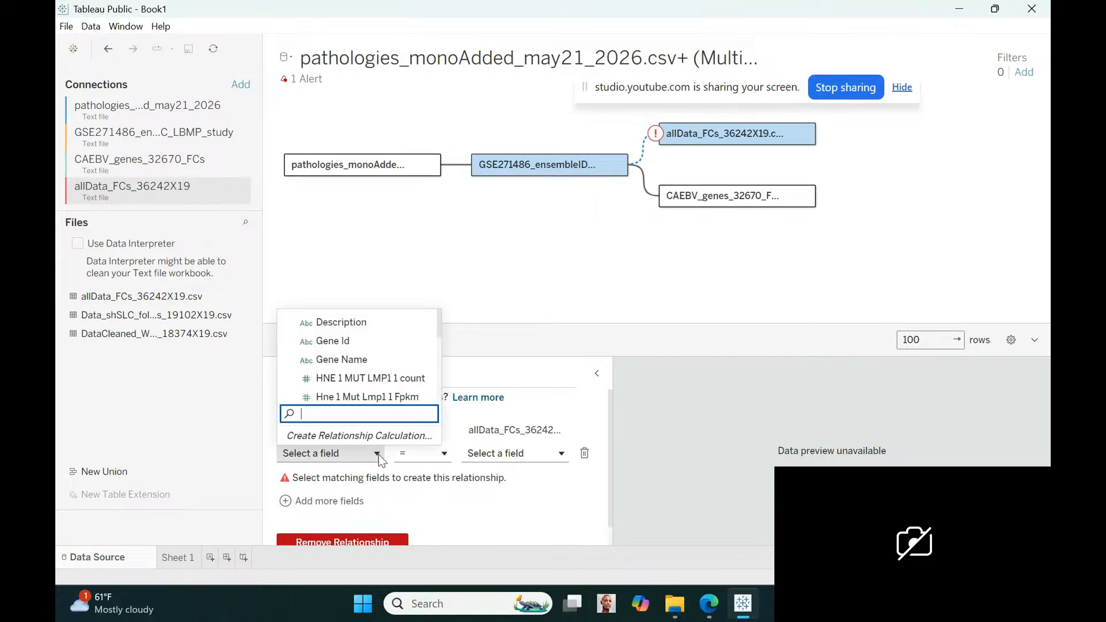
click(337, 341)
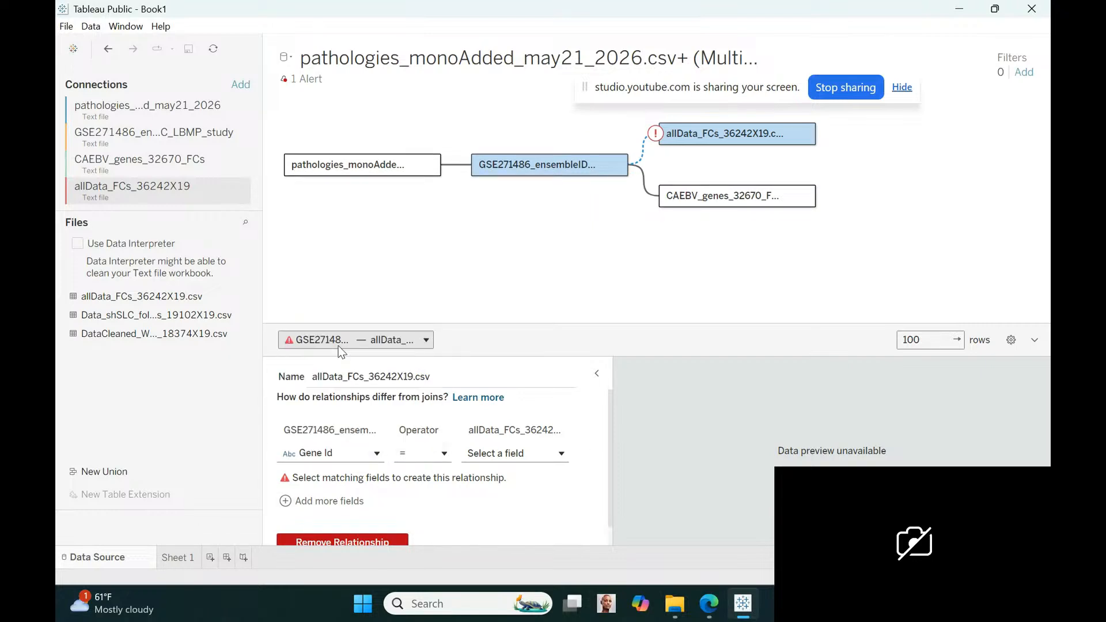
click(562, 453)
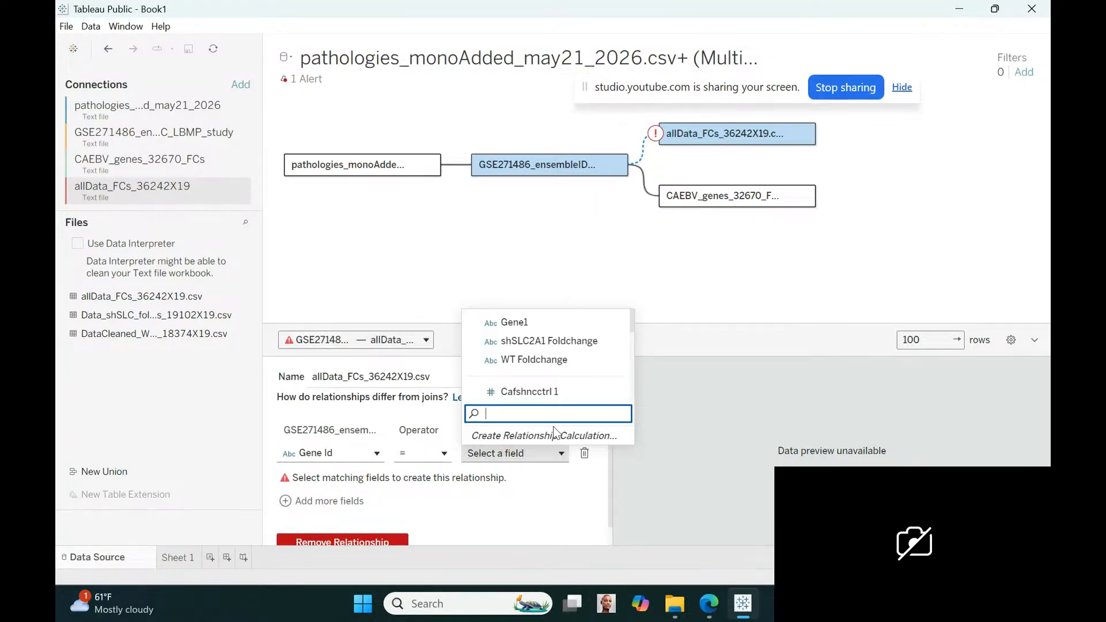
click(505, 322)
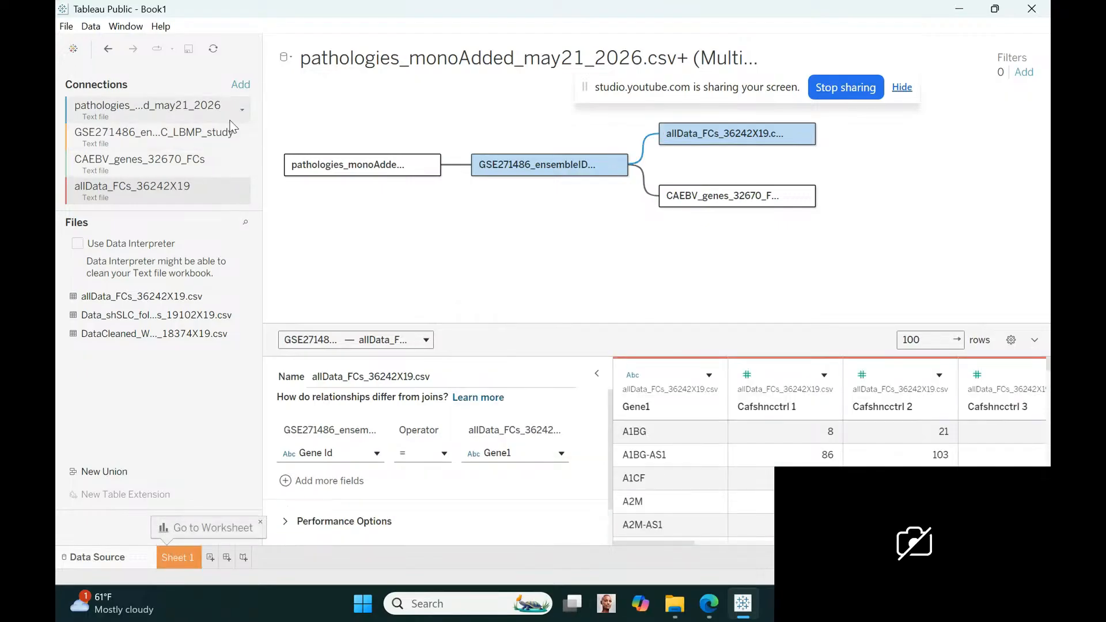
Add a text file connection to Data1_allGenesAndFCs from the colorectal cancer GSE302491 all genes folder
click(238, 86)
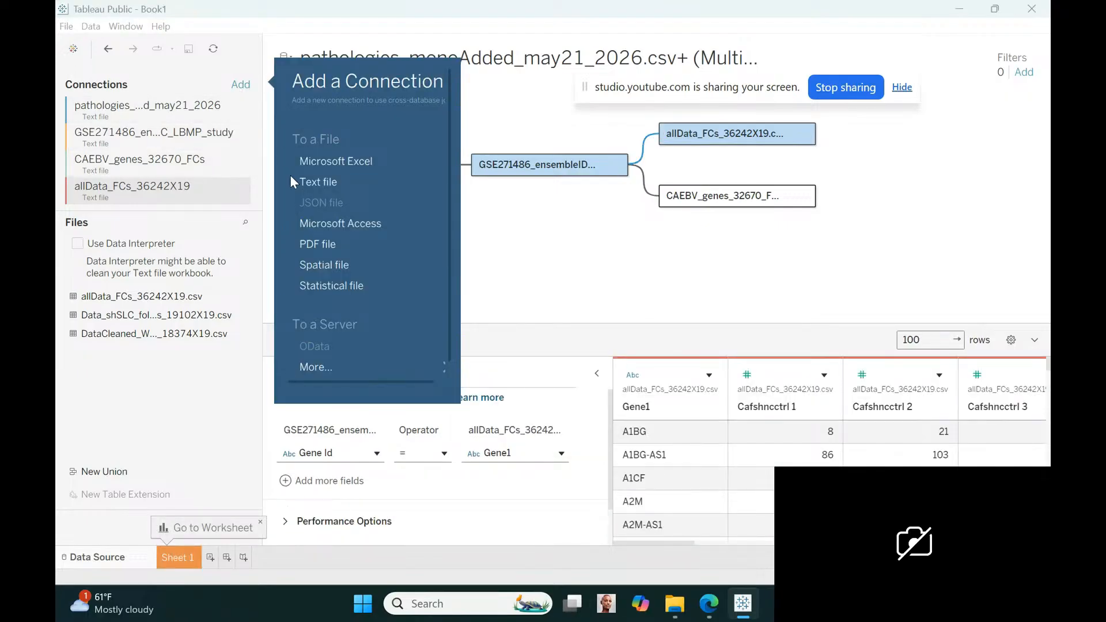
click(316, 181)
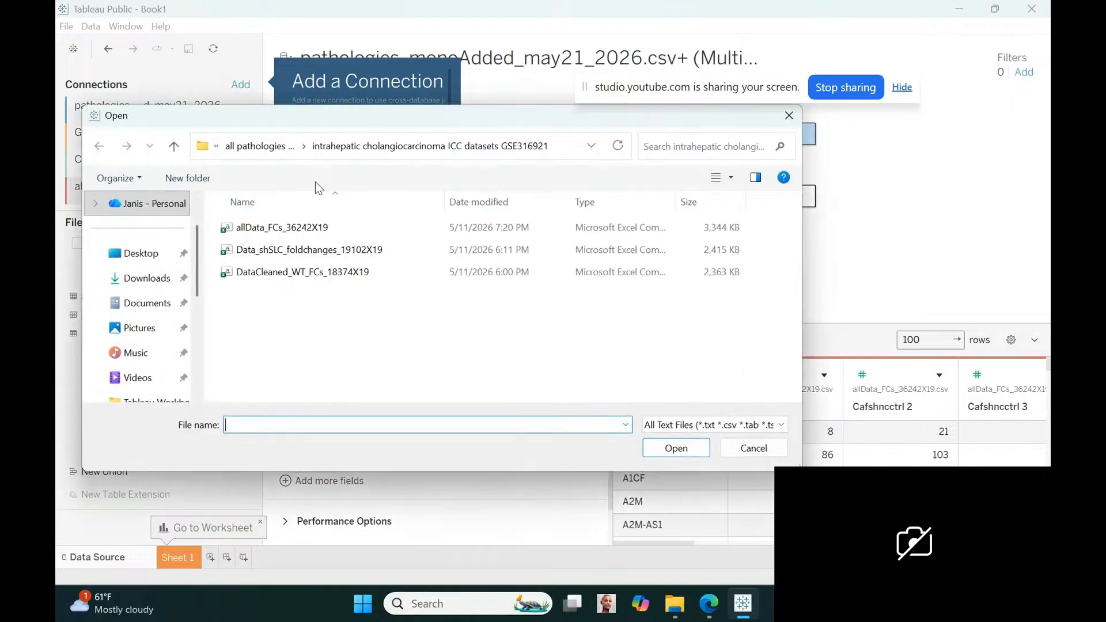
click(273, 153)
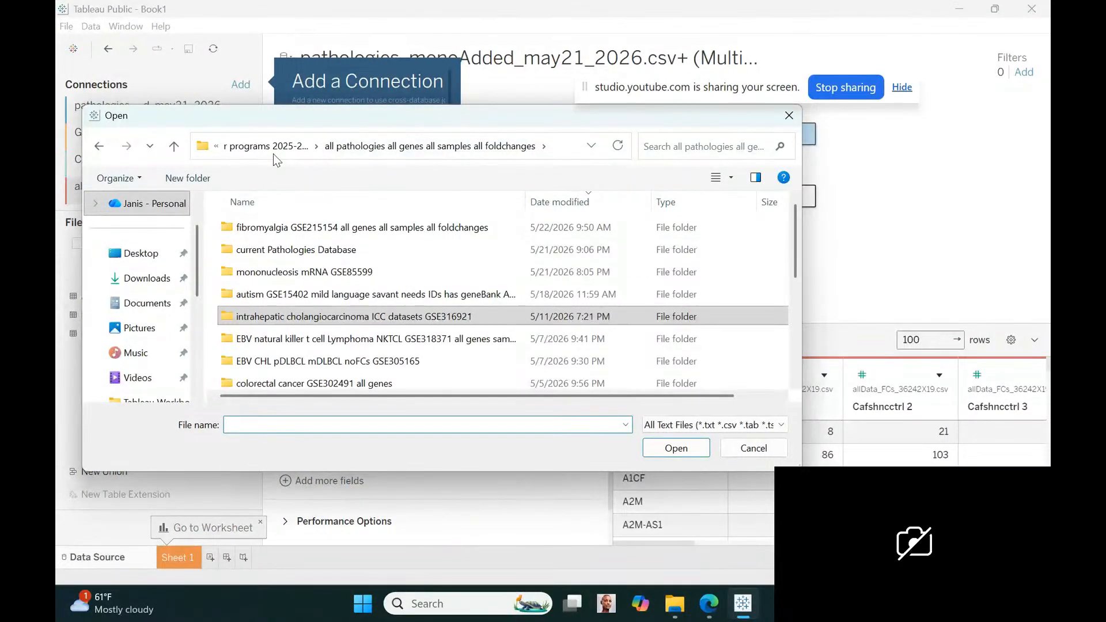
click(537, 312)
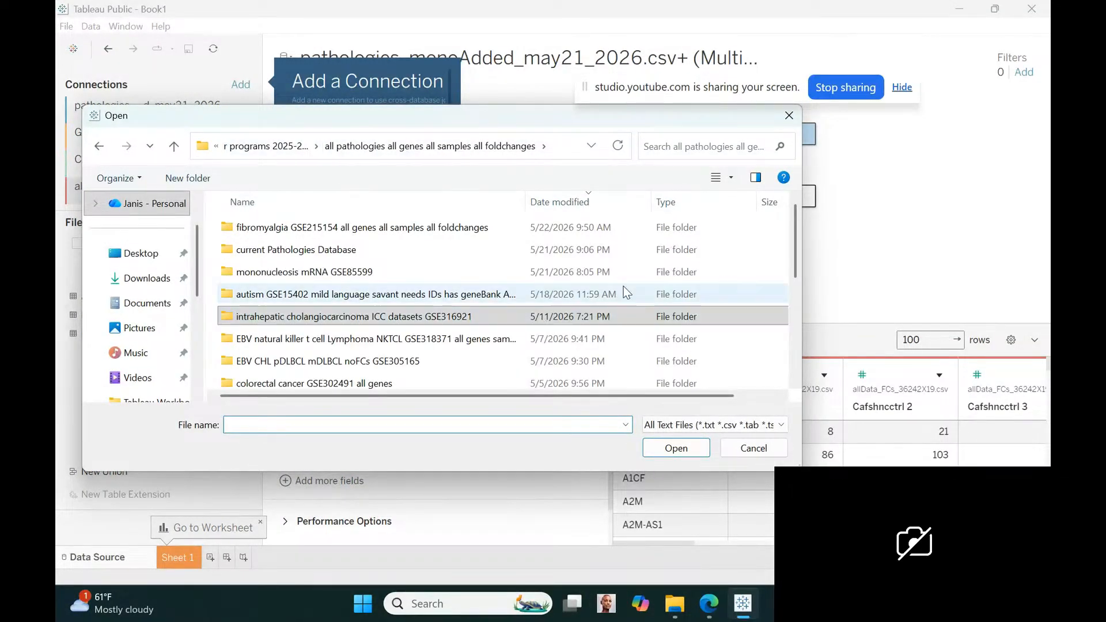
drag(796, 242, 811, 279)
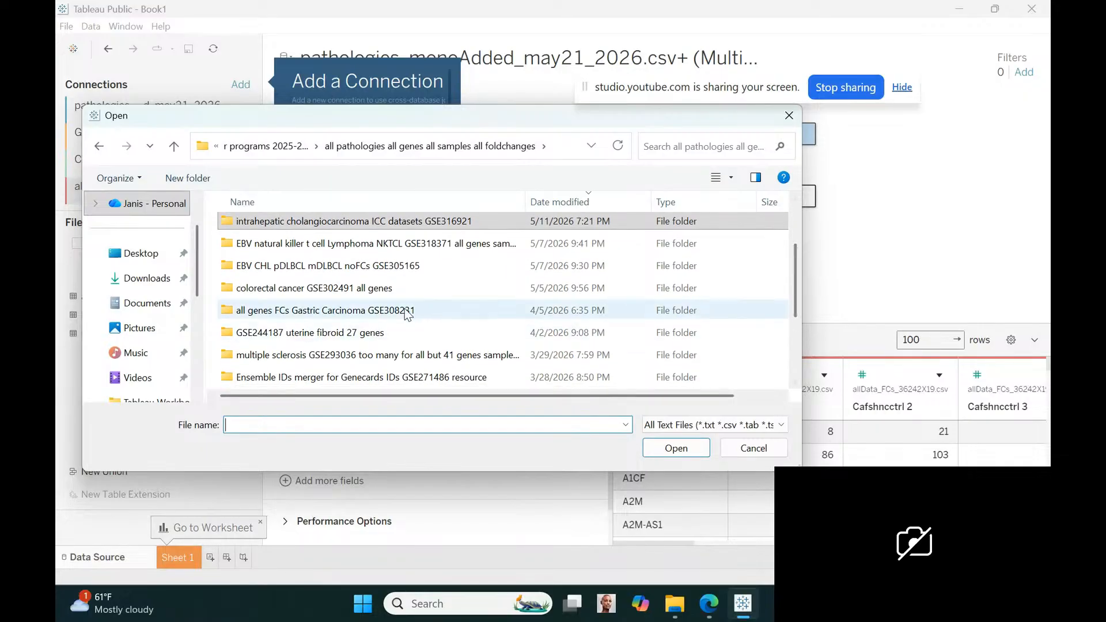
double_click(403, 288)
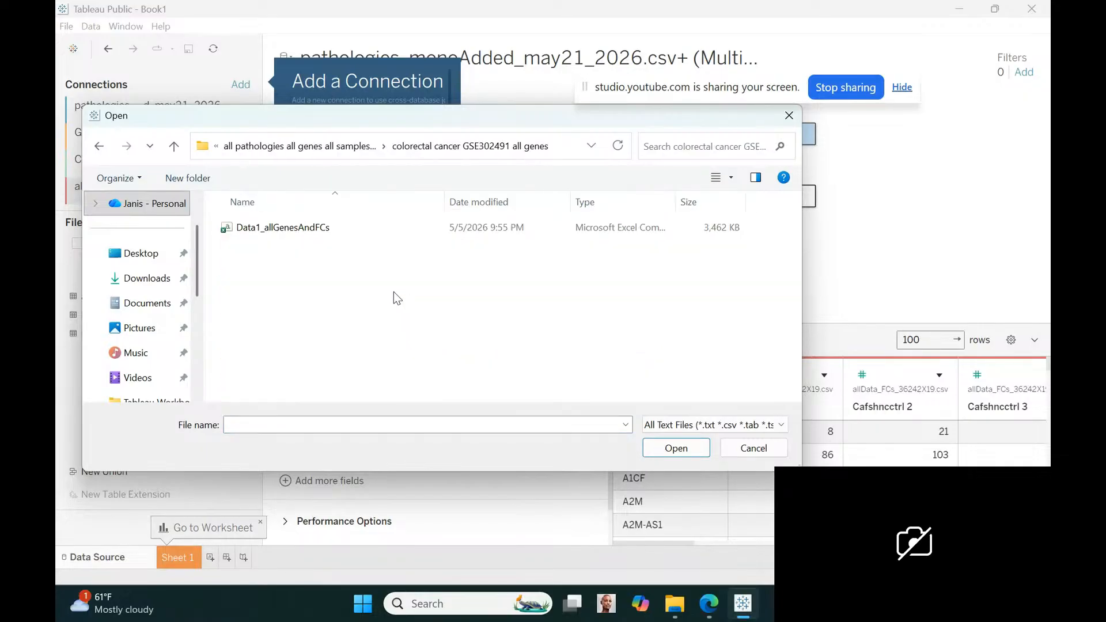
click(298, 228)
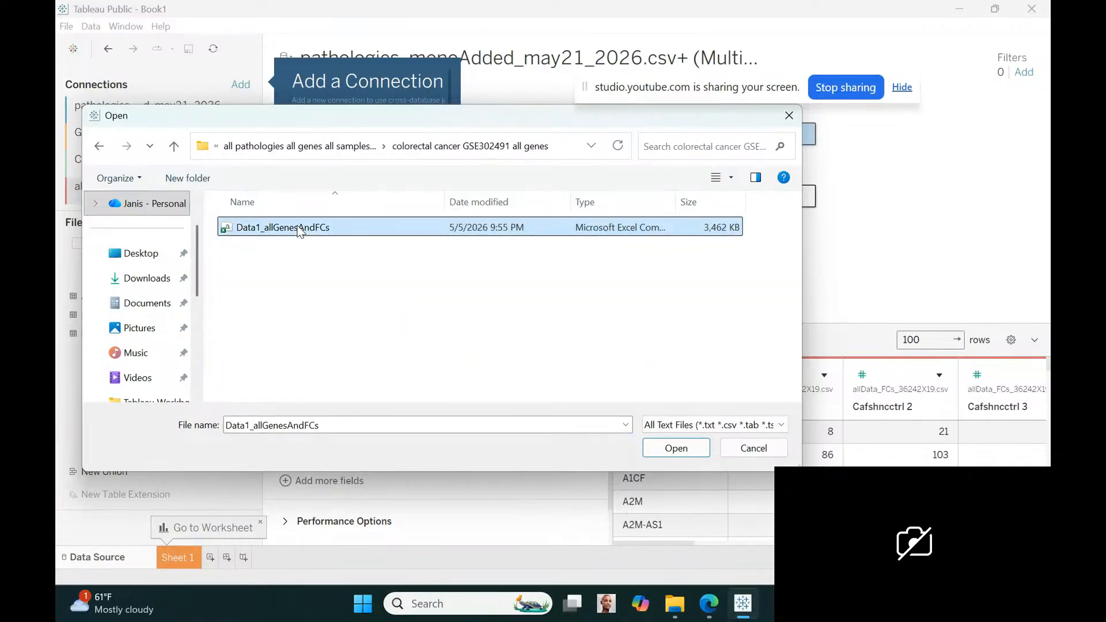
click(676, 449)
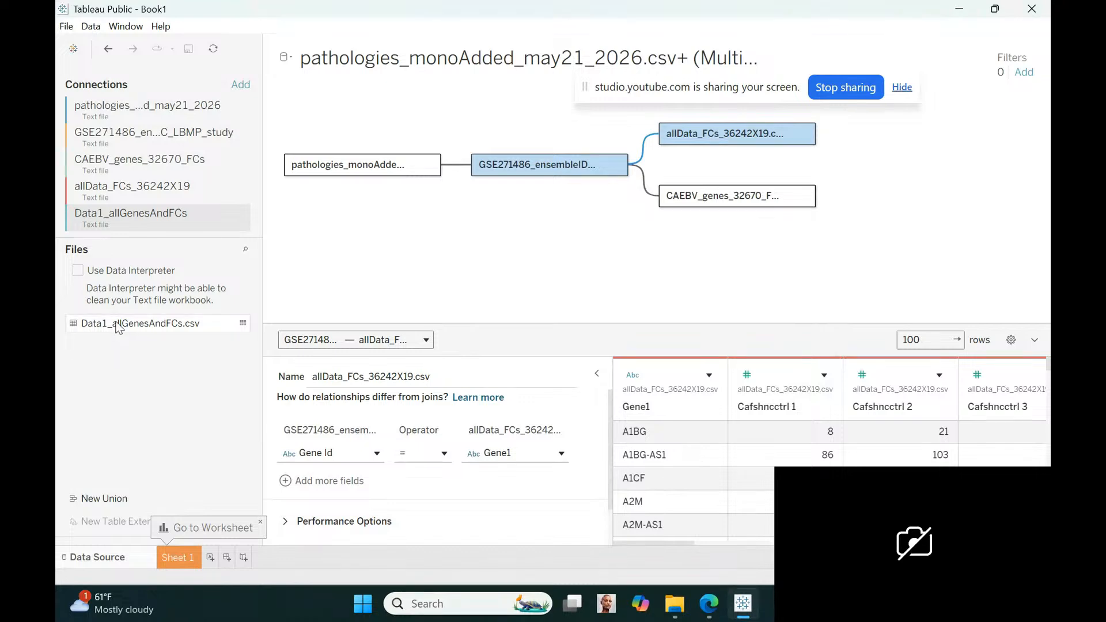
Relate the Data1_allGenesAndFCs table to the GSE271486 ensemble IDs table by matching Gene Name = Gene Symbol
drag(118, 327, 641, 245)
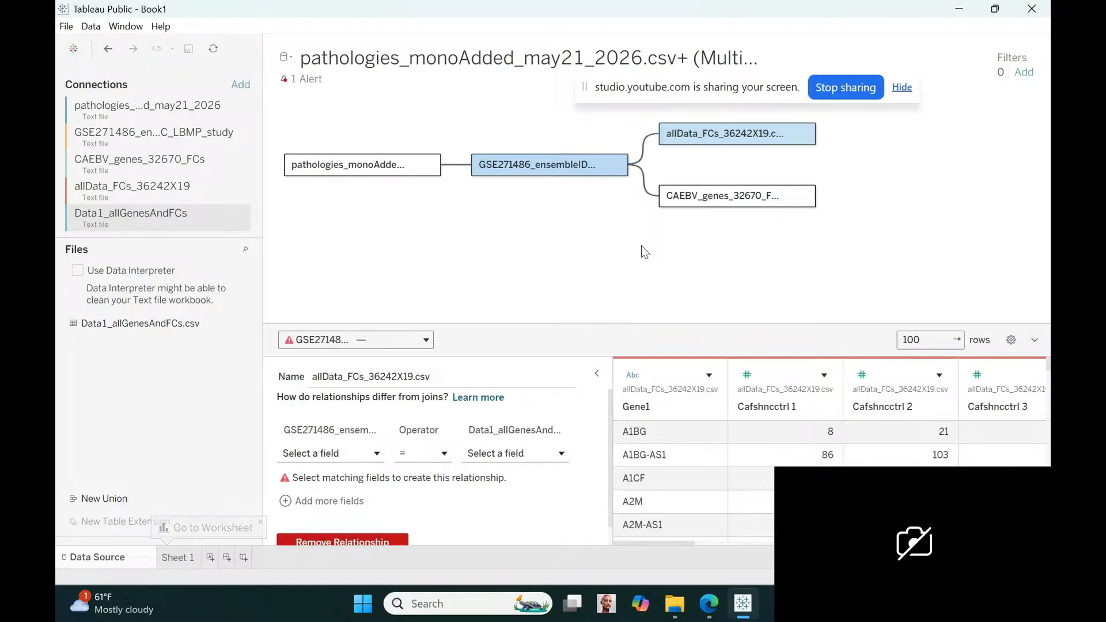
click(376, 454)
click(341, 364)
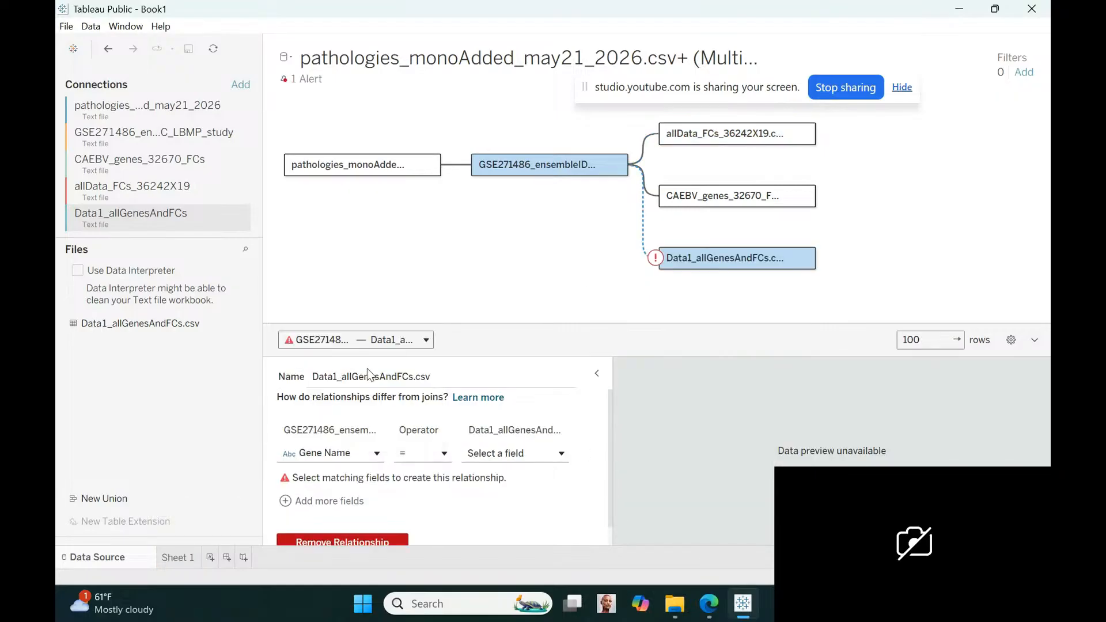
click(561, 454)
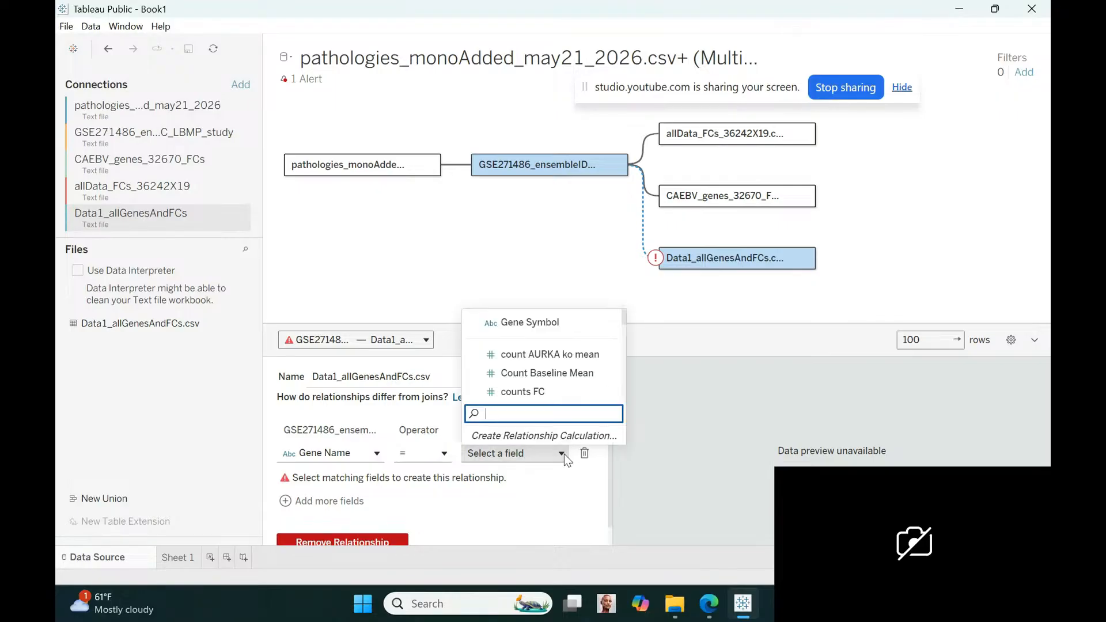
click(524, 322)
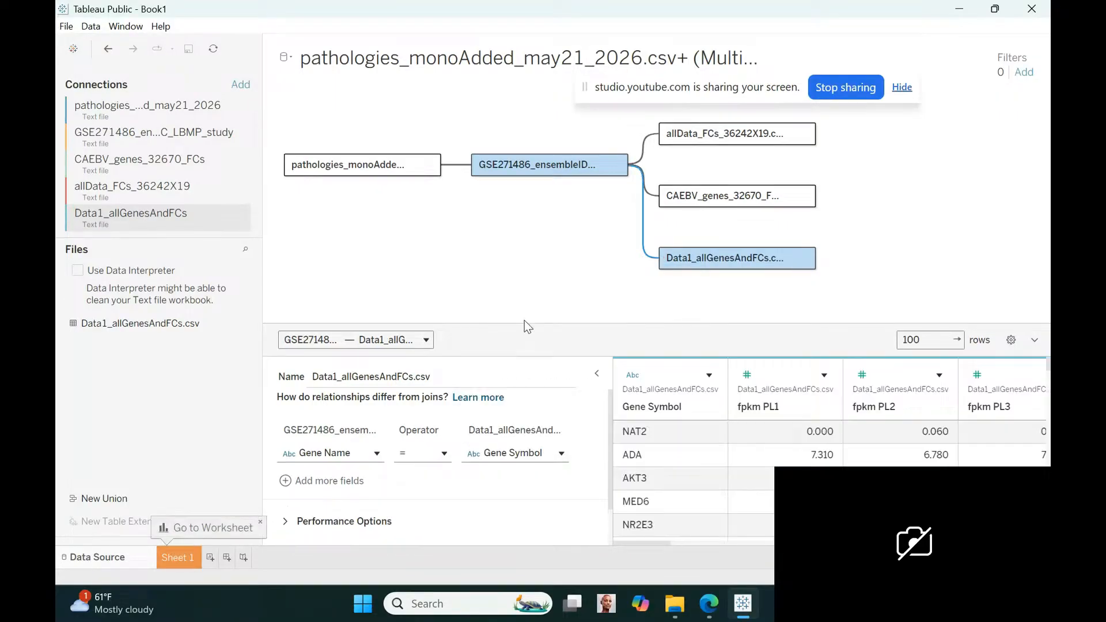
Rename the Data1_allGenesAndFCs.csv table in the data model as Data1_CRC_allGenesAndFCs.csv
mouse_move(807, 259)
click(806, 258)
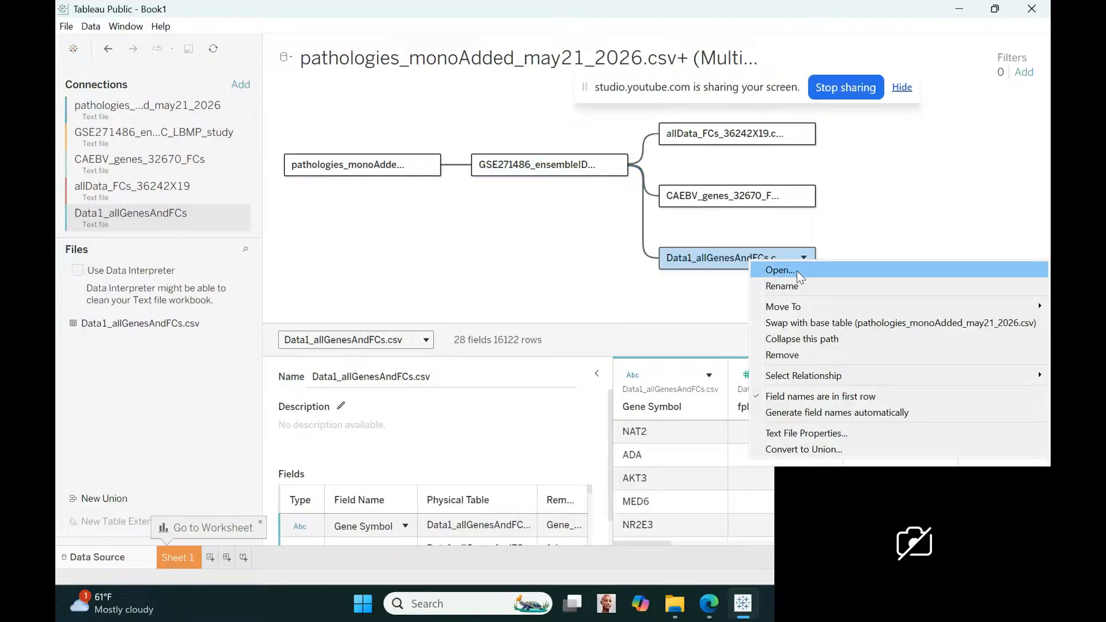
click(799, 285)
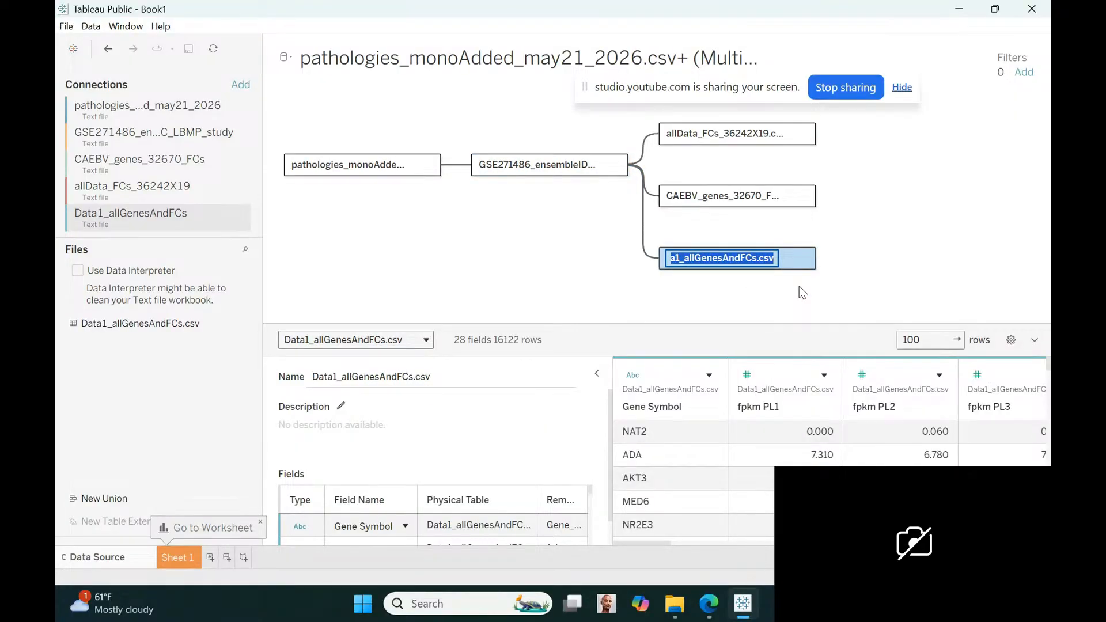
click(684, 260)
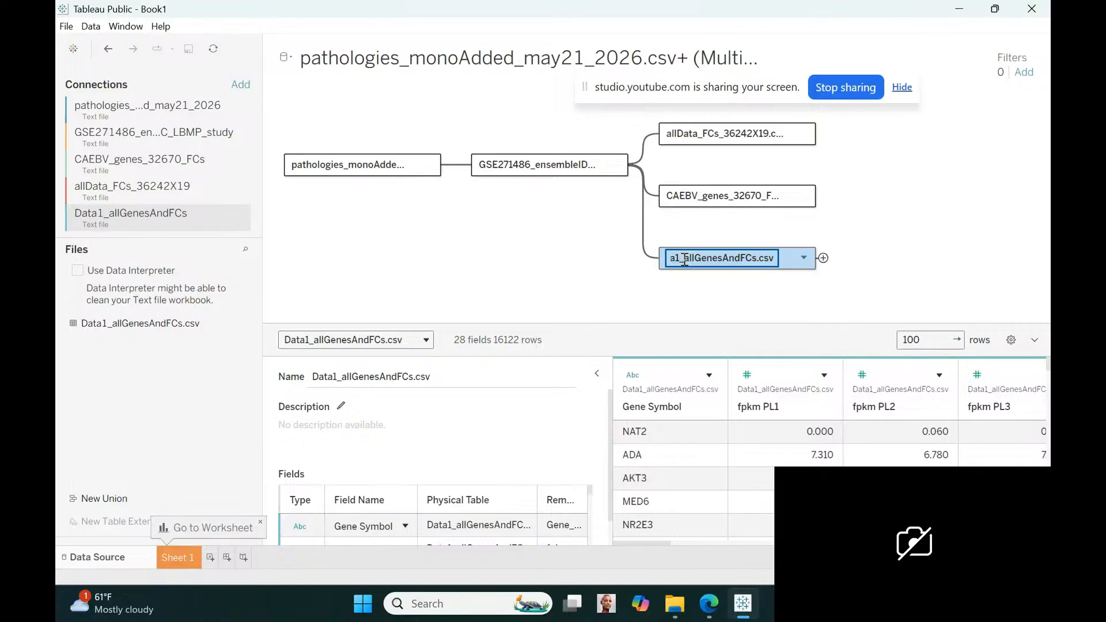
text(CRC_)
key(Return)
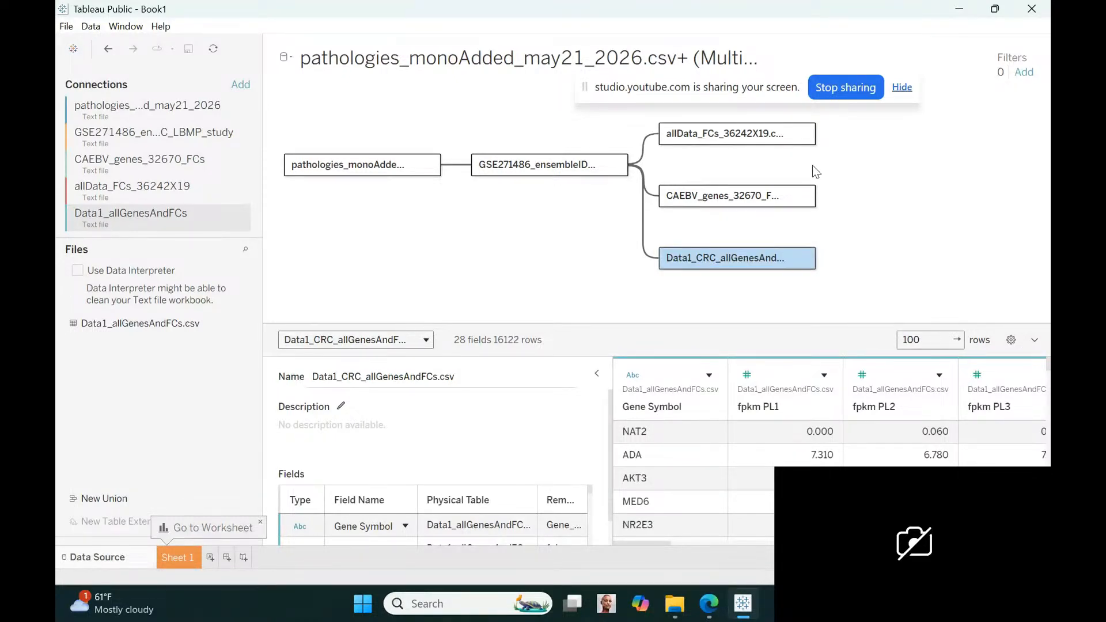
Rename the allData_FCs_36242X19.csv table in the data model as ICC_allData_FCs_36242X19.csv
mouse_move(800, 137)
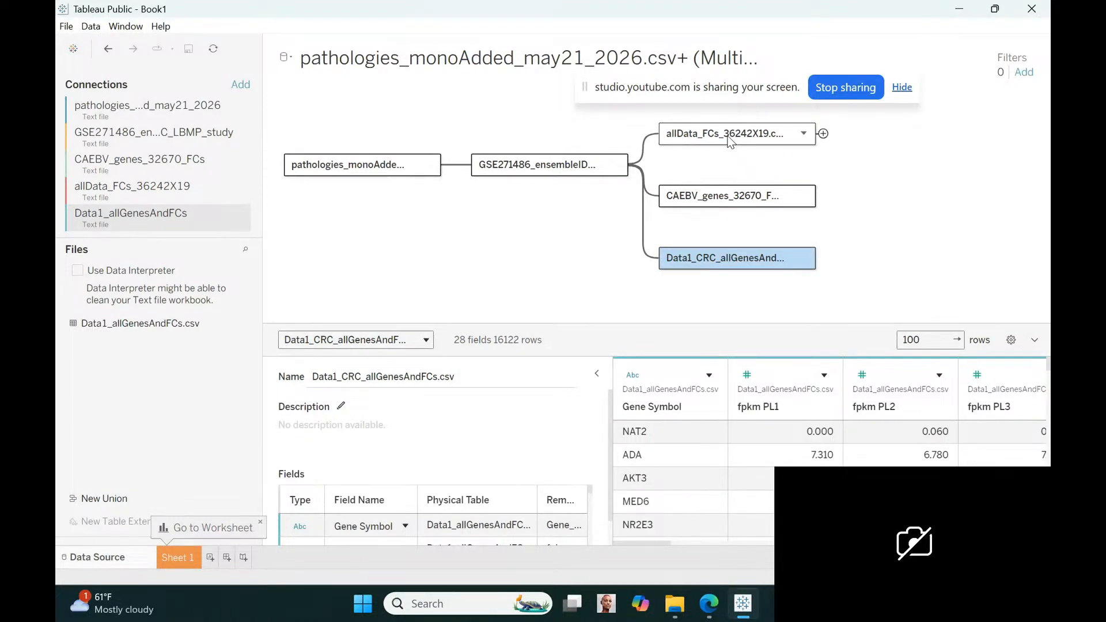
click(804, 137)
click(790, 159)
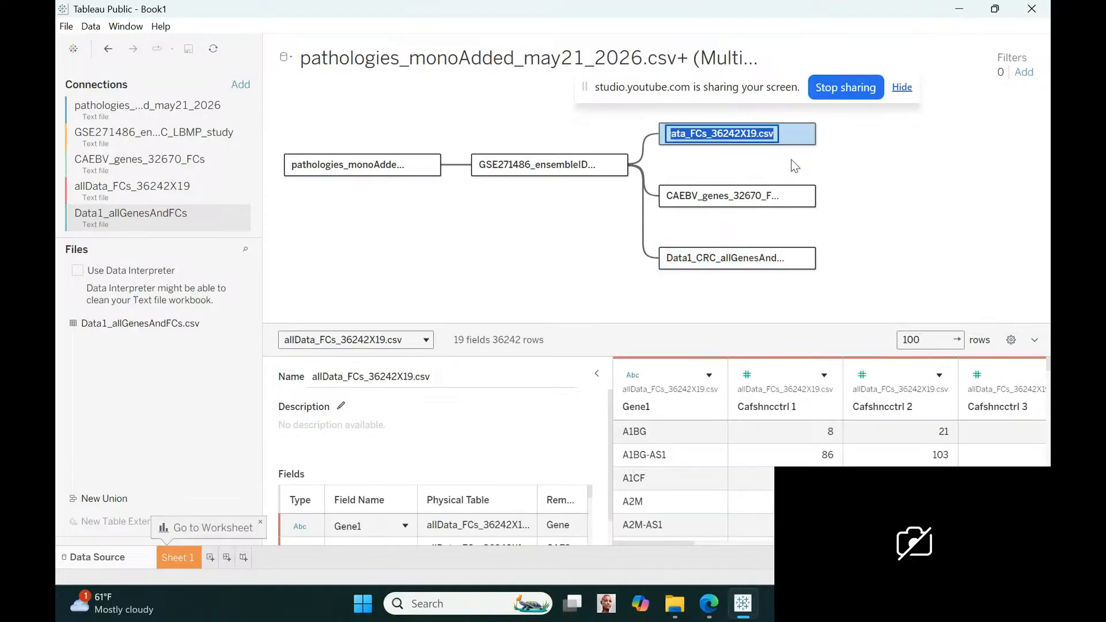
click(685, 137)
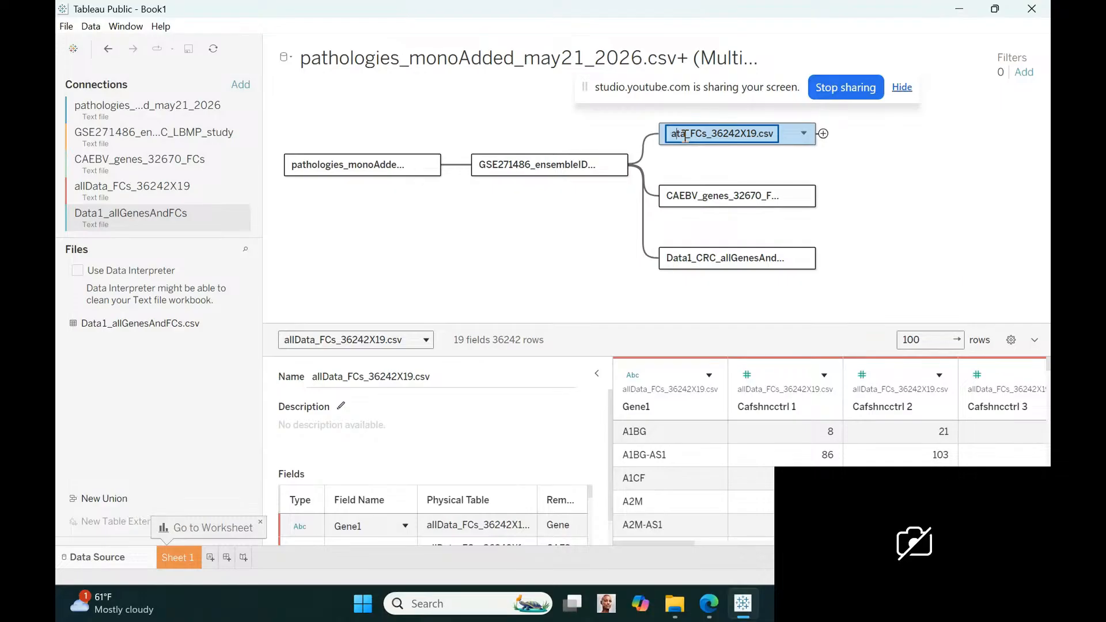
key(Home)
text(ICC_)
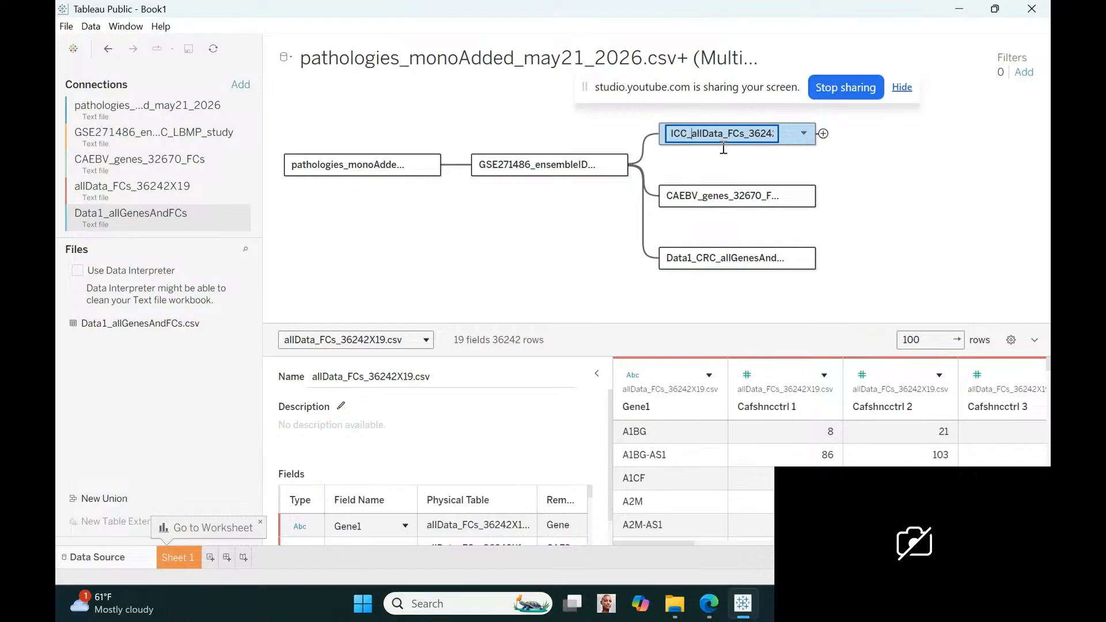
key(Return)
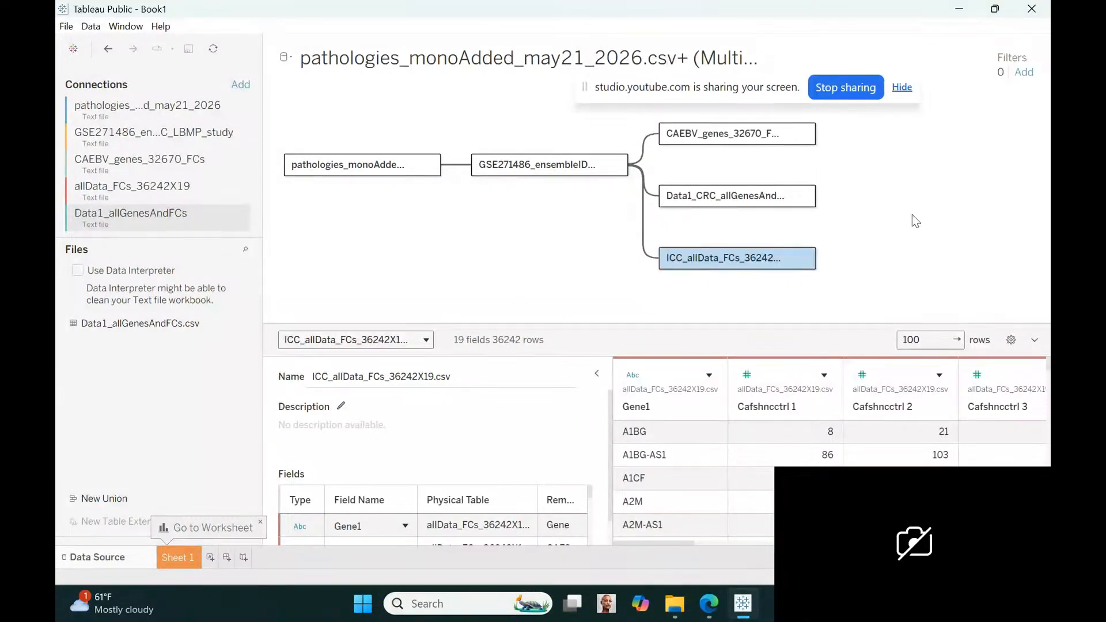
Rename the CAEBV_genes_32670_FCs.csv table in the data model as CAEBV_AIM_genes_32670_FCs.csv
click(803, 134)
click(787, 165)
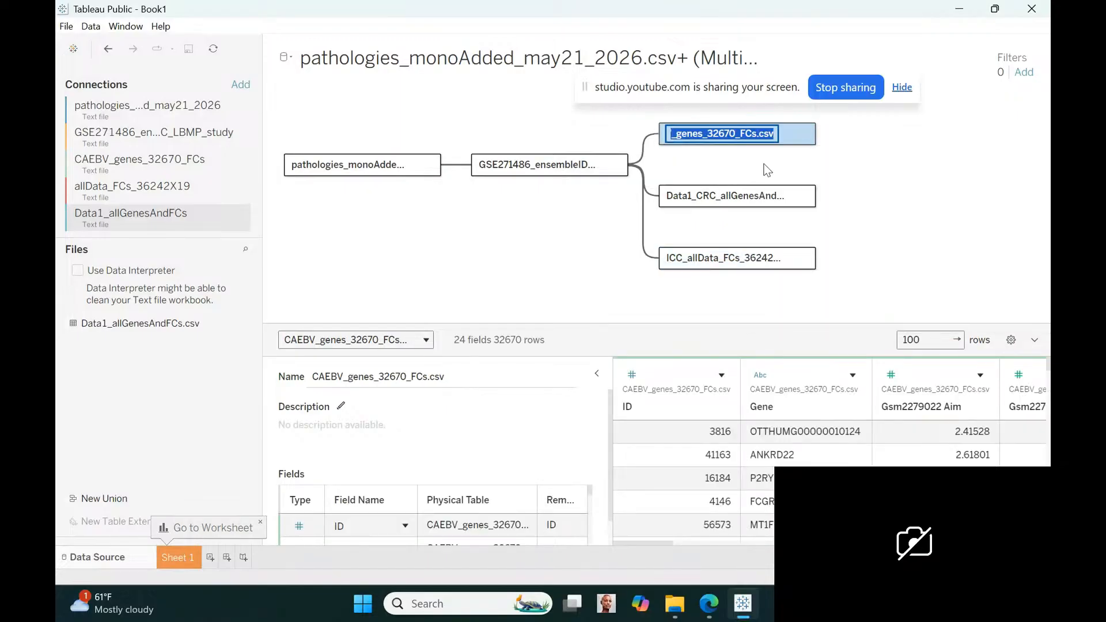
click(676, 136)
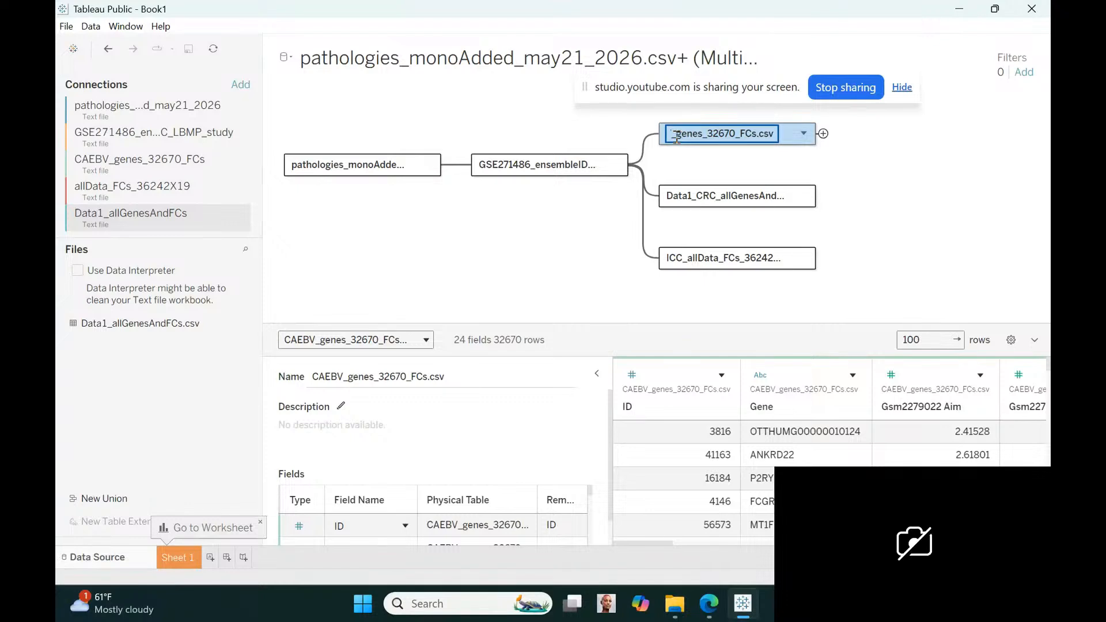
text(AIM_)
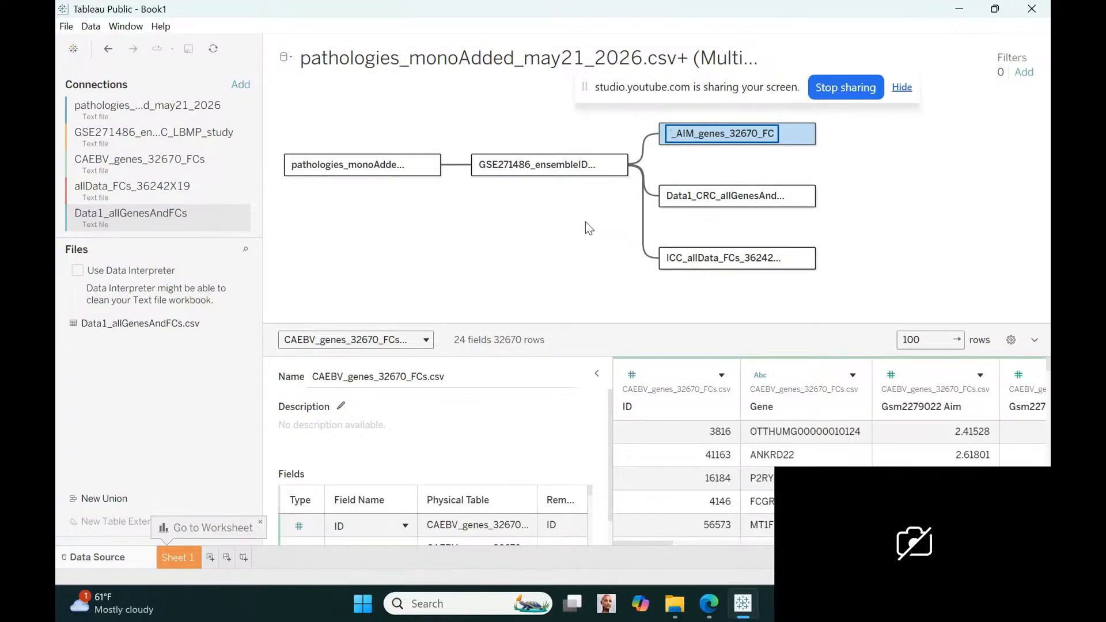
key(Return)
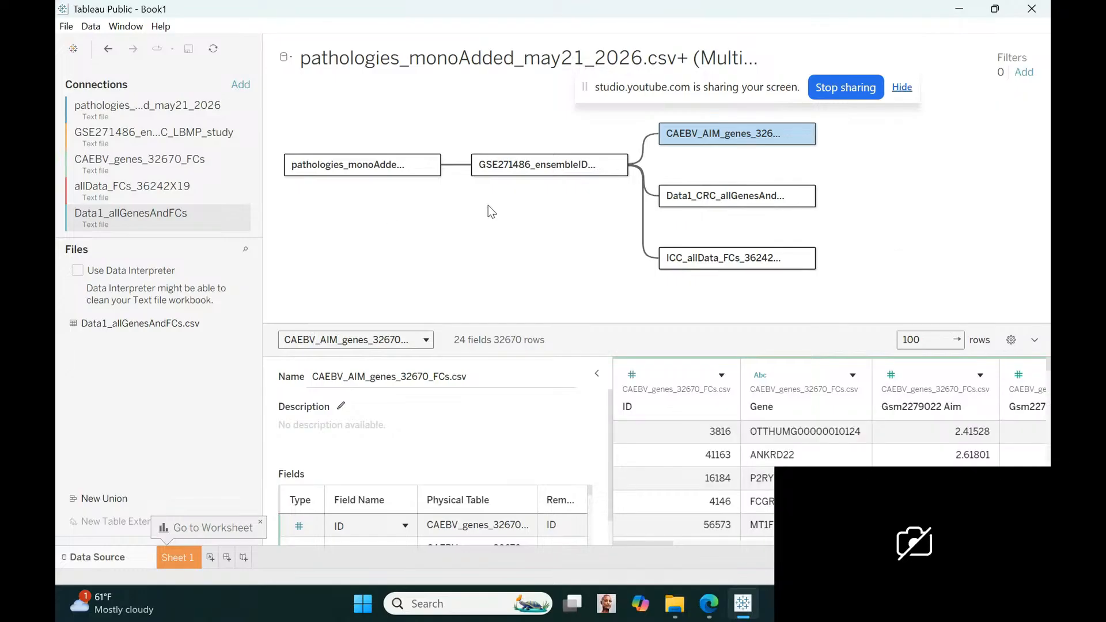
Connect the text file allGenes_ready_GCPM_23552k_noNaNsInfs_ordered from the all genes FCs Gastric Carcinoma GSE308231 folder and relate its table to the GSE271486 ensemble IDs table
click(495, 168)
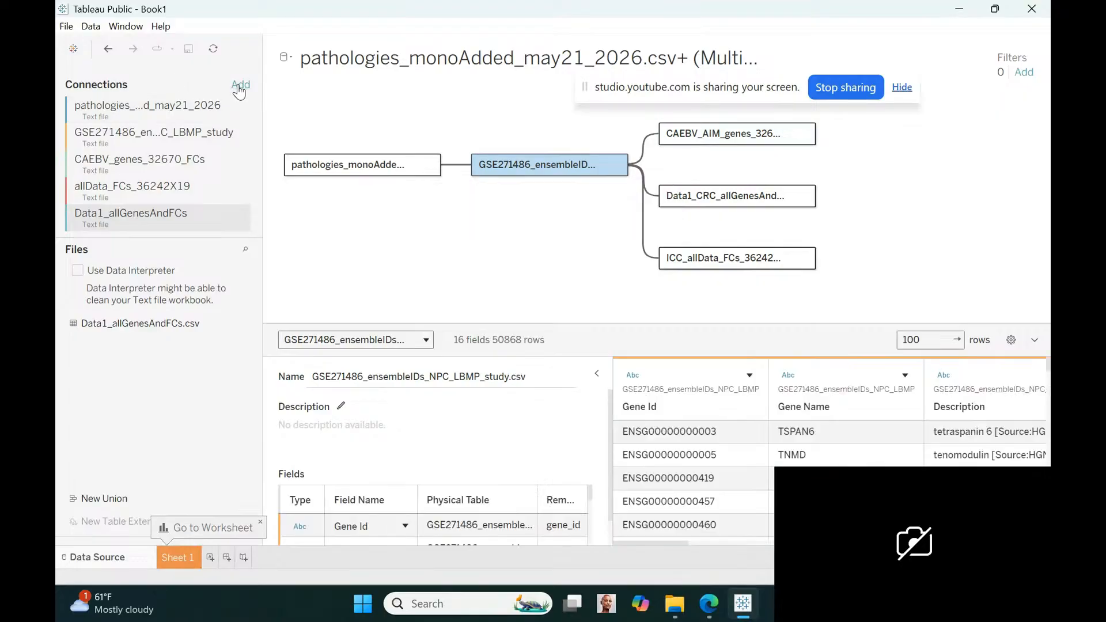
click(240, 85)
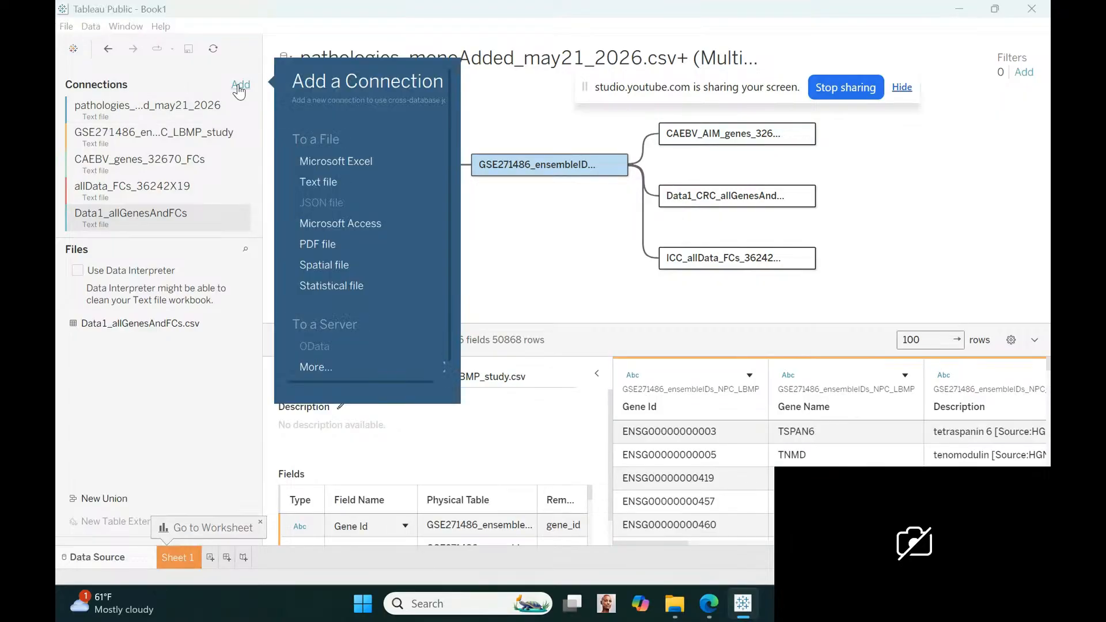
click(318, 180)
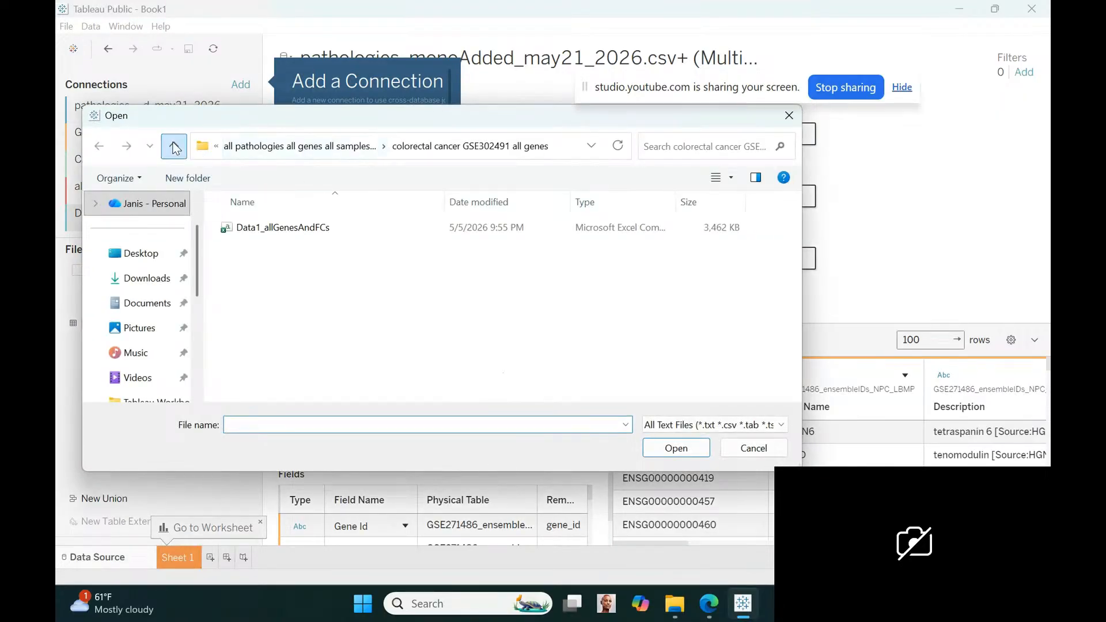
click(174, 148)
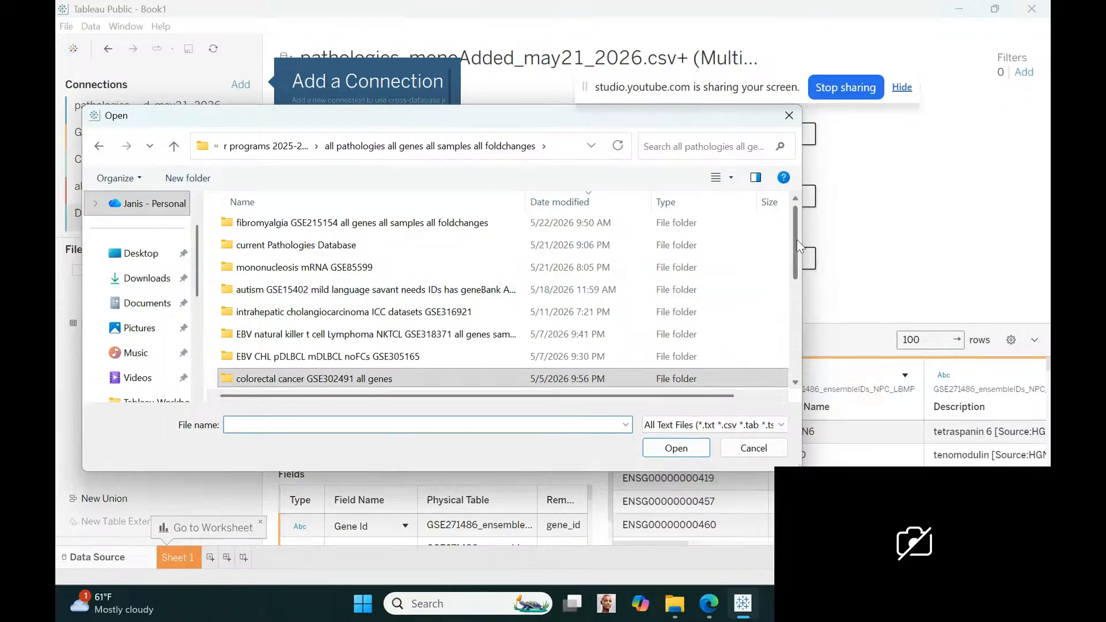
drag(796, 239, 808, 295)
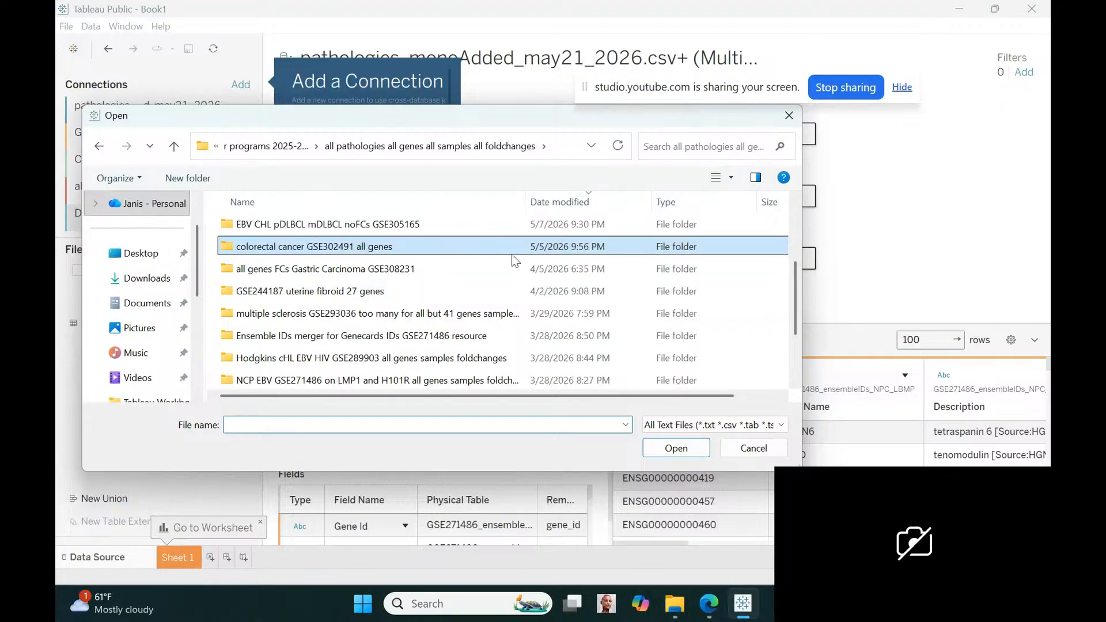
click(500, 263)
double_click(500, 264)
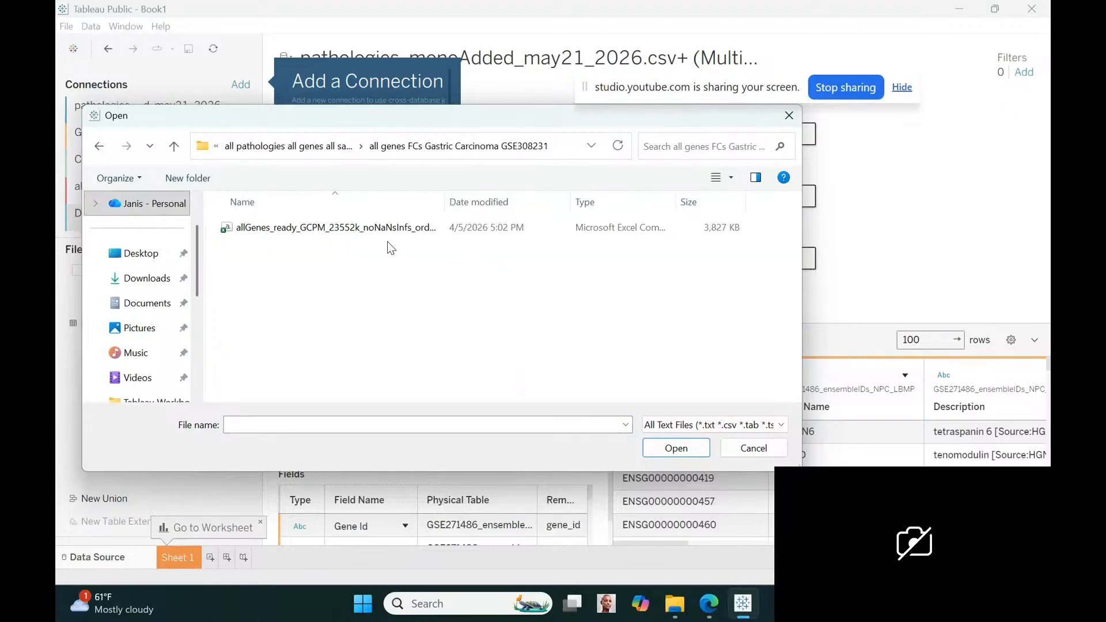
click(388, 227)
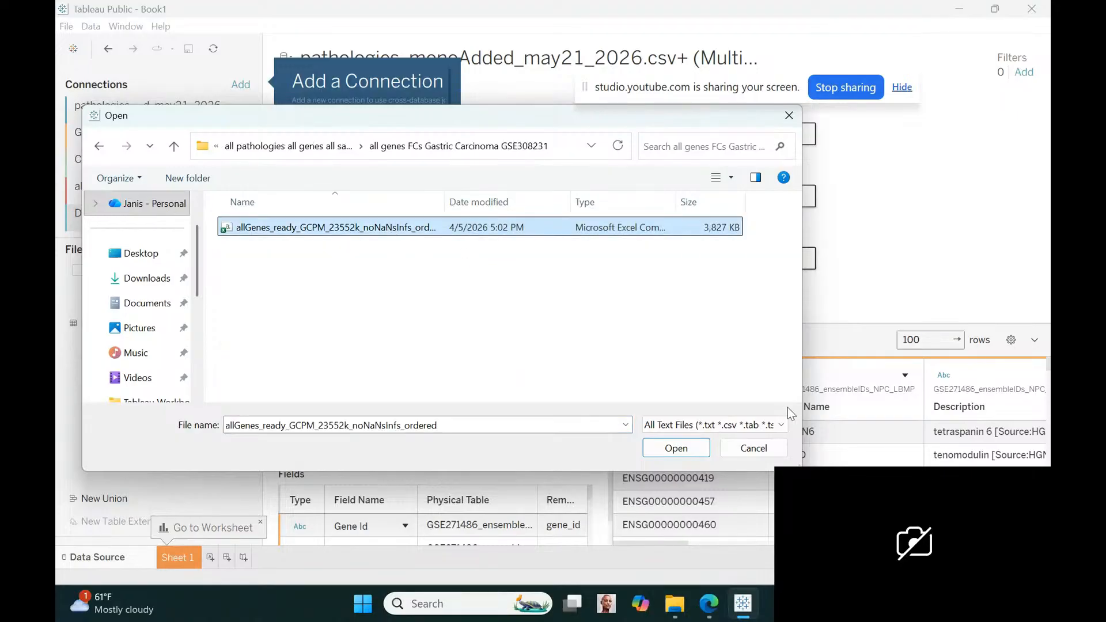
click(680, 449)
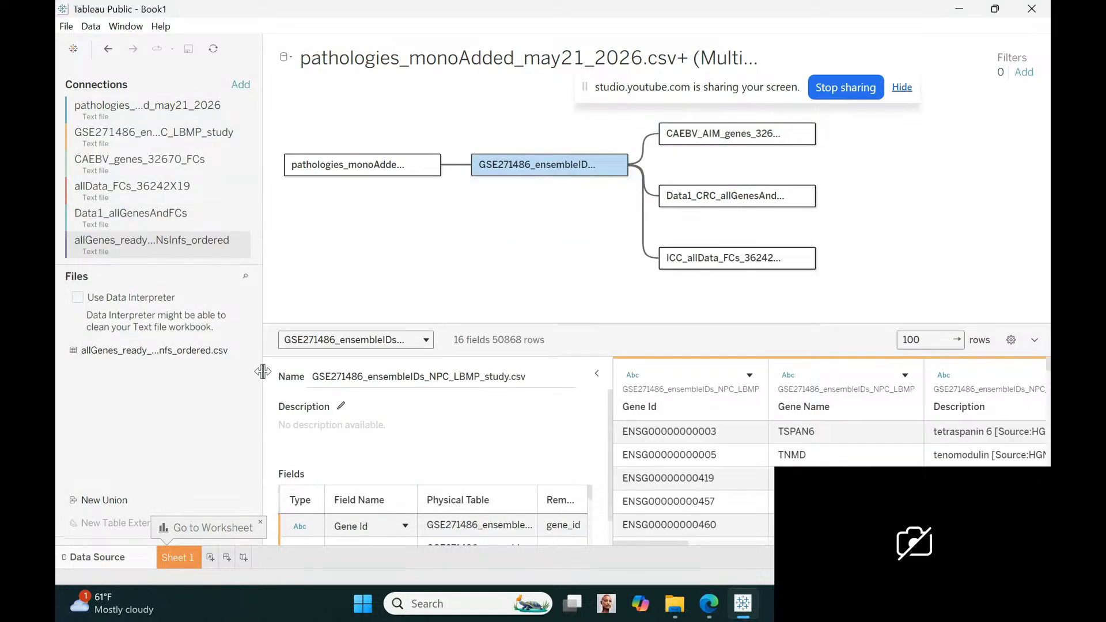
drag(187, 354, 623, 210)
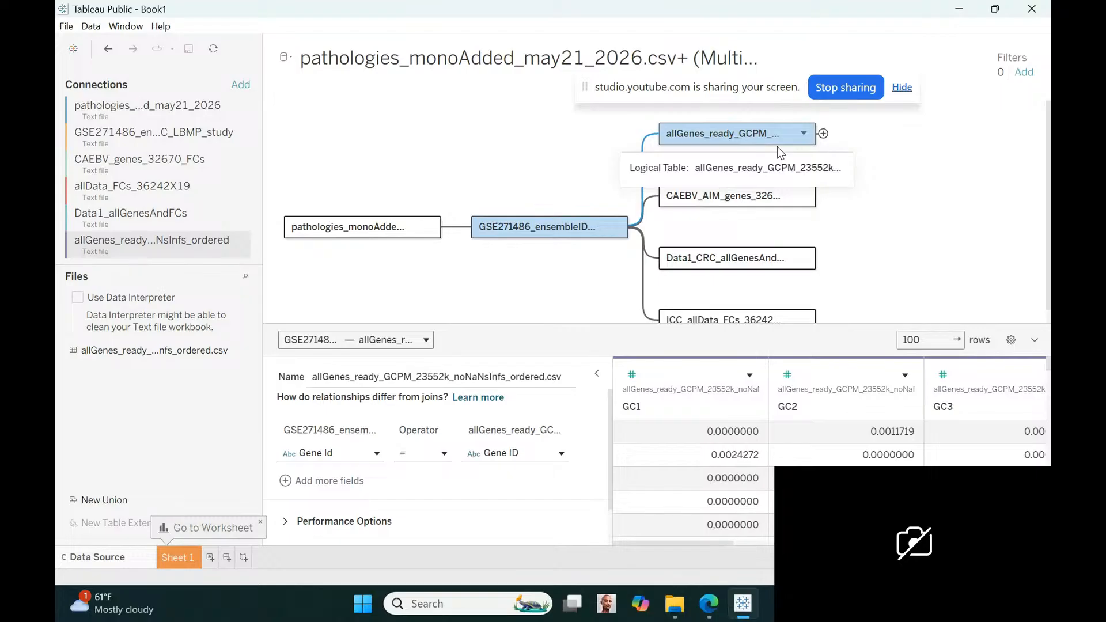
click(675, 605)
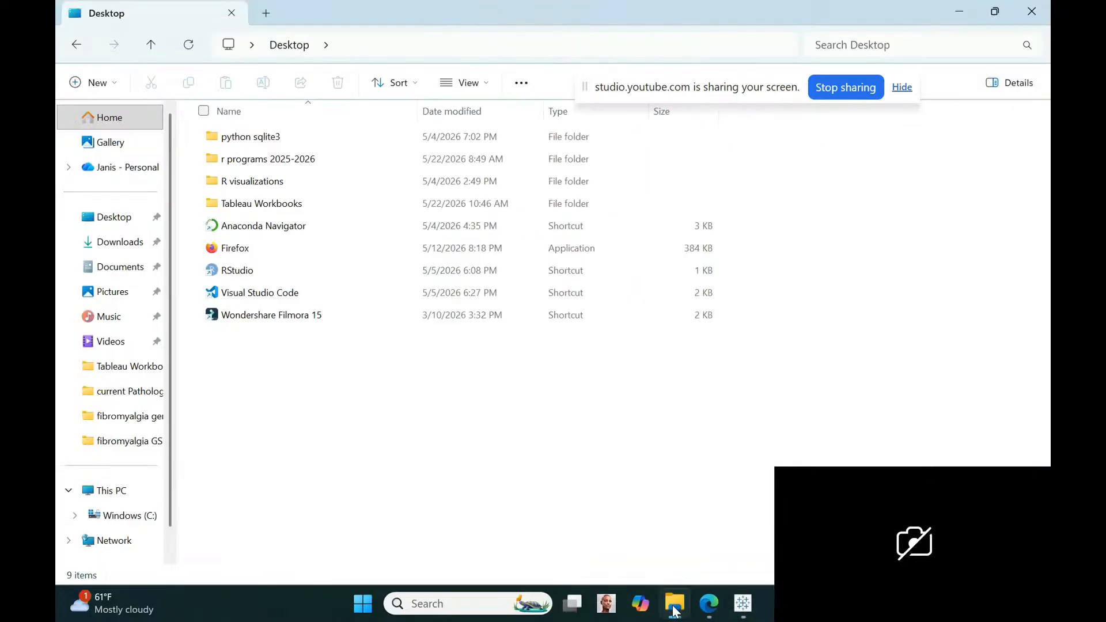
click(674, 605)
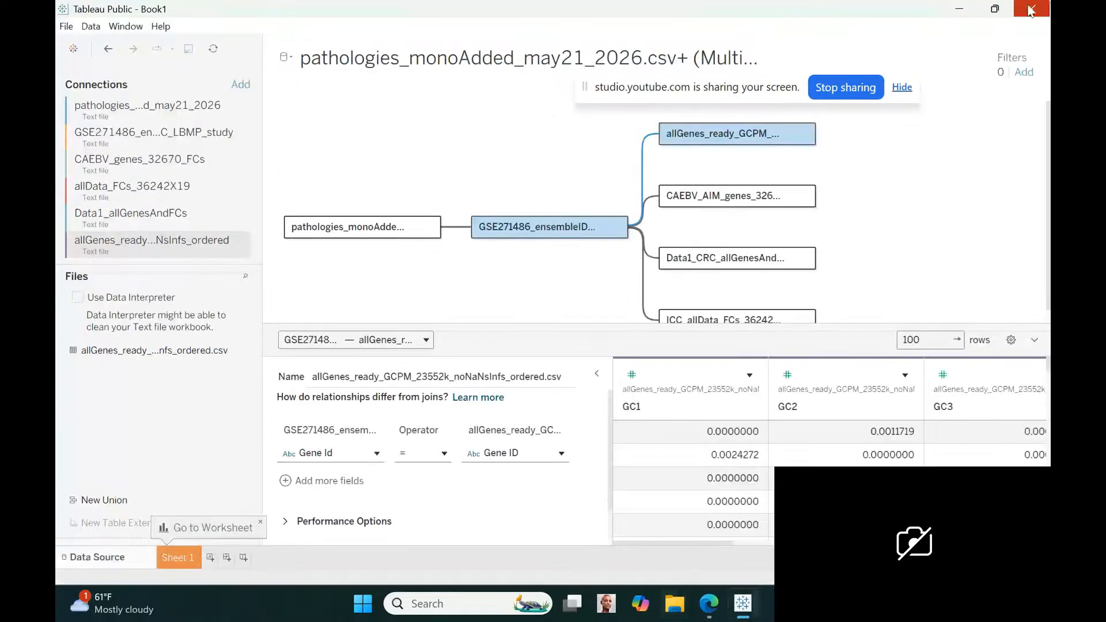
Add the prefix GC_stomach_ to the name of the allGenes_ready_GCPM_23552k_noNaNsInfs_ordered.csv table in the data model
click(803, 134)
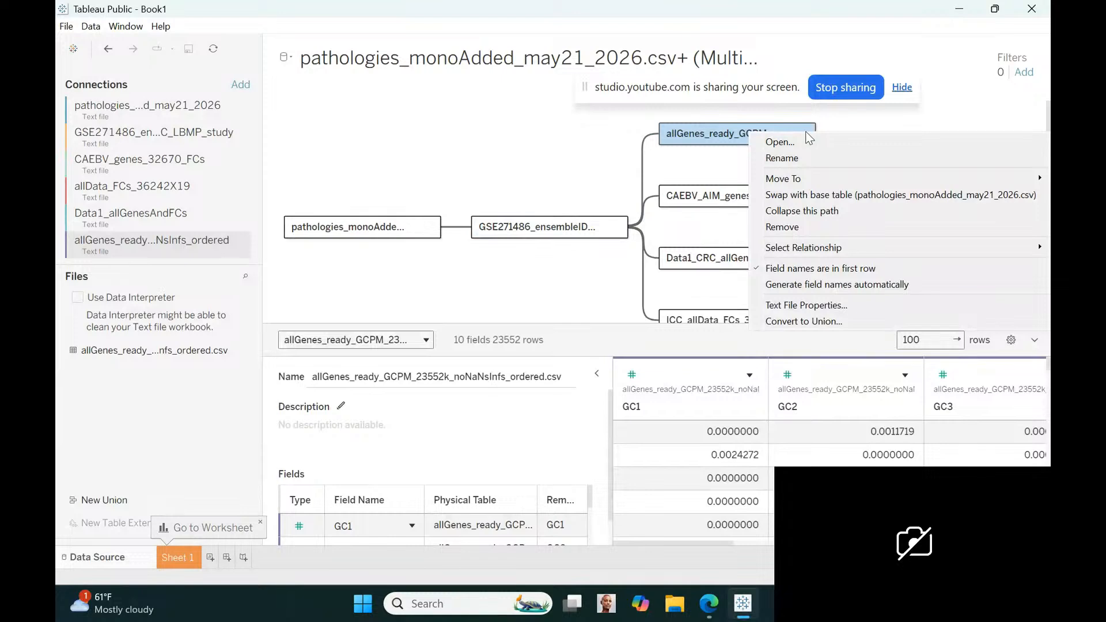
click(782, 158)
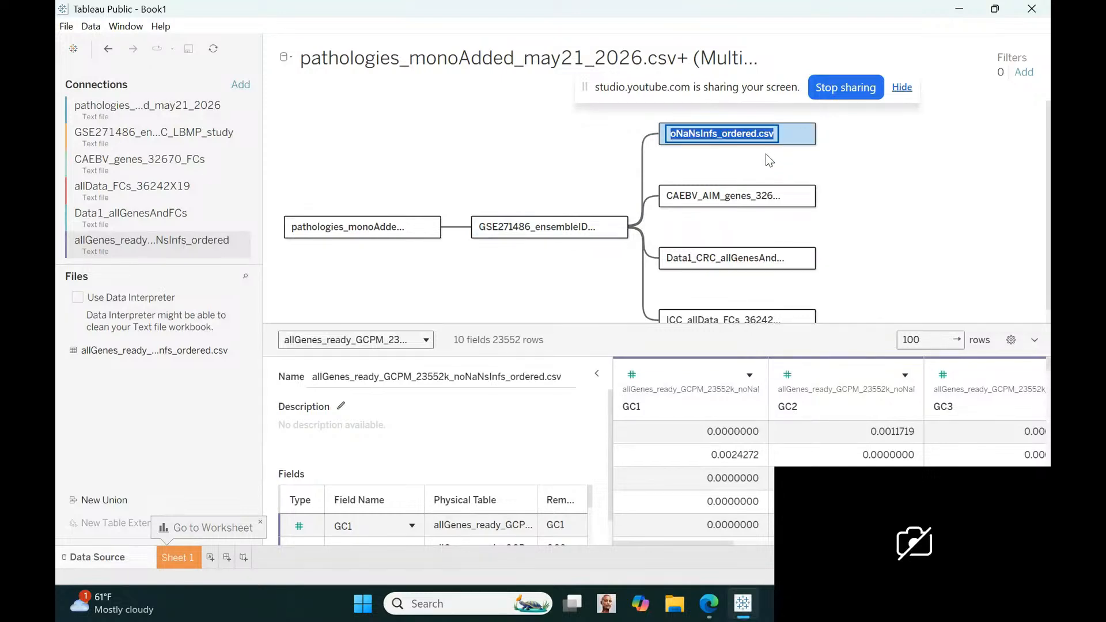
click(679, 133)
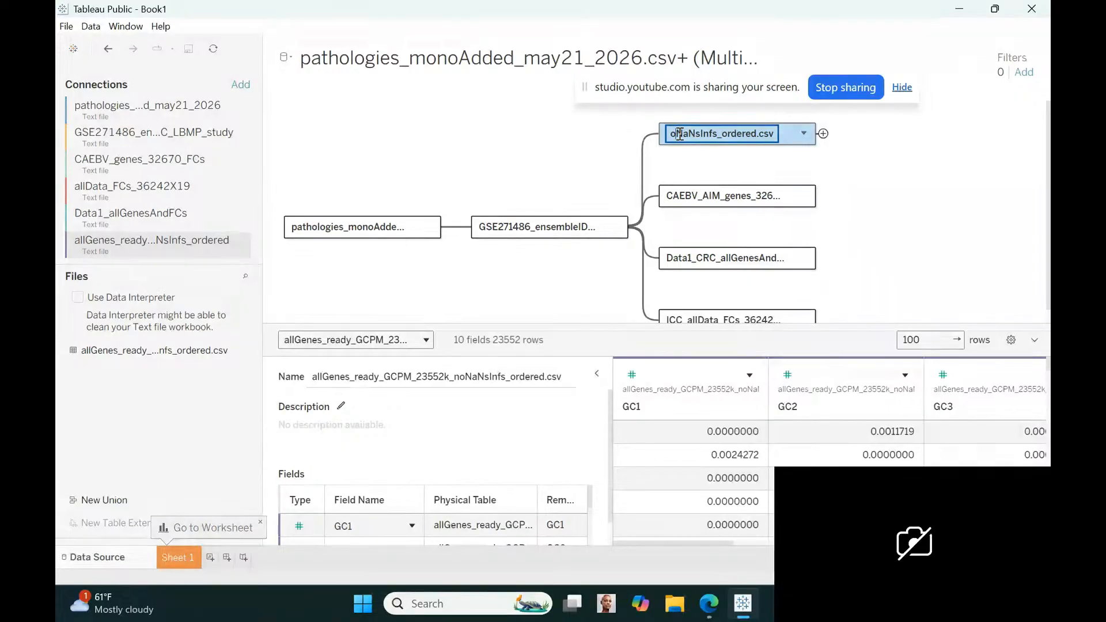
key(Home)
text(GC_)
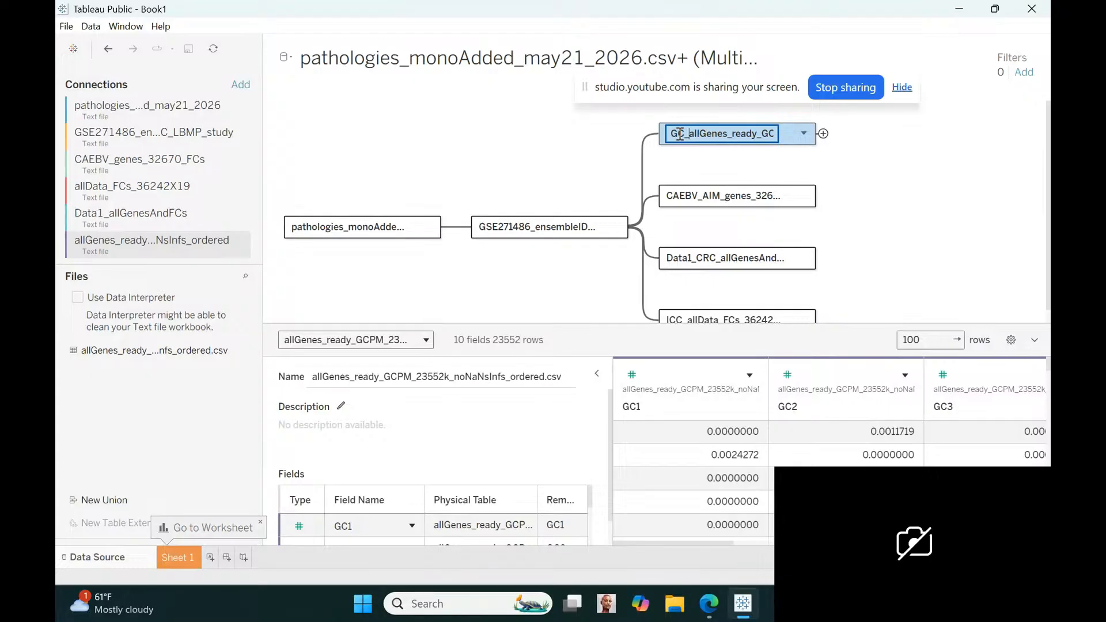
text(stomach_)
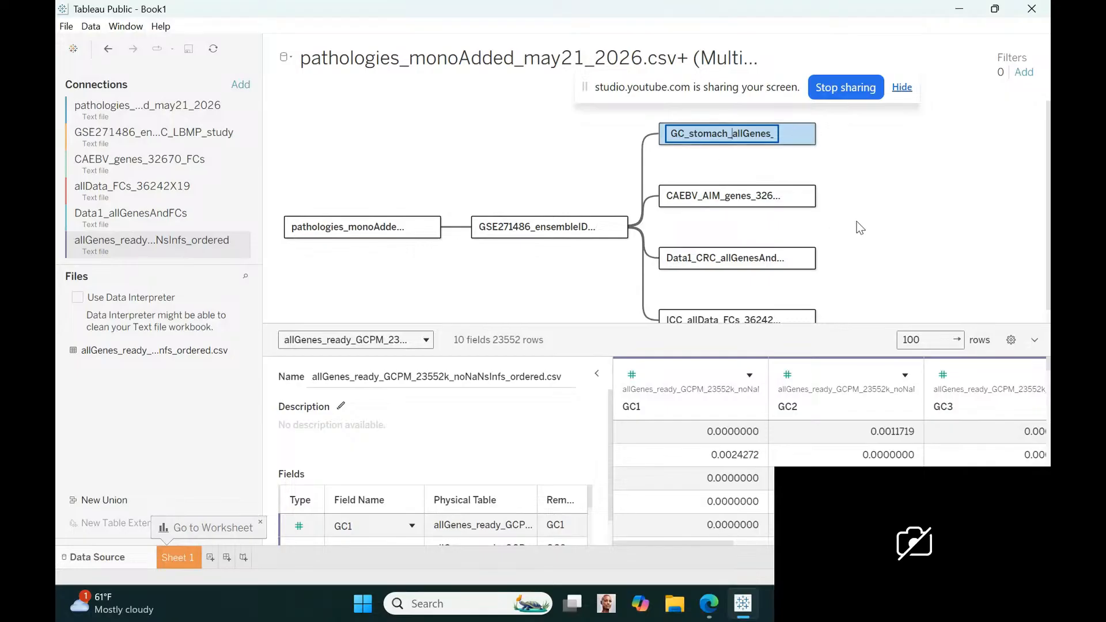
key(Return)
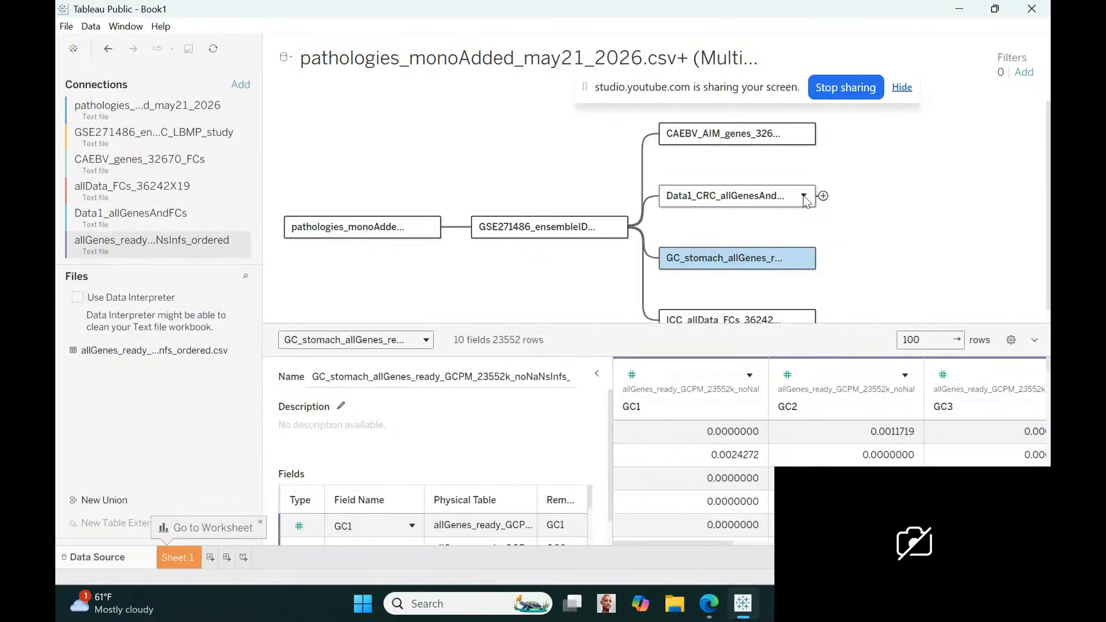
Rename the Data1_CRC_allGenesAndFCs.csv table in the data model as Data1_colorectal_CRC_allGenesAndFCs.csv
click(804, 196)
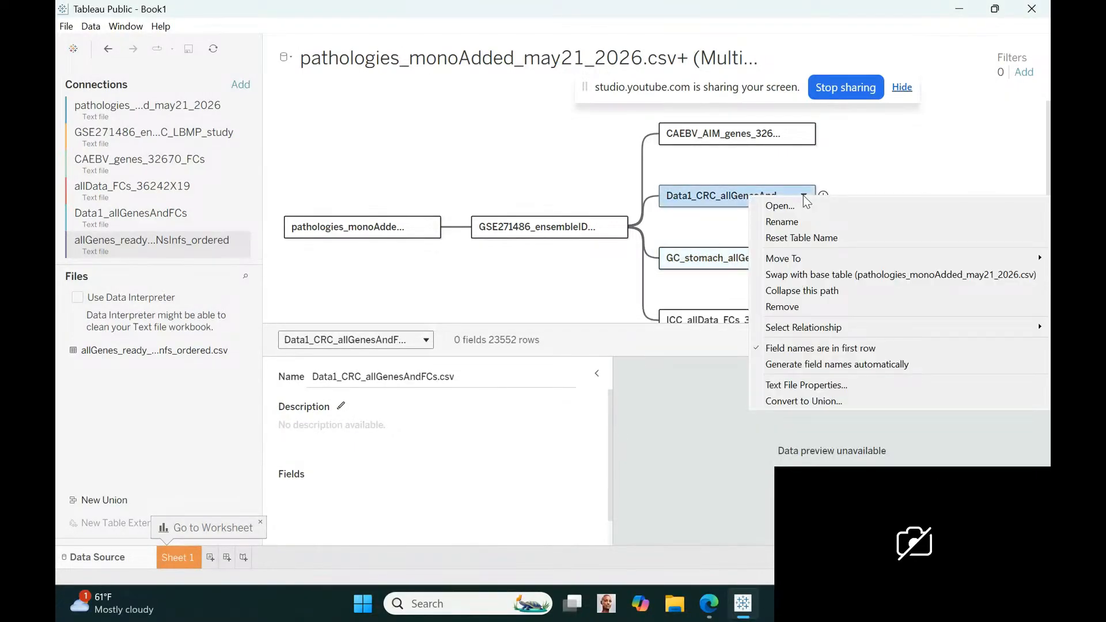
click(790, 223)
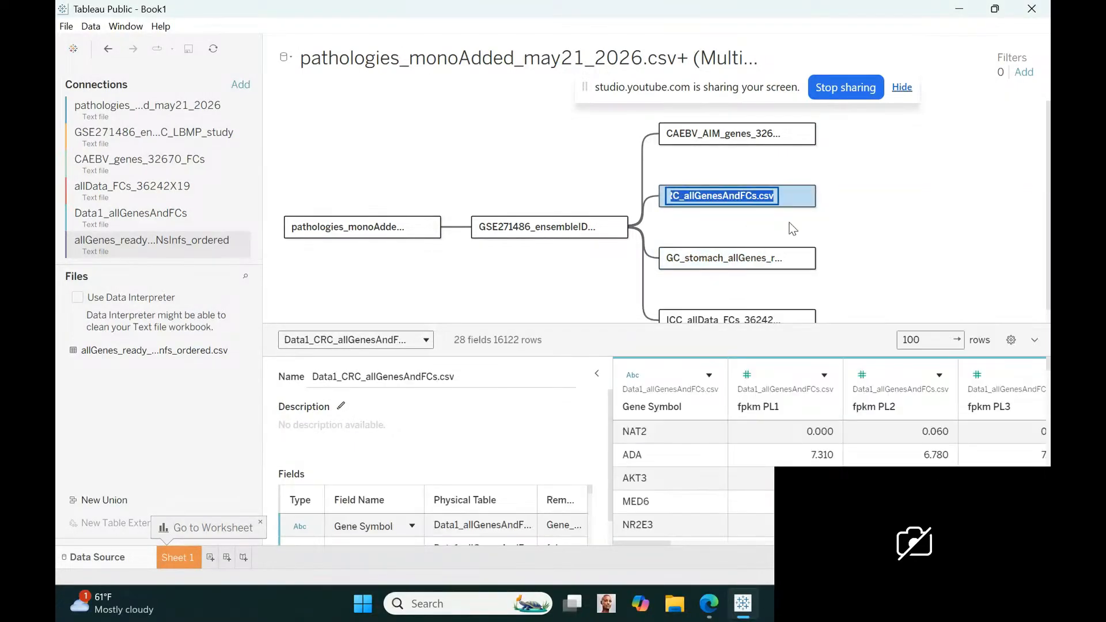
click(680, 196)
key(Left)
key(Left)
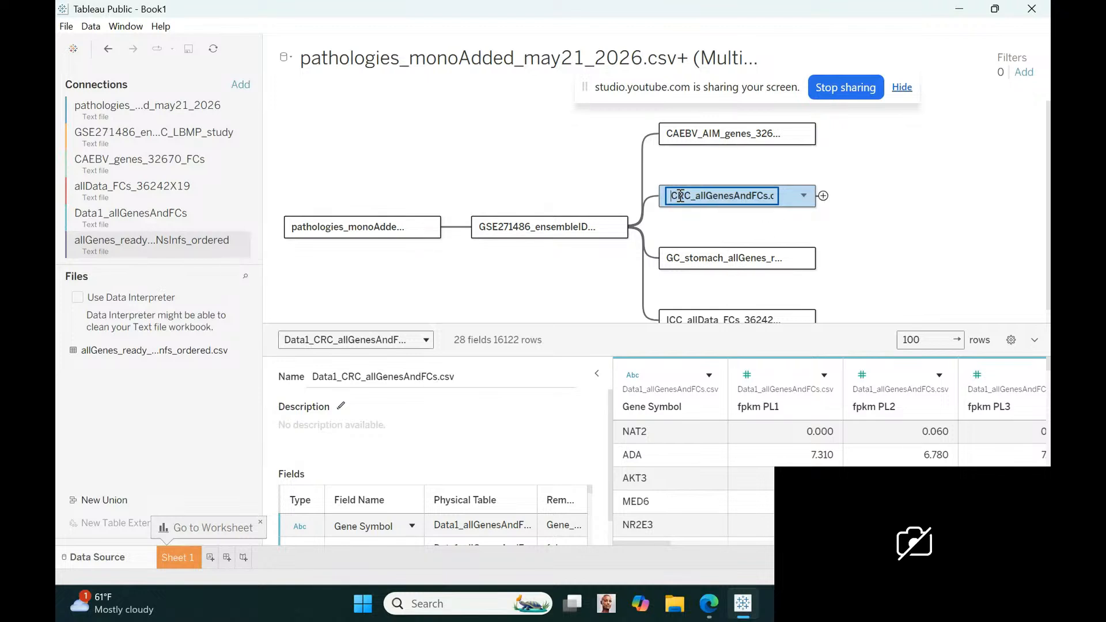
text(cc)
text(lorectal_)
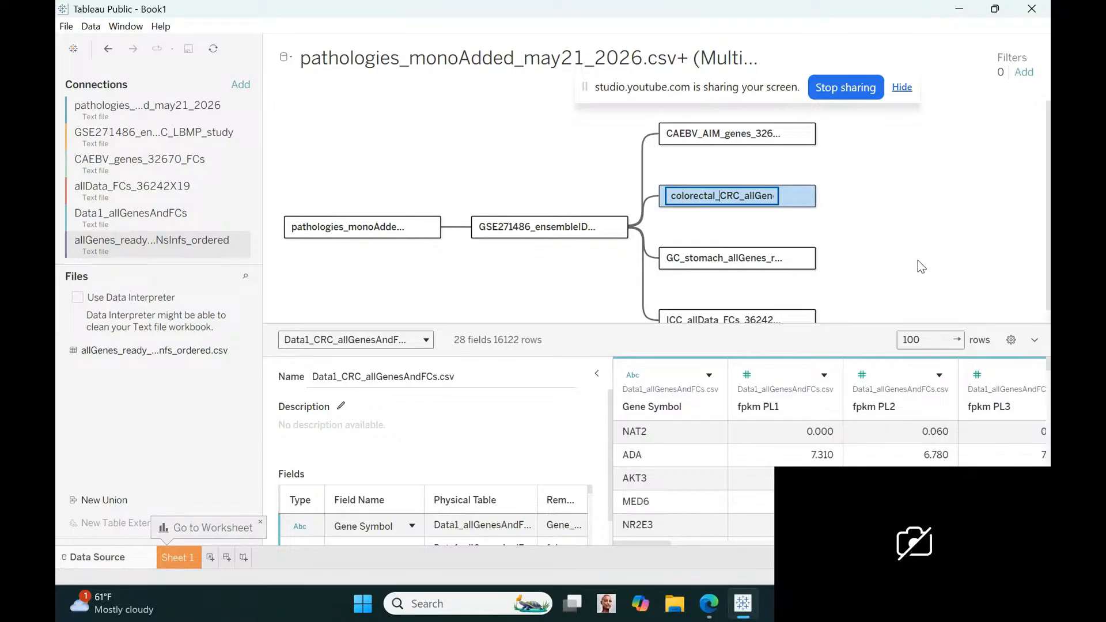
key(Return)
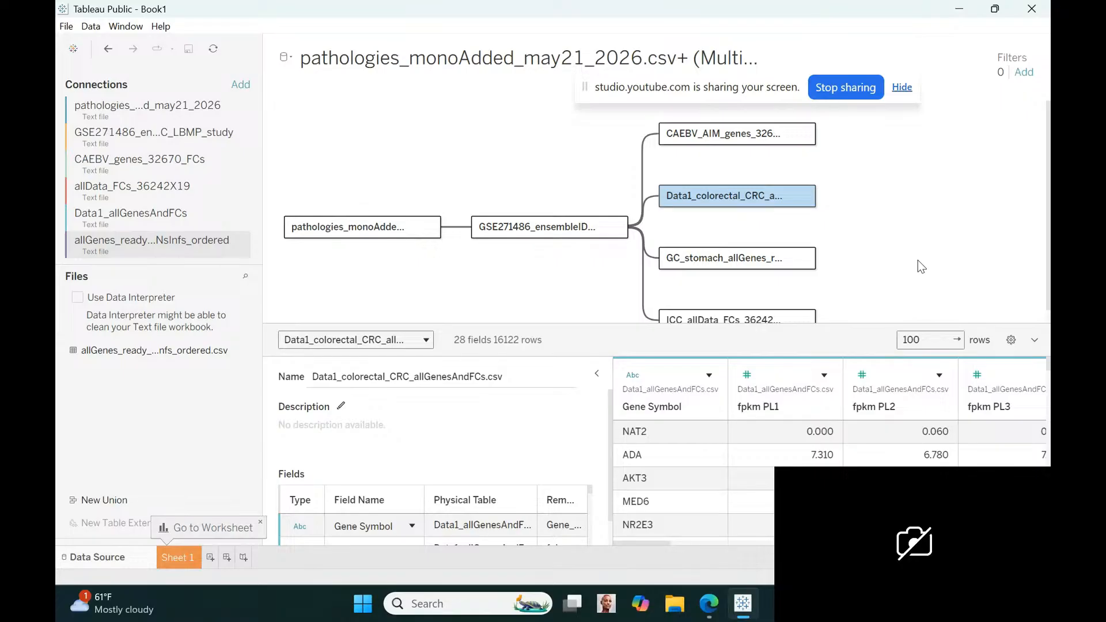
Open the ICC_allData_FCs_36242X19.csv logical table and add the prefix BileDuct_ICC_ to its physical table allData_FCs_36242X19.csv
click(804, 320)
double_click(804, 320)
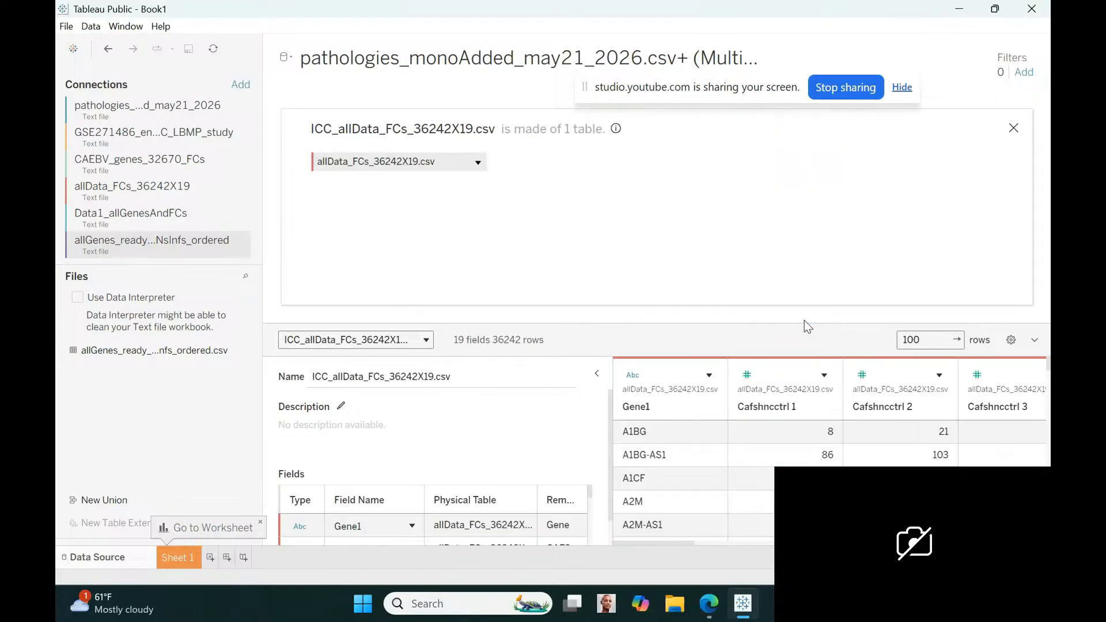
click(478, 163)
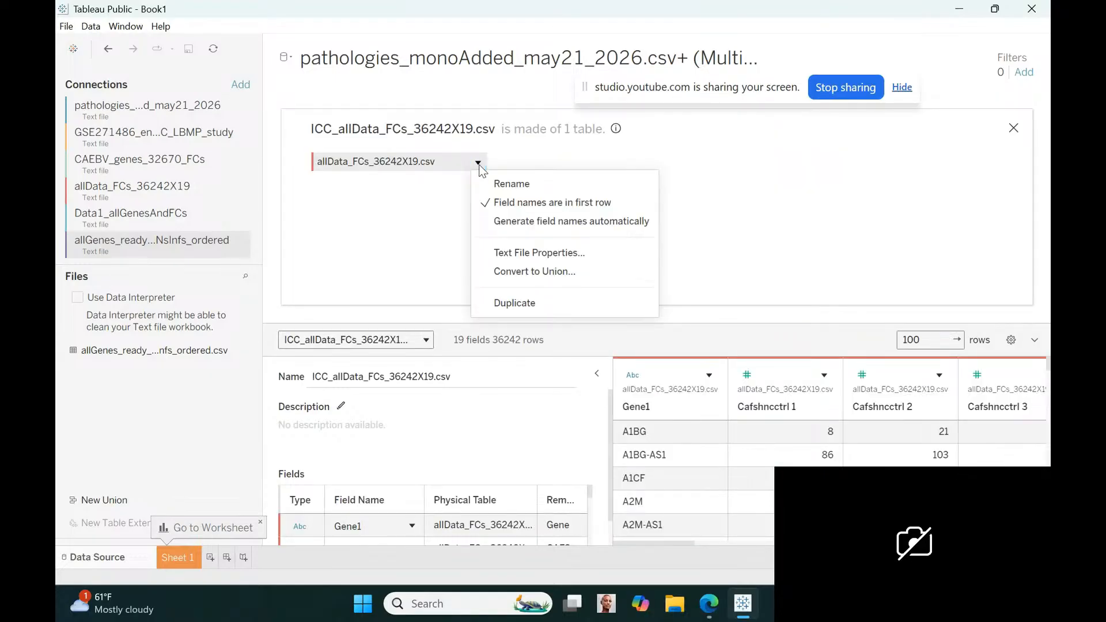
click(505, 183)
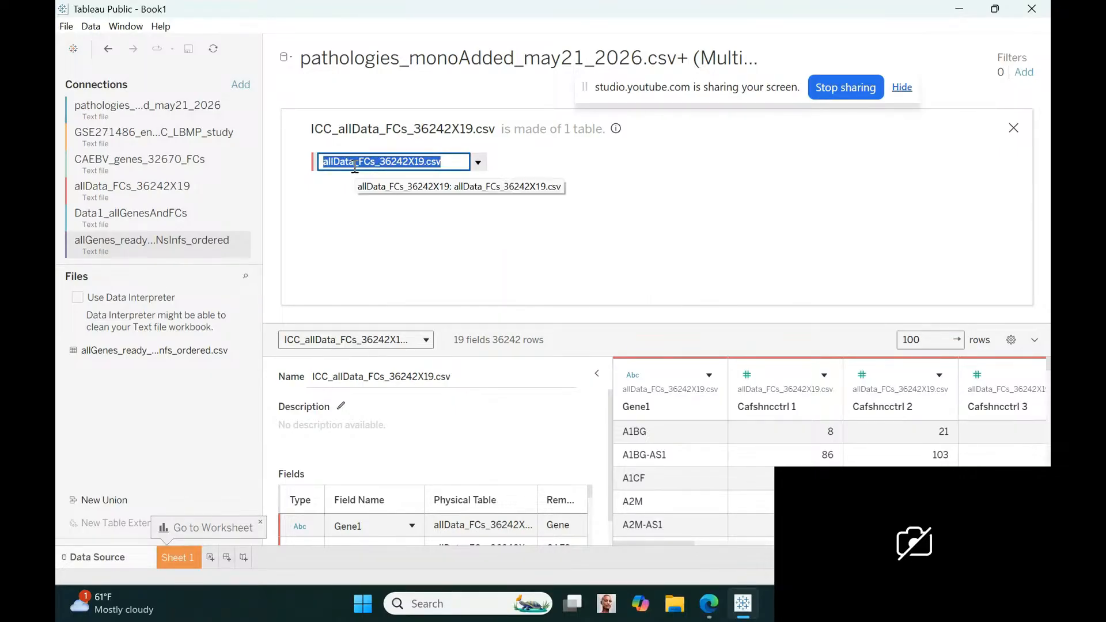
key(Home)
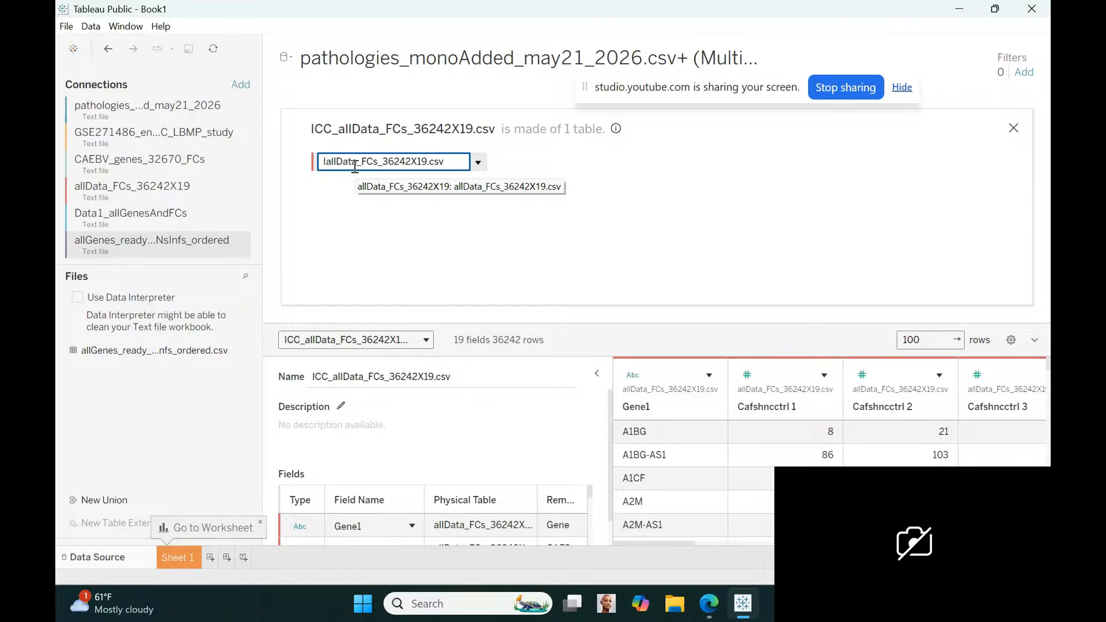
text(BileDu)
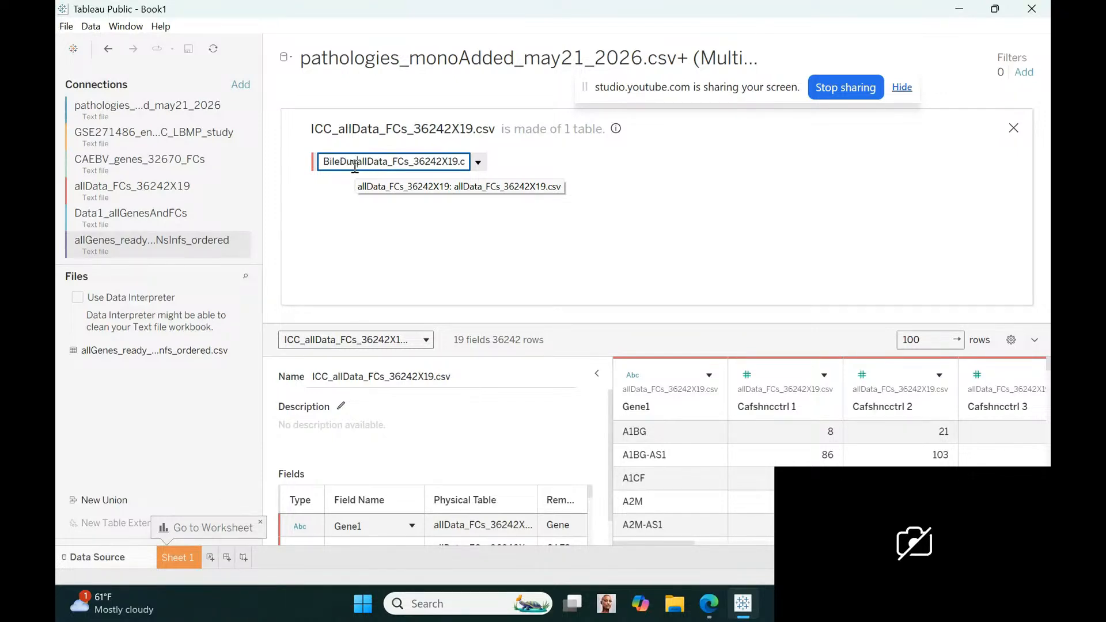
text(ct_)
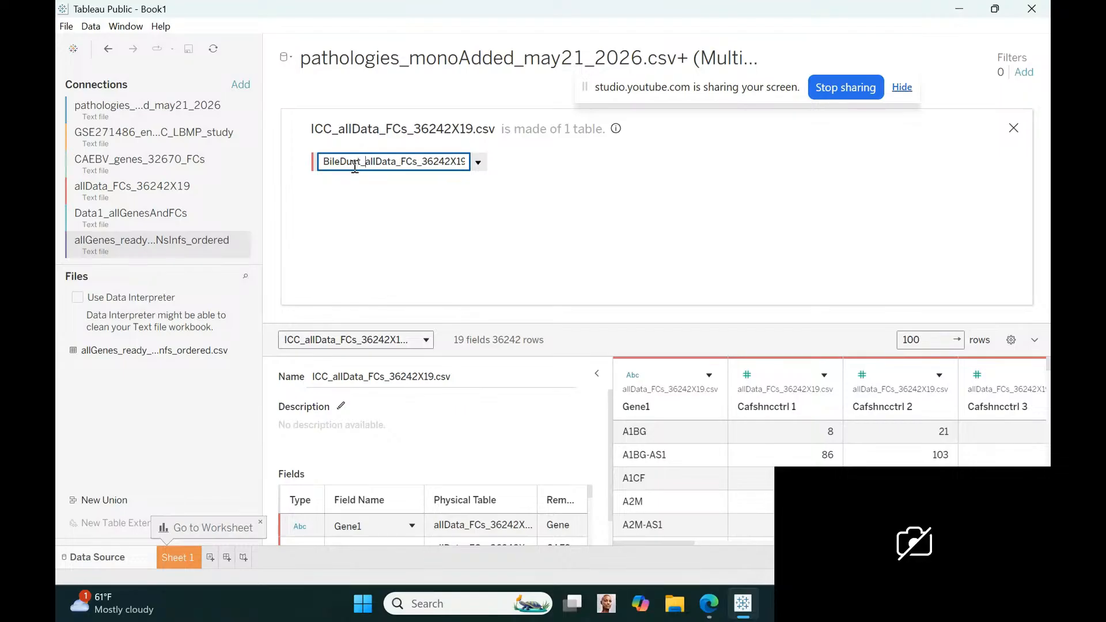
text(ICC_)
click(772, 233)
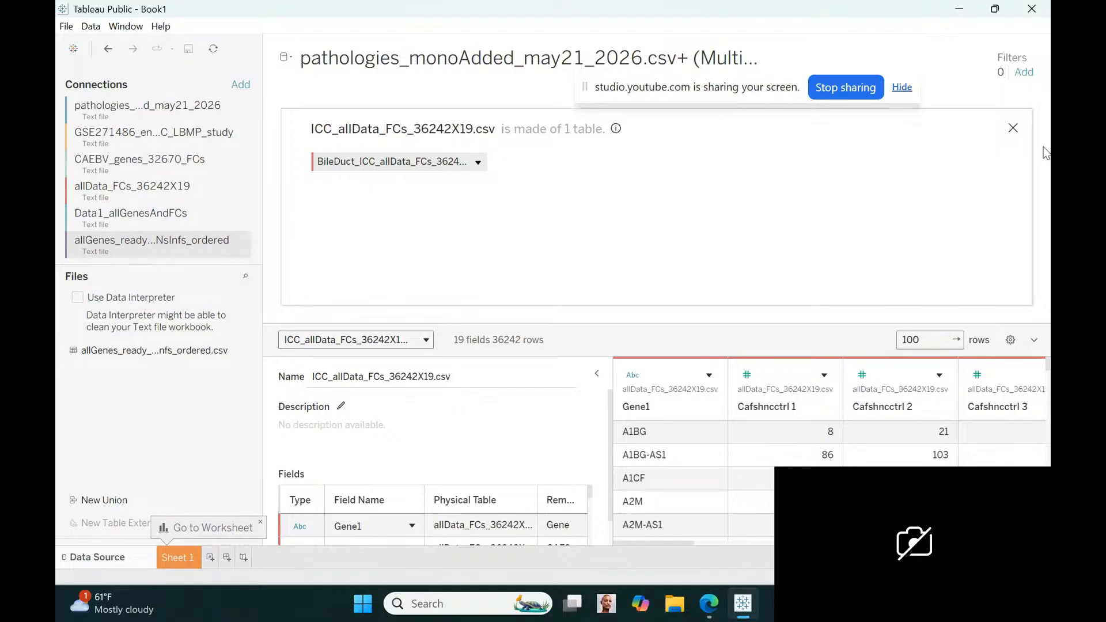
click(1013, 128)
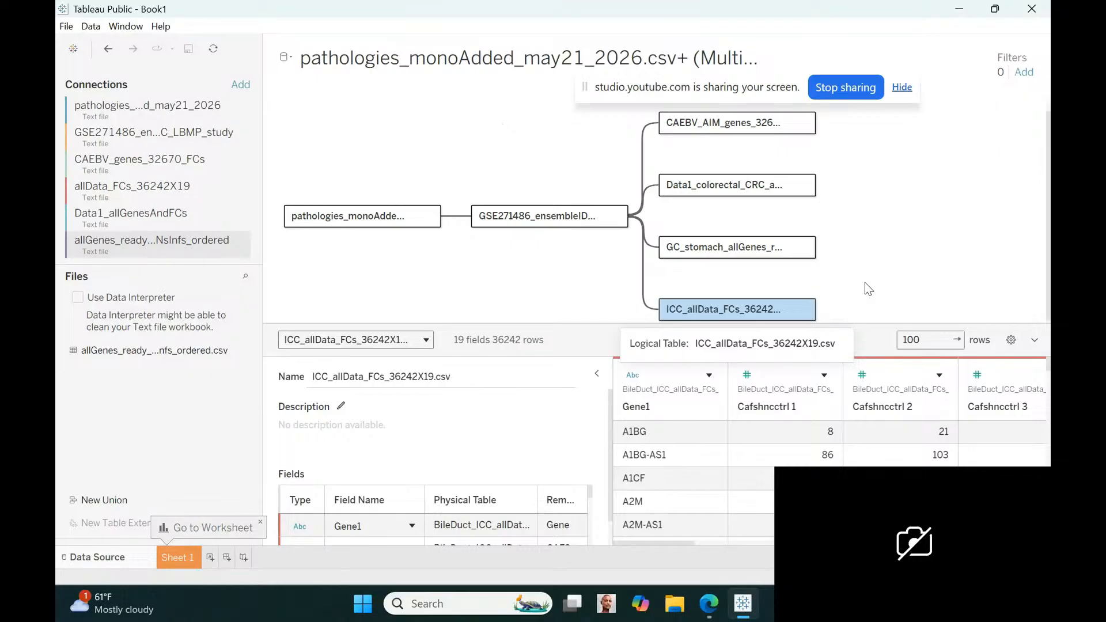
Add the prefix bileduct_ to the name of the ICC_allData_FCs_36242X19.csv logical table in the data model
click(803, 308)
click(781, 335)
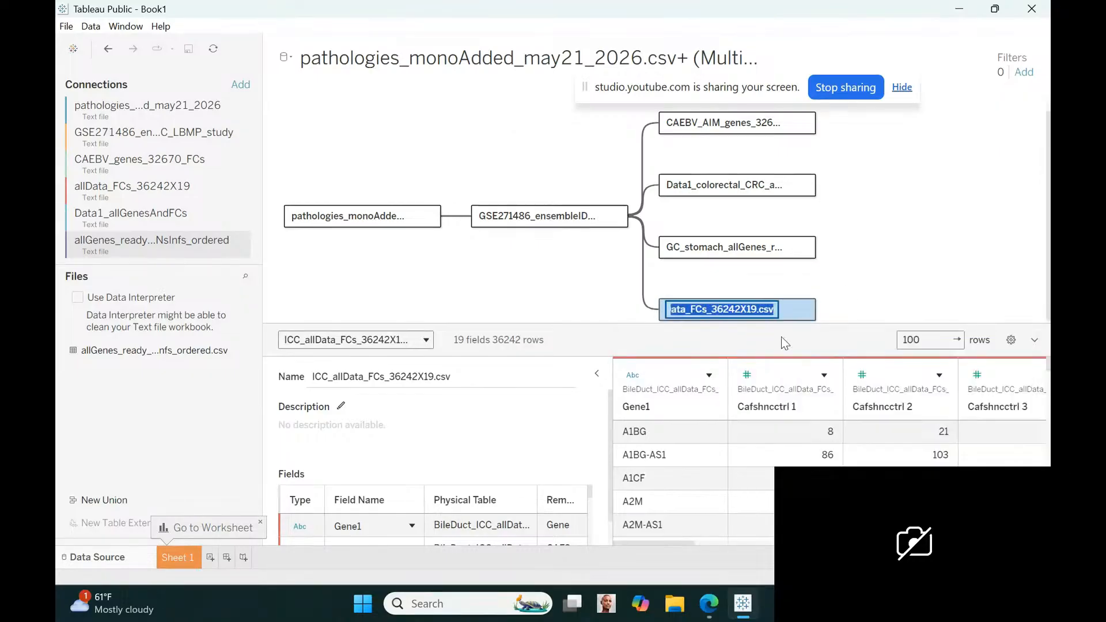
key(Home)
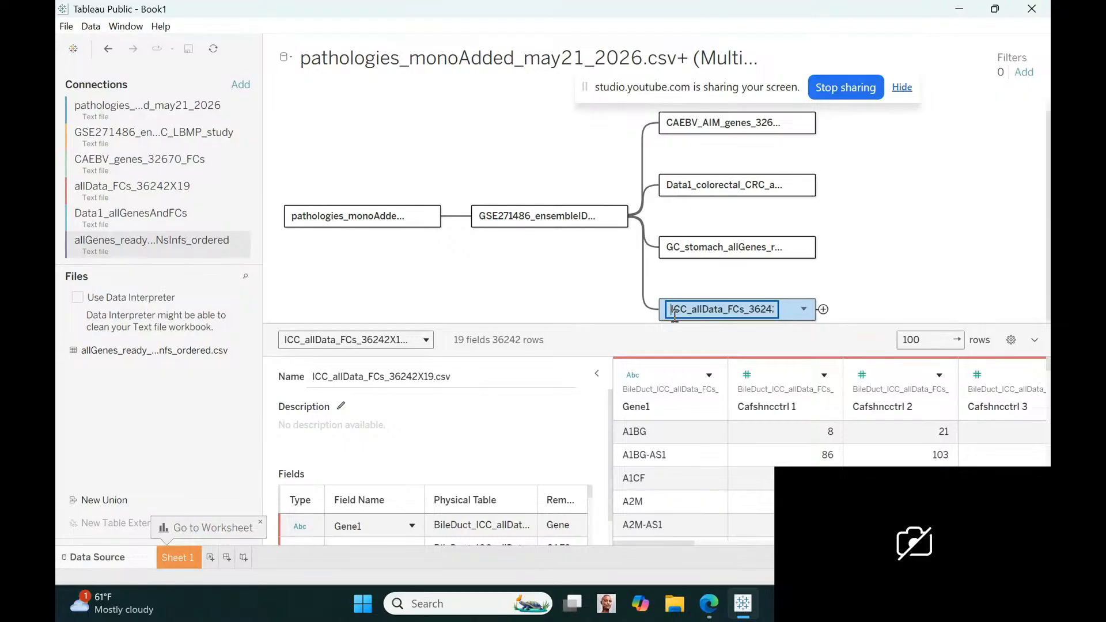
text(bileduct_)
click(563, 282)
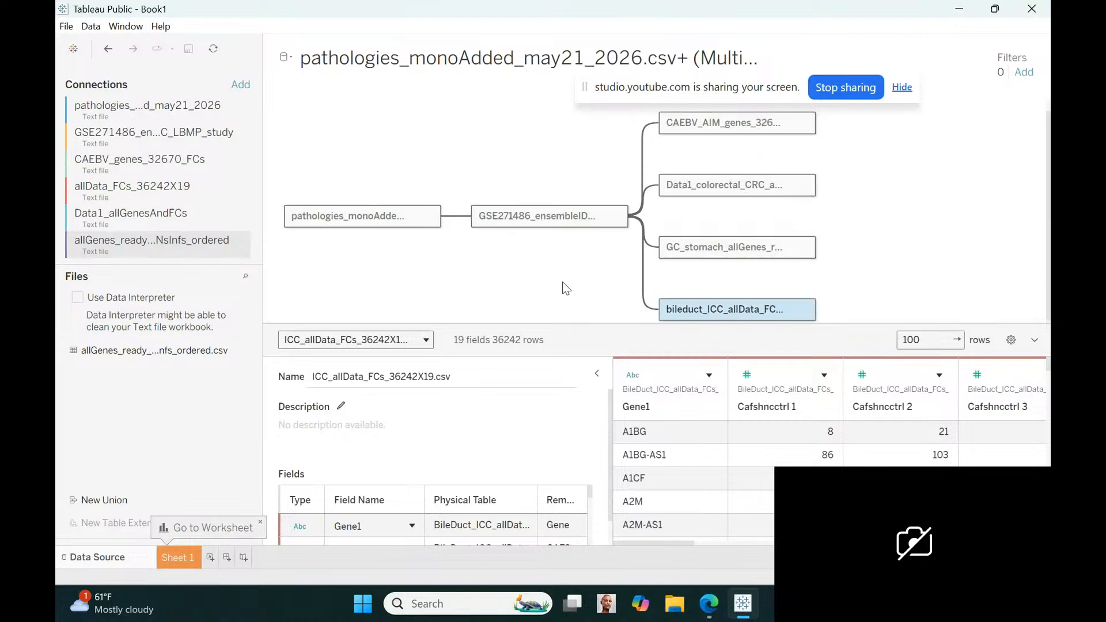
Rename the CAEBV_AIM_genes_32670_FCs.csv table in the data model as Mono_CAEBV_AIM_genes_32670_FCs.csv
mouse_move(707, 196)
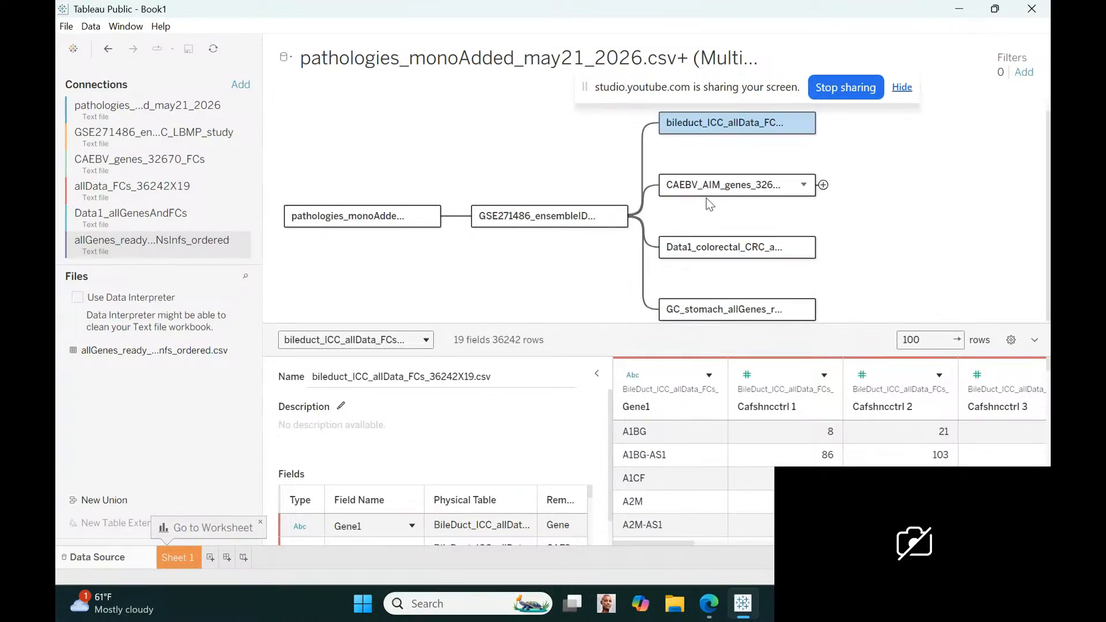
click(803, 186)
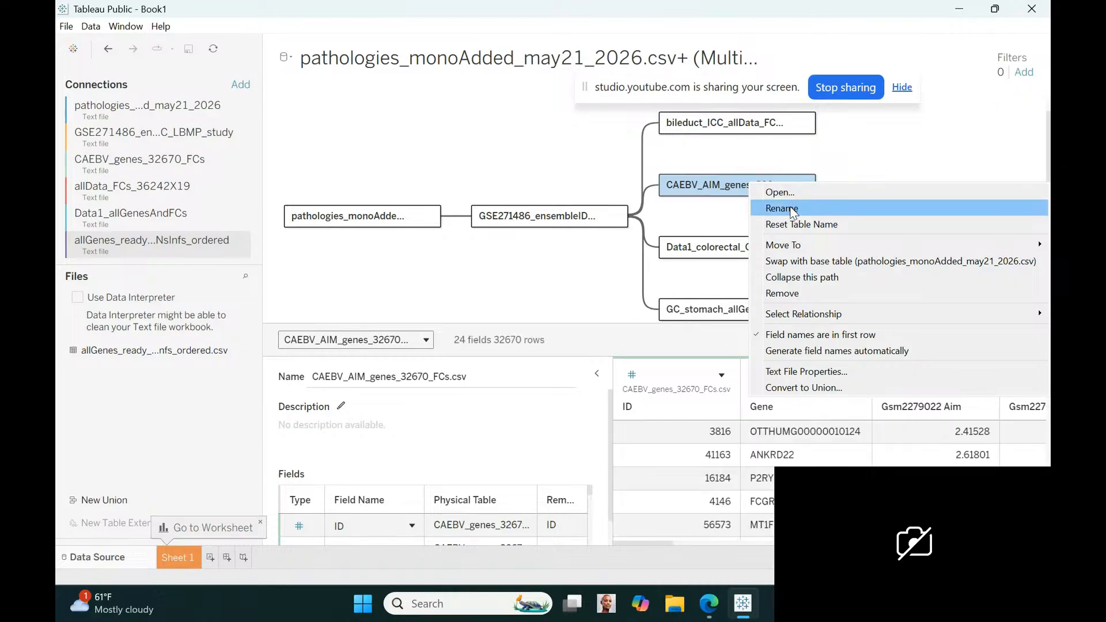
click(790, 208)
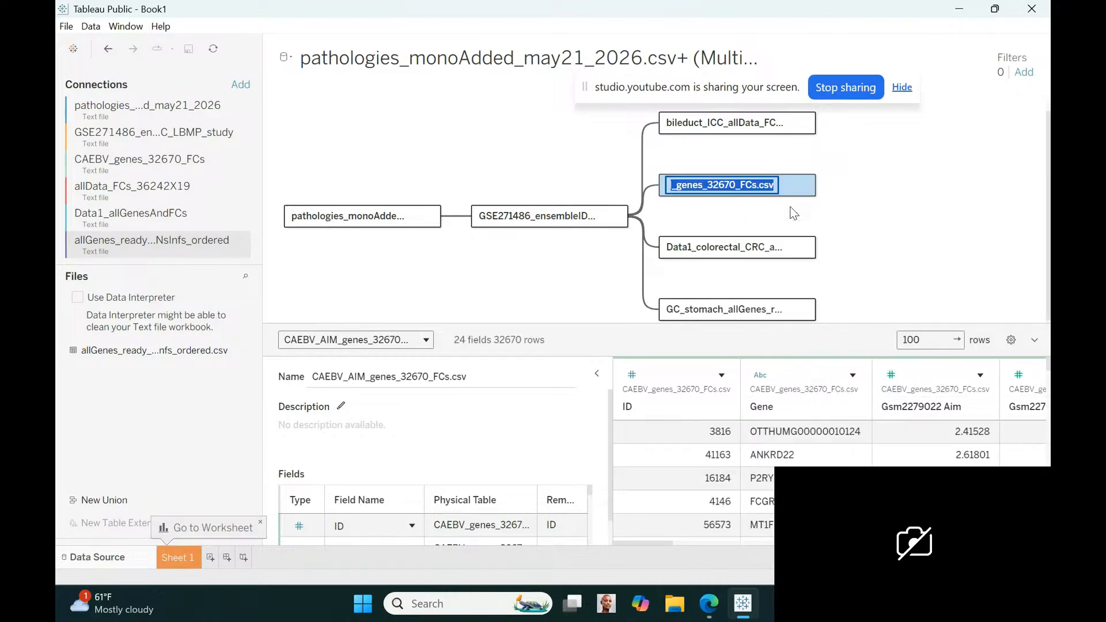
key(Home)
text(Mono)
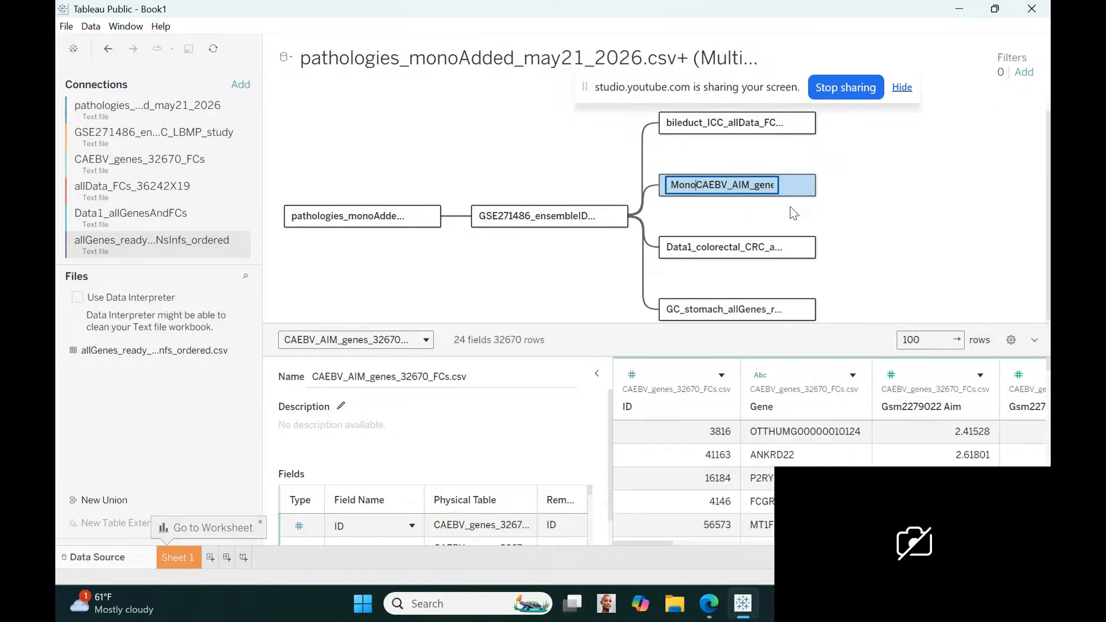
text(_)
key(Return)
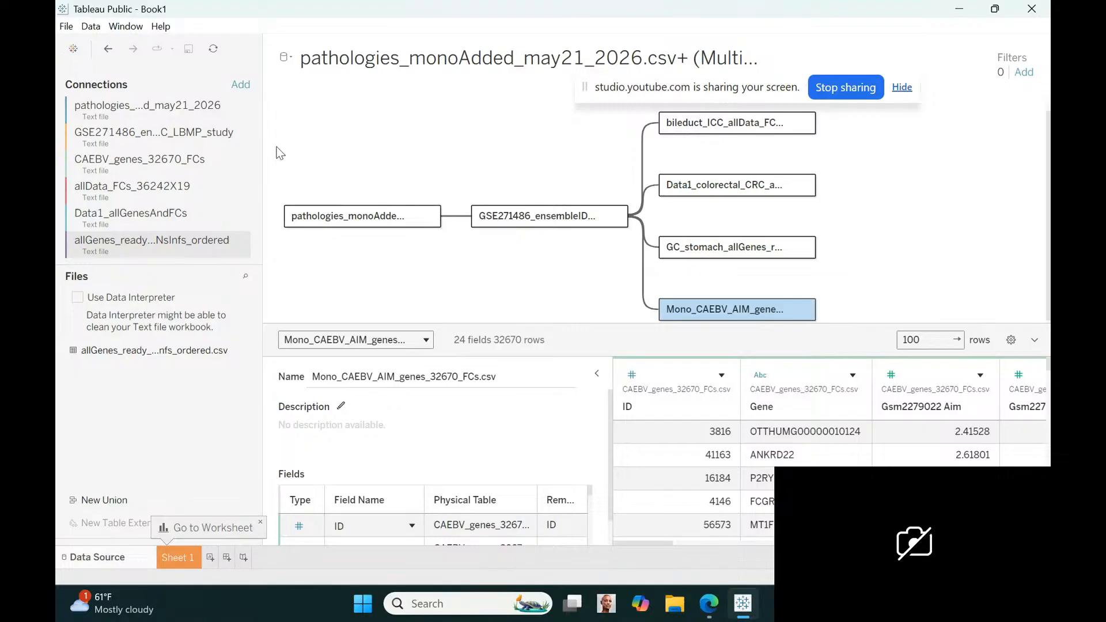
Connect the text file NPCEBV_filtered from the NCP EBV GSE271486 on LMP1 and H101R folder
click(242, 87)
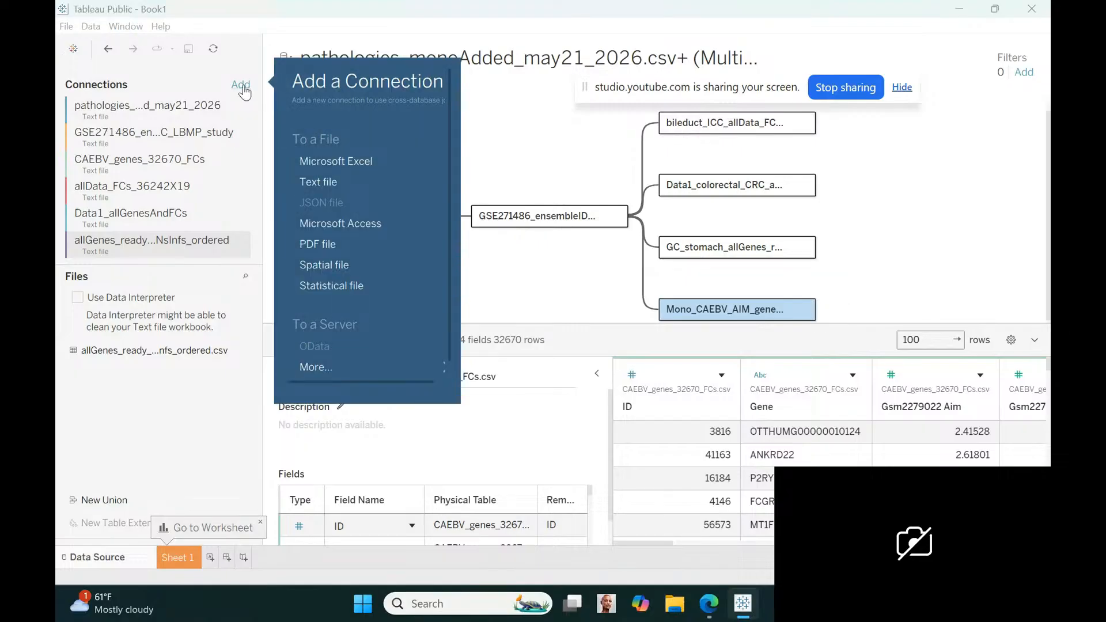
click(304, 176)
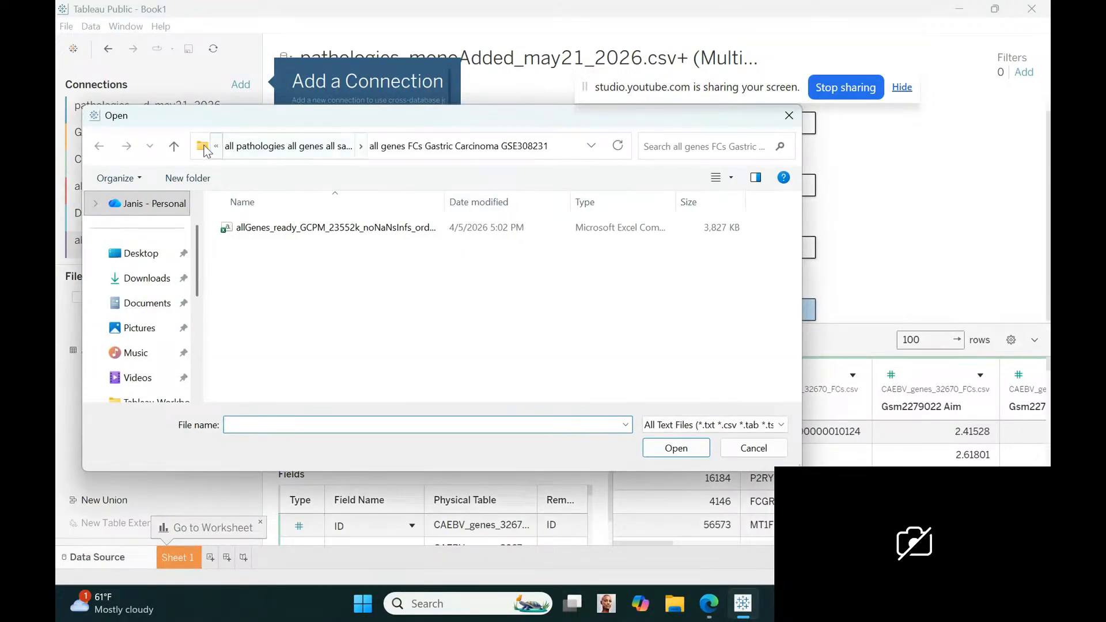
click(175, 146)
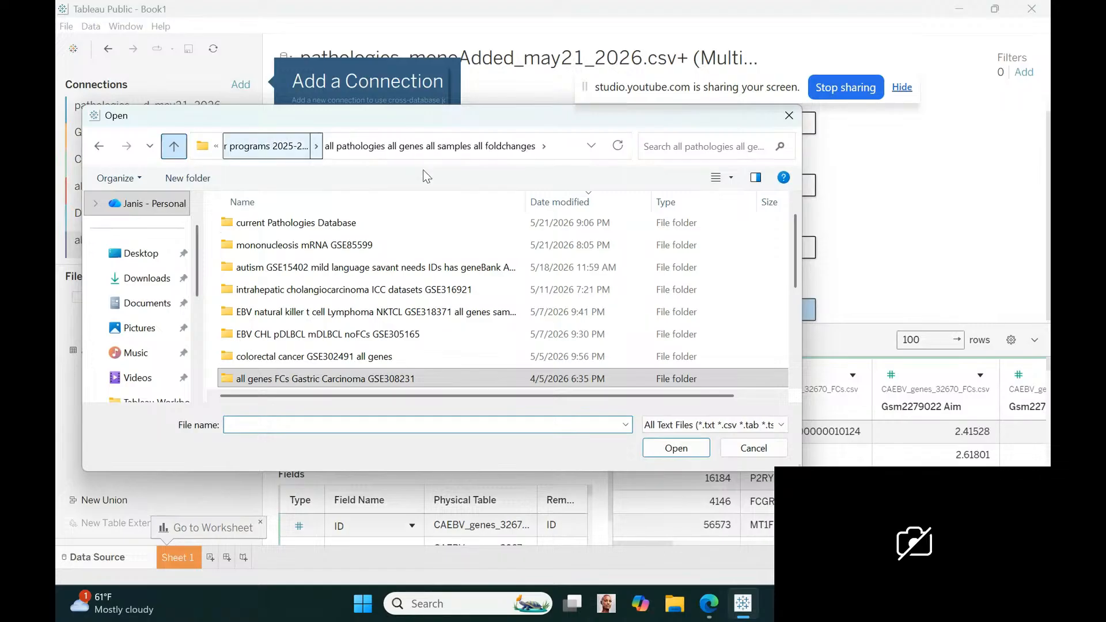
drag(794, 261, 804, 319)
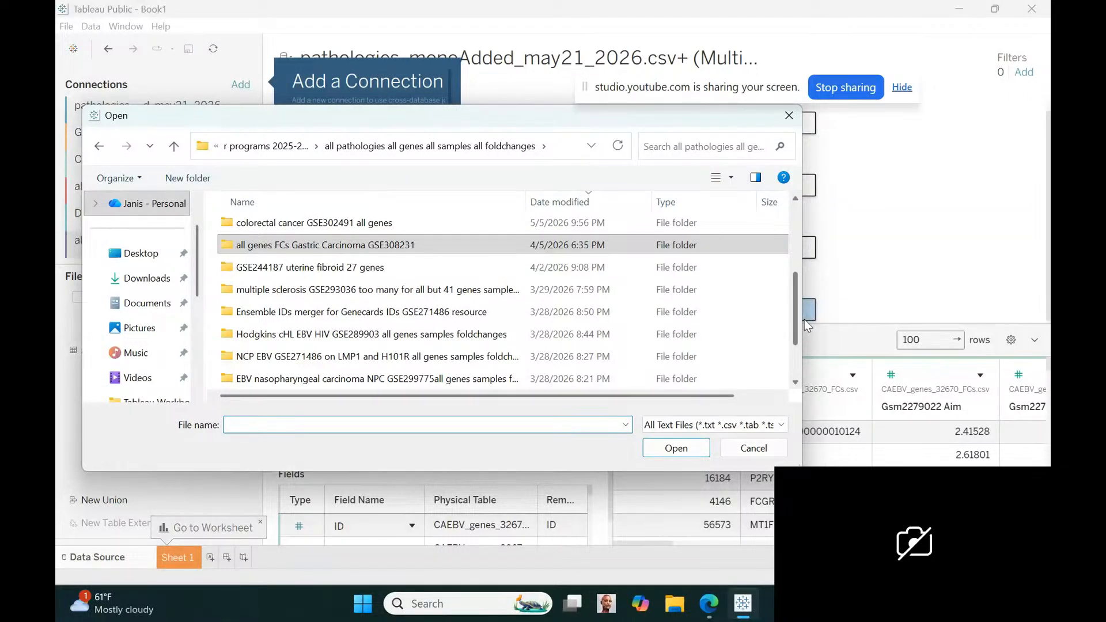
drag(804, 319, 806, 350)
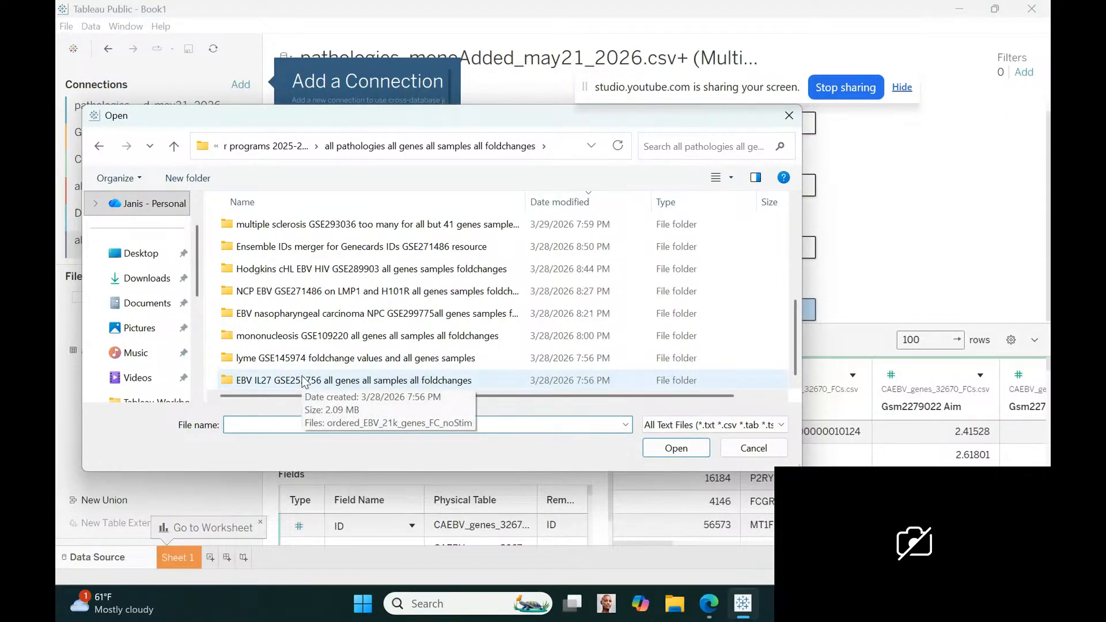
double_click(277, 292)
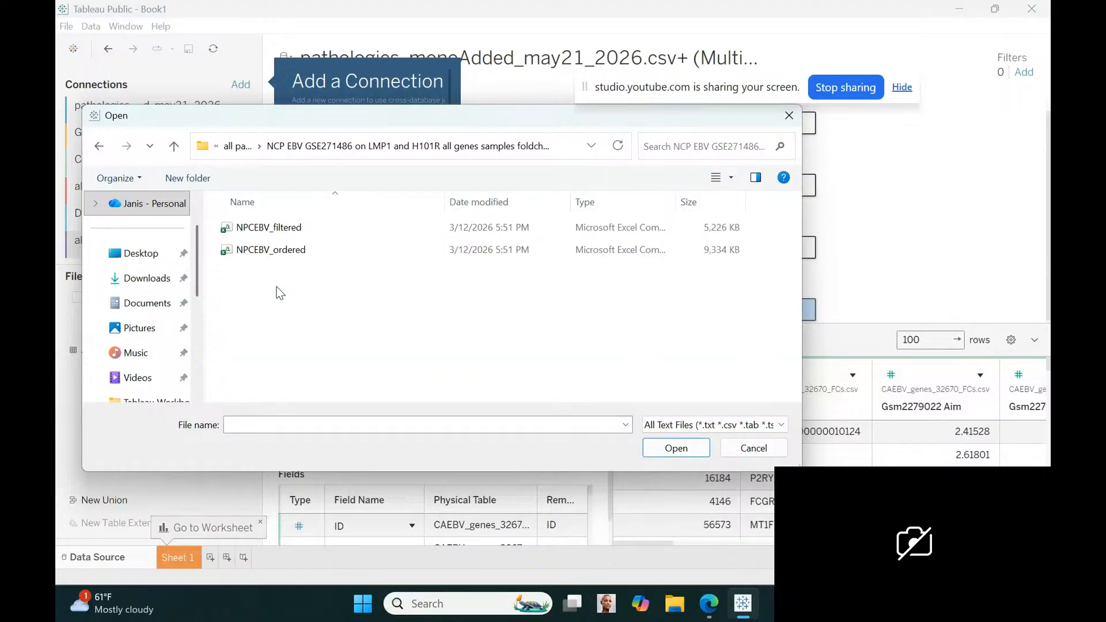
click(269, 227)
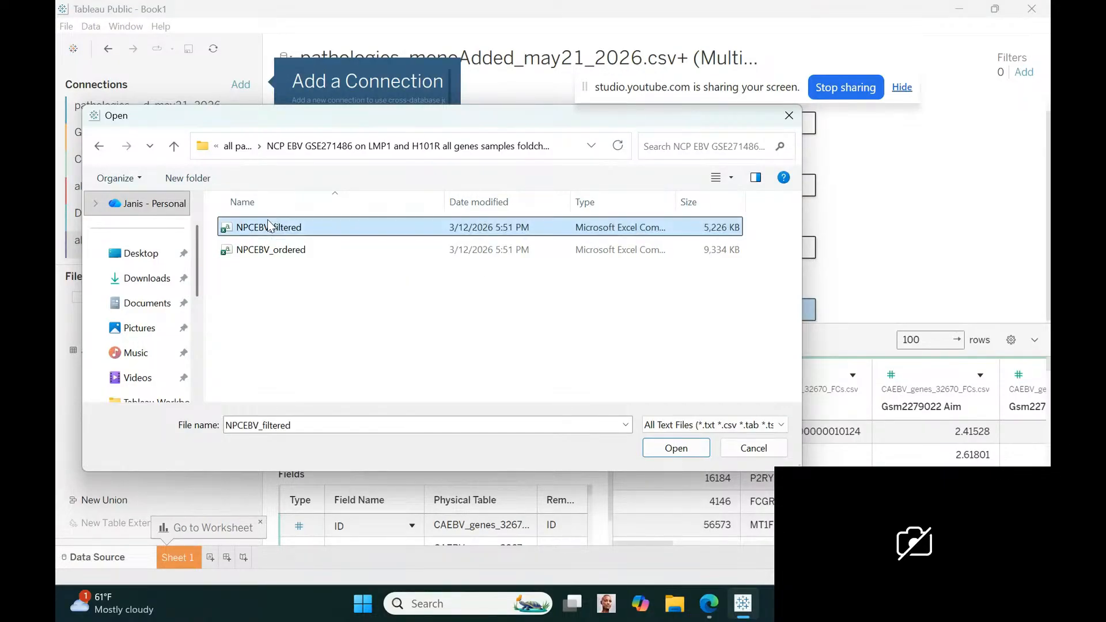
click(686, 451)
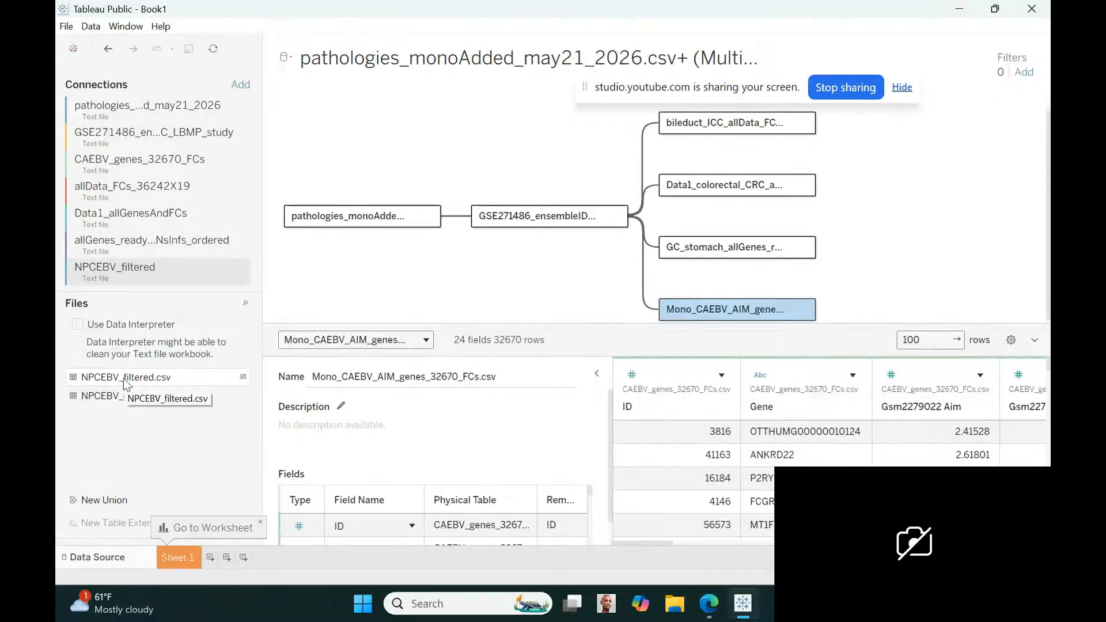
Add NPCEBV_filtered.csv to the data model and relate it to the GSE271486 ensemble IDs table by matching Gene Name to gene name
drag(124, 378, 599, 201)
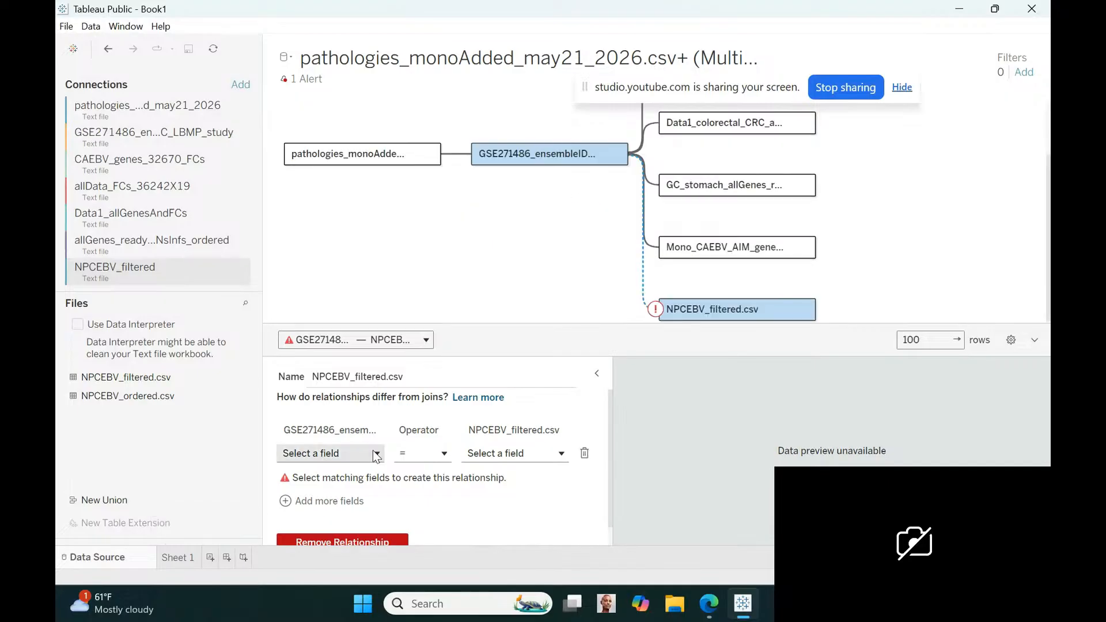
click(376, 454)
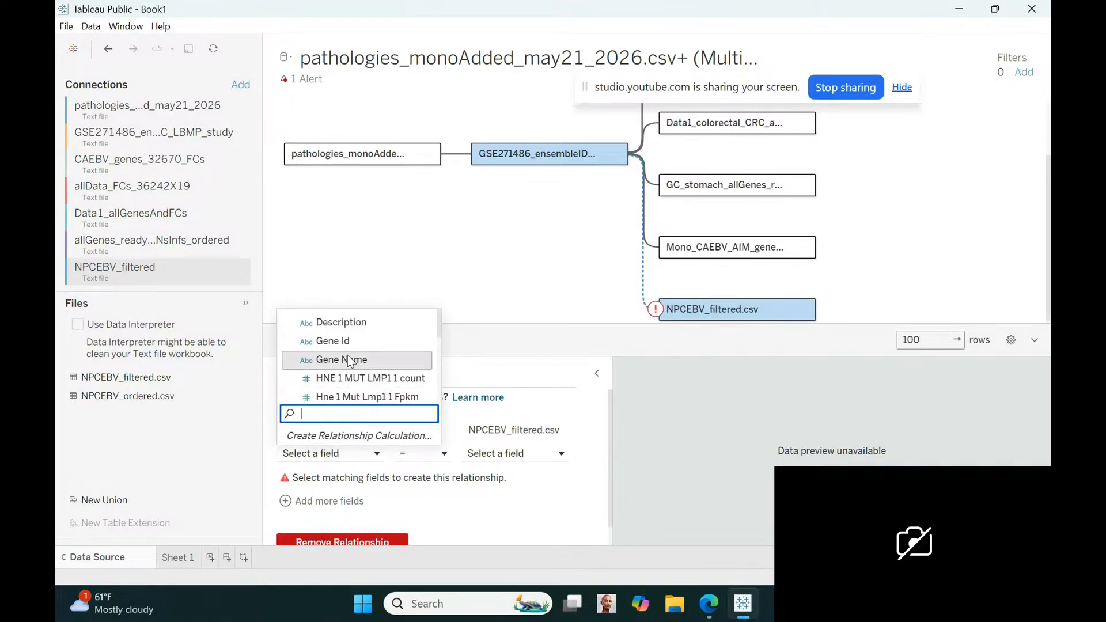
click(348, 360)
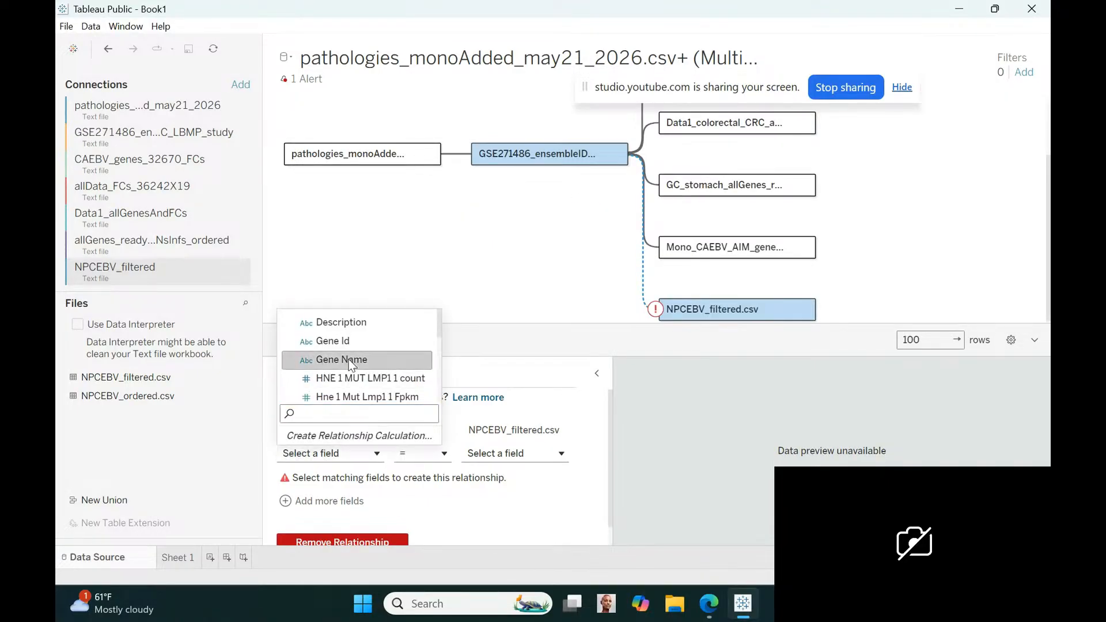
click(565, 454)
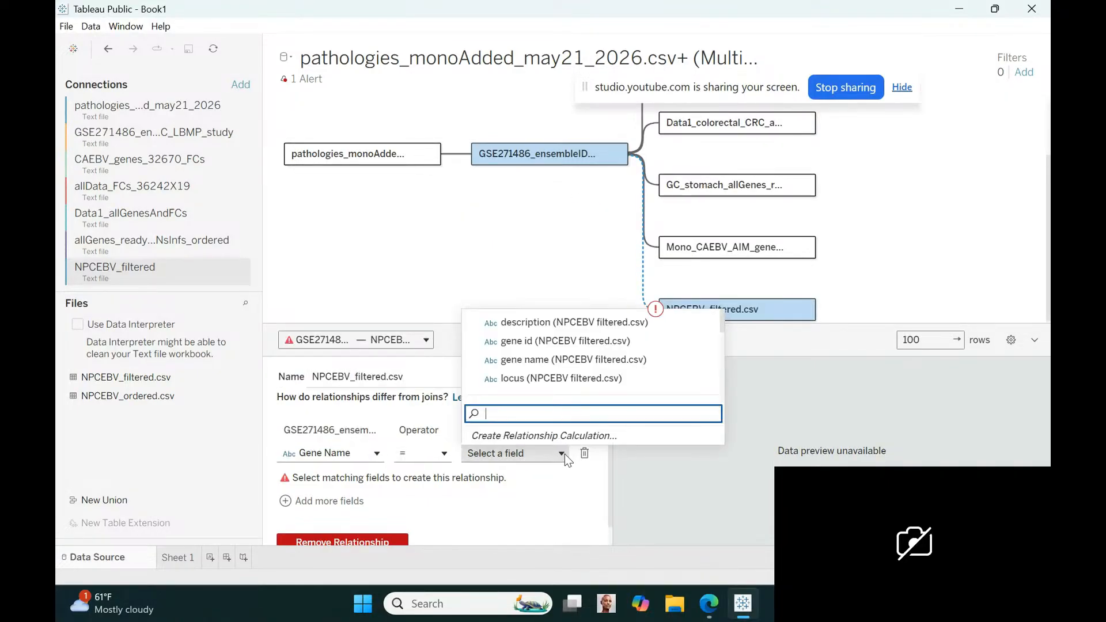
click(525, 360)
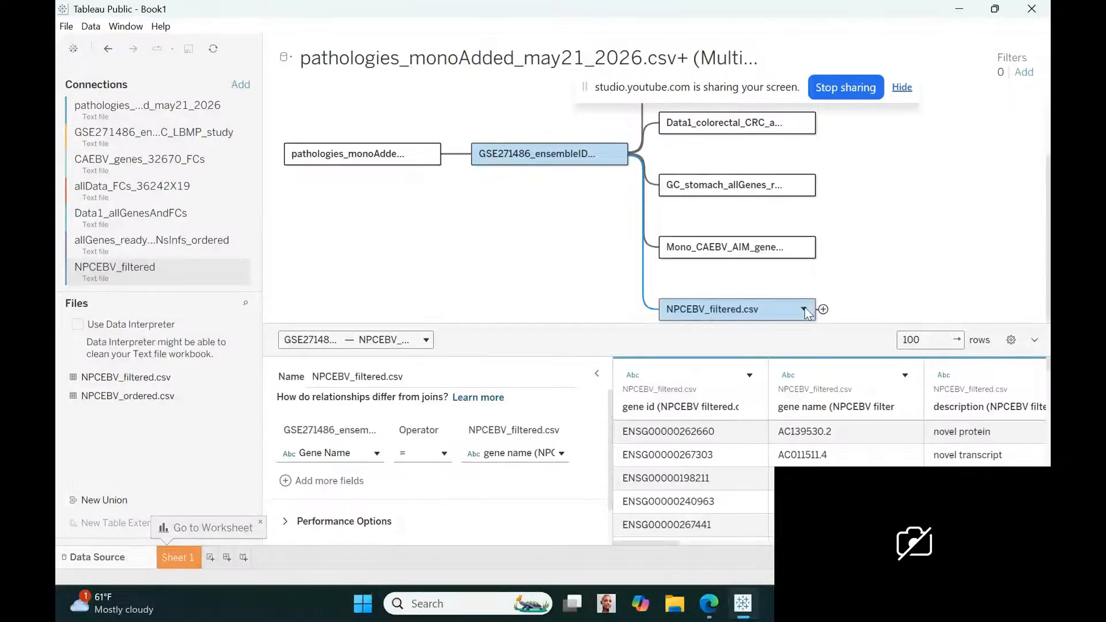
Add the prefix nasopharyngeal_ to the name of the NPCEBV_filtered.csv table in the data model
click(804, 309)
click(798, 335)
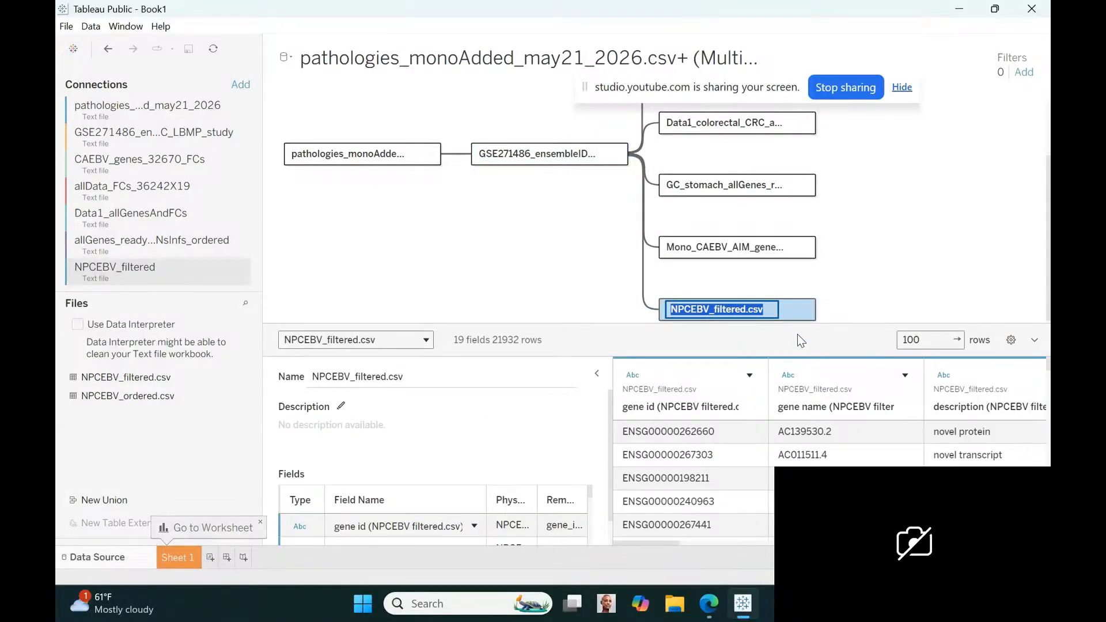
key(Home)
text(nasophary)
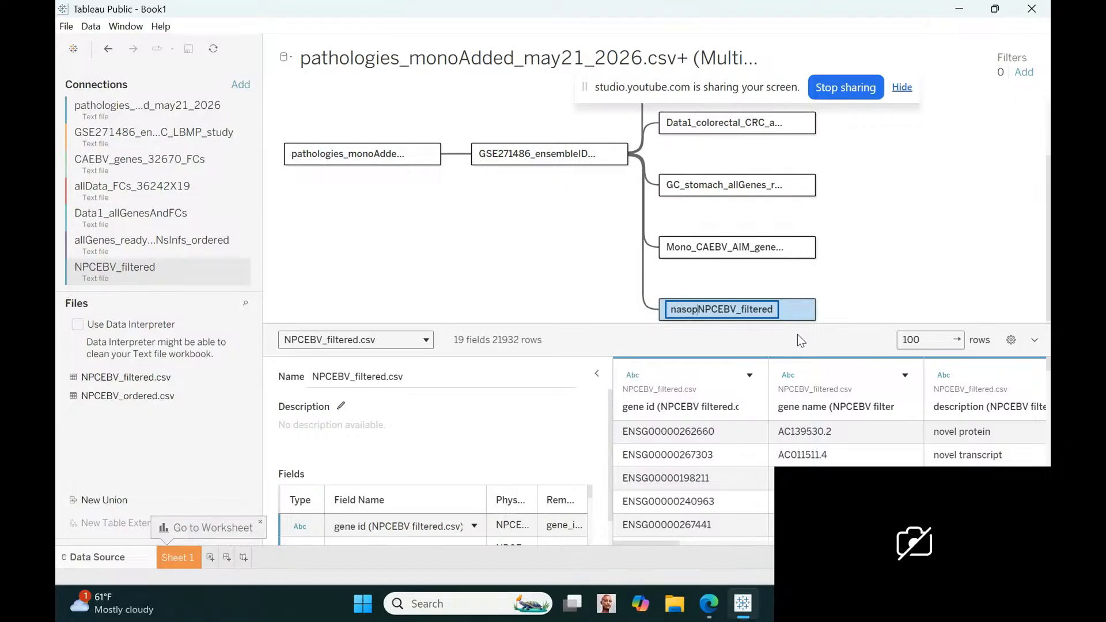
text(ngeal_NPCE)
key(Return)
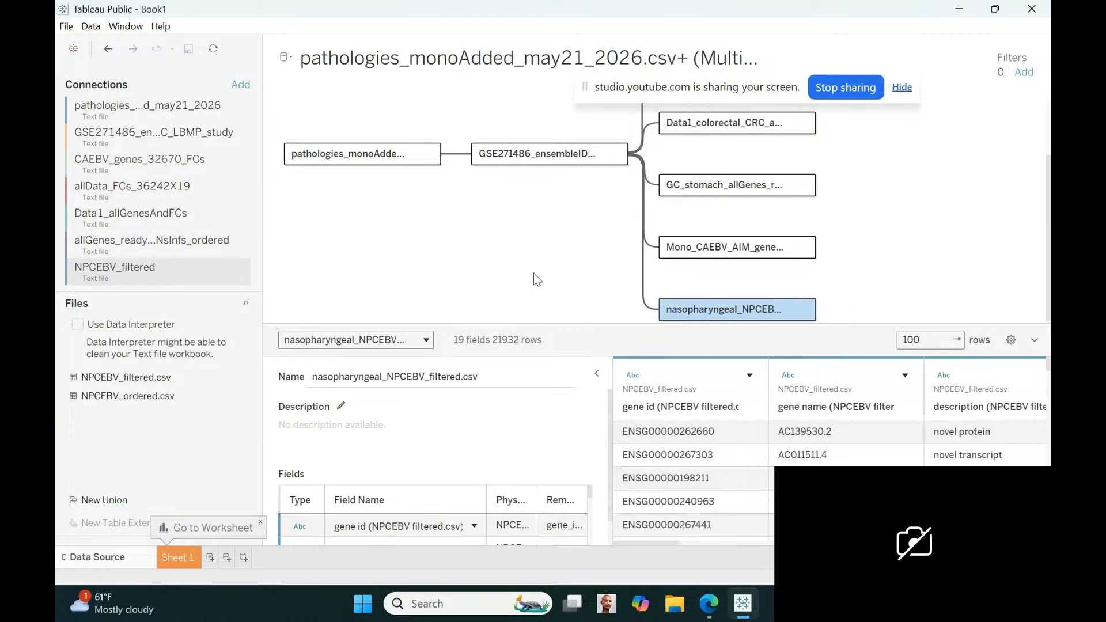
Connect the text file EBV_nasopharyngealCarcinoma_NPC_GSE299775_foldchanges from the EBV nasopharyngeal carcinoma NPC GSE299775 folder
click(243, 86)
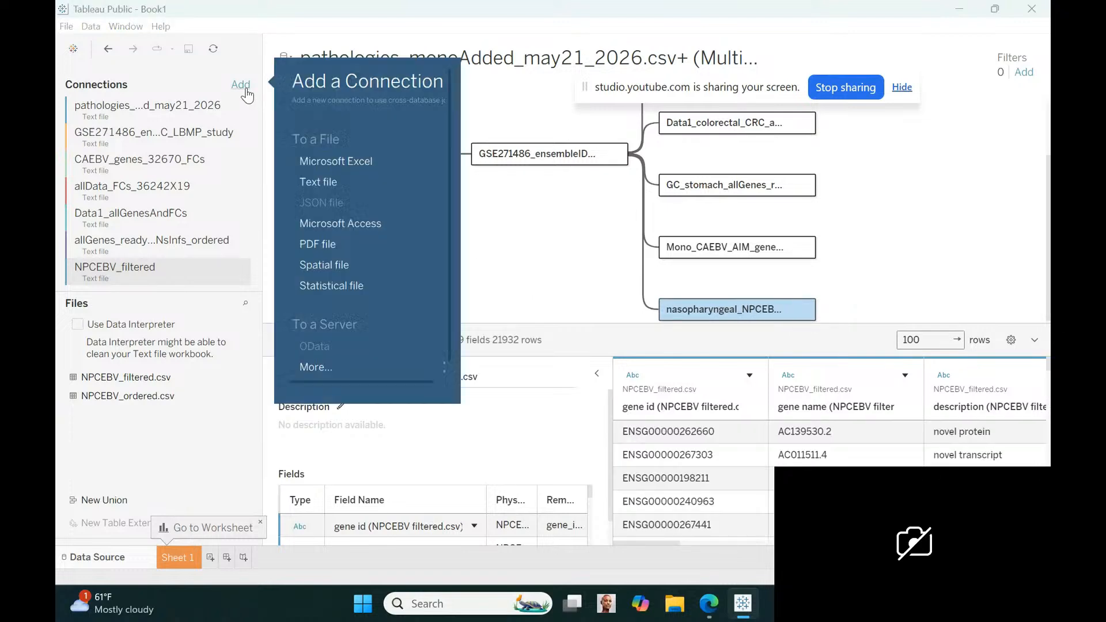
click(315, 185)
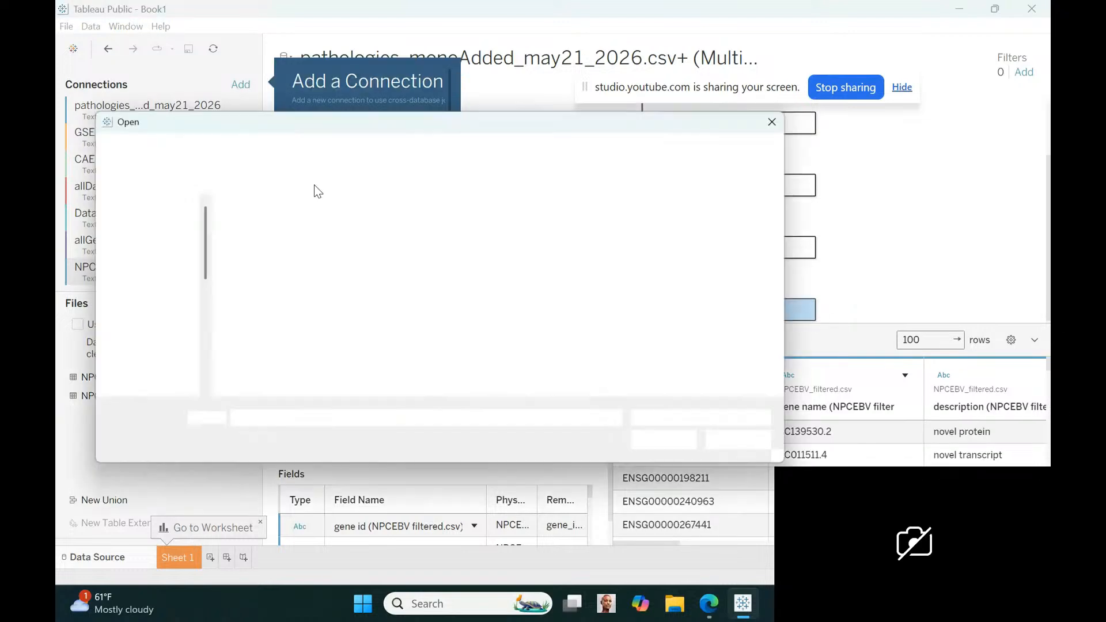
click(175, 149)
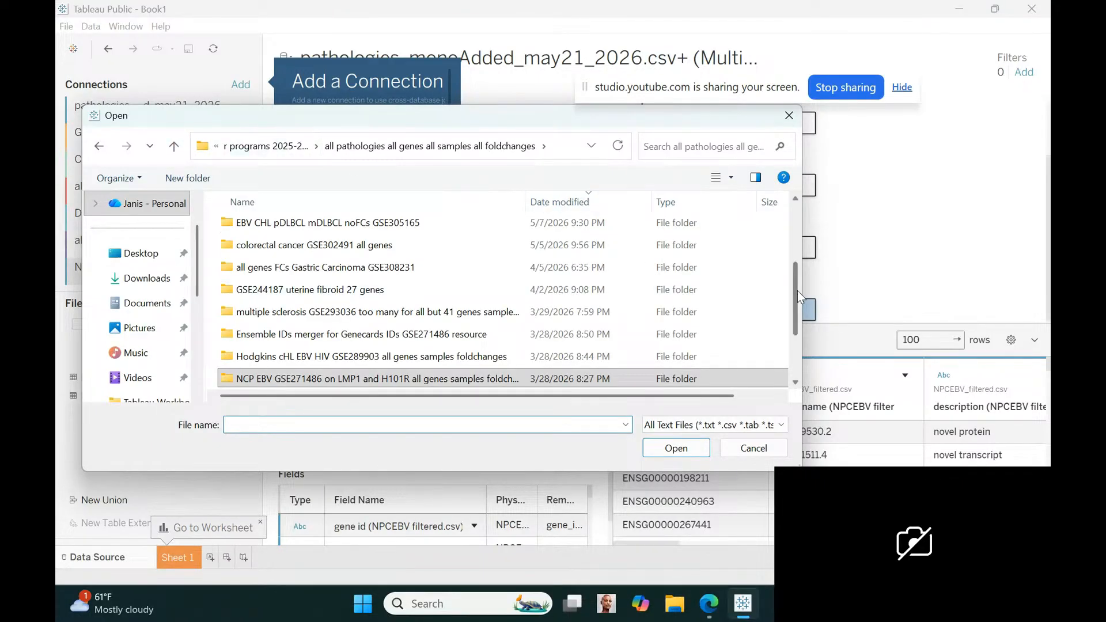
drag(797, 290, 801, 352)
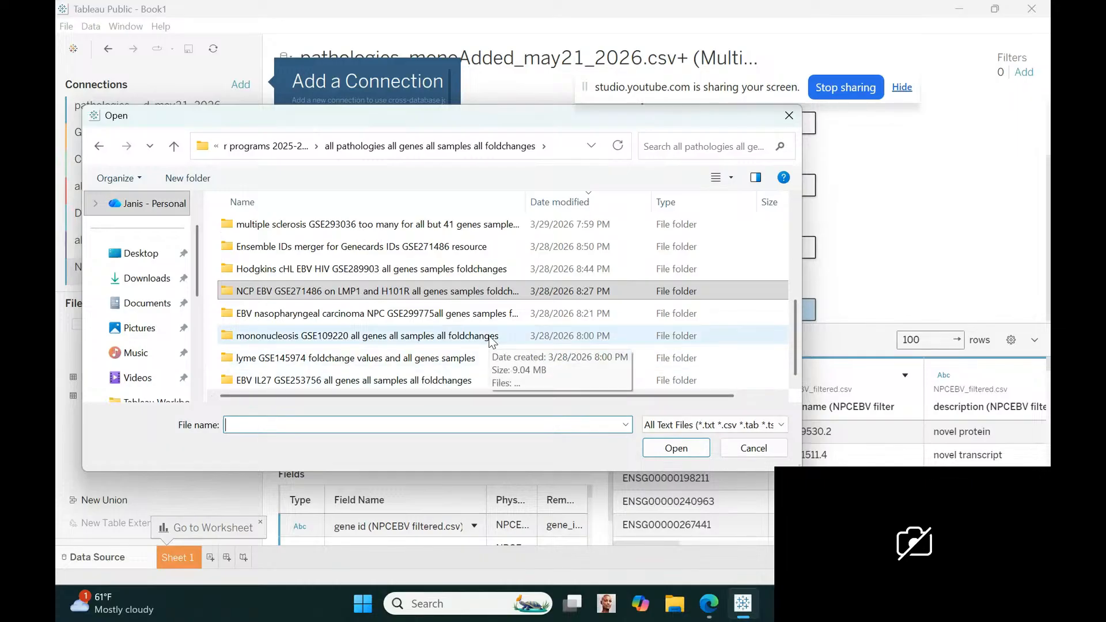
double_click(410, 313)
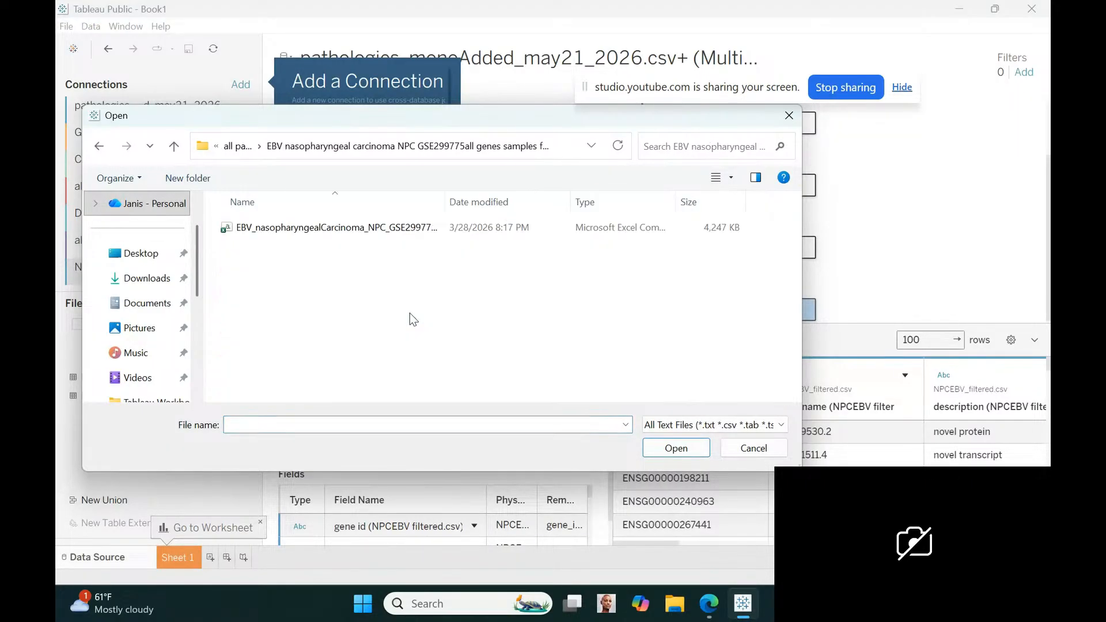
click(337, 231)
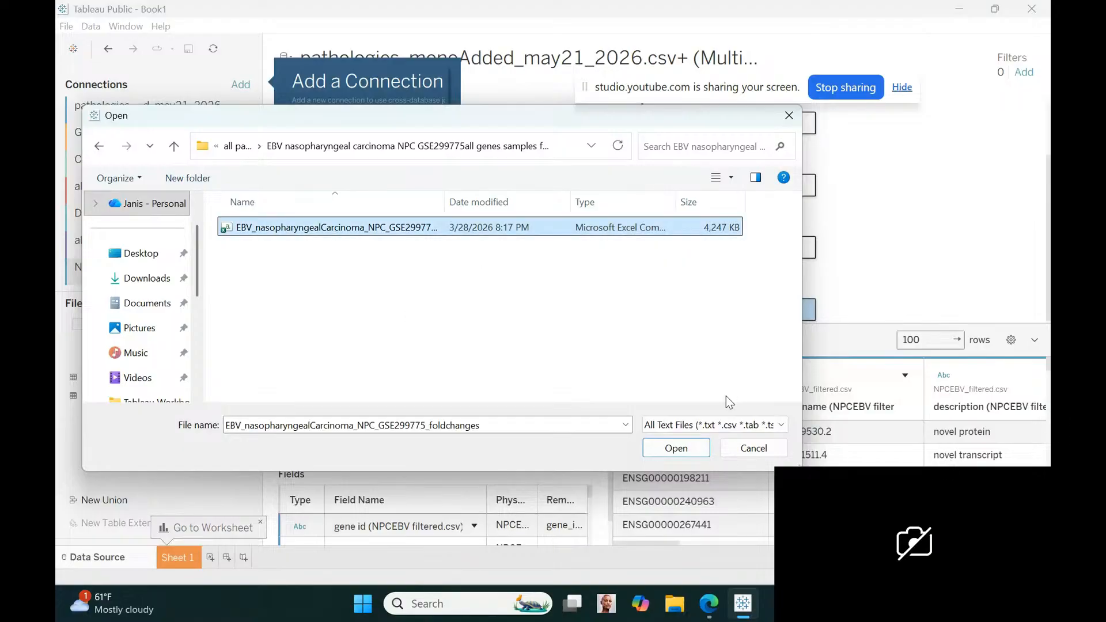
click(690, 448)
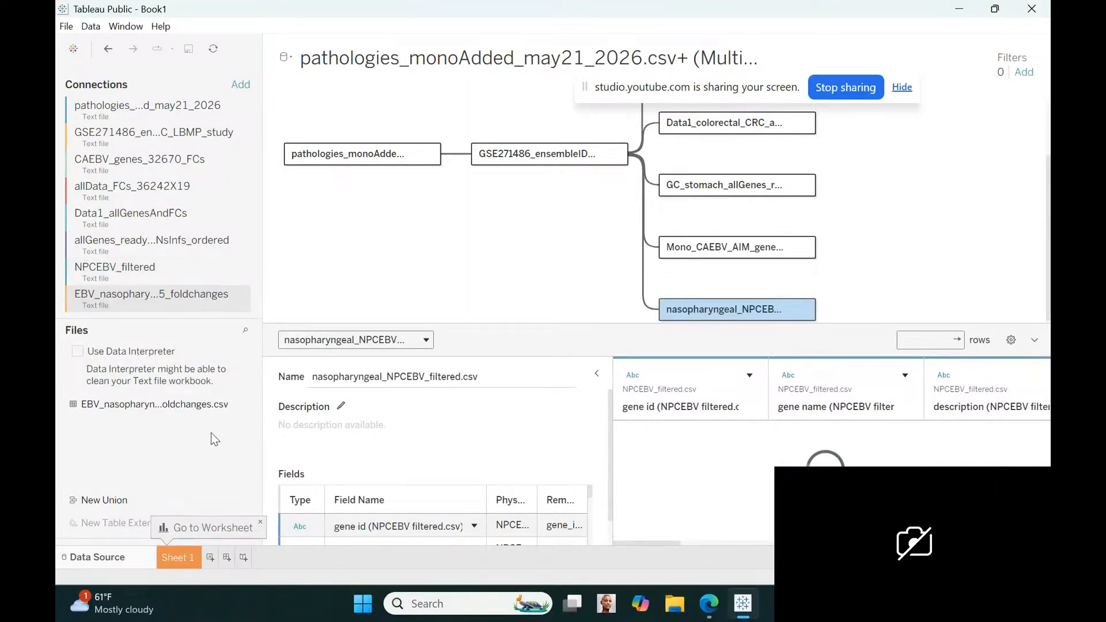
Add the EBV nasopharyngeal carcinoma fold-changes file to the data model, relating GSE271486 ensemble IDs to it by Gene Name = Id Ref
drag(133, 412, 590, 200)
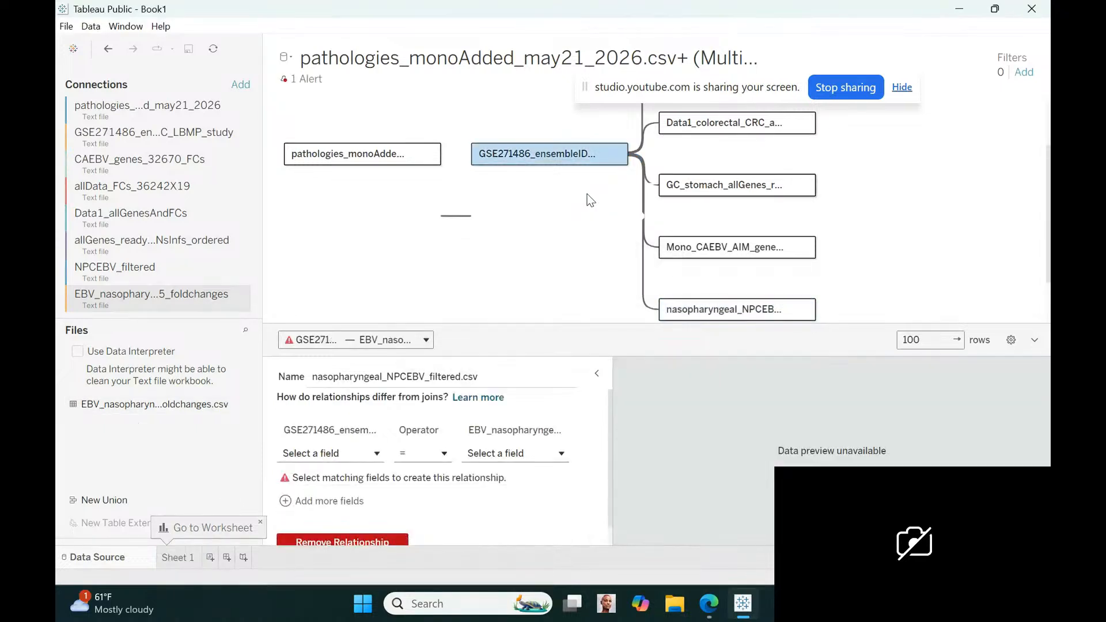
click(372, 454)
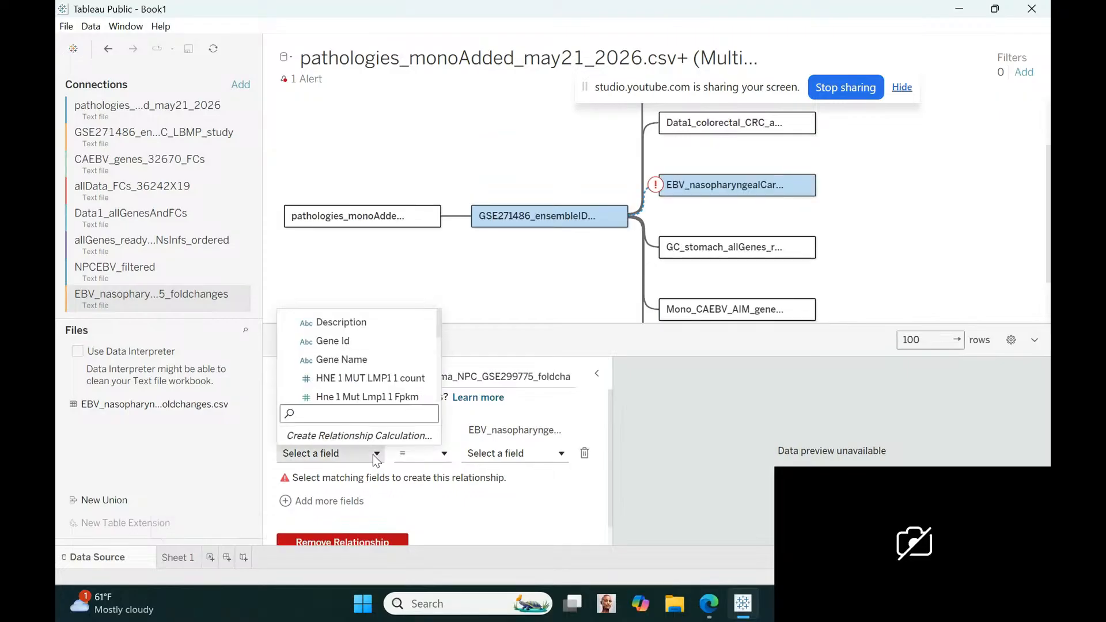
click(341, 361)
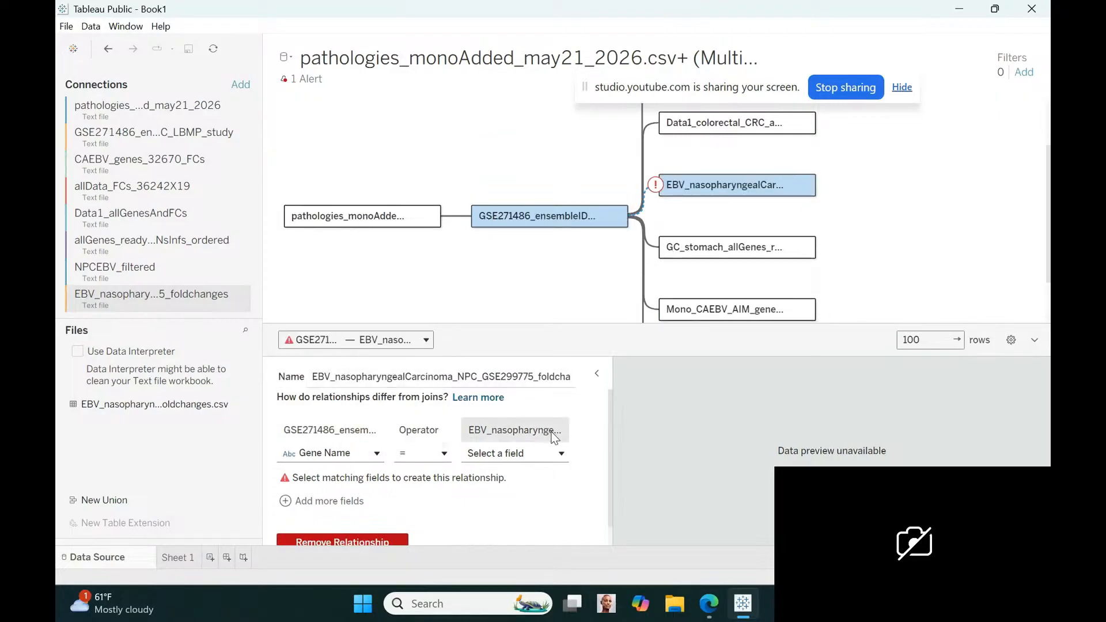
click(561, 453)
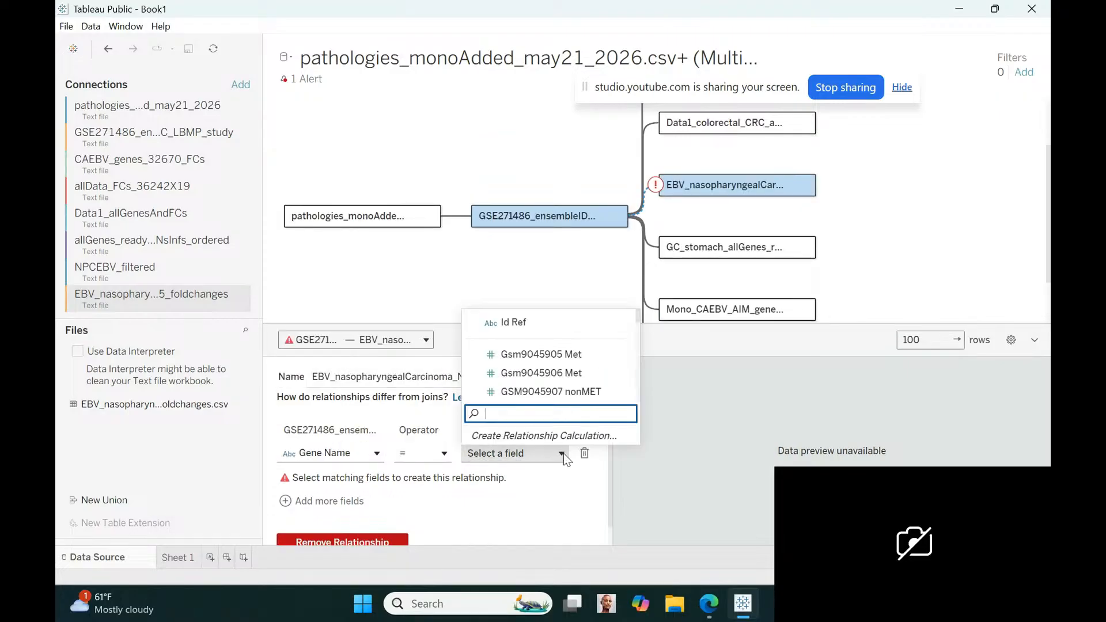
click(514, 323)
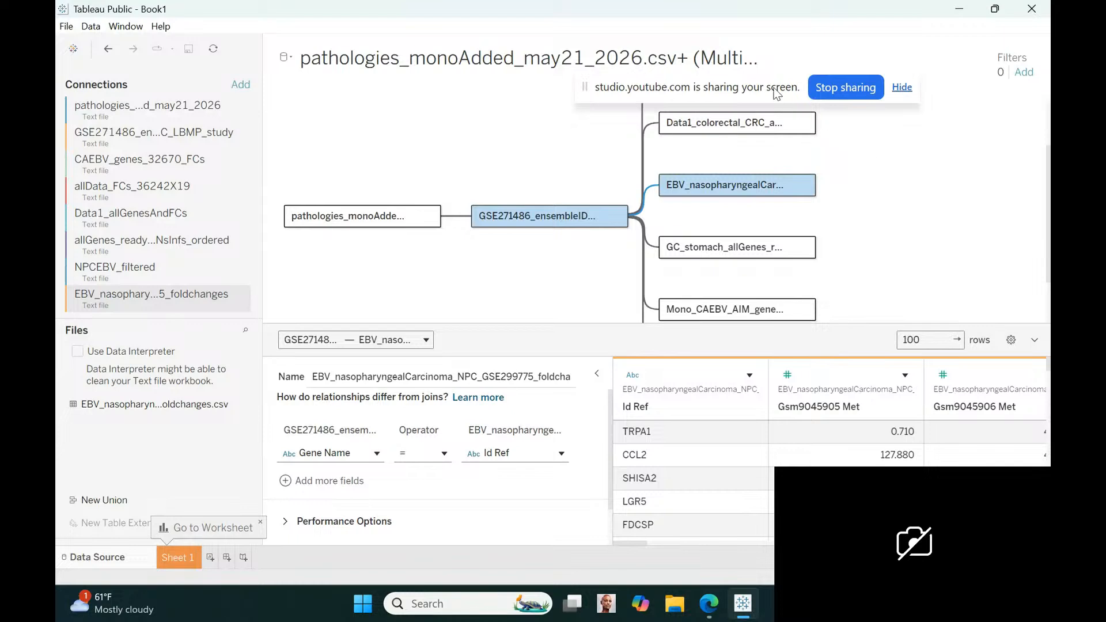
drag(778, 92, 778, 34)
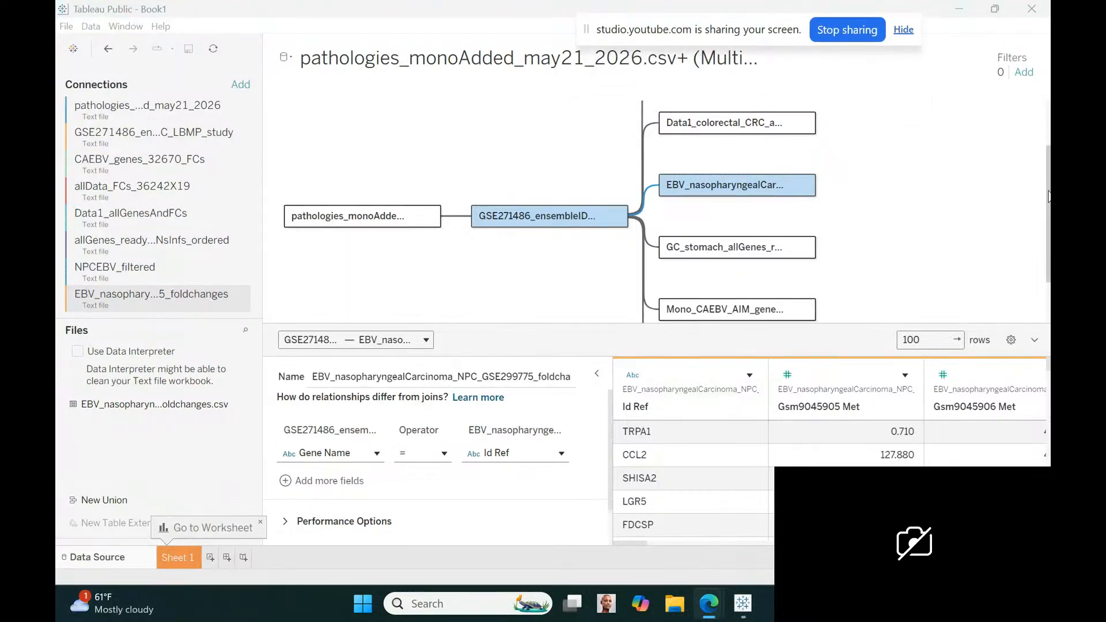
click(1048, 195)
scroll(1042, 133, up, 3)
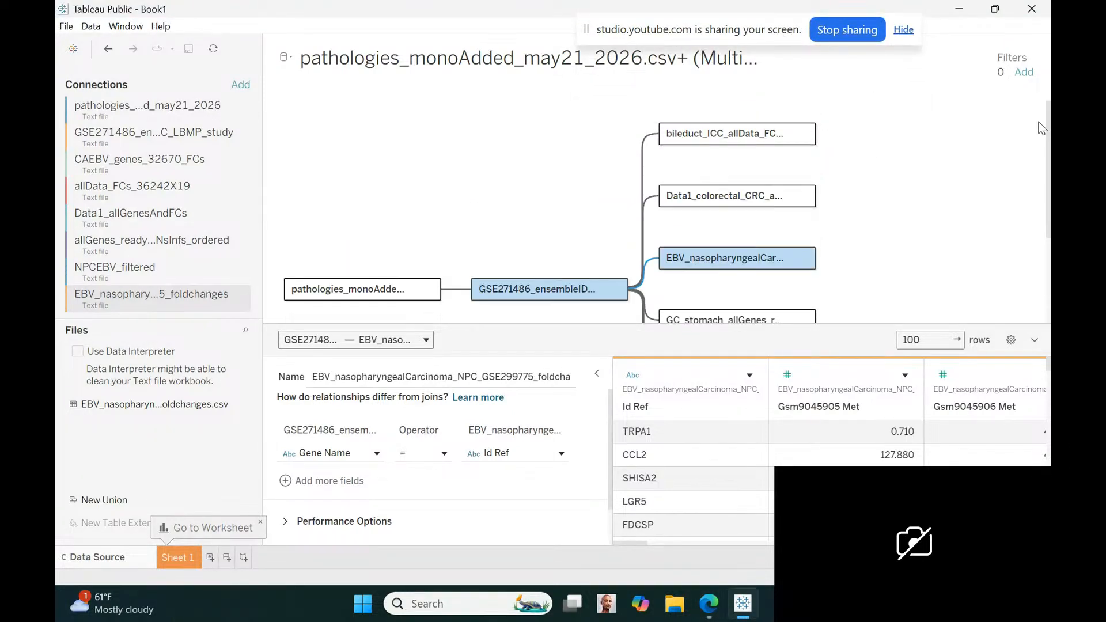
scroll(1045, 202, down, 5)
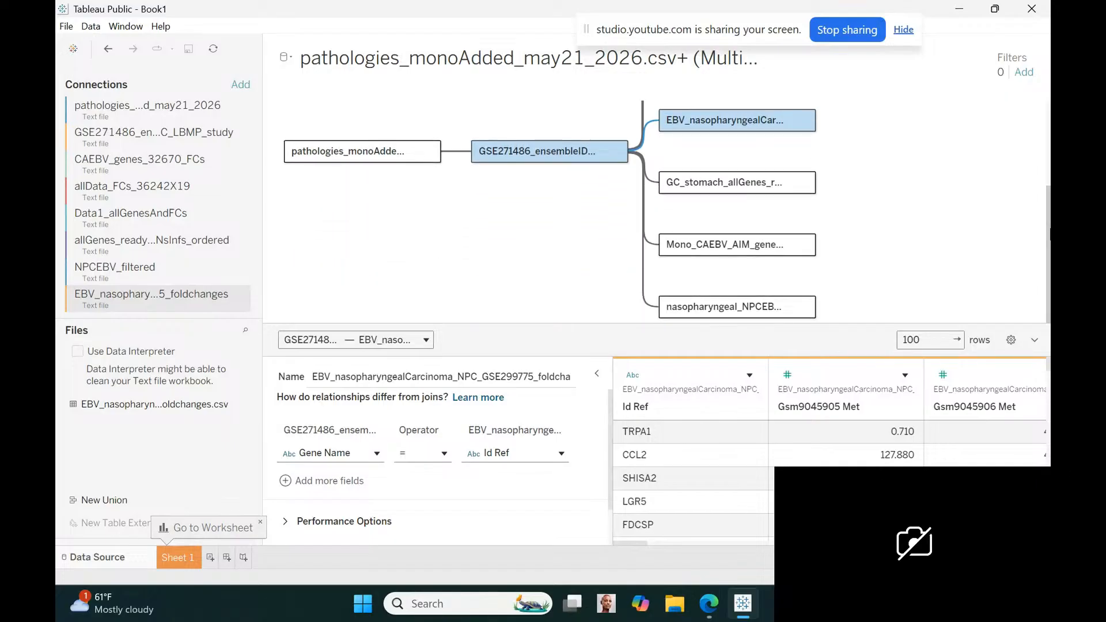
Go to Sheet 1 and rename it pathologyKEY
click(176, 558)
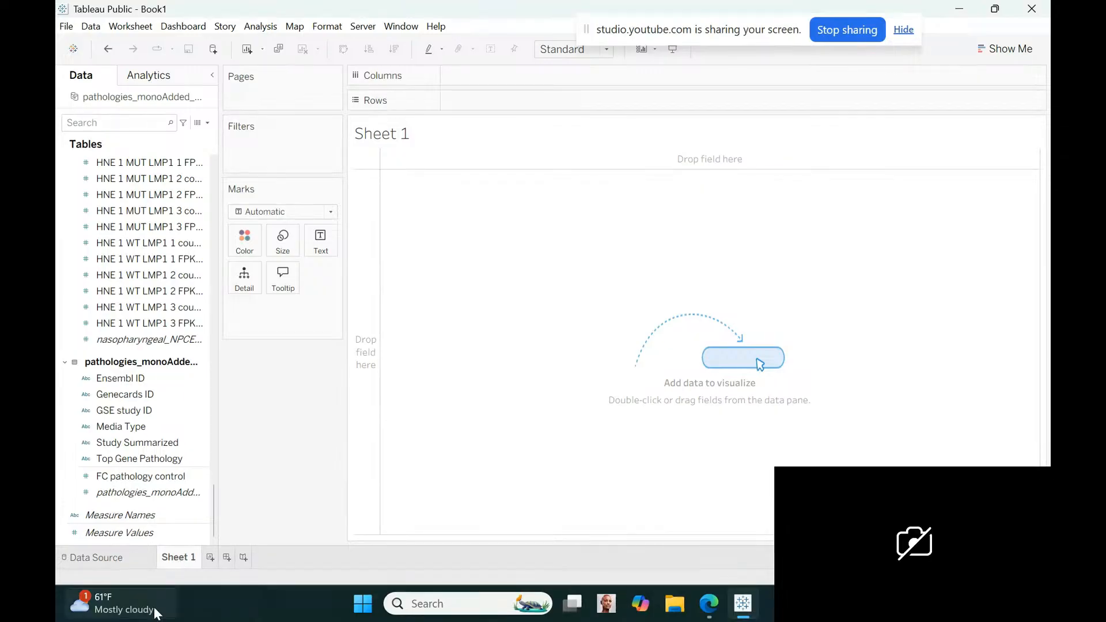
double_click(177, 558)
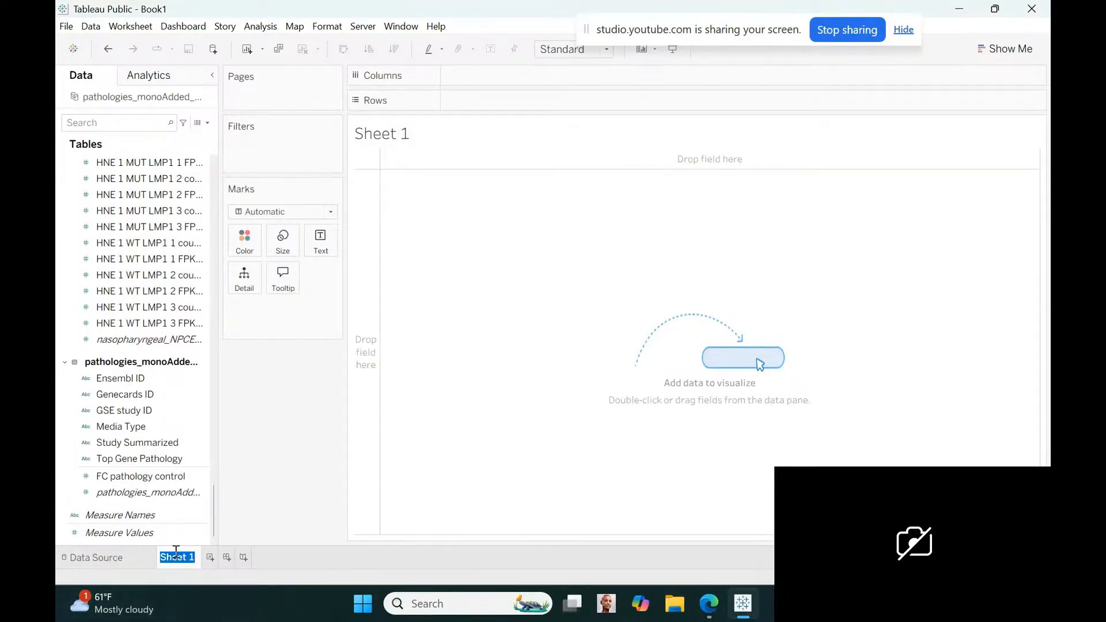
text(pathologyKEY)
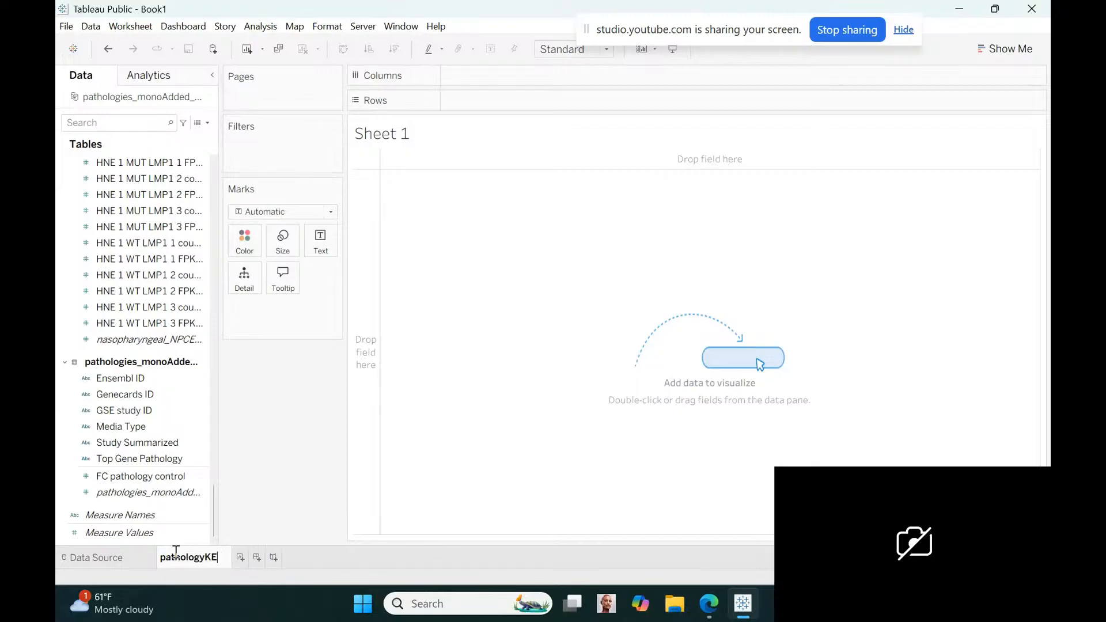
key(Return)
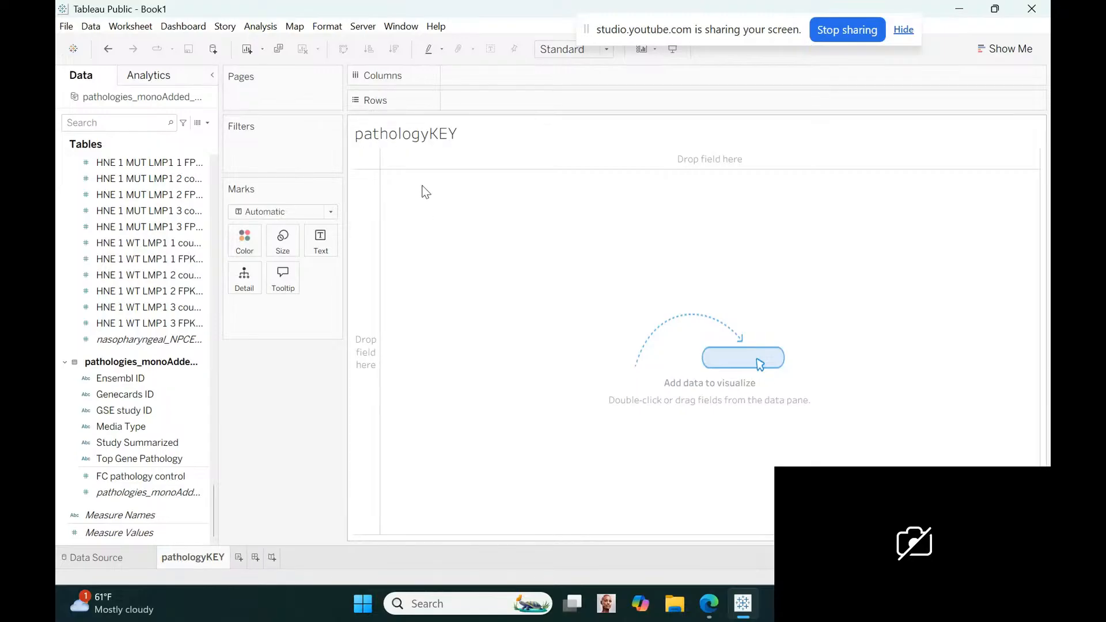
Open the worksheet title for editing and set its text to font size 12
double_click(430, 139)
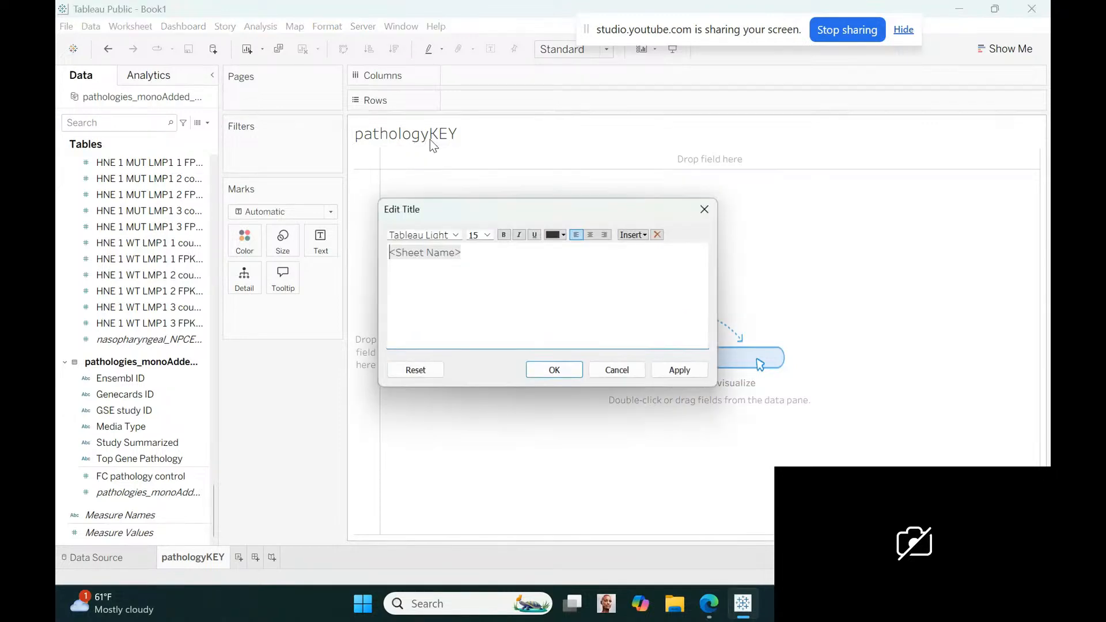
click(486, 235)
click(457, 260)
key(ctrl+a)
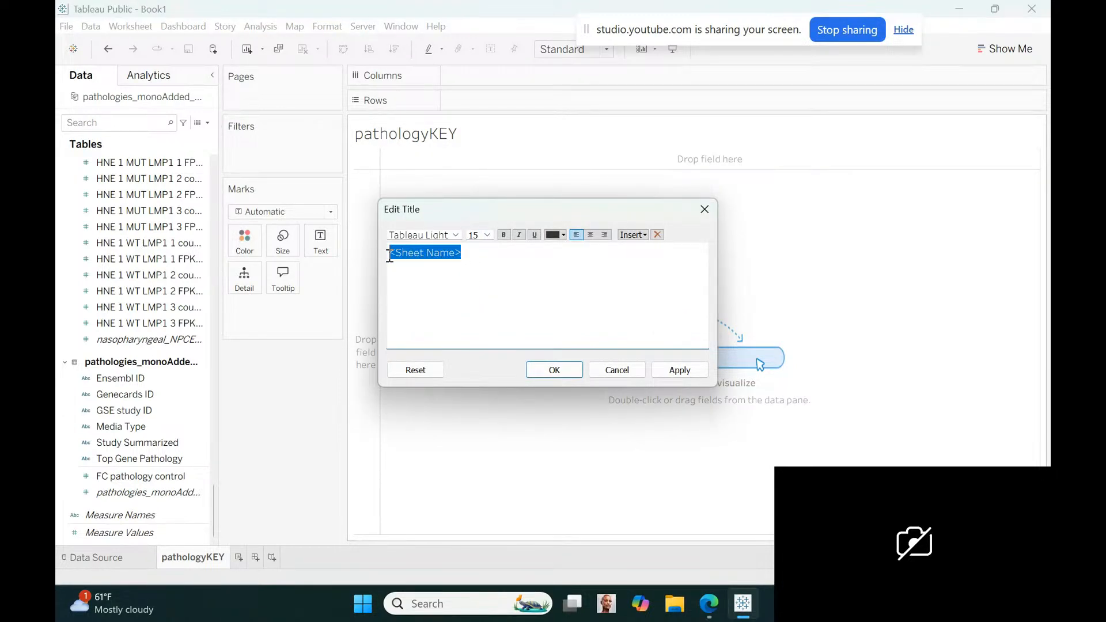
click(486, 235)
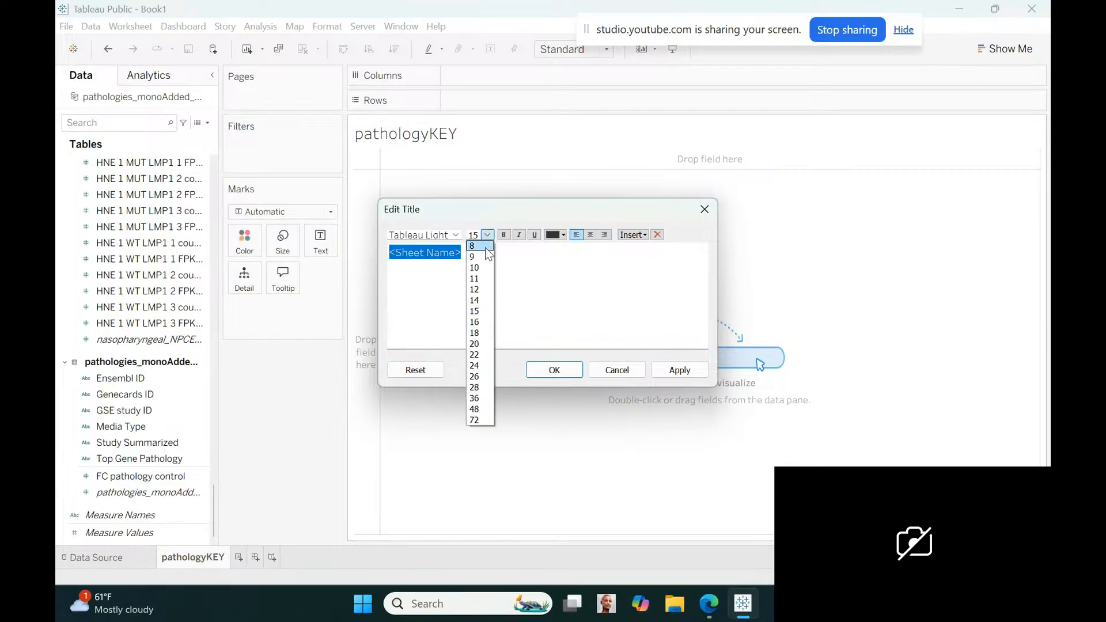
click(485, 289)
Replace the worksheet title's text with "Pathology KEY 600 genes" and apply it
text(Pth)
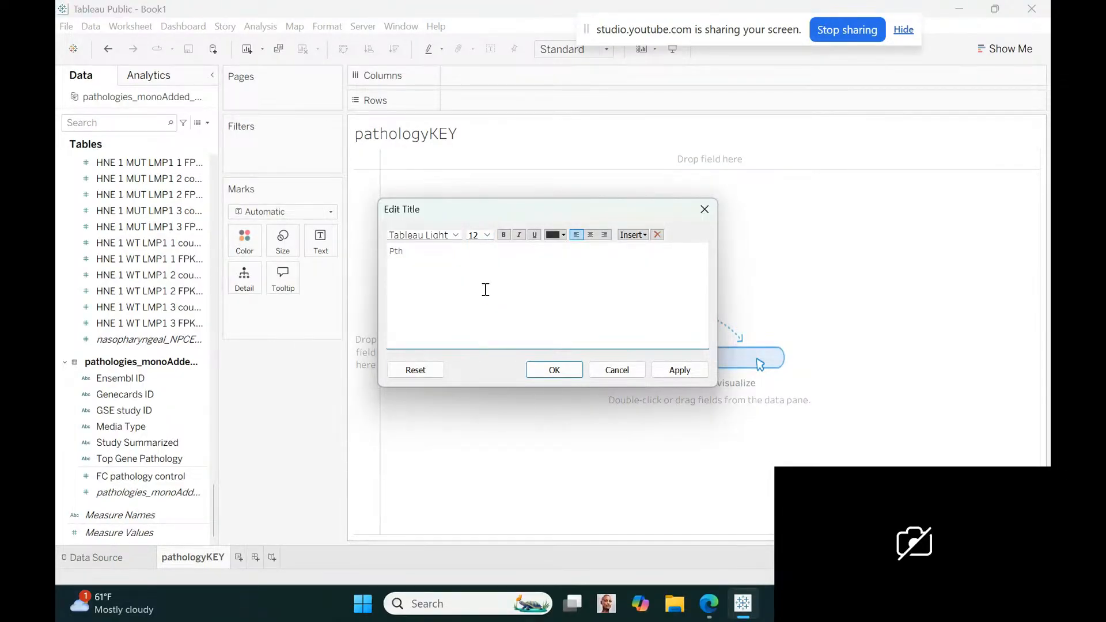
key(BackSpace)
key(BackSpace)
text(athology KEy)
key(BackSpace)
text(Y)
click(487, 234)
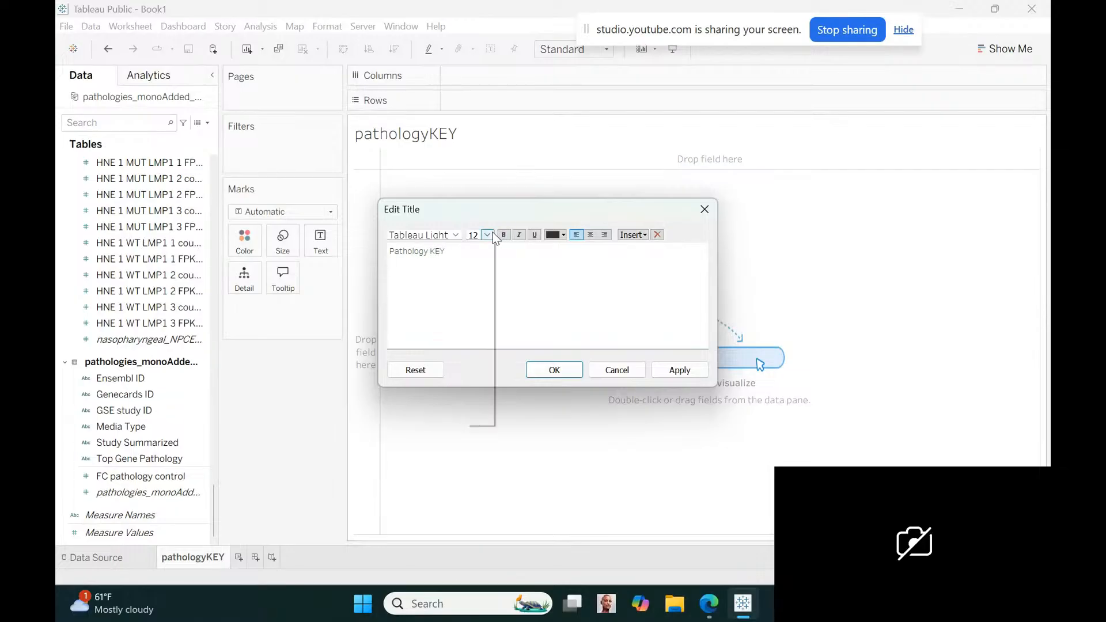
click(479, 245)
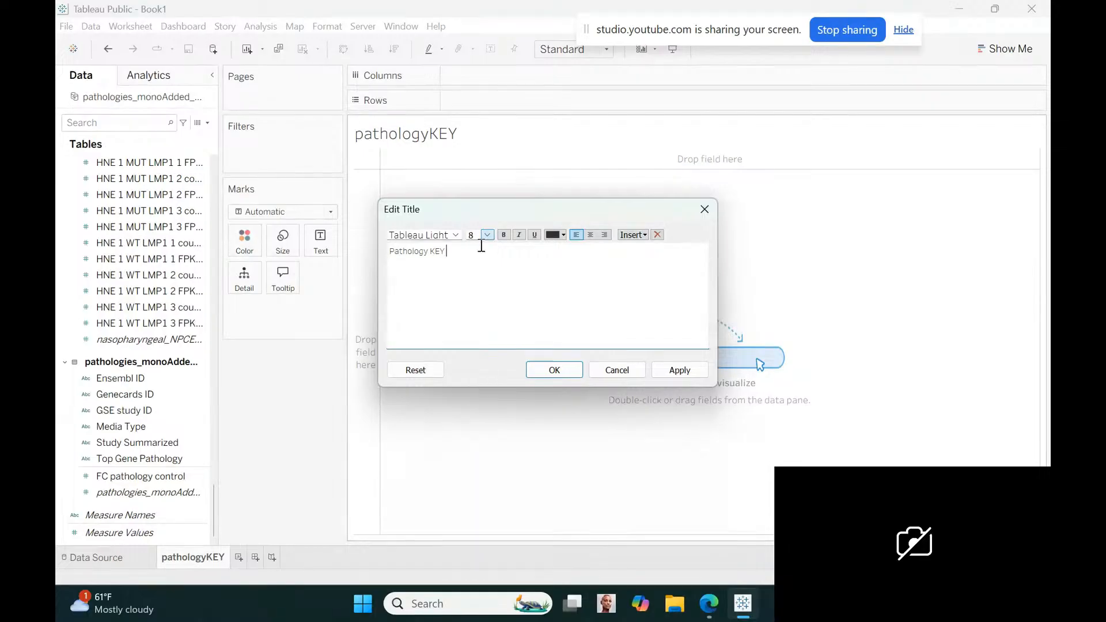
text(600 genes)
click(546, 372)
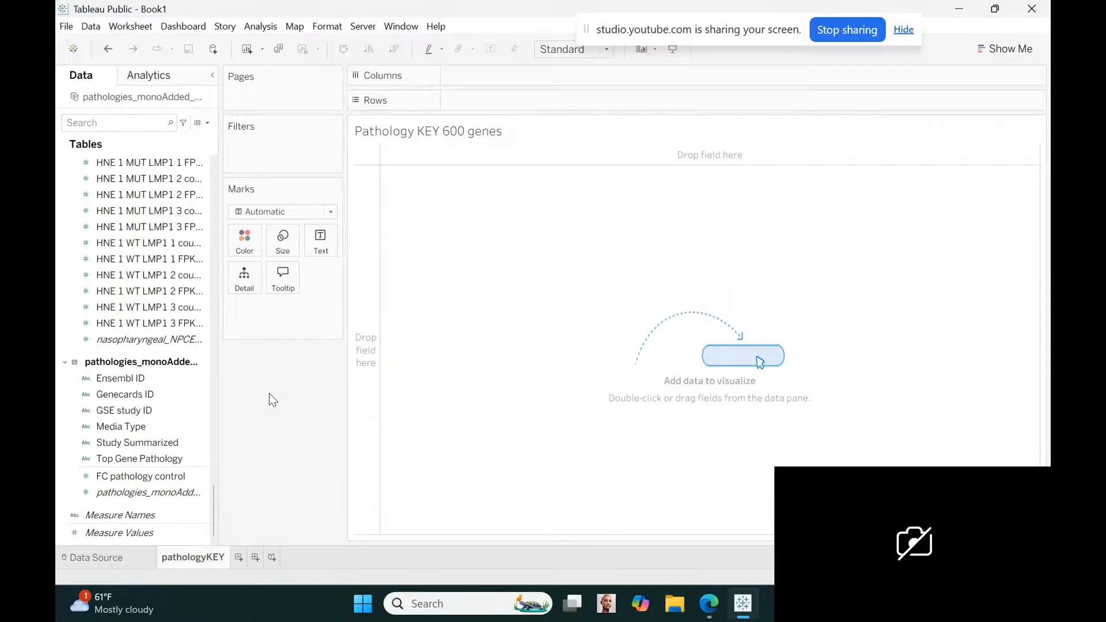
Place Genecards ID and Top Gene Pathology from the pathologies table as the first row fields of the view
click(159, 381)
mouse_move(159, 382)
mouse_down()
mouse_move(530, 99)
mouse_move(497, 107)
mouse_up()
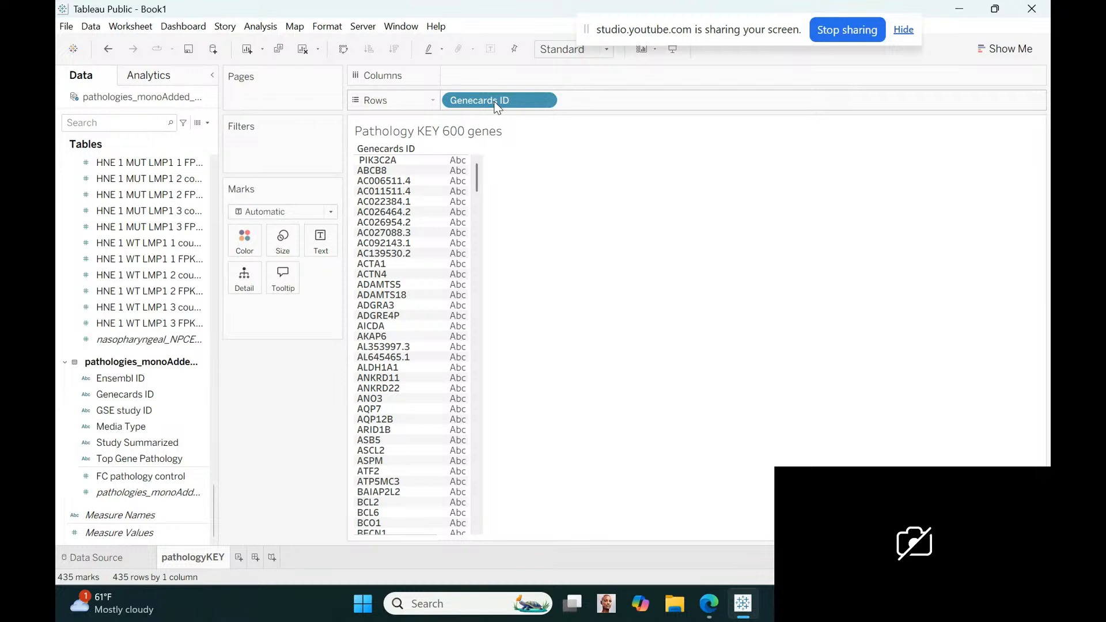
click(143, 411)
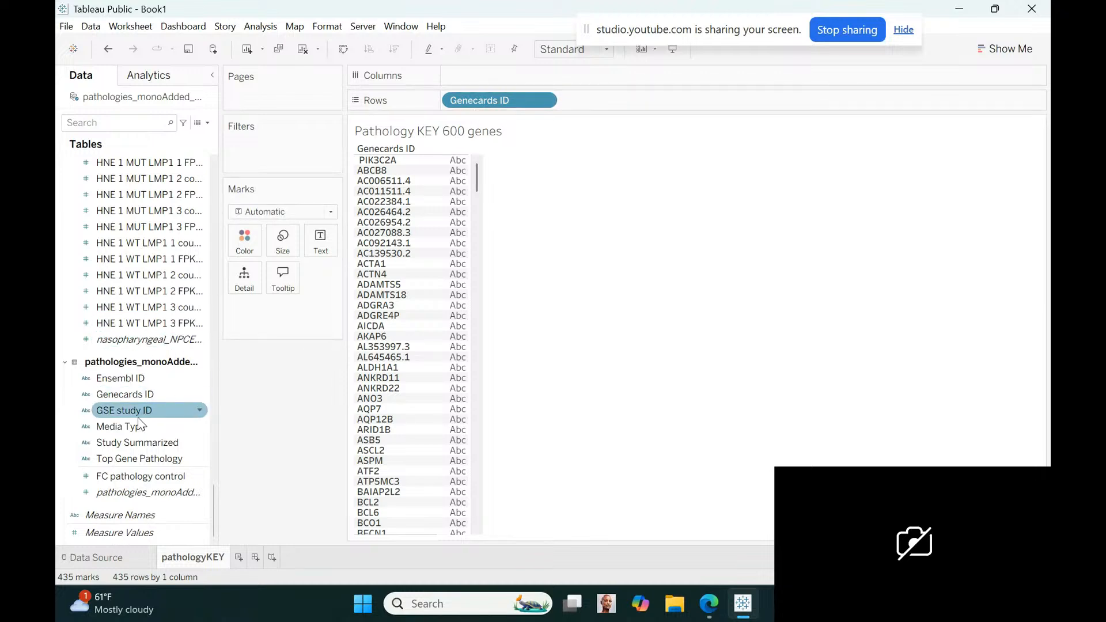
drag(143, 457, 626, 108)
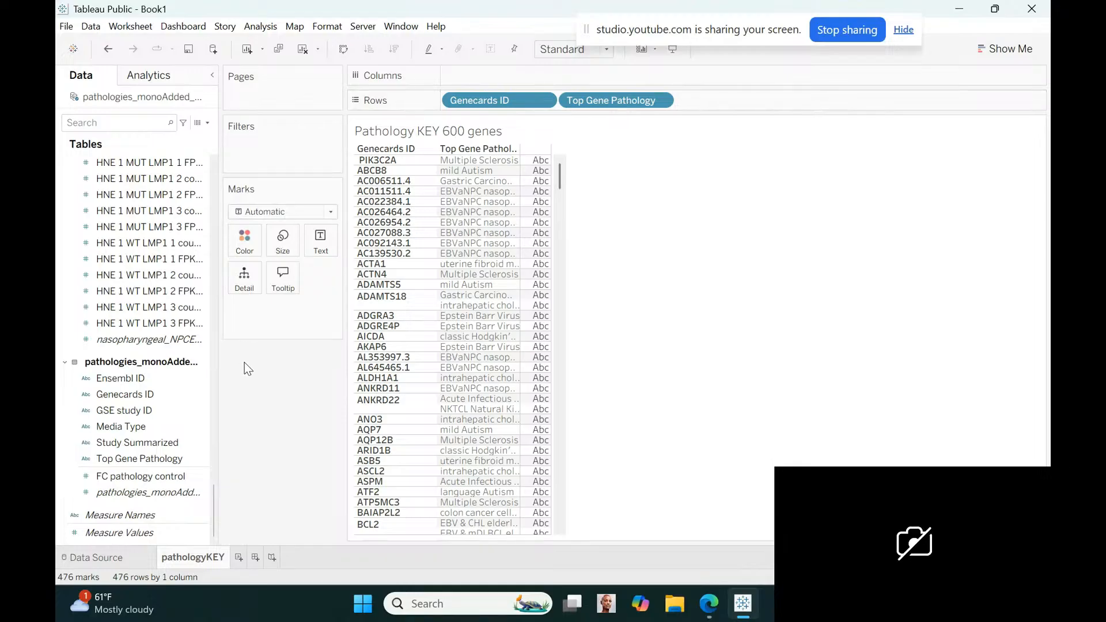
Add FC pathology control to the rows after Top Gene Pathology and make it discrete
click(163, 381)
click(138, 458)
drag(141, 476, 731, 103)
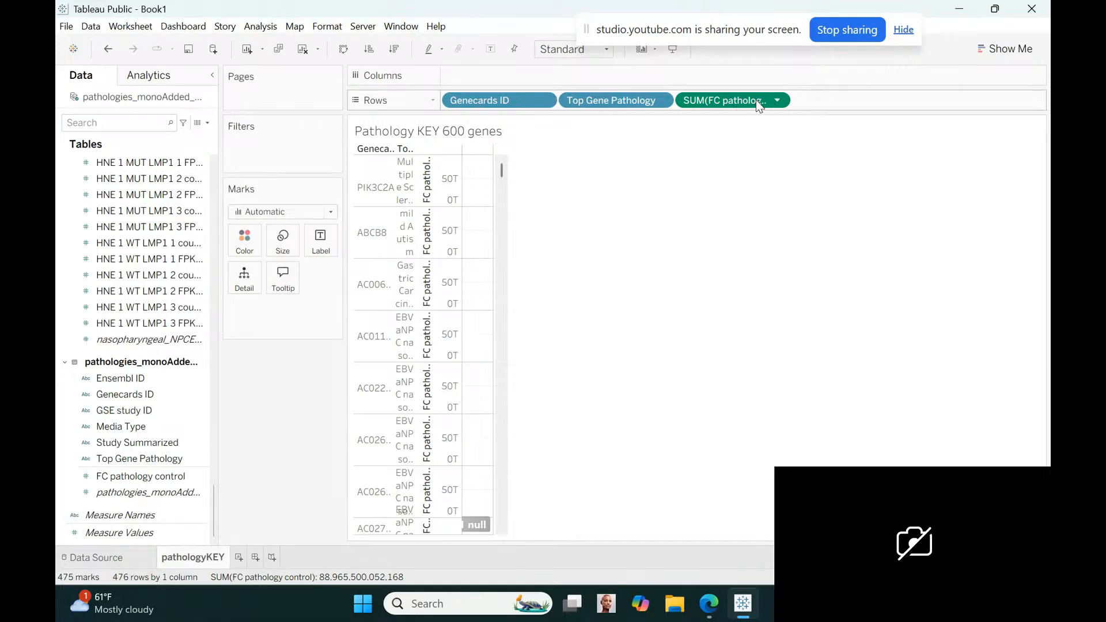
click(777, 102)
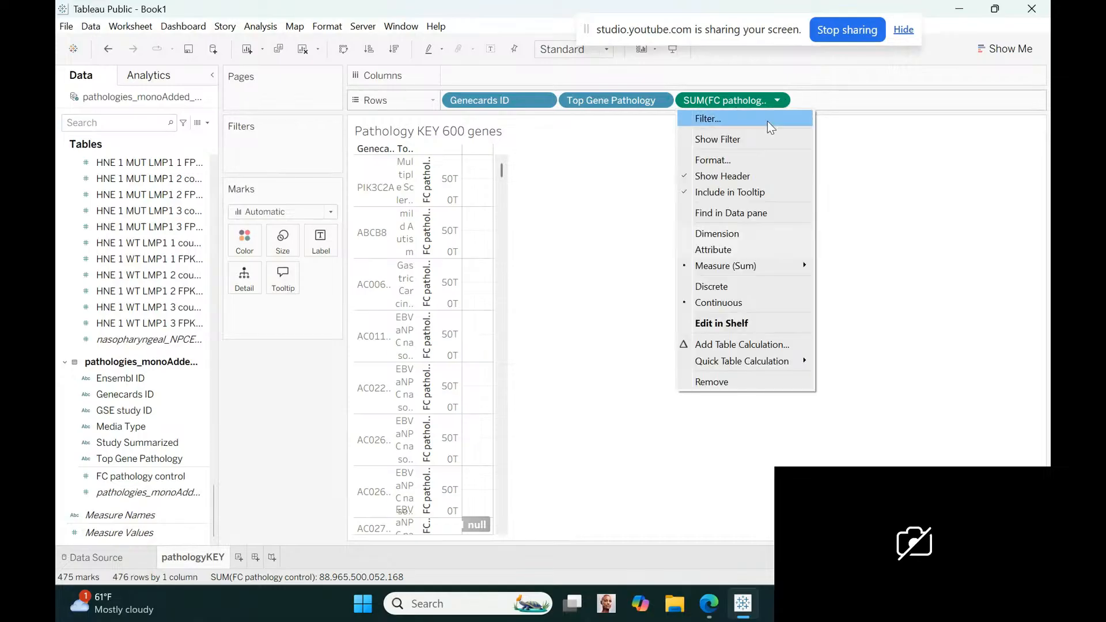
click(747, 289)
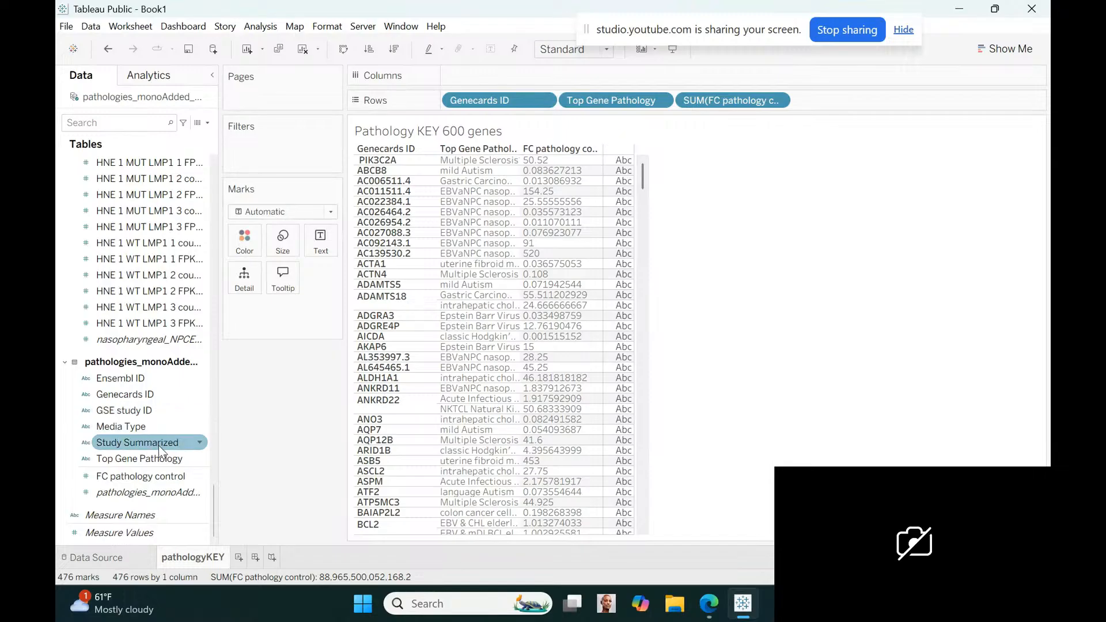
Add Media Type, Study Summarized and GSE study ID from the pathologies table to the end of the rows
drag(142, 426, 857, 99)
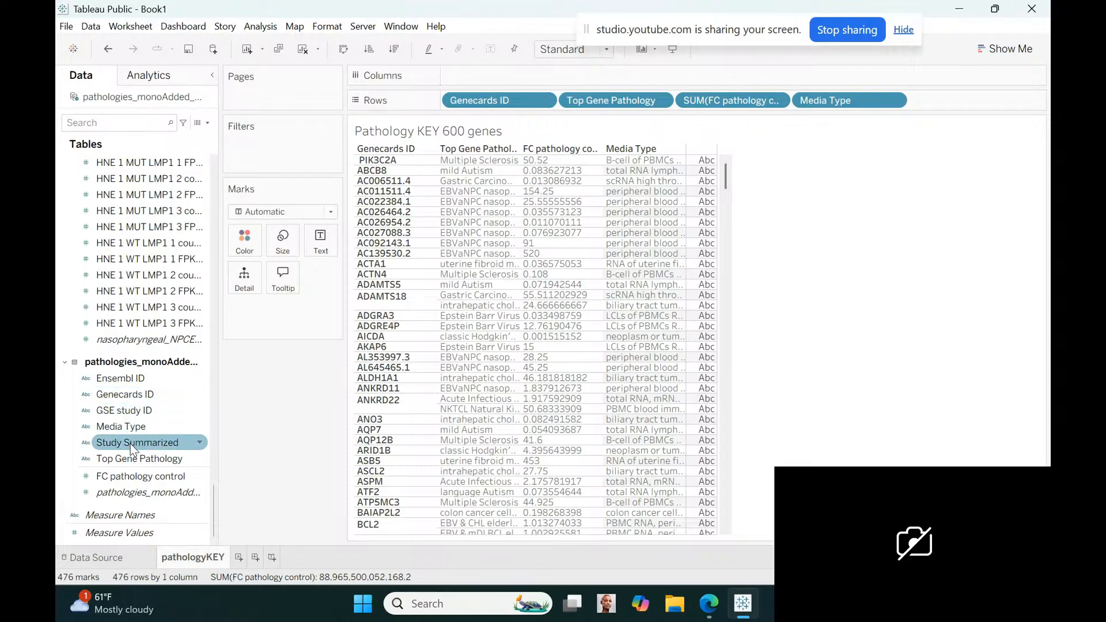
drag(131, 443, 927, 103)
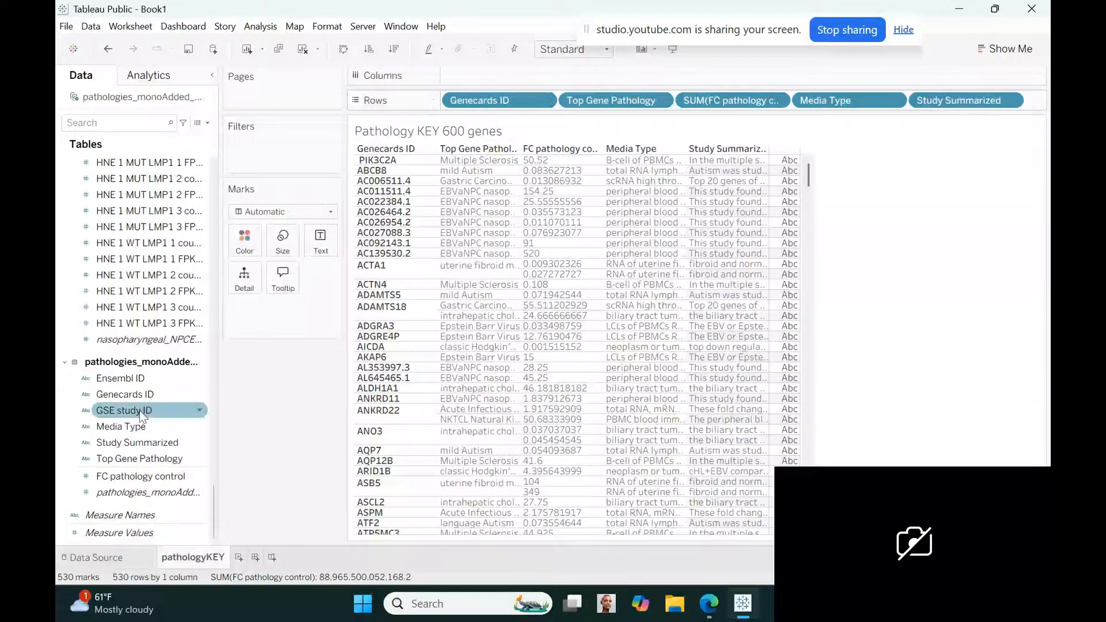
drag(139, 410, 1036, 108)
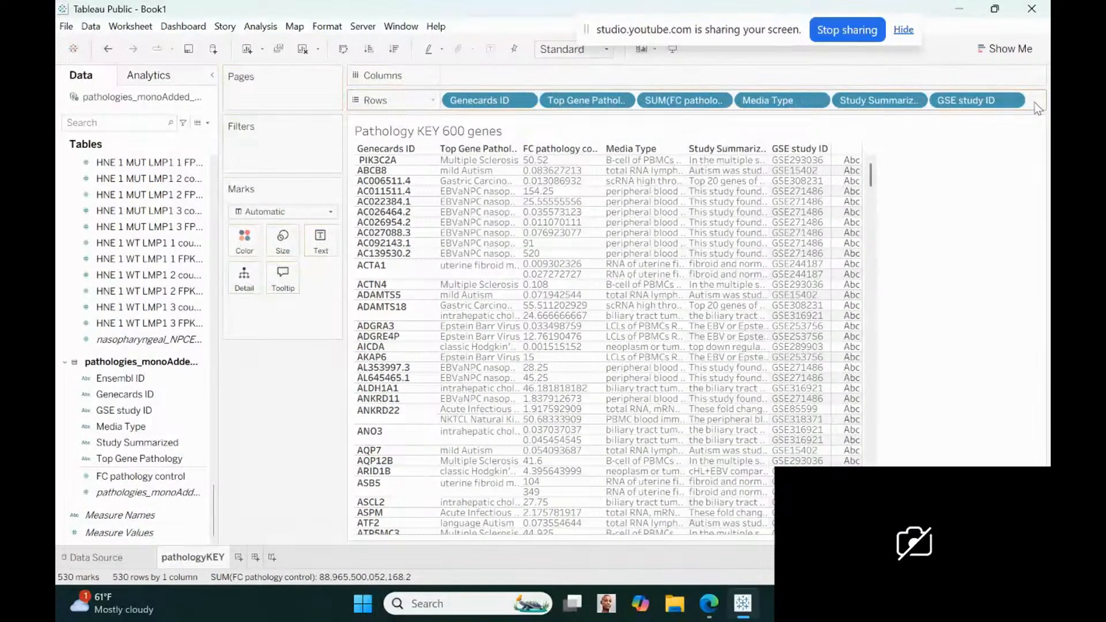
Add Ensembl ID from the pathologies table to the end of the rows, and widen the Genecards ID, Top Gene Pathology and FC pathology control columns
click(143, 396)
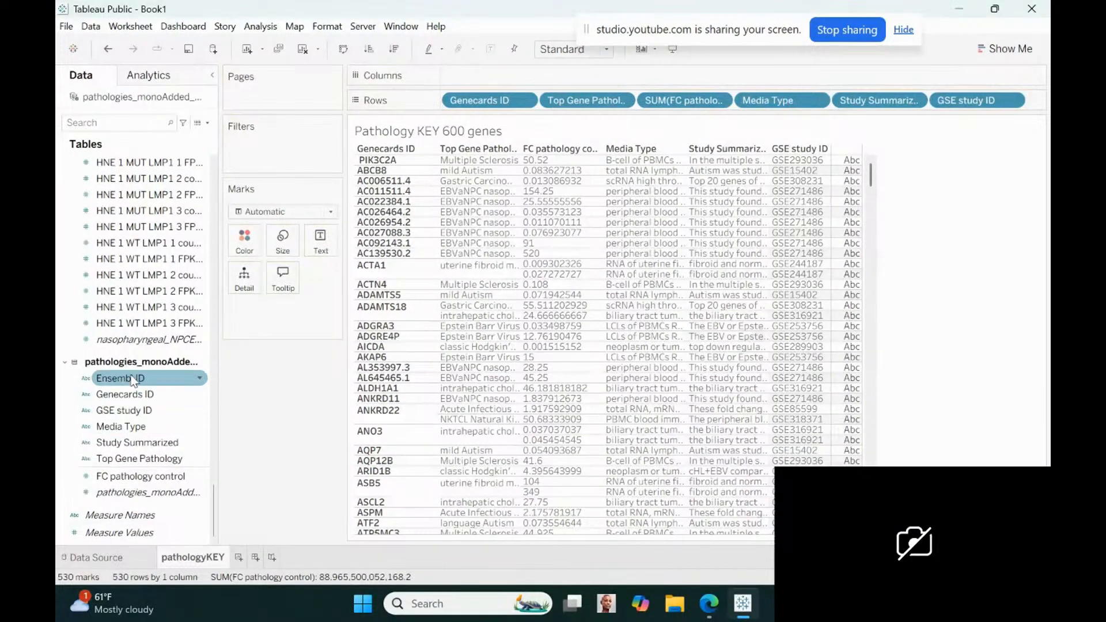
drag(124, 378, 1032, 103)
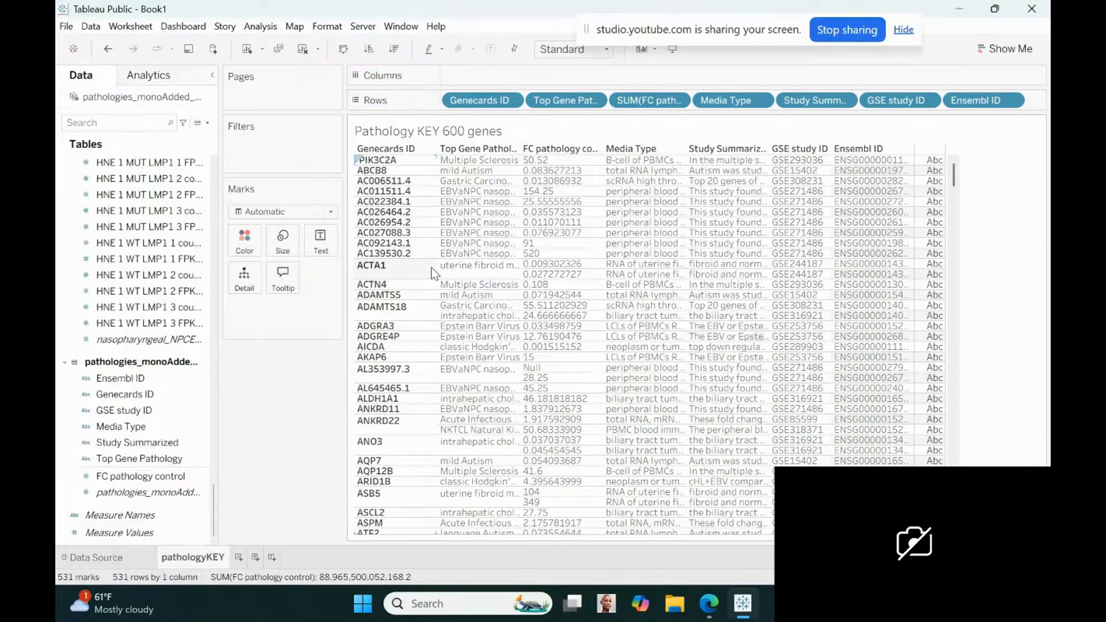
drag(439, 272, 484, 271)
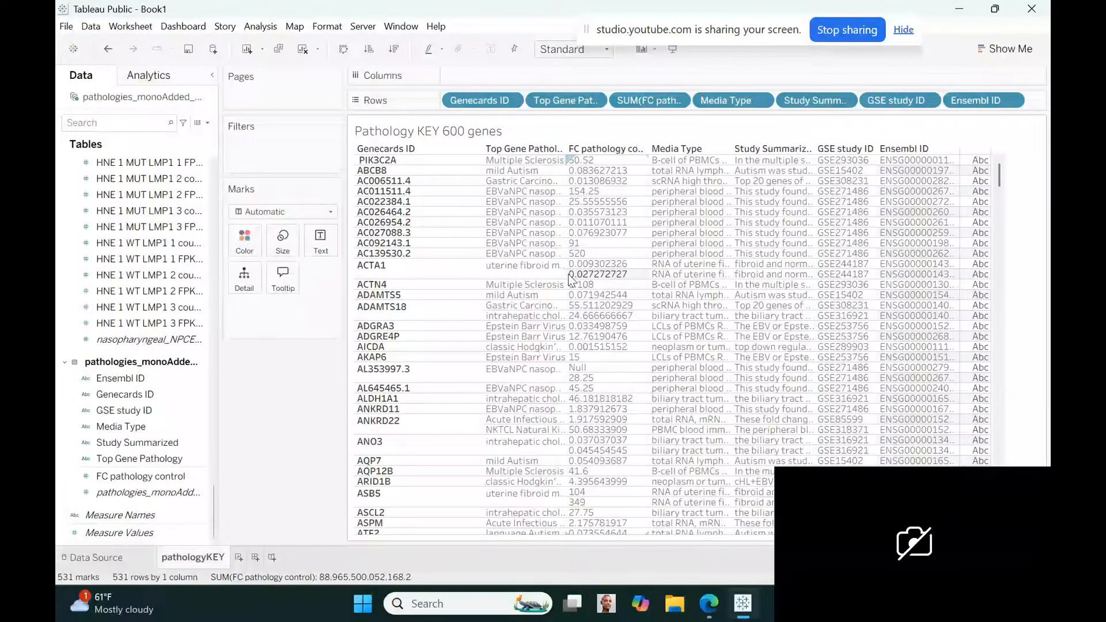
mouse_move(568, 274)
mouse_down()
mouse_move(632, 266)
mouse_move(584, 265)
mouse_up()
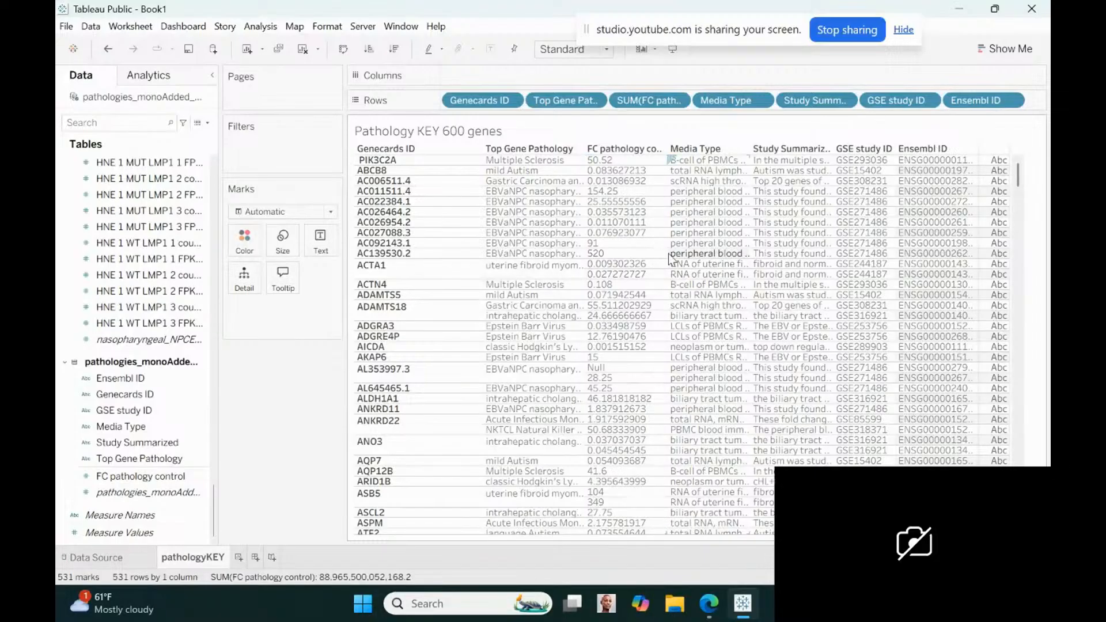
drag(667, 253, 702, 251)
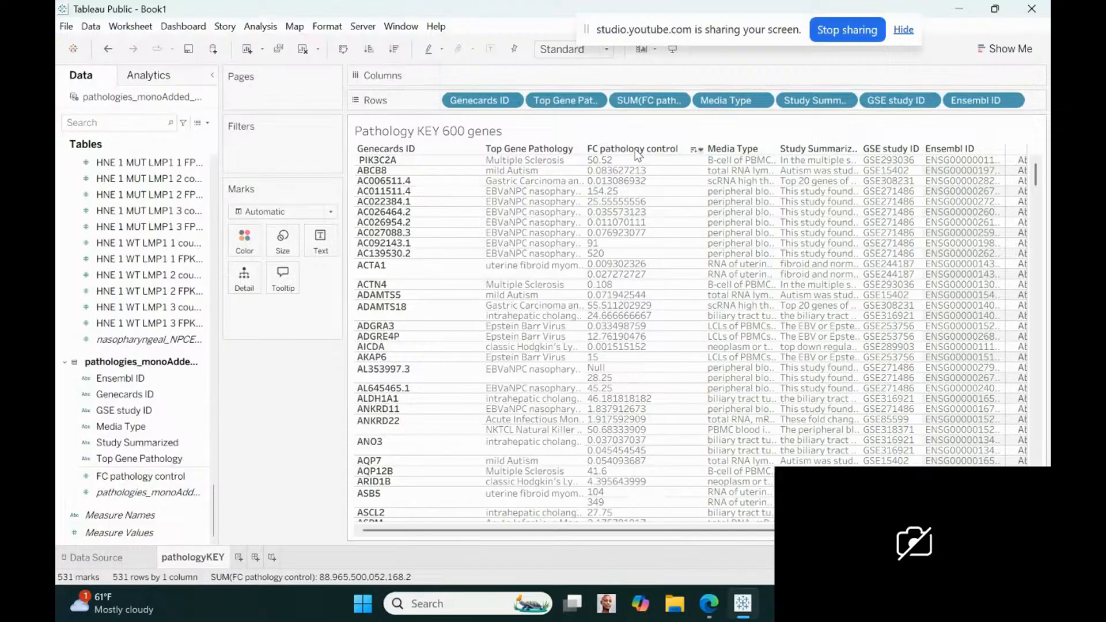
Rename the FC pathology control field in the pathologies table to "foldchange pathology over control"
click(677, 99)
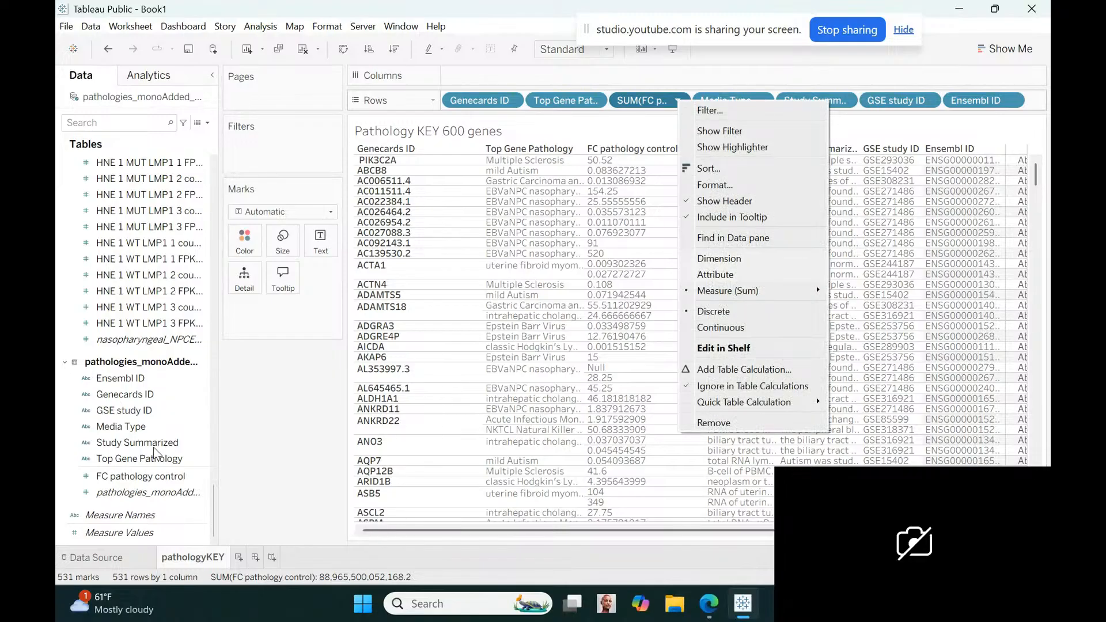
click(185, 477)
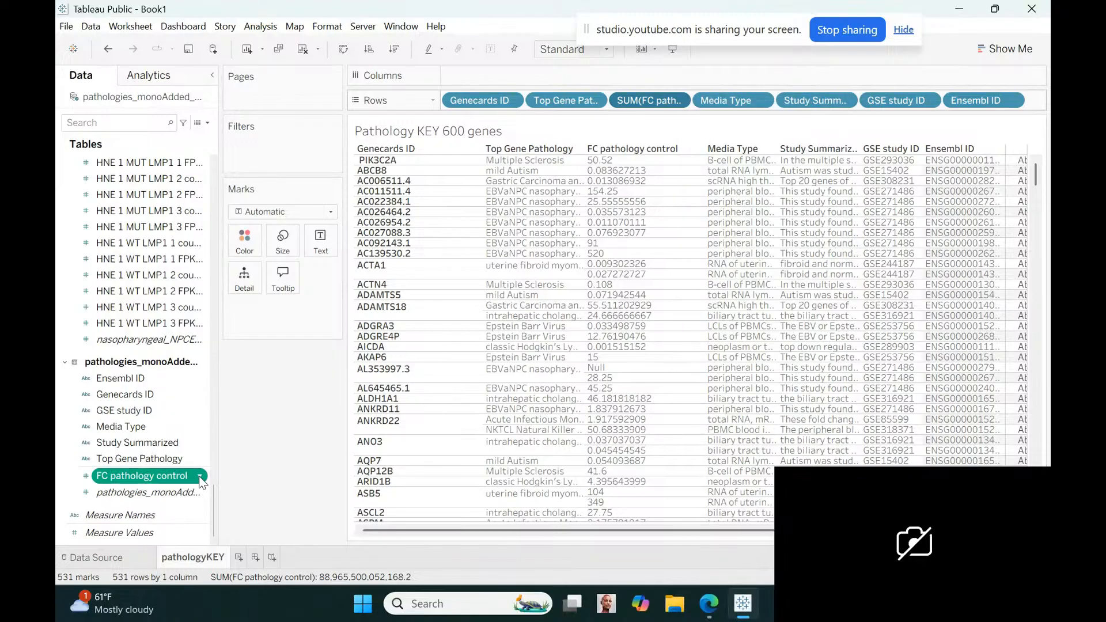
click(200, 475)
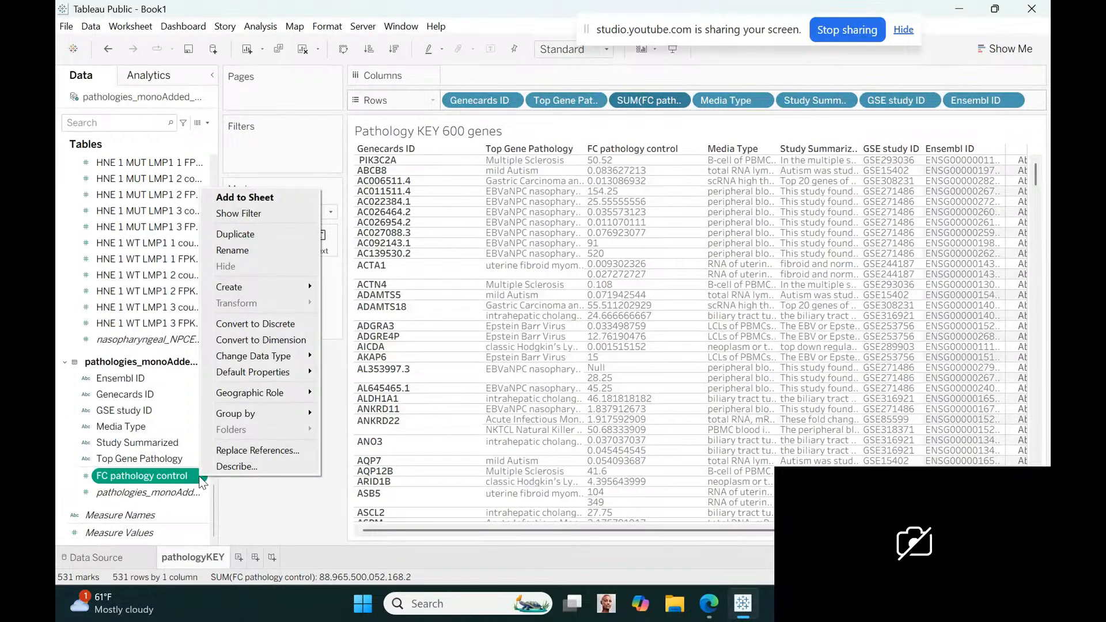
click(237, 251)
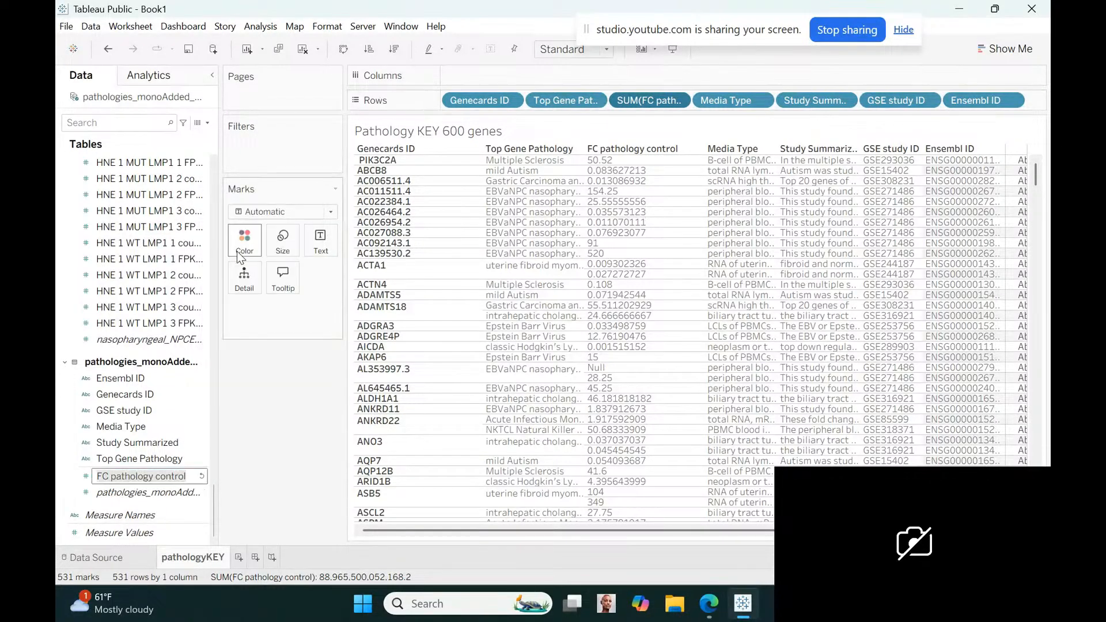
text(foldc)
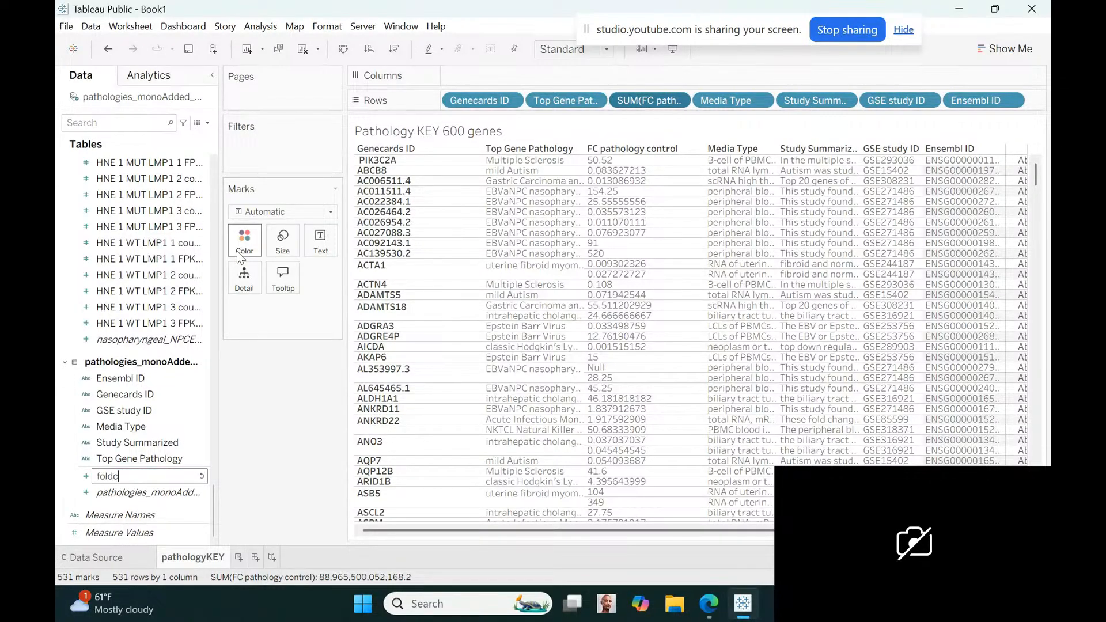
text(hange)
text(pathology)
text(over contro)
text(l)
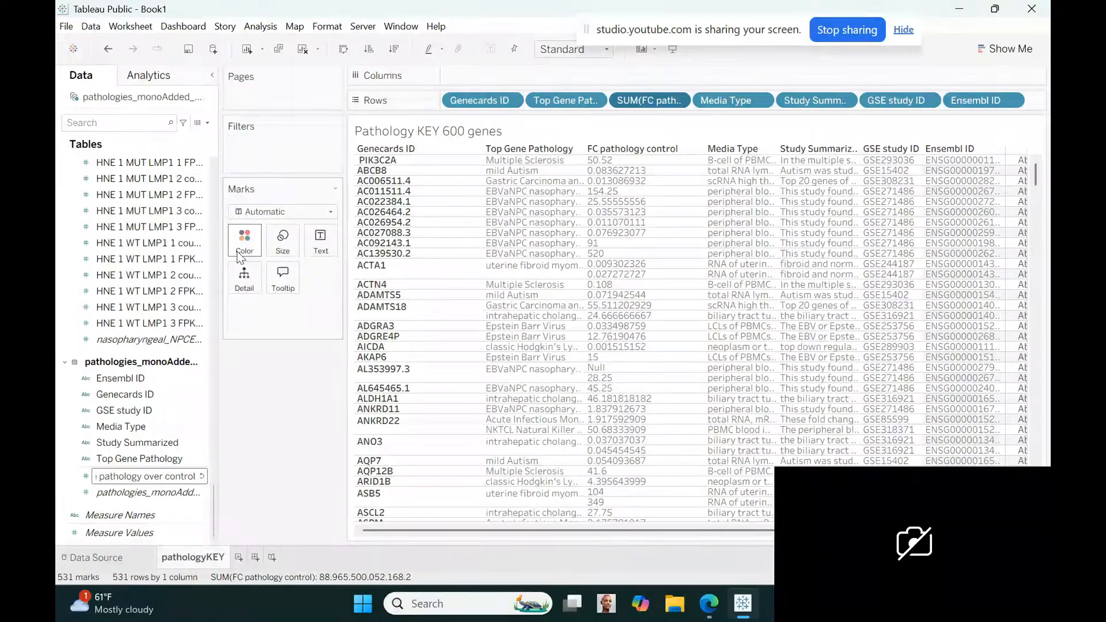
key(Return)
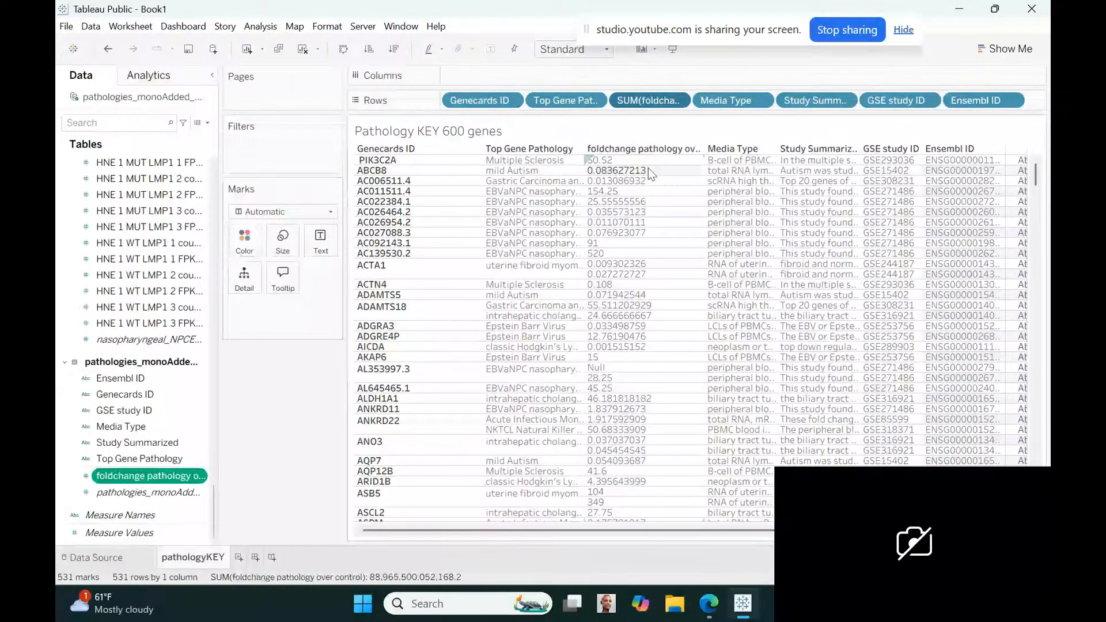
Shorten the fold-change field's name to "foldchange_pathology_control", with underscores instead of spaces
click(200, 477)
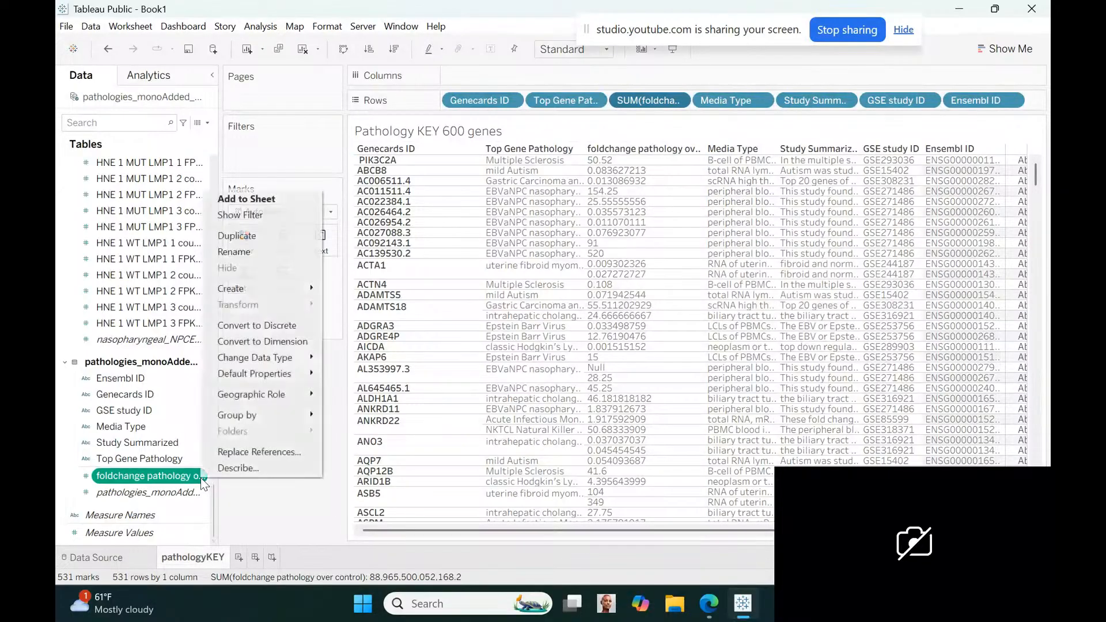
click(252, 251)
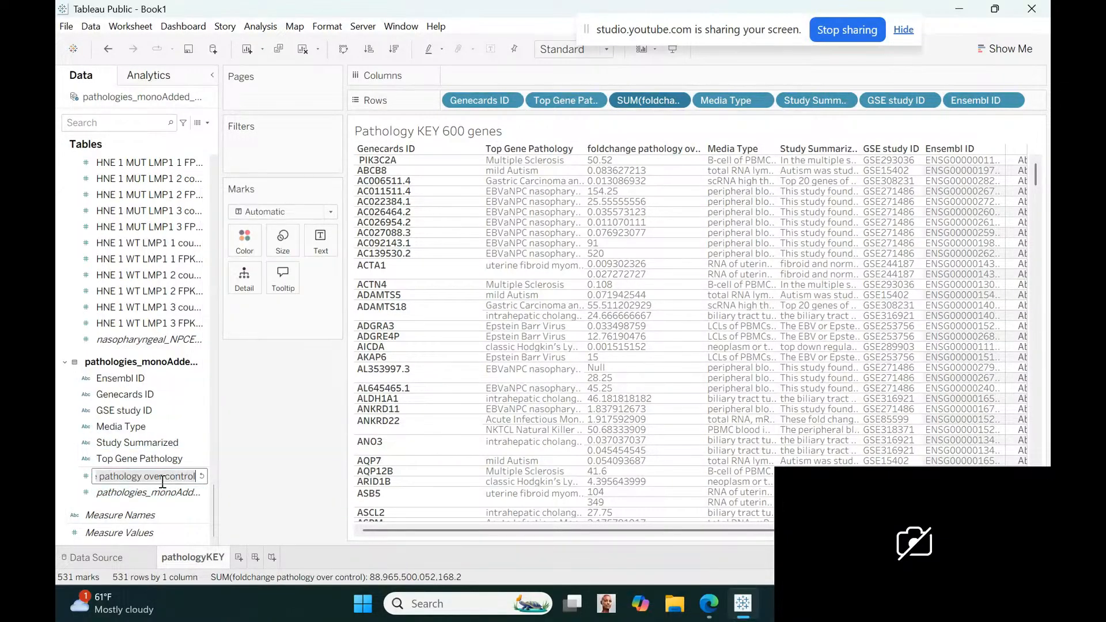
drag(143, 477, 167, 476)
text(_)
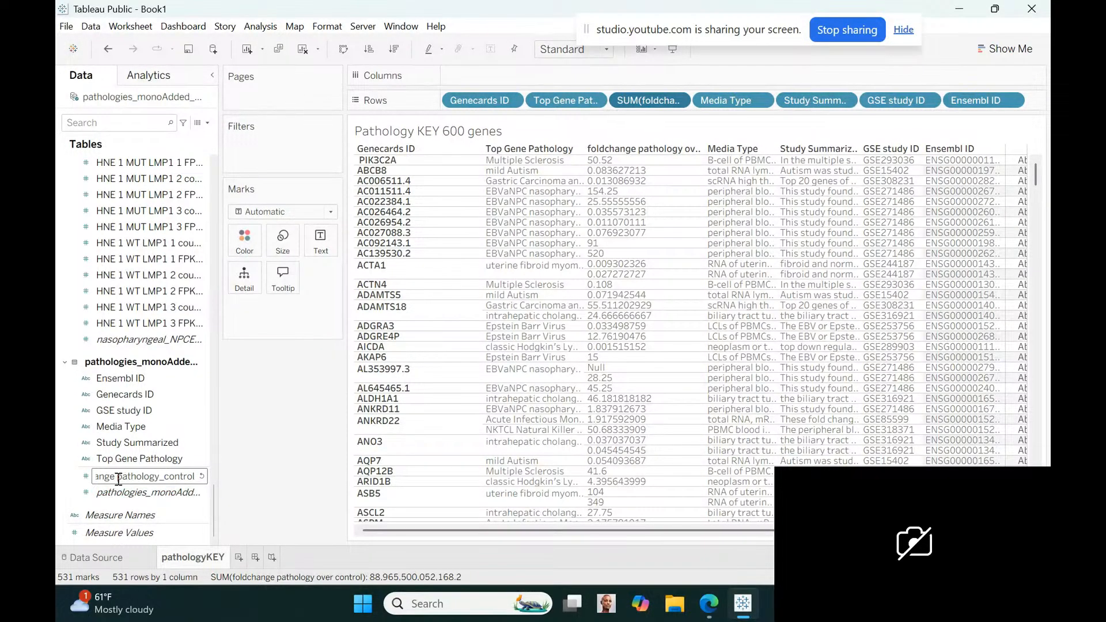
key(BackSpace)
text(_)
key(Return)
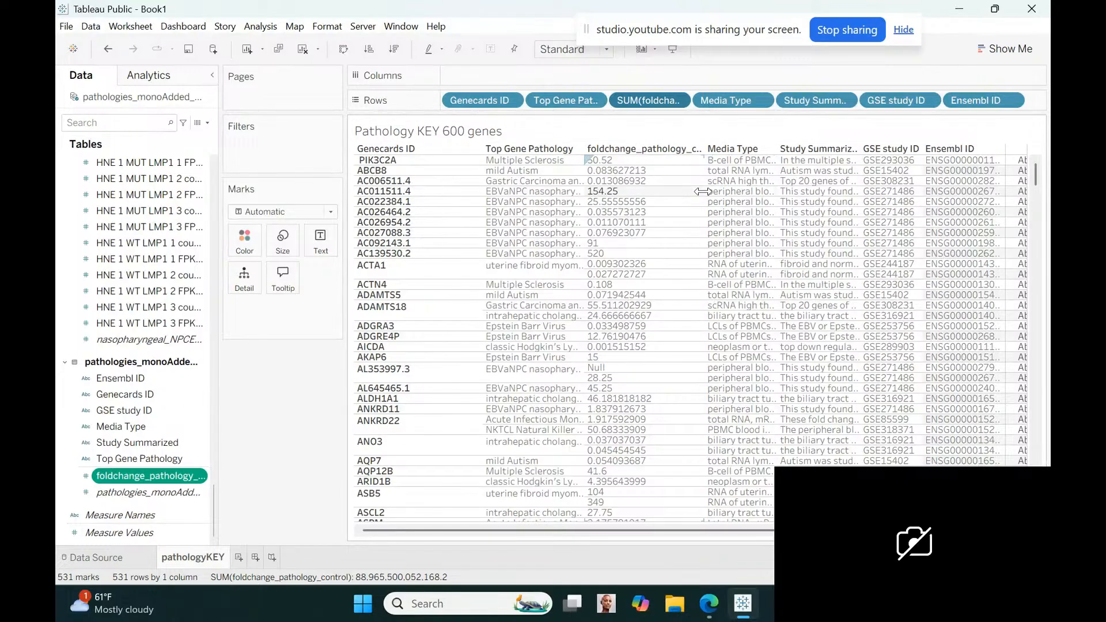
Widen the foldchange_pathology_control column to fit its full header, and widen the Media Type column
drag(704, 191, 730, 196)
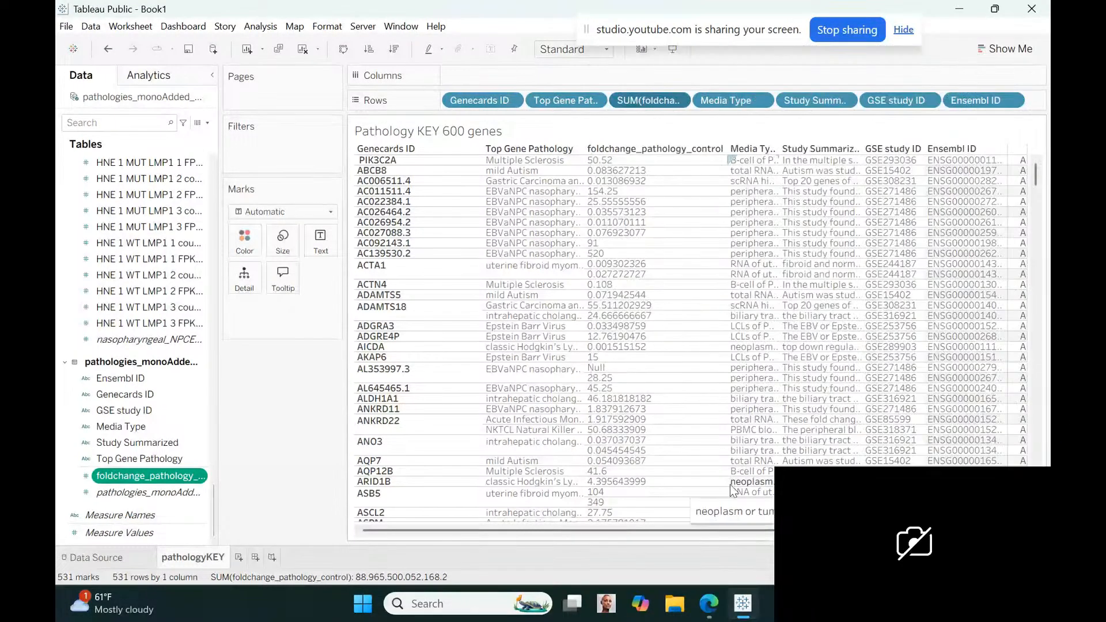
drag(726, 481, 818, 468)
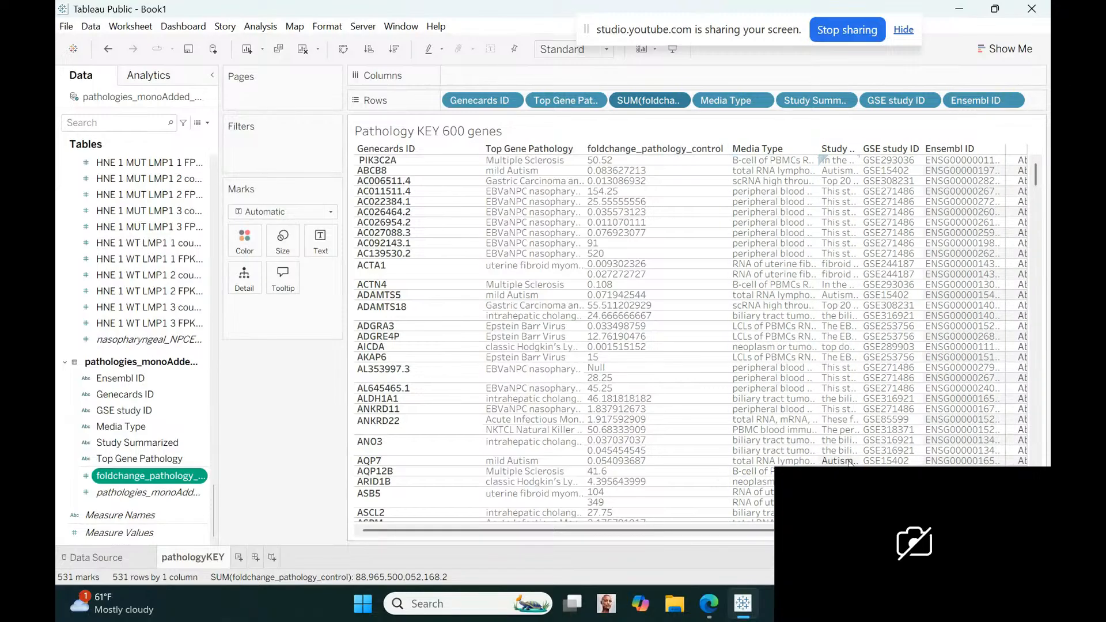
mouse_move(907, 461)
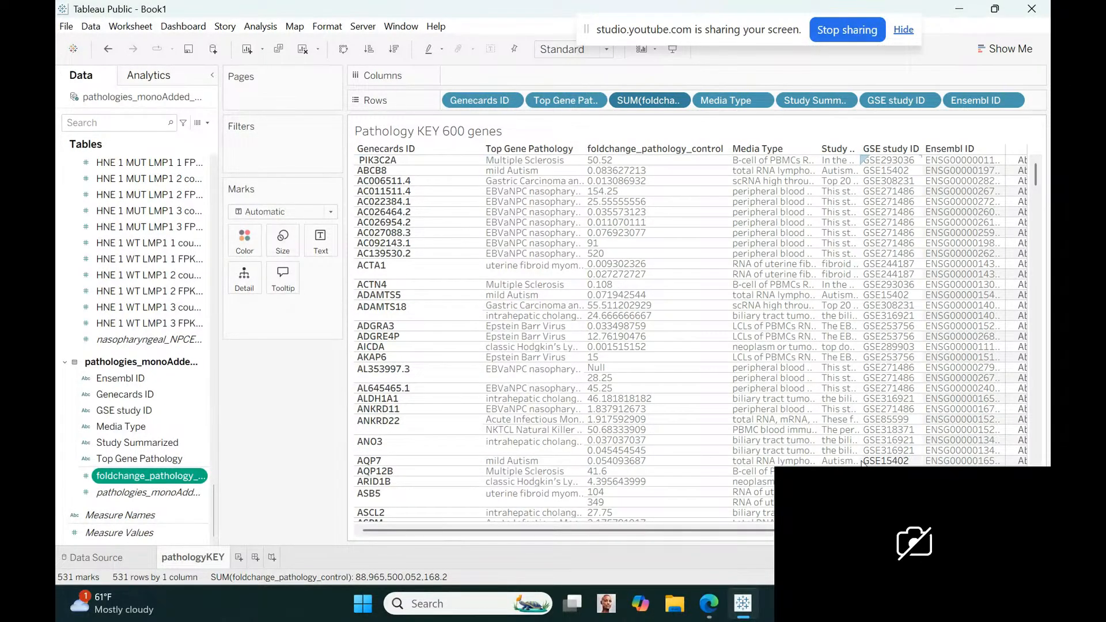
mouse_move(860, 463)
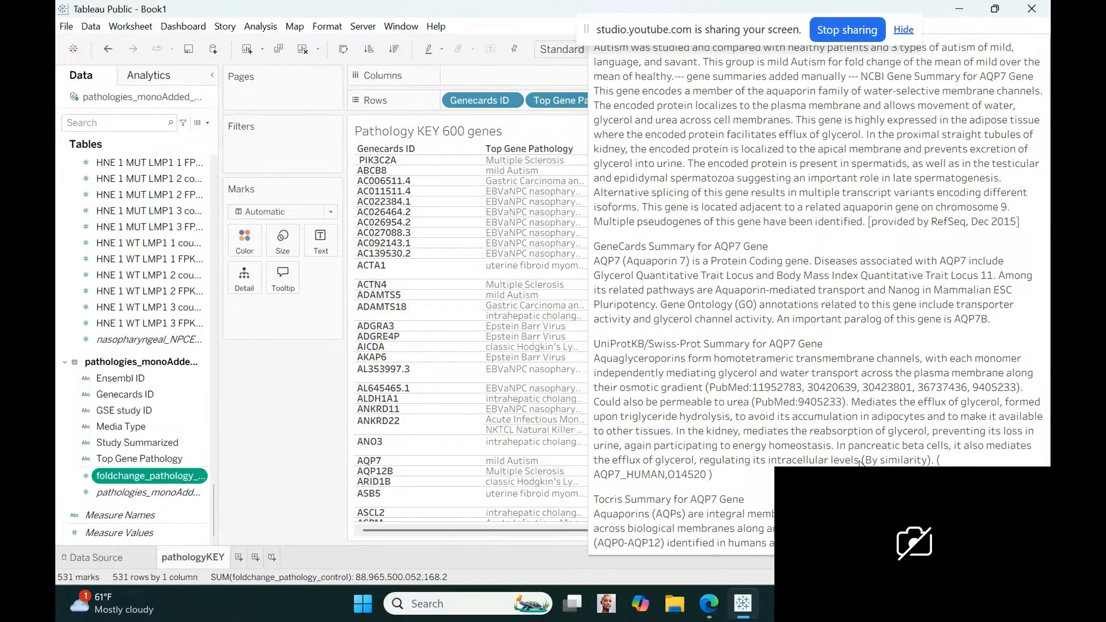
Filter the view to keep only Multiple Sclerosis as Top Gene Pathology, and widen the Study Summarized column
click(533, 475)
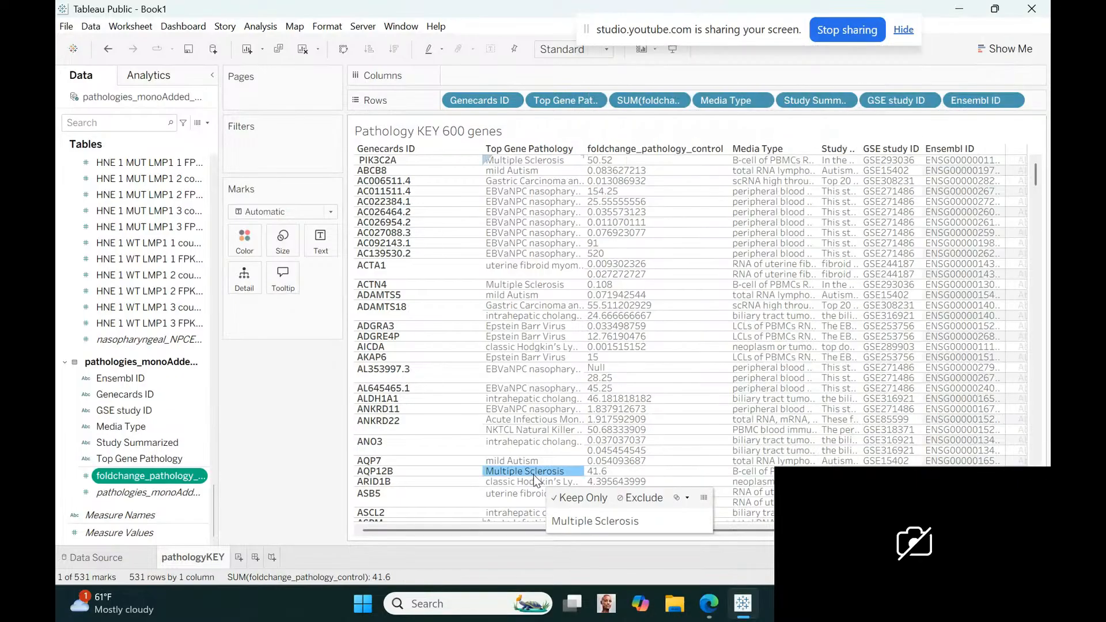
click(581, 497)
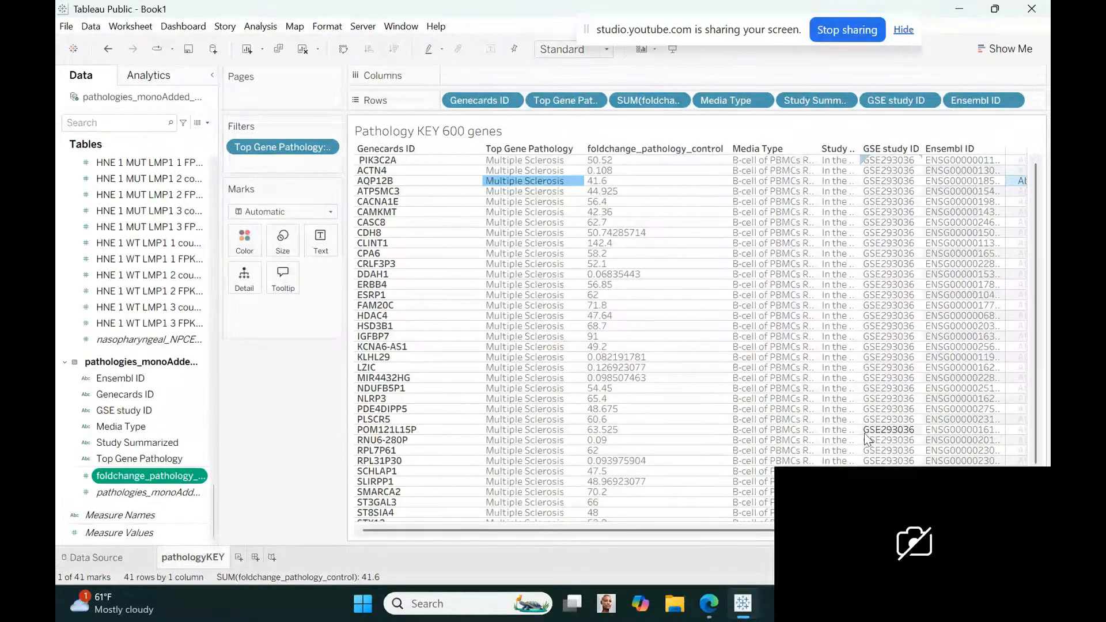
drag(862, 441, 963, 438)
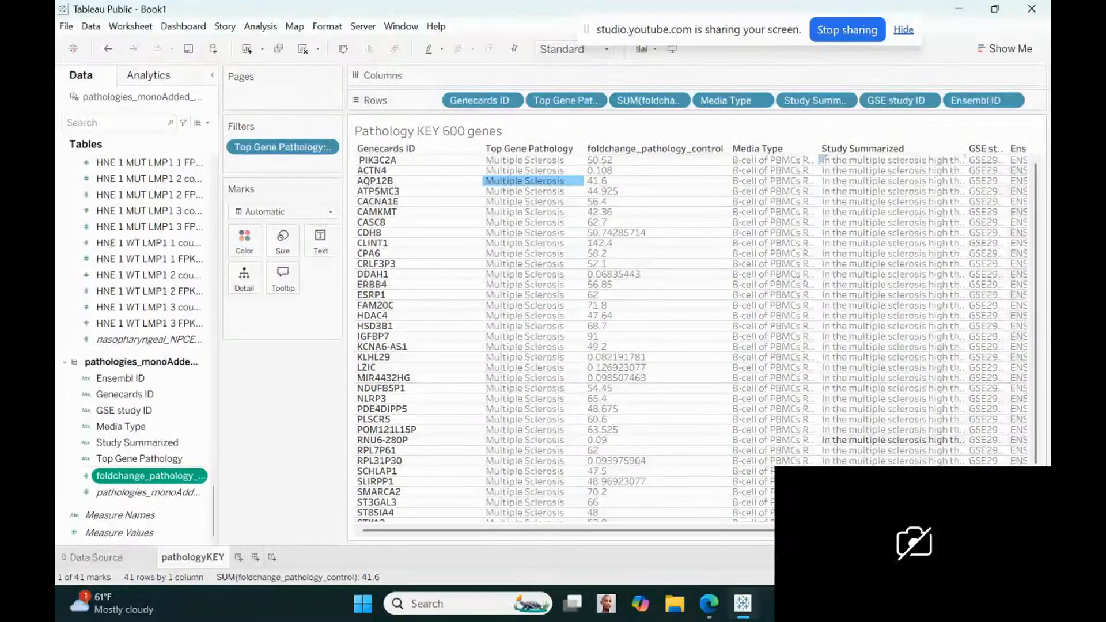
Resize the GSE study ID column to fit its header and widen the Ensembl ID column to show complete IDs
scroll(956, 439, right, 2)
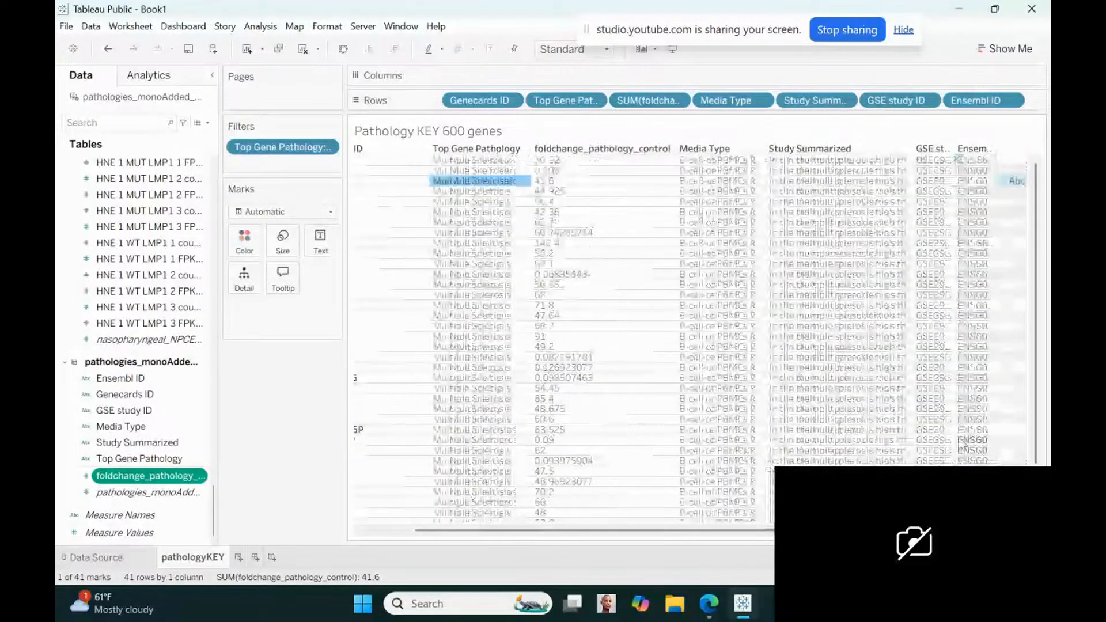
drag(953, 439, 1034, 439)
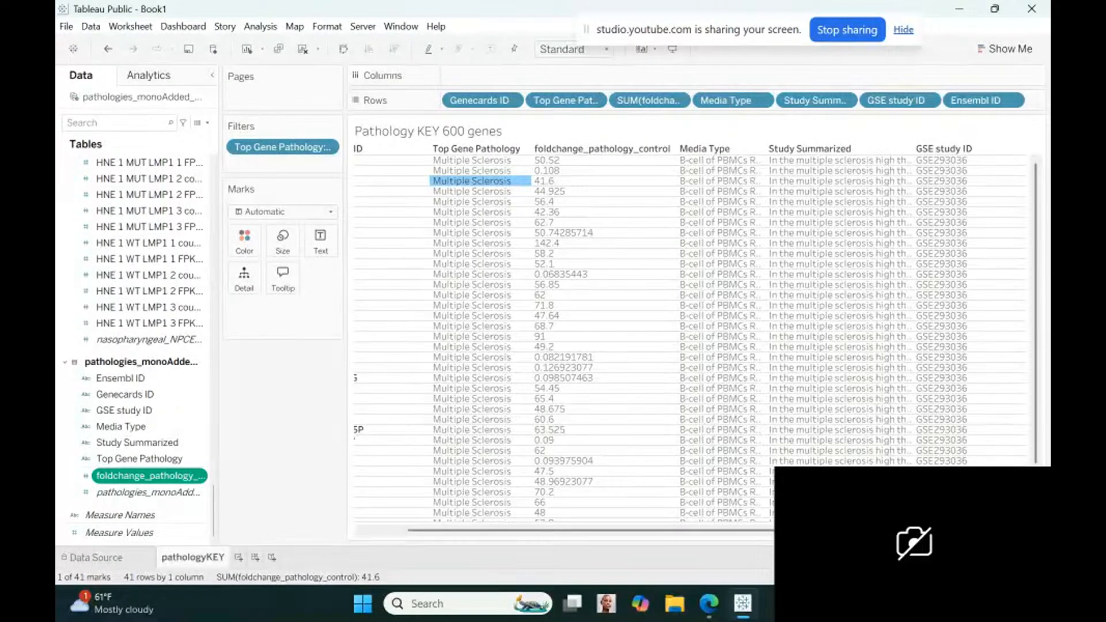
scroll(957, 403, right, 3)
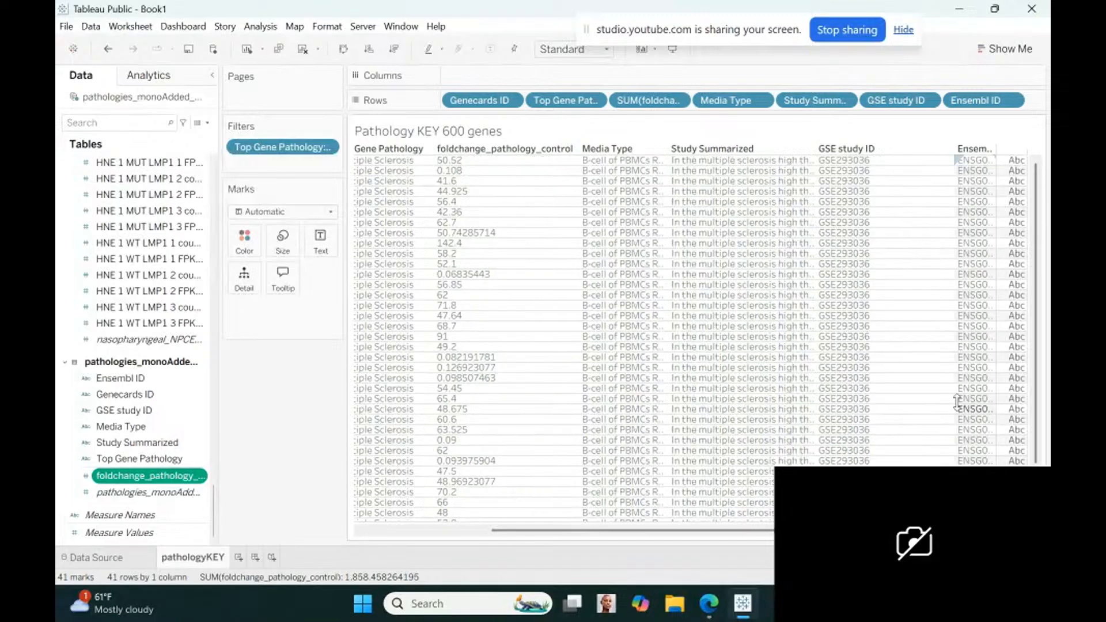
drag(957, 403, 897, 397)
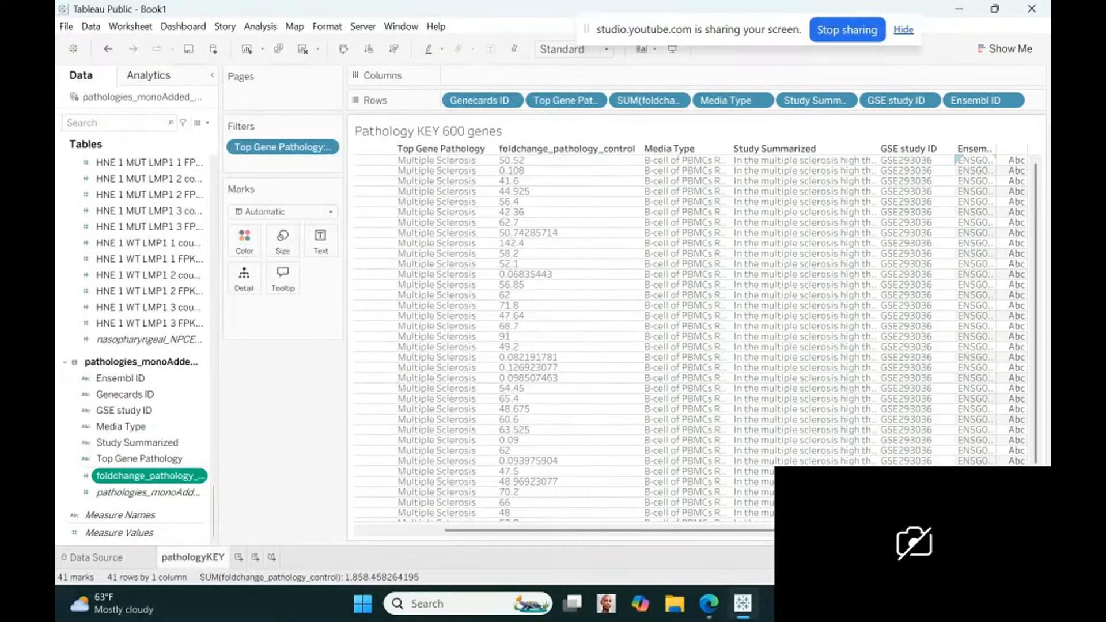
drag(996, 461, 1044, 465)
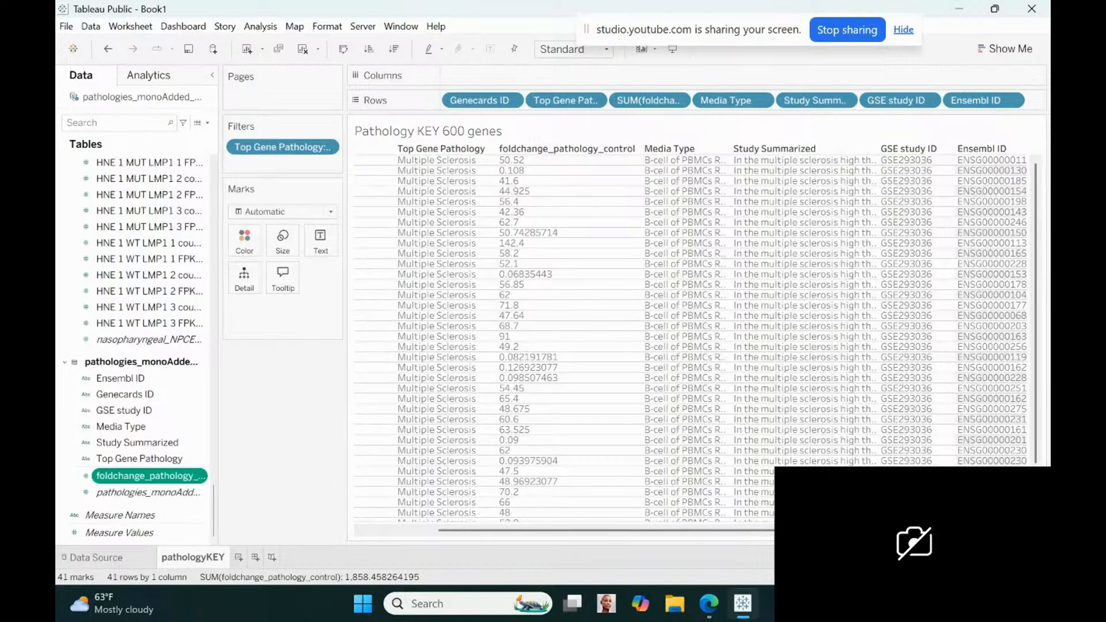
drag(899, 530, 947, 530)
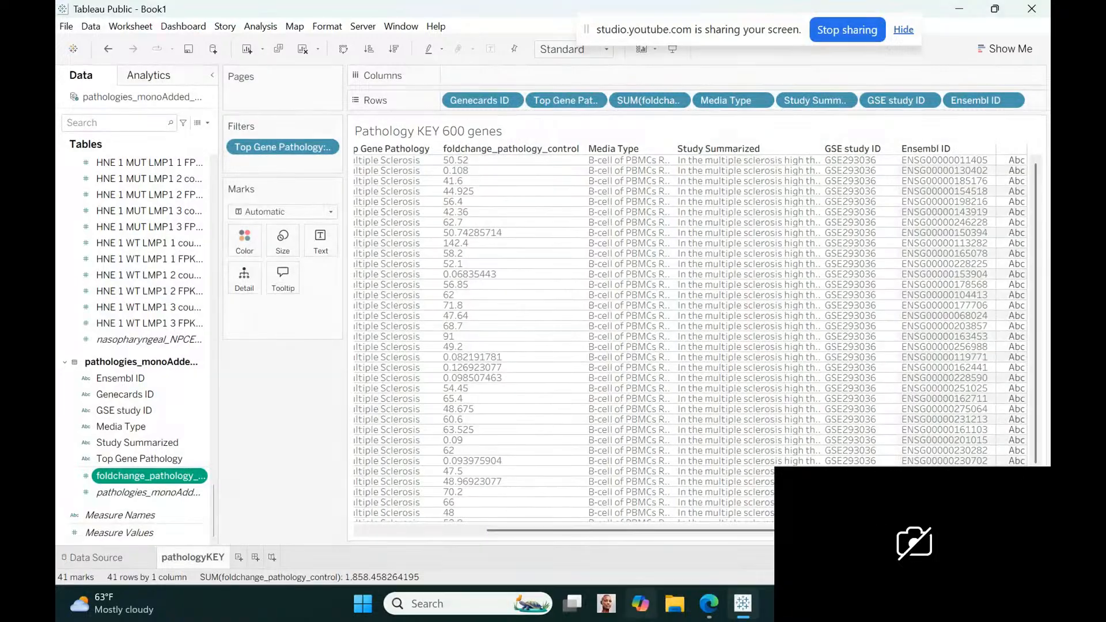
Create a new dashboard and set its minimum size to 1820 px wide by 1360 px high
click(255, 556)
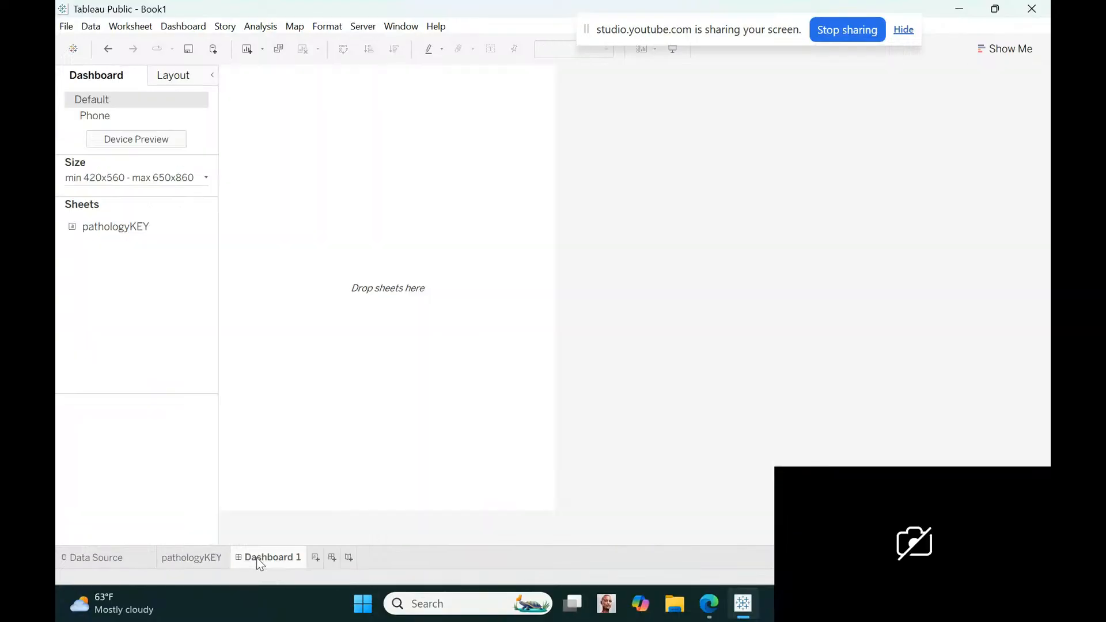
click(206, 178)
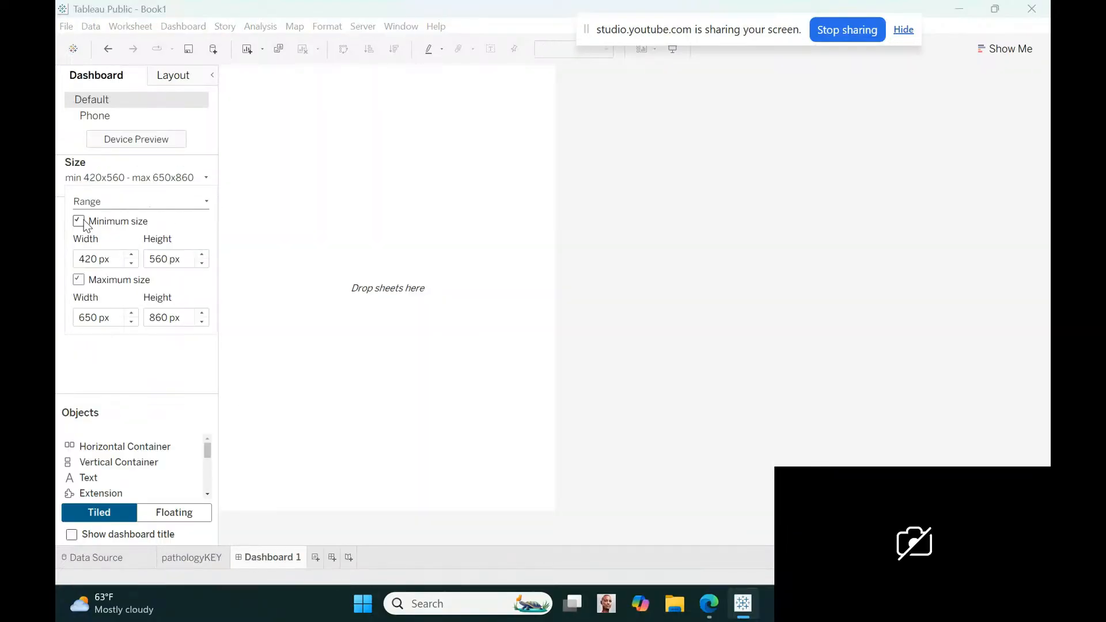
drag(132, 256, 132, 255)
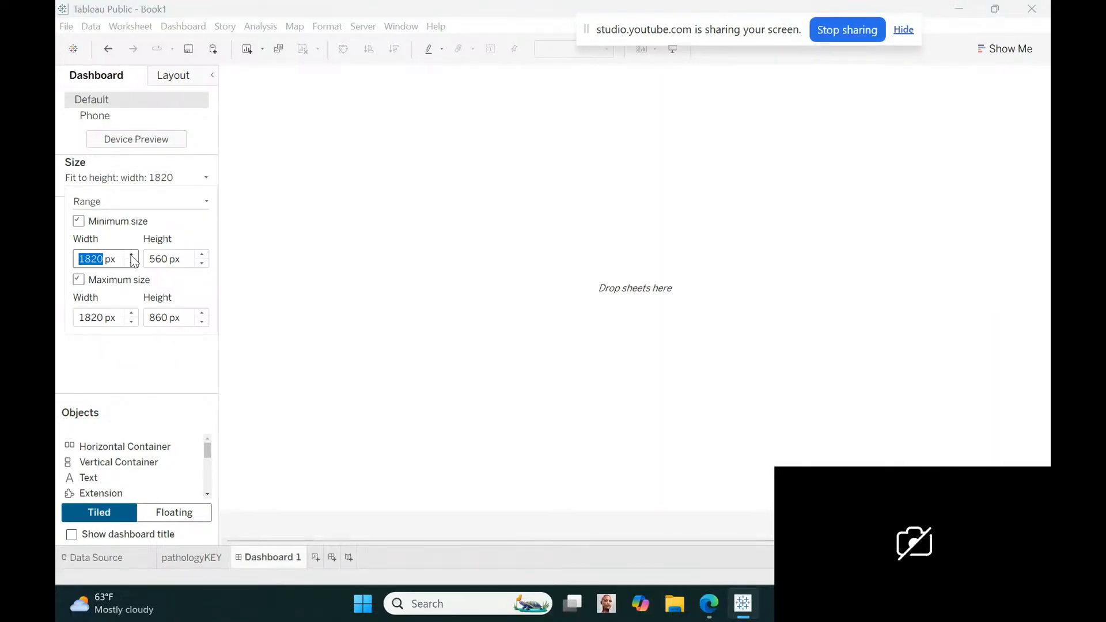
drag(201, 257, 203, 258)
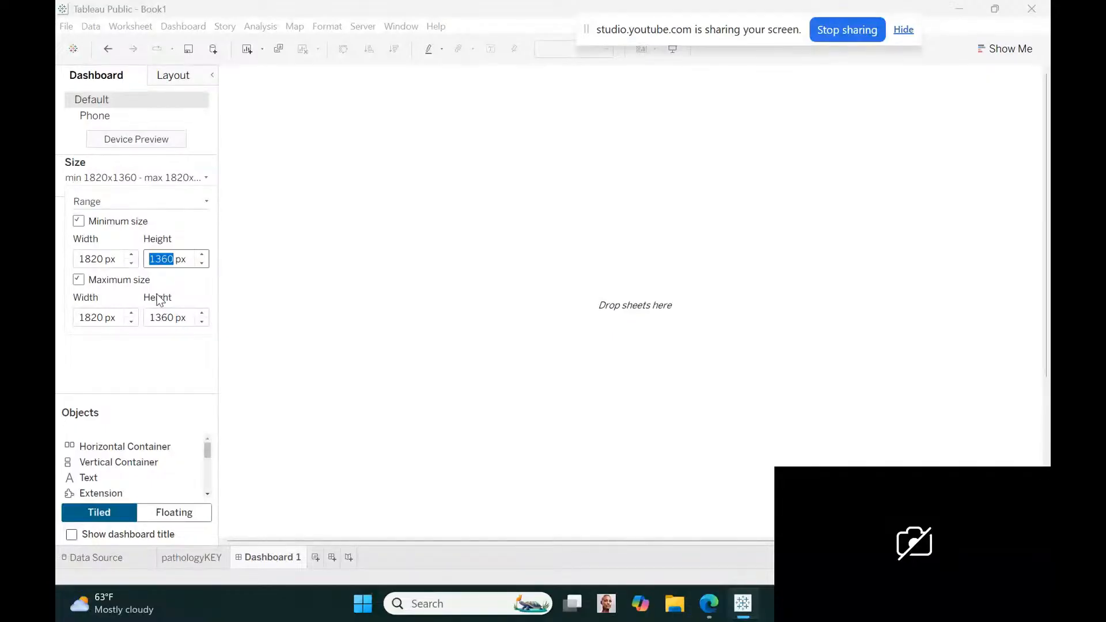
Add the pathologyKEY sheet to the dashboard and make it a floating object
click(192, 356)
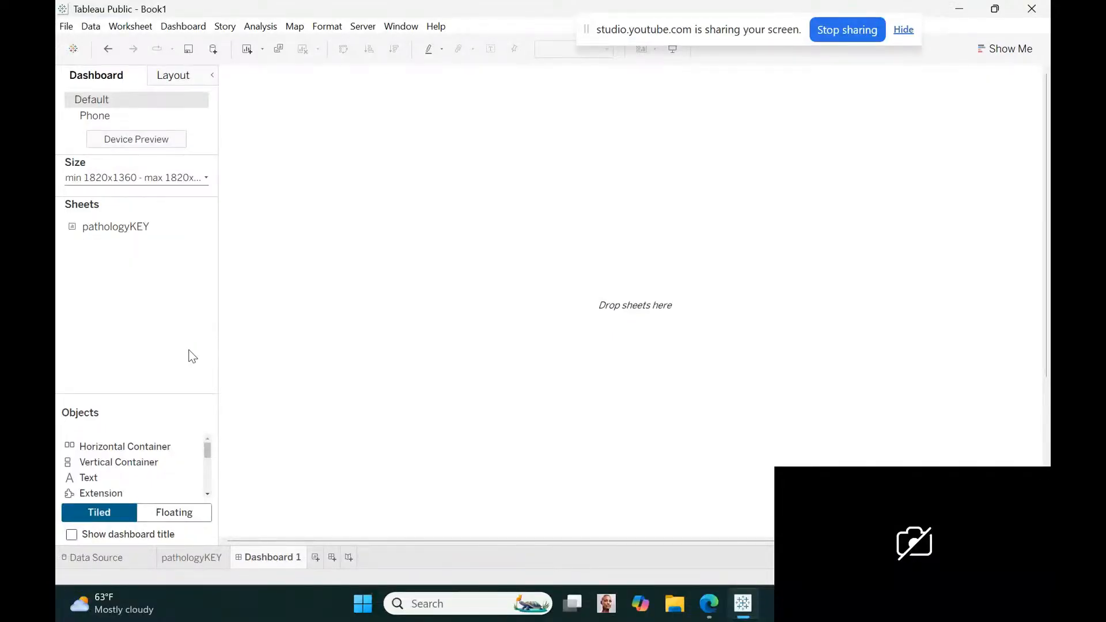
drag(122, 229, 405, 187)
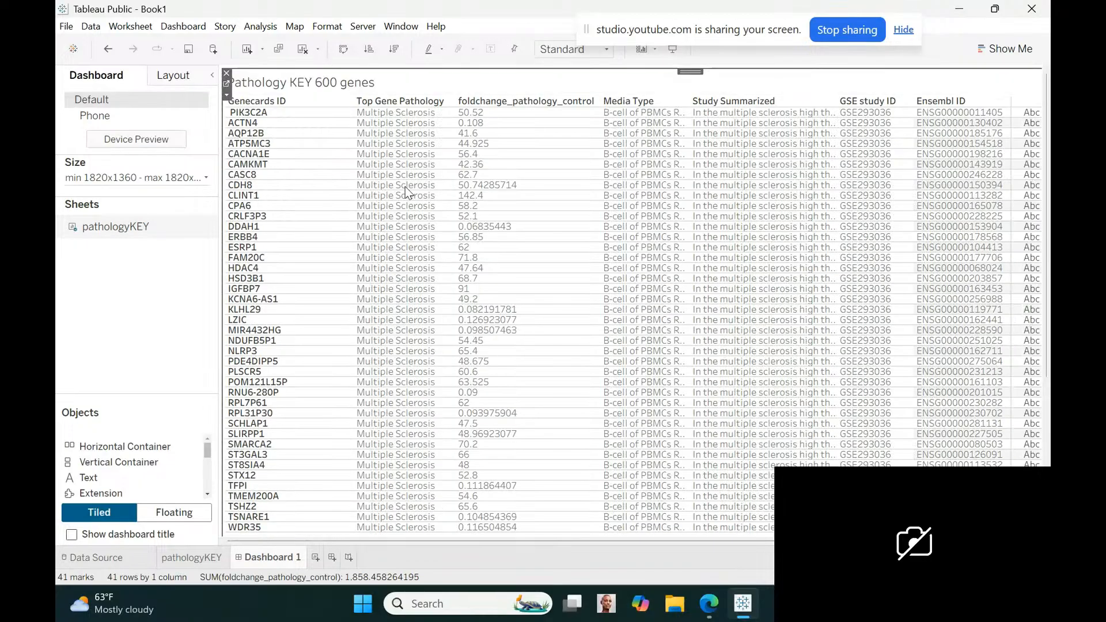
click(226, 95)
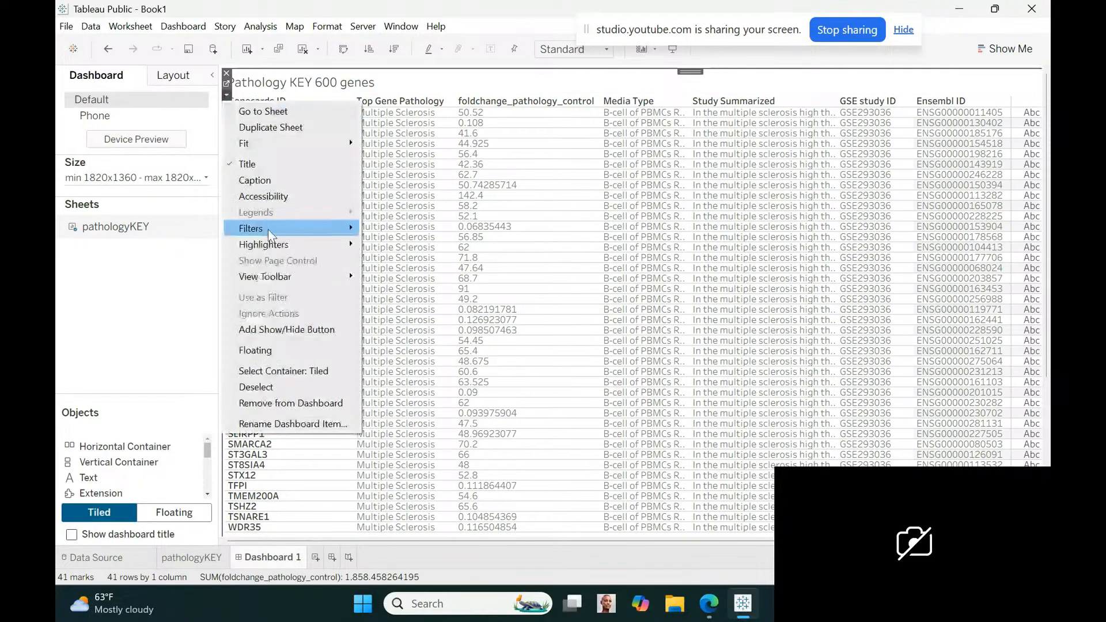
click(261, 351)
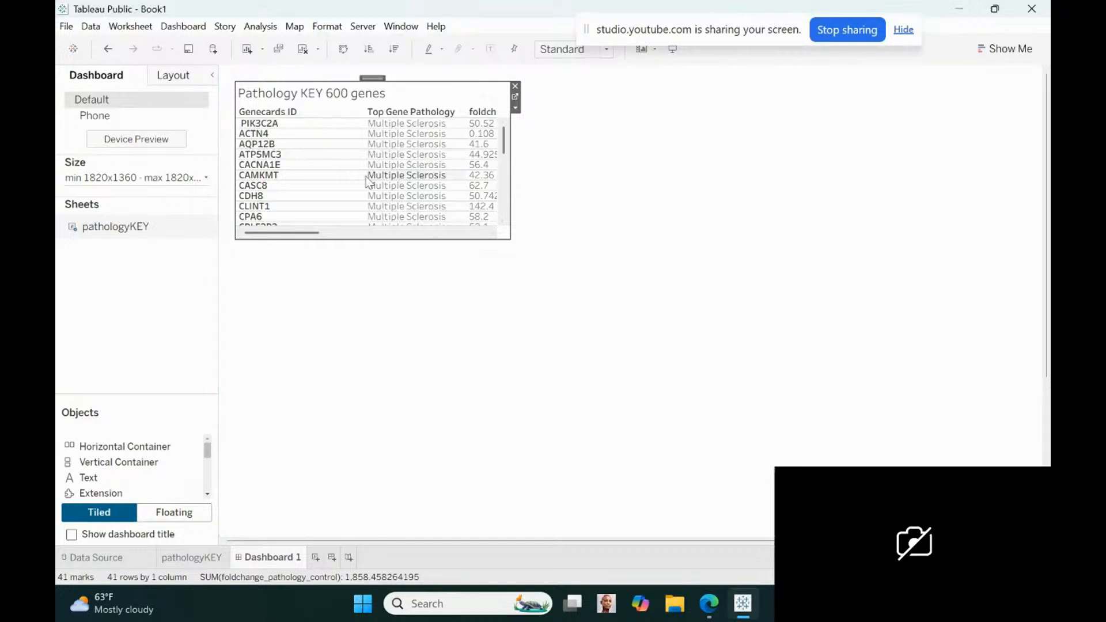
Narrow the Genecards ID column and resize the floating pathologyKEY table to end partway through the foldchange_pathology_control column
drag(360, 175, 306, 174)
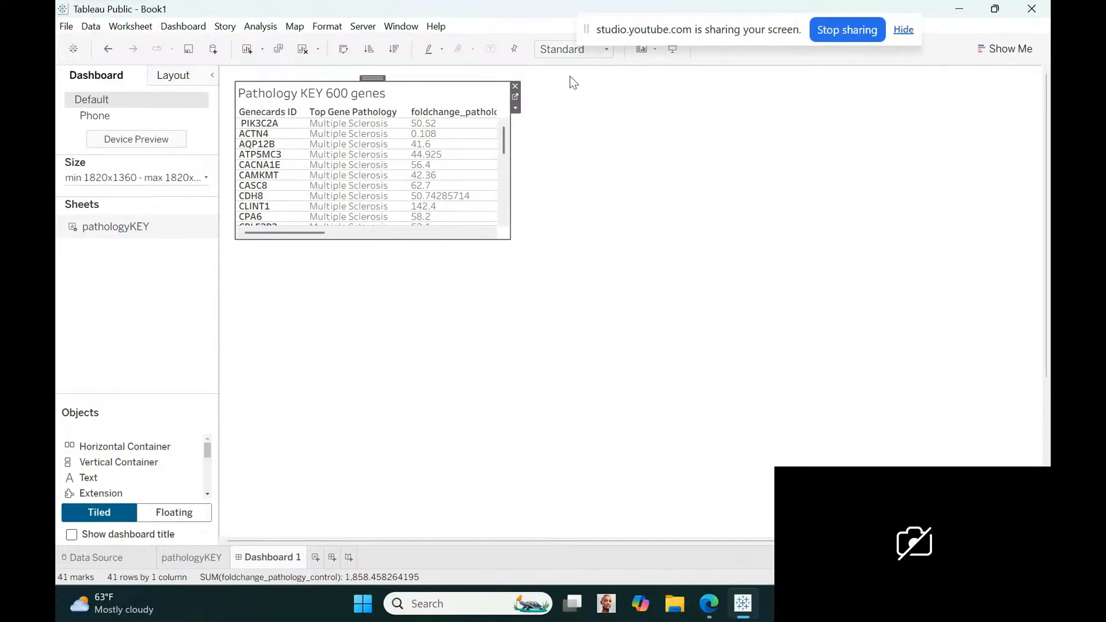
drag(510, 169, 634, 160)
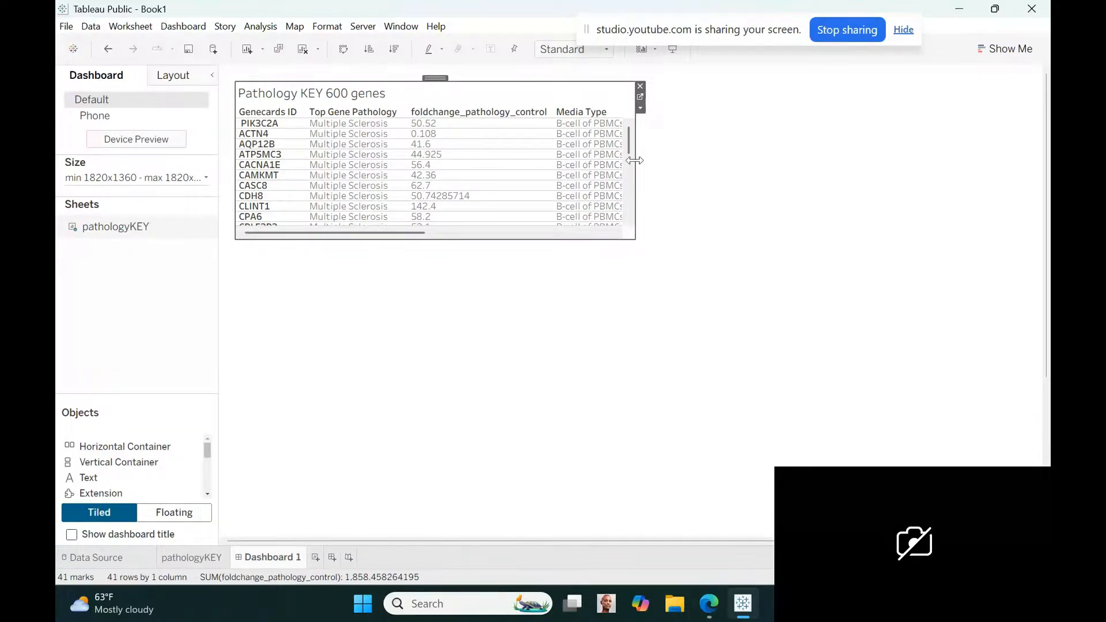
drag(634, 161, 472, 163)
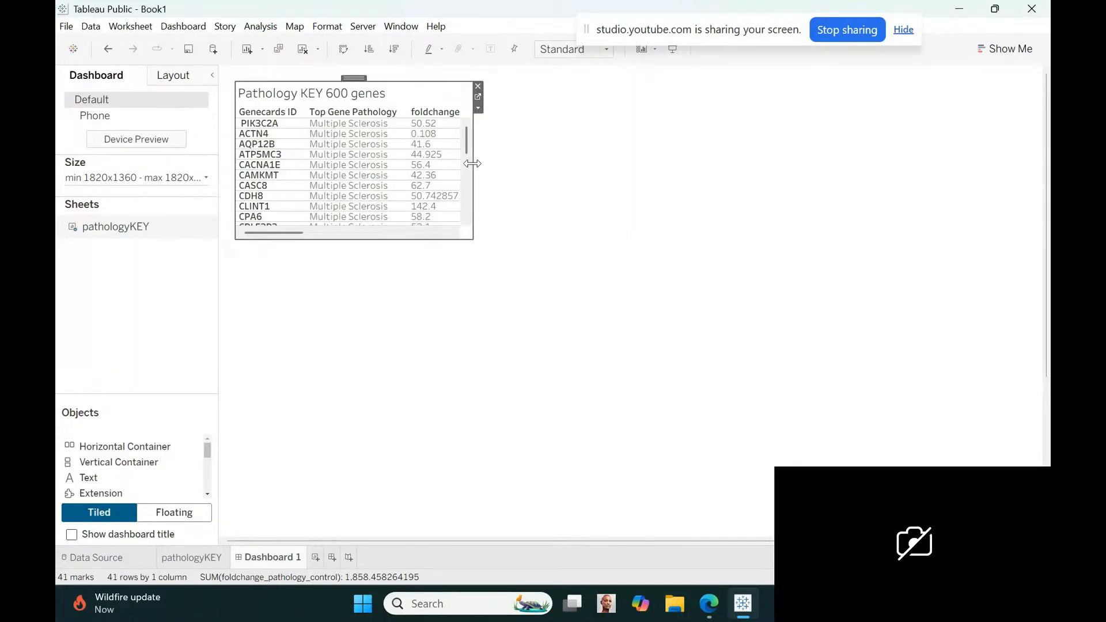
Rename the Genecards ID field of the pathologies table to GeneSymbol from the pathologyKEY worksheet
click(190, 556)
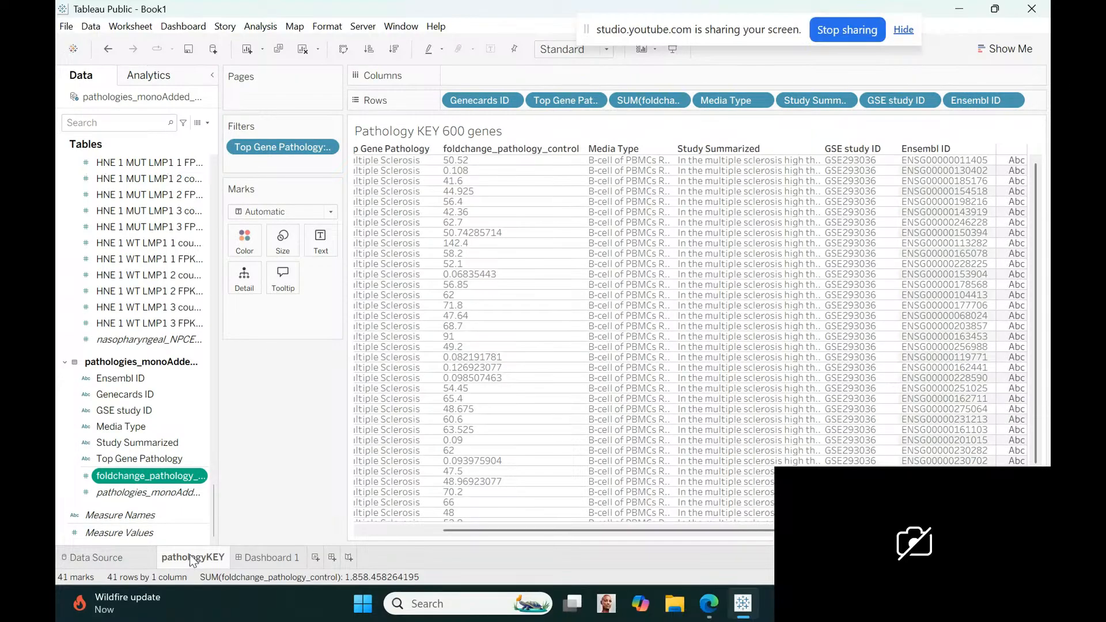
right_click(198, 395)
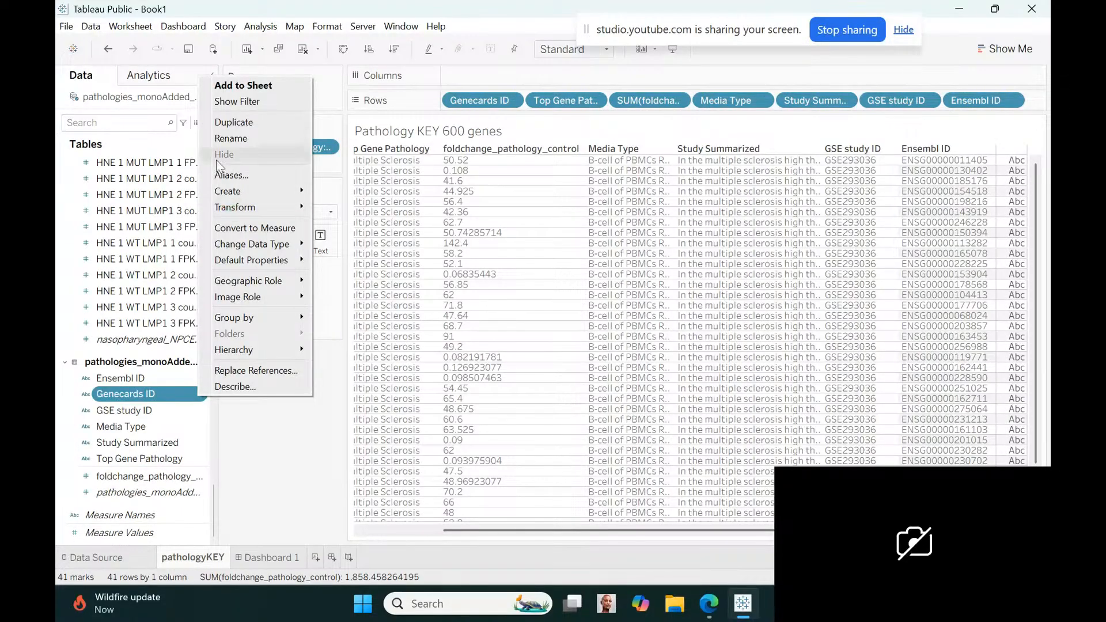
click(223, 141)
text(Ge)
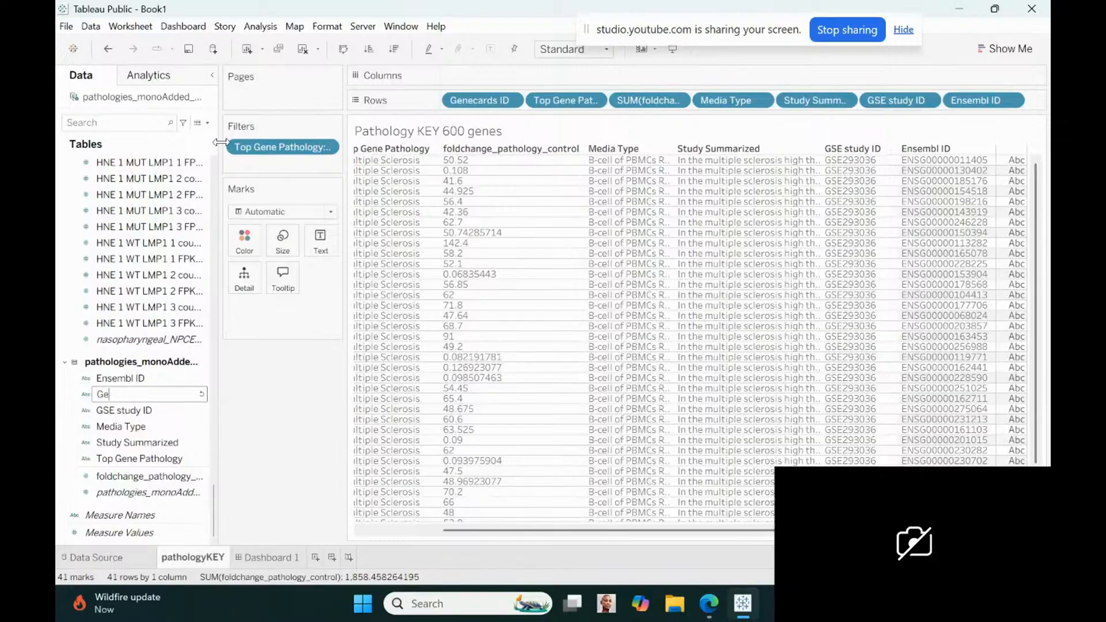
text(neSymbol)
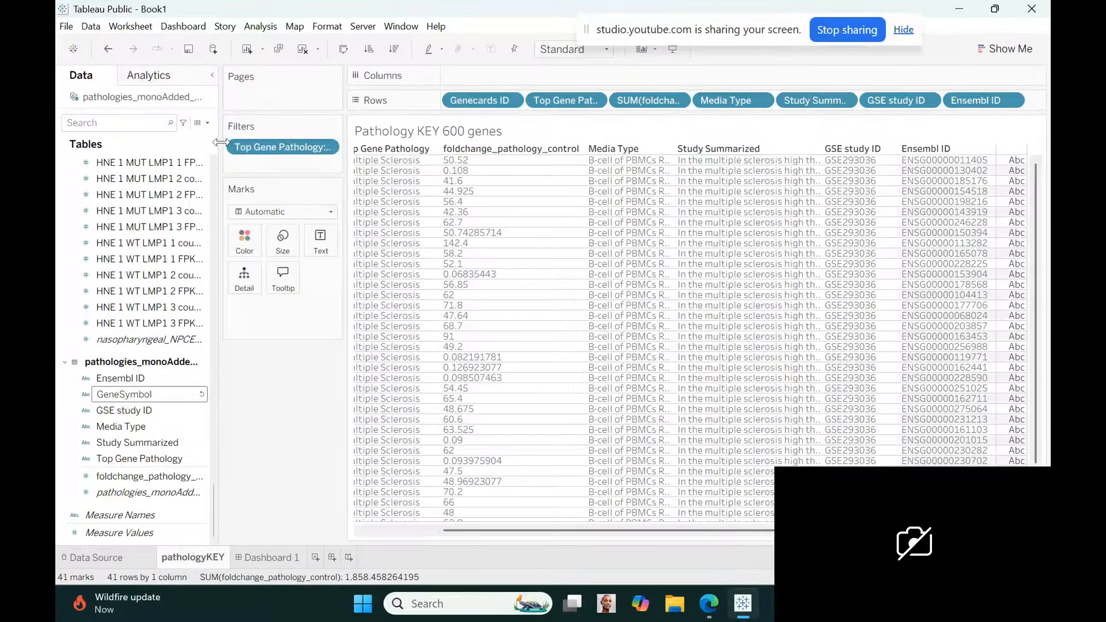
key(Return)
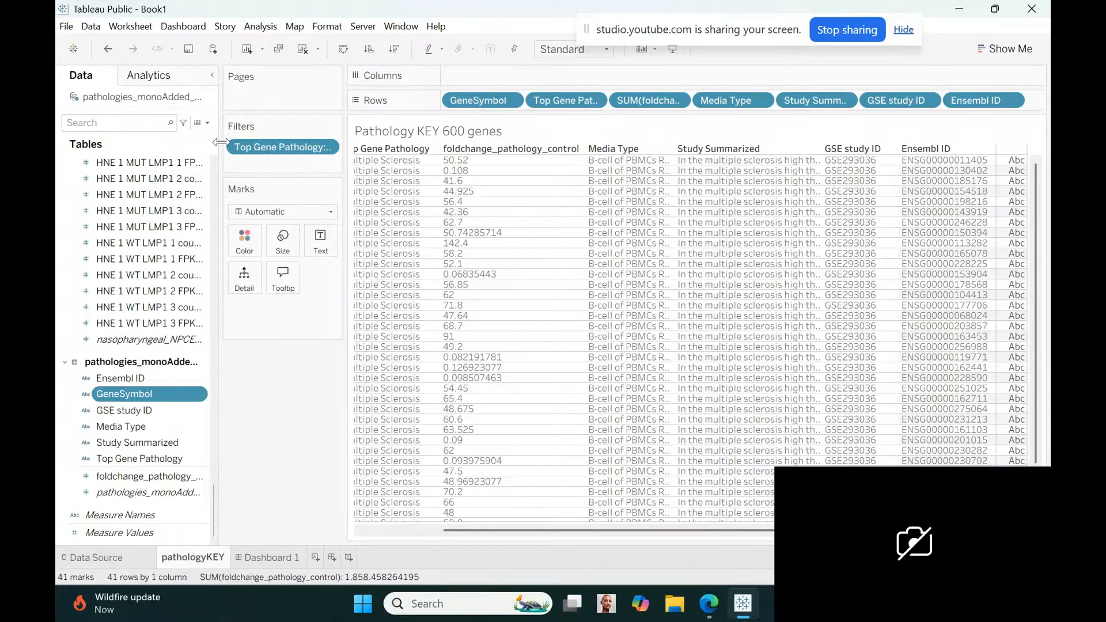
Rename the dashboard as GIT_EBV_dashboard
click(268, 557)
double_click(268, 557)
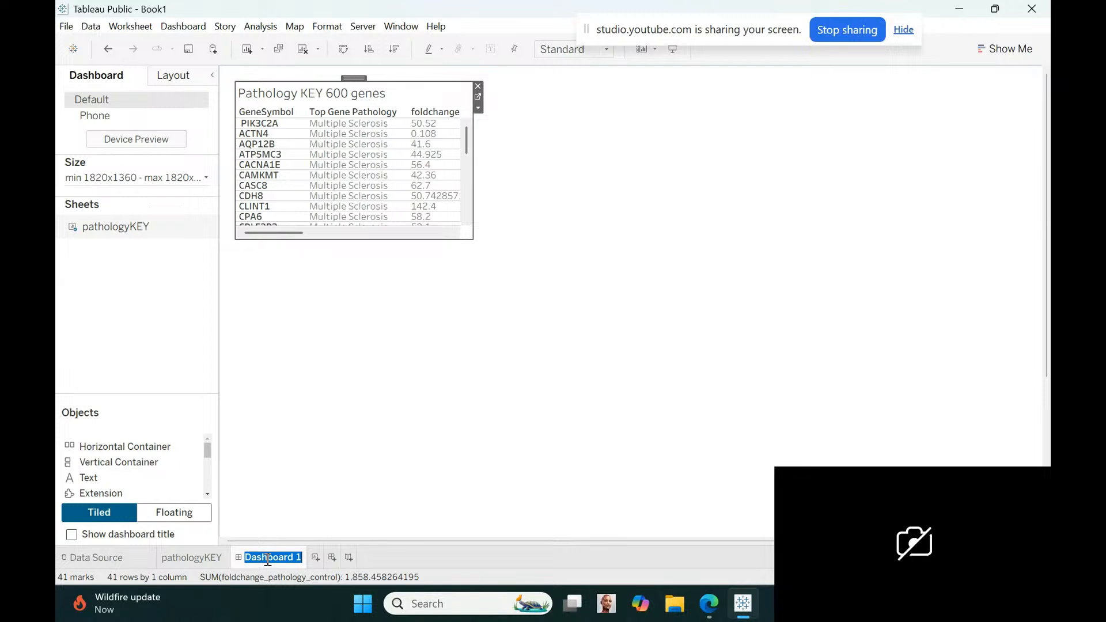
text(GIT)
text(_EBV_)
text(p)
text(ashboard)
key(Return)
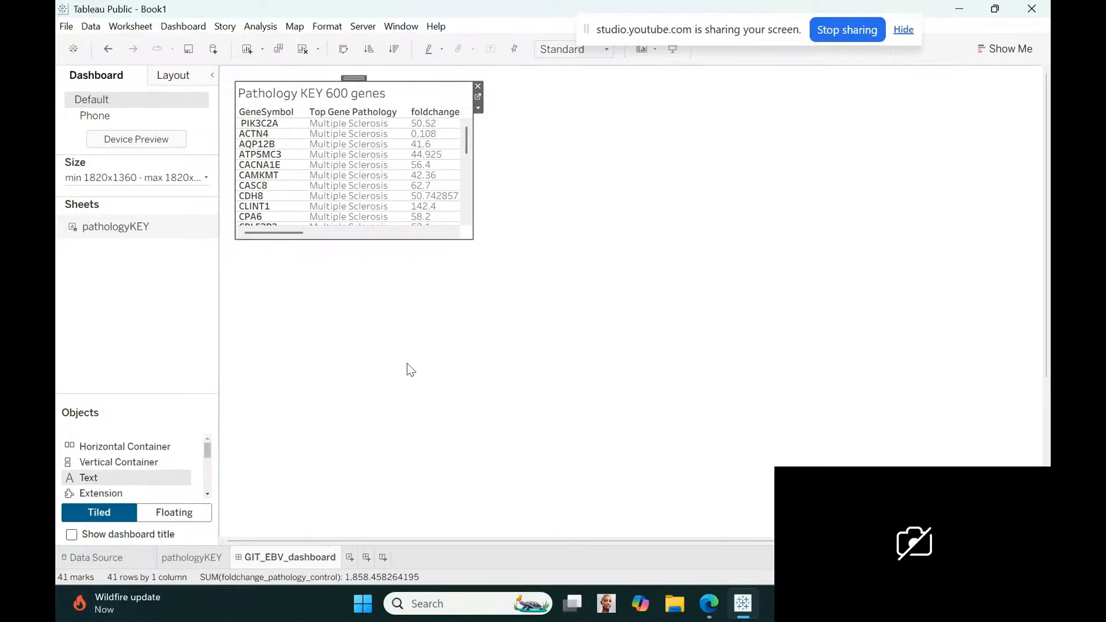
Add a dashboard text object reading "Epstein-Barr Virus (EBV) Associated Gastrointestinal Tract (GIT) Pathologies"
drag(410, 369, 411, 370)
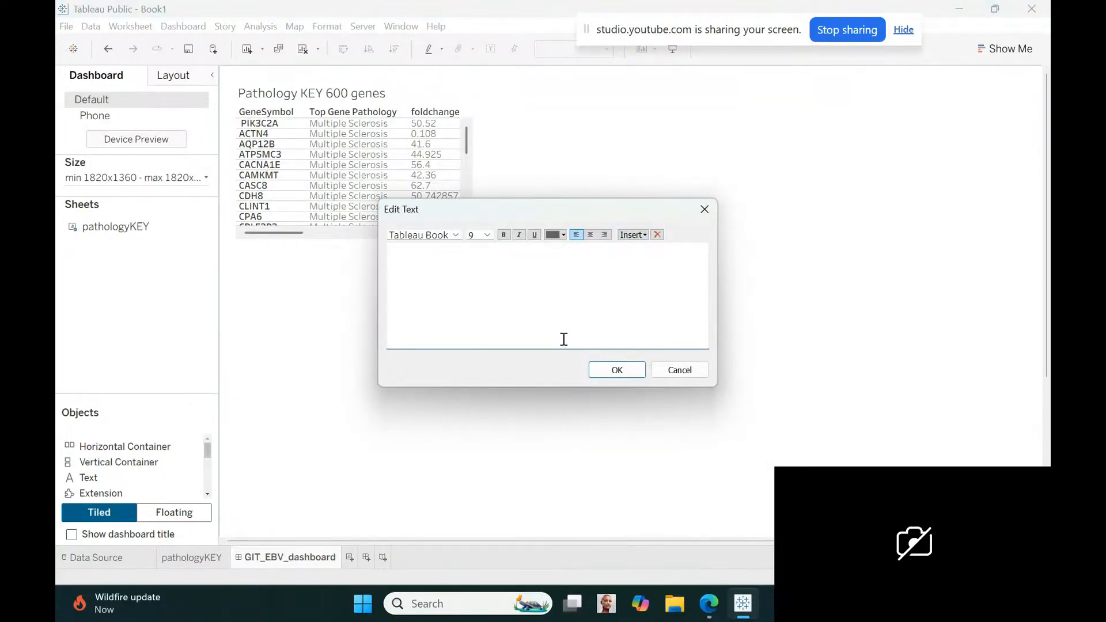
text(Epstein-Barr Virus (EBV) Associated Gastrointestinal Tract (GIT)
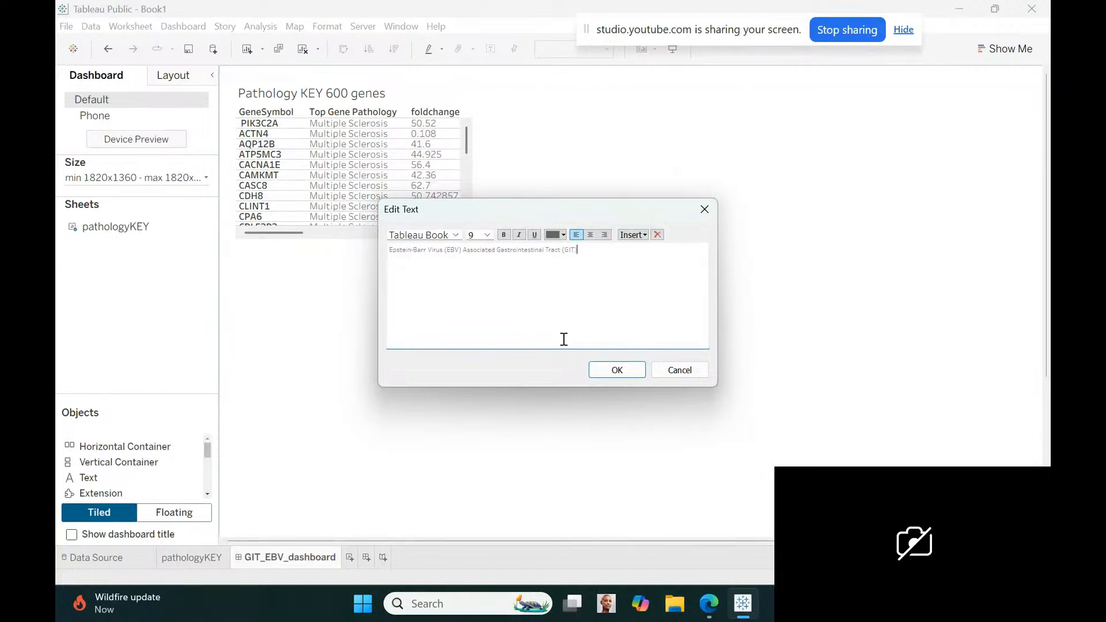
text() Pathologies)
Set the whole Epstein-Barr Virus heading text to font size 12 and apply it to the dashboard
drag(633, 254, 382, 252)
click(487, 235)
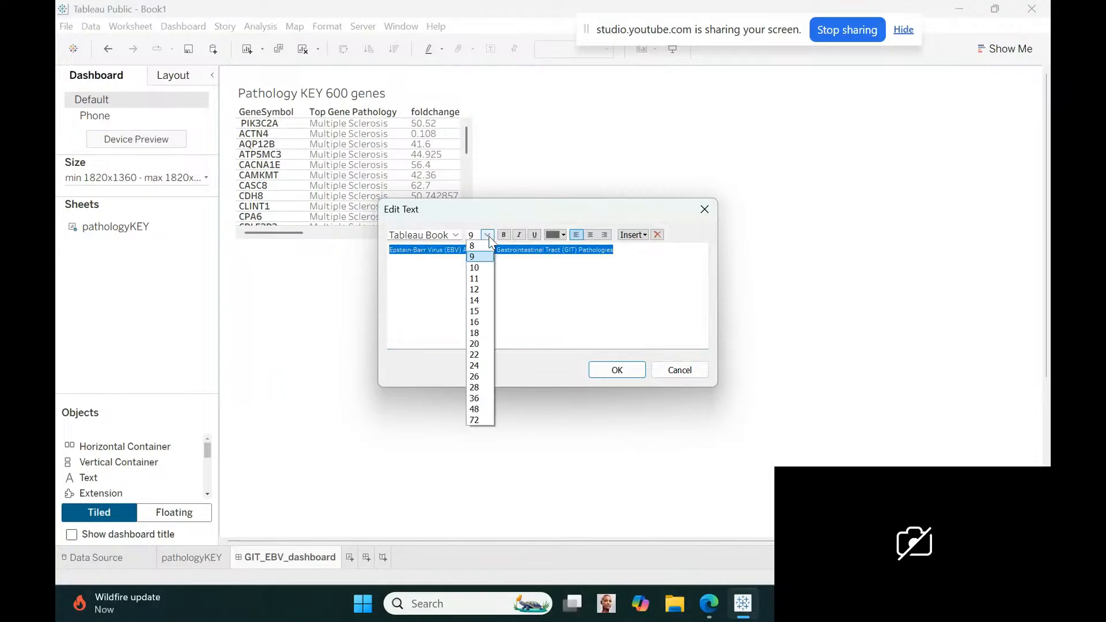
click(481, 290)
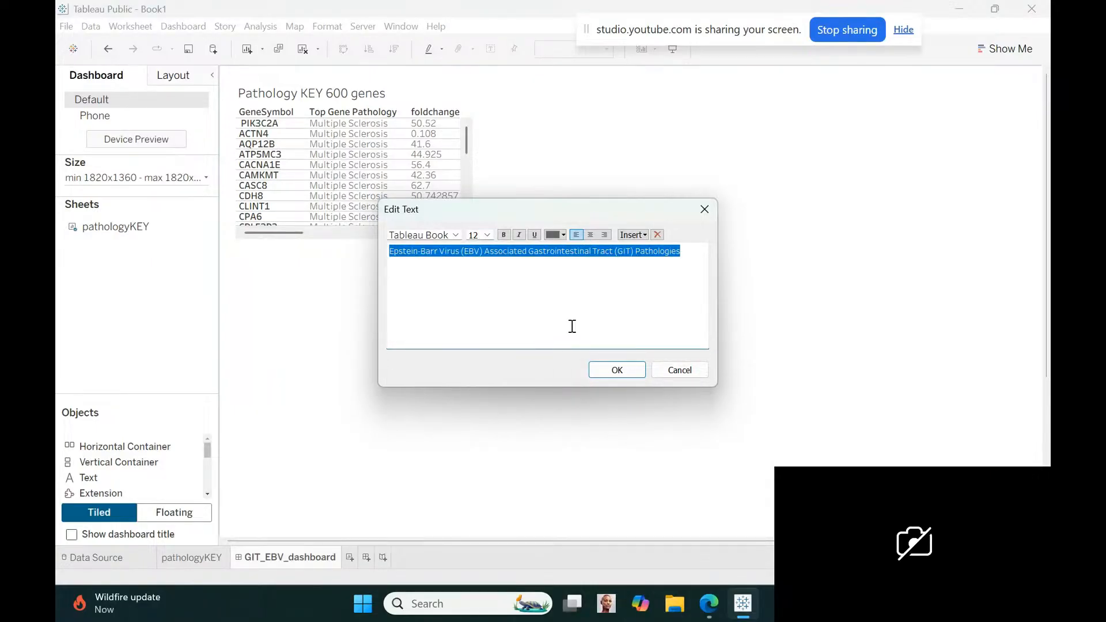
click(617, 370)
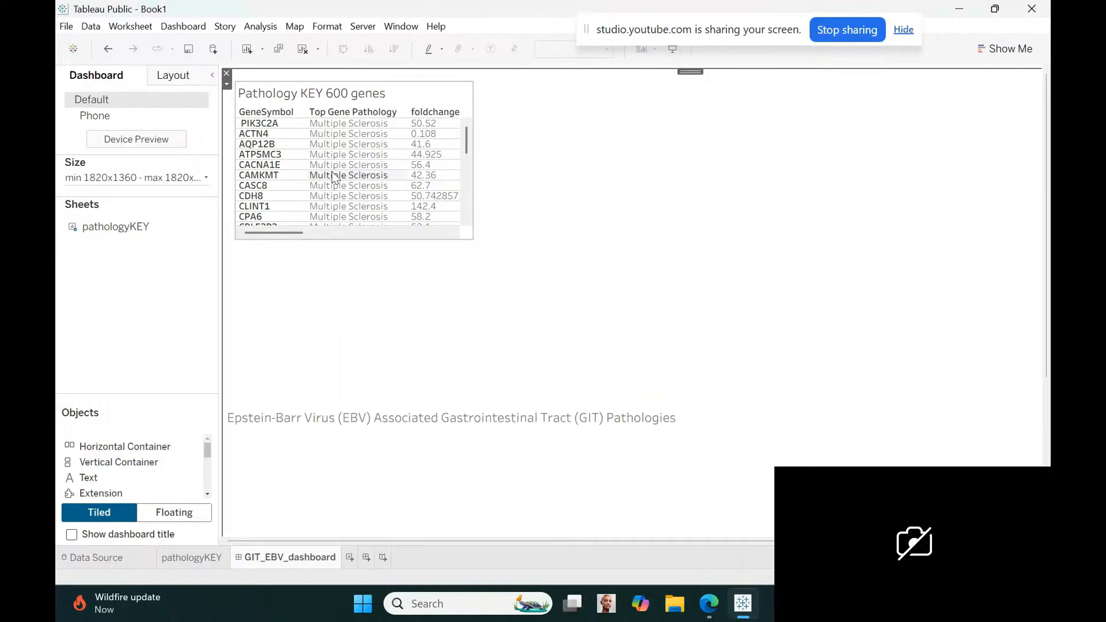
Make the heading text floating, shift the Pathology KEY table down, and place the heading directly above it in the dashboard's upper-left corner
click(228, 85)
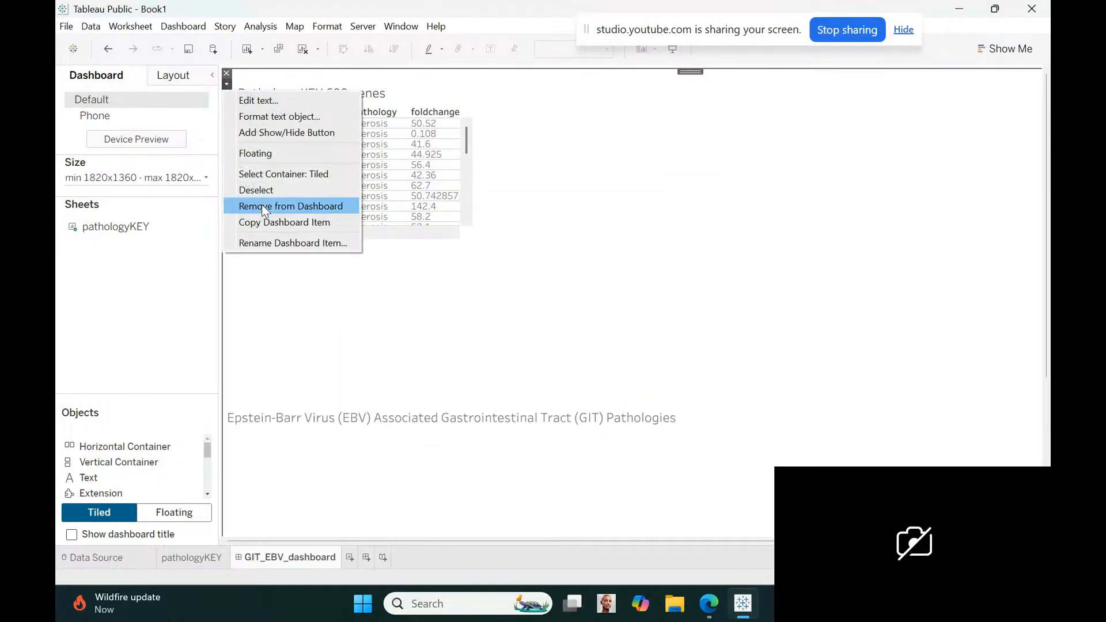
click(252, 154)
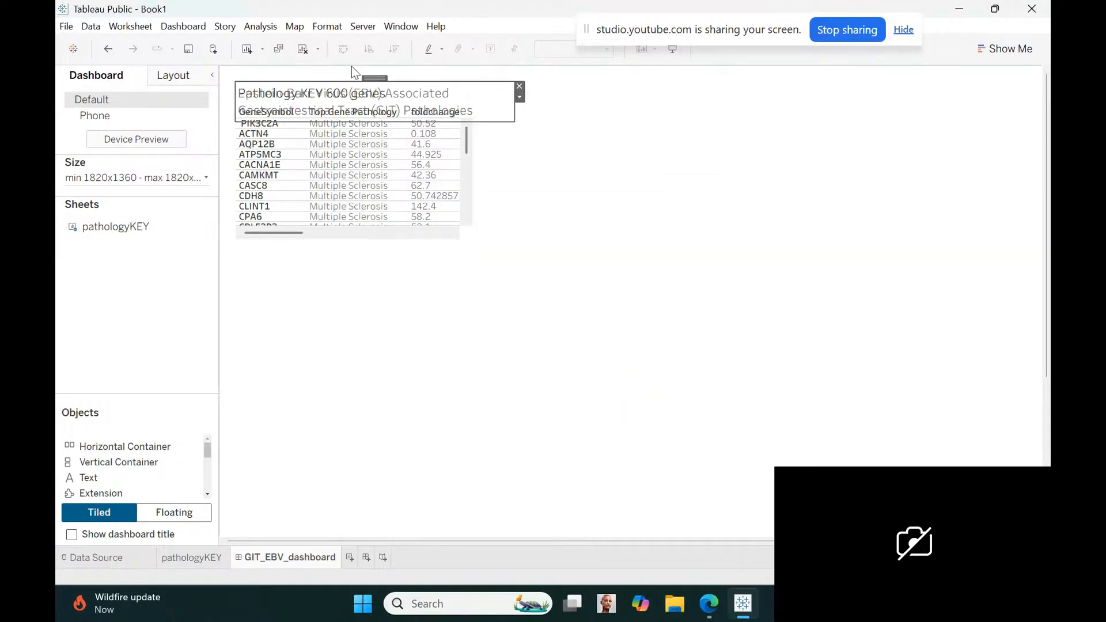
drag(374, 78, 625, 78)
click(400, 98)
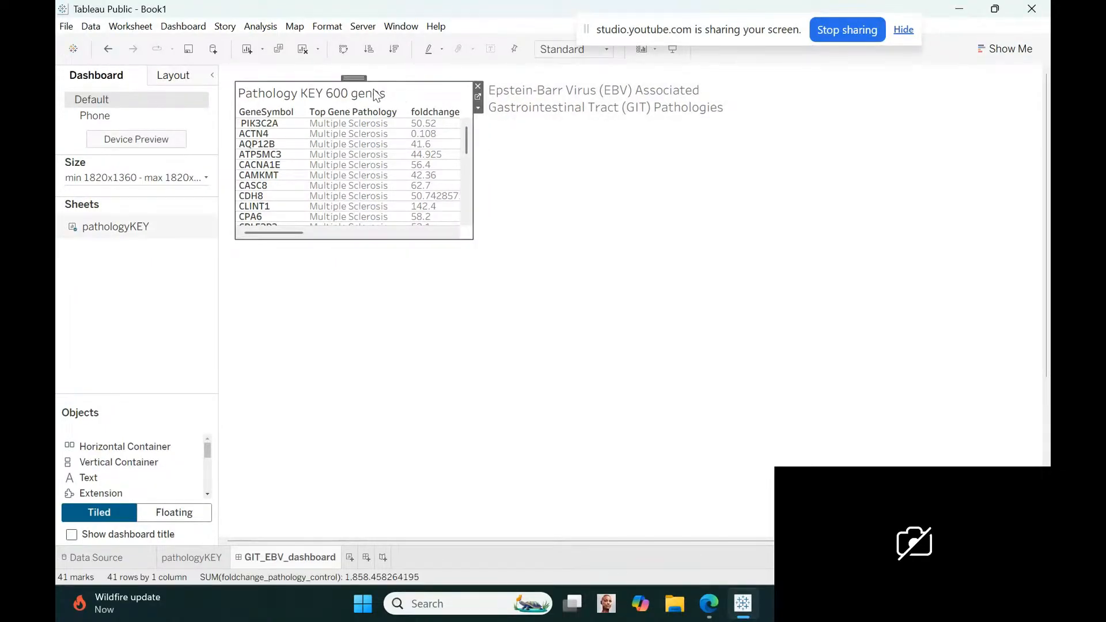
drag(354, 76, 348, 129)
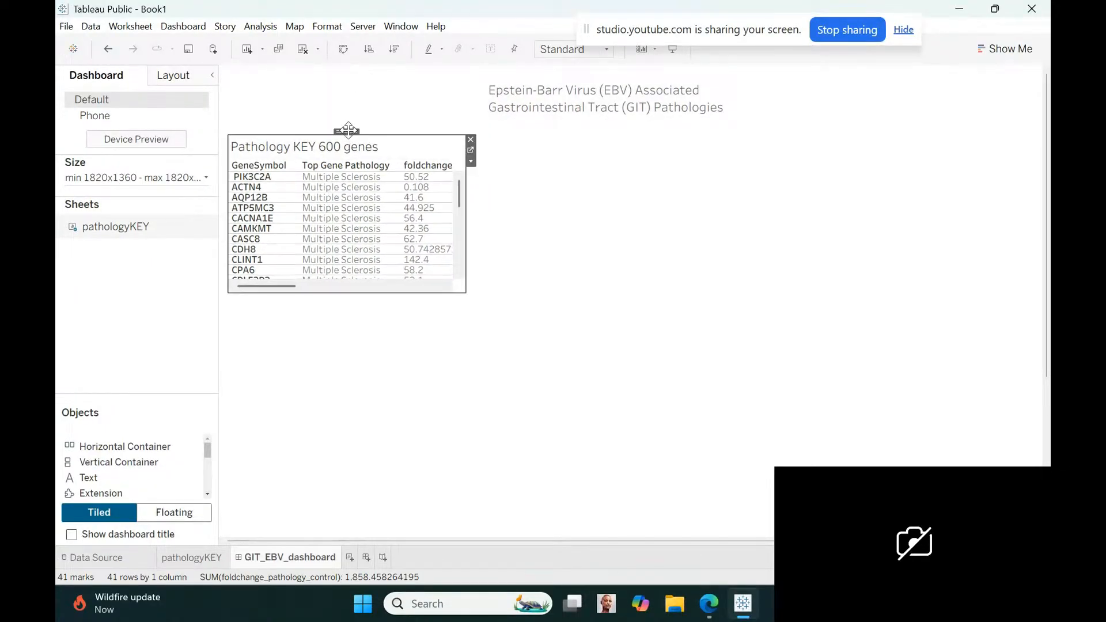
click(594, 81)
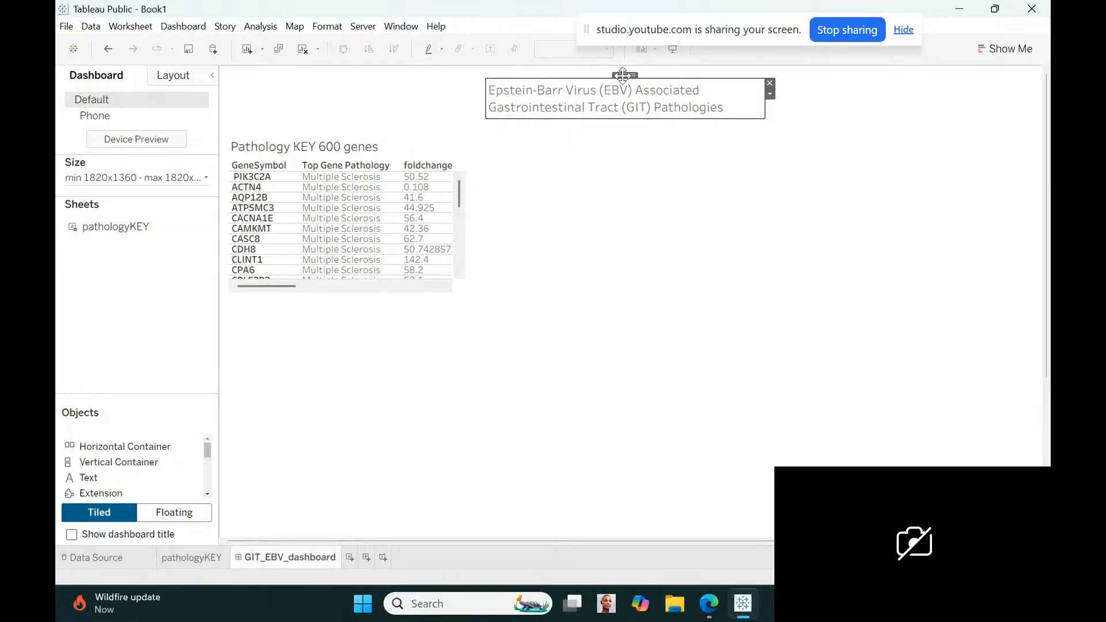
drag(623, 75, 366, 74)
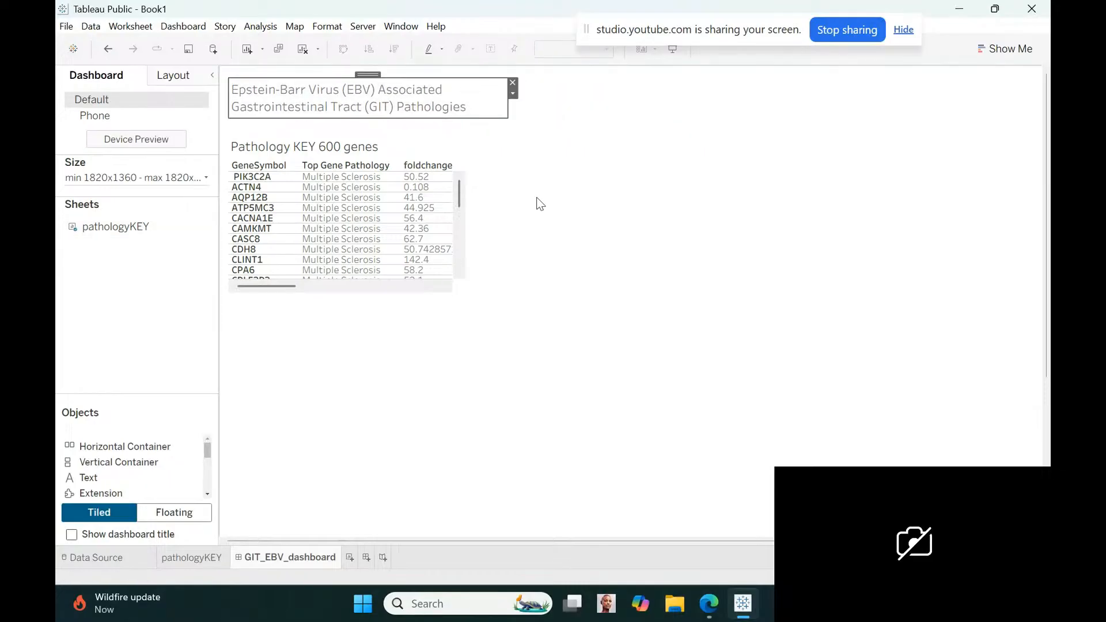
click(594, 247)
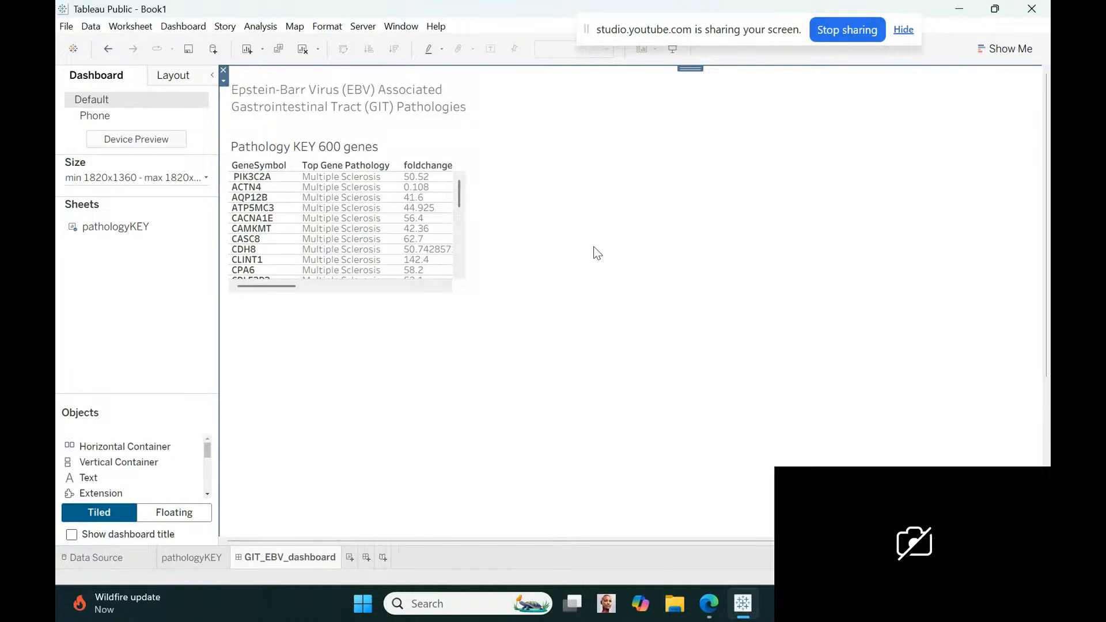
Reduce the "600 genes" part of the Pathology KEY title to font size 8
double_click(361, 153)
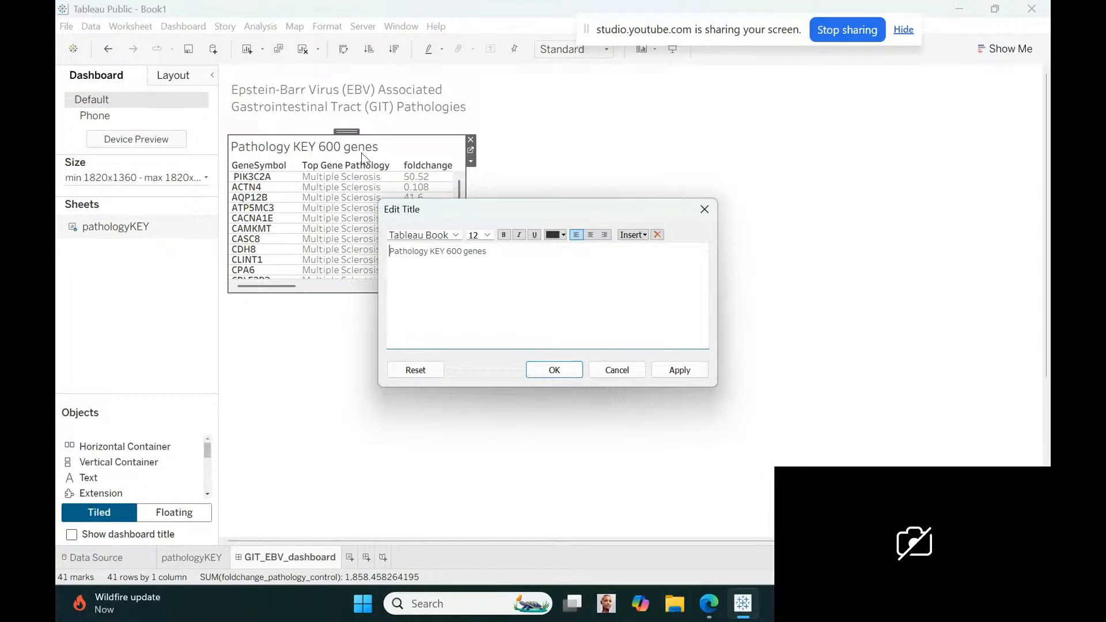
drag(446, 251, 486, 251)
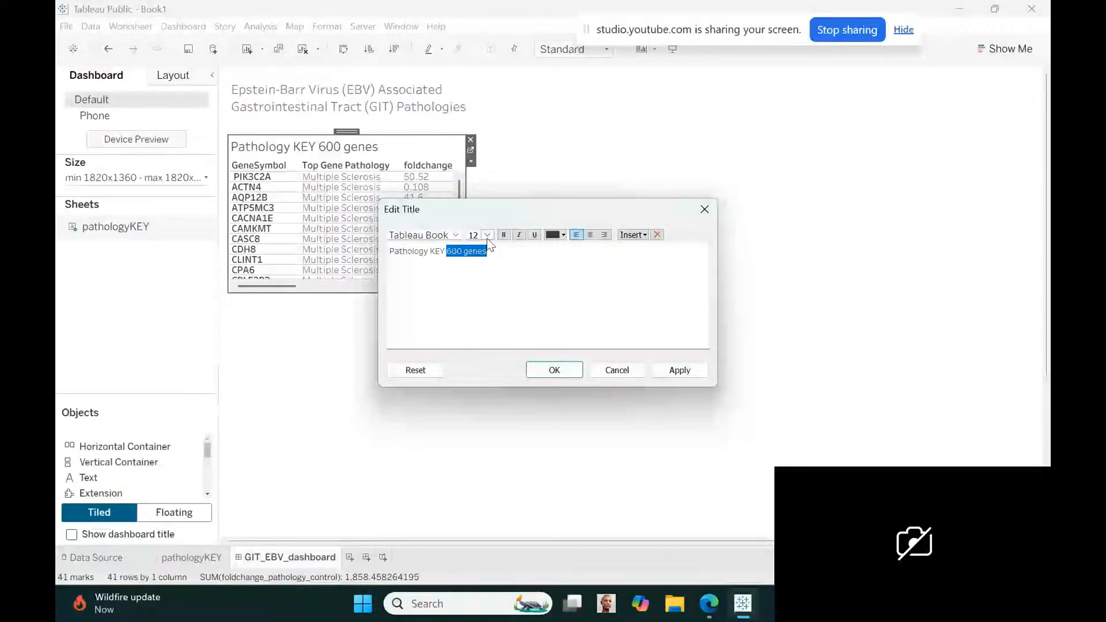
click(487, 235)
click(485, 245)
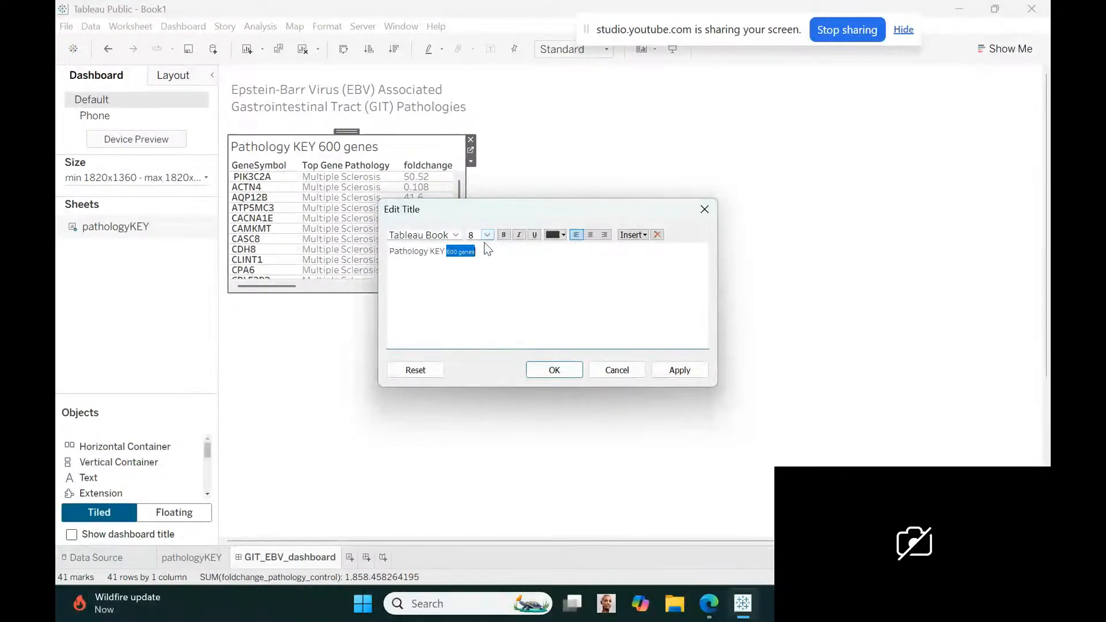
click(554, 370)
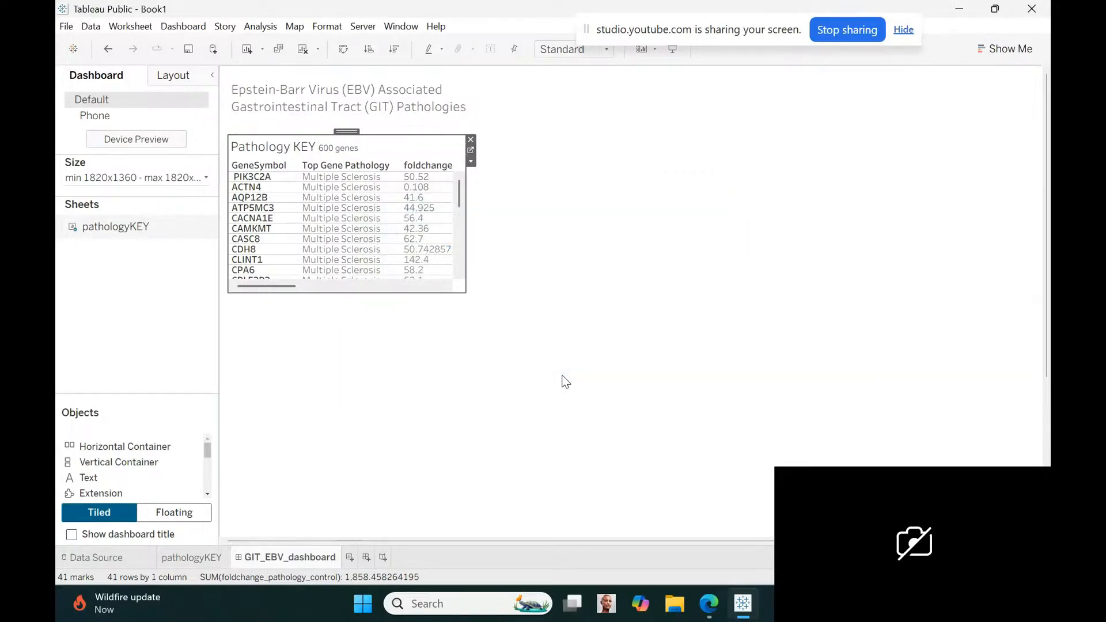
click(566, 381)
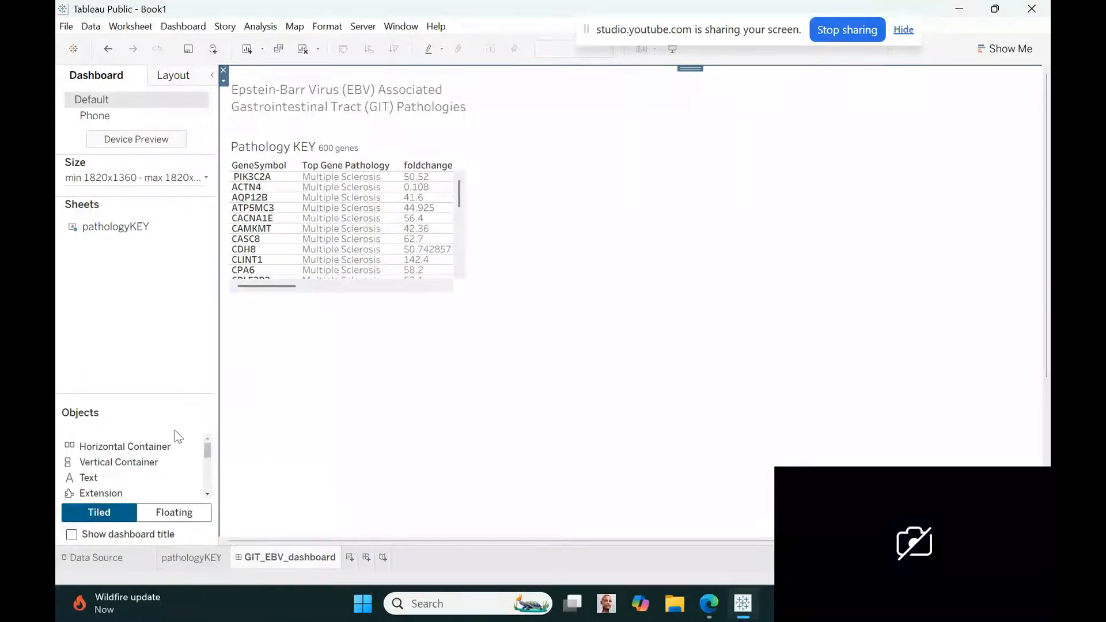
Create a new worksheet named ensemblKEY
click(349, 557)
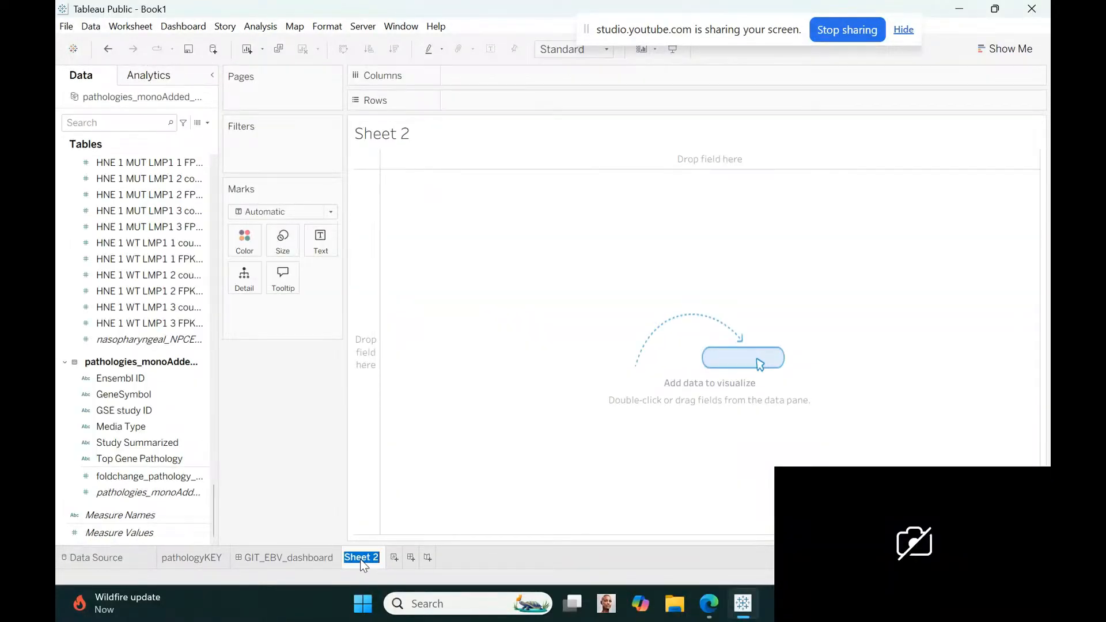
text(ensemblKEY)
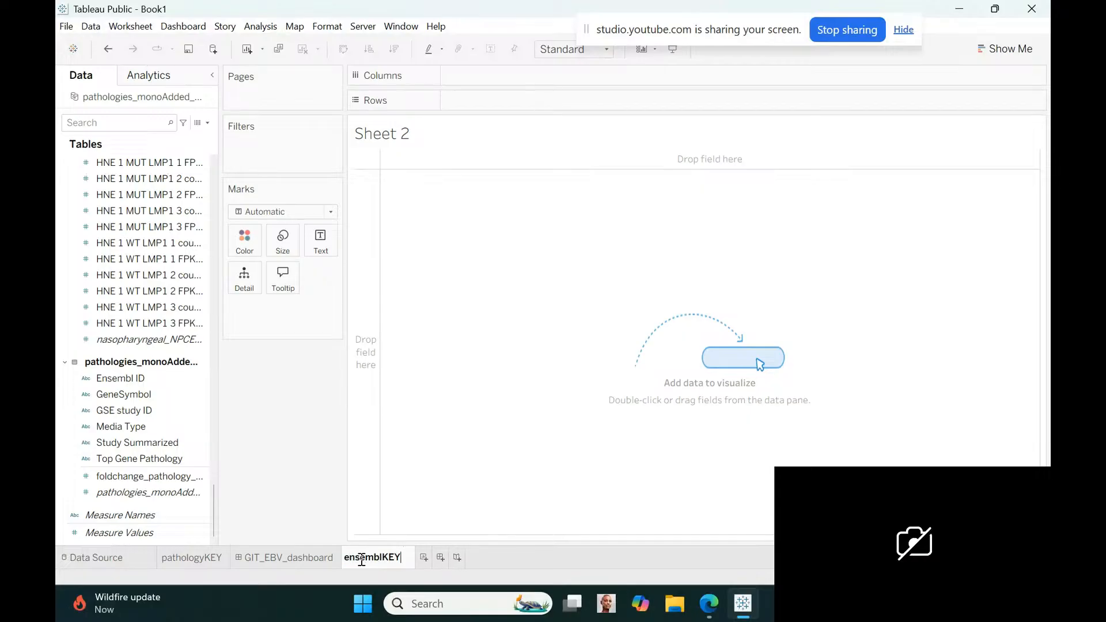
key(Return)
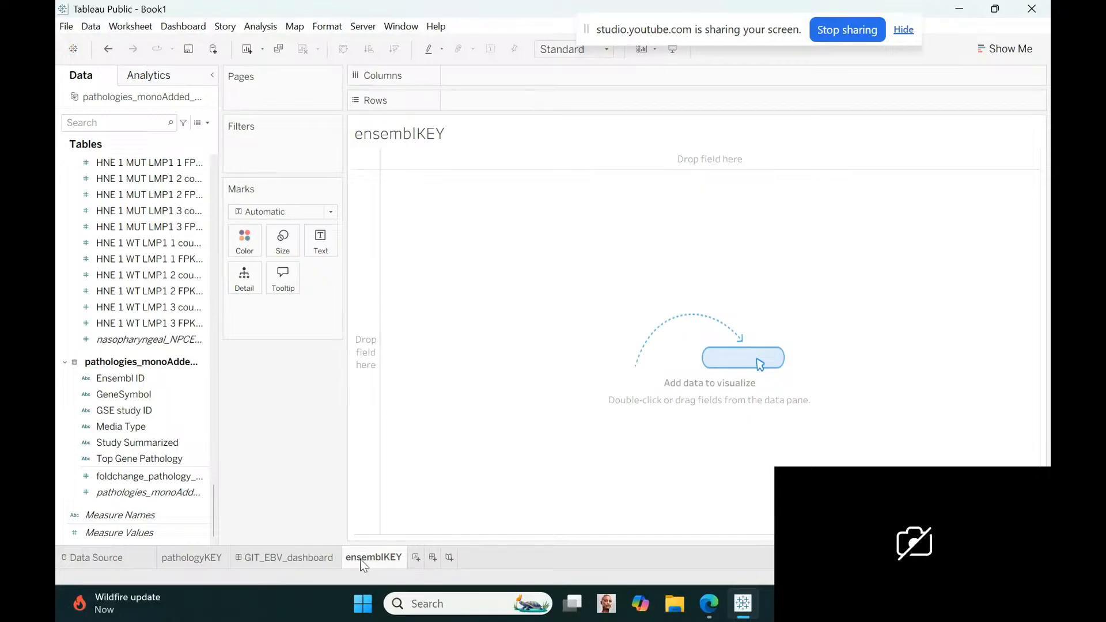
Replace the ensemblKEY worksheet's title with "Ensembl KEY 51,000 genes" in font size 12
double_click(430, 141)
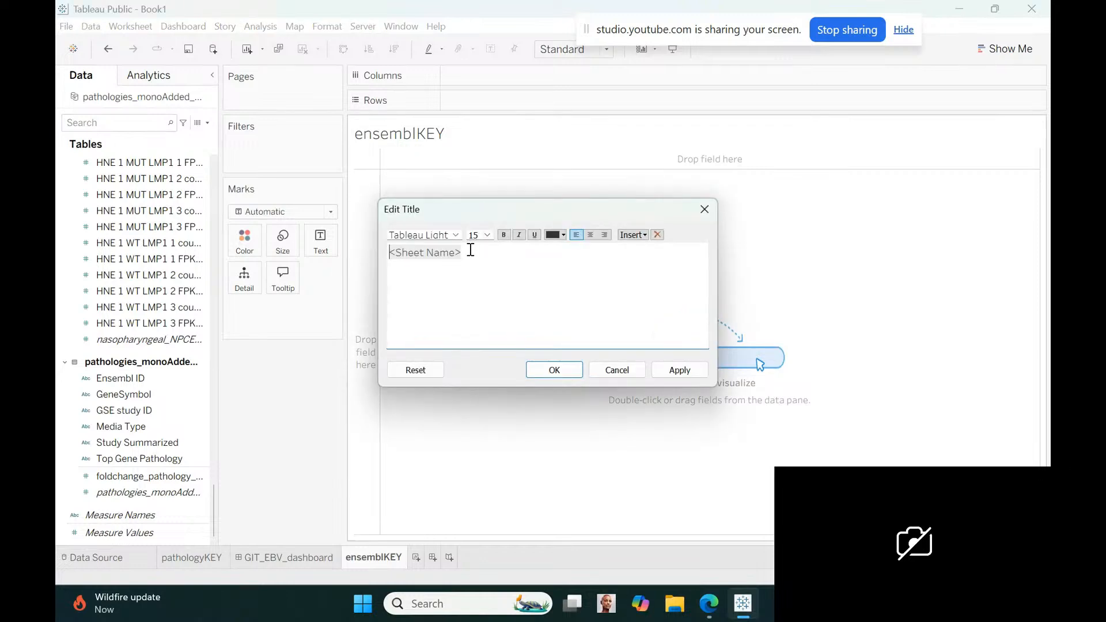
drag(470, 251, 390, 253)
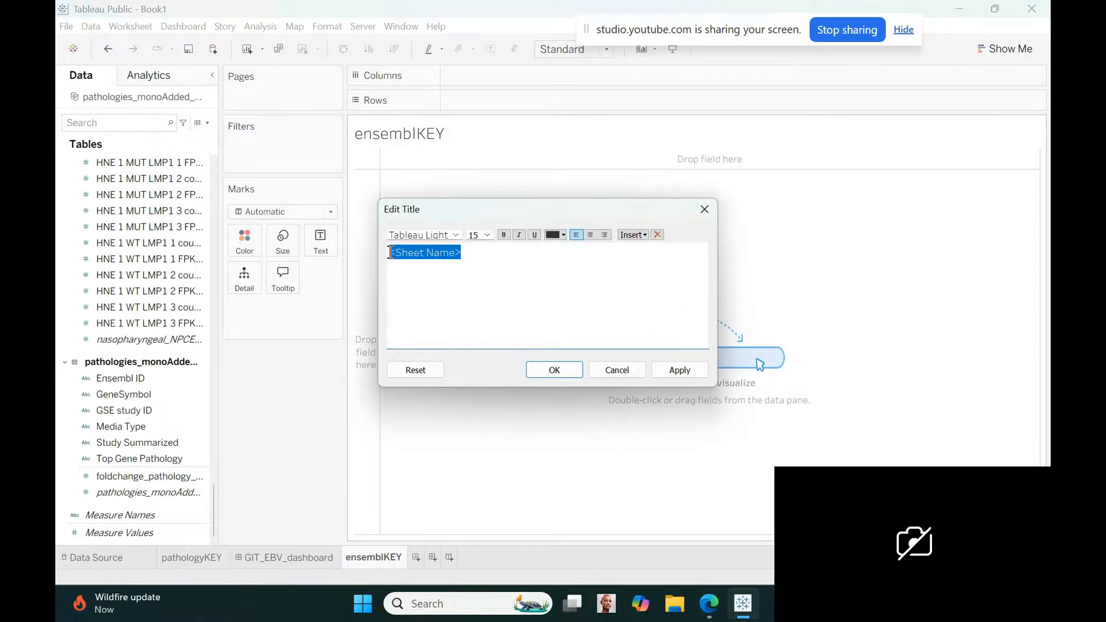
click(487, 234)
click(488, 289)
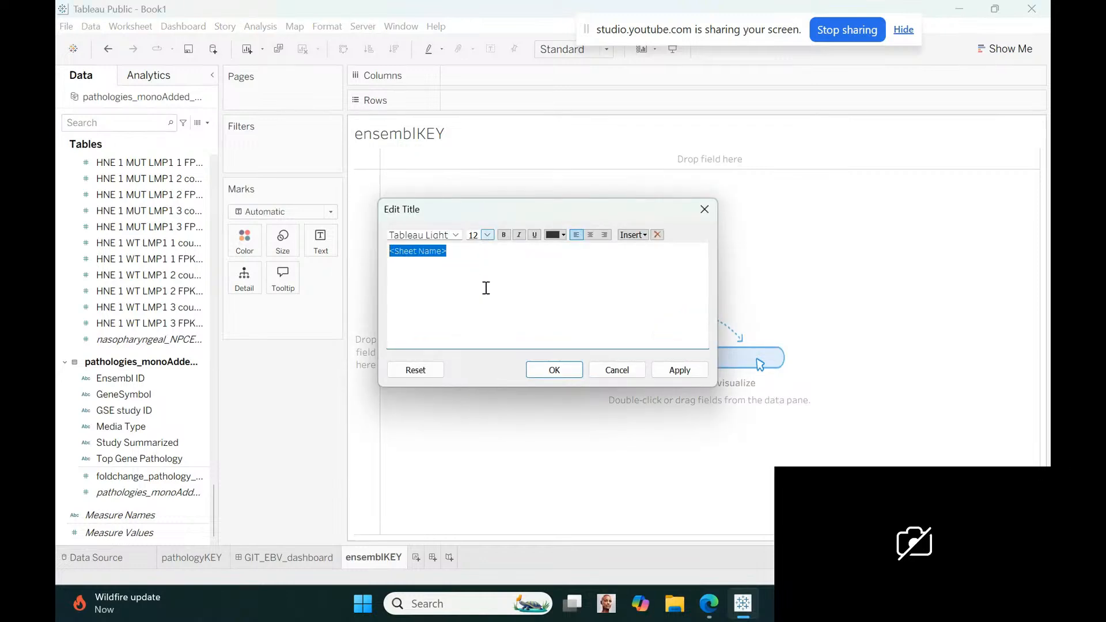
text(Ensemb)
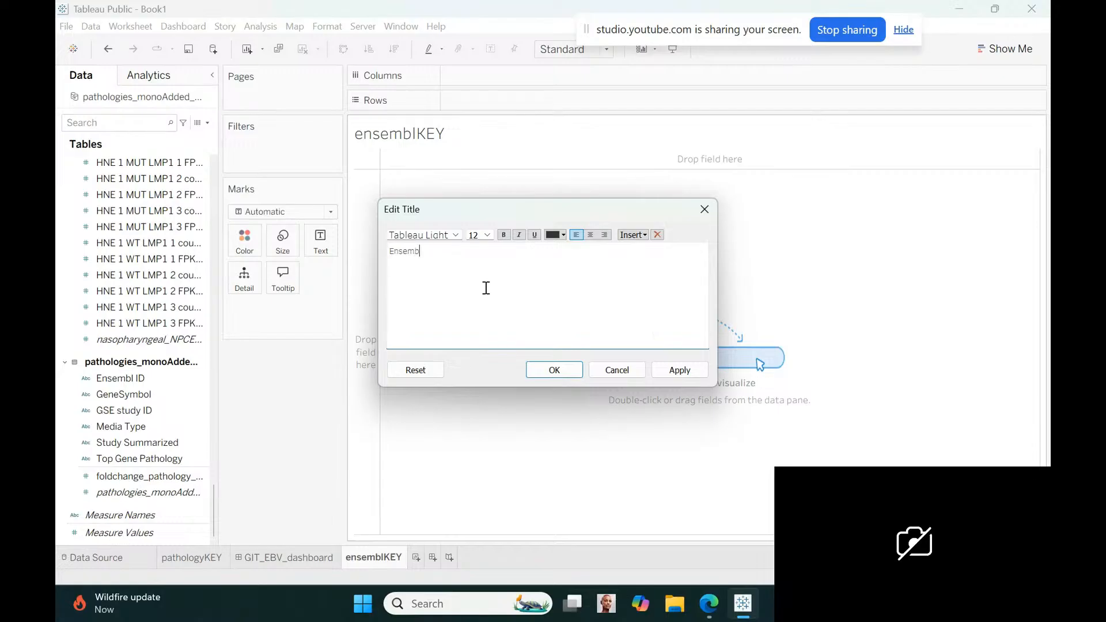
text(l KEY 51,000 genes)
Reduce the "51,000 genes" part of the title to a smaller font size and apply the title
drag(441, 251, 494, 252)
click(489, 238)
click(474, 246)
click(554, 370)
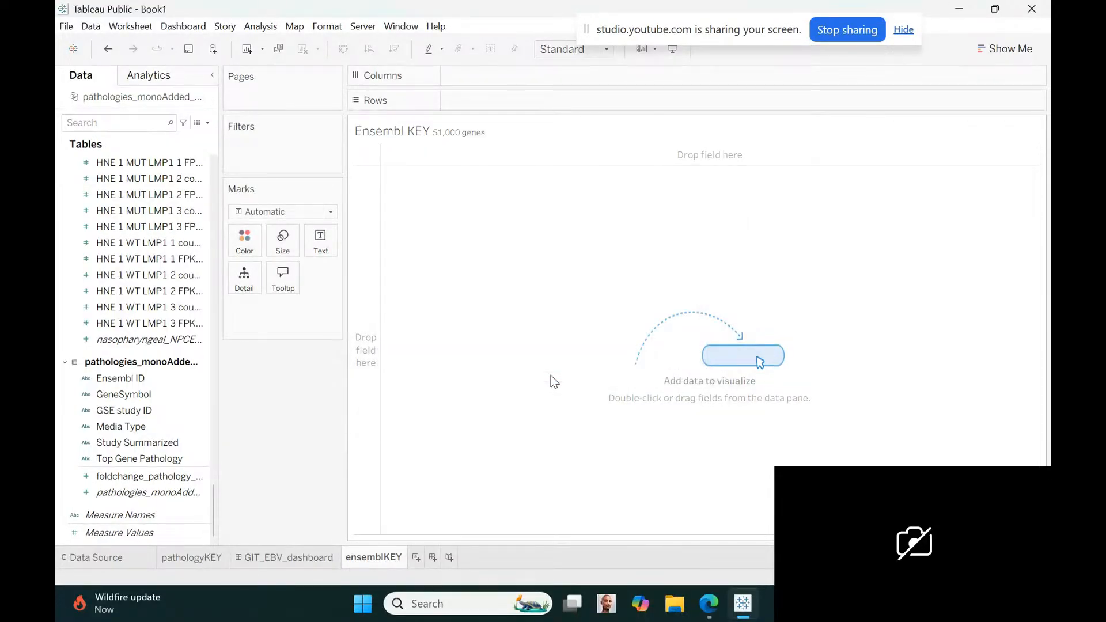
Add Gene Name and then Gene Id from the GSE271486 ensembl table to the rows, including all members of each
click(63, 362)
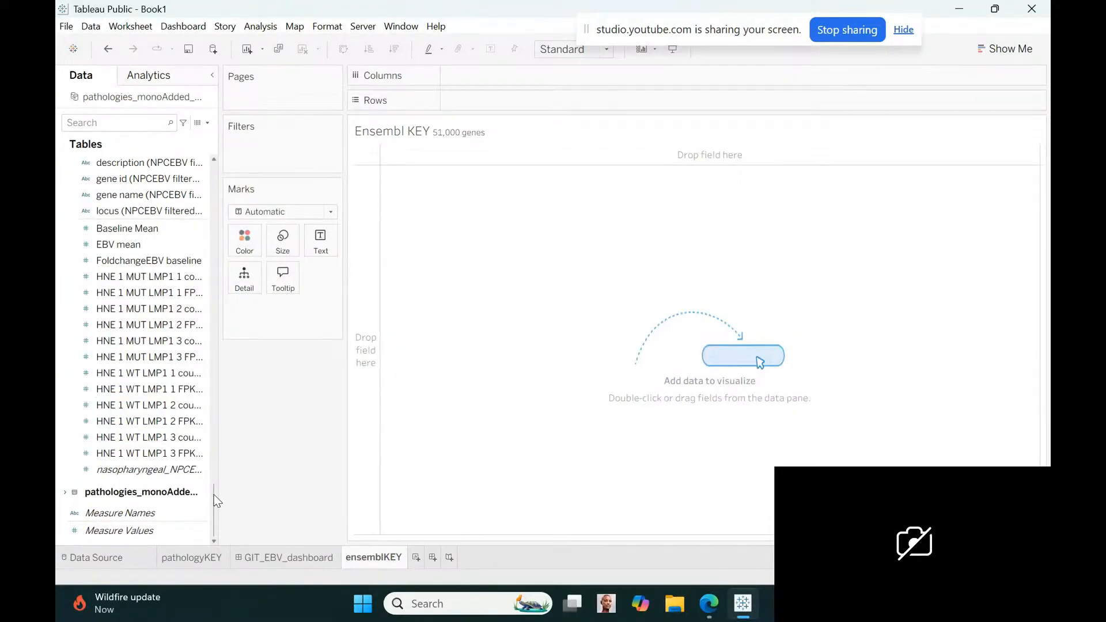
drag(213, 493, 201, 383)
click(128, 315)
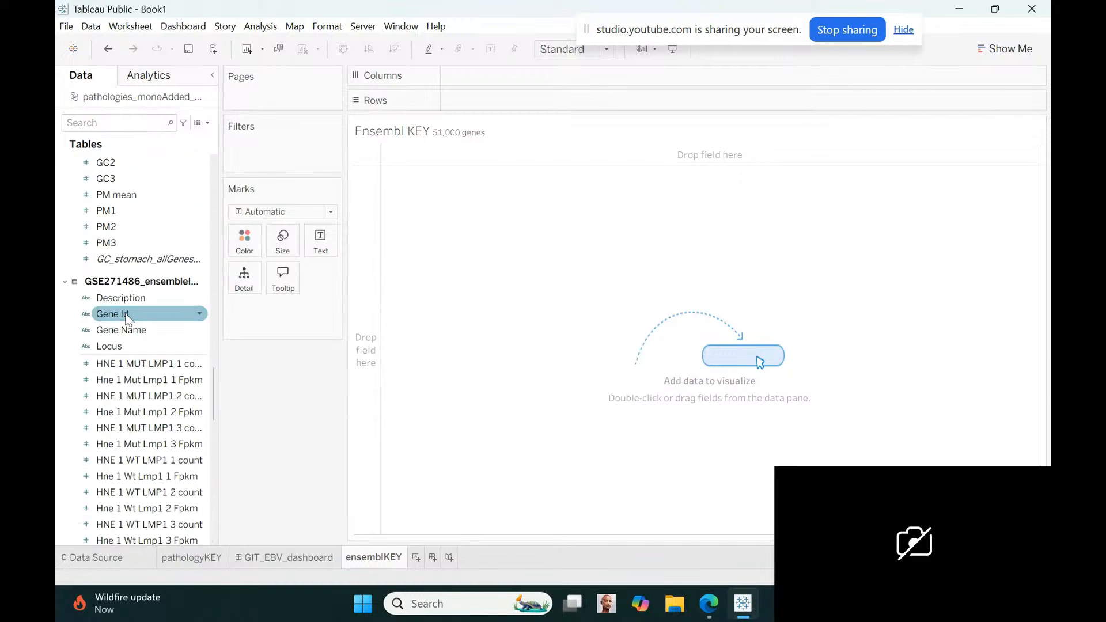
click(132, 334)
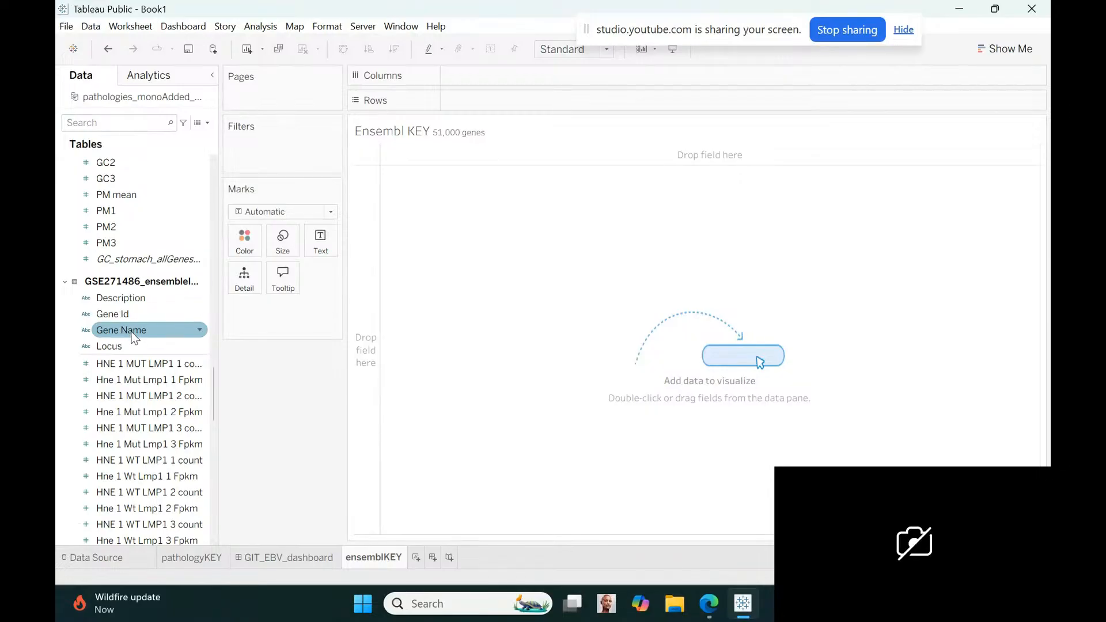
drag(134, 336, 510, 108)
click(548, 296)
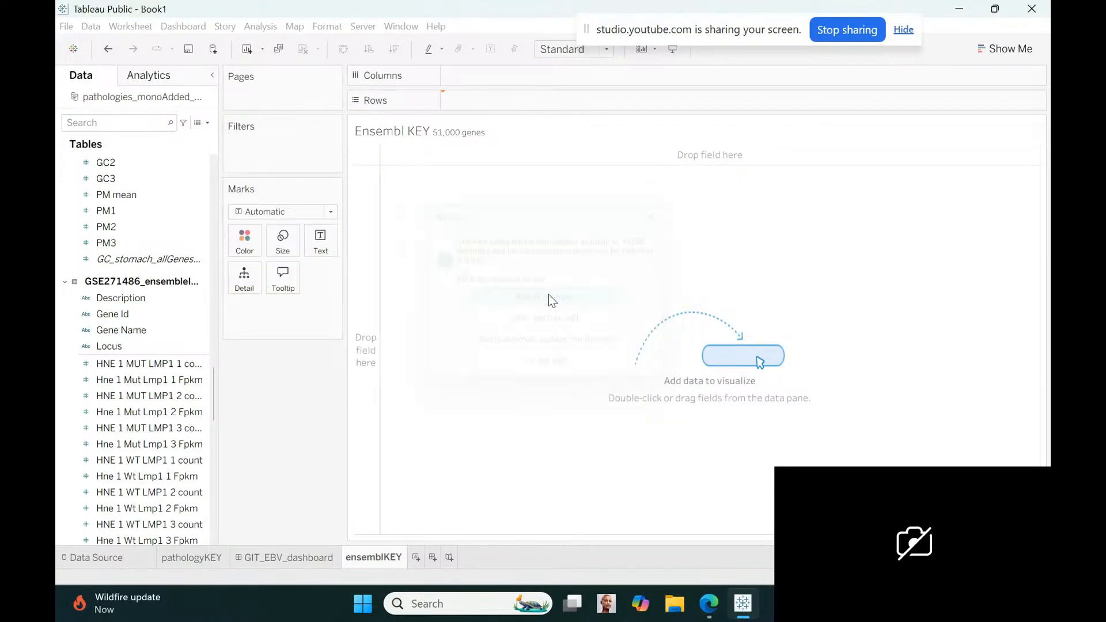
click(167, 315)
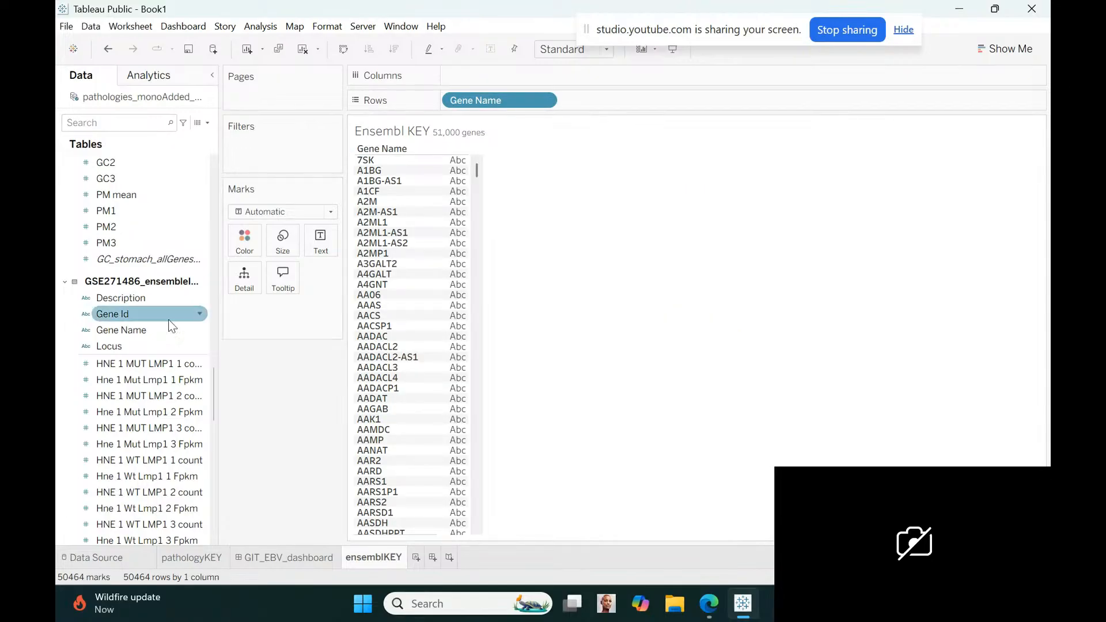
drag(129, 316, 610, 109)
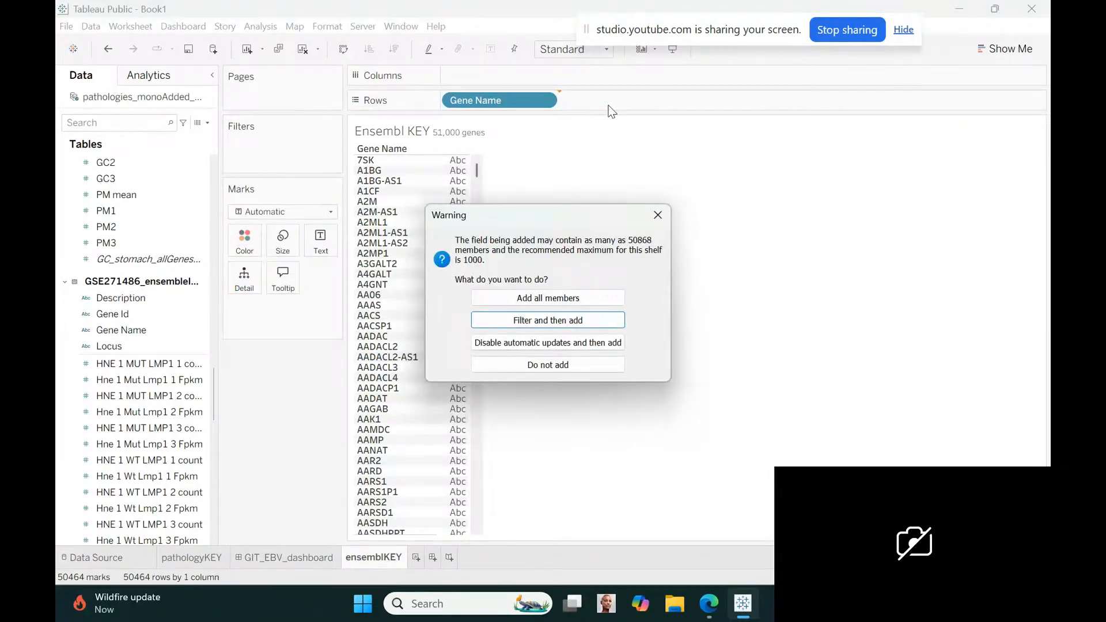
click(558, 297)
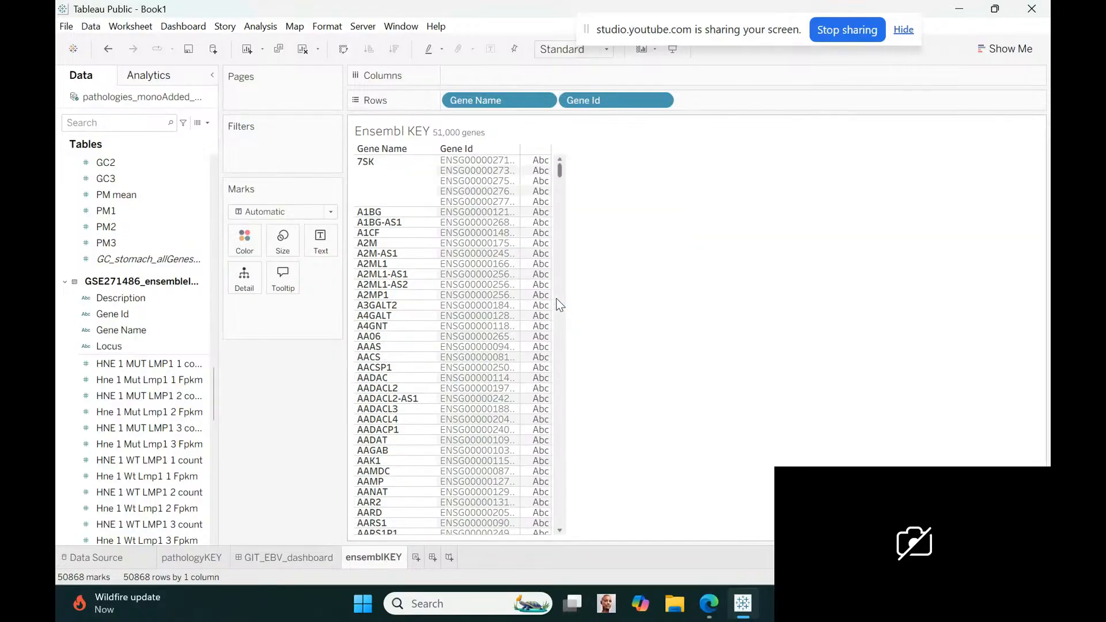
Add Description to the rows, then insert Locus between Gene Id and Description, including all members of both
click(144, 330)
click(138, 347)
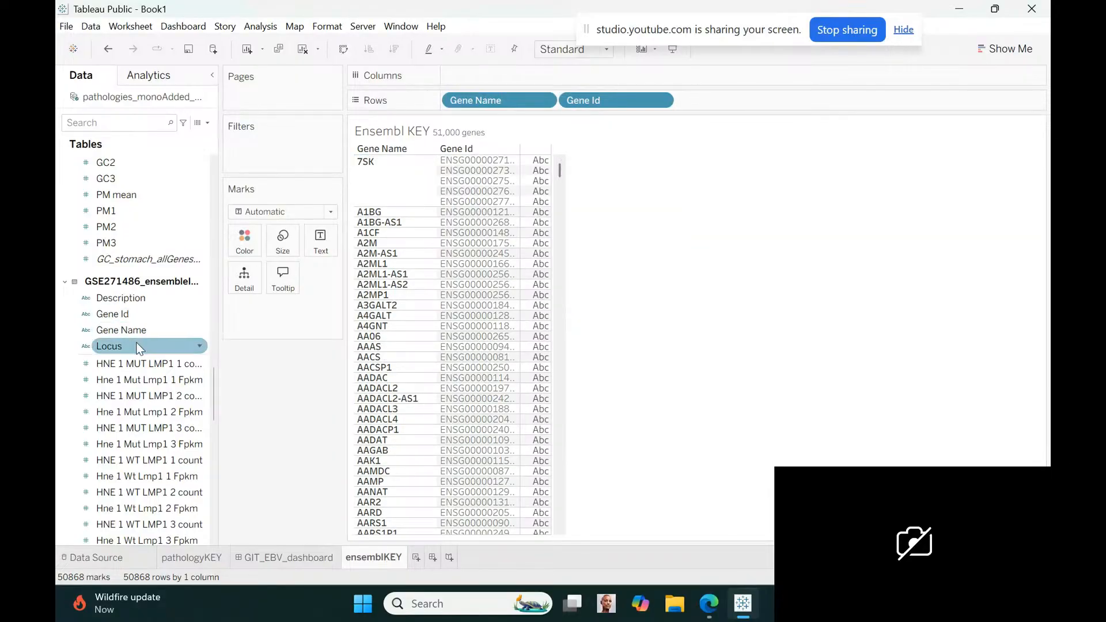
click(128, 299)
drag(128, 304, 727, 105)
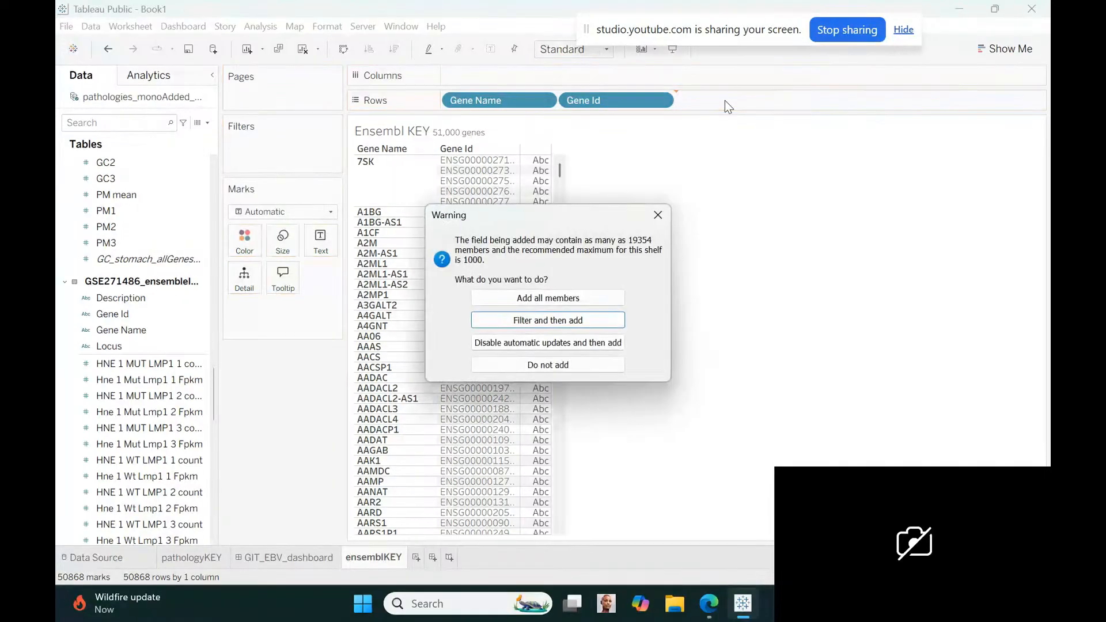
click(554, 299)
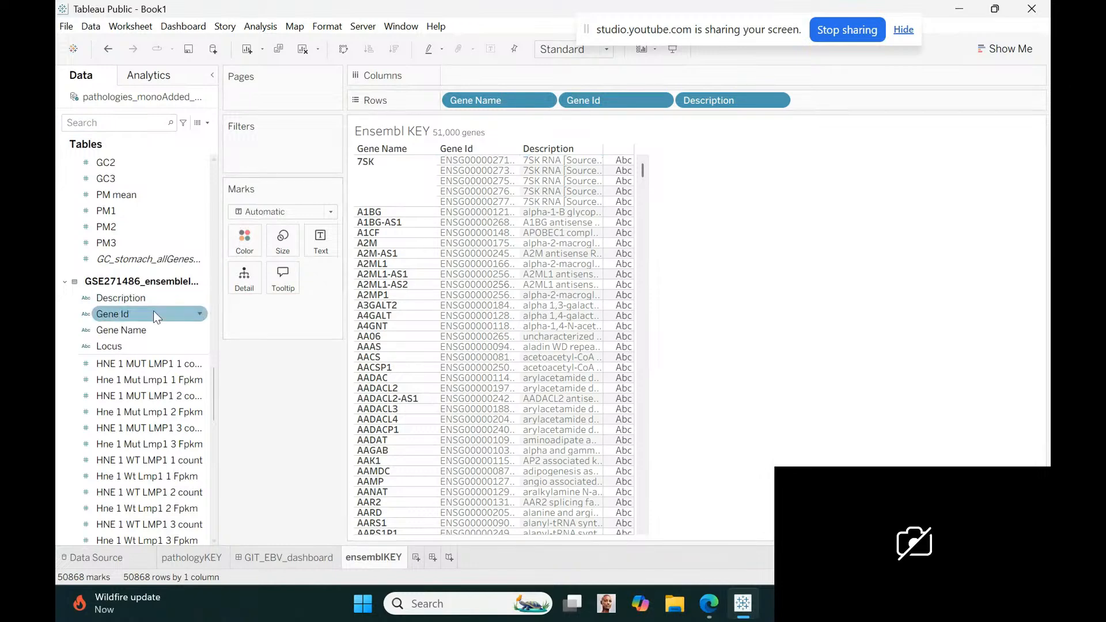
drag(109, 346, 661, 103)
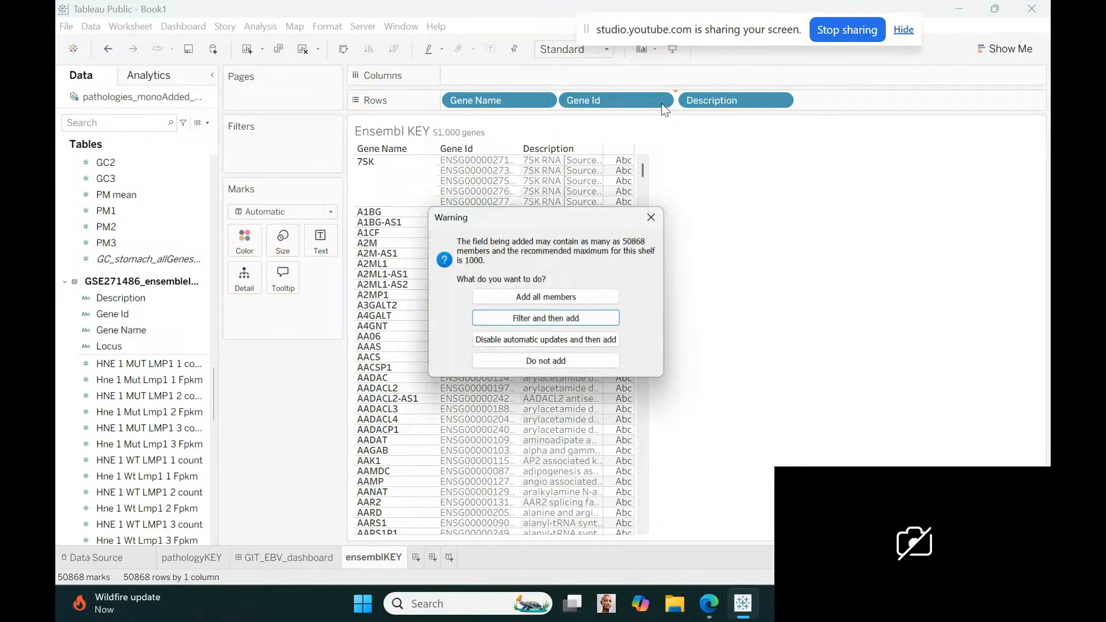
click(545, 296)
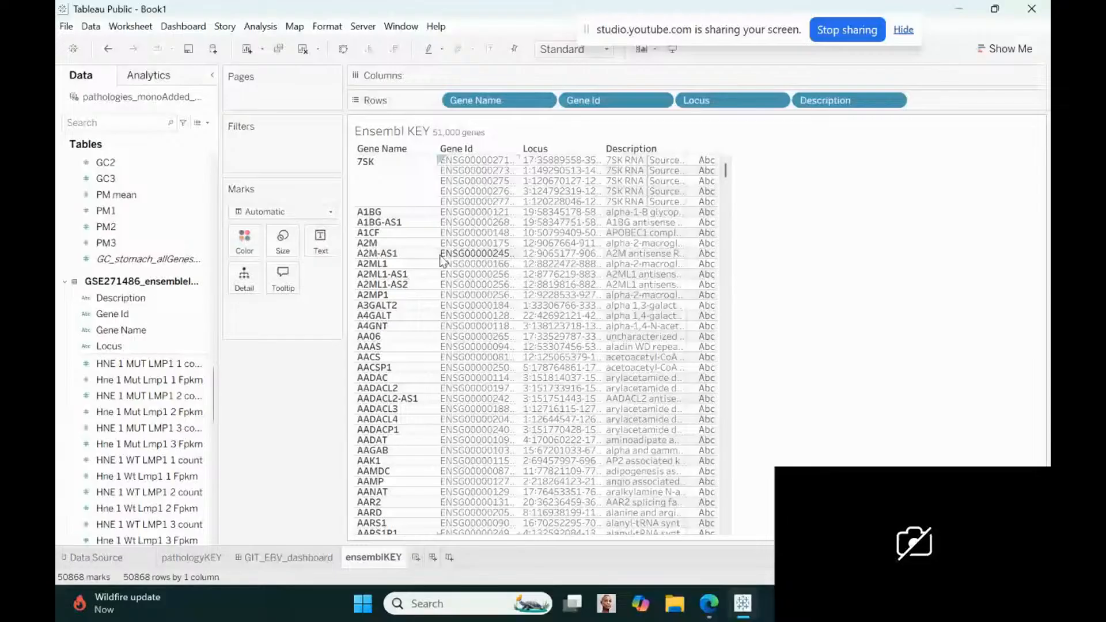
Widen the Gene Name, Gene Id and Description columns and narrow the Locus column in the Ensembl KEY table
drag(440, 260, 467, 260)
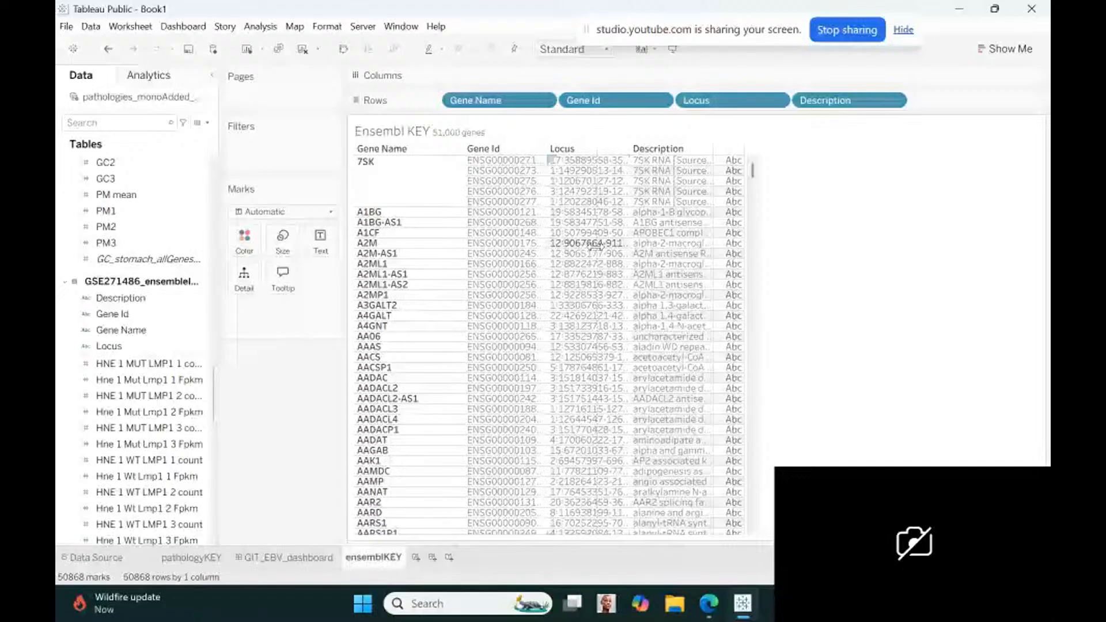
drag(593, 244, 597, 244)
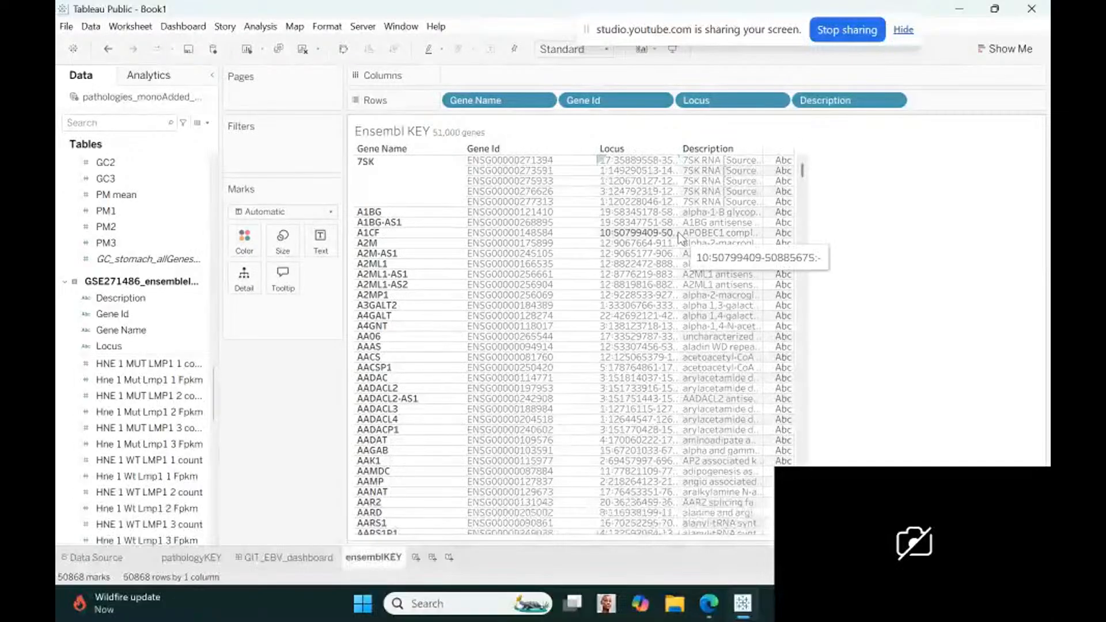
drag(679, 232, 648, 237)
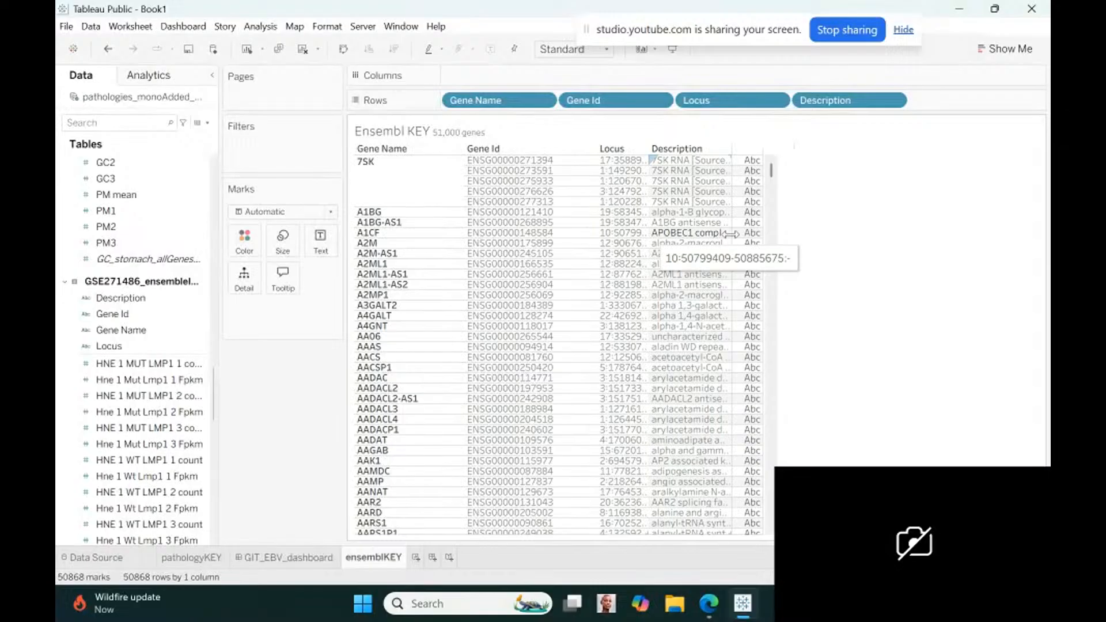
drag(786, 232, 787, 233)
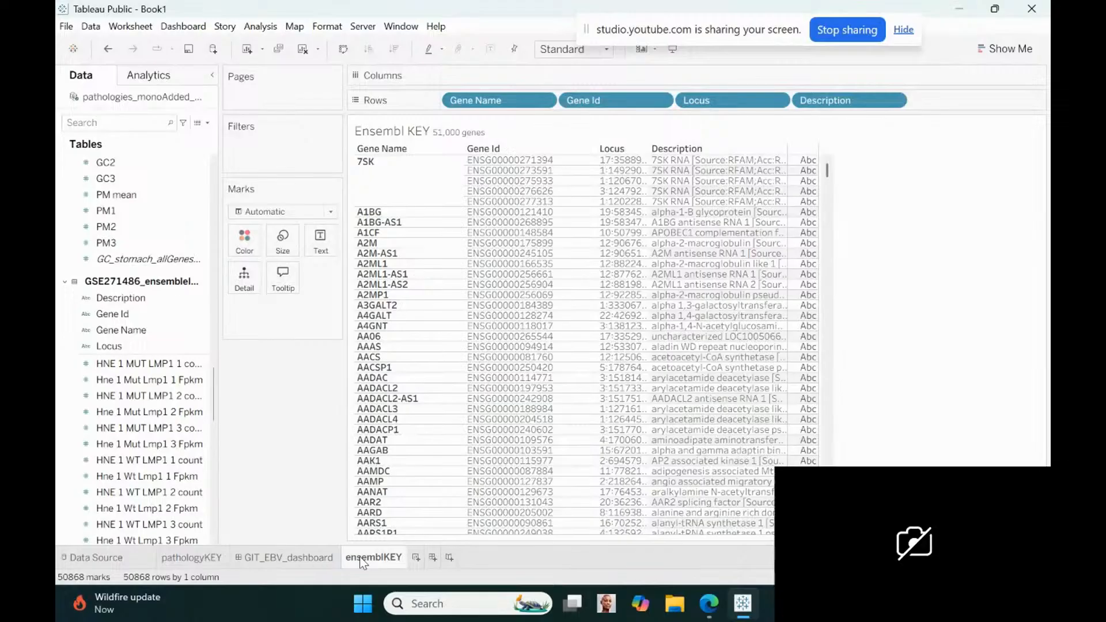
Move the ensemblKEY sheet ahead of GIT_EBV_dashboard and add it to that dashboard as a floating table
drag(359, 557, 239, 561)
click(328, 557)
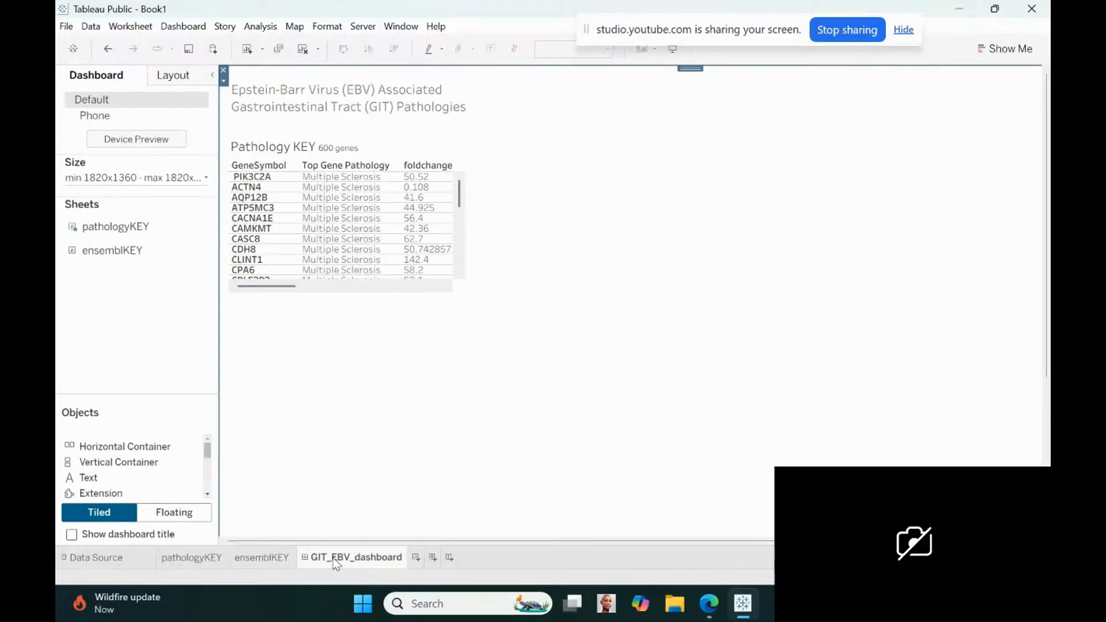
drag(129, 251, 632, 261)
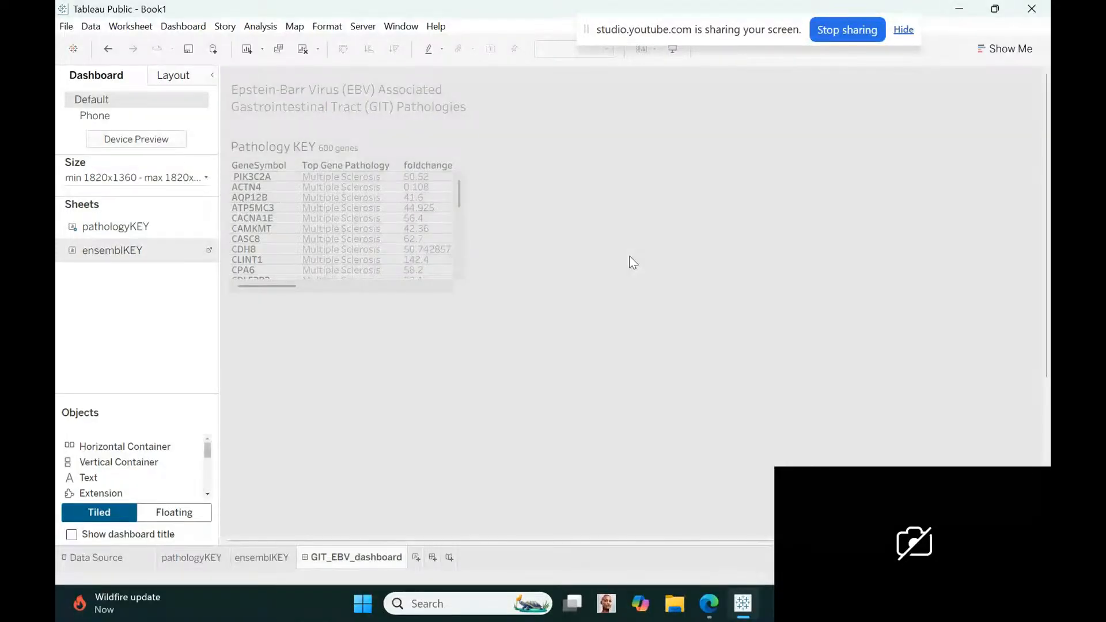
drag(632, 262, 632, 262)
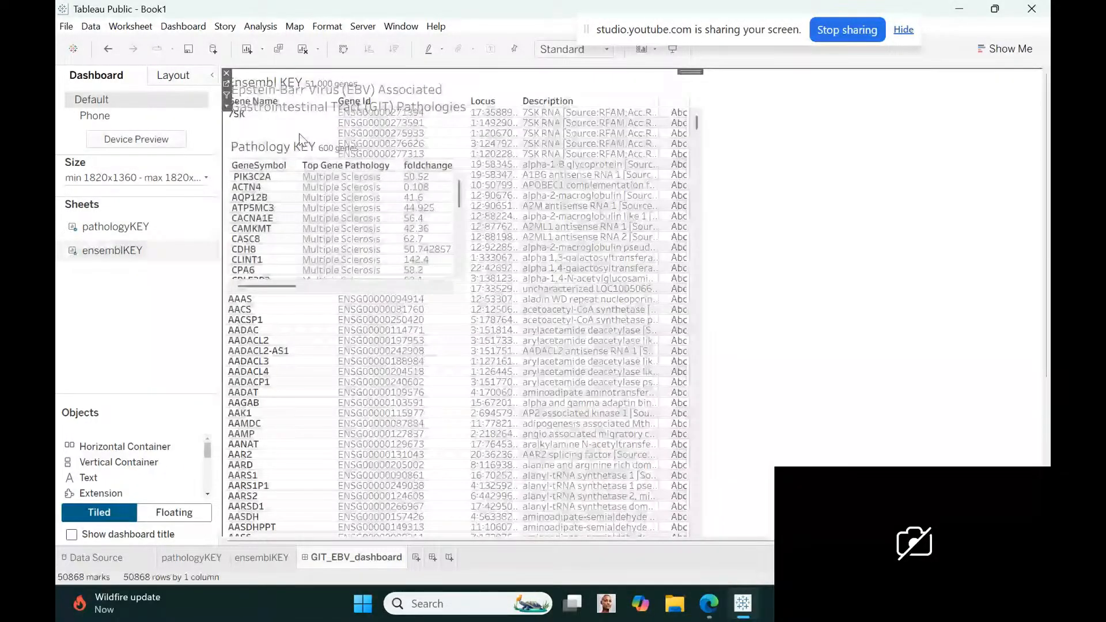
click(226, 106)
click(266, 361)
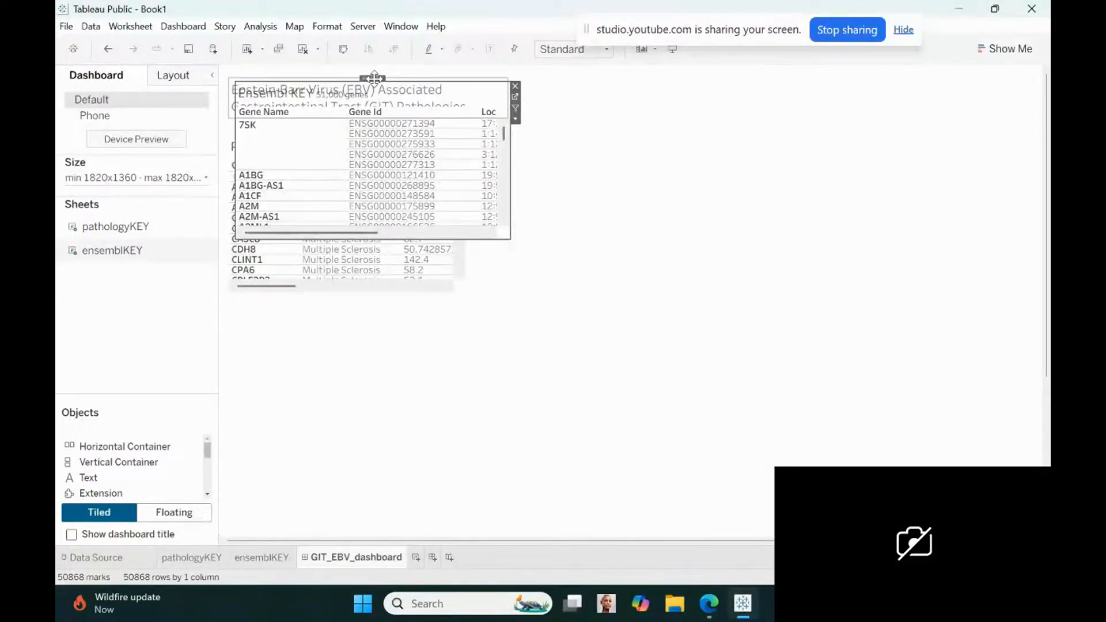
Place the Ensembl KEY table directly below the Pathology KEY table and narrow its Gene Name and Gene Id columns
drag(373, 77, 366, 294)
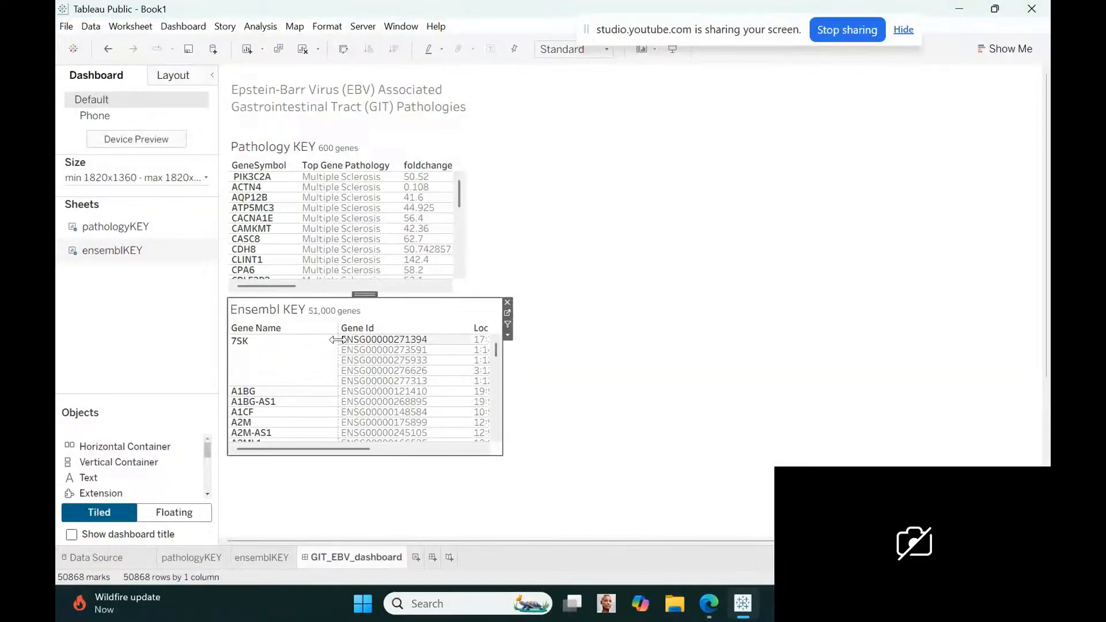
drag(337, 339, 289, 353)
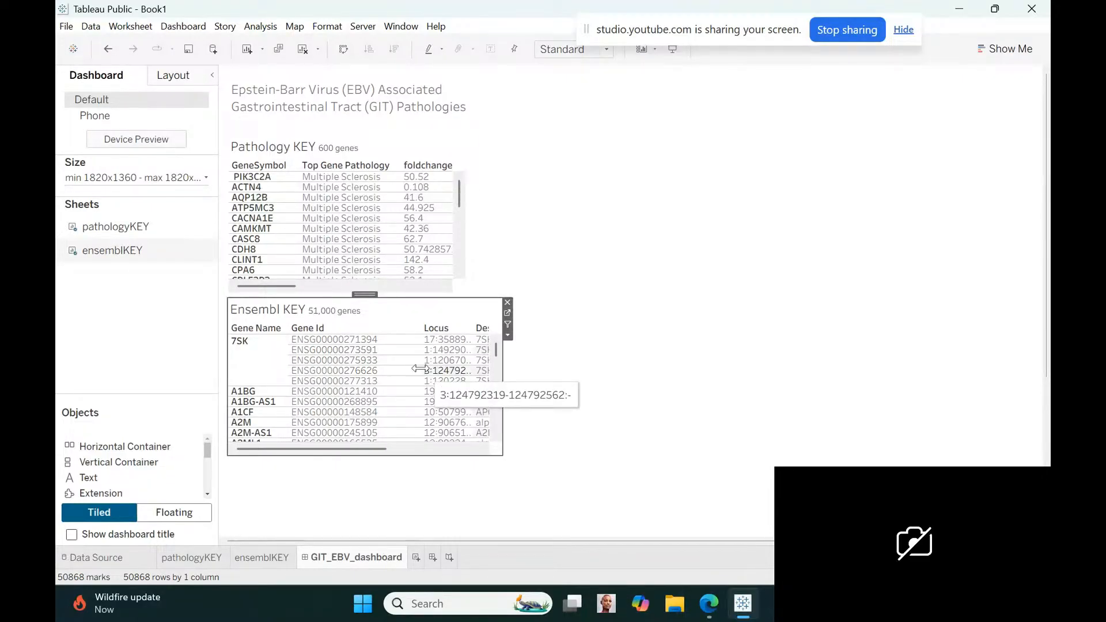
drag(420, 369, 384, 373)
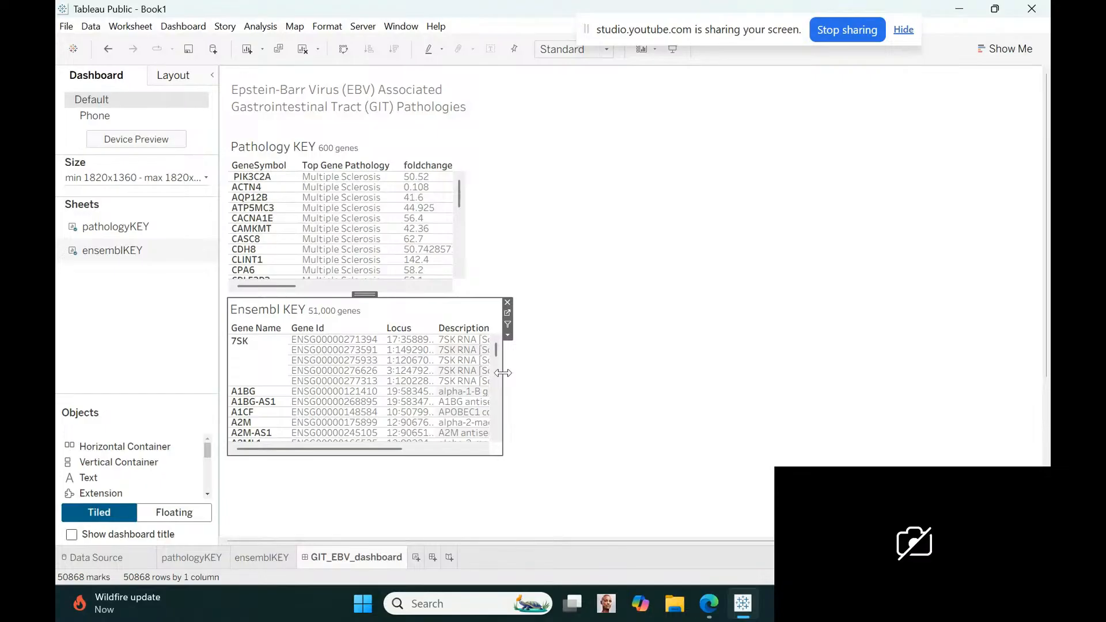
Shorten the Pathology KEY table to about five visible rows and widen it to match the Ensembl KEY table
click(460, 281)
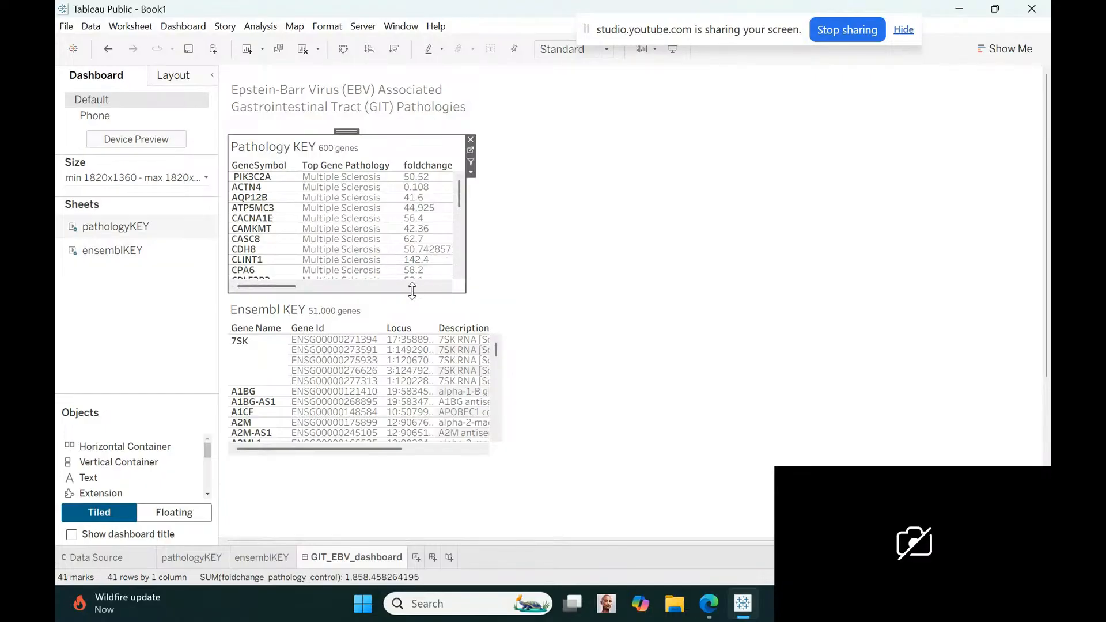
drag(414, 294, 411, 245)
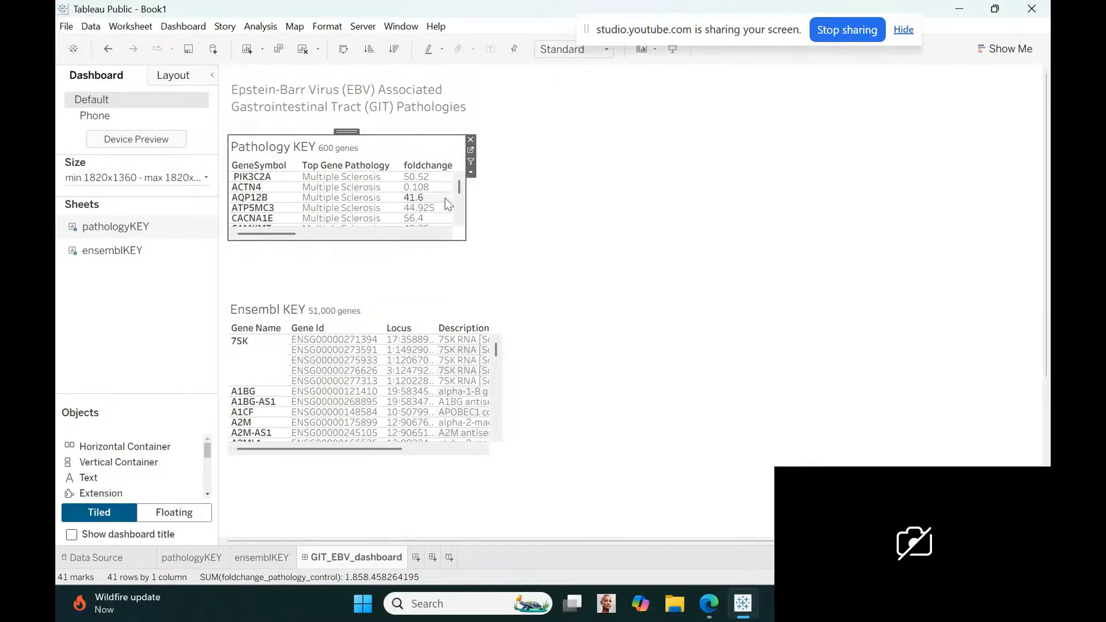
drag(466, 204, 503, 209)
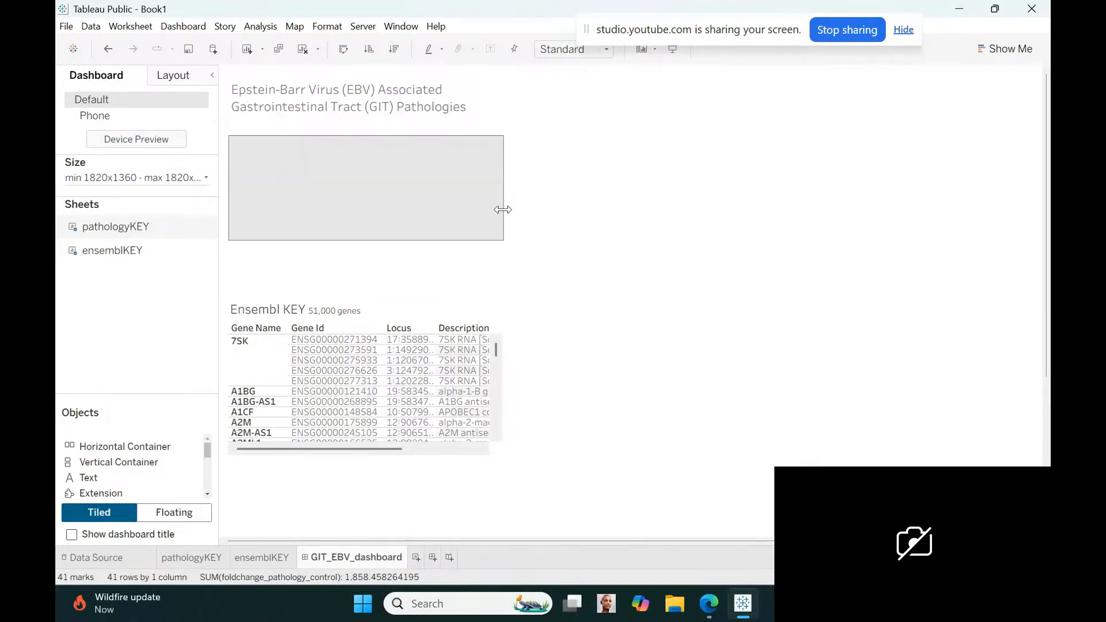
Move the Ensembl KEY table up to just beneath the Pathology KEY table and reduce its height
click(395, 310)
drag(373, 295, 373, 242)
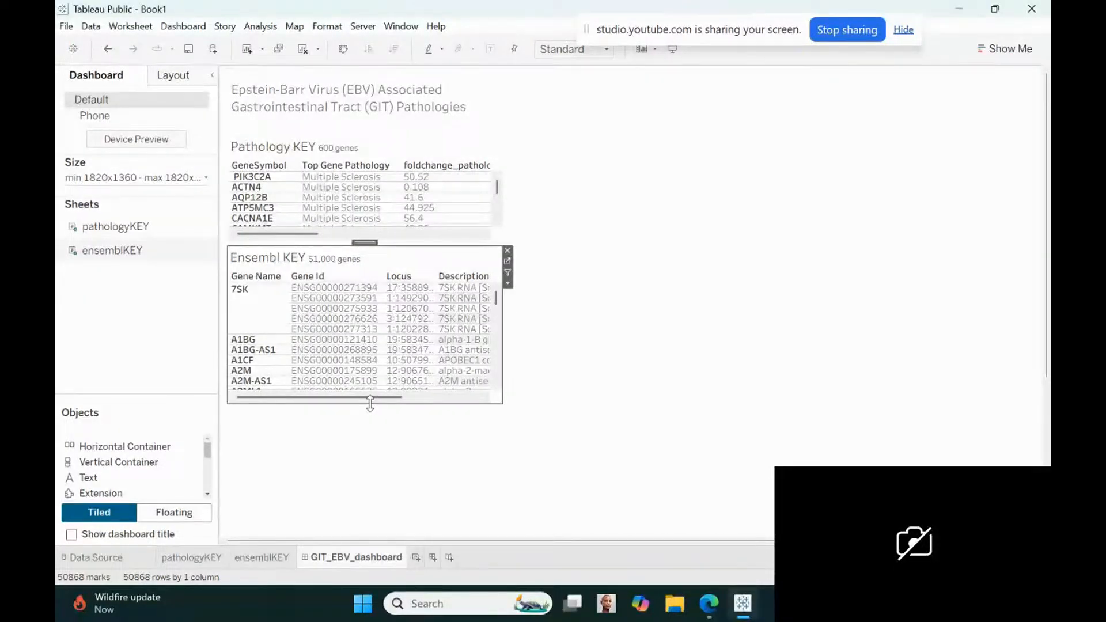
drag(369, 403, 365, 364)
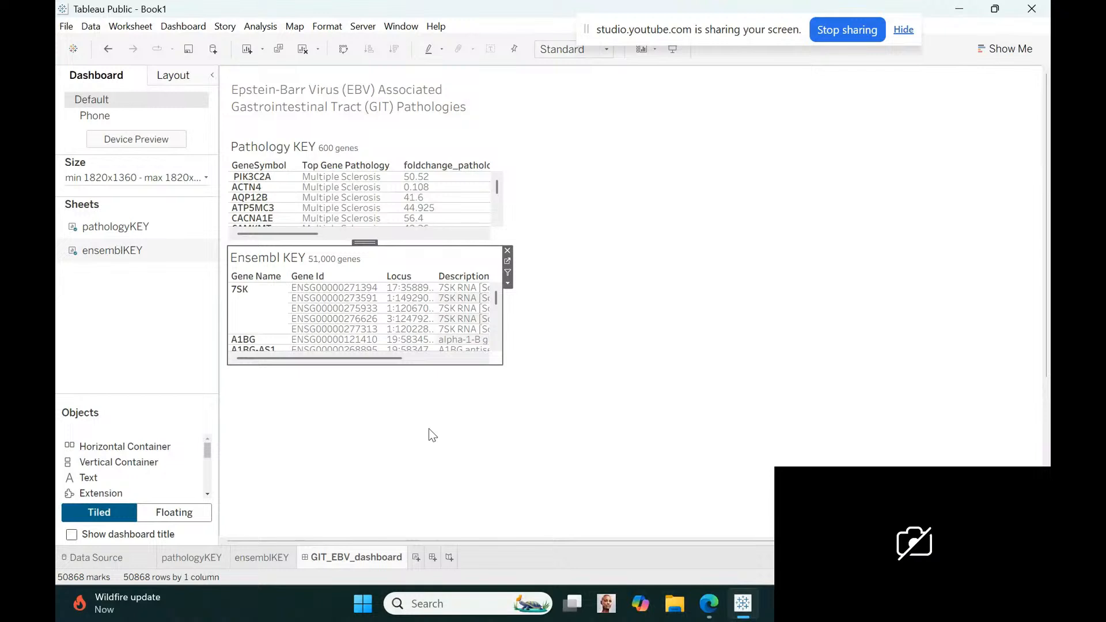
click(714, 444)
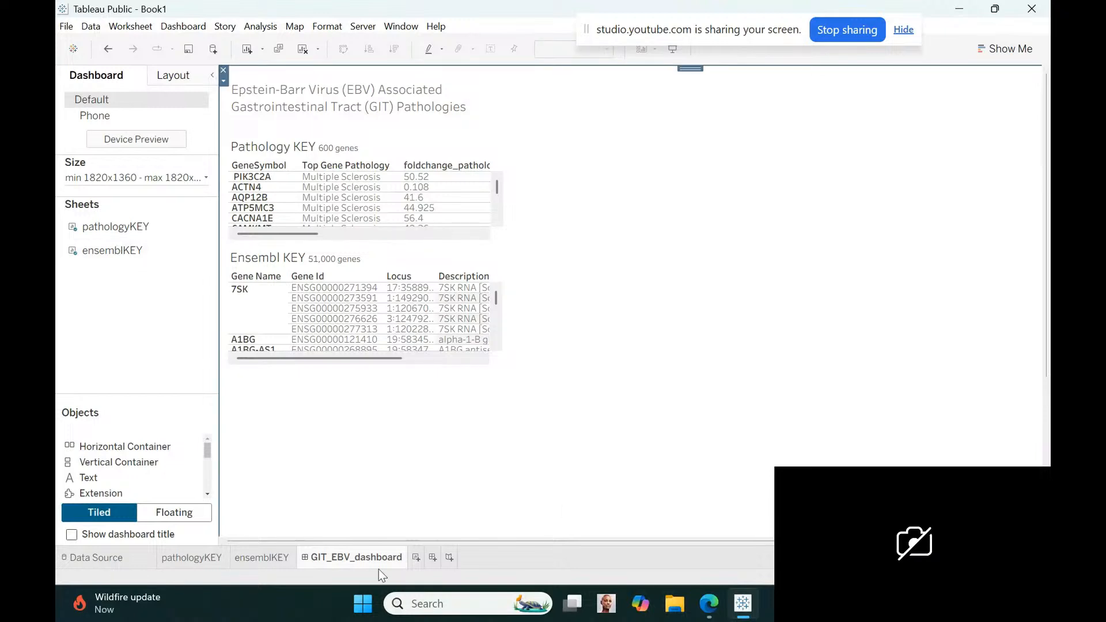
Create a new worksheet named Mono_EBV and collapse the GSE271486 table's field list
click(416, 556)
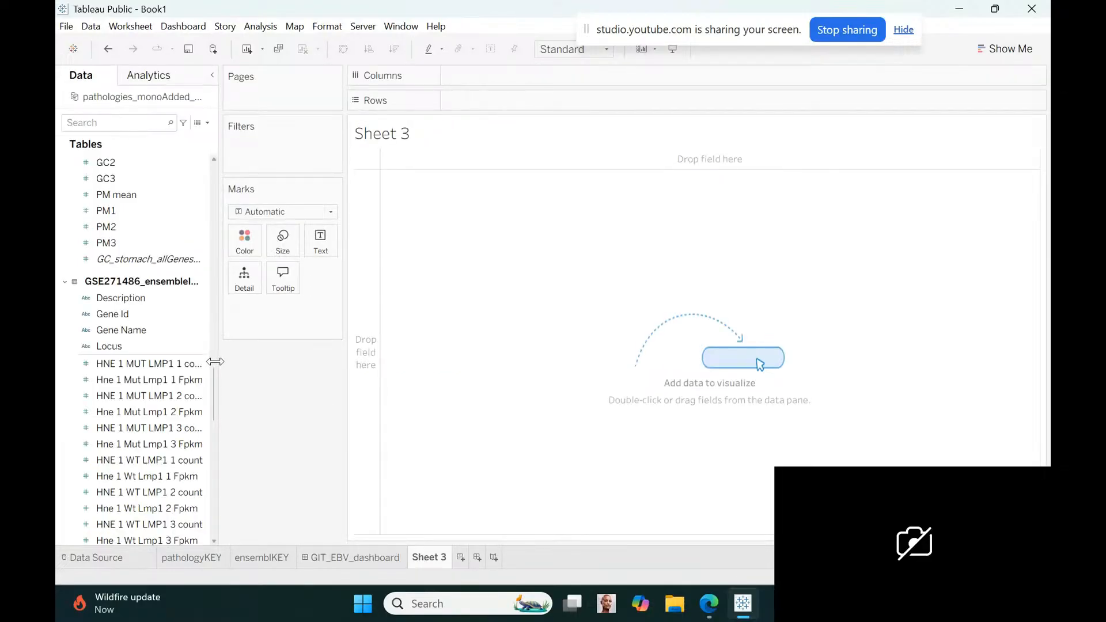
click(65, 282)
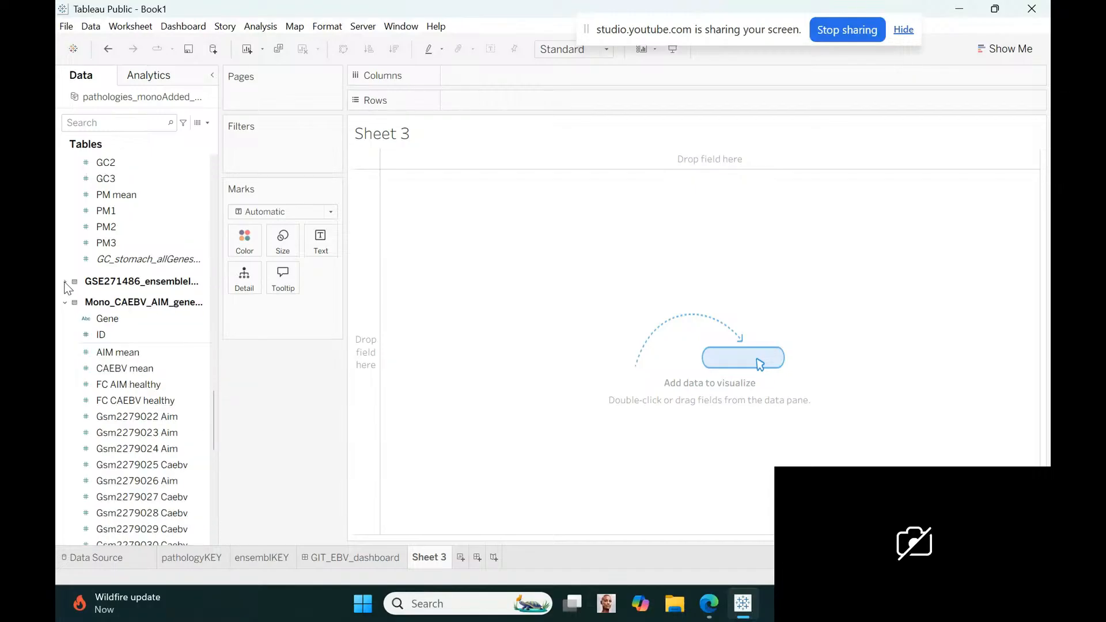
double_click(439, 559)
text(Mono_EBV)
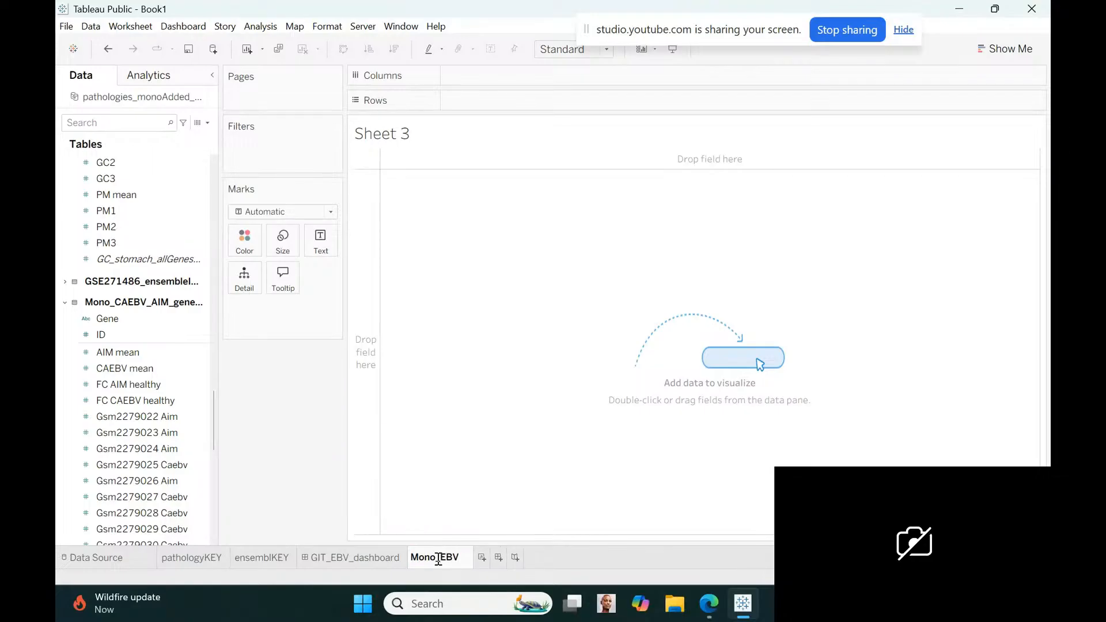
click(433, 147)
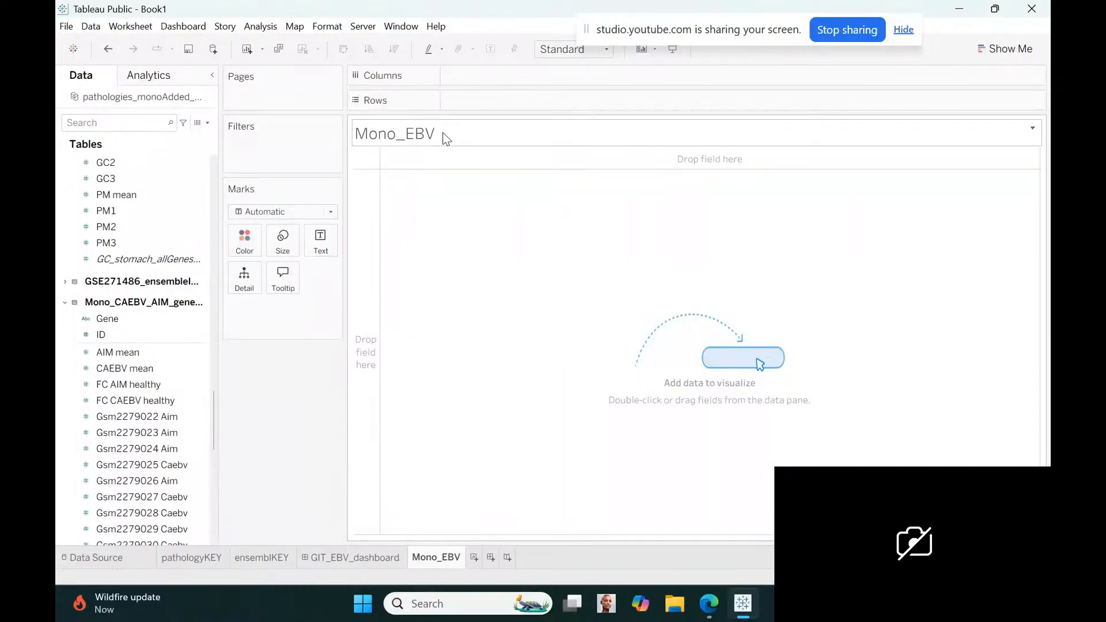
Set the Mono_EBV sheet title to "Acute Infectious Mononucleosis (AIM) & Chronic Active Epstein-Barr Virus (CAEBV)" in font size 12
double_click(444, 138)
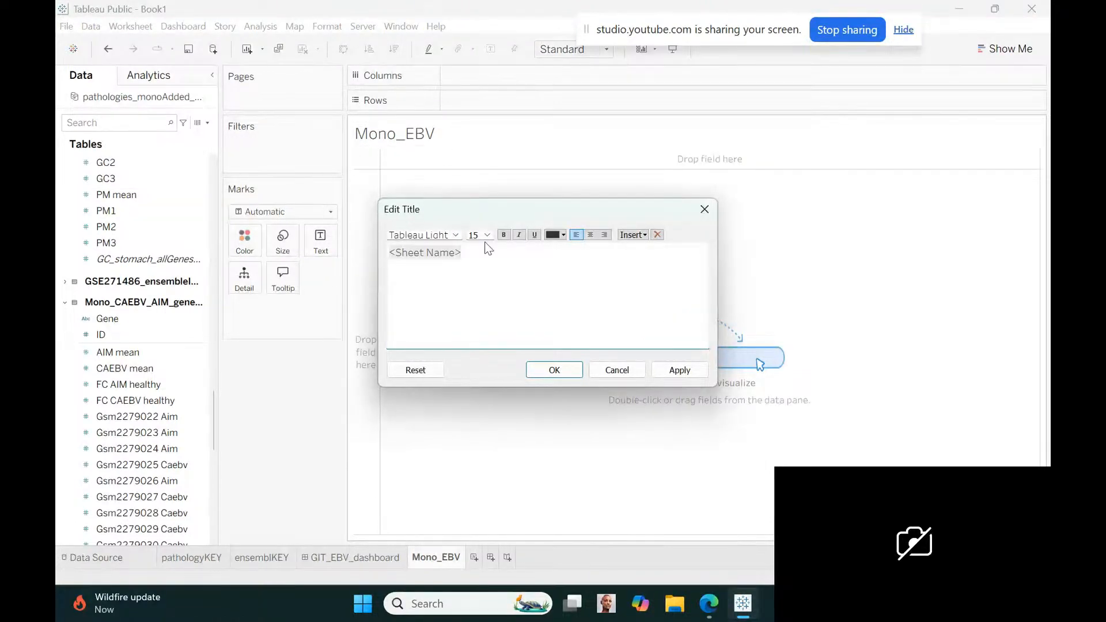
drag(466, 251, 388, 255)
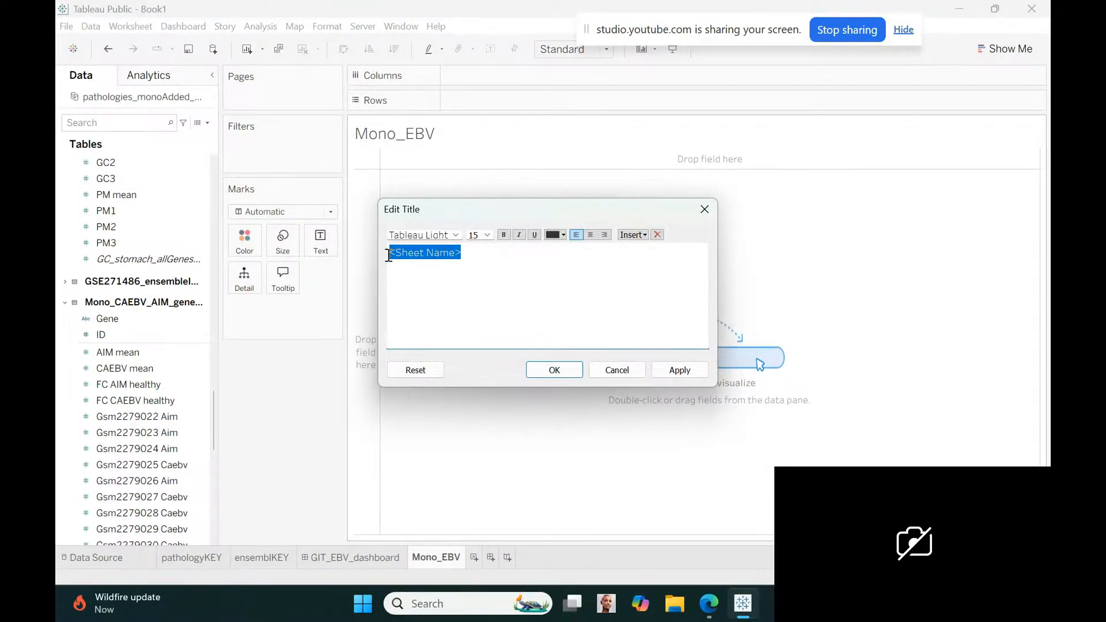
click(487, 235)
click(476, 289)
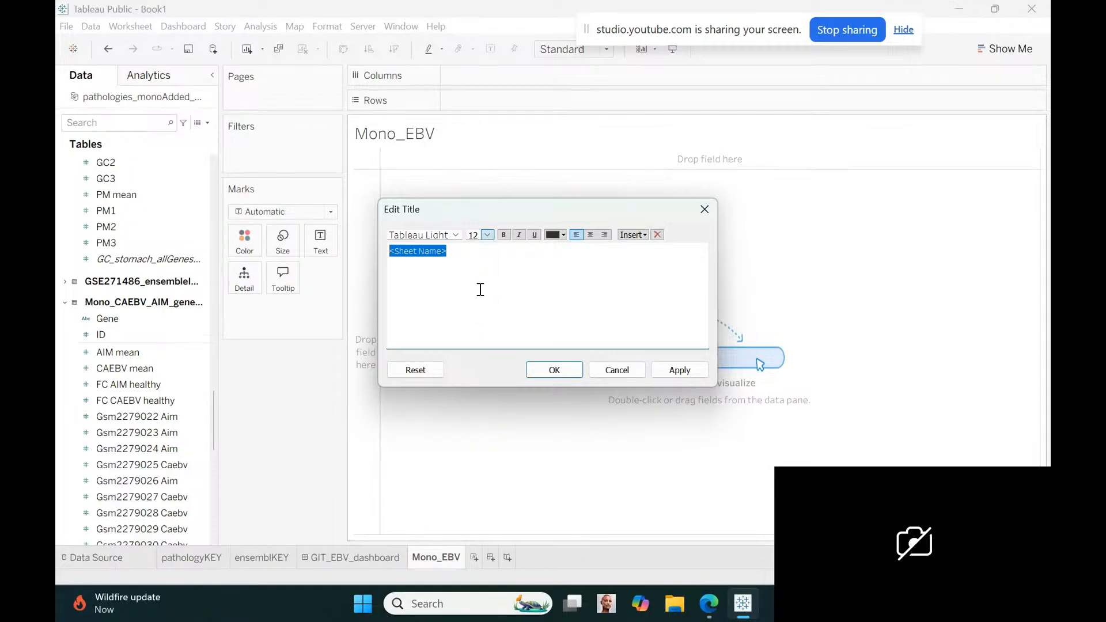
text(Acute)
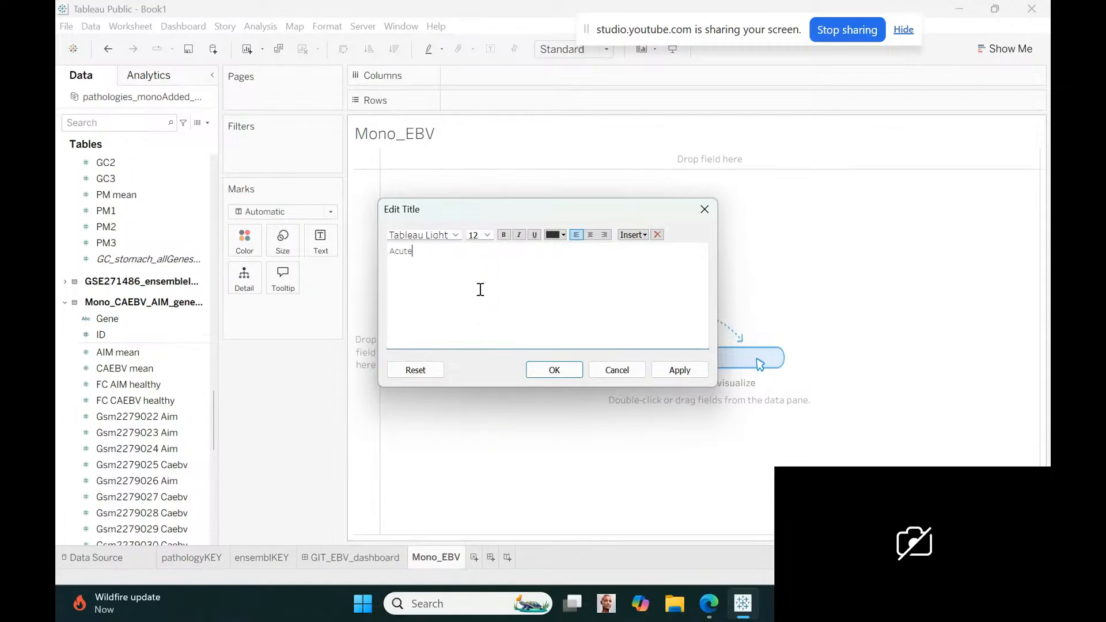
text( Act)
key(BackSpace)
key(BackSpace)
key(BackSpace)
key(BackSpace)
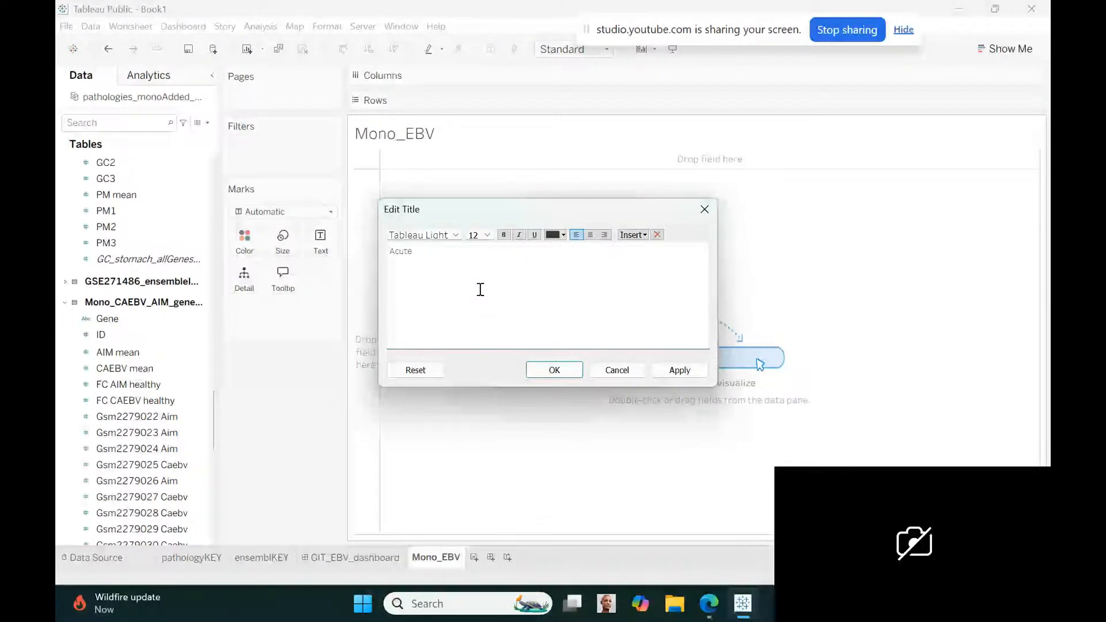
text(Infectious Mononucleosis (AIM)
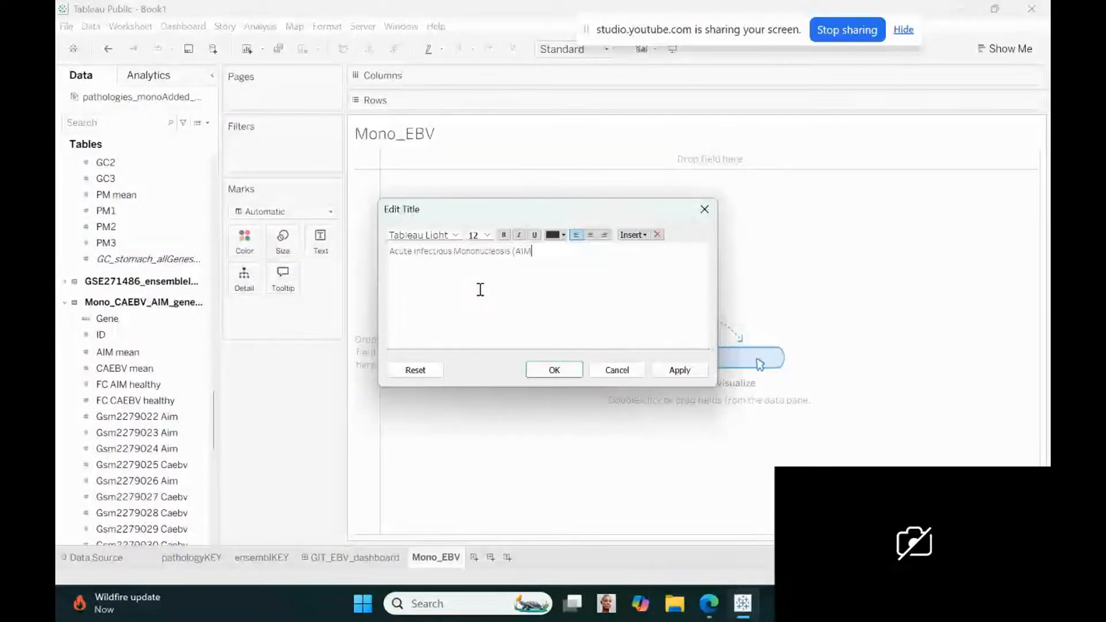
text() & Chronic Active Epstein)
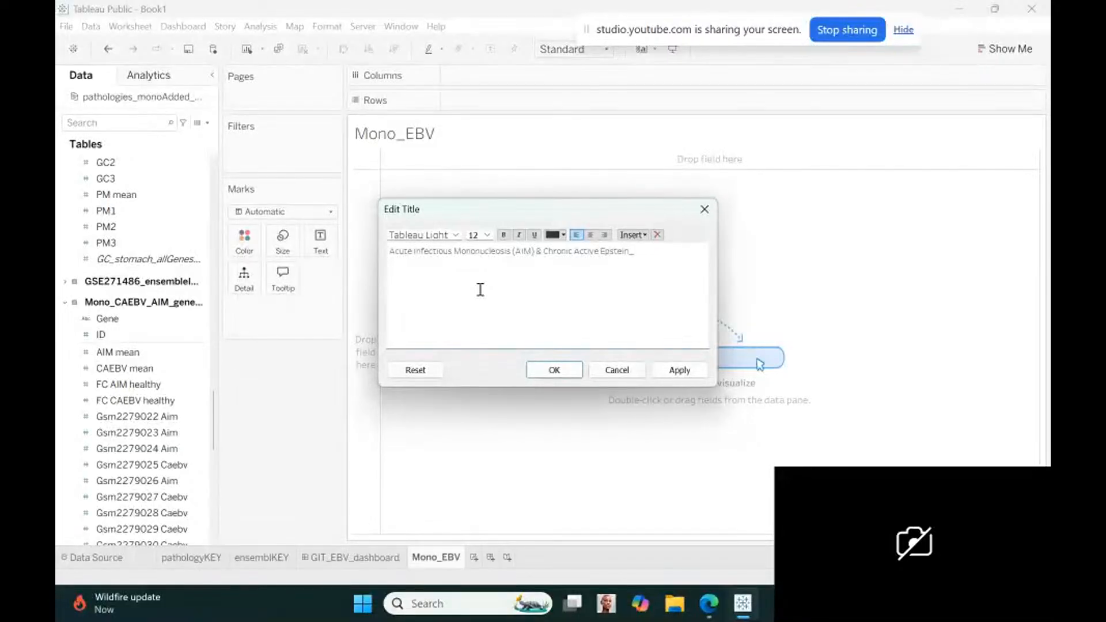
text(-Barr Virus (CAEBV))
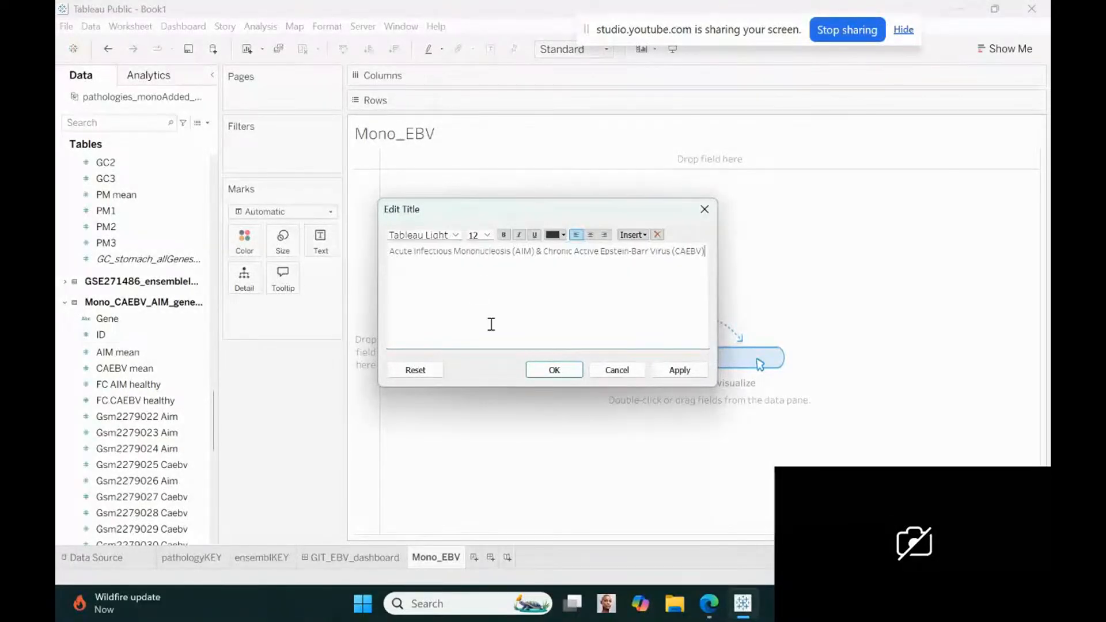
click(548, 370)
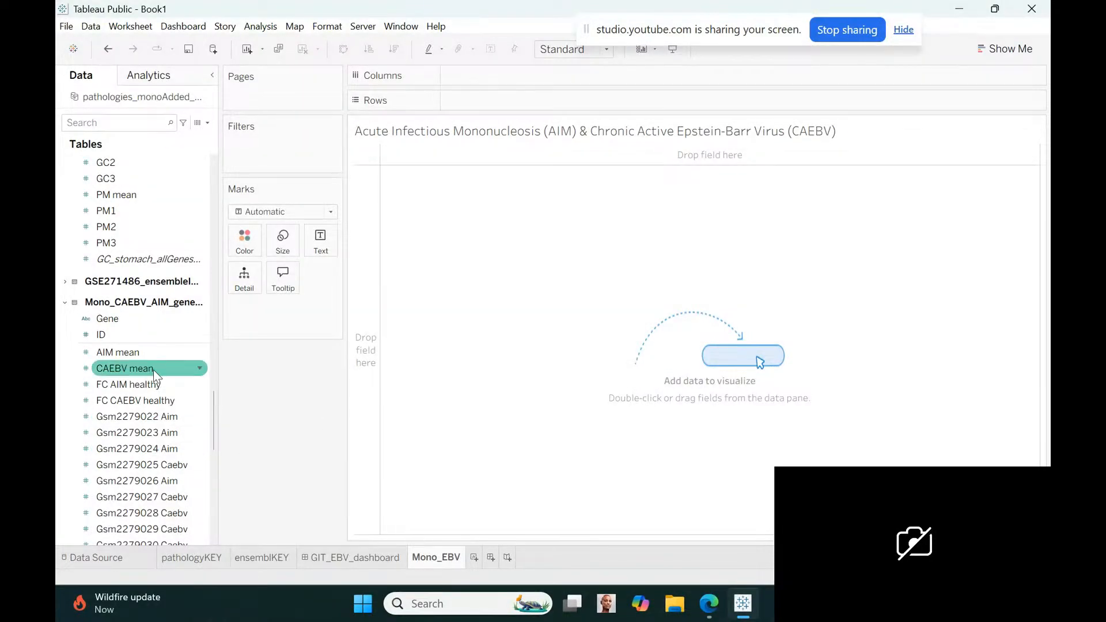
Add Gene and FC AIM healthy from the Mono_CAEBV_AIM table as rows, with FC AIM healthy set to discrete
drag(123, 319, 492, 106)
click(513, 298)
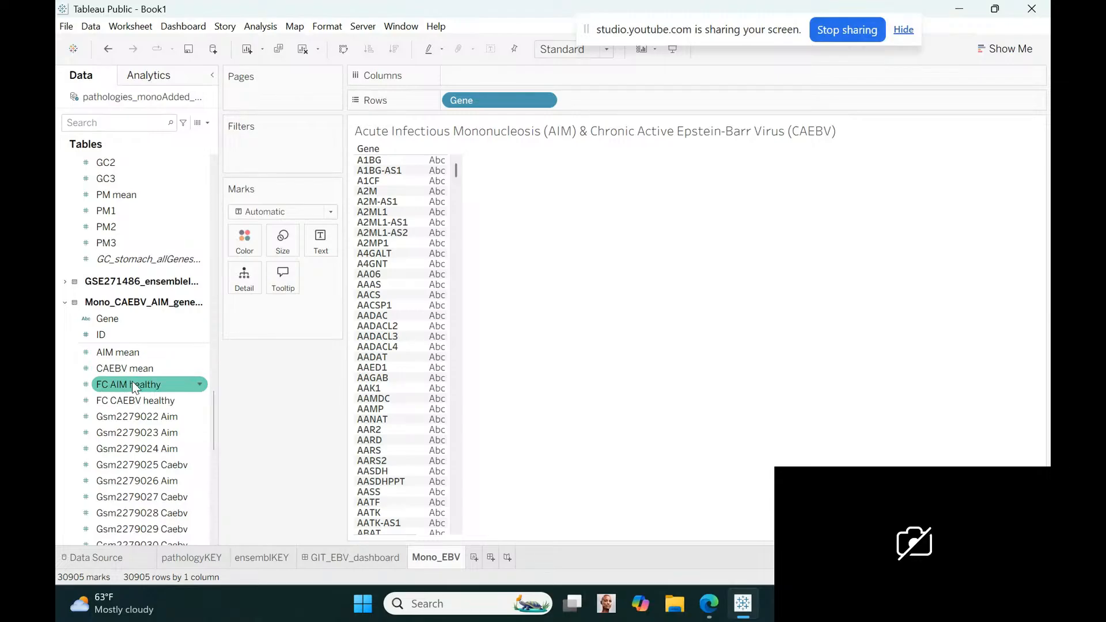
mouse_move(133, 382)
mouse_down()
mouse_move(576, 105)
mouse_move(607, 104)
mouse_up()
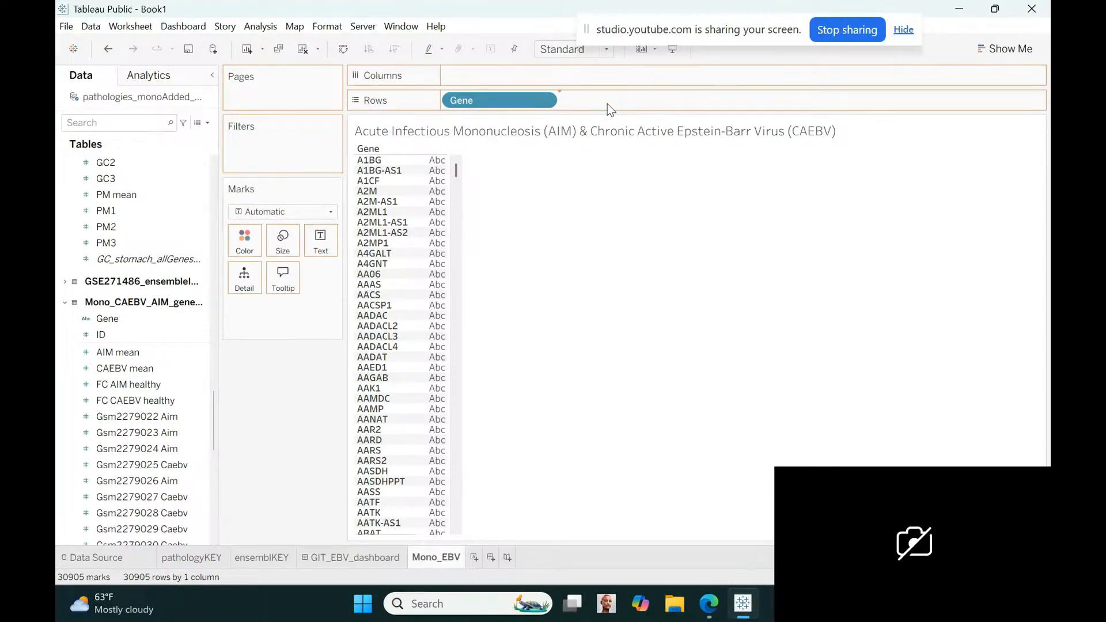
drag(607, 104, 607, 104)
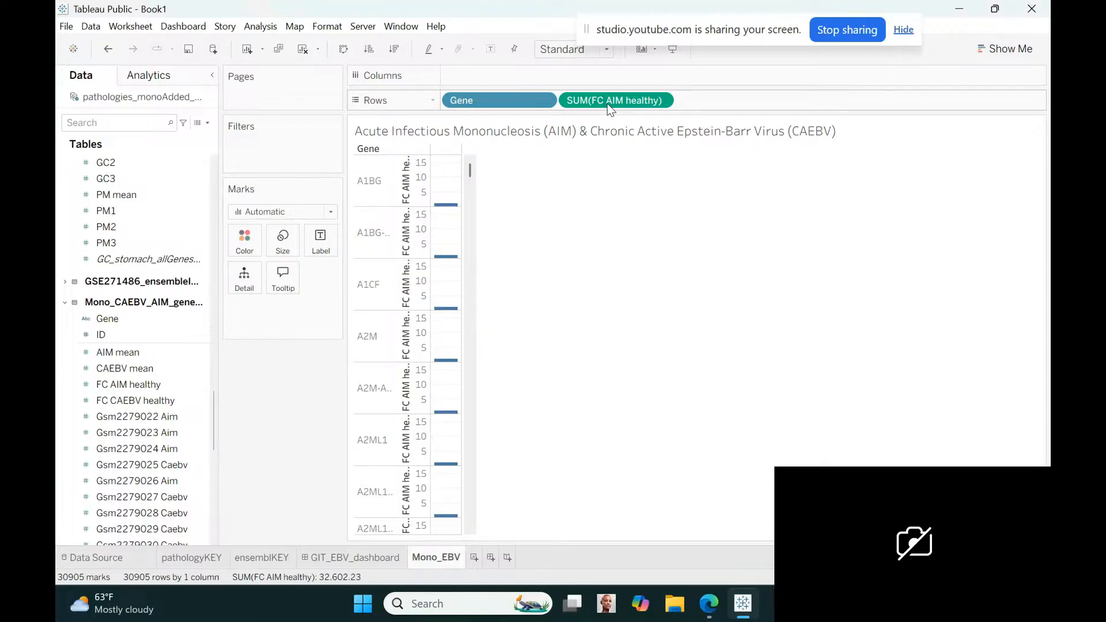
click(664, 99)
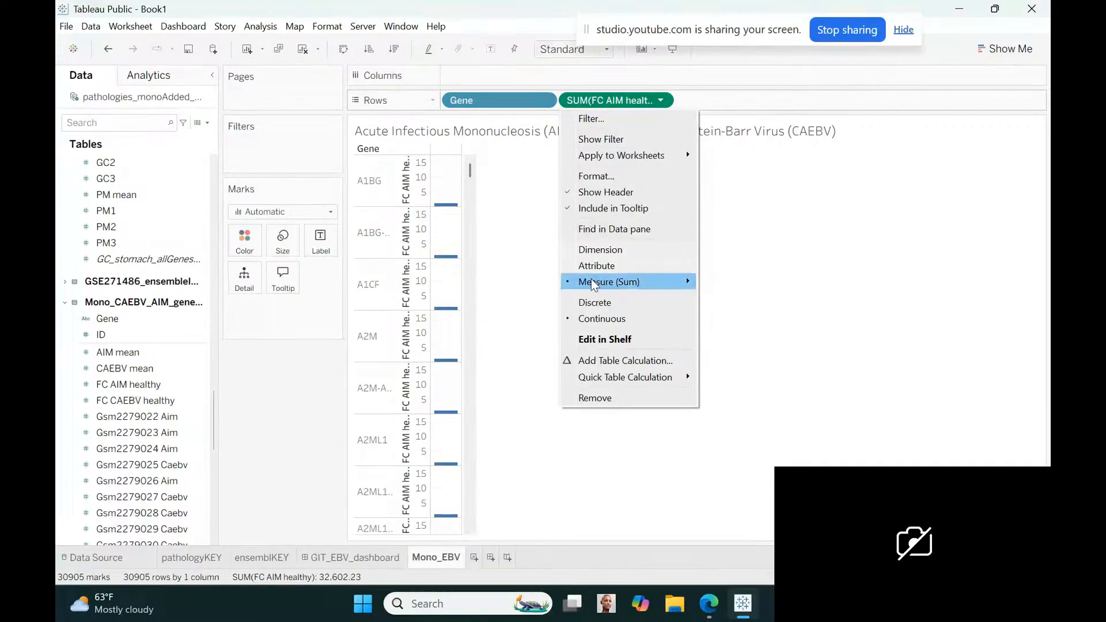
click(593, 304)
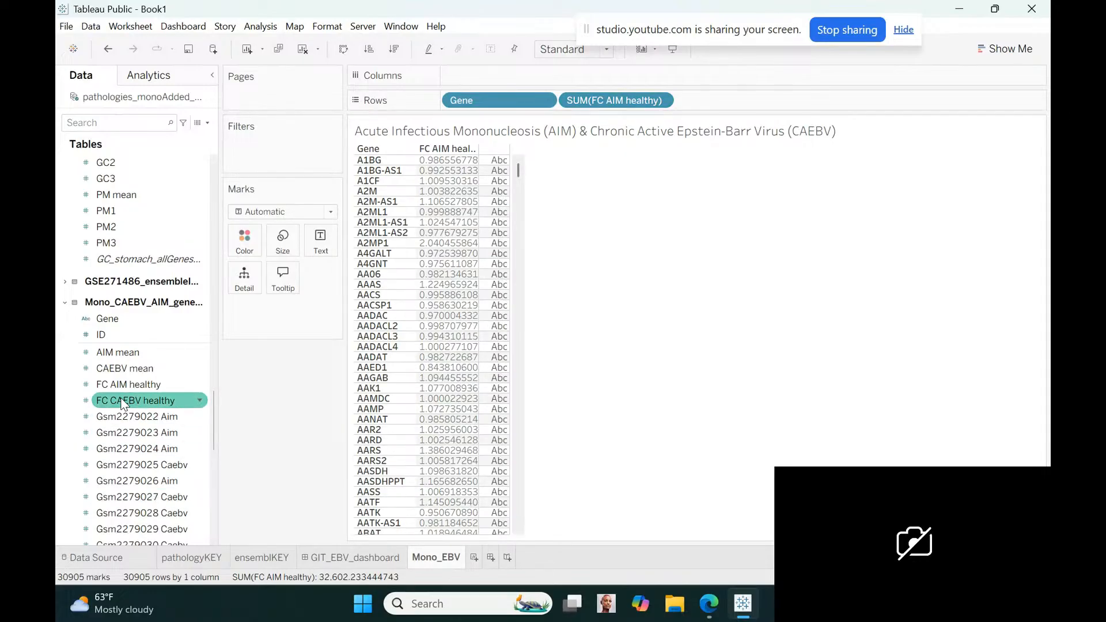
Add FC CAEBV healthy as a row field after FC AIM healthy and make it discrete
mouse_move(122, 403)
mouse_down()
mouse_move(683, 98)
mouse_move(709, 104)
mouse_up()
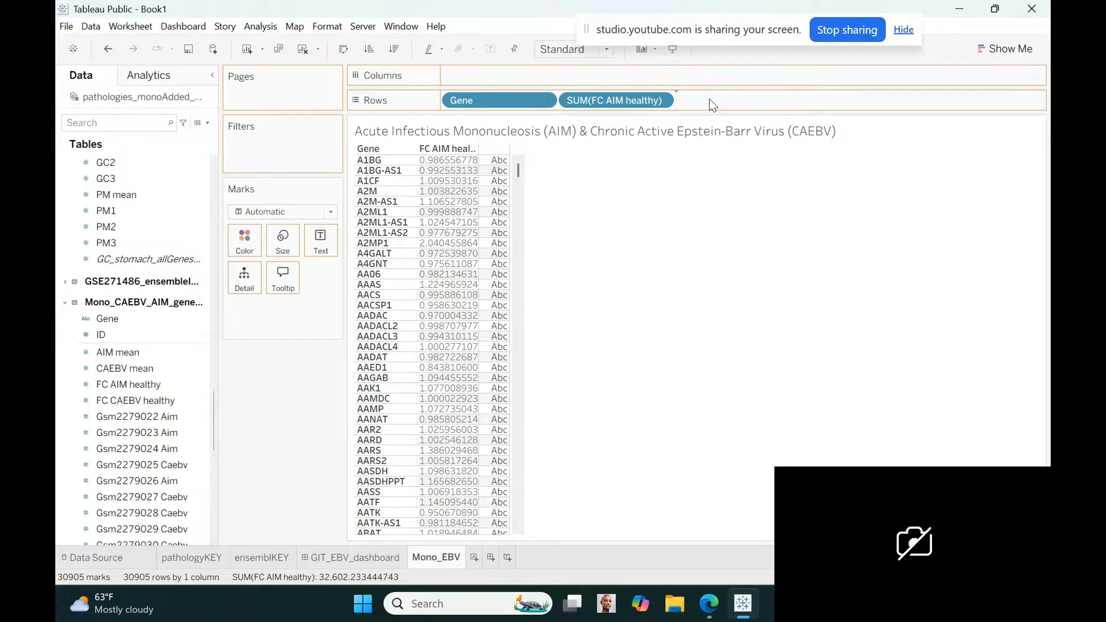
drag(710, 99, 709, 99)
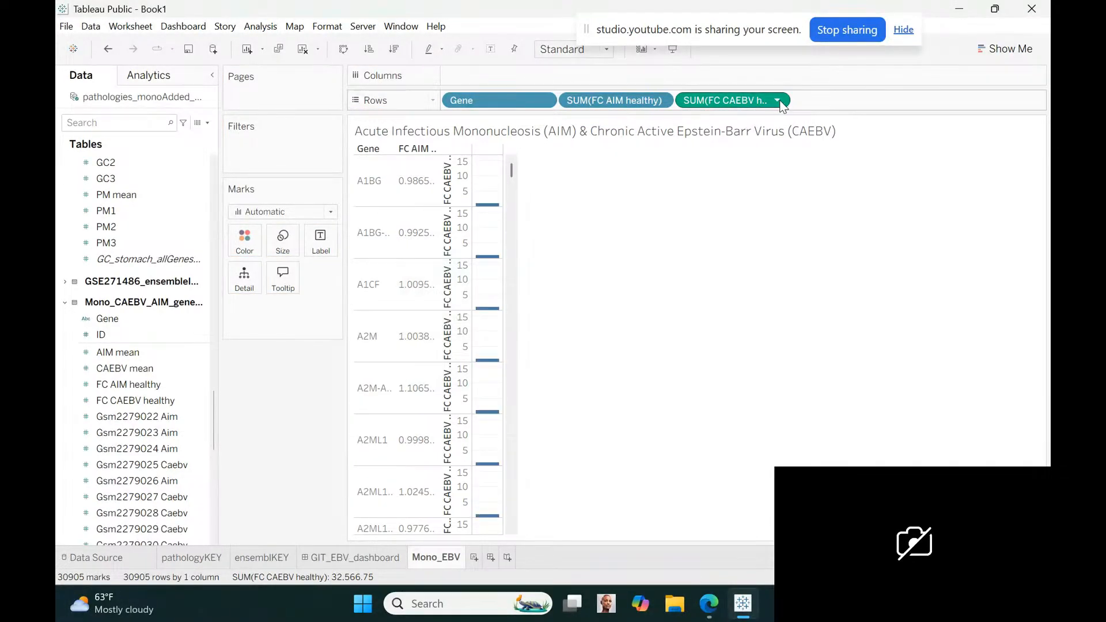
click(777, 101)
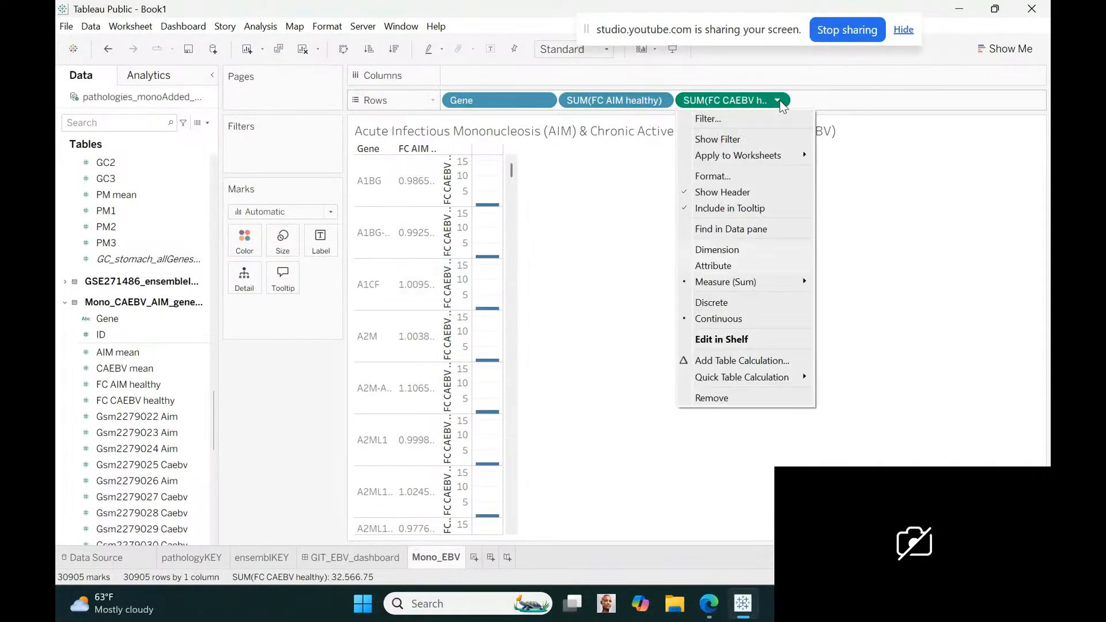
click(736, 299)
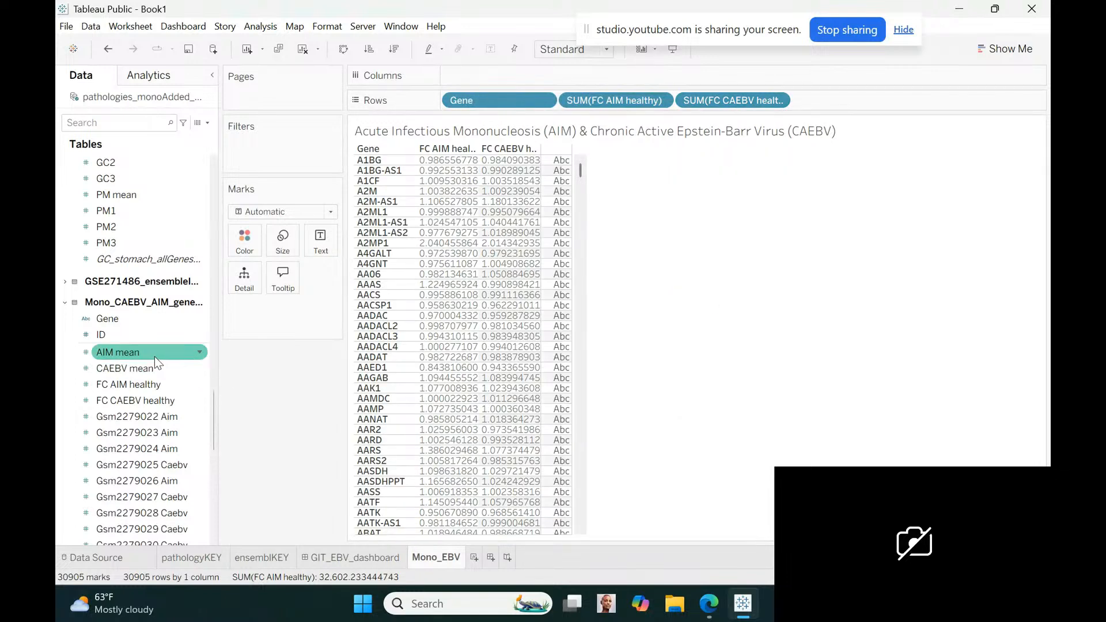
Rename the FC AIM healthy field to Foldchange AIM healthy
click(201, 390)
right_click(201, 389)
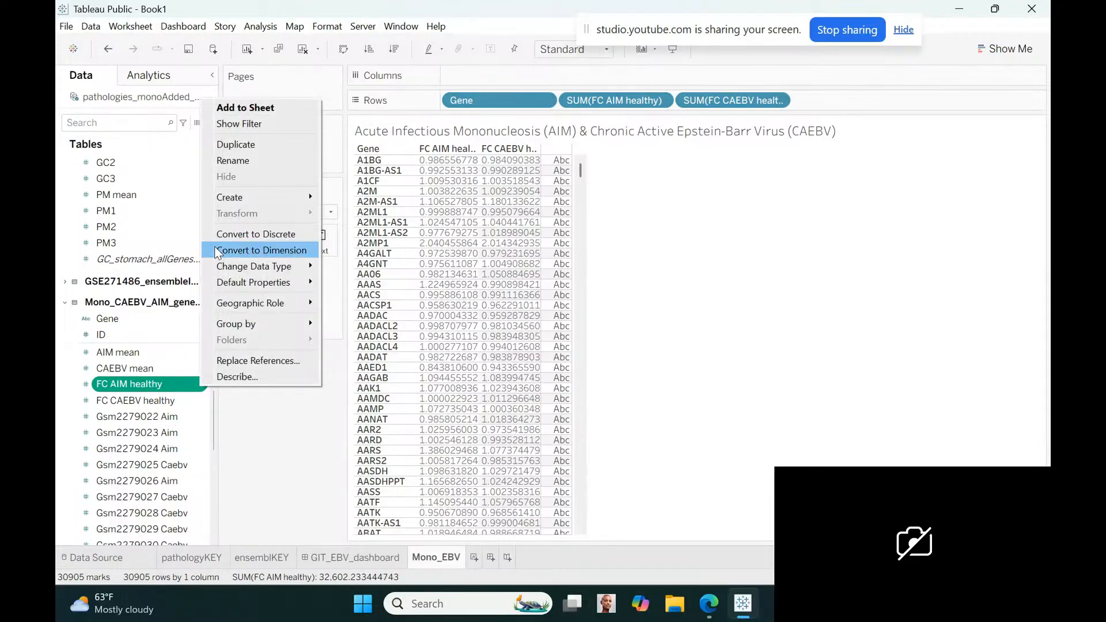
click(232, 162)
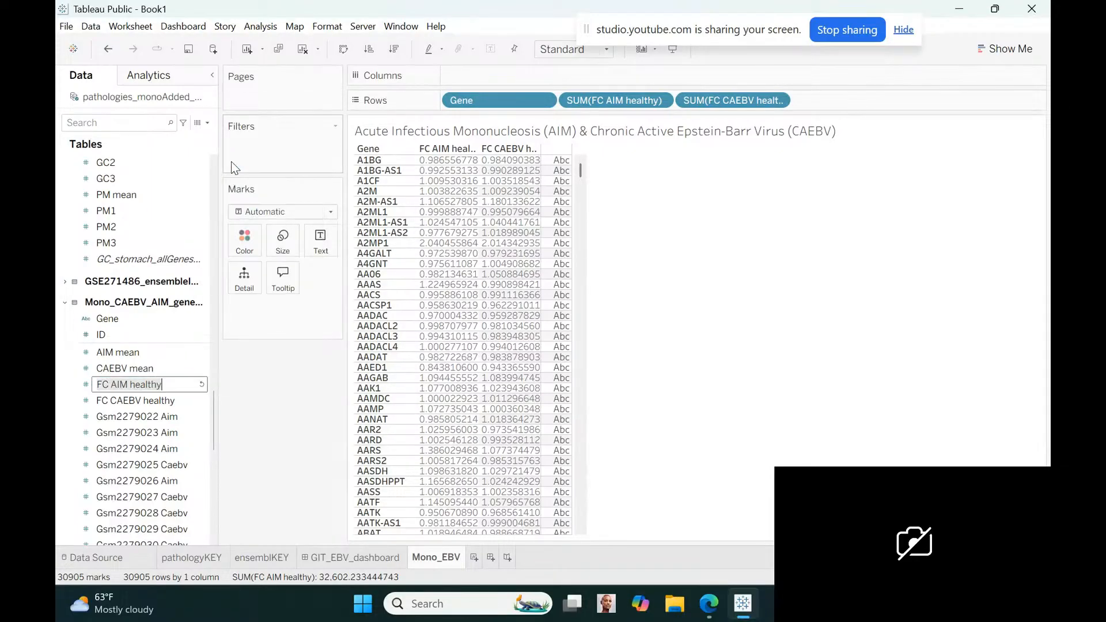
click(107, 384)
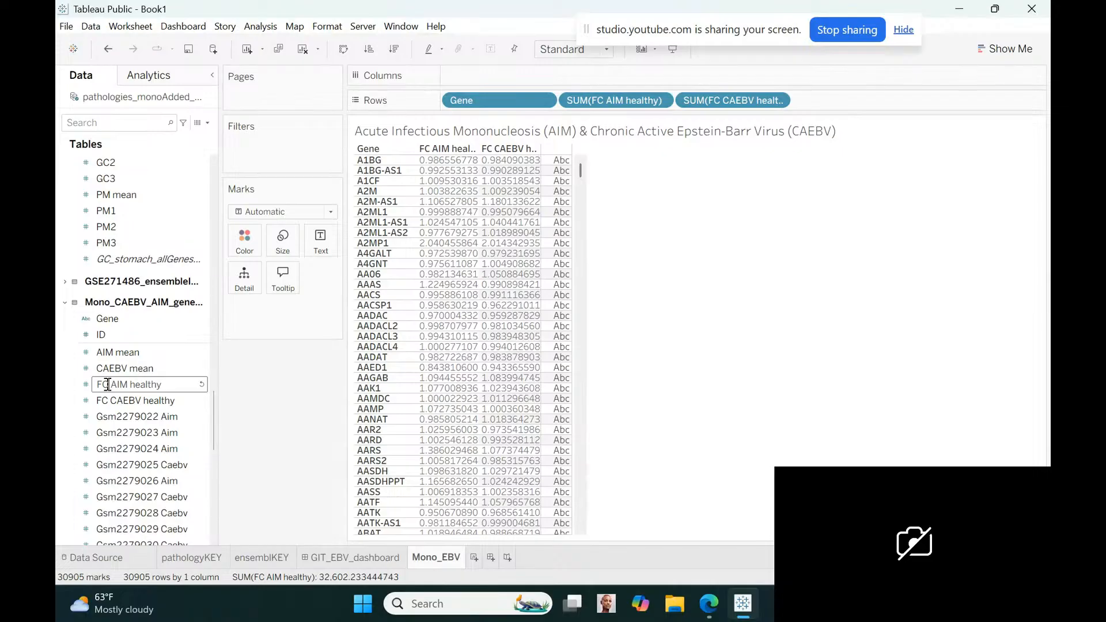
key(BackSpace)
text(oldchange)
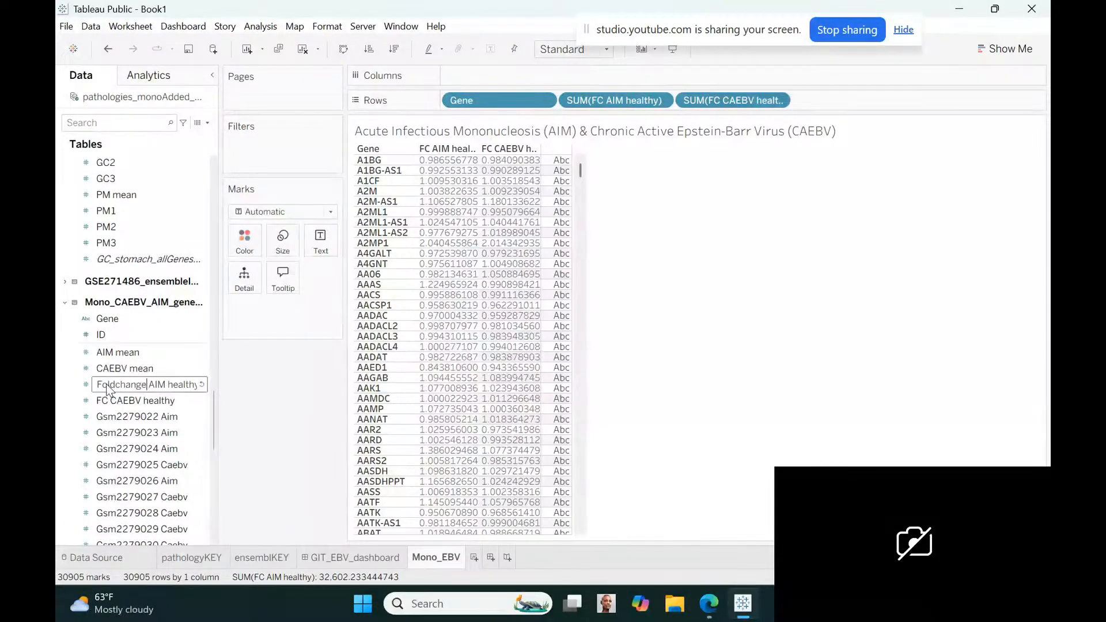
key(Return)
Rename the FC CAEBV healthy field to Foldchange CAEBV healthy
click(199, 400)
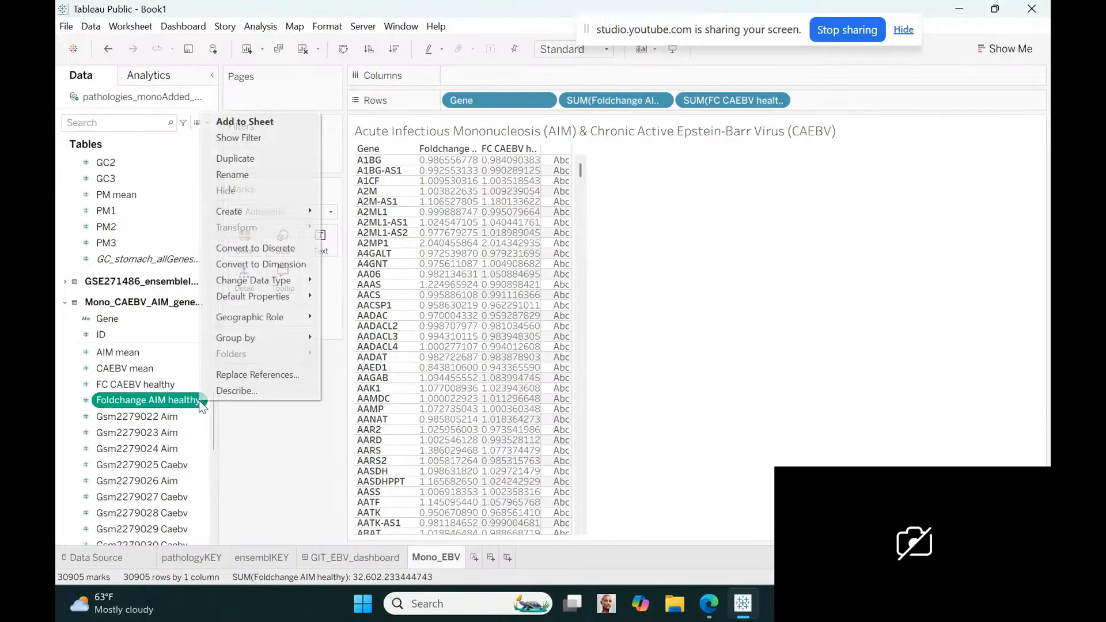
click(185, 387)
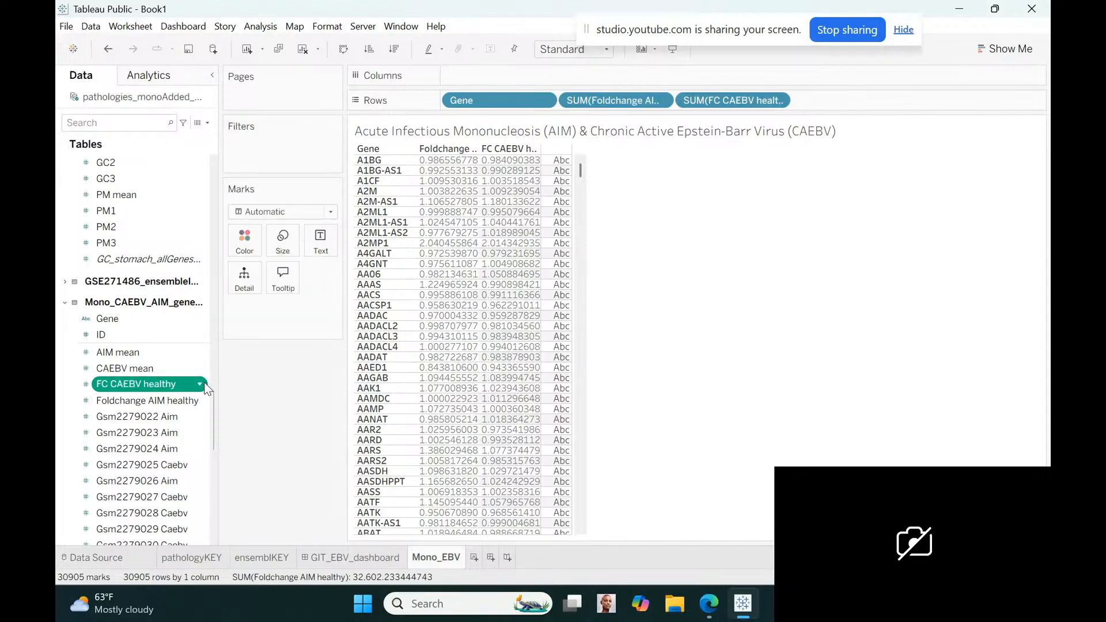
click(203, 383)
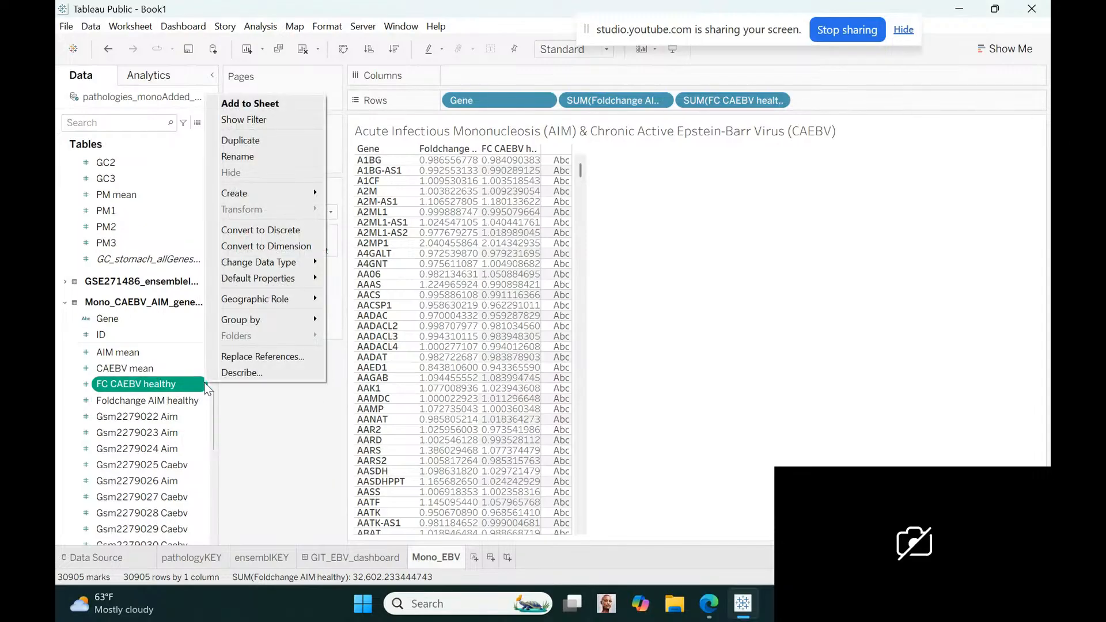
click(238, 157)
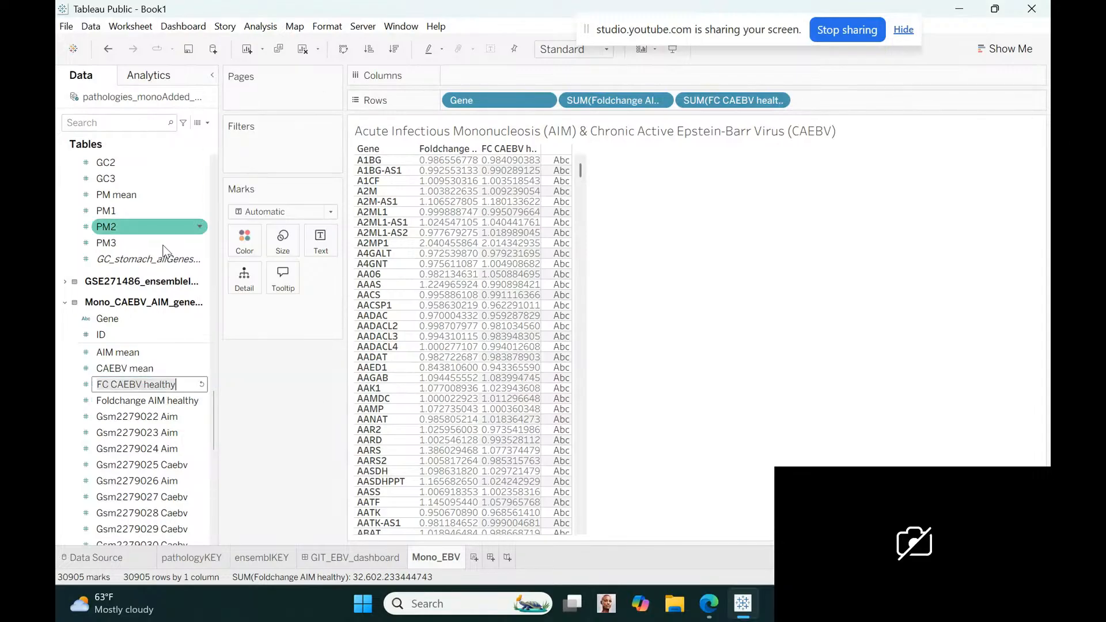
click(111, 386)
key(BackSpace)
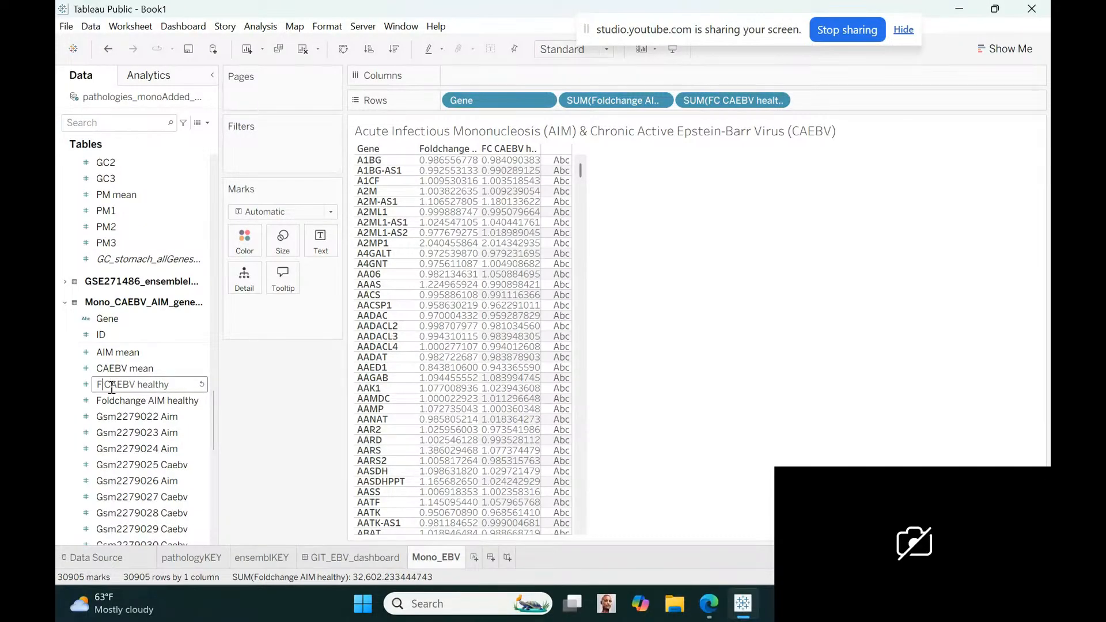
text(oldchange)
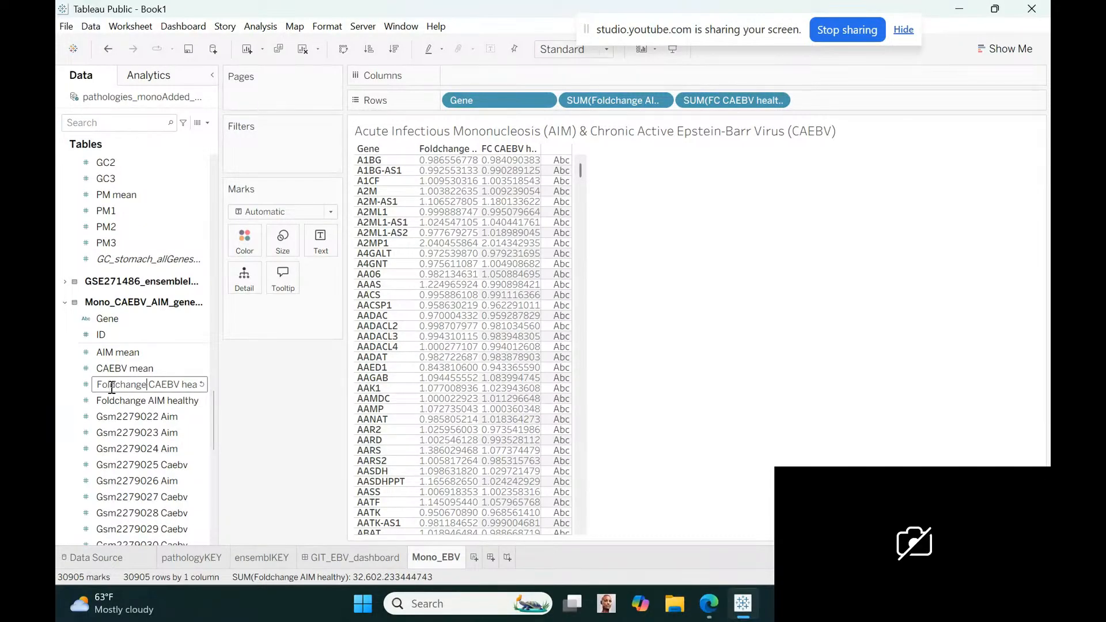
key(Return)
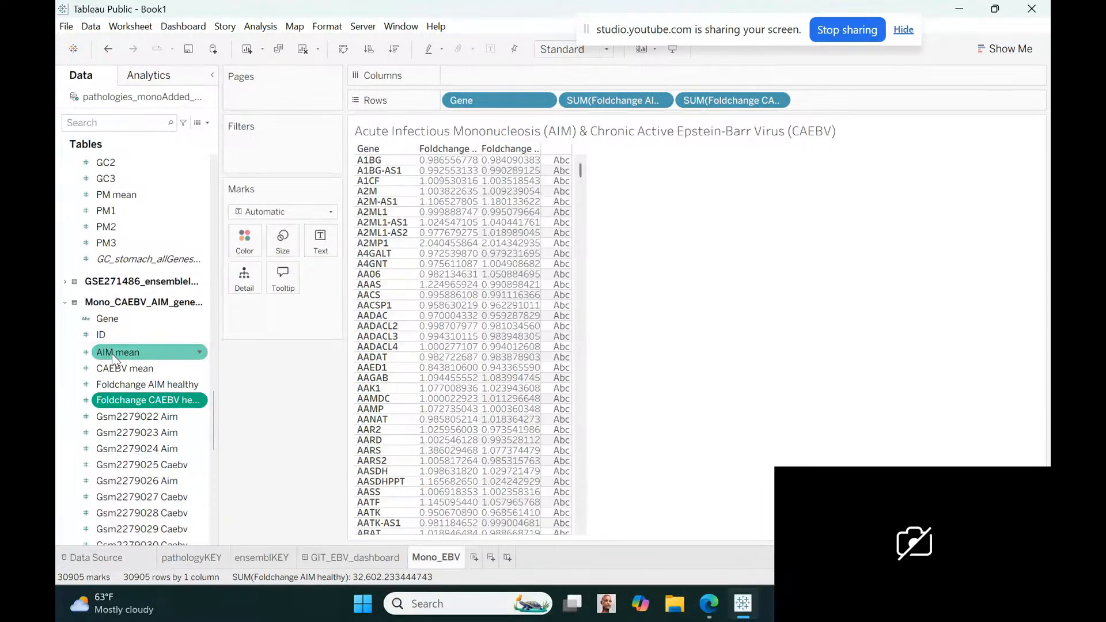
Add AIM mean as a row field after Foldchange CAEBV healthy and make it discrete
mouse_move(112, 354)
mouse_down()
mouse_move(890, 125)
mouse_move(824, 102)
mouse_up()
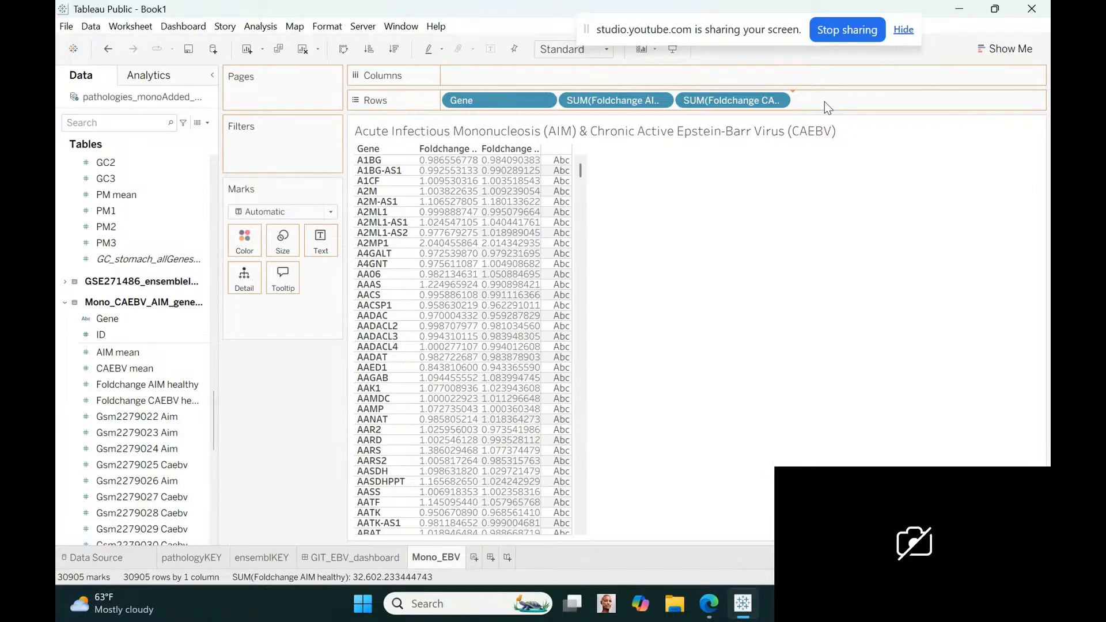
drag(824, 102, 823, 101)
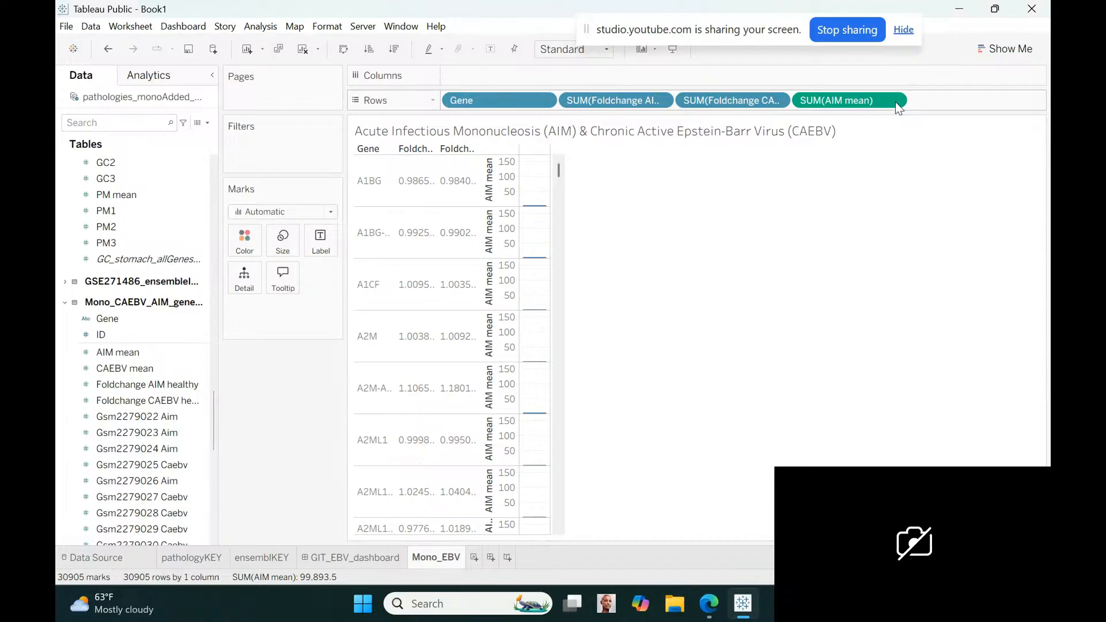
click(894, 101)
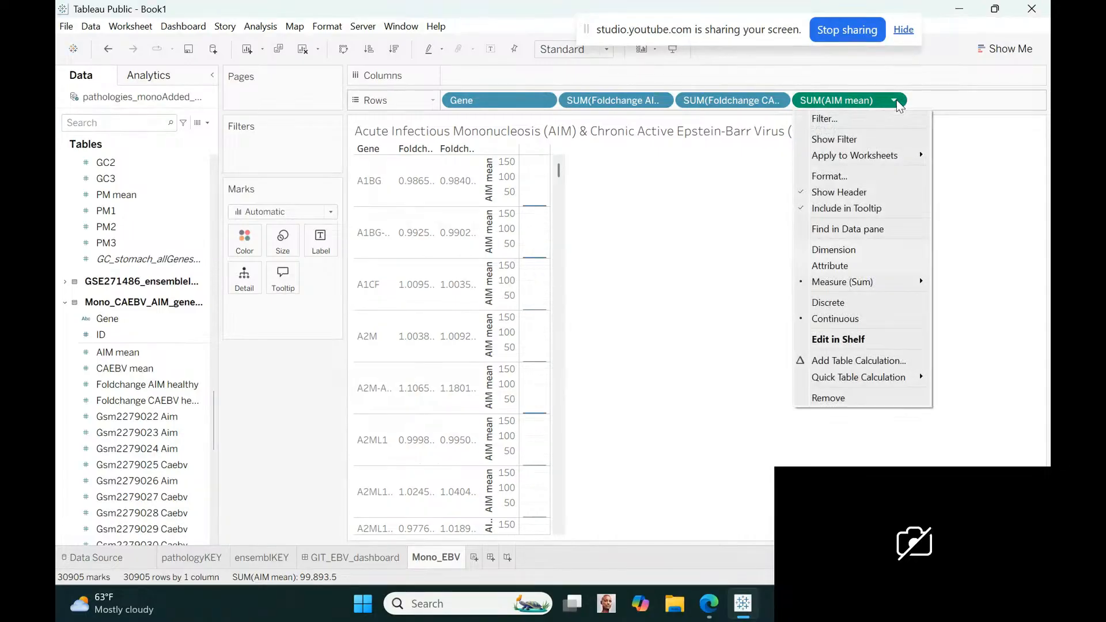
click(830, 301)
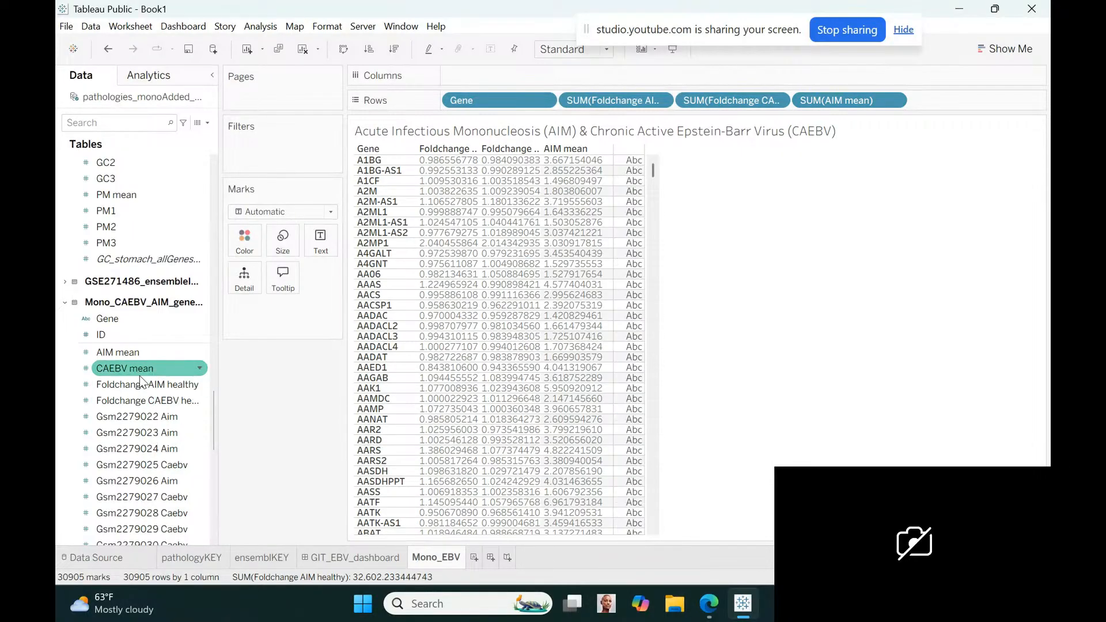
Add CAEBV mean as a row field after AIM mean and make it discrete
drag(139, 375, 922, 111)
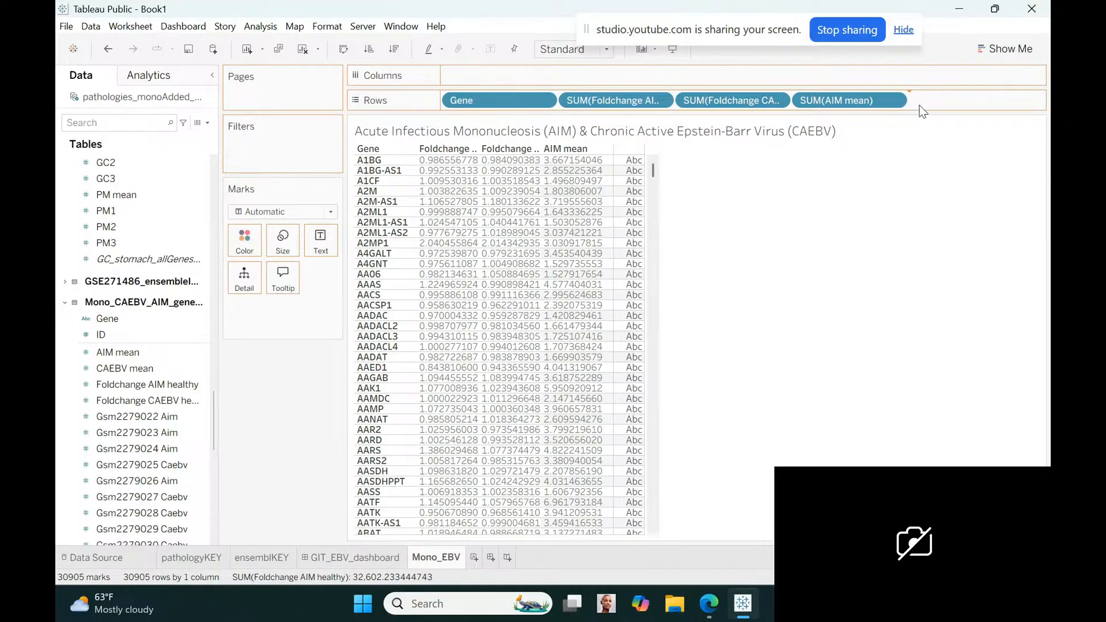
drag(921, 111, 922, 111)
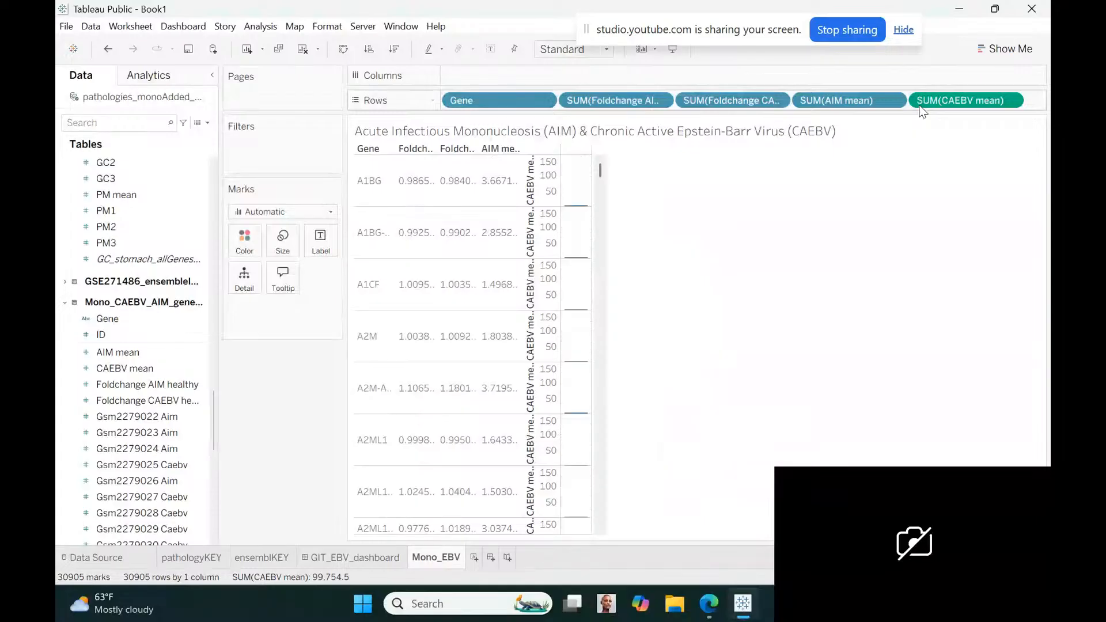
click(1006, 101)
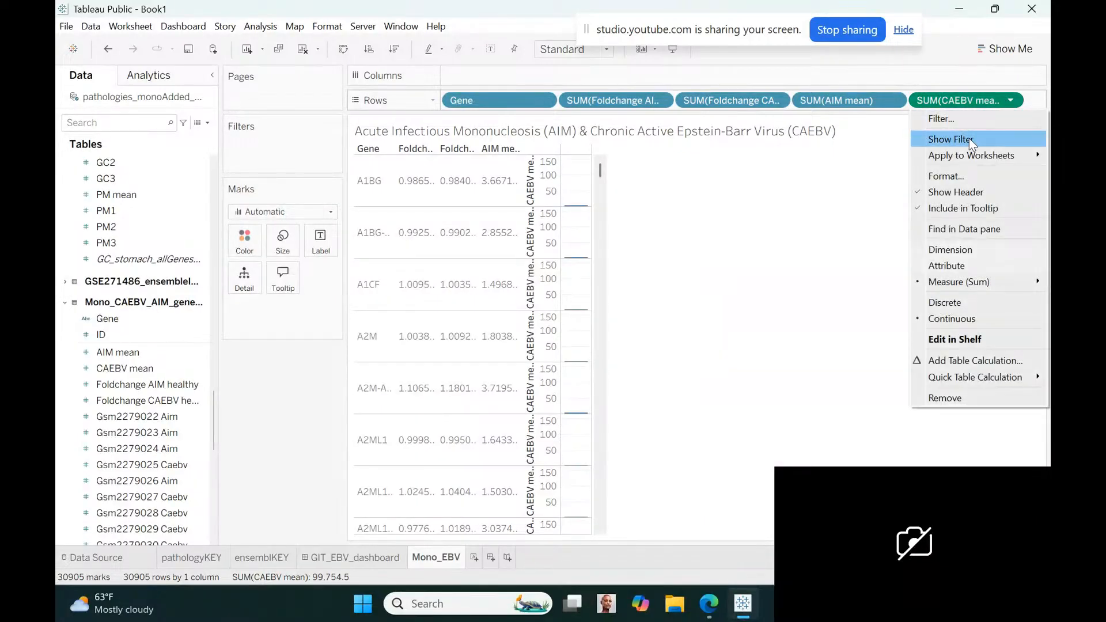
click(969, 301)
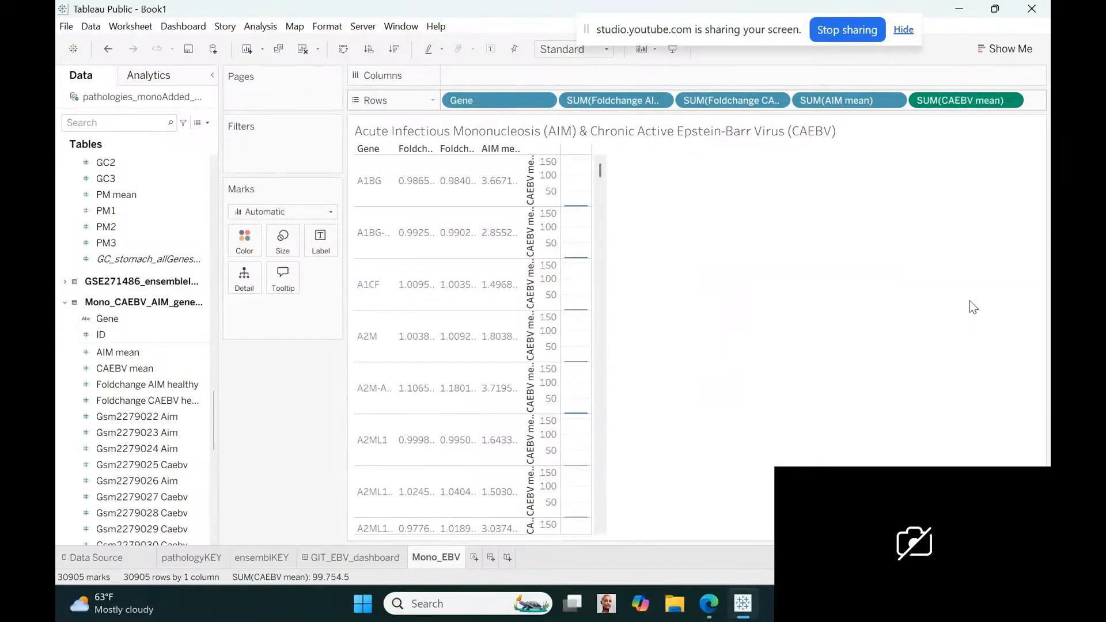
Add Healthy Mean from the Mono_CAEBV_AIM table as the last row field and make it discrete
click(117, 389)
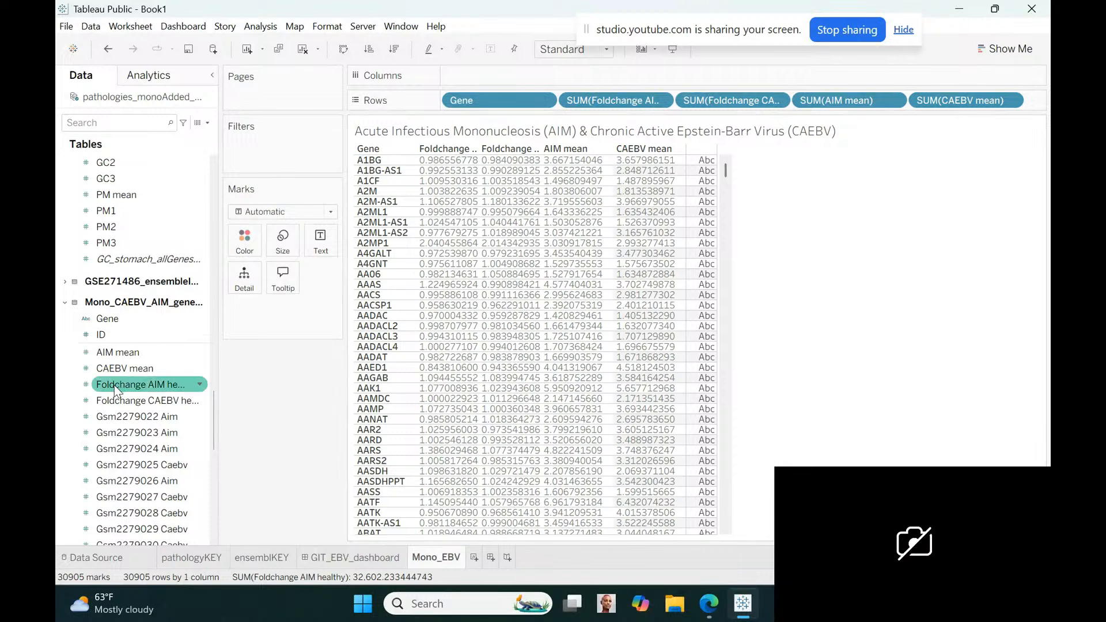
scroll(215, 410, down, 2)
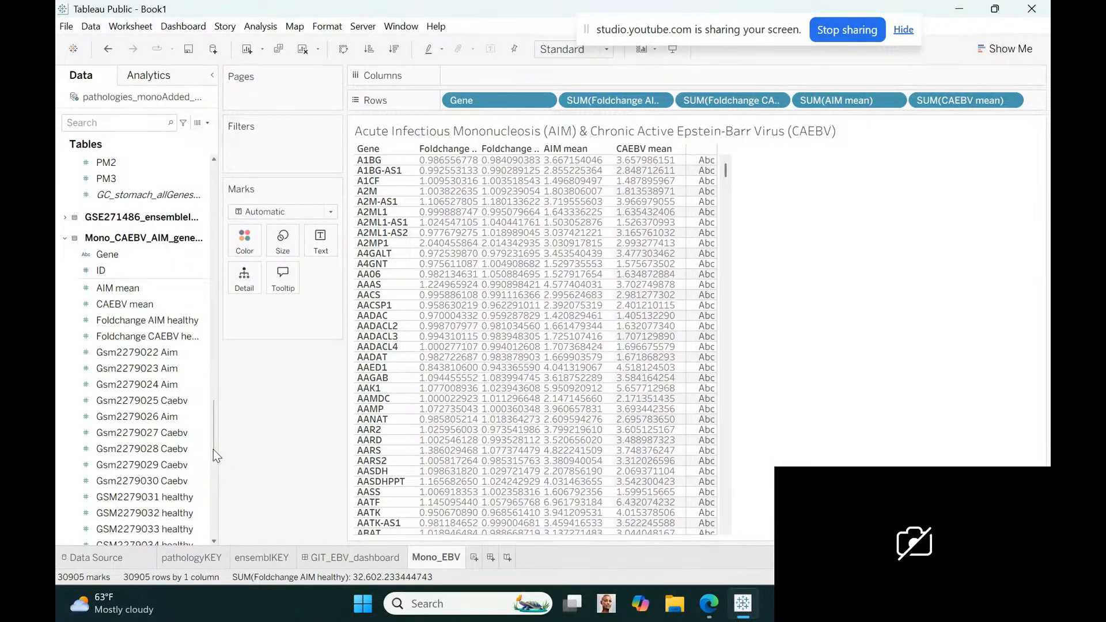
drag(213, 449, 216, 510)
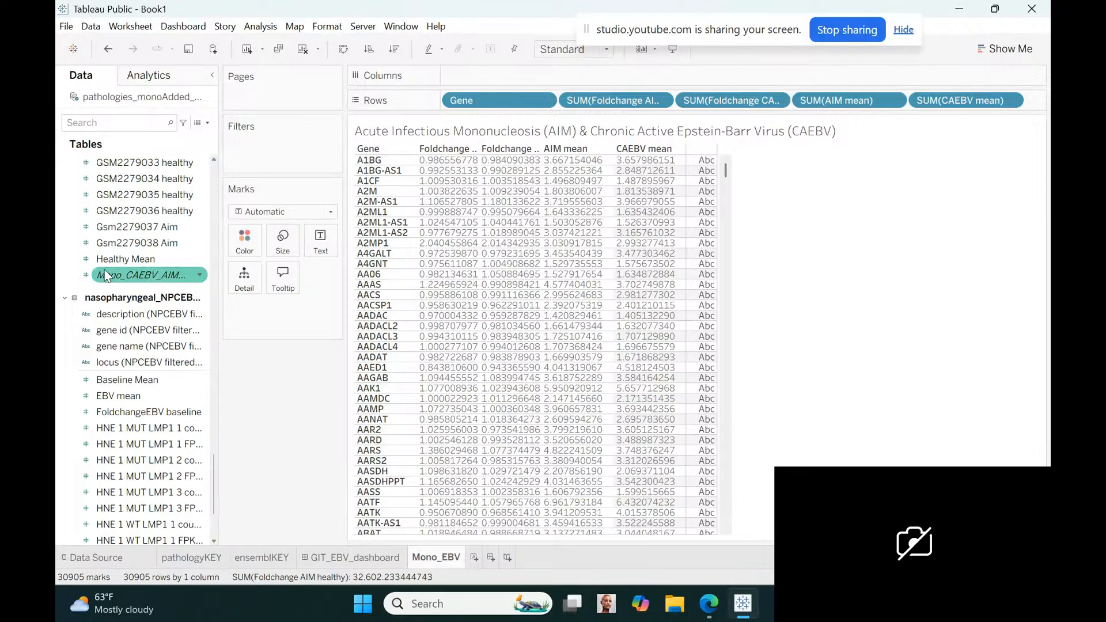
mouse_move(111, 265)
mouse_down()
mouse_move(864, 142)
mouse_move(994, 107)
mouse_up()
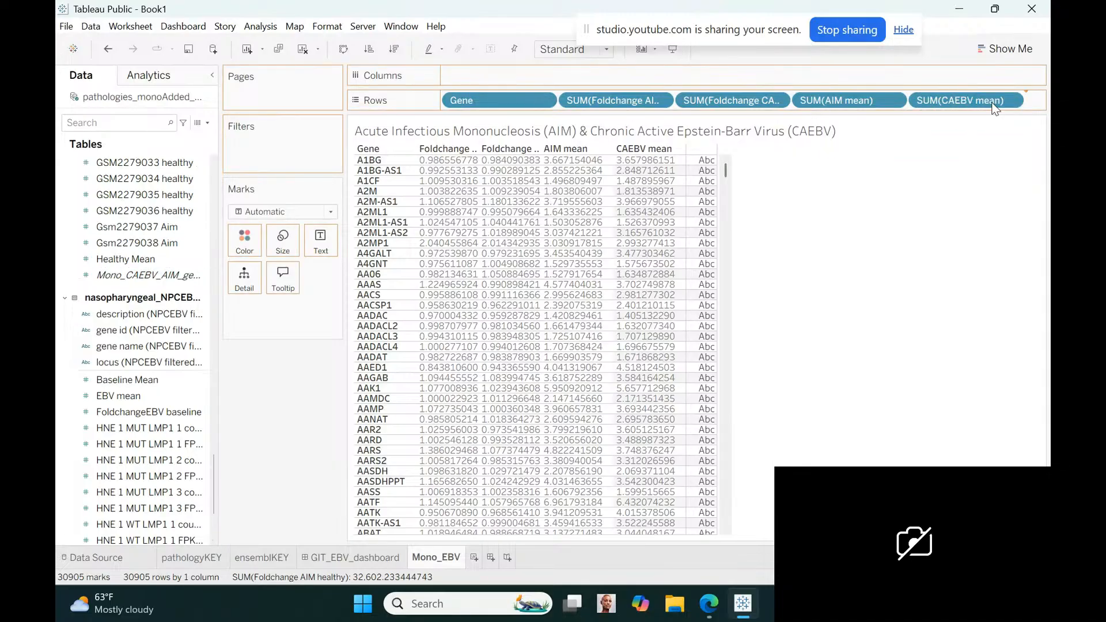
drag(994, 107, 994, 109)
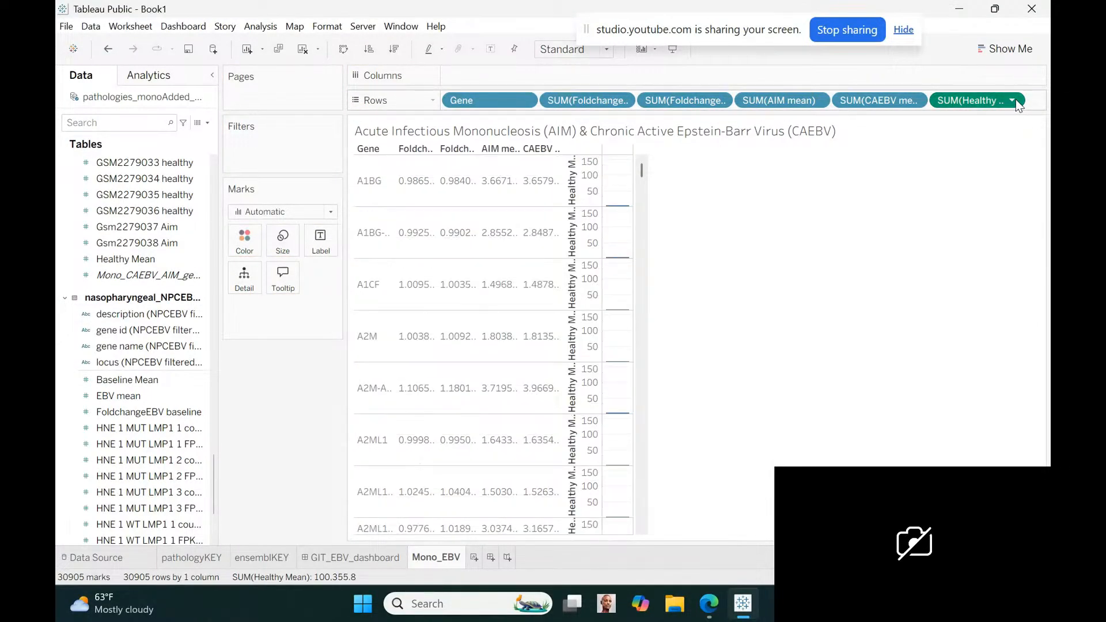
click(1012, 100)
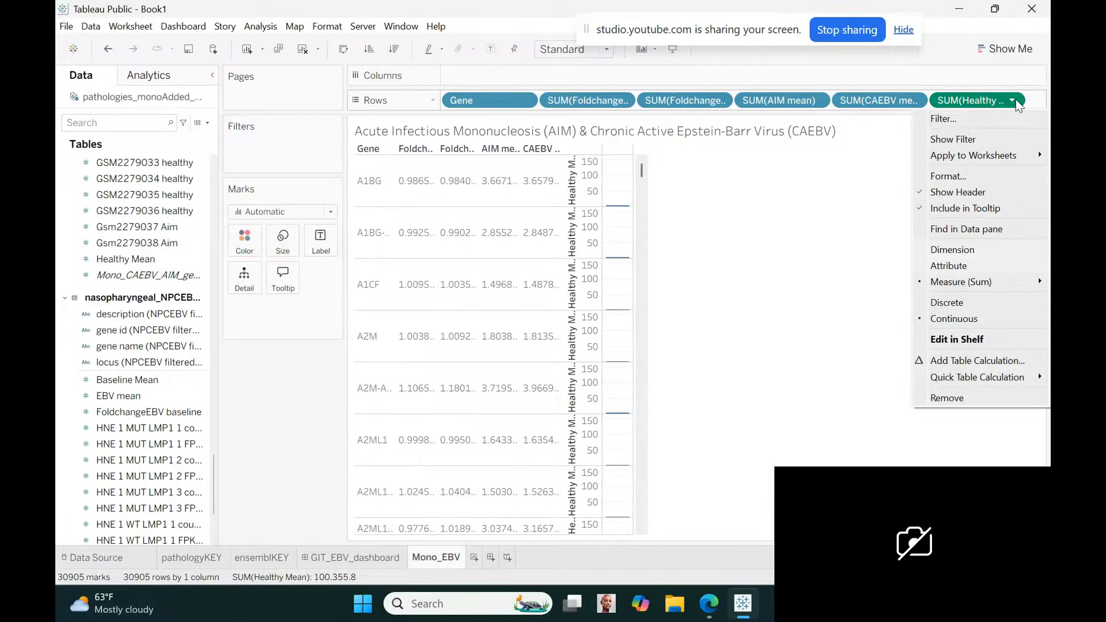
click(956, 306)
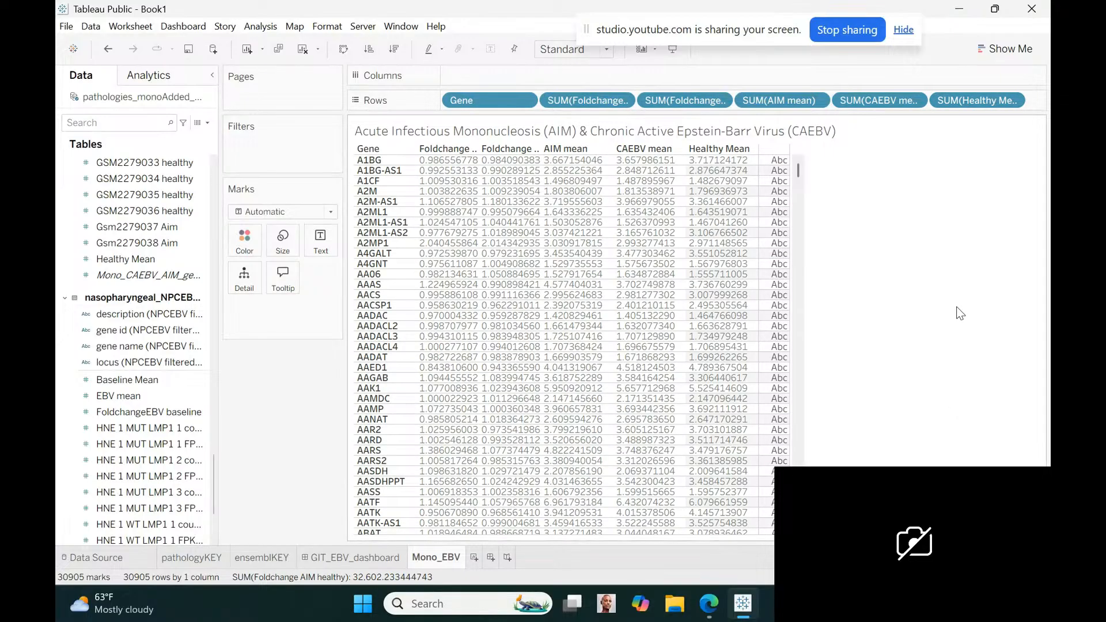
Append ", 6 AIM, 5 CAEBV, and 6 Healthy samples" to the Mono_EBV worksheet title
double_click(814, 132)
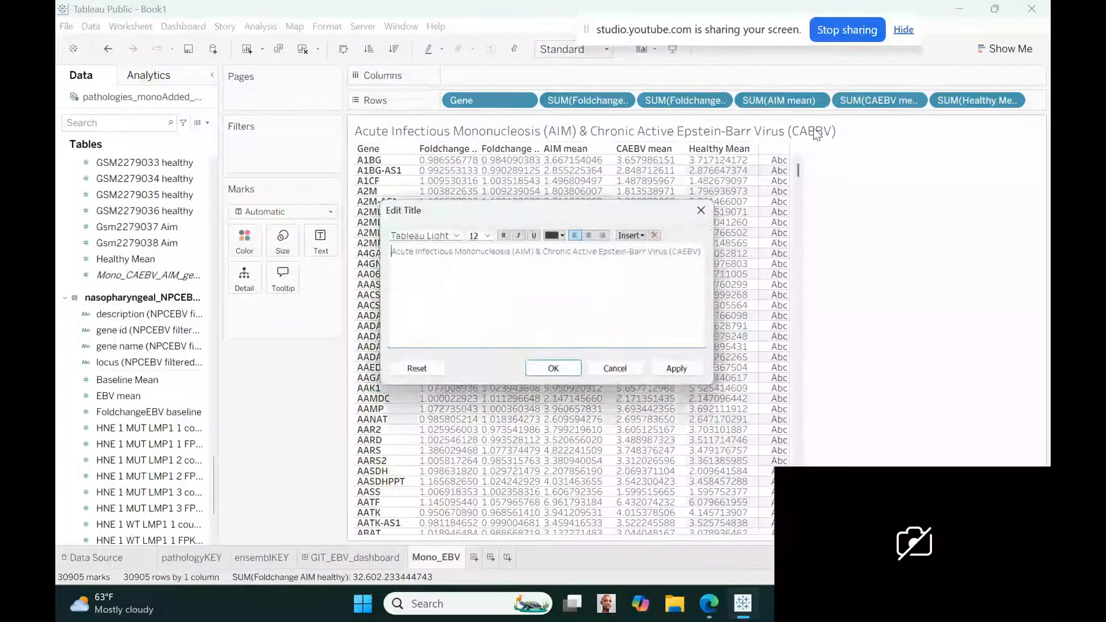
click(707, 257)
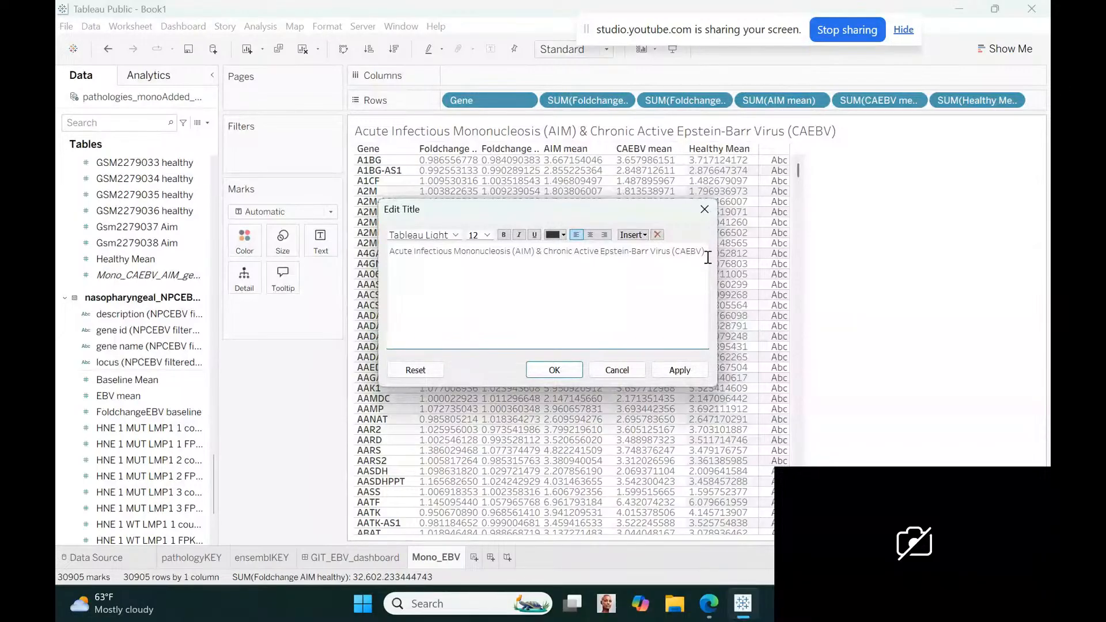
text(,)
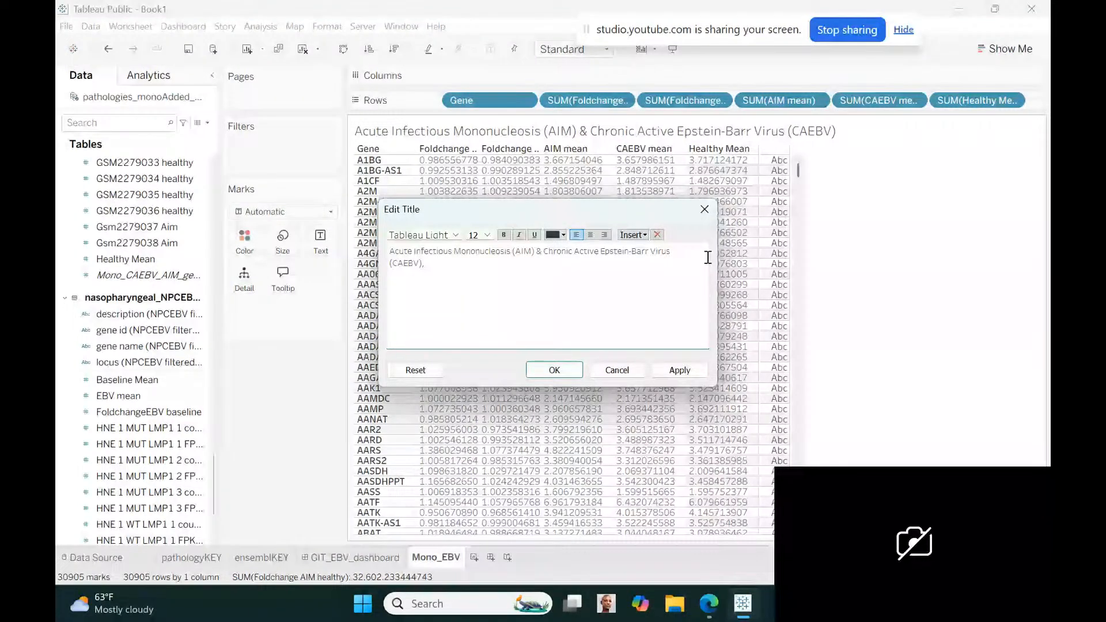
text(6 AIM, 5)
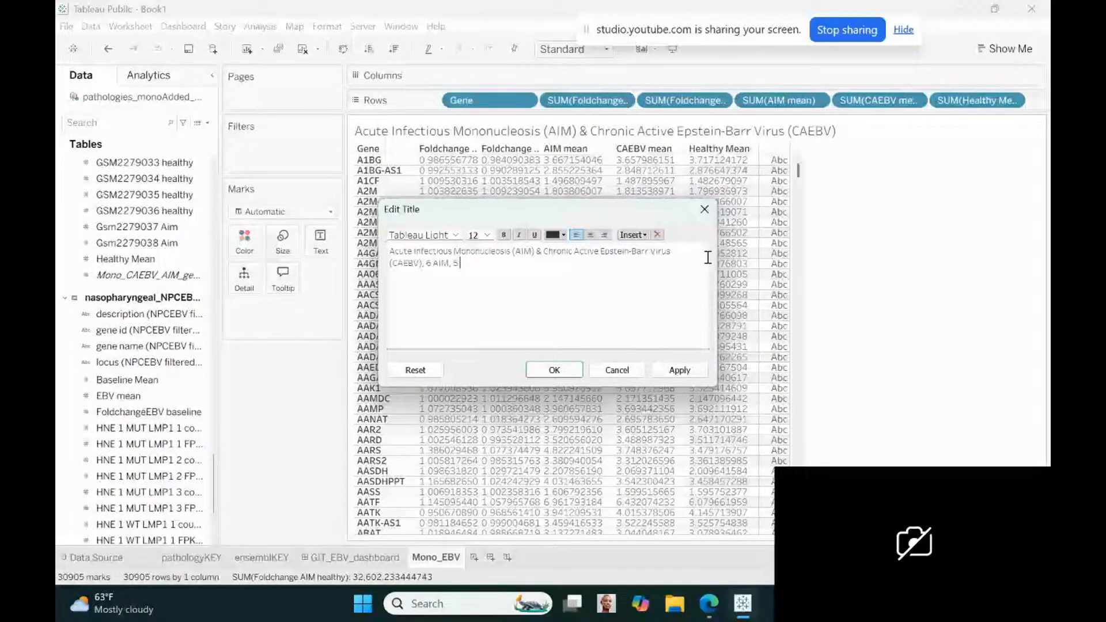
text( CAEBV, and 6 Healthy)
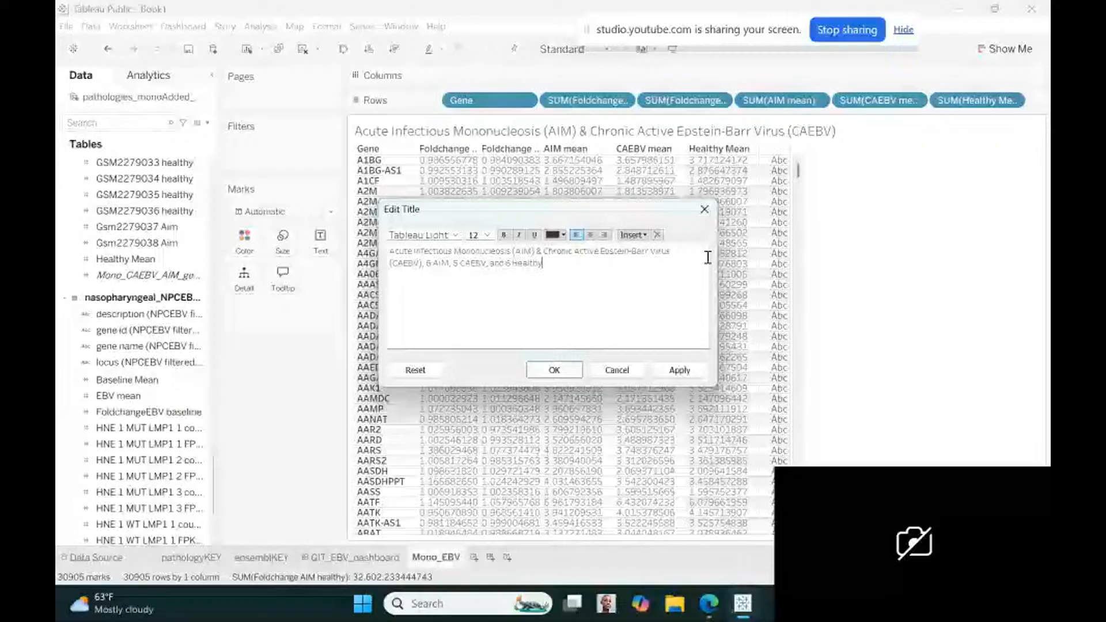
text( samples)
Set the title's sample-count text to font size 8 and its main text to size 10, then apply the title
drag(427, 263, 577, 263)
click(488, 235)
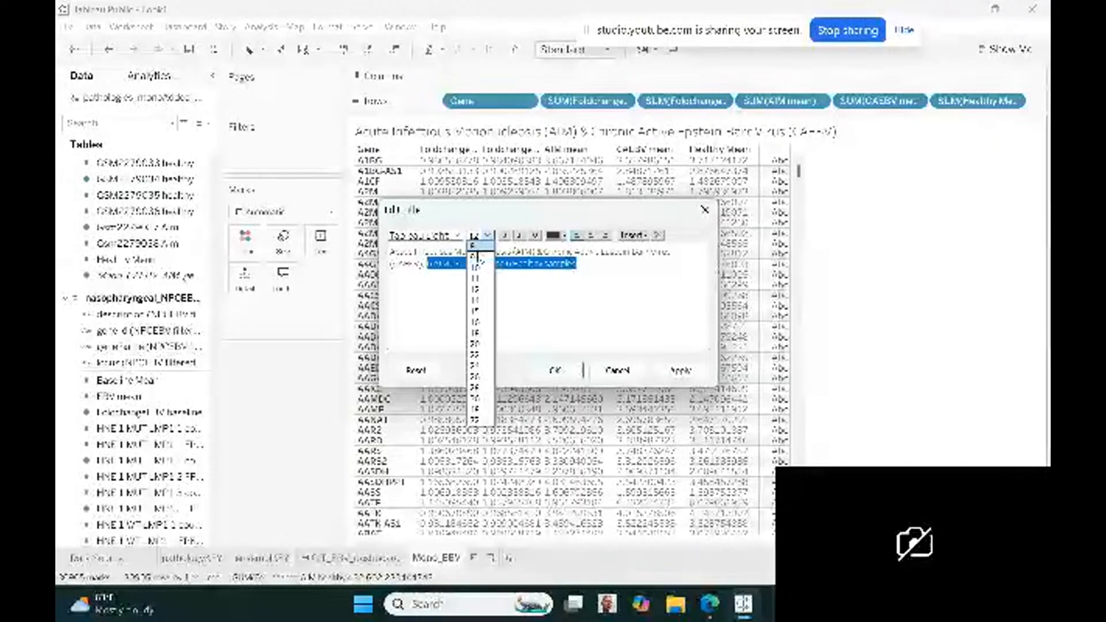
click(476, 256)
drag(423, 264, 390, 252)
click(487, 235)
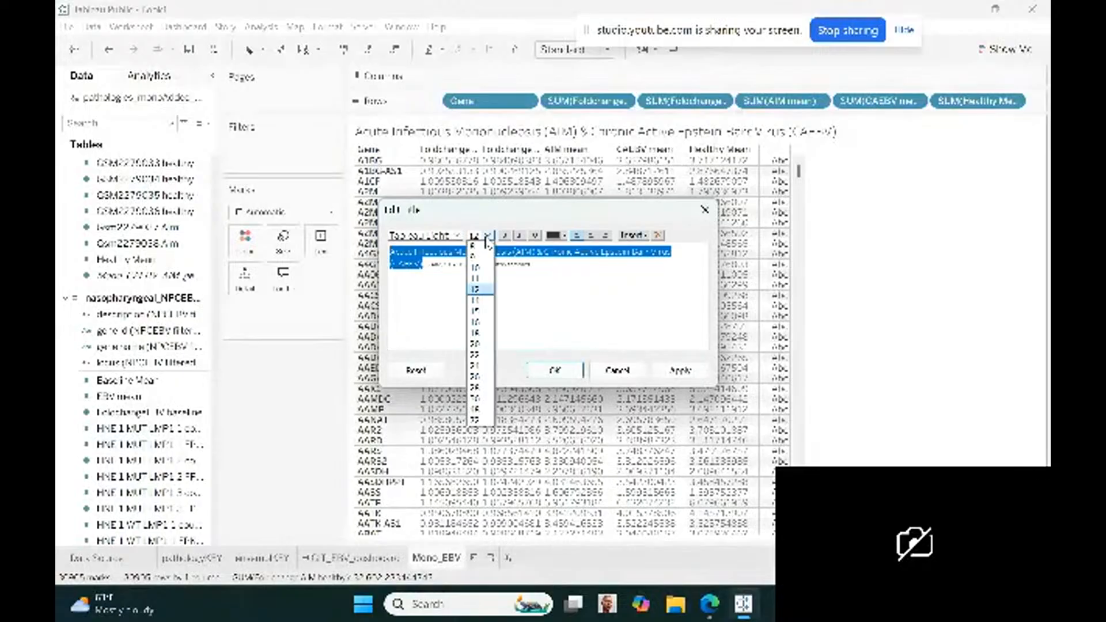
click(475, 267)
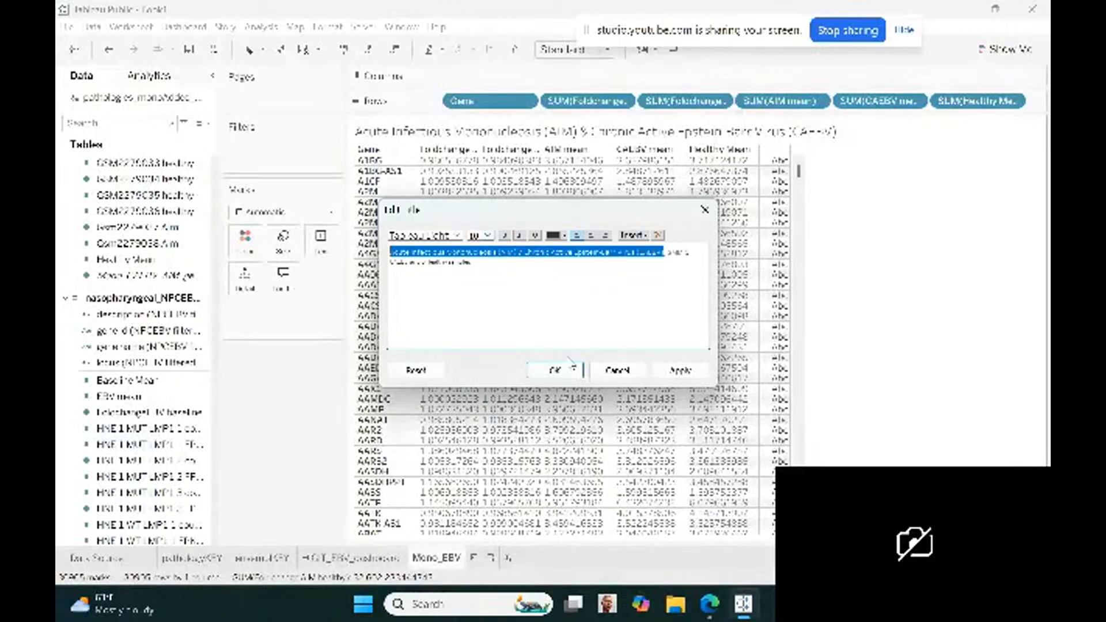
click(556, 370)
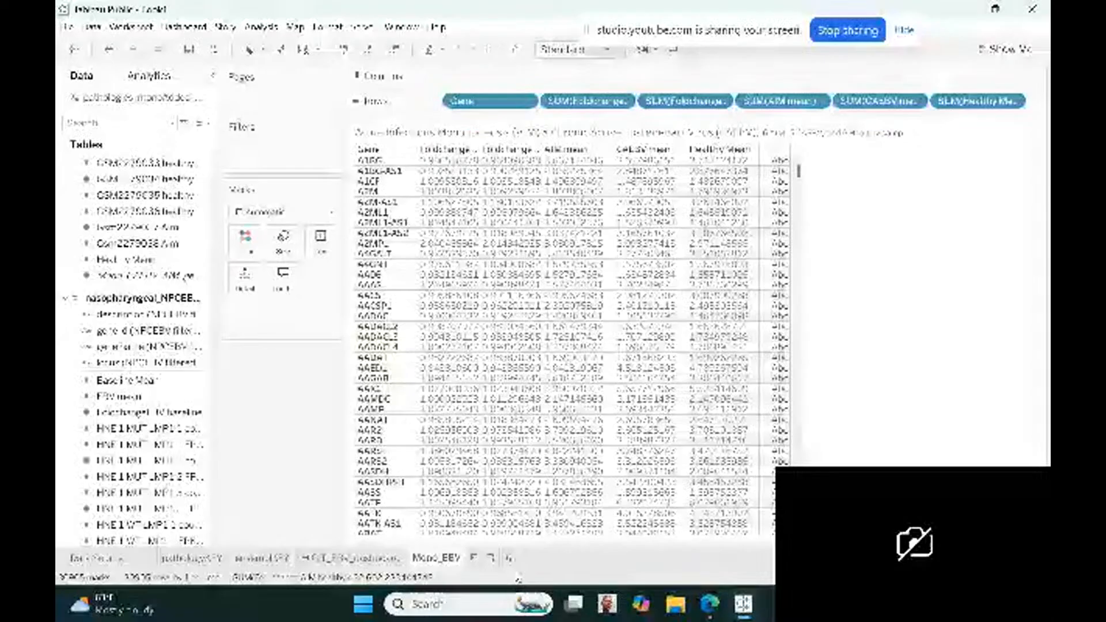
Add the Mono_EBV sheet to GIT_EBV_dashboard as a floating item and place it directly below the Ensembl KEY table
click(323, 559)
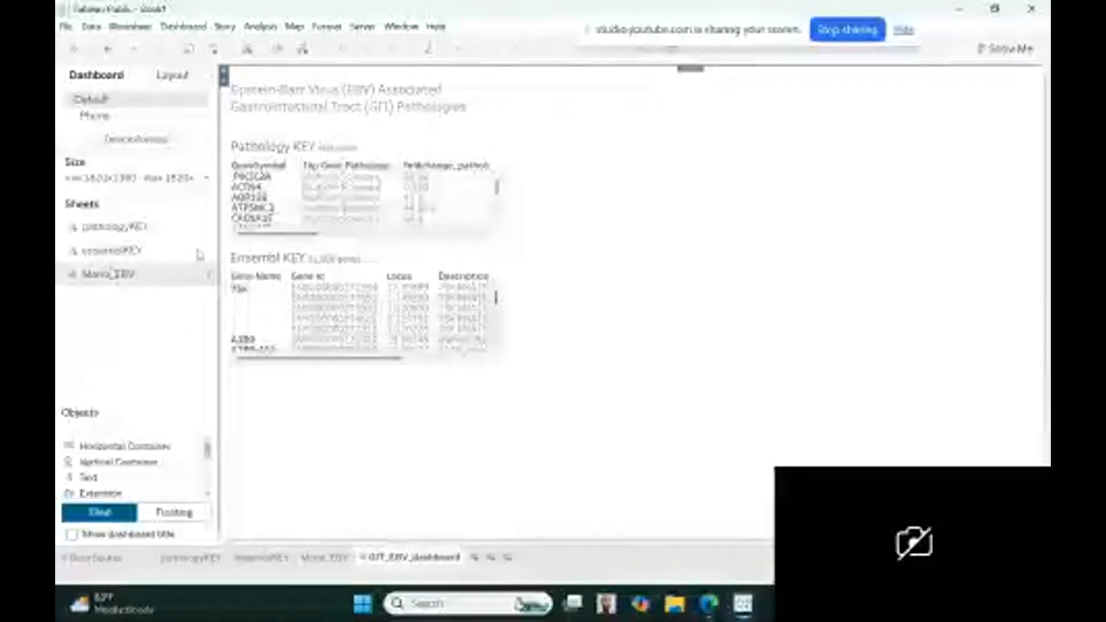
drag(110, 250, 640, 214)
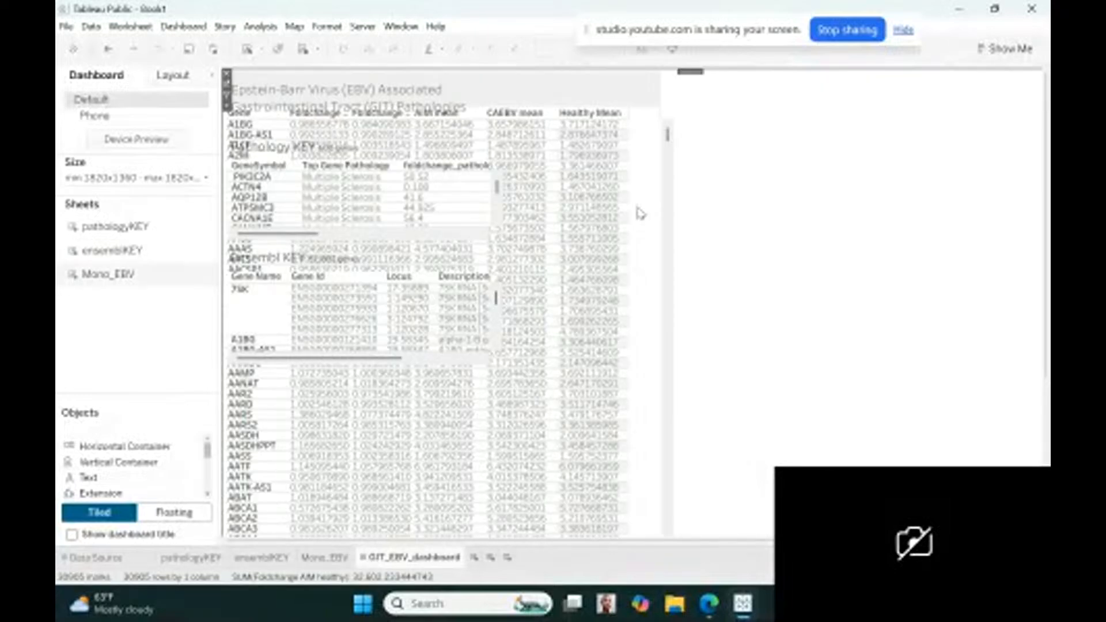
click(226, 105)
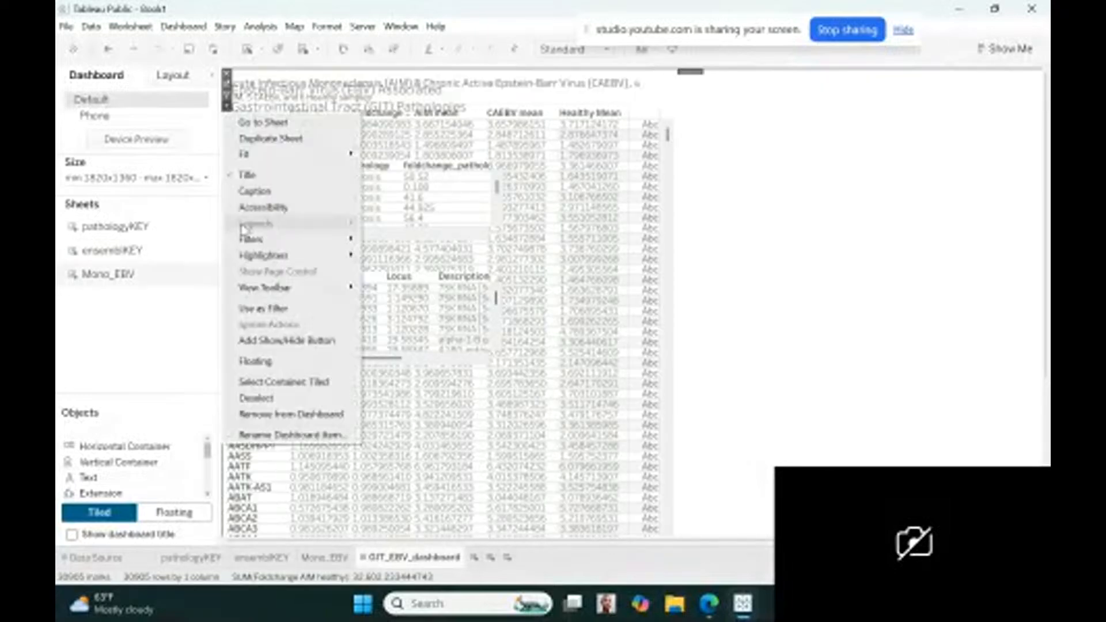
click(264, 364)
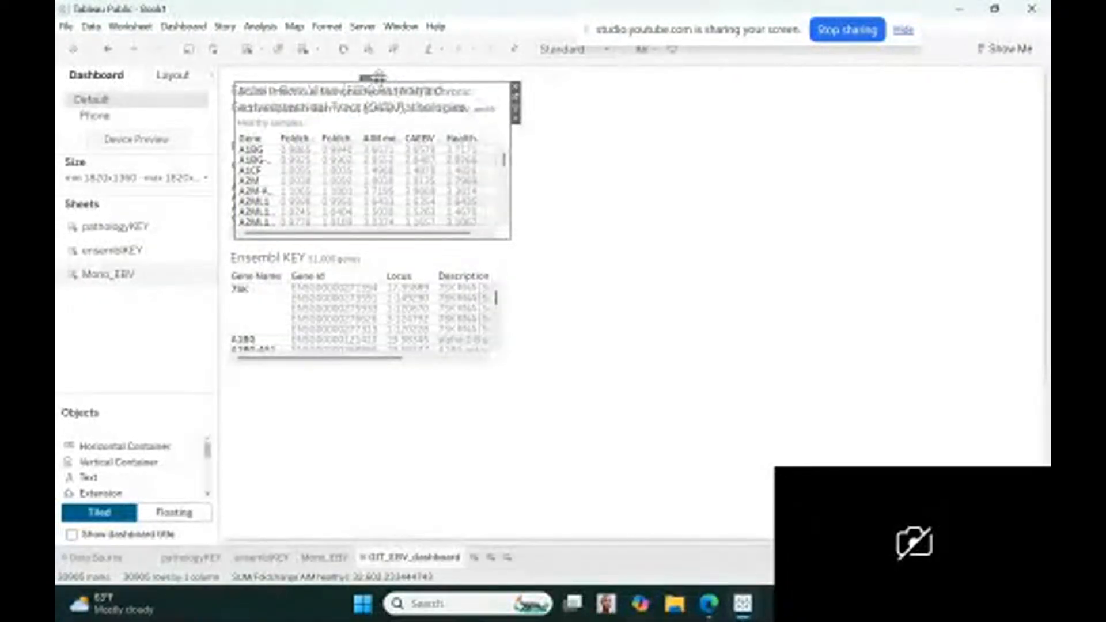
drag(379, 76, 370, 365)
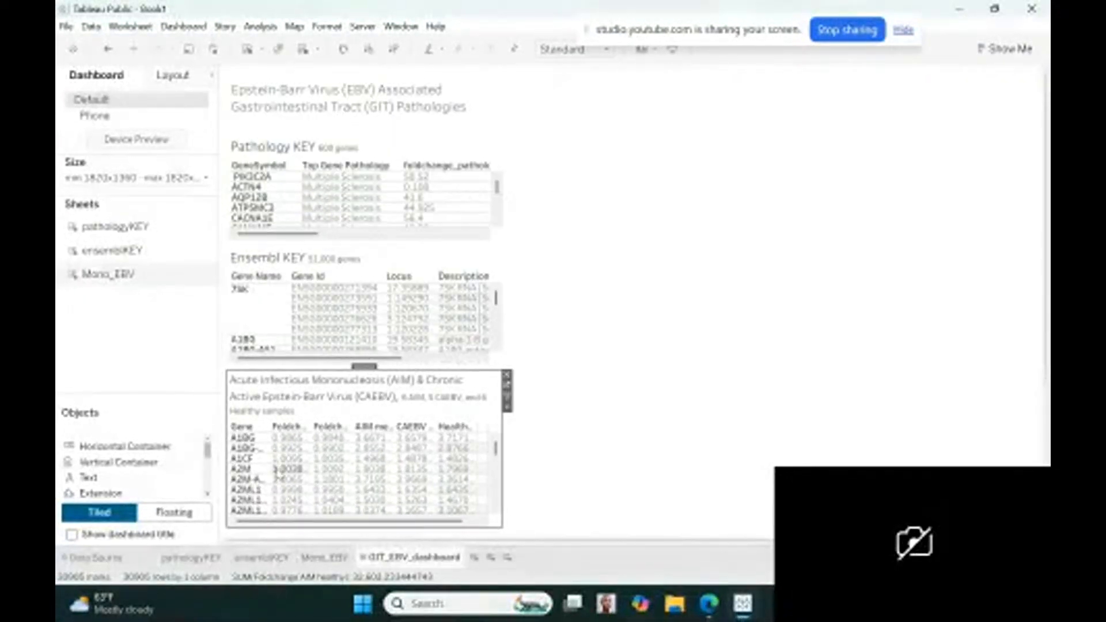
Widen the Gene, Foldchange AIM healthy and Foldchange CAEBV healthy columns of the mononucleosis table to fit their full headers and values
drag(265, 469, 286, 474)
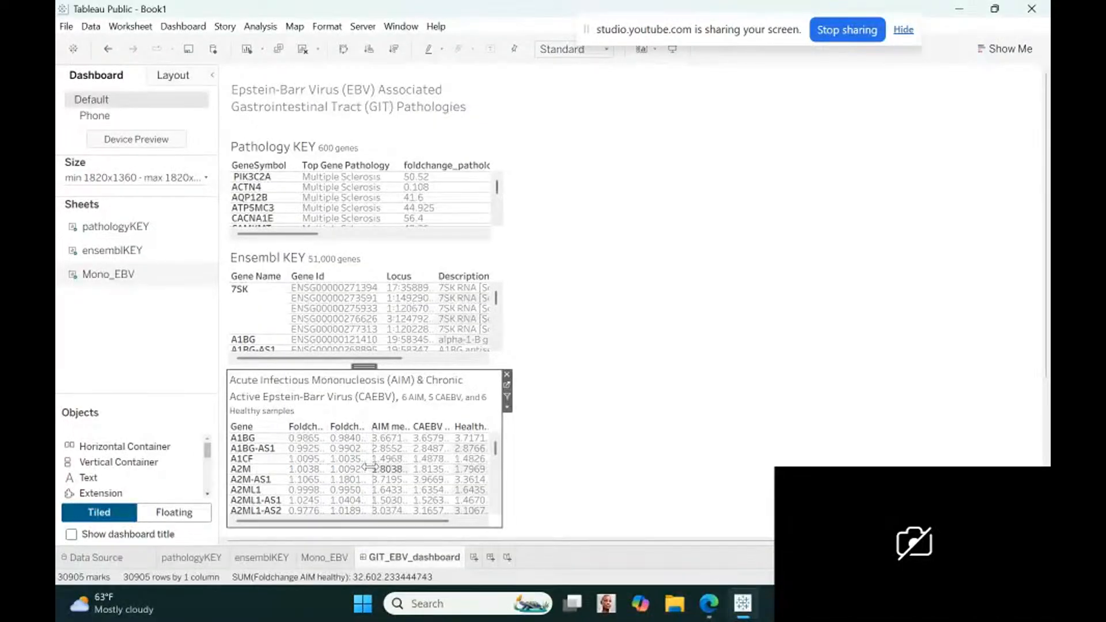
drag(387, 468, 393, 474)
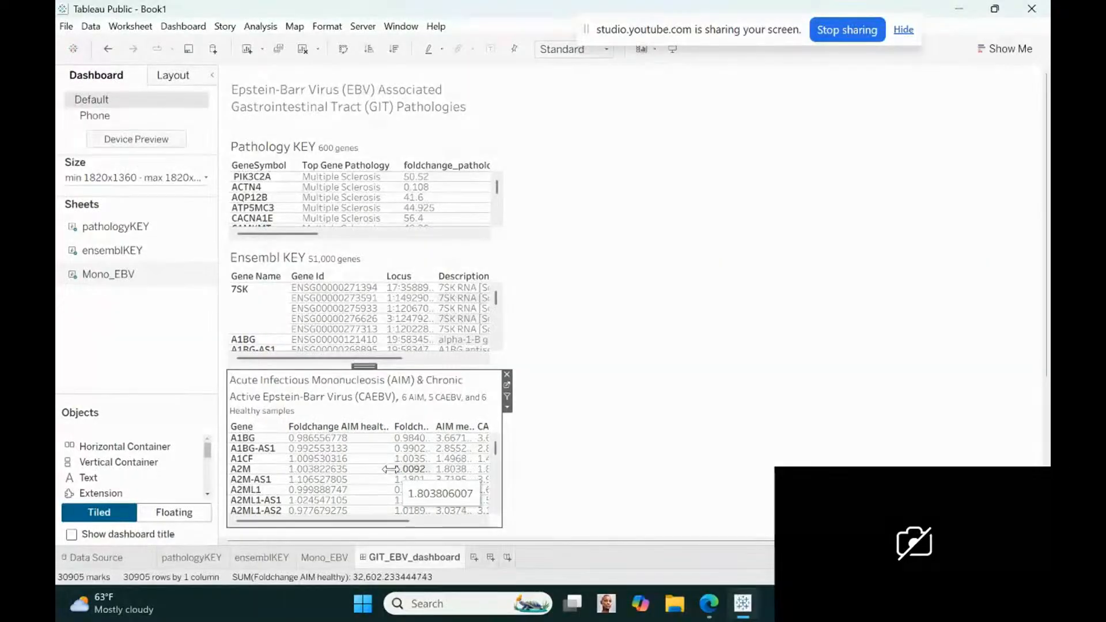
drag(389, 469, 362, 464)
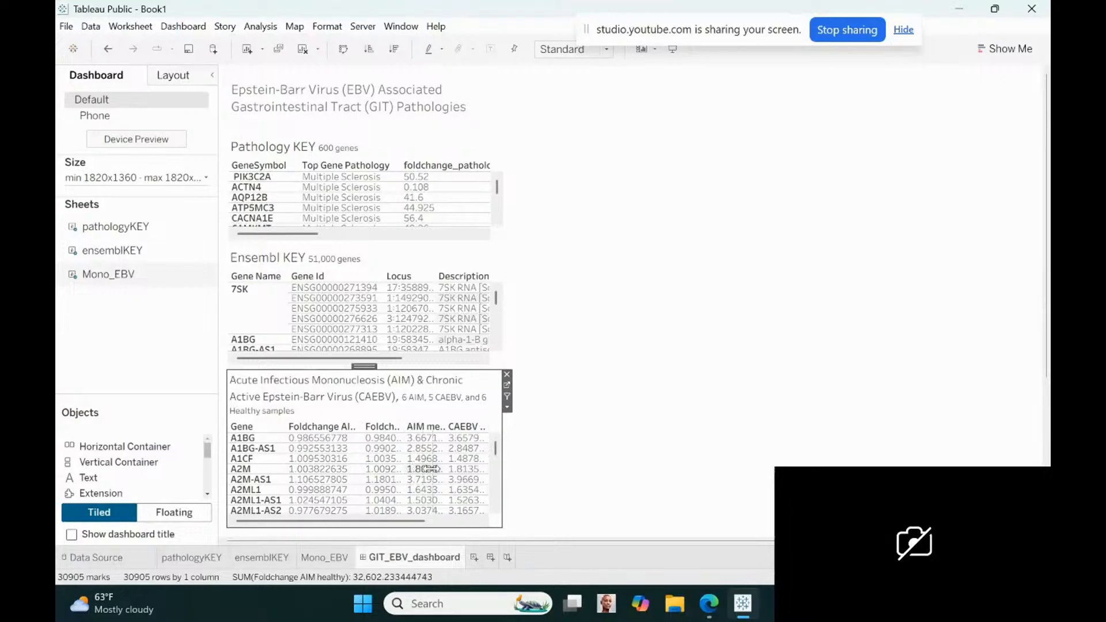
drag(450, 471, 450, 471)
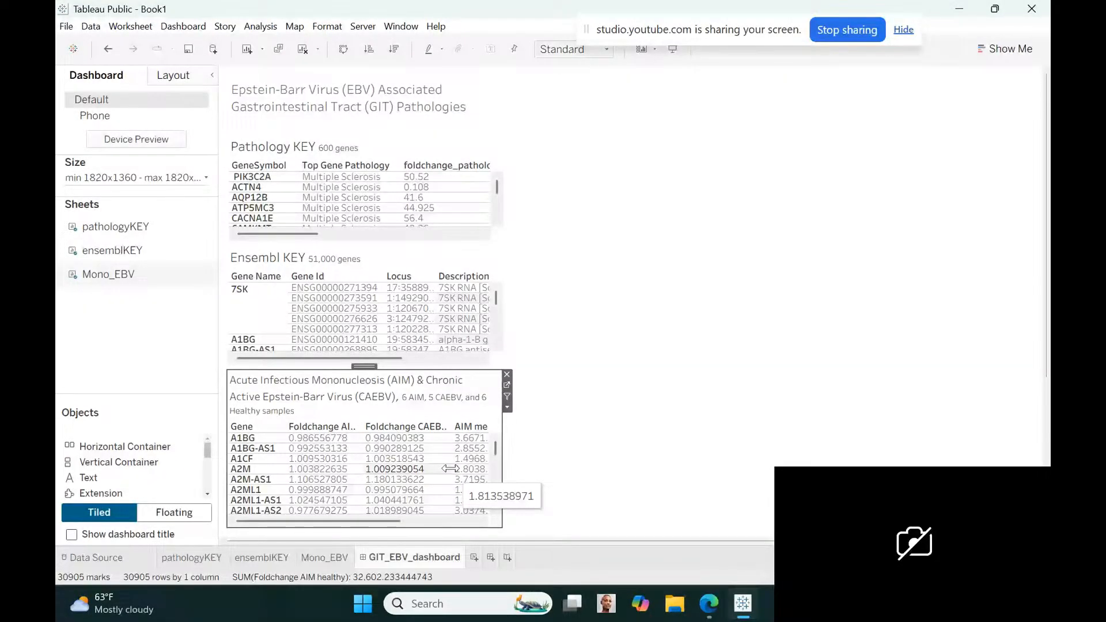
drag(451, 468, 440, 467)
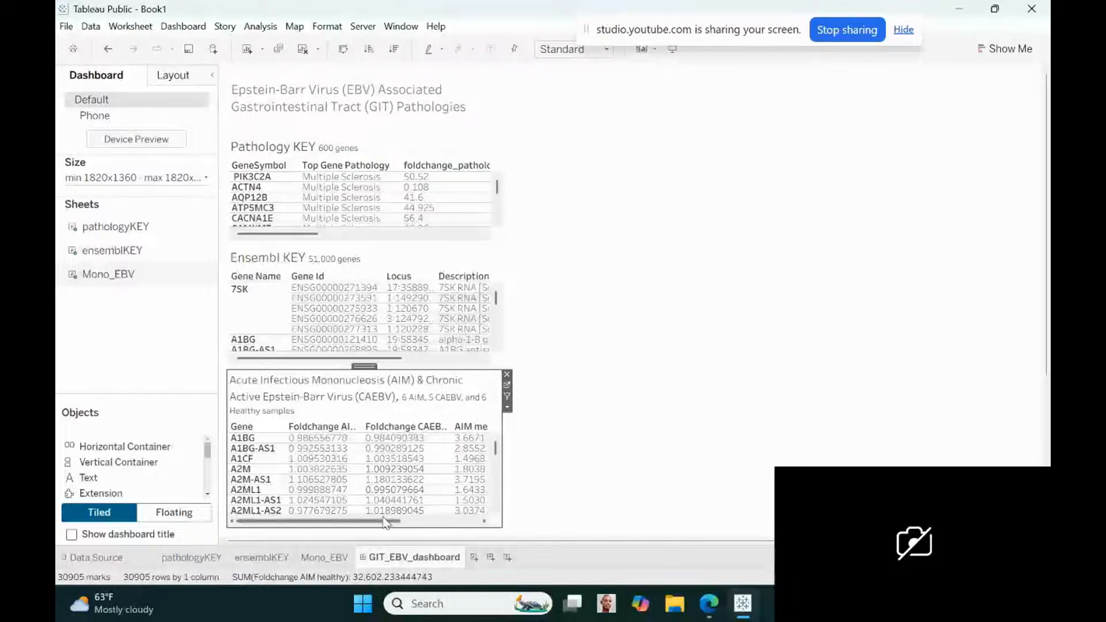
drag(384, 521, 419, 522)
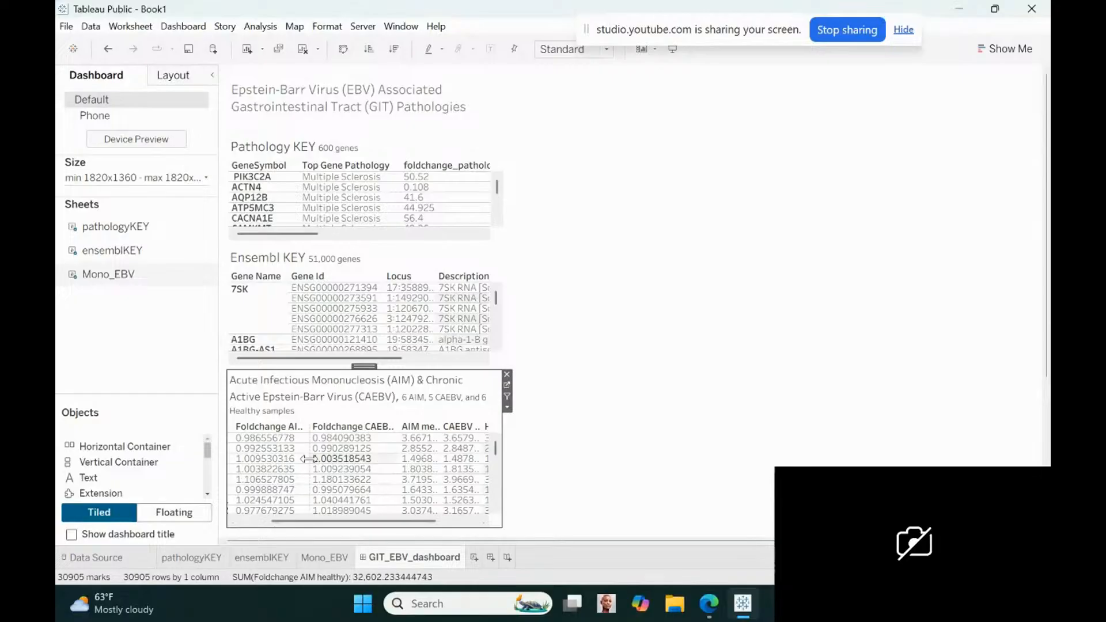
drag(309, 459, 357, 460)
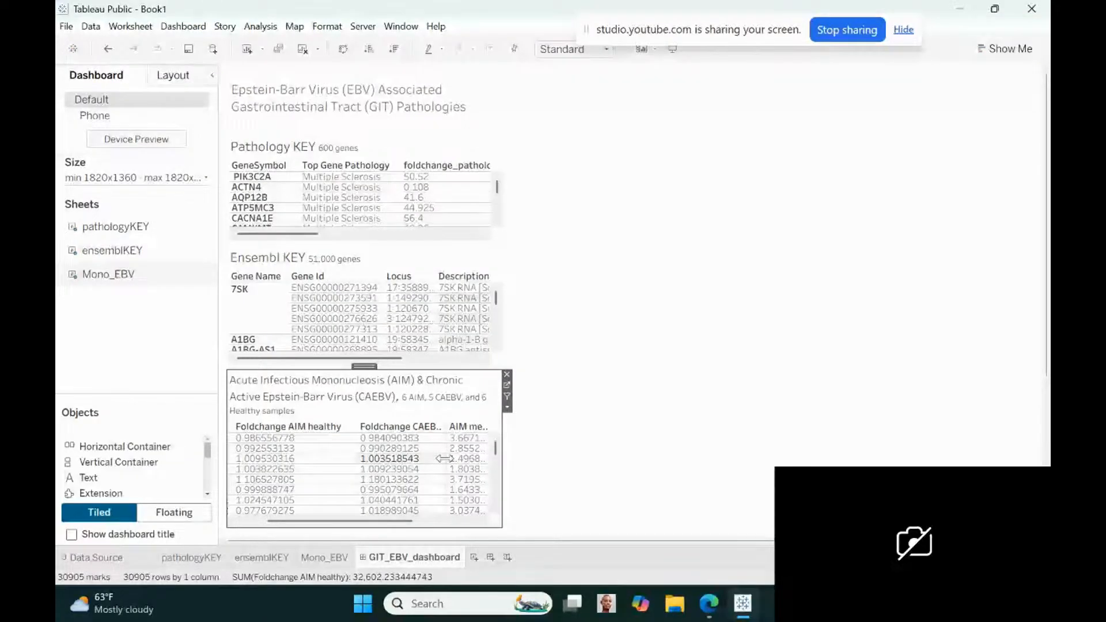
drag(443, 459, 484, 464)
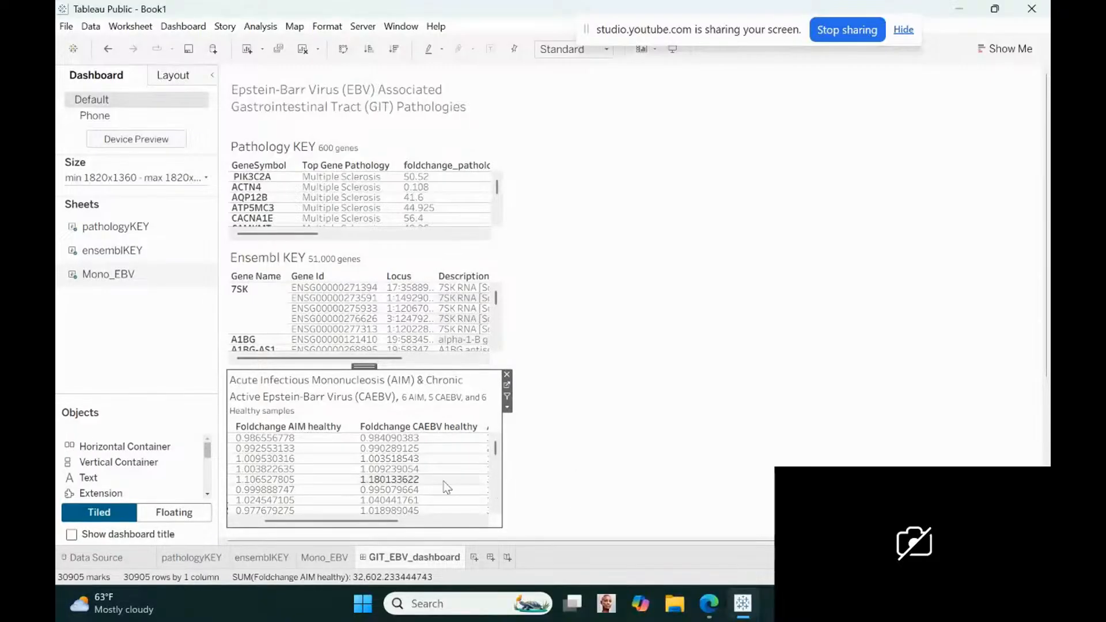
Widen the AIM mean, CAEBV mean and Healthy Mean columns of the mononucleosis table to fit their full headers and values
drag(388, 521, 470, 521)
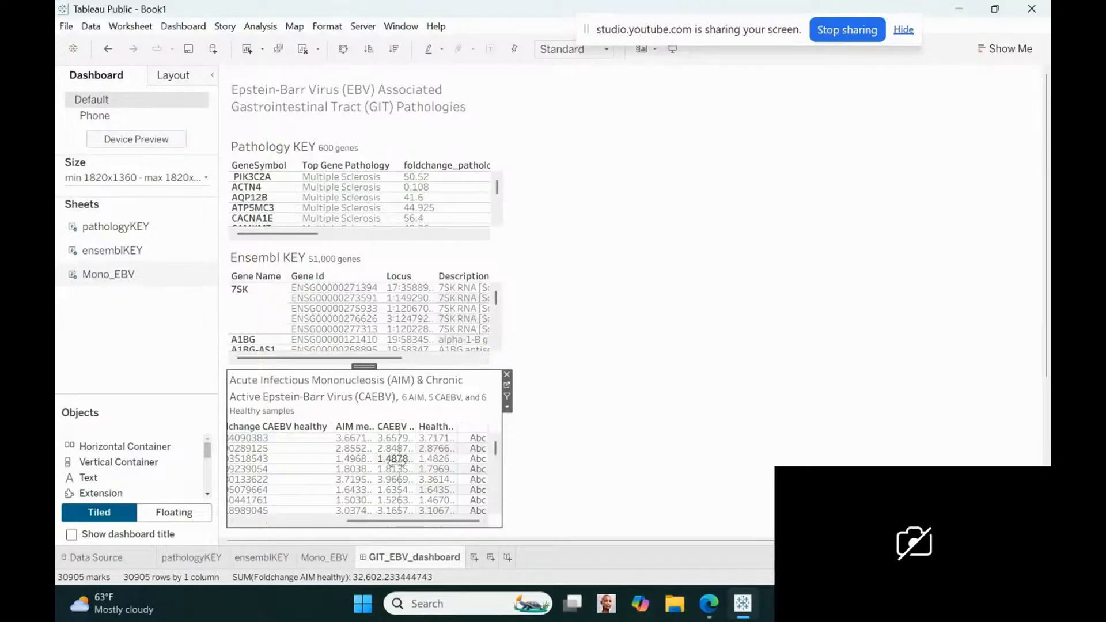
drag(378, 459, 402, 461)
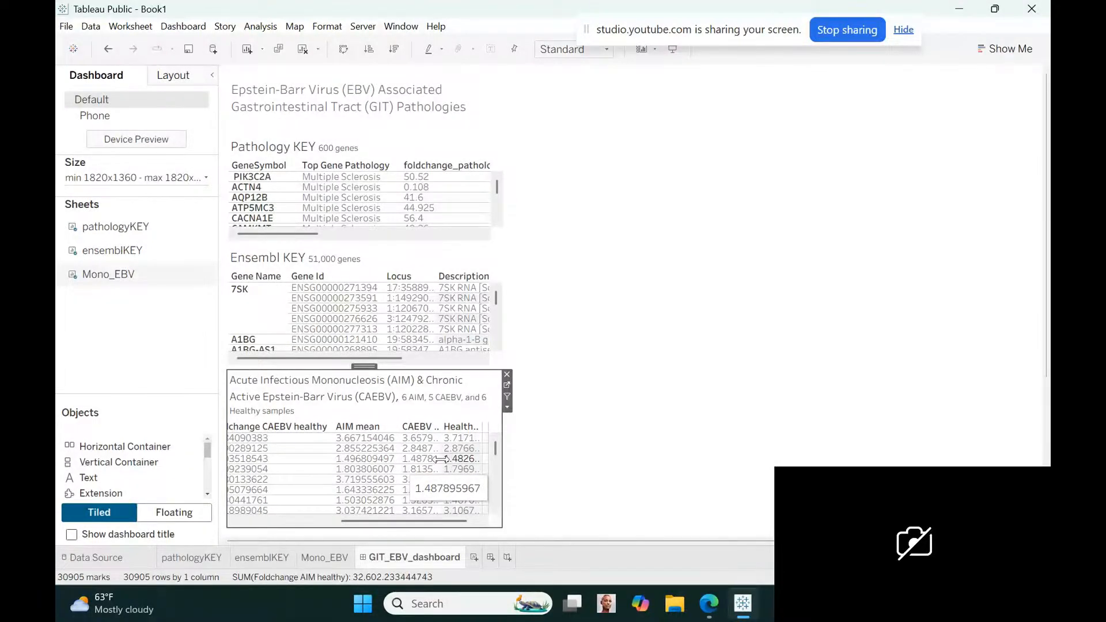
drag(441, 459, 480, 460)
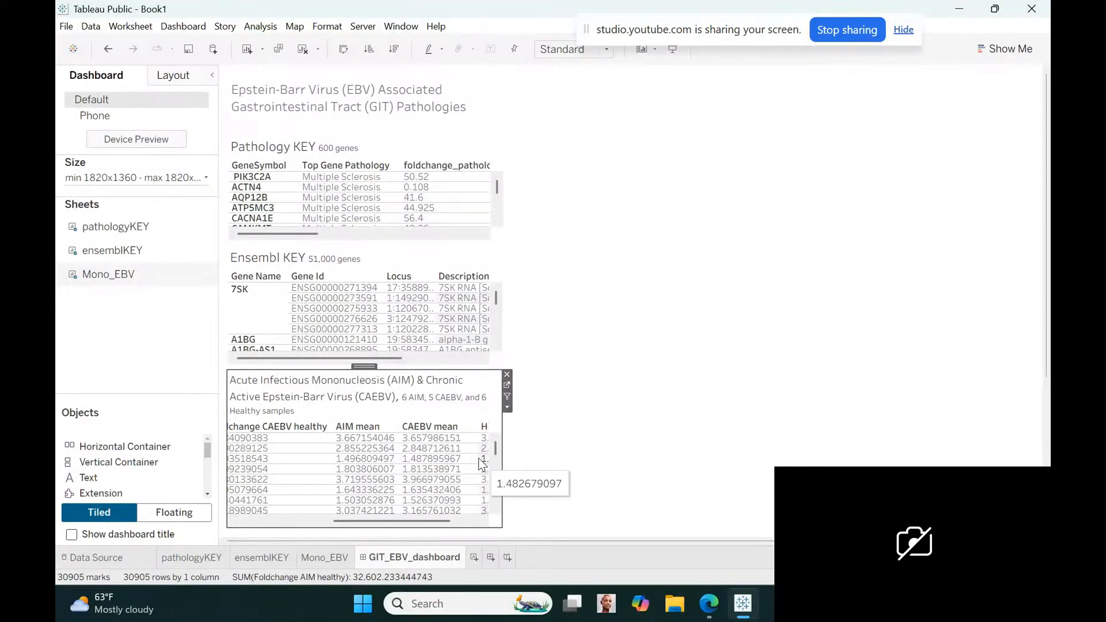
drag(419, 519, 460, 520)
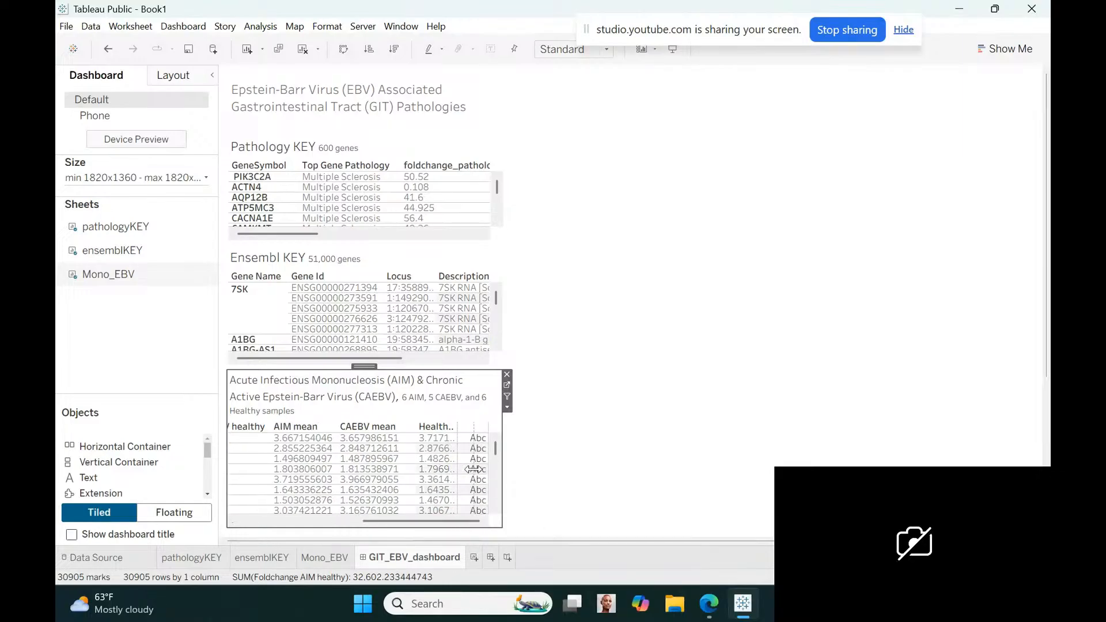
drag(480, 469, 486, 476)
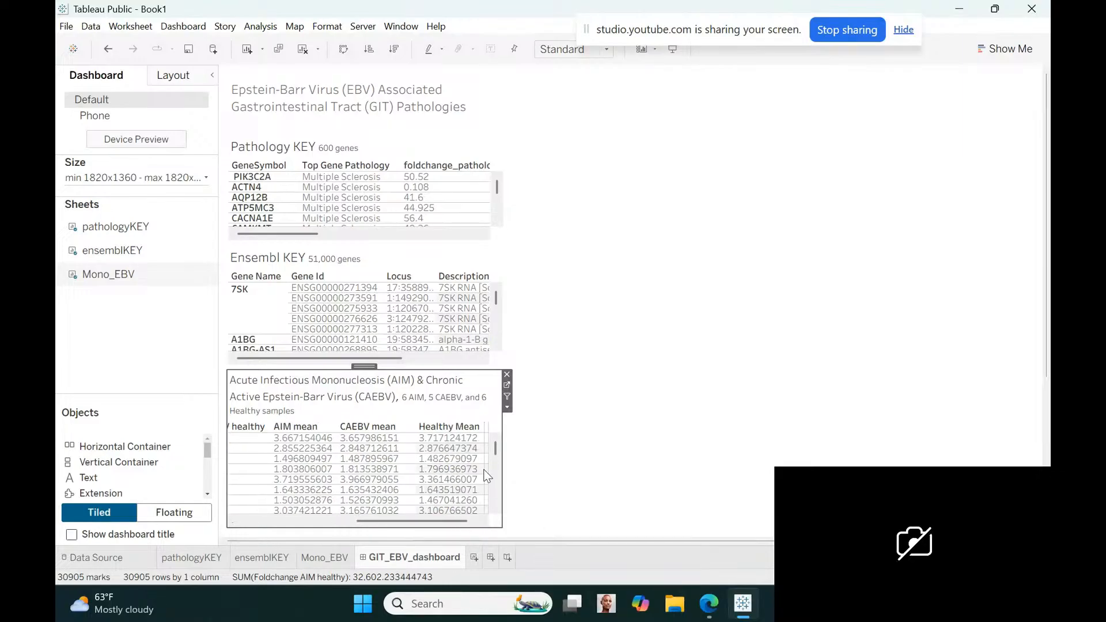
drag(444, 521, 276, 517)
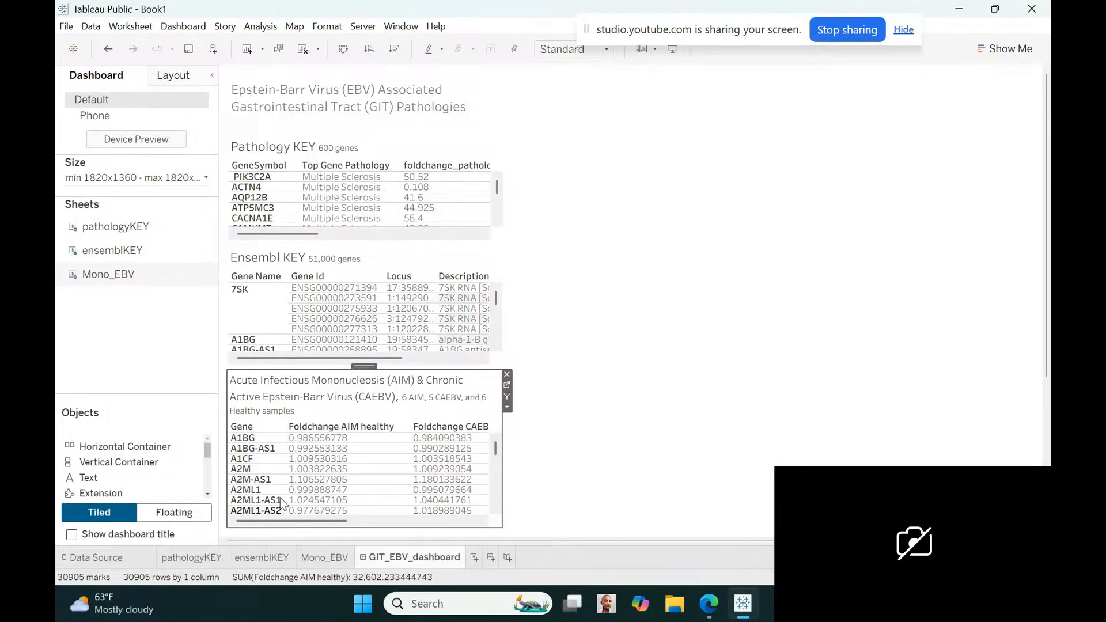
Move the sample-count text "6 AIM, 5 CAEBV, and 6 Healthy samples" onto its own line in the mononucleosis table's title
double_click(381, 394)
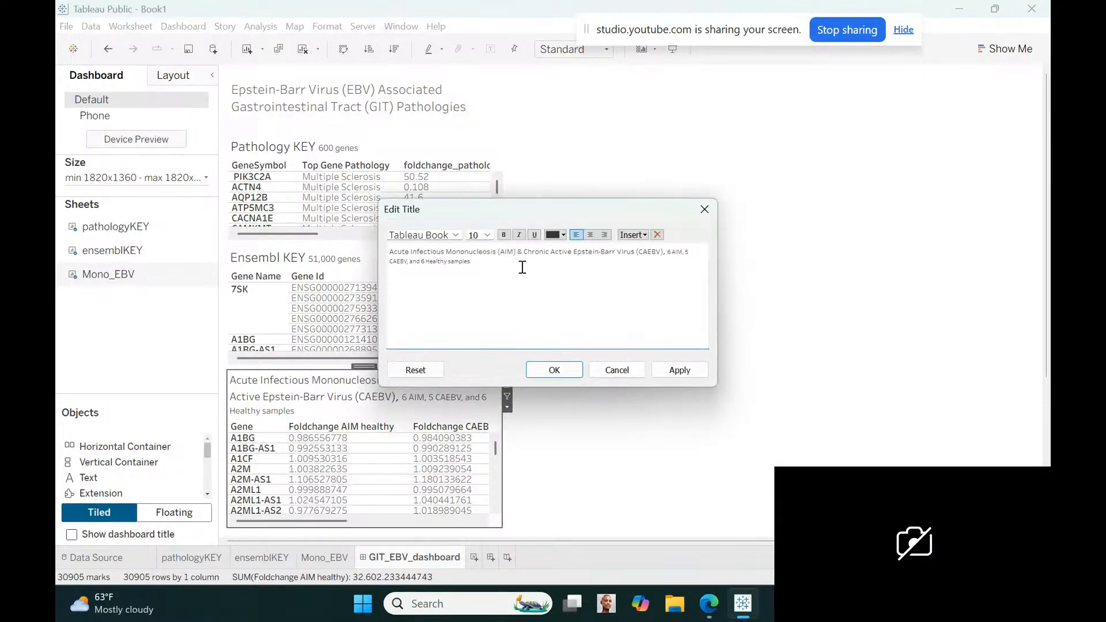
click(667, 254)
key(Return)
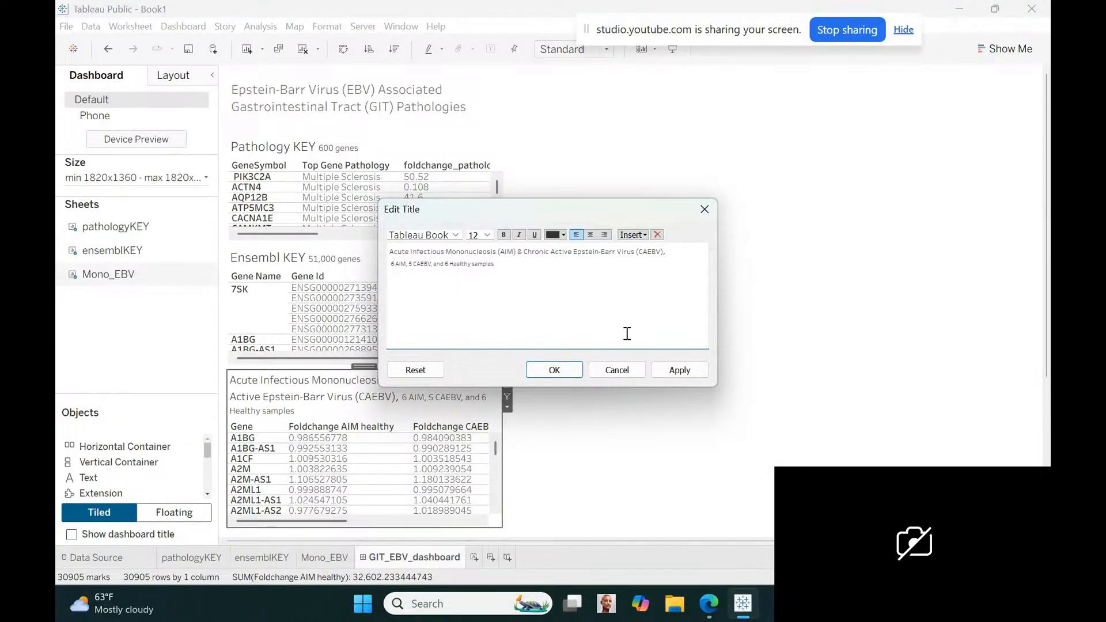
click(578, 371)
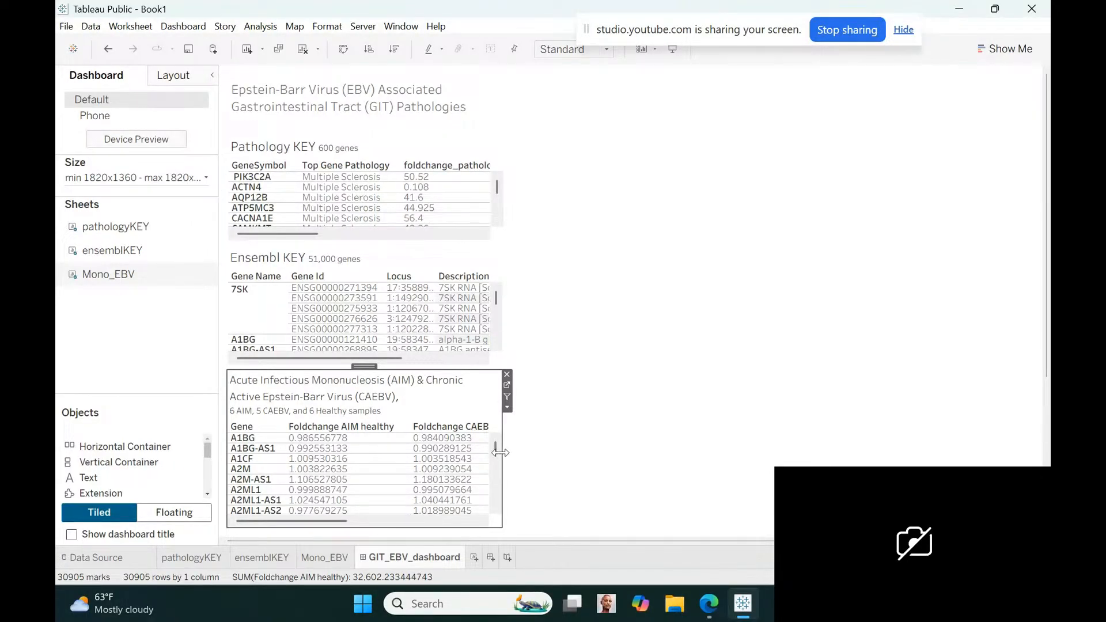
Widen the mononucleosis, Ensembl KEY and Pathology KEY tables on the dashboard to roughly matching right edges
drag(500, 452, 549, 451)
click(501, 325)
scroll(503, 324, down, 4)
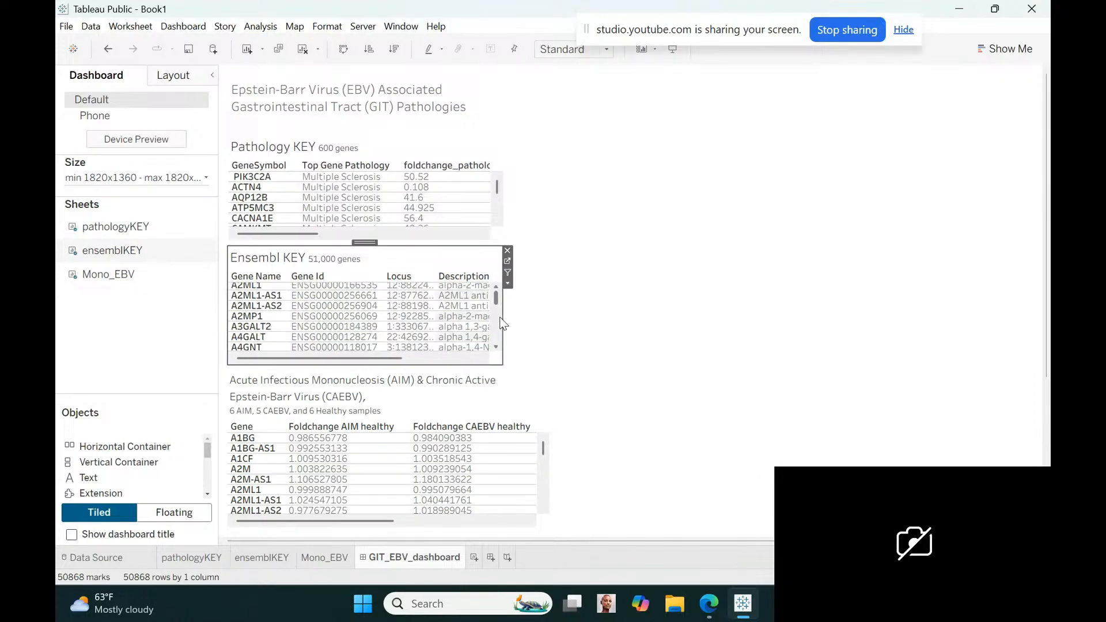
drag(502, 321, 546, 322)
drag(494, 186, 543, 203)
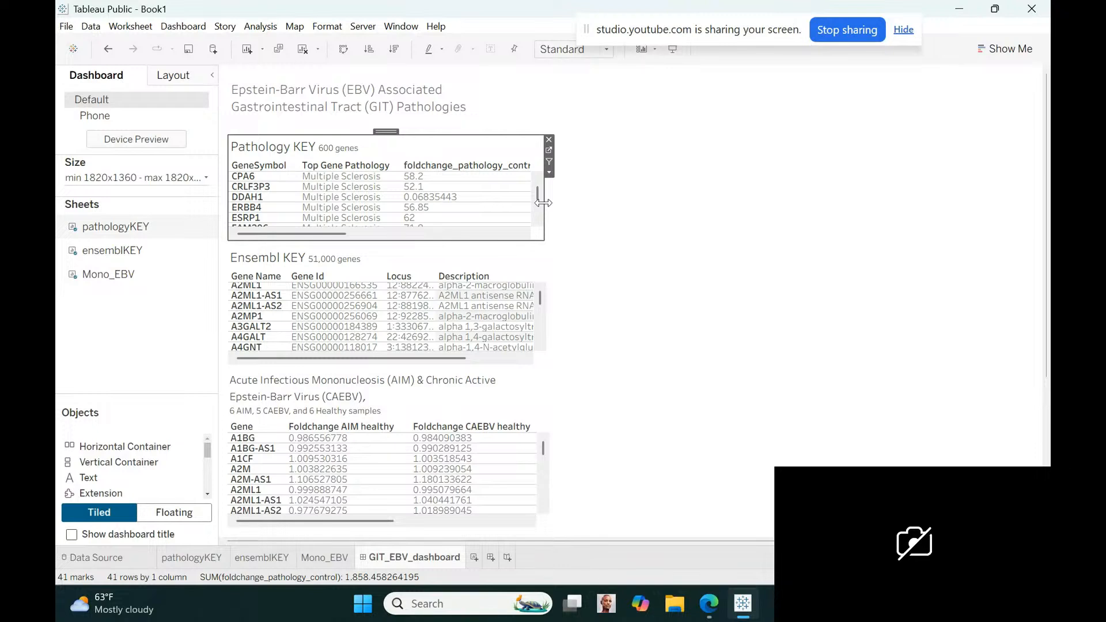
click(674, 346)
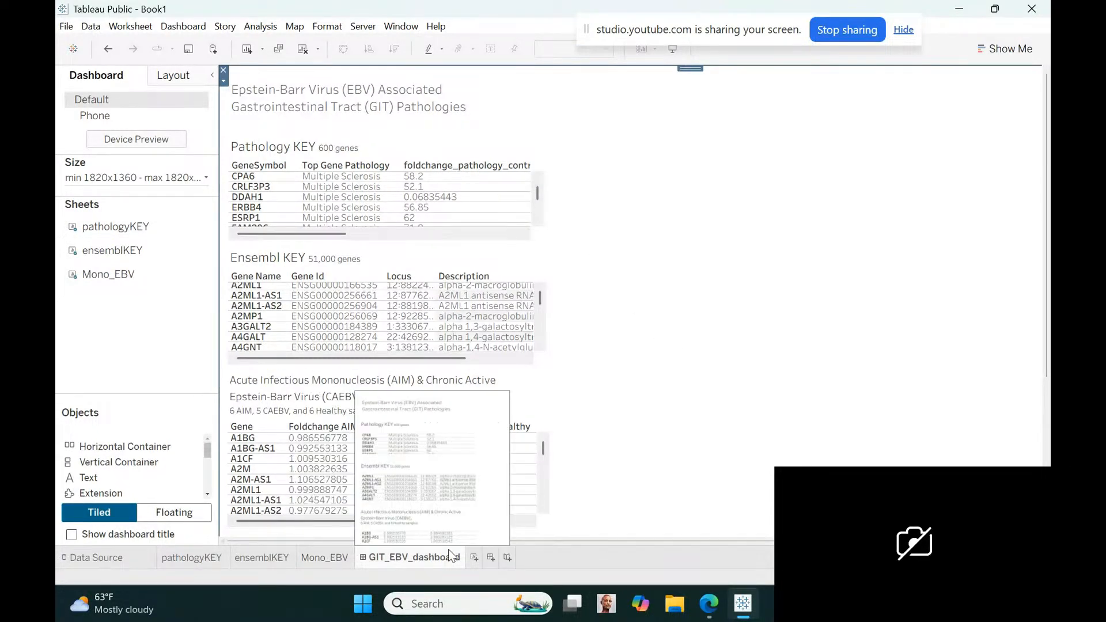
Add a new worksheet named NPC_LMP1 and collapse the Mono_CAEBV_AIM table's field list to reach the nasopharyngeal fields
click(474, 557)
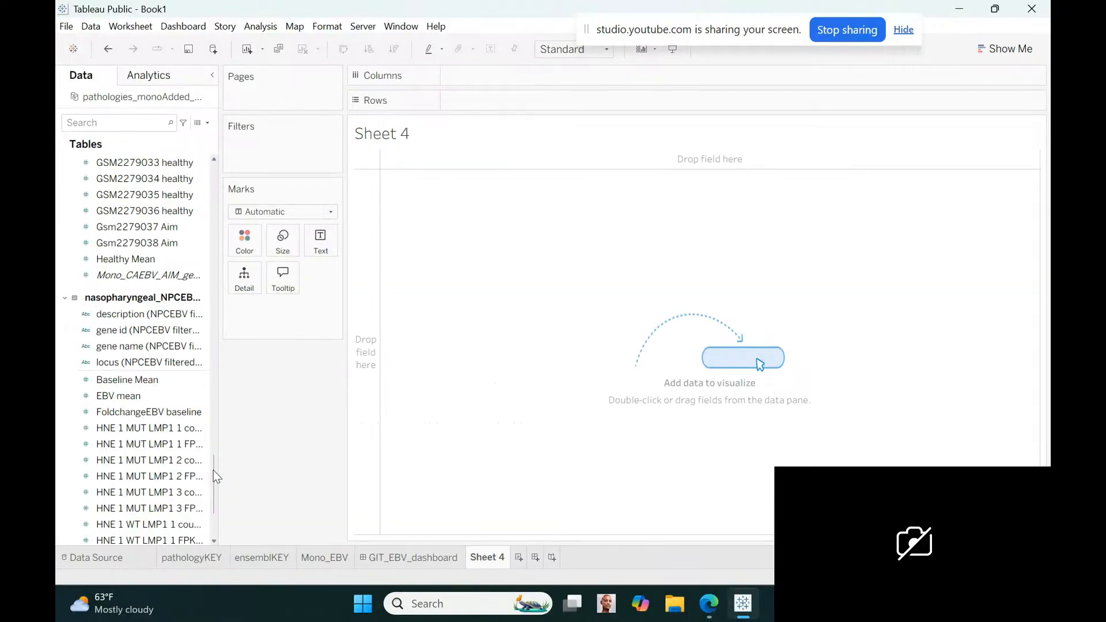
drag(213, 471, 211, 516)
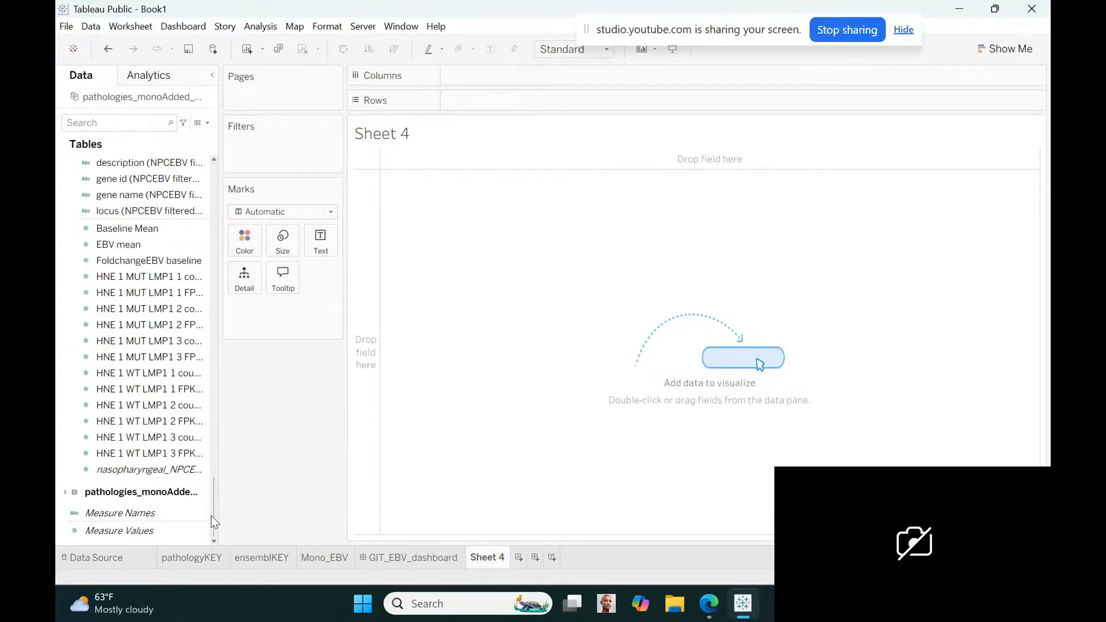
scroll(201, 467, up, 5)
scroll(202, 458, up, 5)
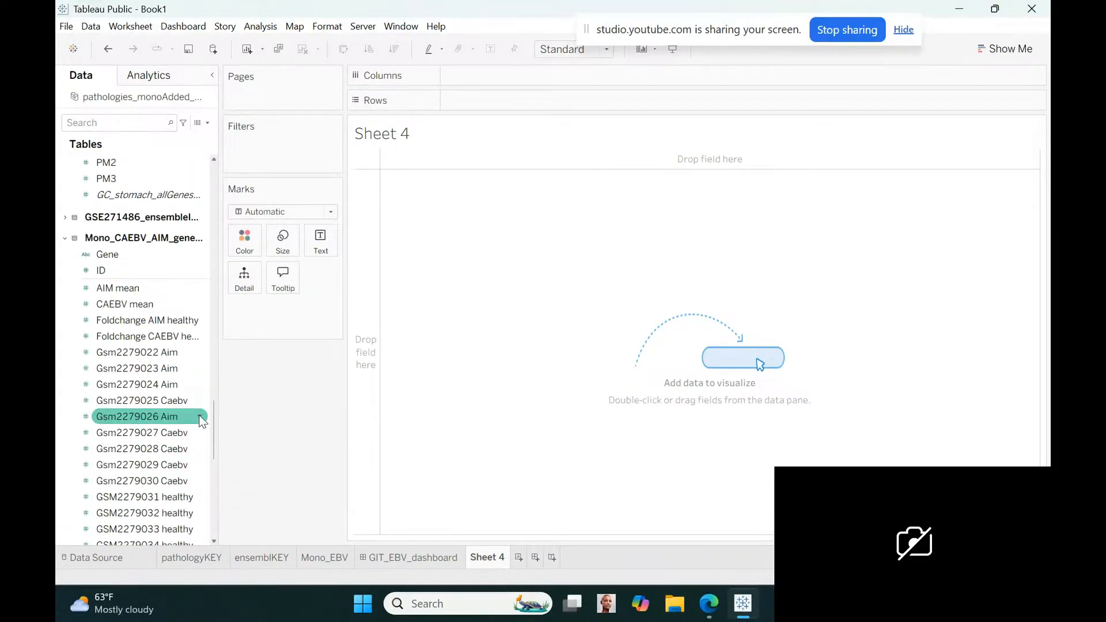
click(64, 238)
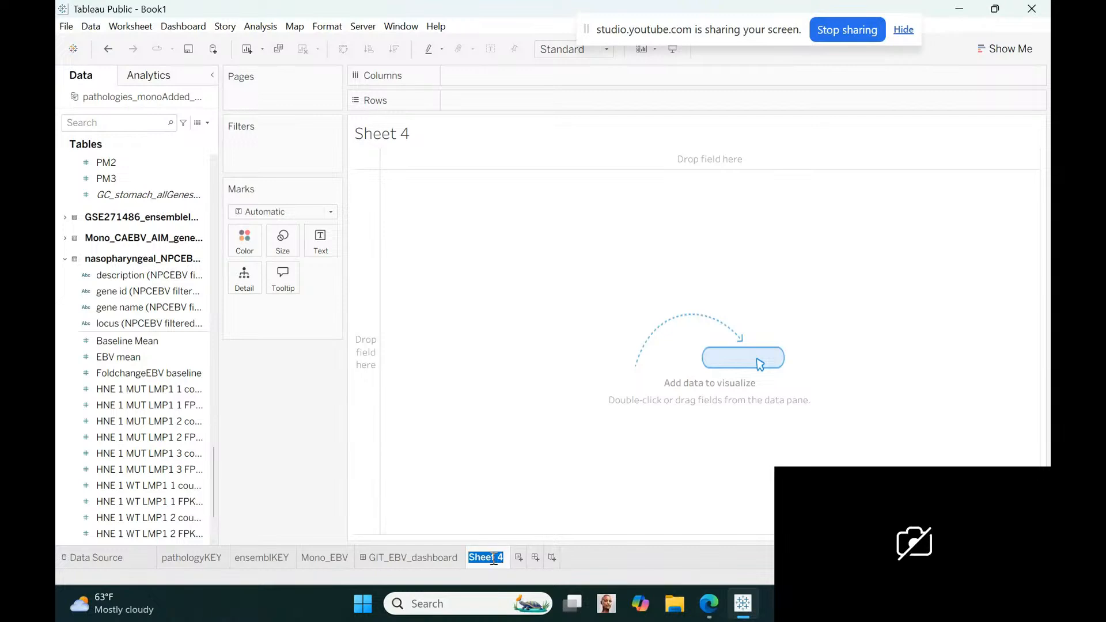
text(NPC_LMP1)
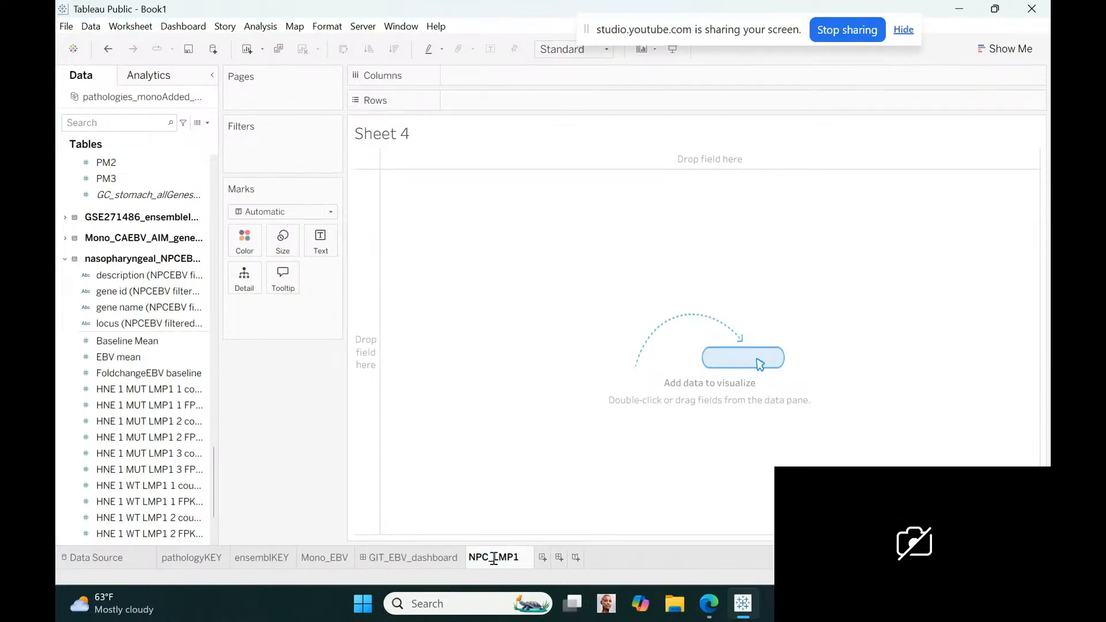
key(Return)
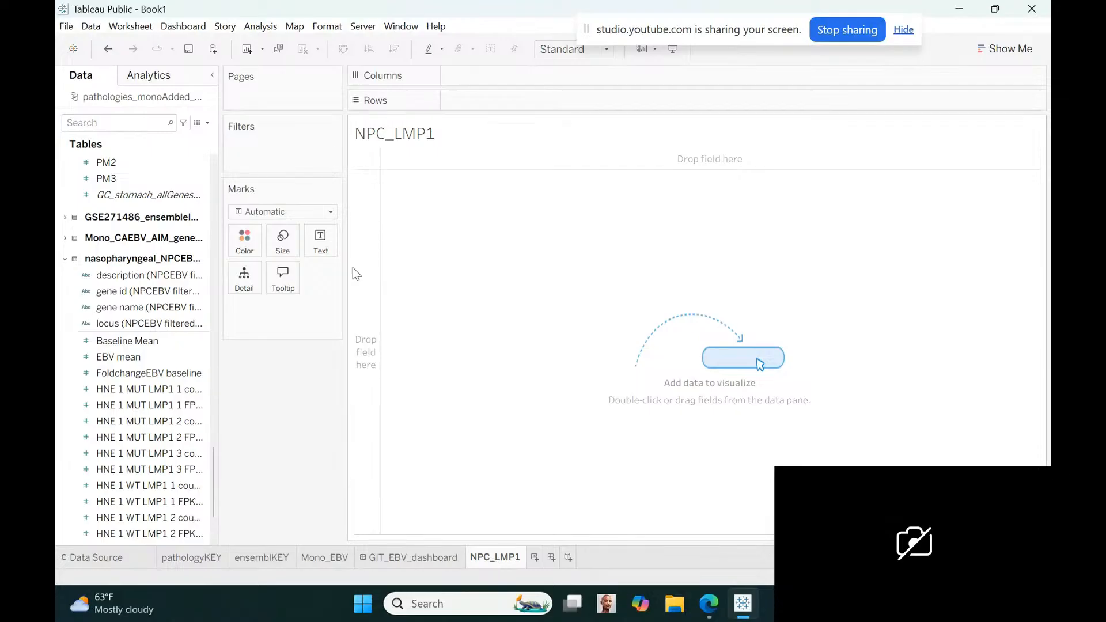
Replace the worksheet's default title with "Nasopharyngeal Carcinoma (NPC) LMP1 gene mutation on EBV"
double_click(435, 137)
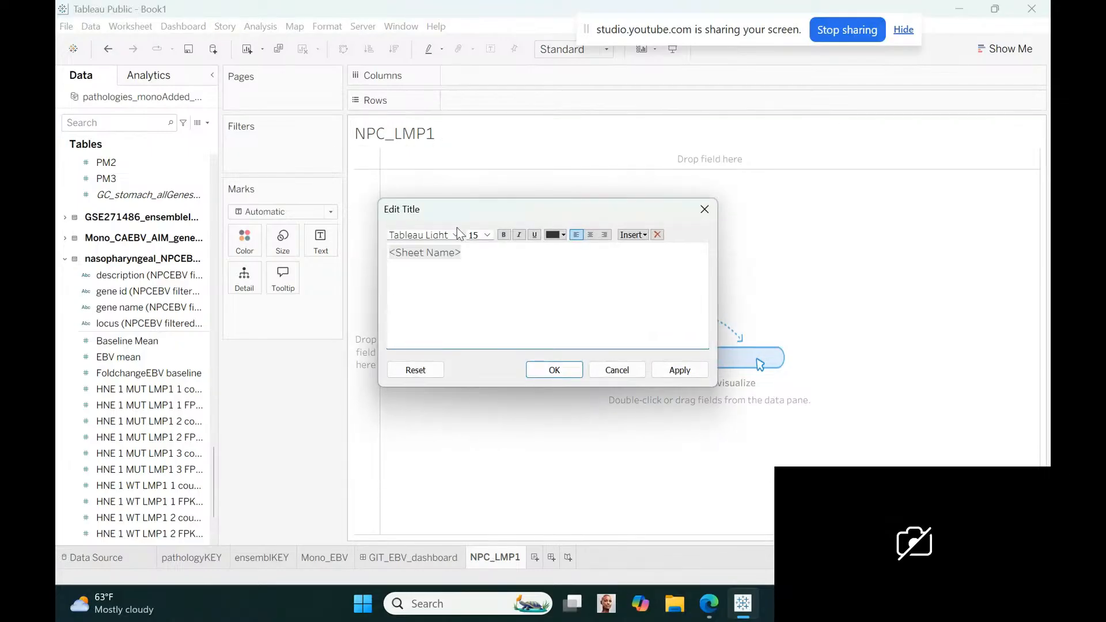
drag(468, 252, 358, 255)
text(N)
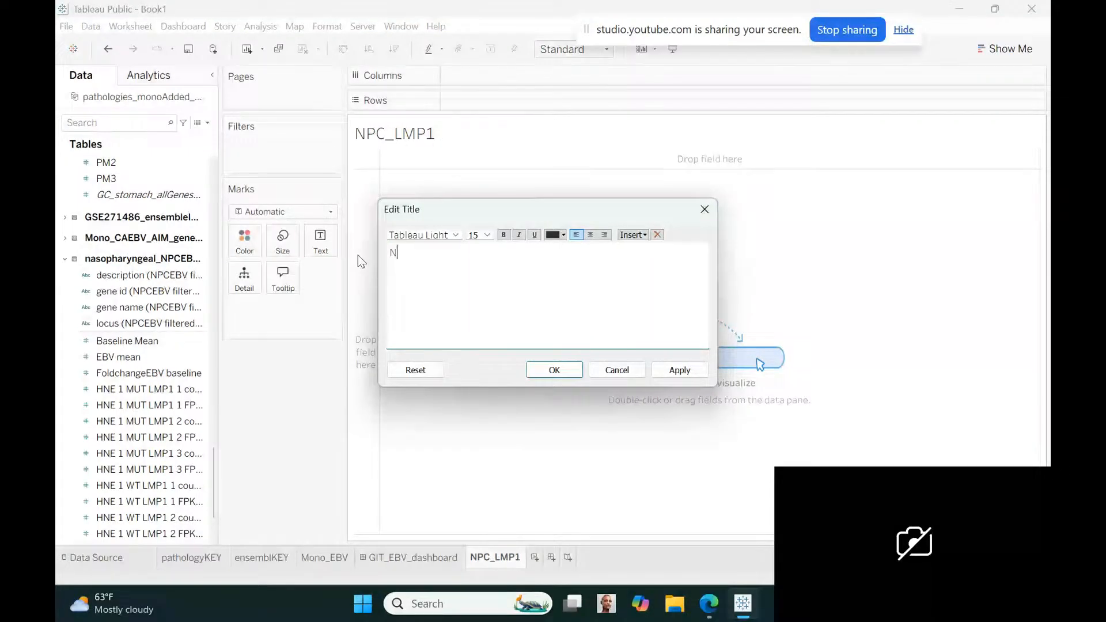
text(asopharyng)
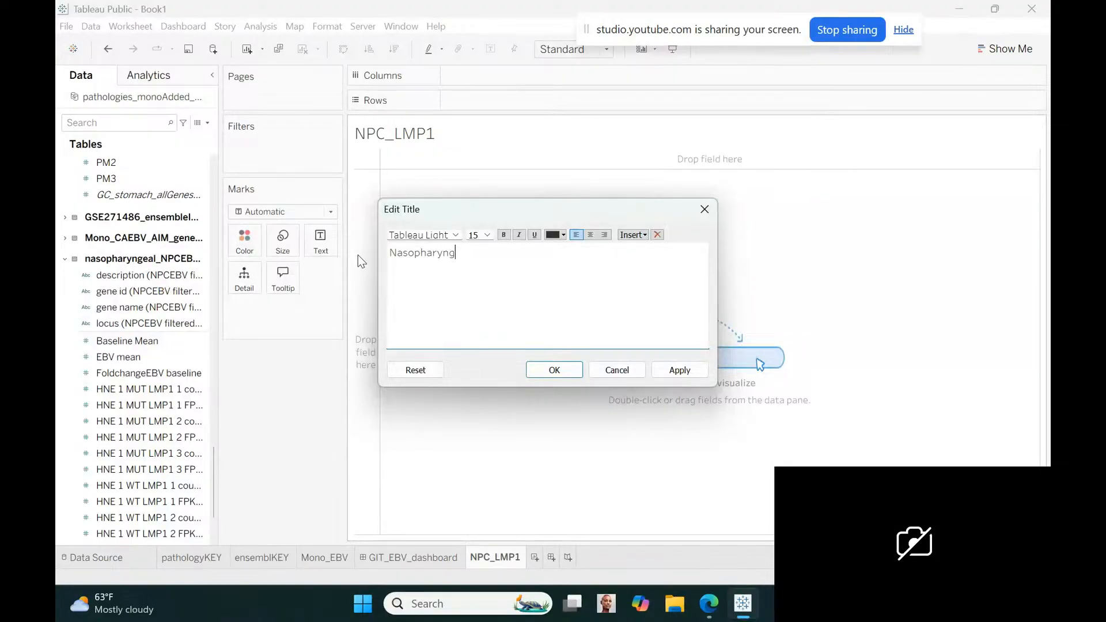
text(eal Carcinoma (NPC))
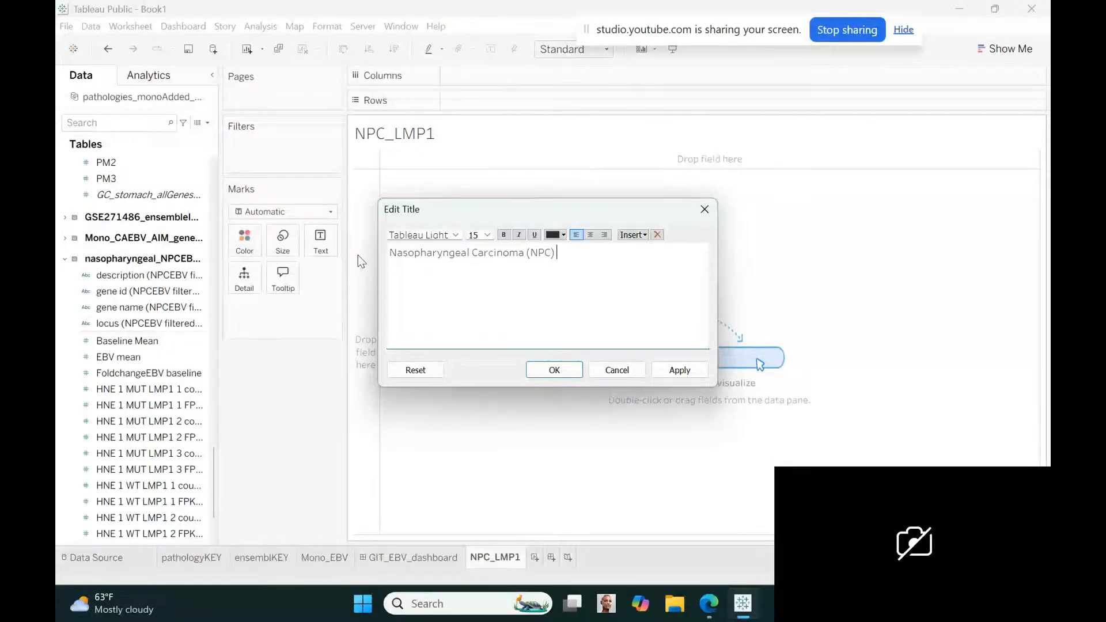
text( LMP)
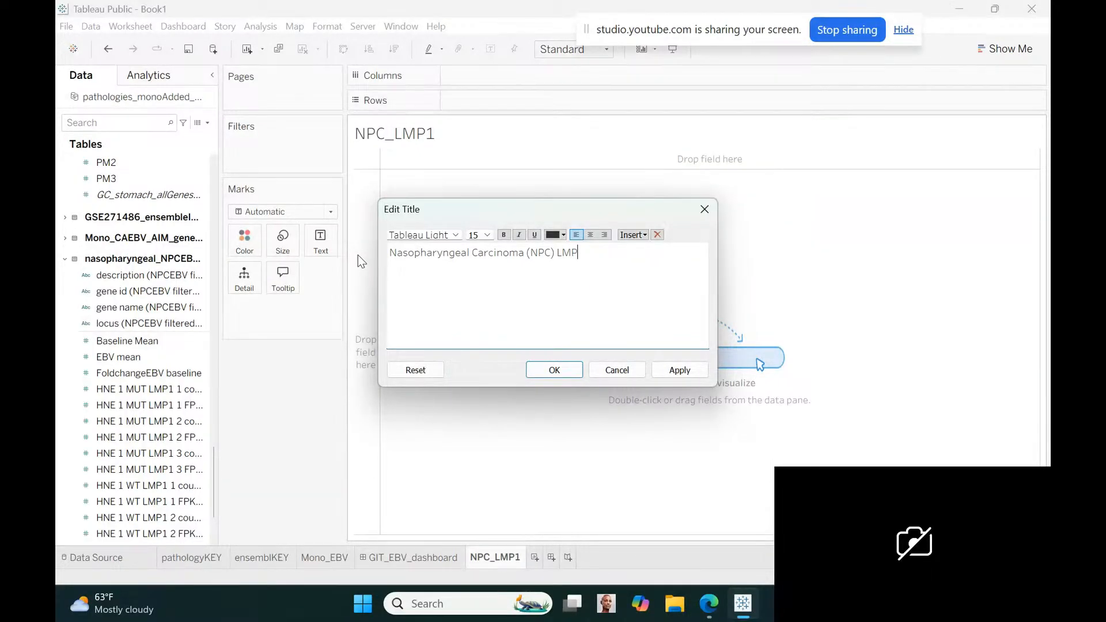
text(1 gene)
text(mutation on)
text(EBV)
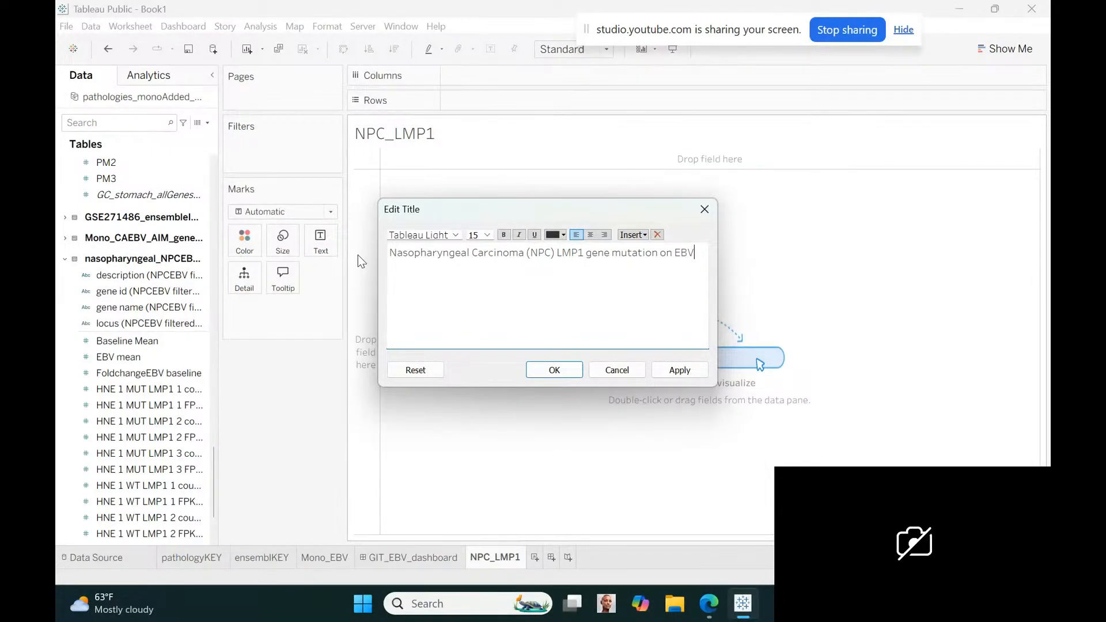
text( in NPC)
Reword the end of the title so it reads "Nasopharyngeal Carcinoma (NPC) LMP1 gene of EBV"
key(BackSpace)
key(BackSpace)
key(BackSpace)
key(BackSpace)
key(BackSpace)
key(BackSpace)
key(BackSpace)
key(BackSpace)
key(BackSpace)
key(BackSpace)
key(BackSpace)
key(BackSpace)
key(BackSpace)
key(BackSpace)
key(BackSpace)
key(BackSpace)
key(BackSpace)
key(BackSpace)
key(BackSpace)
key(BackSpace)
key(BackSpace)
key(BackSpace)
key(BackSpace)
key(BackSpace)
key(BackSpace)
text(ne of EBV pathologies)
text(mutated)
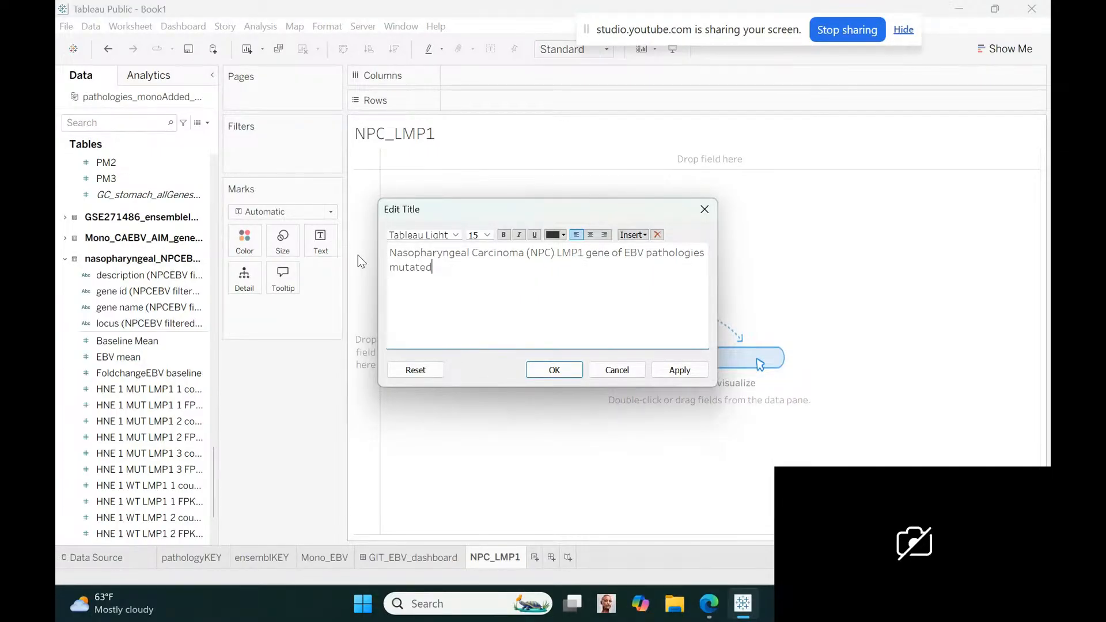
key(BackSpace)
key(BackSpace)
key(BackSpace)
key(BackSpace)
key(BackSpace)
key(BackSpace)
key(BackSpace)
key(BackSpace)
key(BackSpace)
key(BackSpace)
key(BackSpace)
key(BackSpace)
key(BackSpace)
key(BackSpace)
key(BackSpace)
key(BackSpace)
key(BackSpace)
key(BackSpace)
key(BackSpace)
key(BackSpace)
Set the whole NPC_LMP1 title text to font size 10
drag(390, 253, 668, 247)
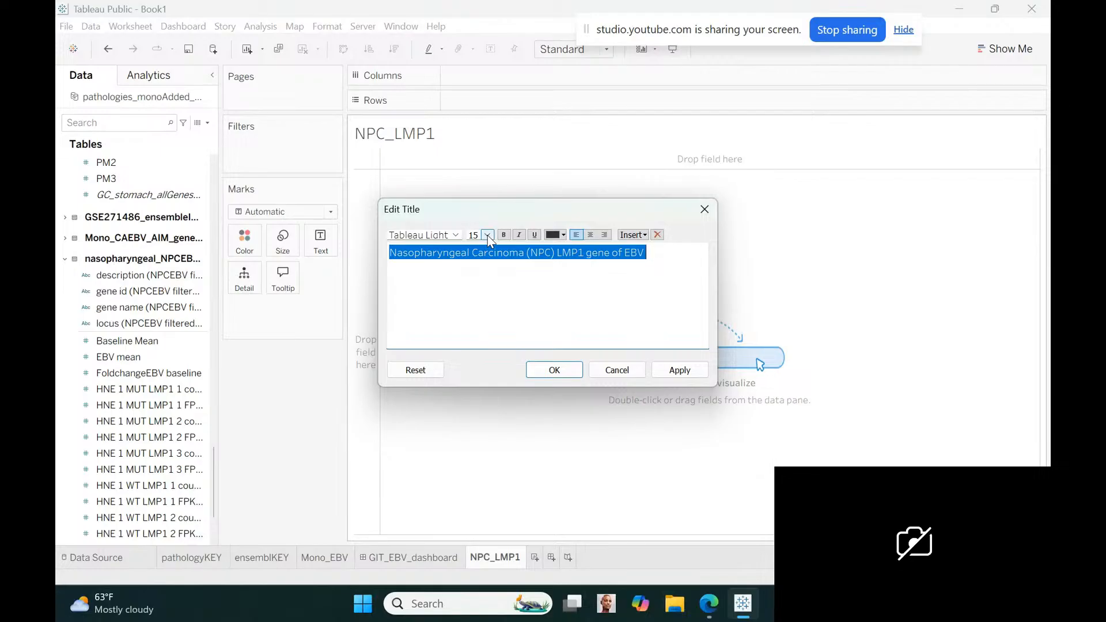
click(487, 235)
click(479, 268)
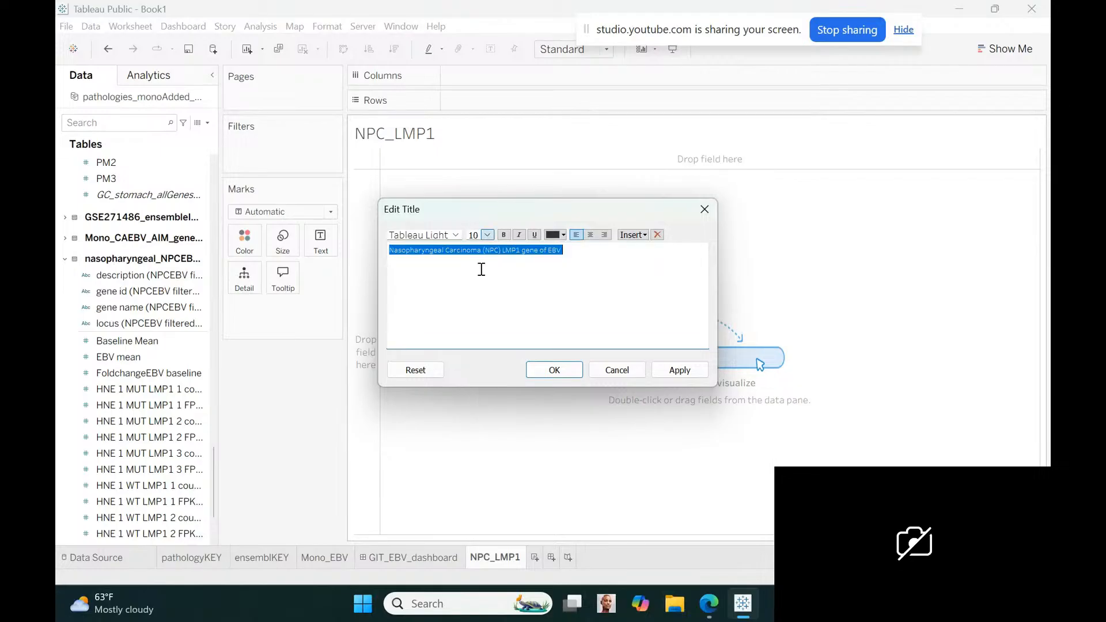
Apply the edited nasopharyngeal carcinoma title to the NPC_LMP1 worksheet
click(584, 250)
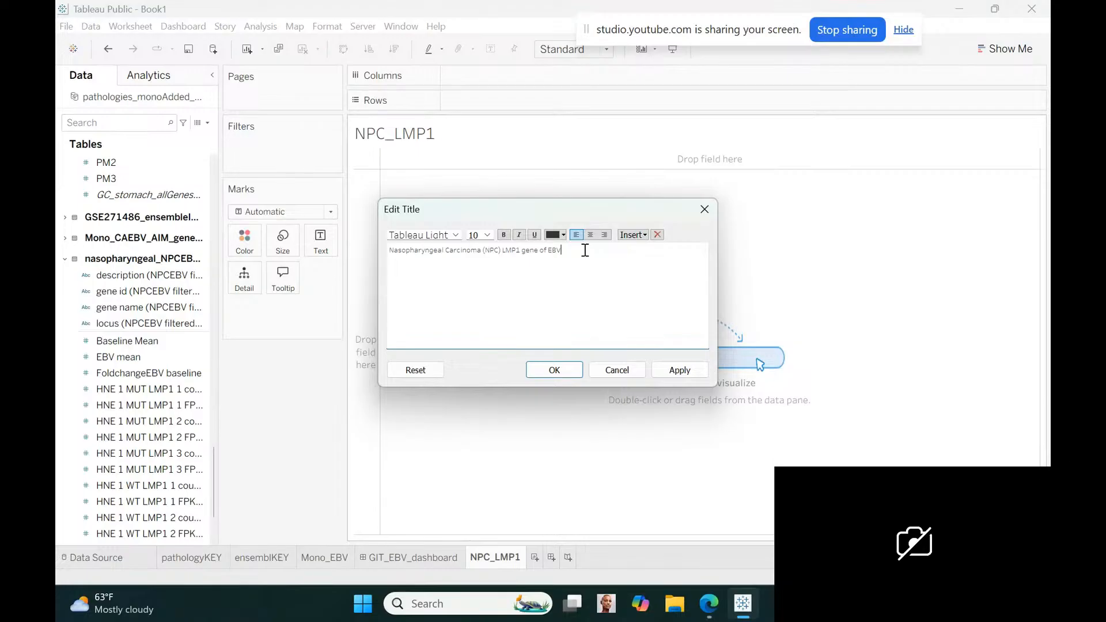
click(487, 235)
click(475, 248)
click(550, 369)
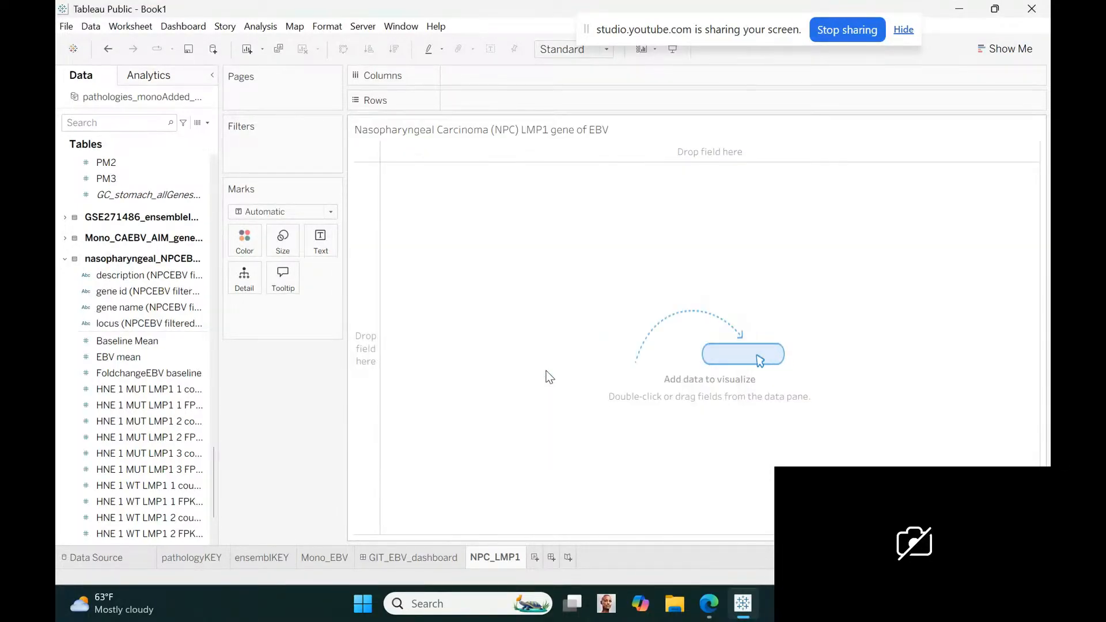
Examine the full names of the HNE 1 MUT and WT LMP1 sample fields in the nasopharyngeal table
click(195, 441)
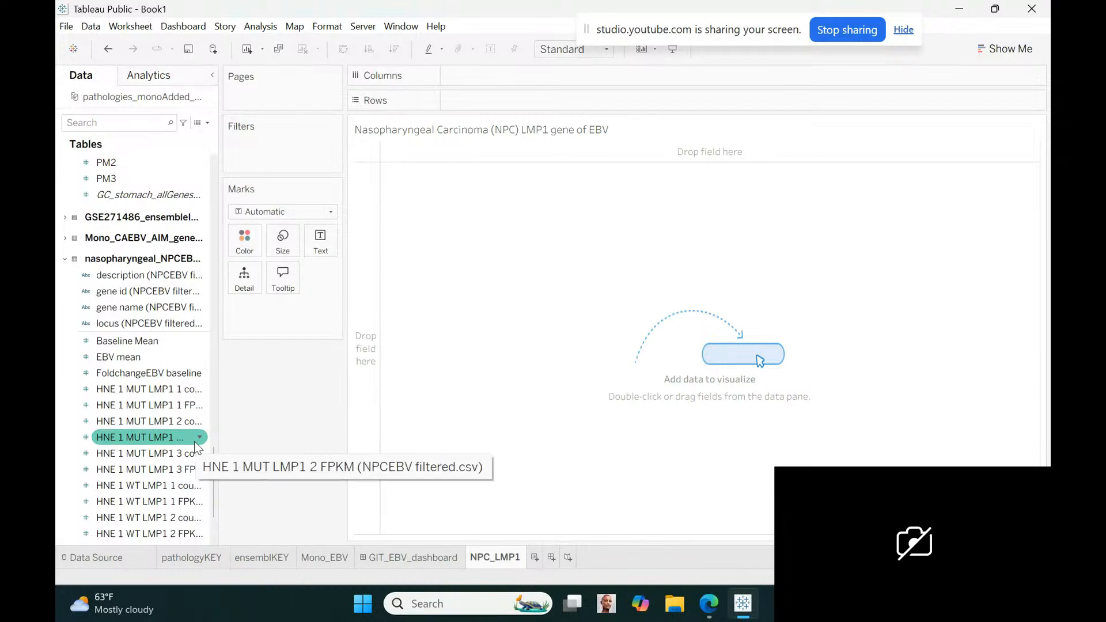
click(185, 422)
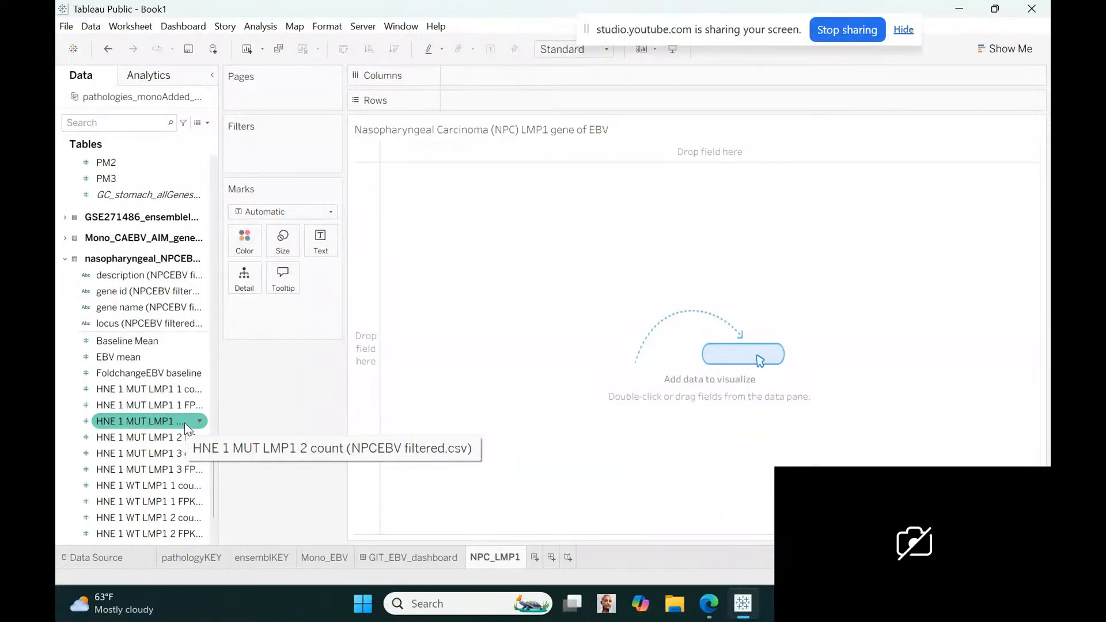
click(178, 393)
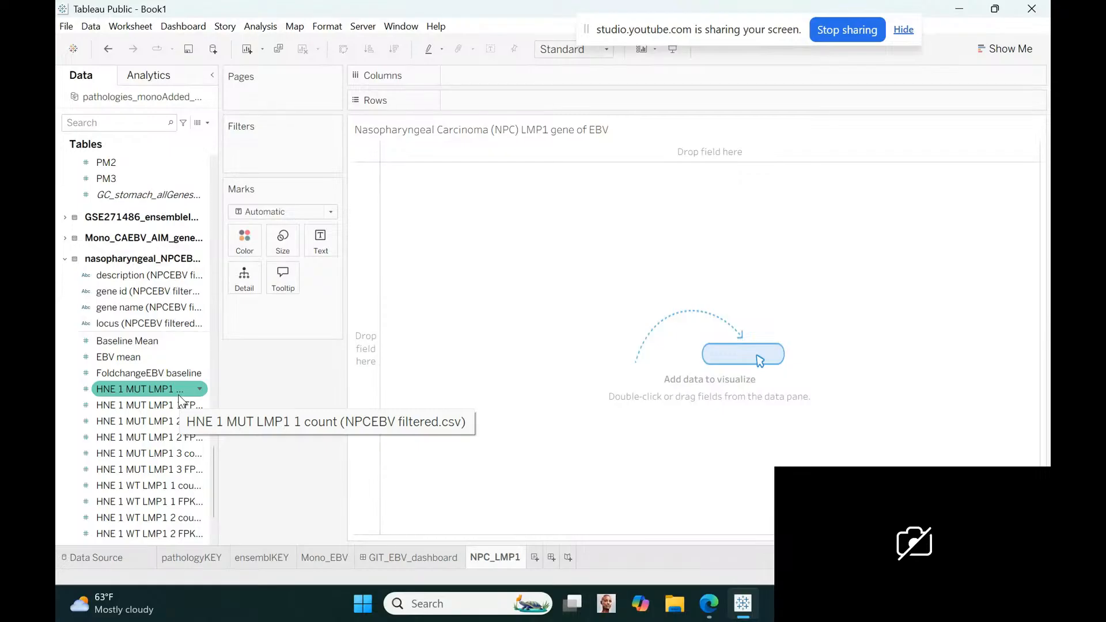
click(180, 404)
click(180, 423)
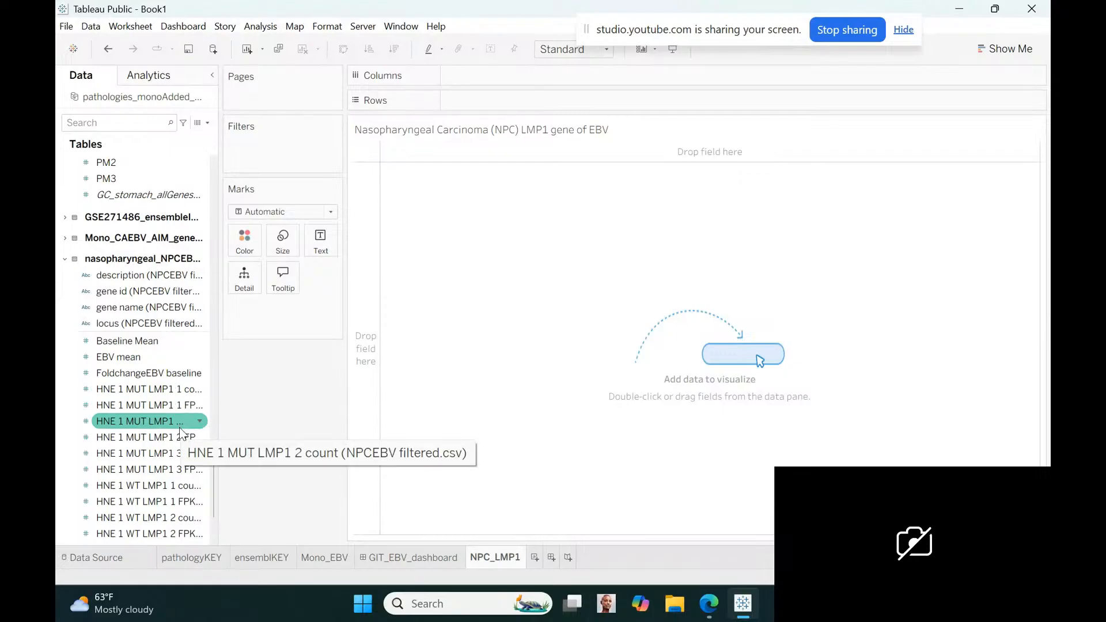
click(158, 454)
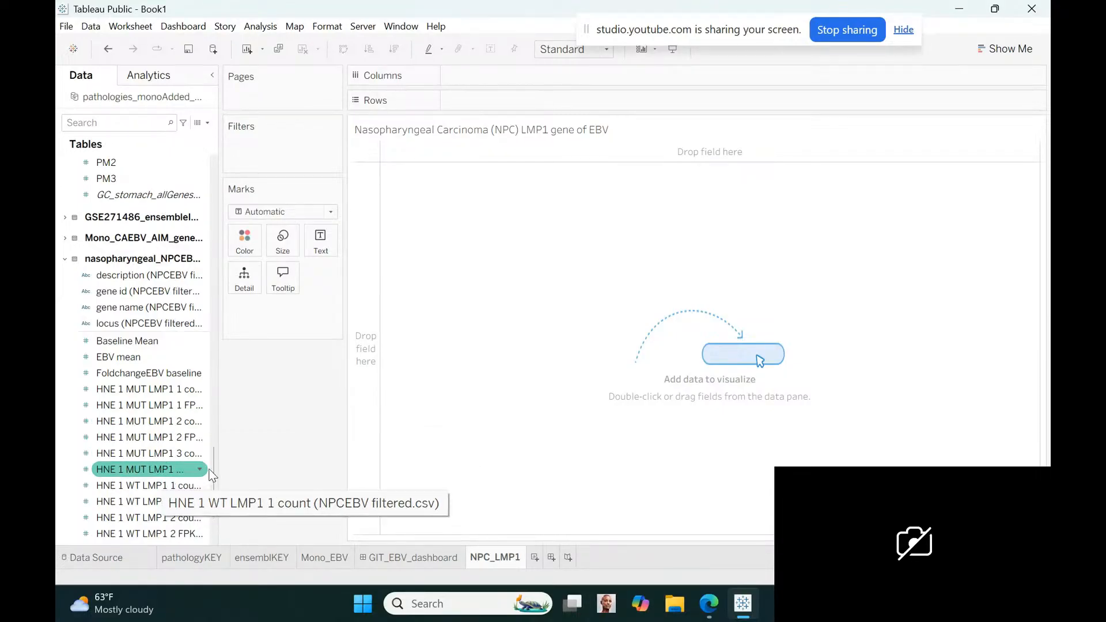
drag(212, 463, 213, 476)
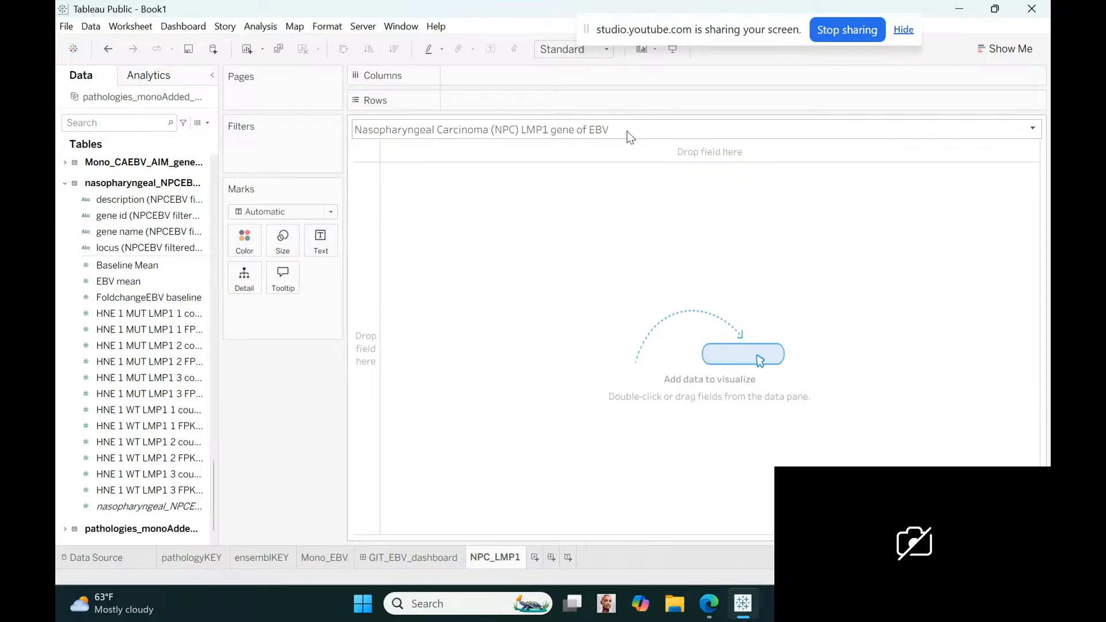
Add a smaller second title line reading "3 wildtype controls and 3 mutated with LMP1 gene samples"
double_click(599, 135)
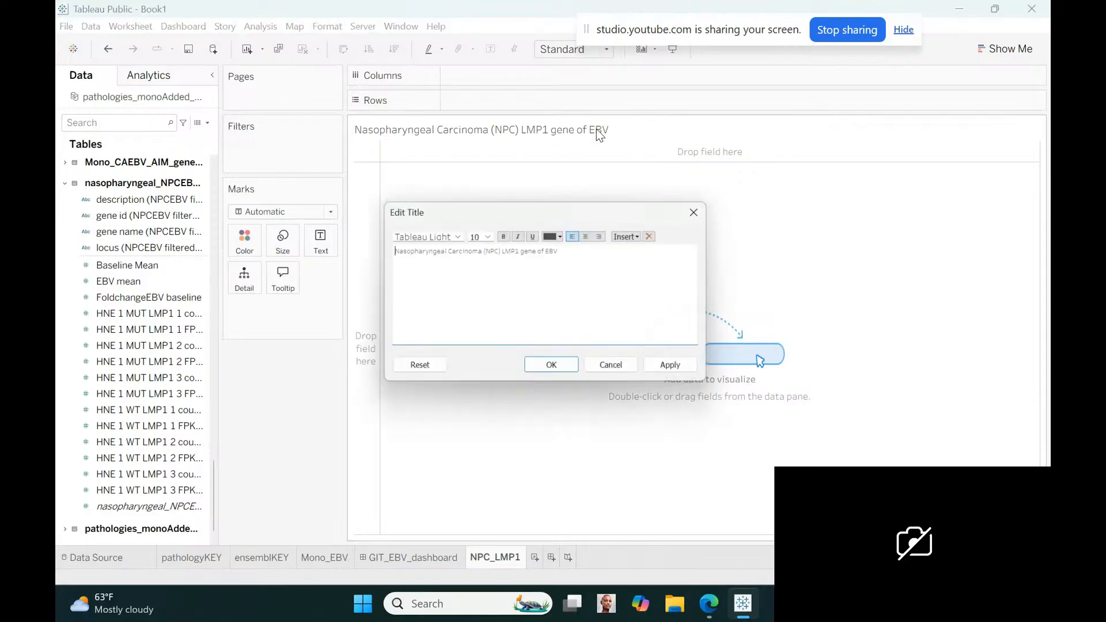
click(415, 266)
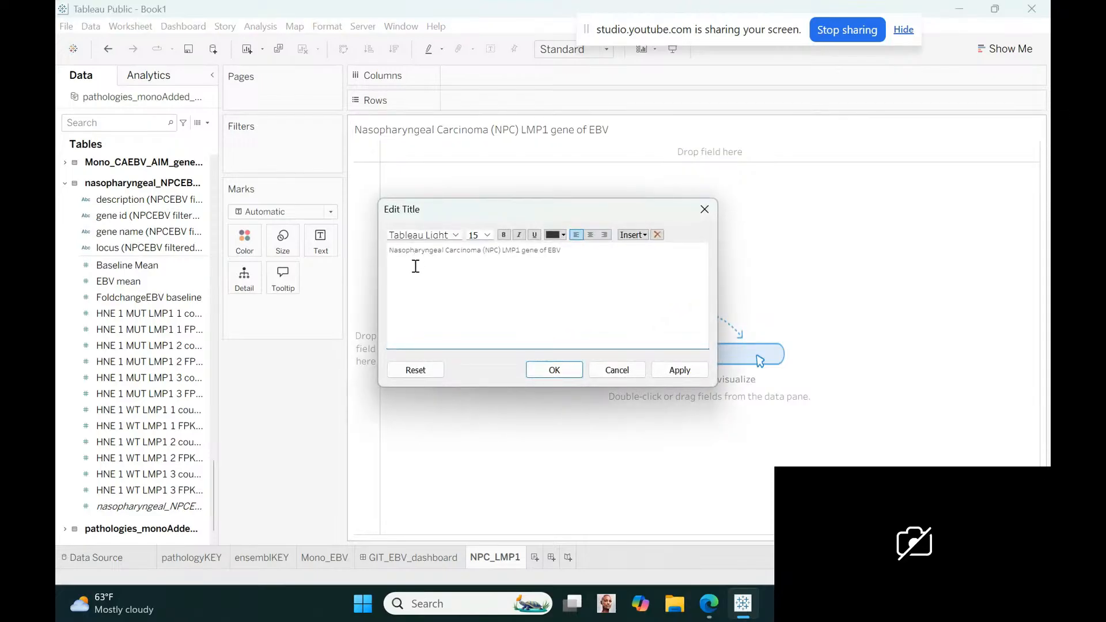
click(482, 233)
click(480, 246)
text(3 wildtype controls and 3)
text(ene samples)
click(557, 369)
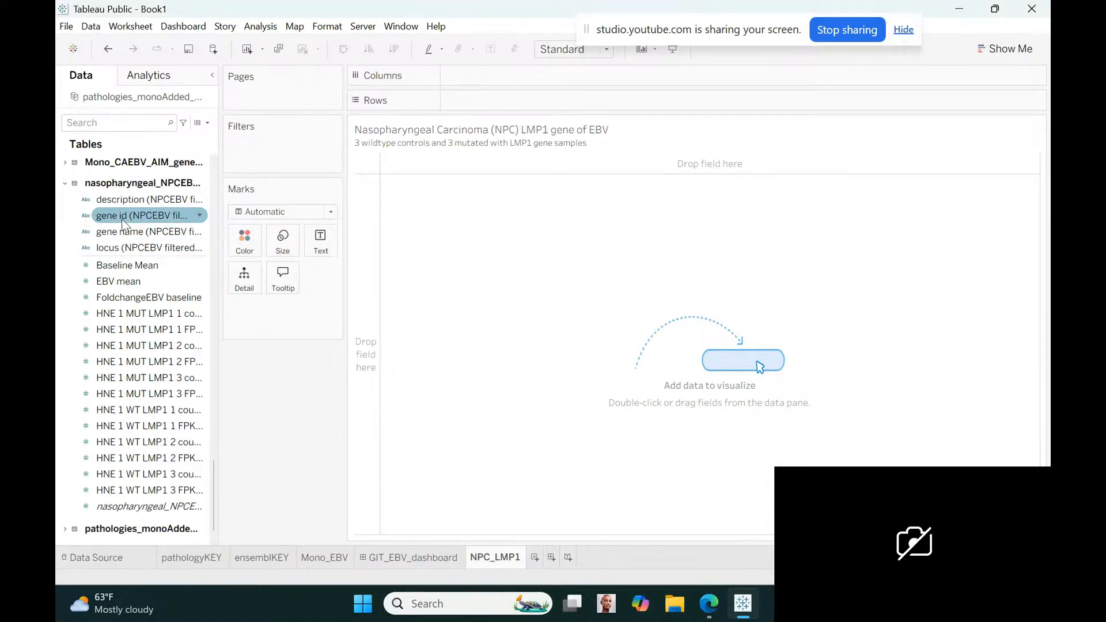
Add the nasopharyngeal table's gene name field with all members to Rows, followed by EBV mean
drag(122, 224, 502, 98)
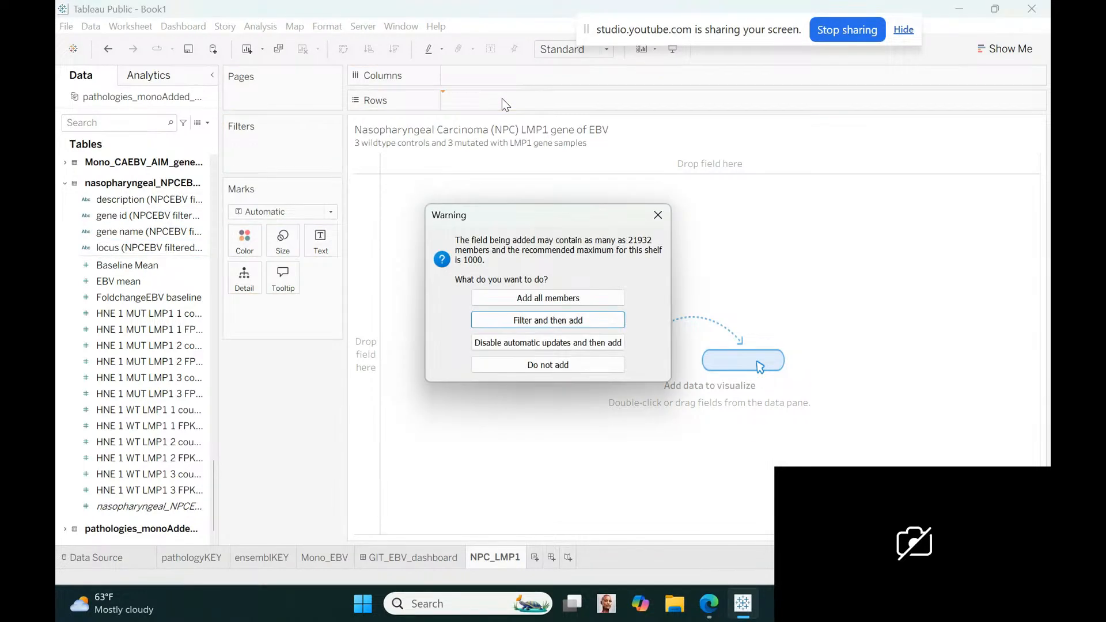
click(524, 292)
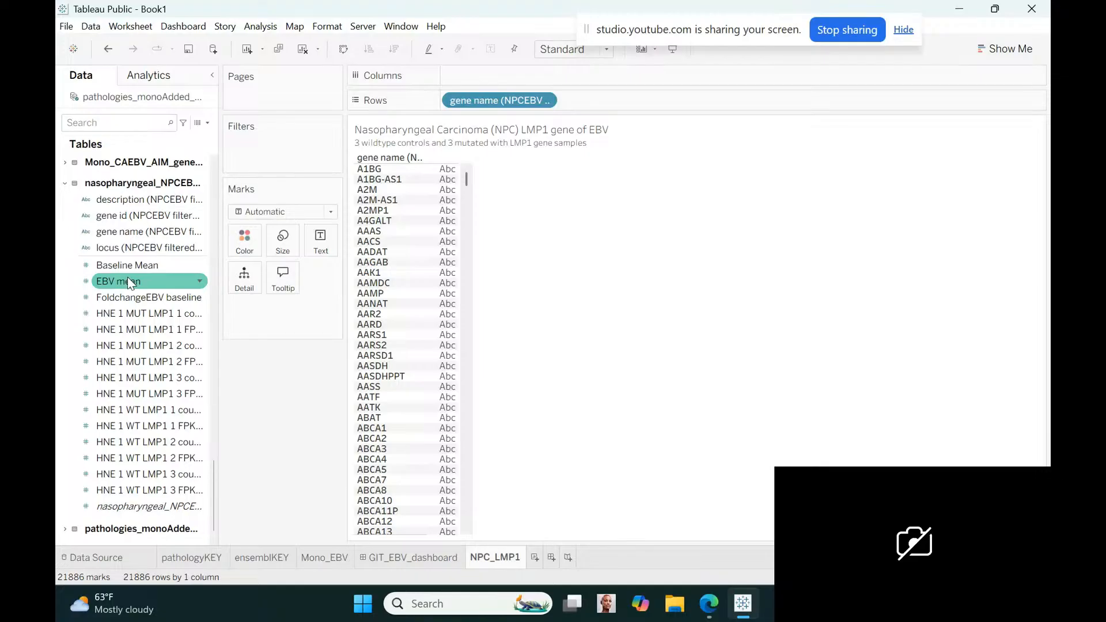
mouse_move(127, 281)
mouse_down()
mouse_move(691, 95)
mouse_move(609, 104)
mouse_up()
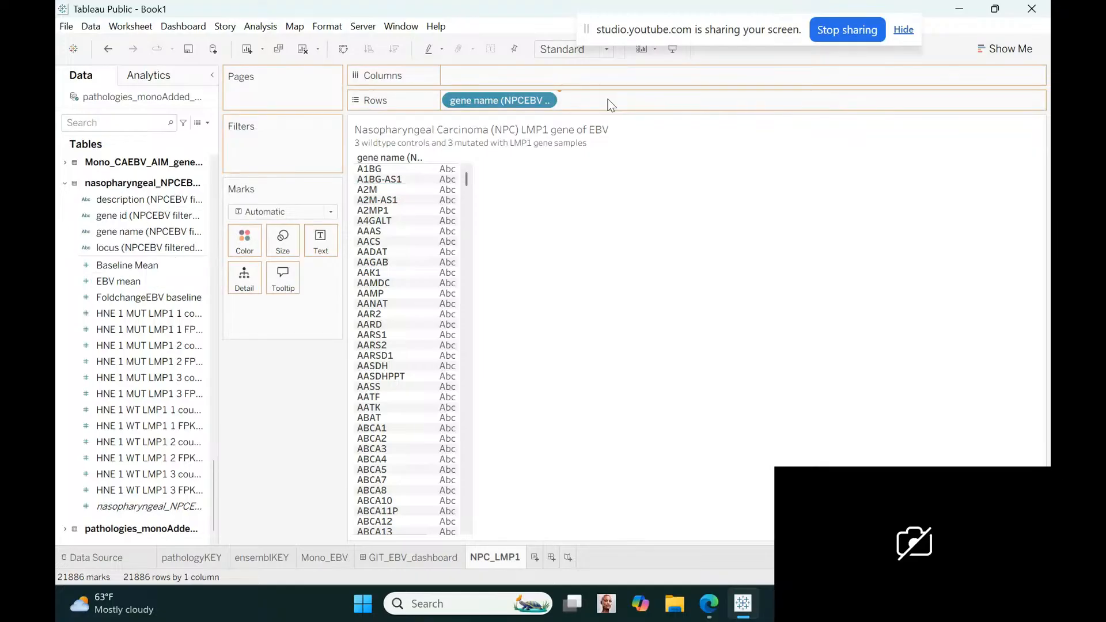
drag(609, 104, 609, 103)
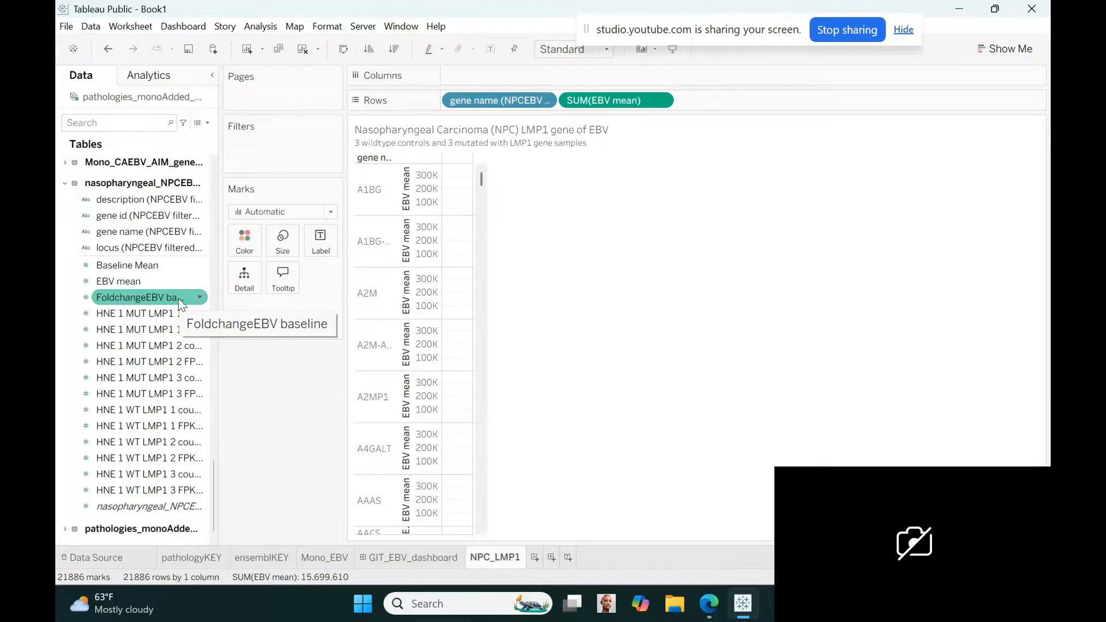
Add FoldchangeEBV baseline to Rows and place it between gene name and EBV mean
drag(178, 298, 779, 105)
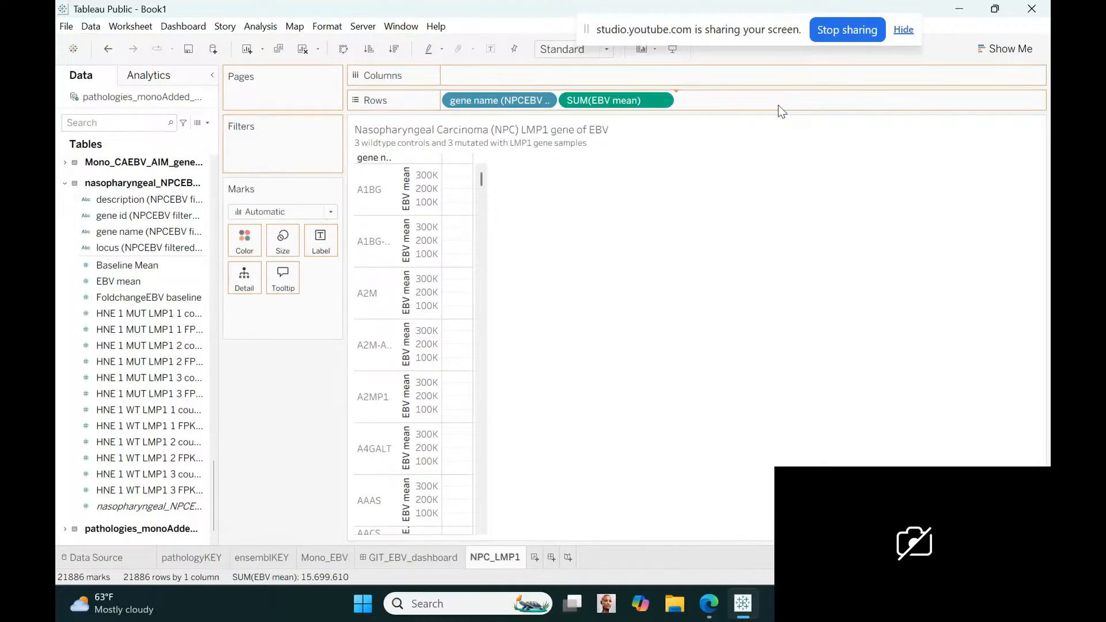
drag(778, 104, 778, 104)
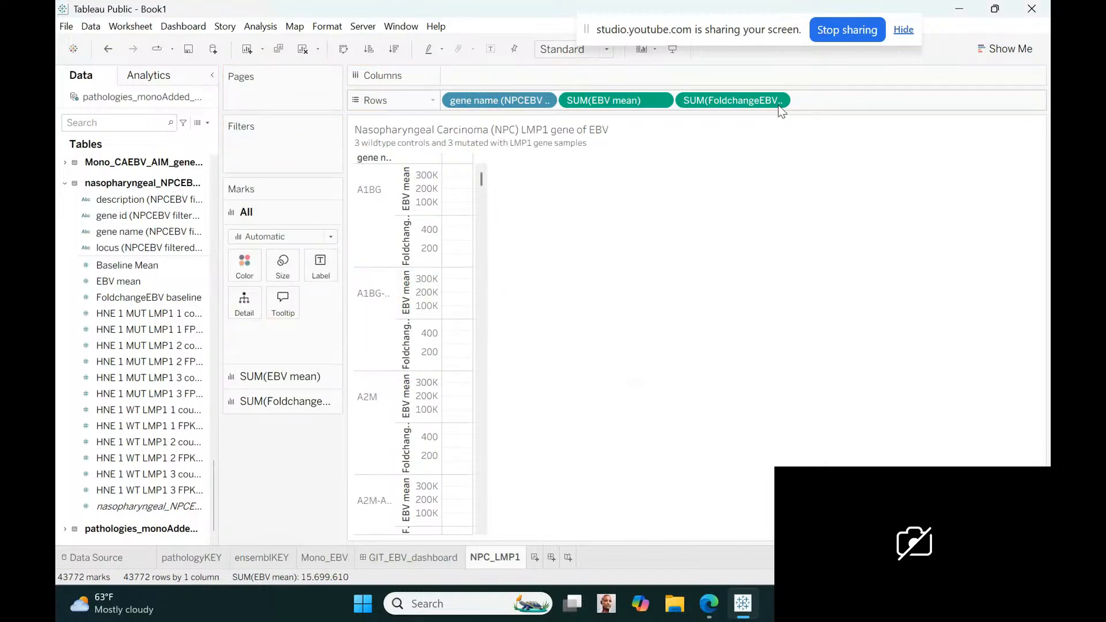
drag(780, 109, 564, 101)
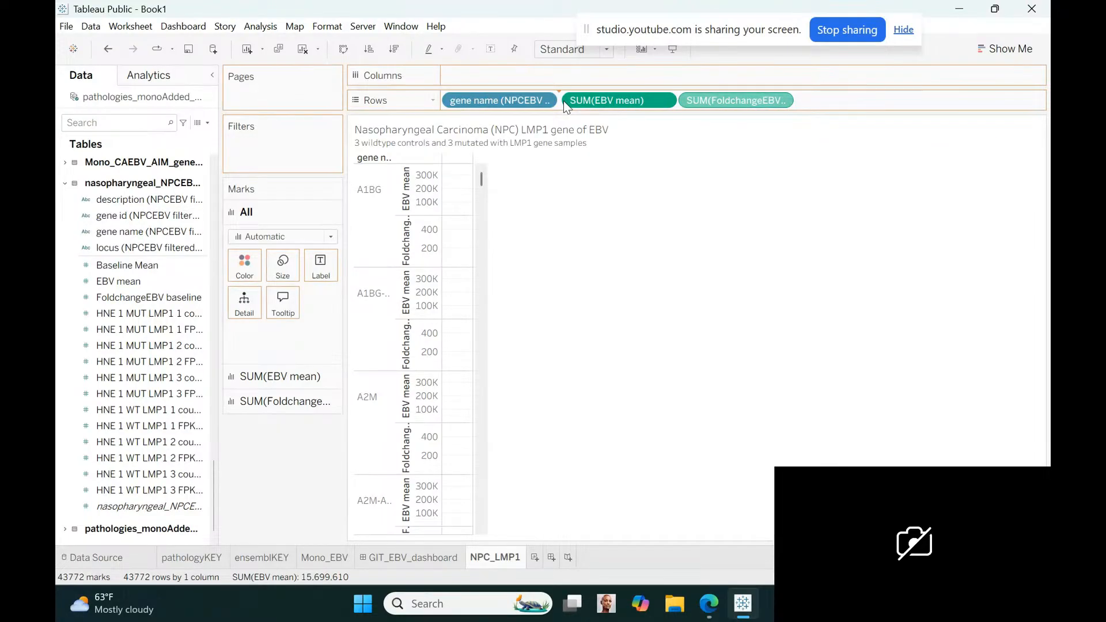
drag(563, 101, 563, 101)
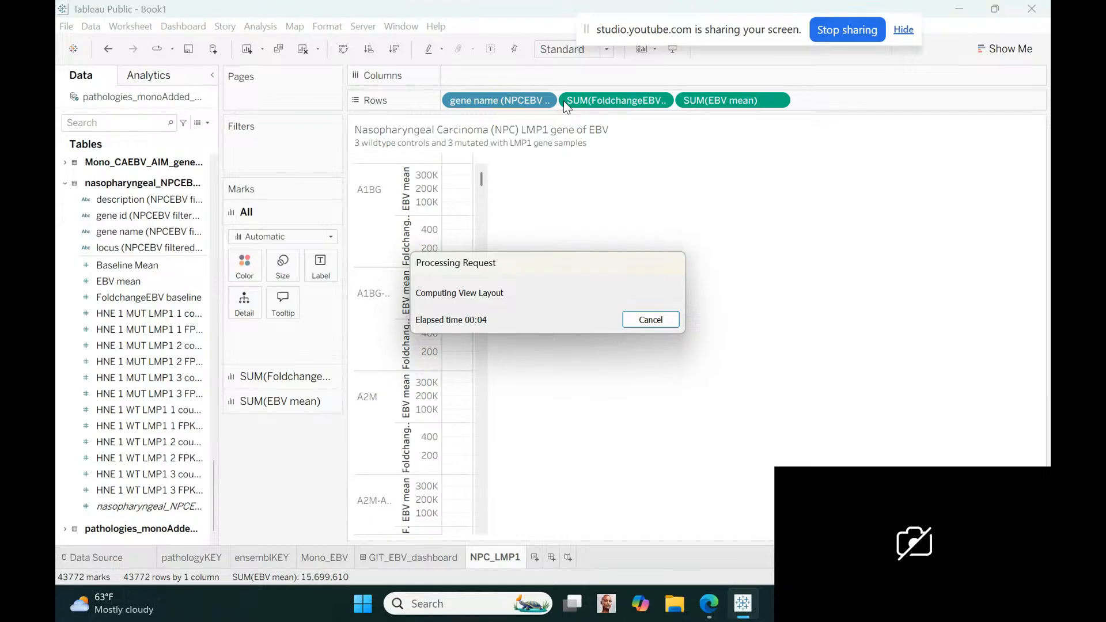
Convert the FoldchangeEBV baseline and EBV mean sums on Rows to discrete
click(658, 100)
click(608, 302)
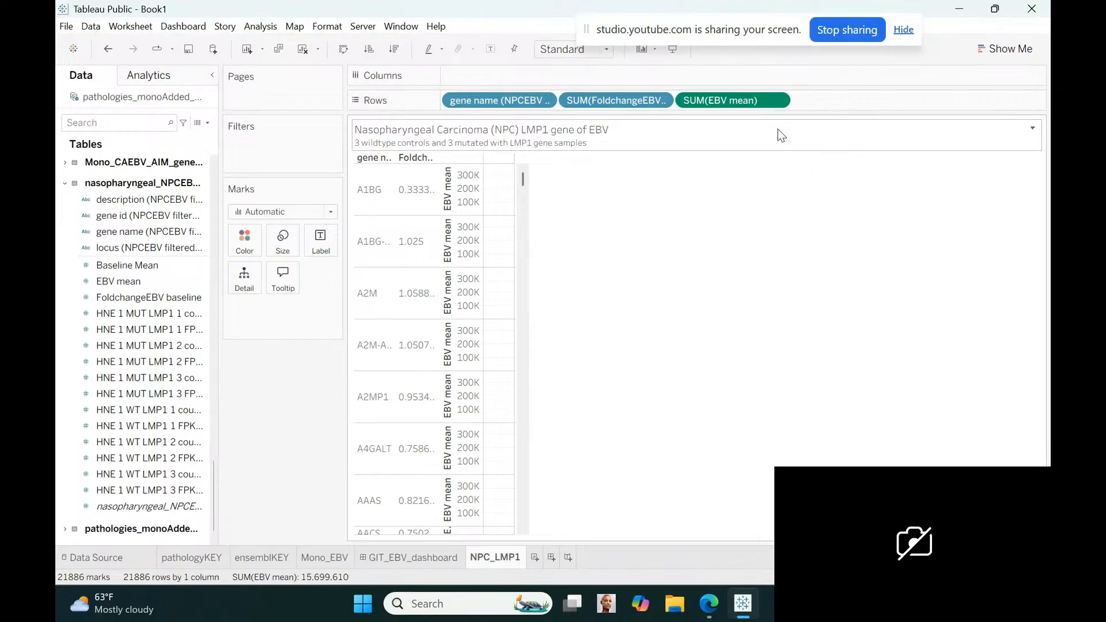
click(780, 100)
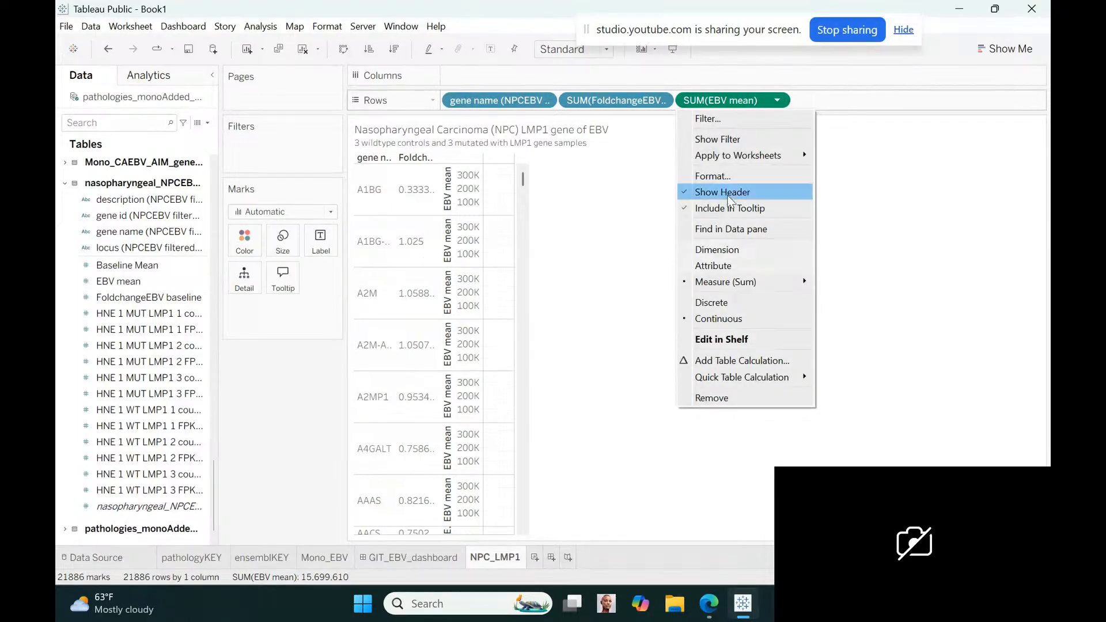
click(714, 296)
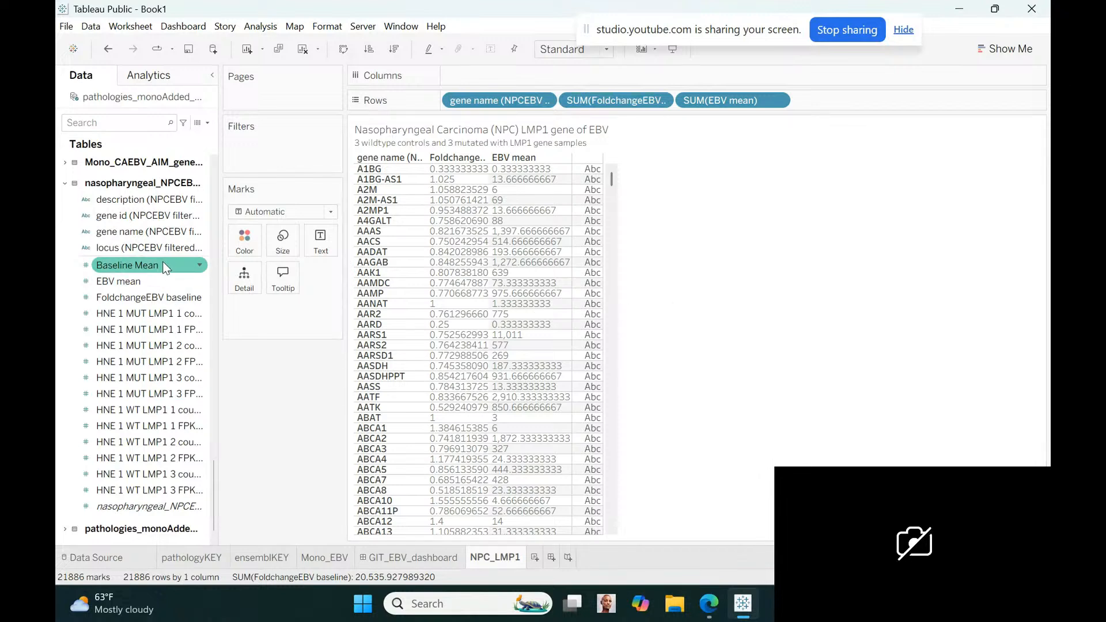
Add Baseline Mean to Rows after EBV mean and make it discrete
mouse_move(162, 261)
mouse_down()
mouse_move(841, 147)
mouse_move(831, 98)
mouse_up()
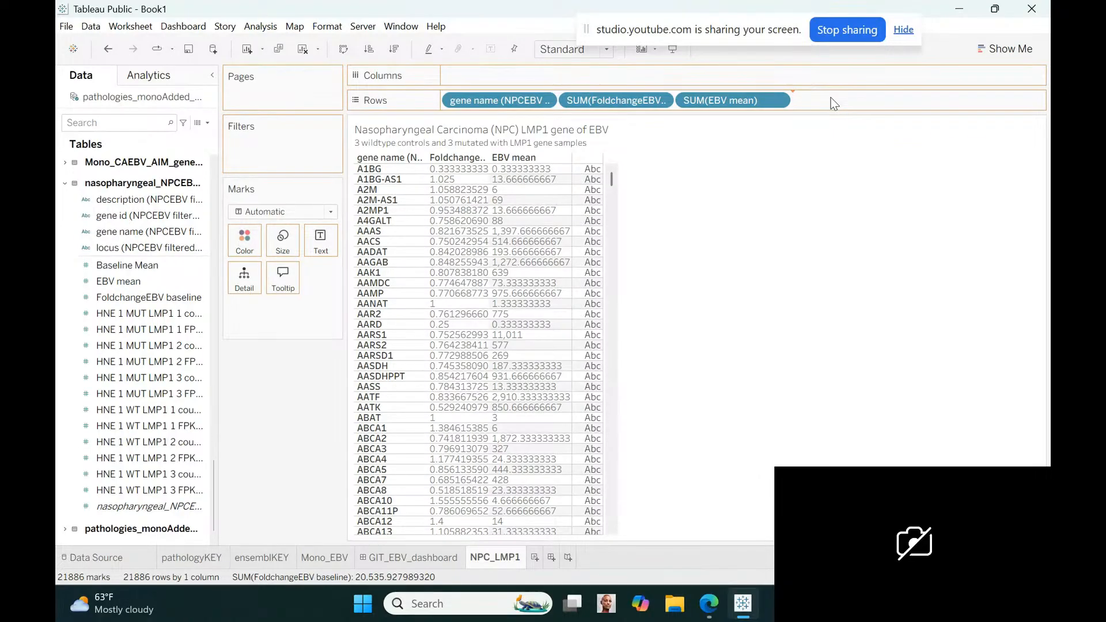
drag(831, 98, 830, 98)
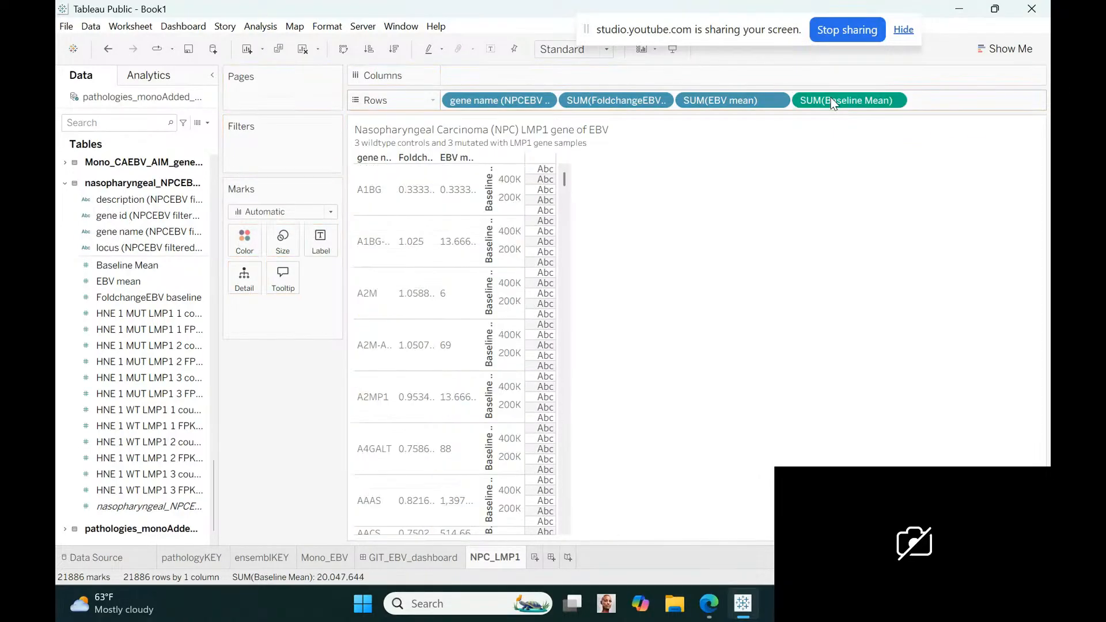
click(894, 101)
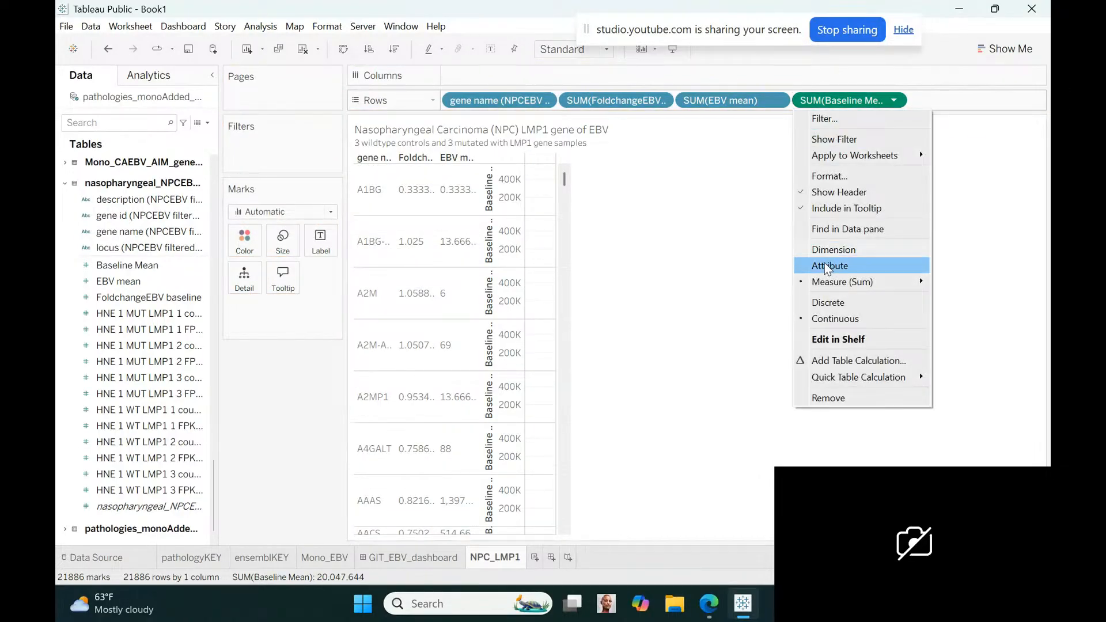
click(820, 304)
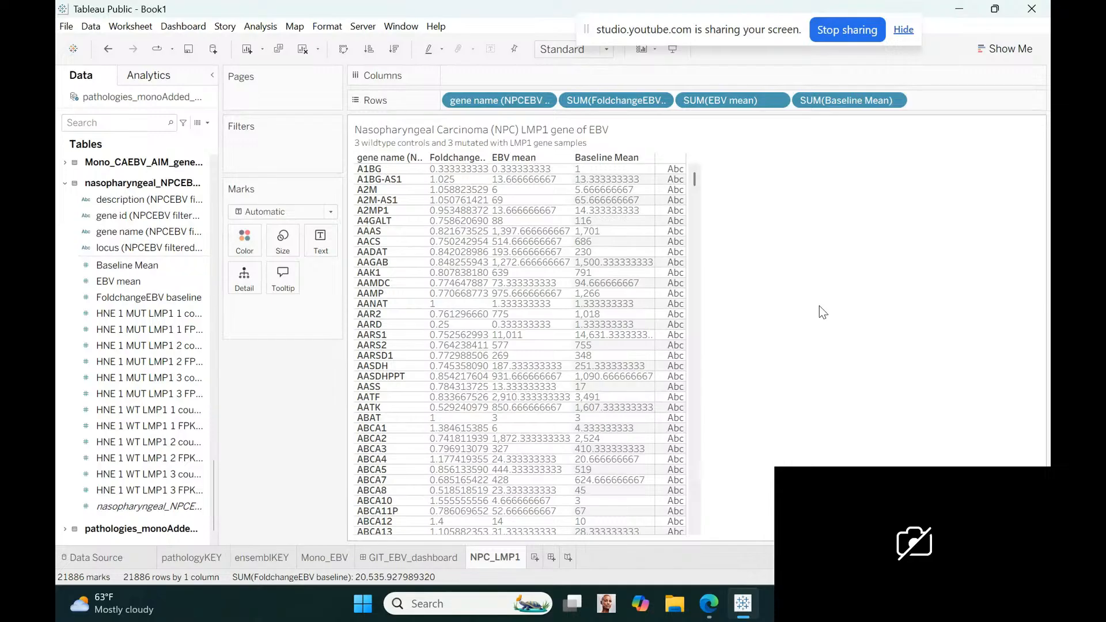
Rename the nasopharyngeal table's EBV mean field so its name starts with "EBV_LMP1mutation_"
click(157, 283)
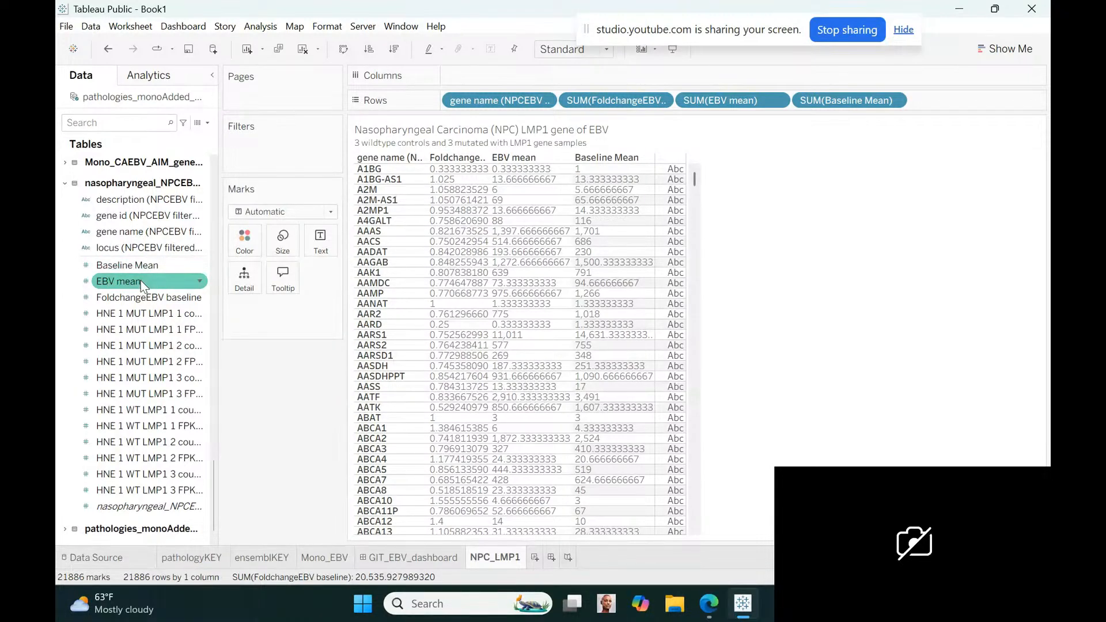
click(200, 280)
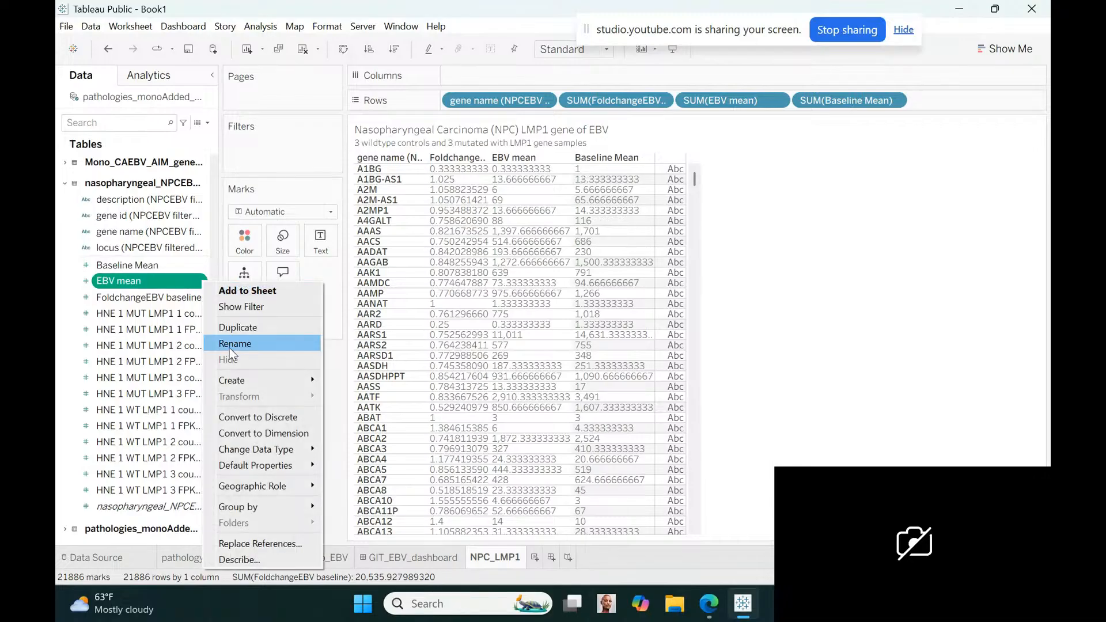
click(232, 348)
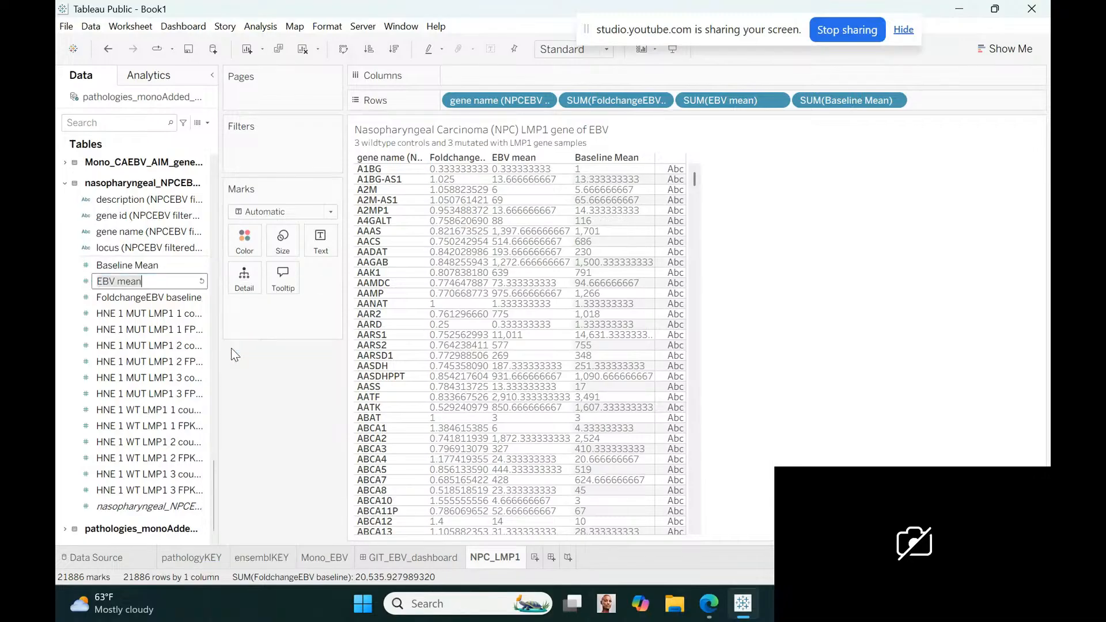
click(119, 281)
text(LMP1)
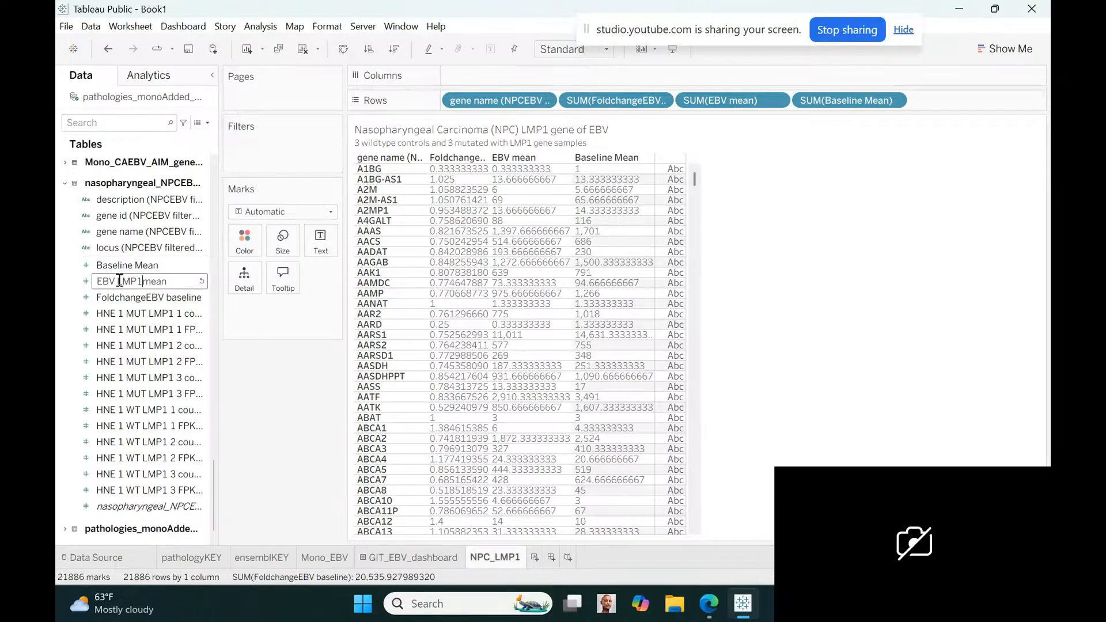
key(BackSpace)
key(BackSpace)
text(P1mutation_)
key(Return)
Rename the Baseline Mean field as Baseline_wildtype_Mean
click(200, 265)
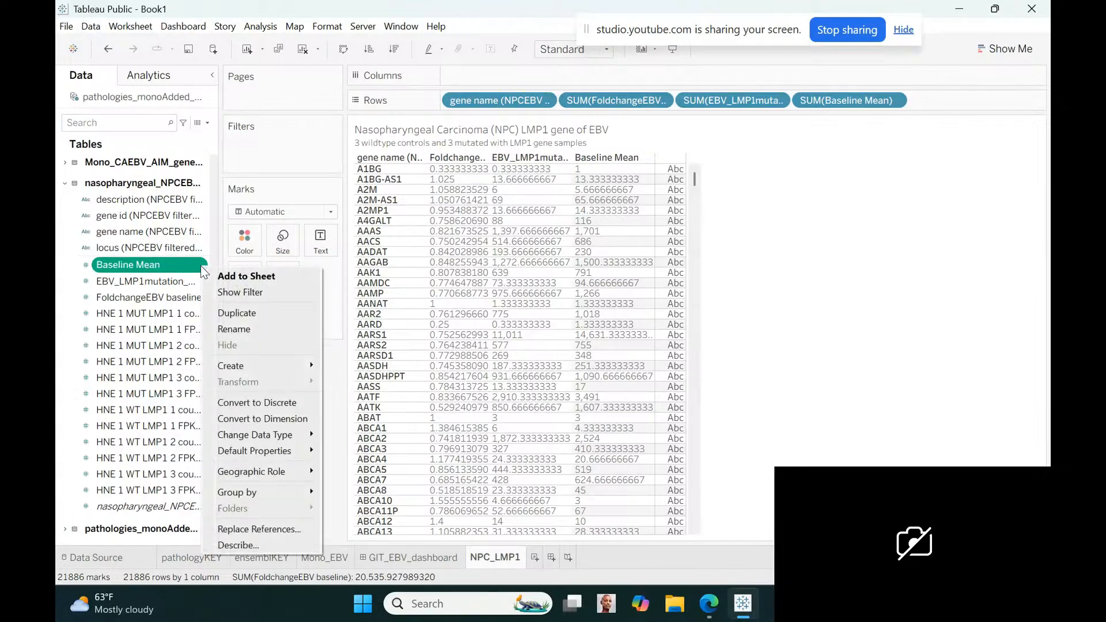
click(235, 331)
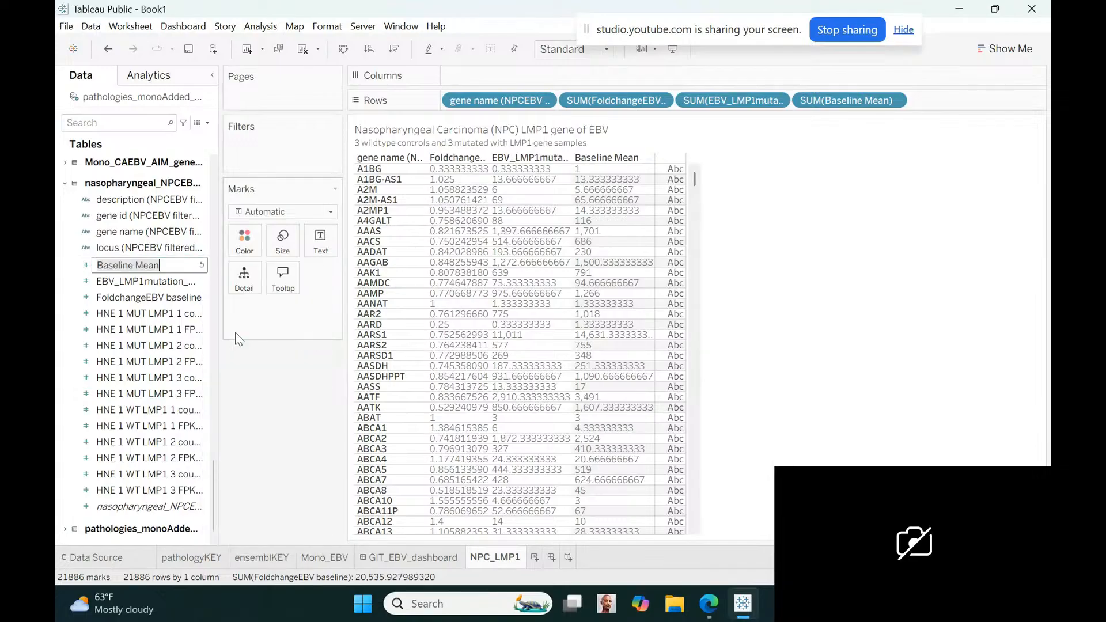
click(137, 268)
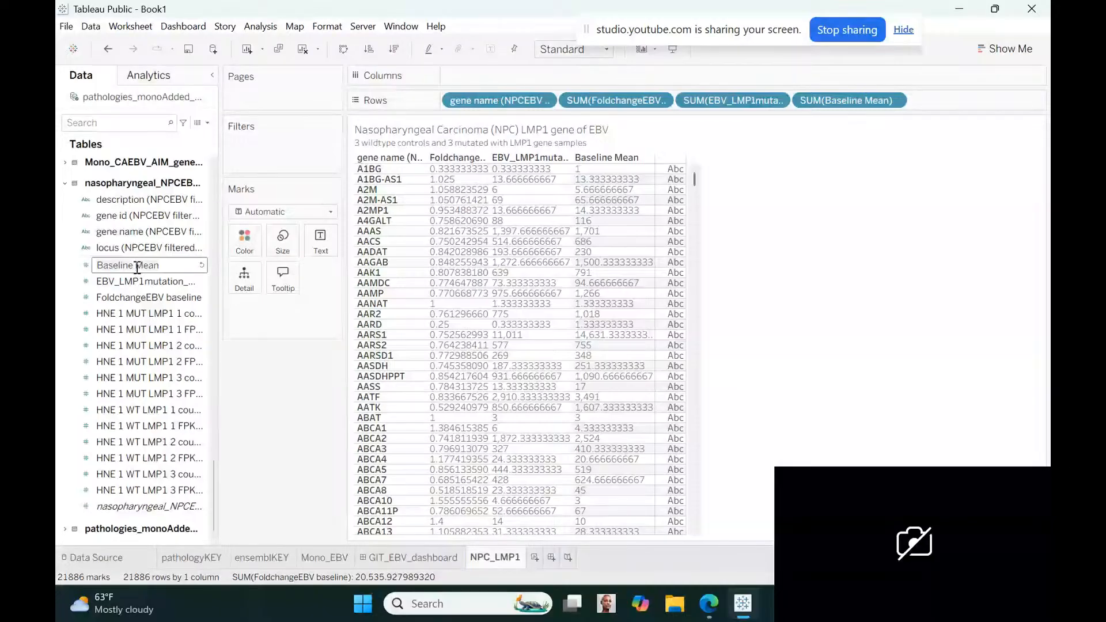
key(BackSpace)
text(_wildtype_)
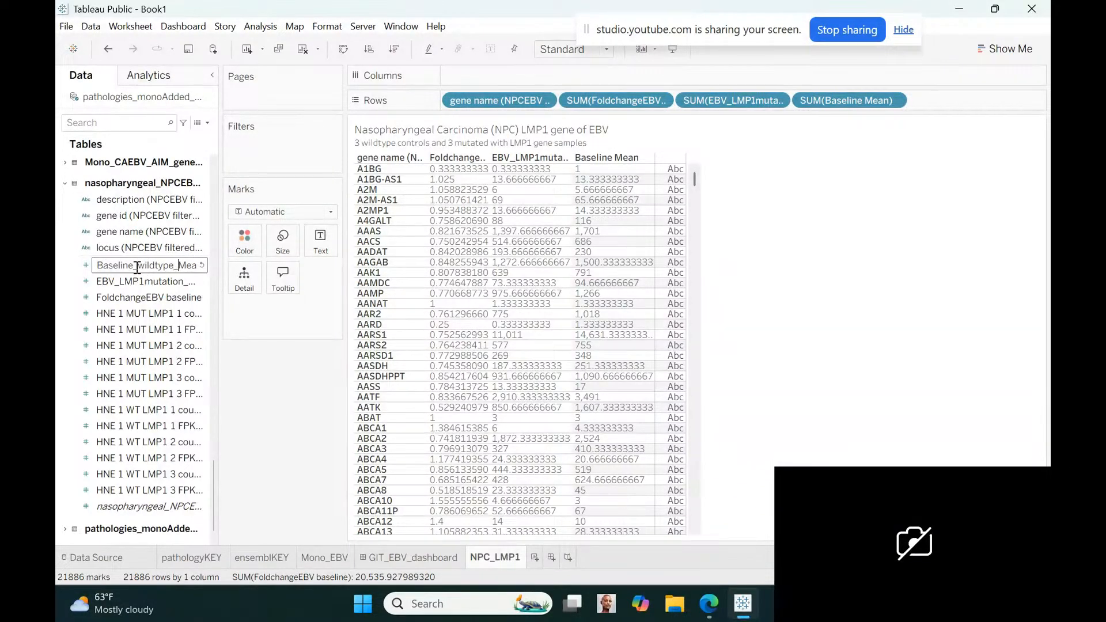
key(Return)
Rename the nasopharyngeal table's FoldchangeEBV baseline field as Foldchange_mutatedOverBaseline
right_click(197, 300)
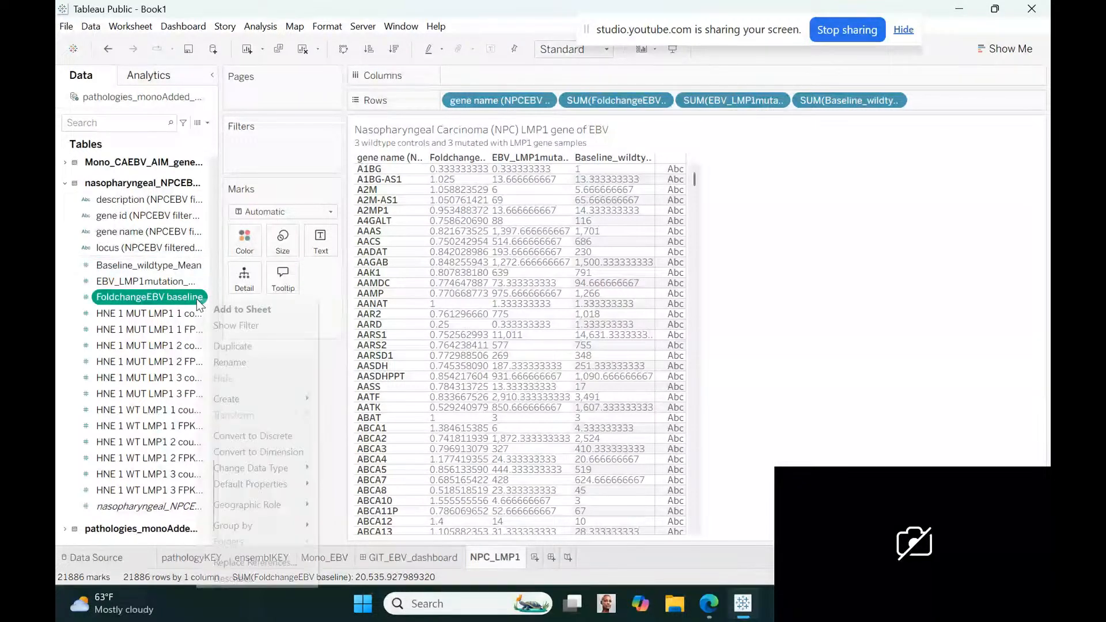
click(242, 362)
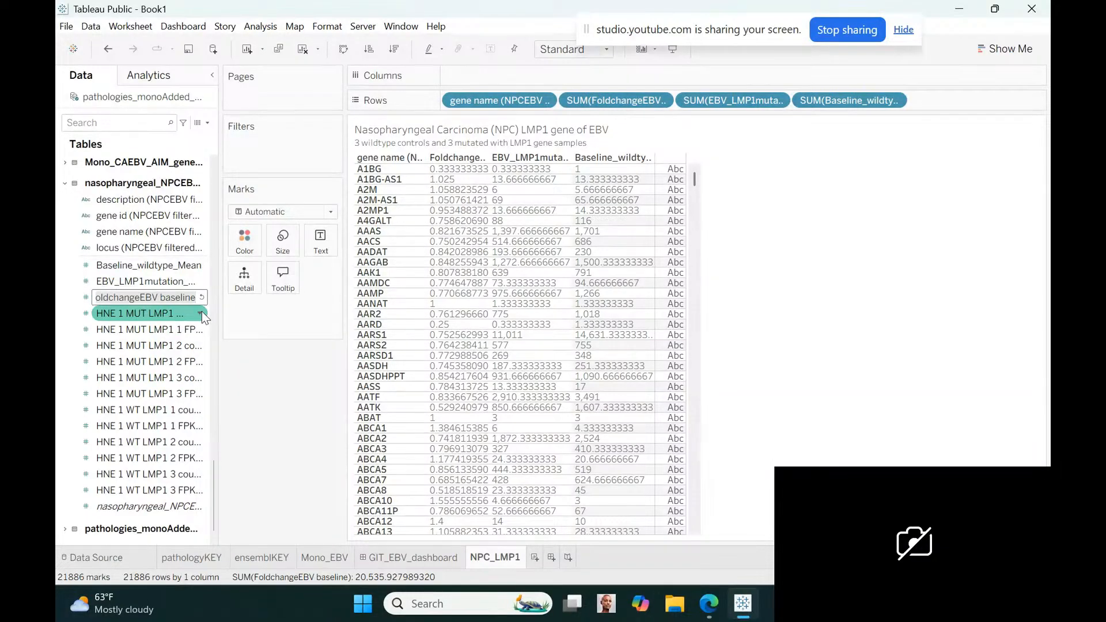
drag(196, 299, 141, 297)
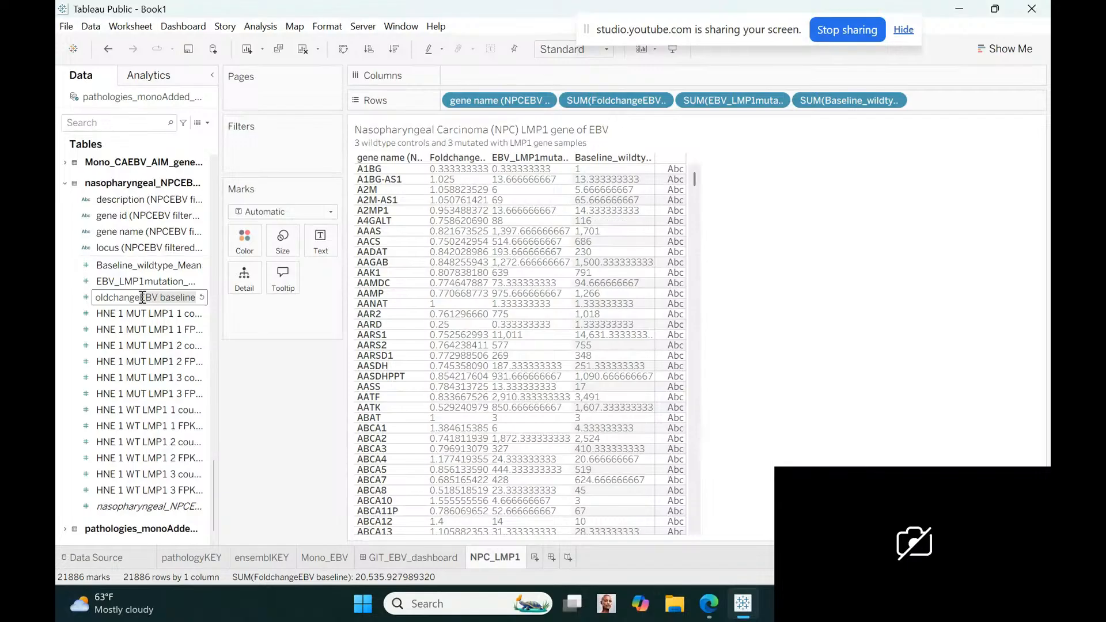
text(_)
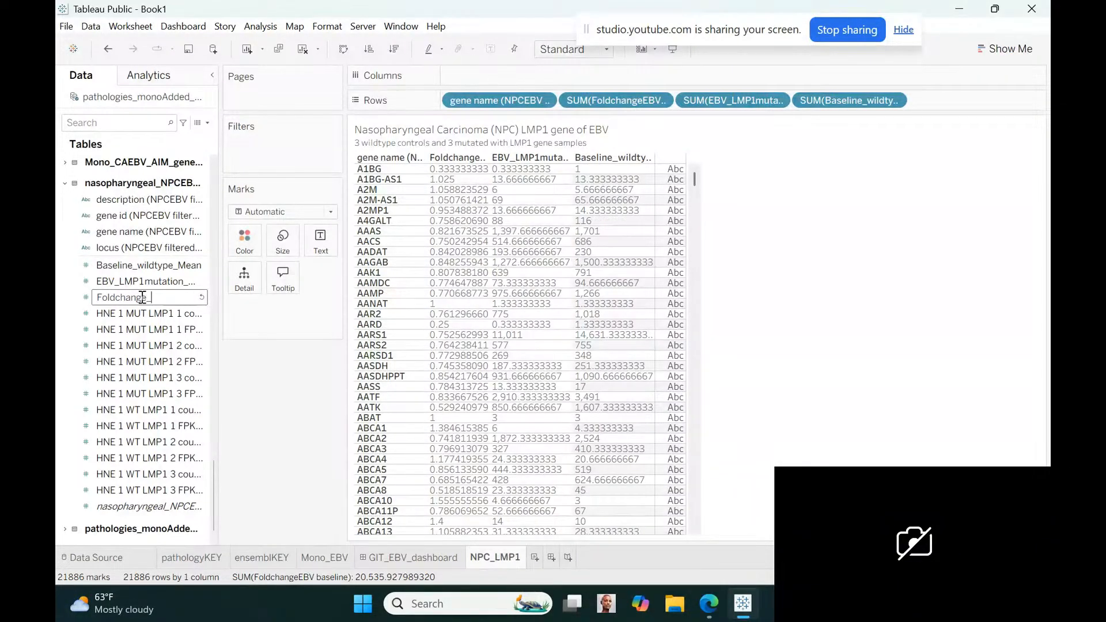
text(mutatedOverBaseline)
key(Return)
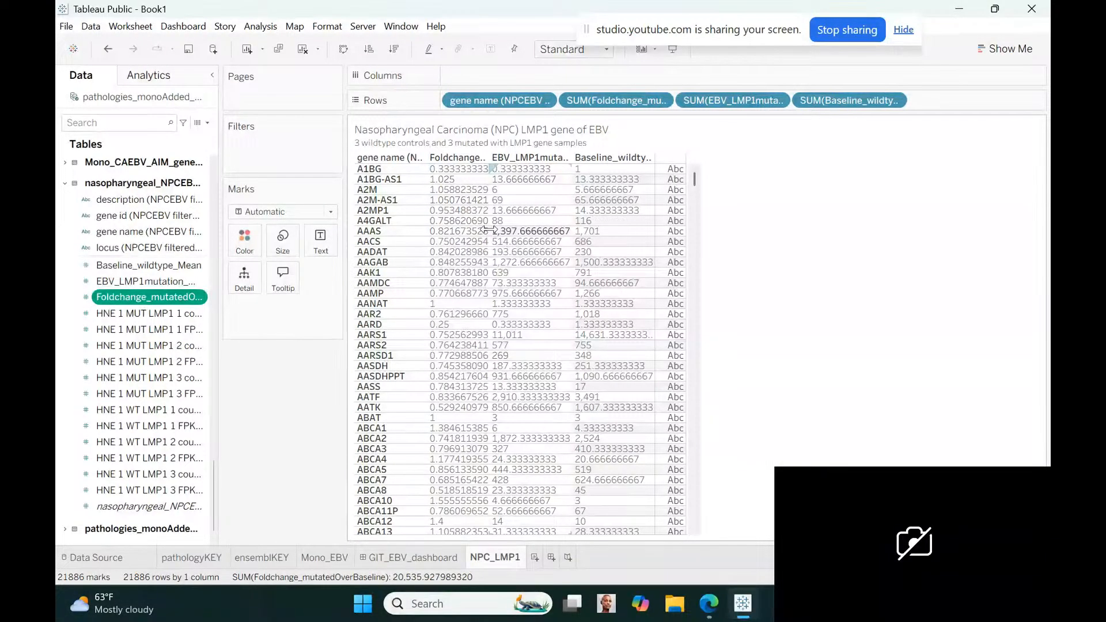
Widen the gene name, fold change, EBV mutation mean and baseline wildtype mean columns of the NPC_LMP1 table to fit longer headers
drag(489, 230, 594, 233)
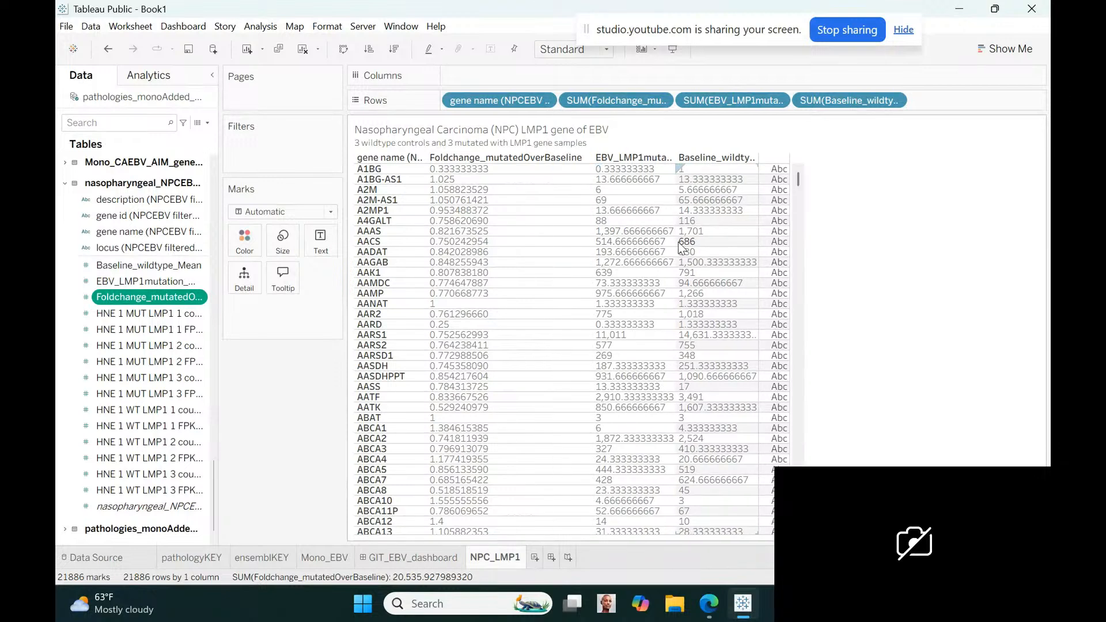
drag(674, 240, 745, 239)
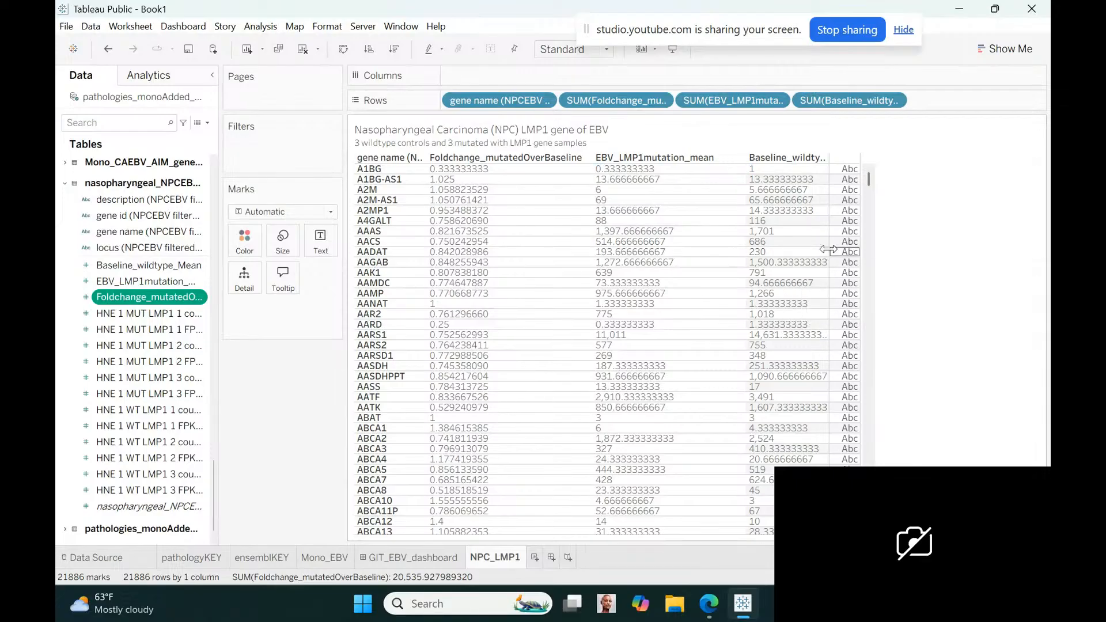
drag(828, 249, 880, 252)
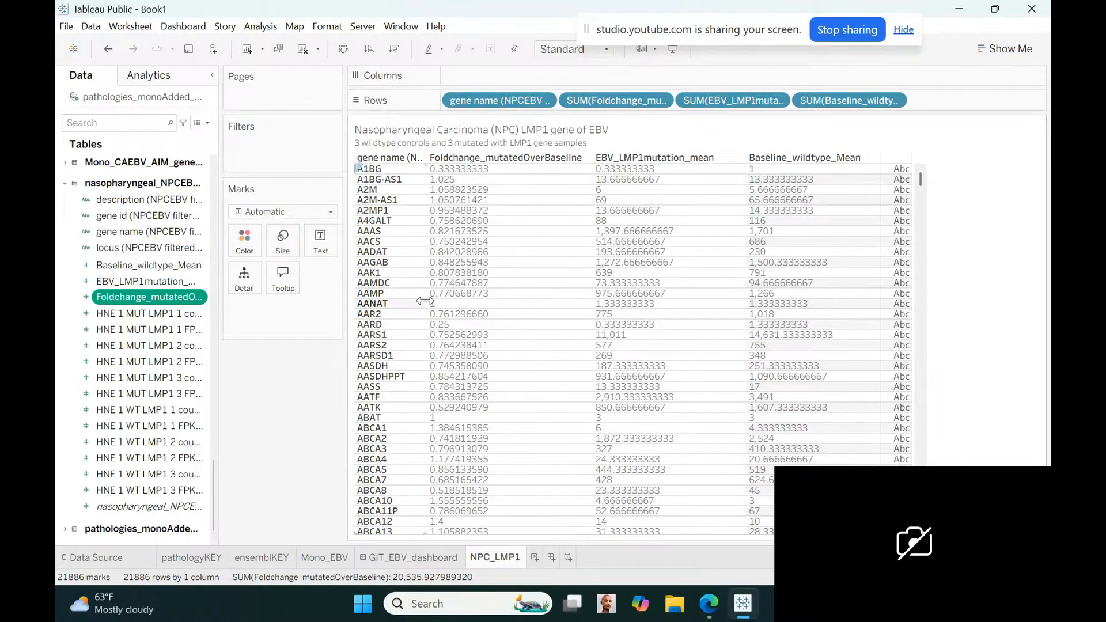
drag(428, 308, 468, 298)
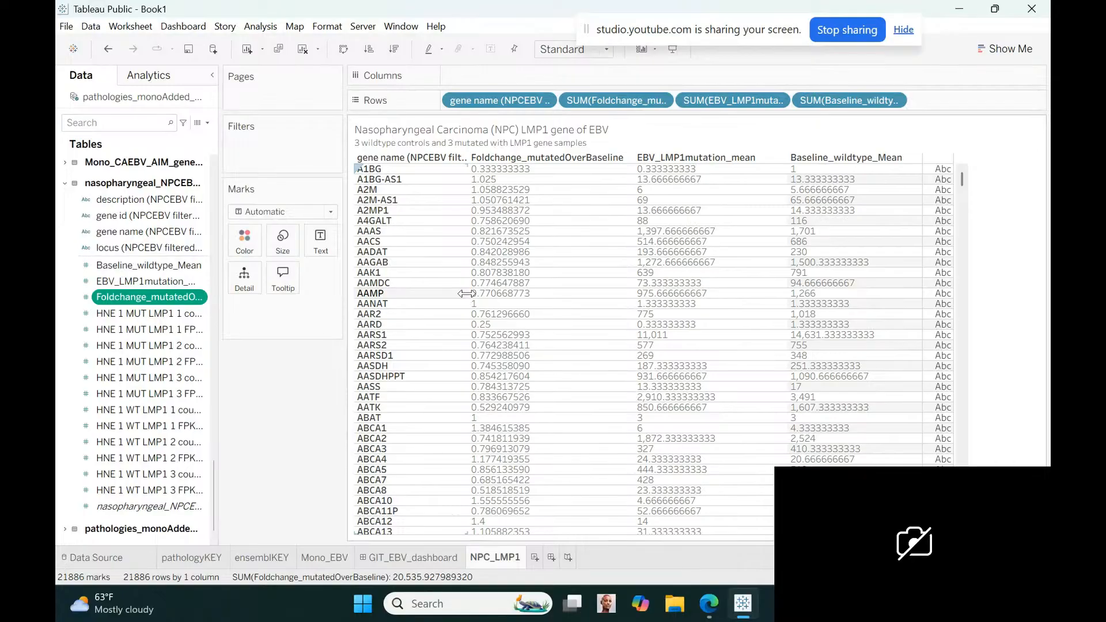
Try to rename the nasopharyngeal table's gene id field as GeneSymbol
click(199, 216)
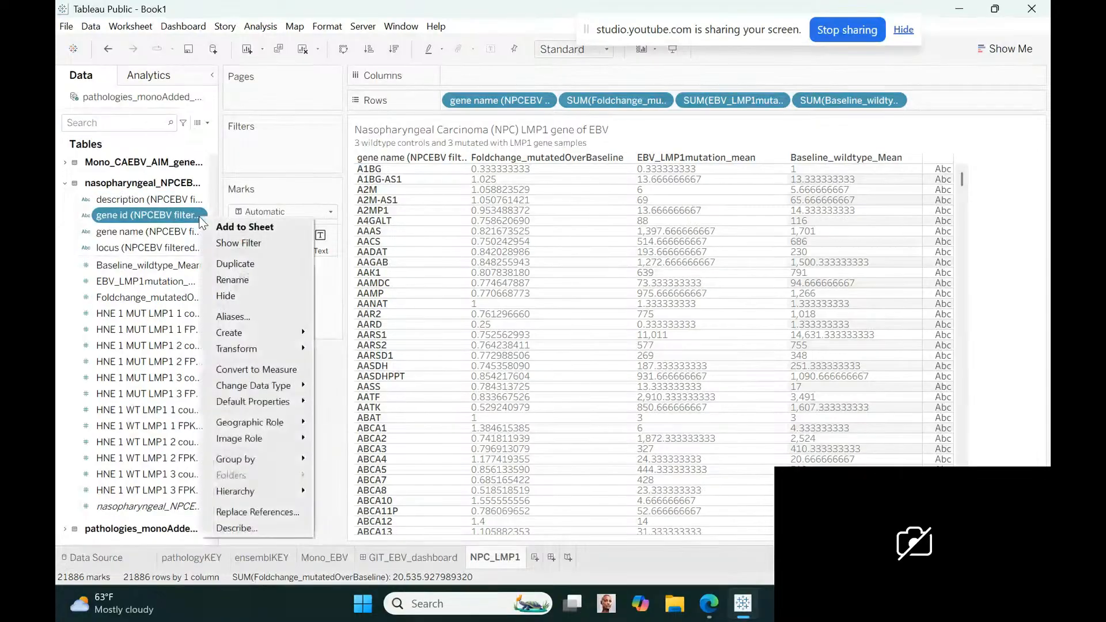
click(231, 280)
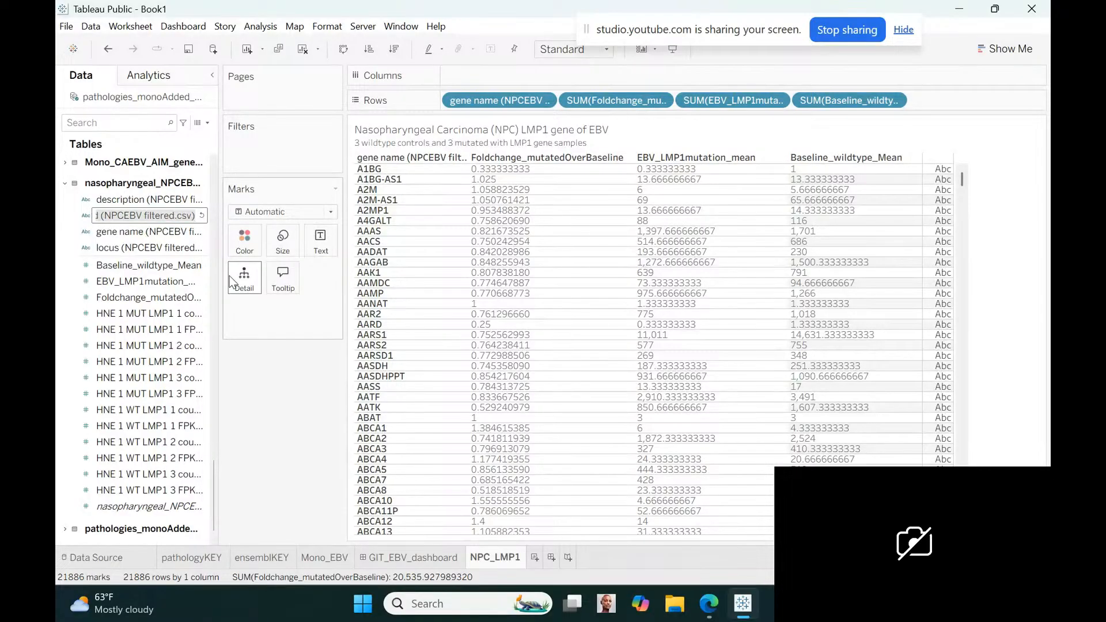
text(Gene)
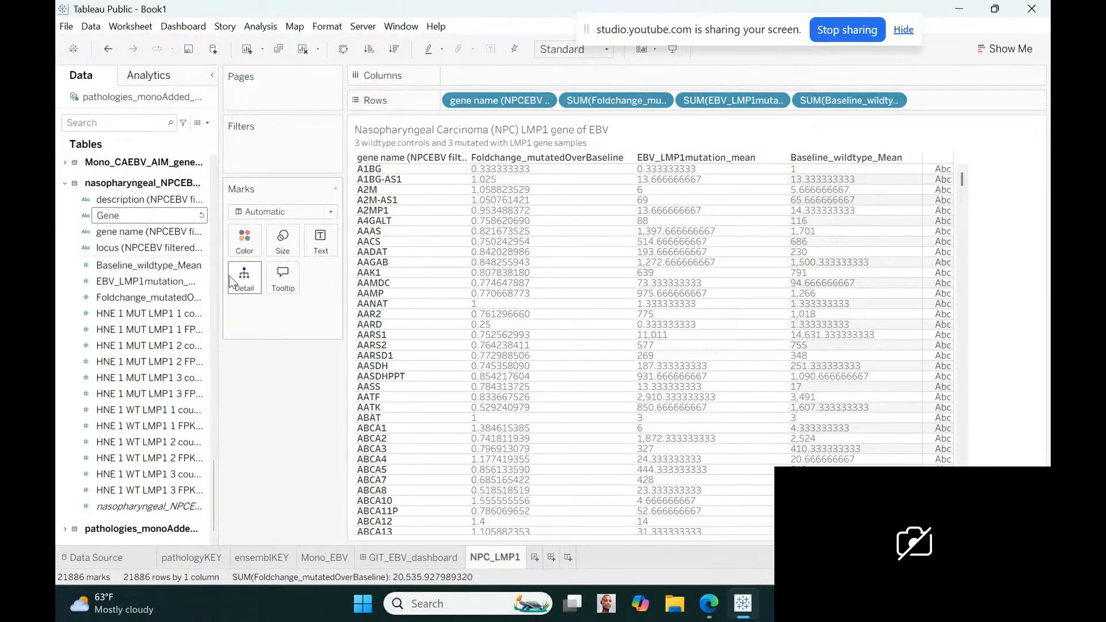
text(Symbol)
key(Return)
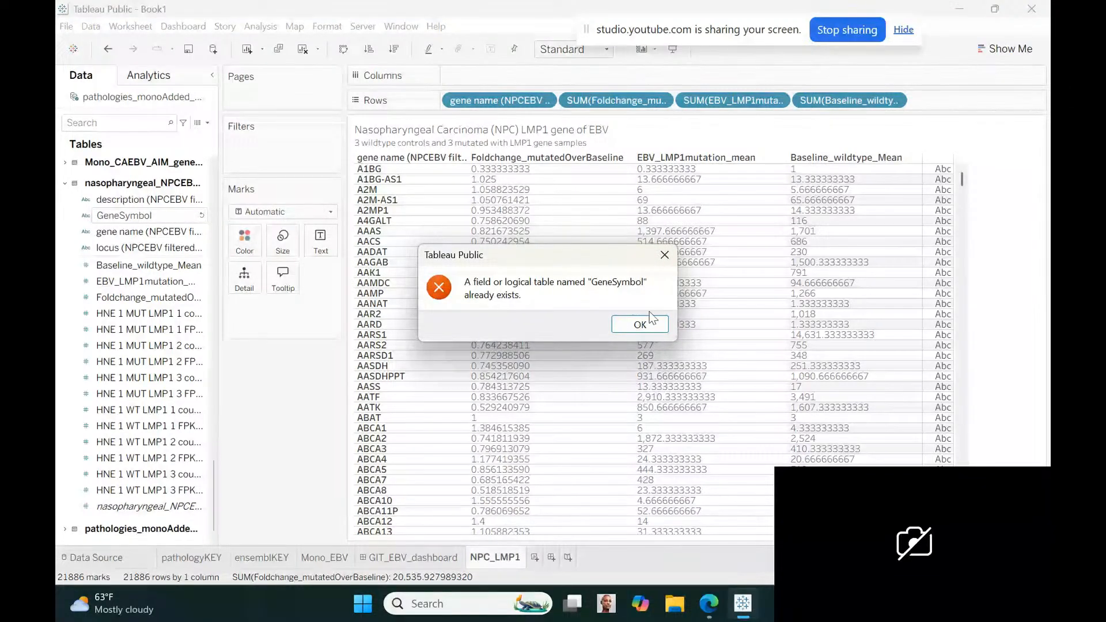
click(639, 325)
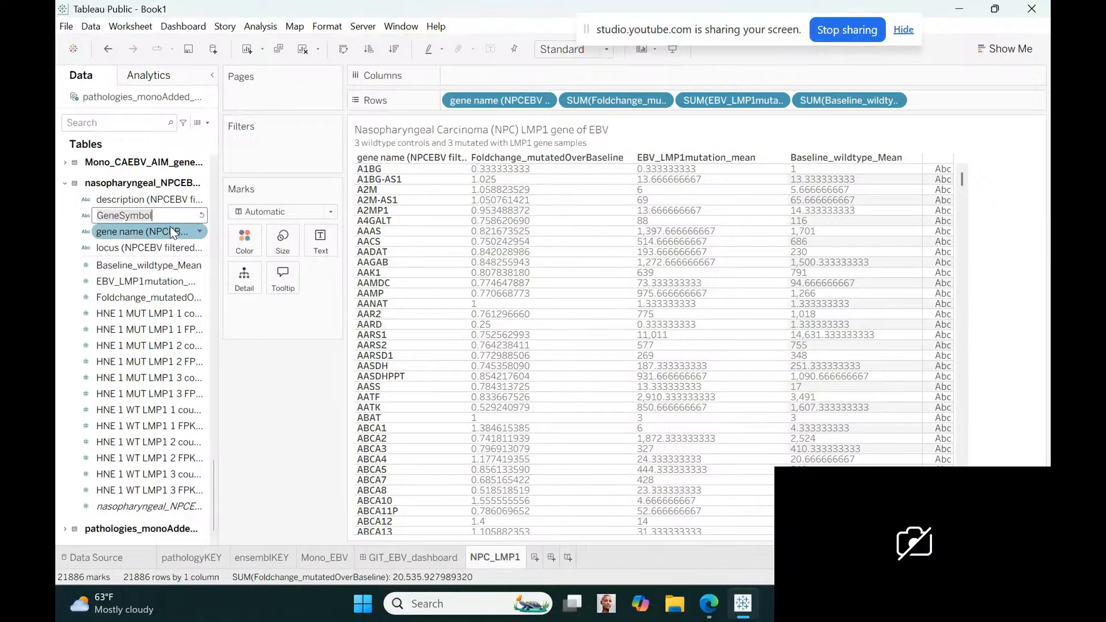
Try to shorten the gene id field's new name to Gene
key(BackSpace)
key(BackSpace)
key(BackSpace)
key(BackSpace)
key(BackSpace)
key(BackSpace)
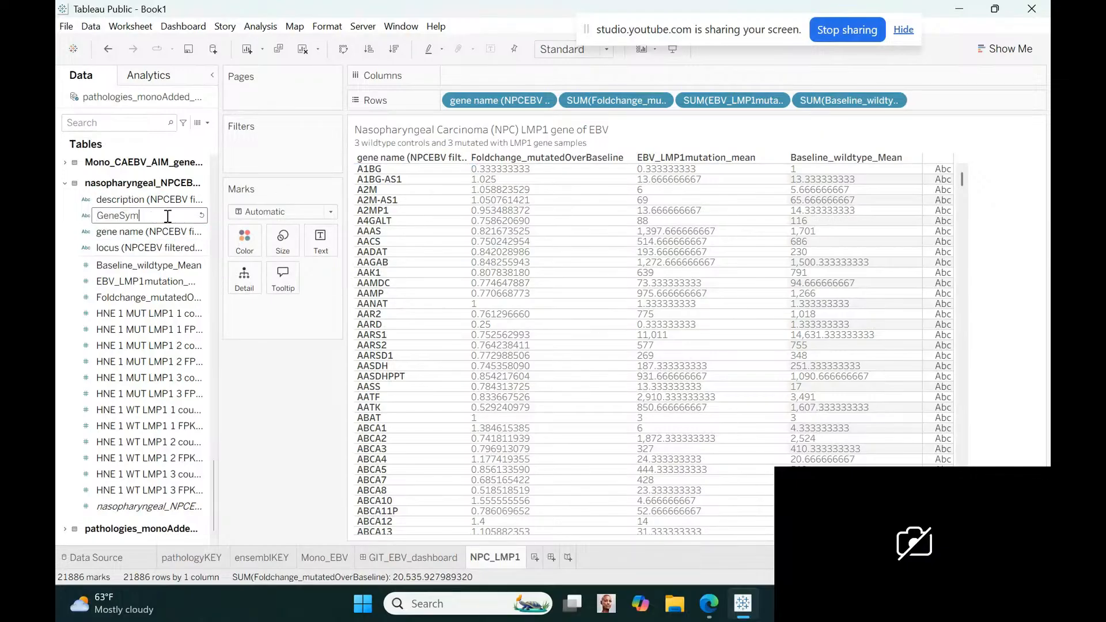
key(Return)
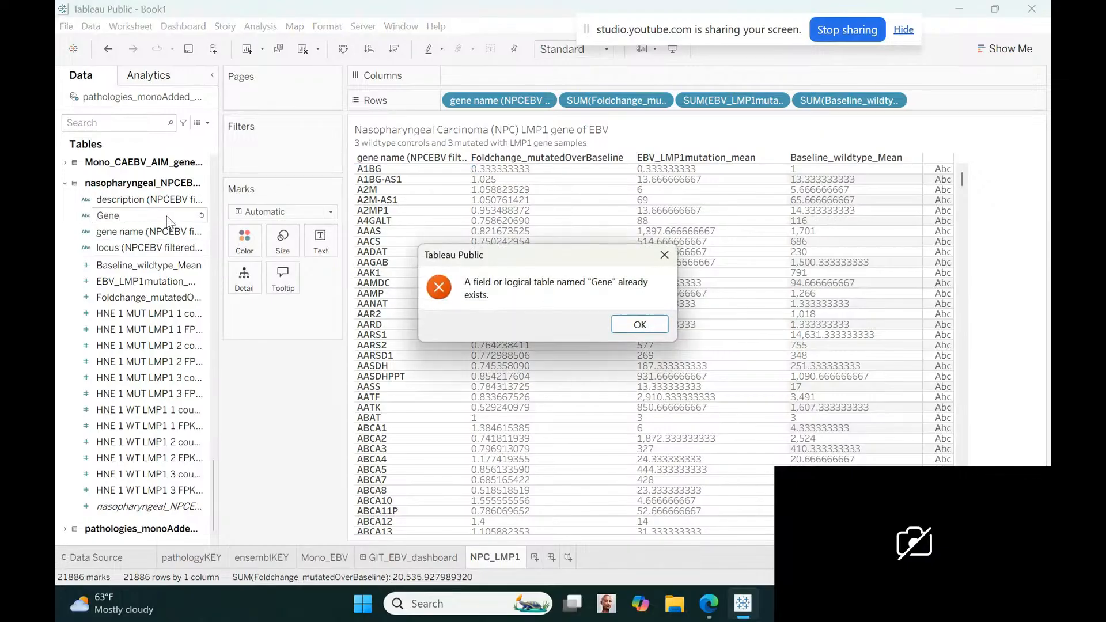
click(633, 324)
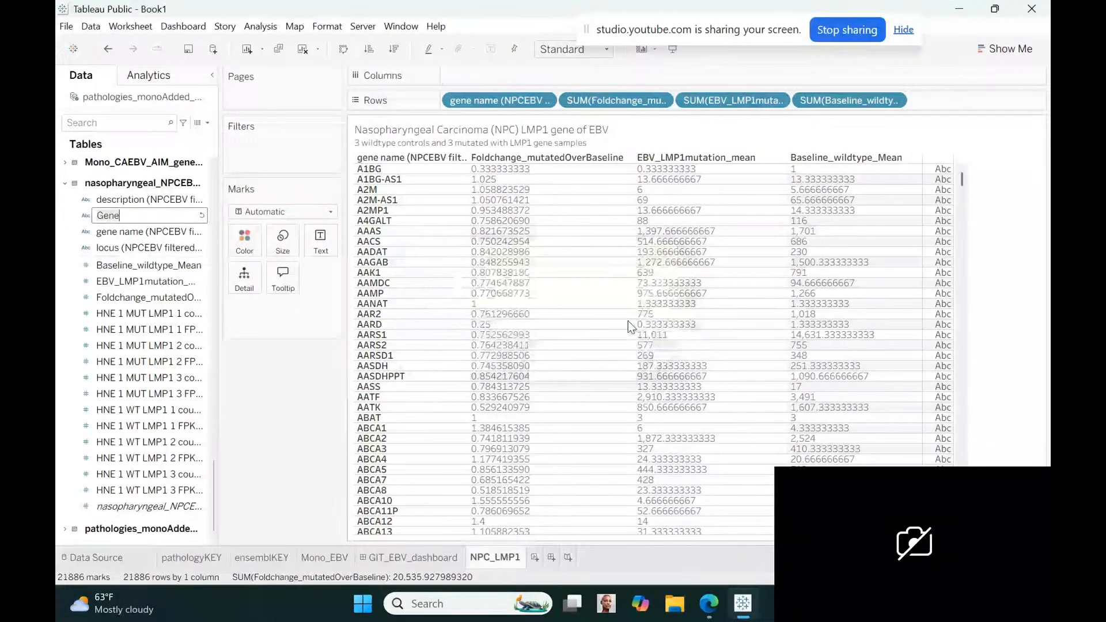
Rename the nasopharyngeal table's gene id field as GeneID
click(168, 217)
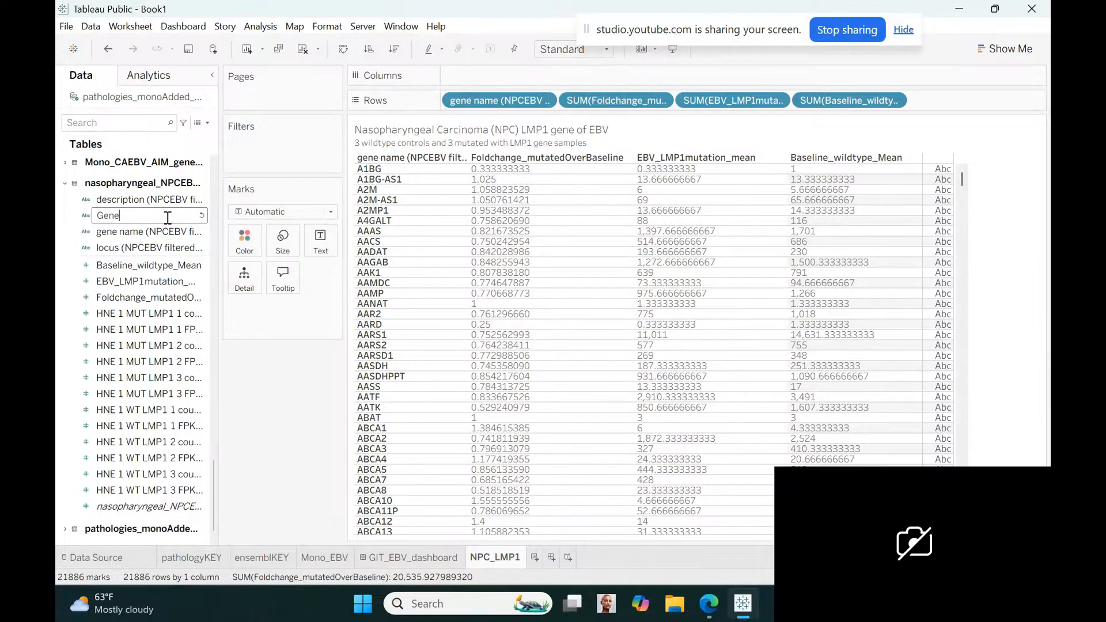
text(ID)
key(Return)
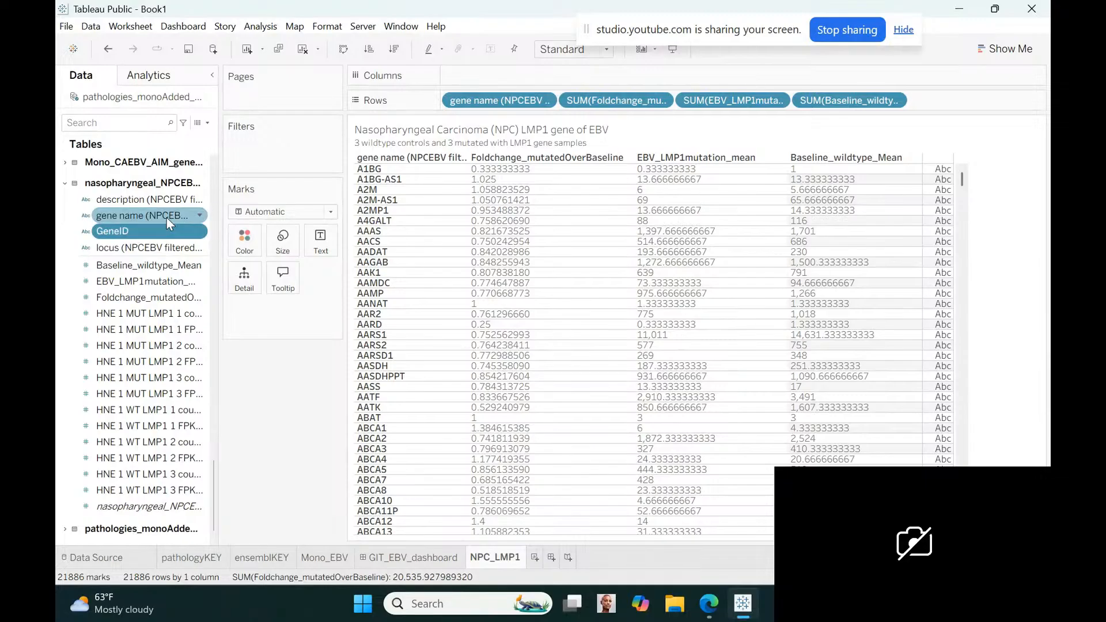
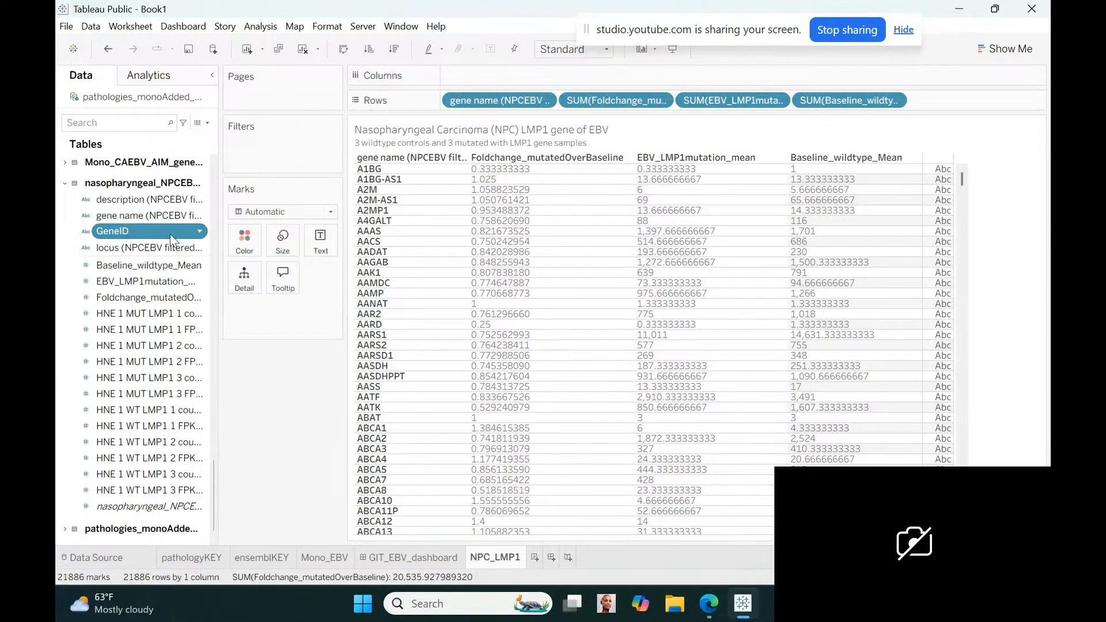
Try adding the GeneID field with all its members to the rows of the NPC_LMP1 table, after the gene name
drag(171, 234, 571, 102)
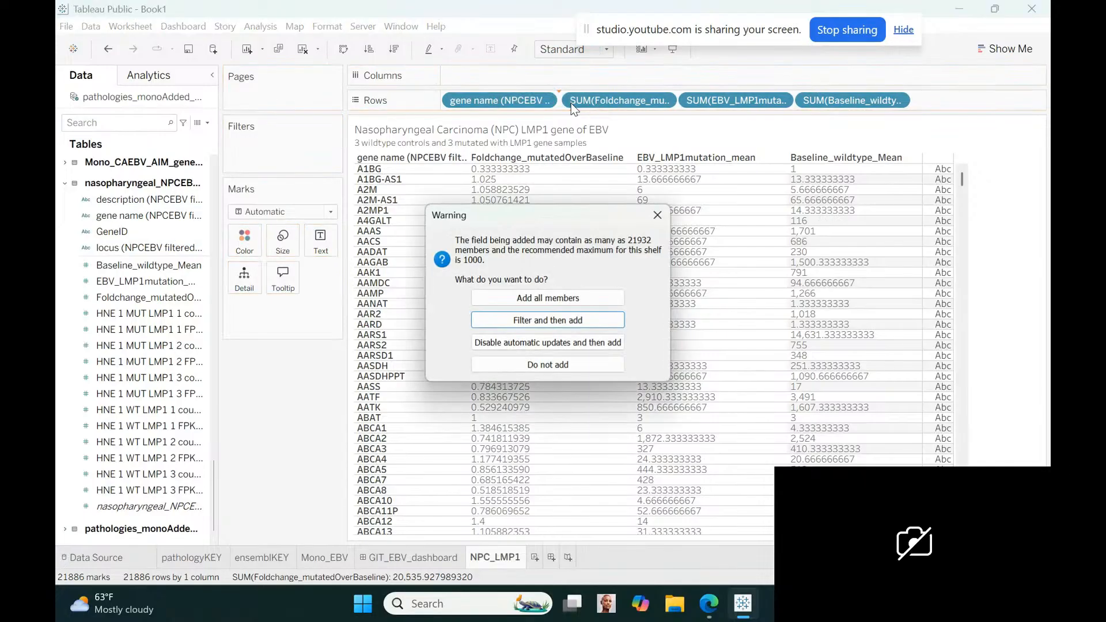
click(544, 303)
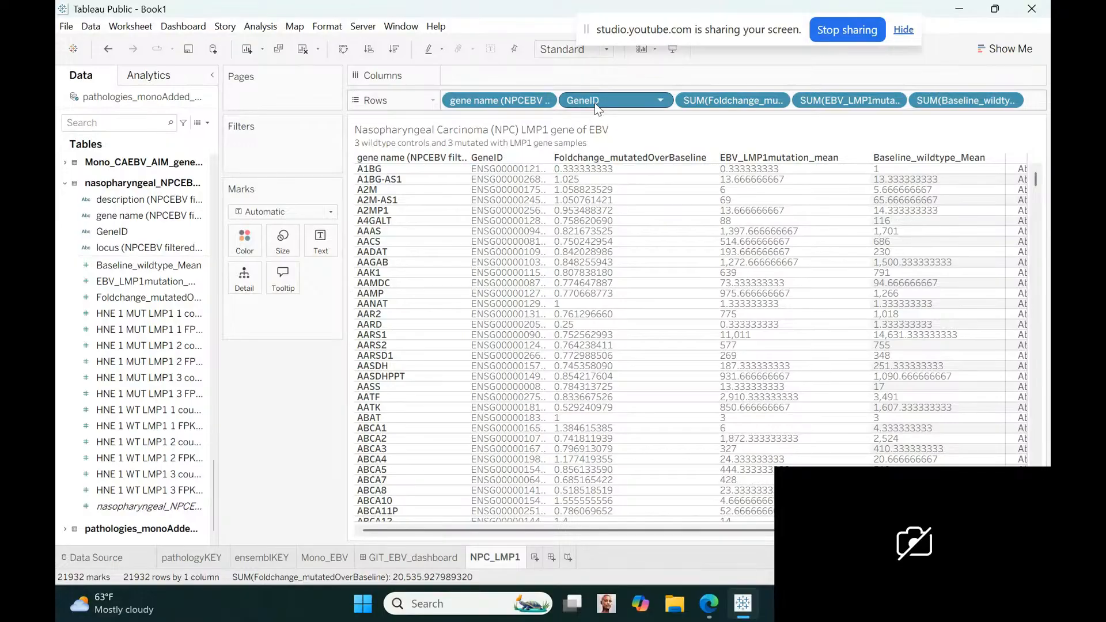
drag(594, 102, 68, 362)
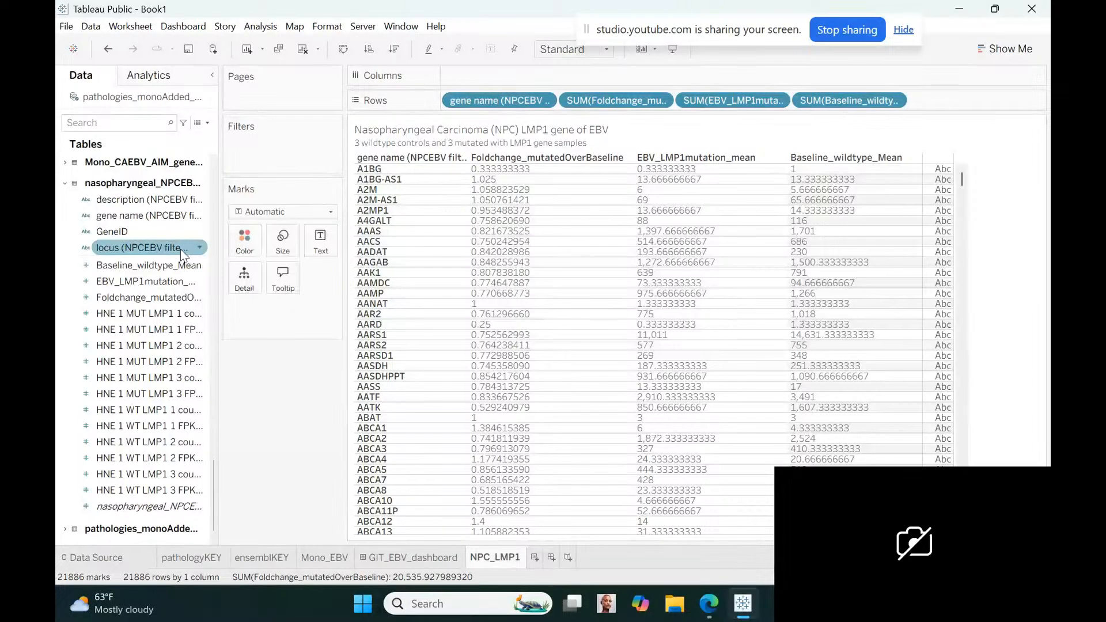
Rename the nasopharyngeal table's gene name field as GeneName
click(201, 215)
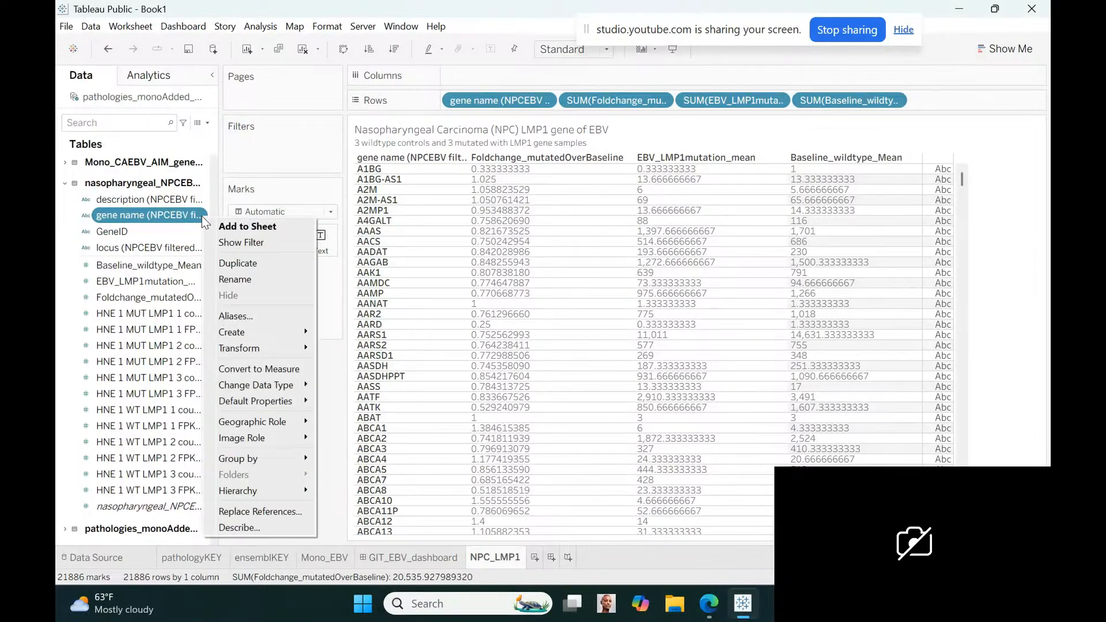
click(235, 280)
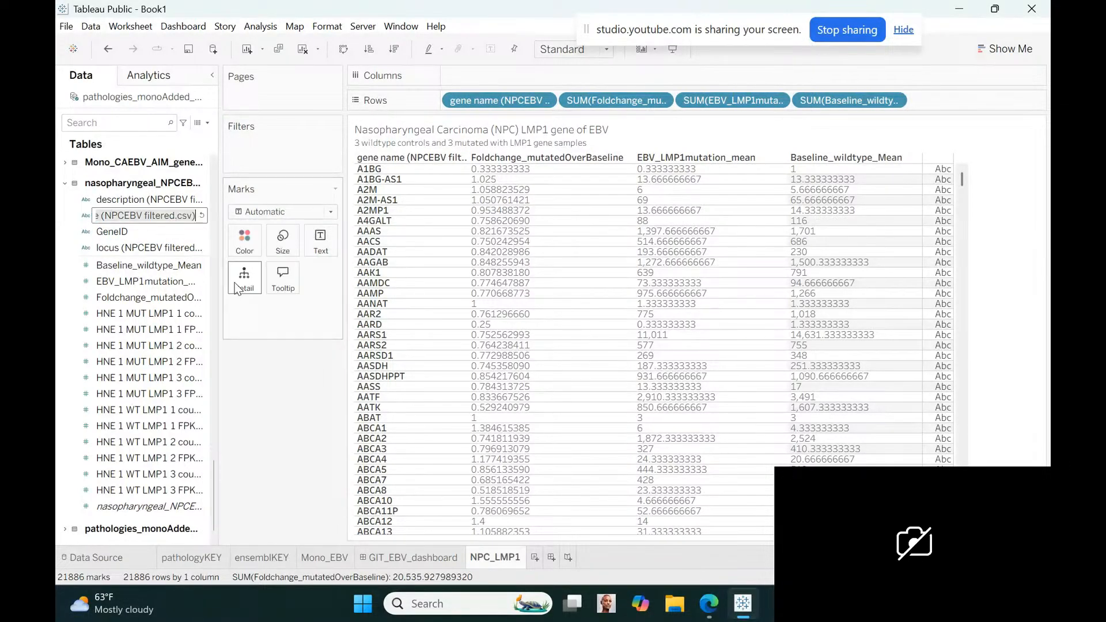
text(Gene)
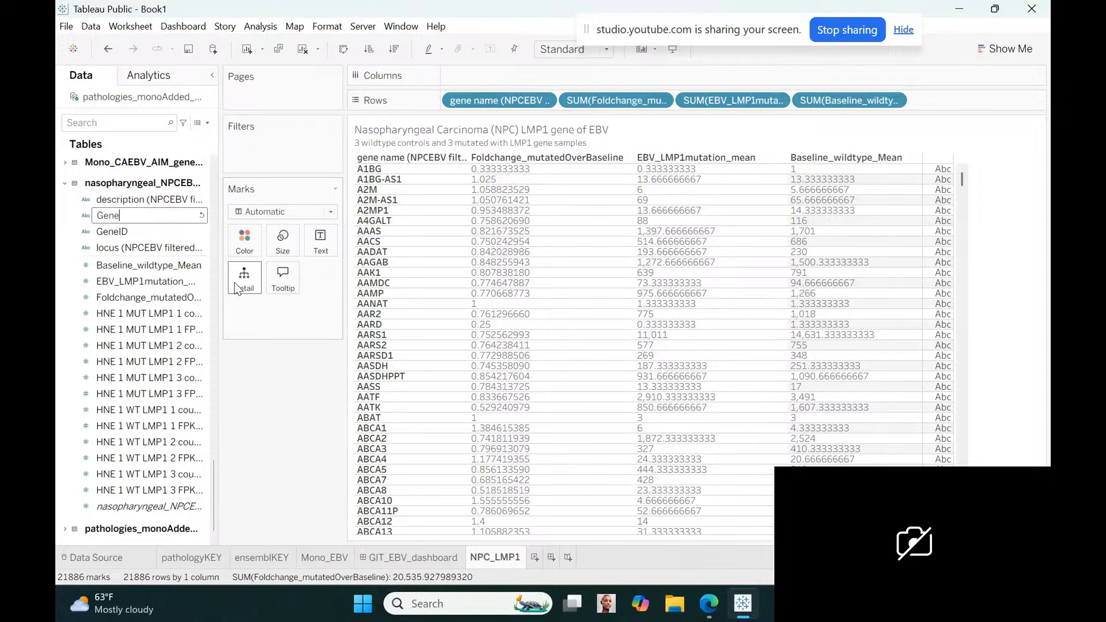
text(Name)
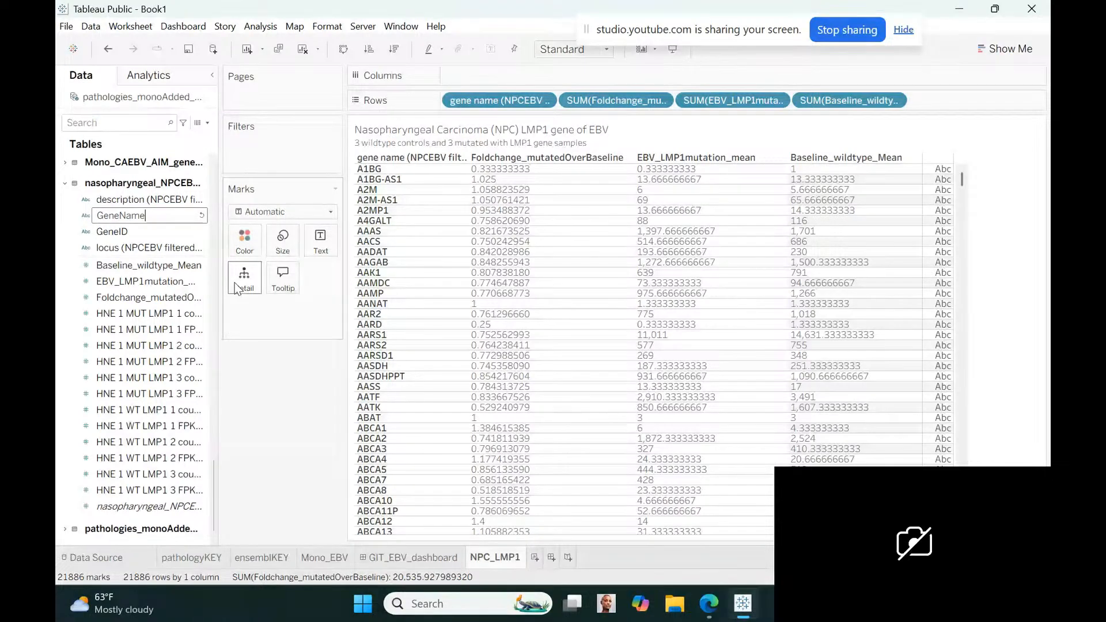
key(Return)
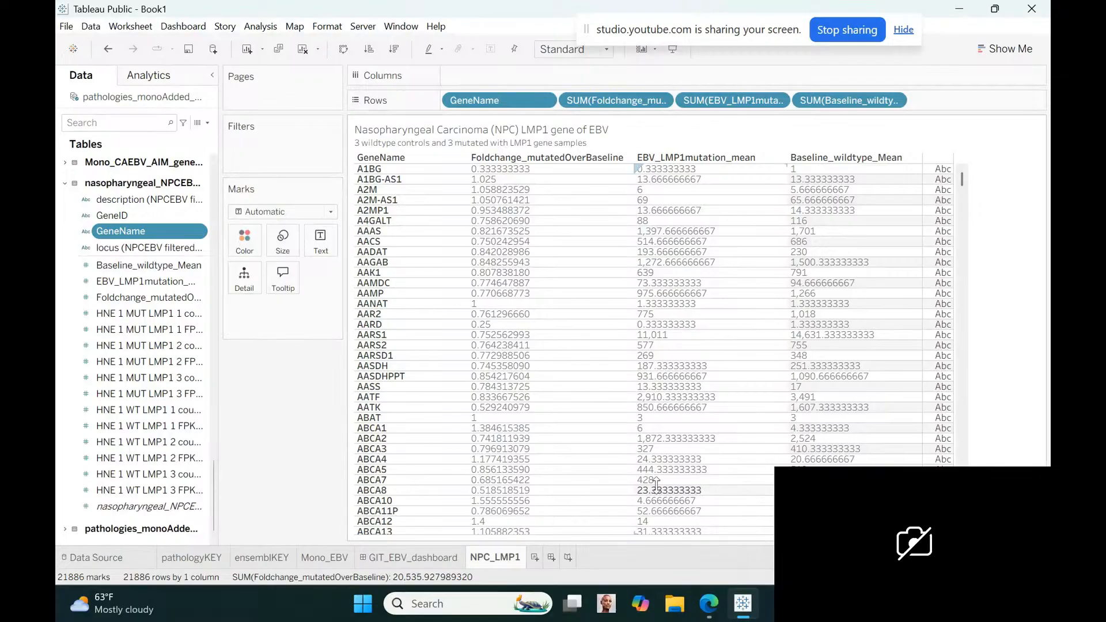
Reorder the sheets so NPC_LMP1 comes before GIT_EBV_dashboard, and open the dashboard
drag(503, 557, 368, 558)
click(457, 557)
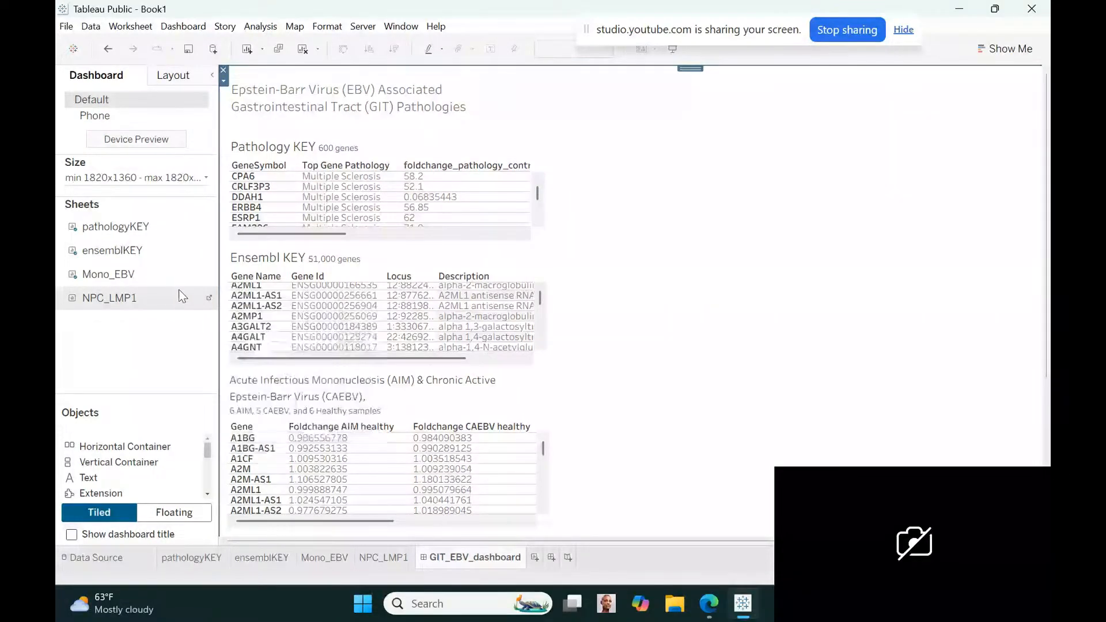
Add the NPC_LMP1 sheet to the dashboard as a floating table, placed narrowed beside the dashboard title and Pathology KEY table
drag(178, 294, 652, 248)
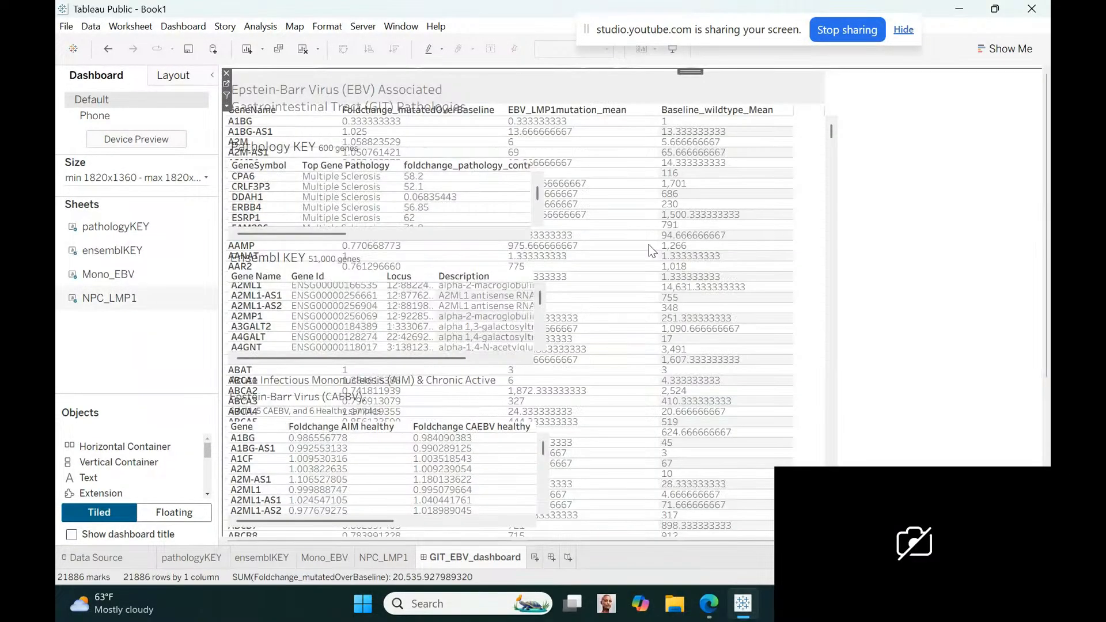
click(226, 106)
click(264, 361)
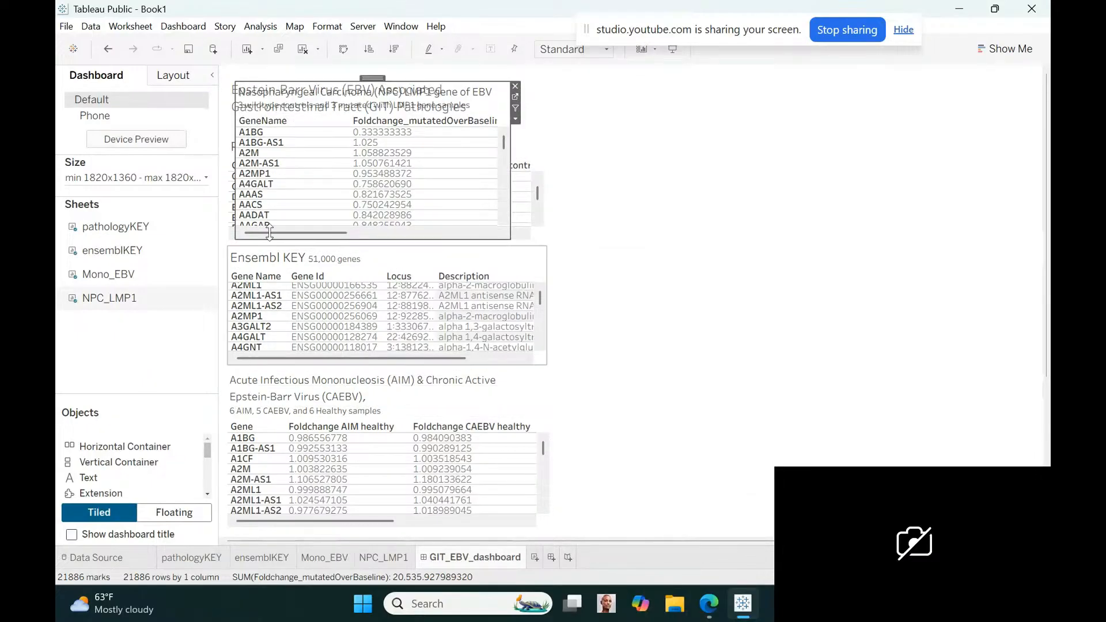
drag(371, 78, 682, 74)
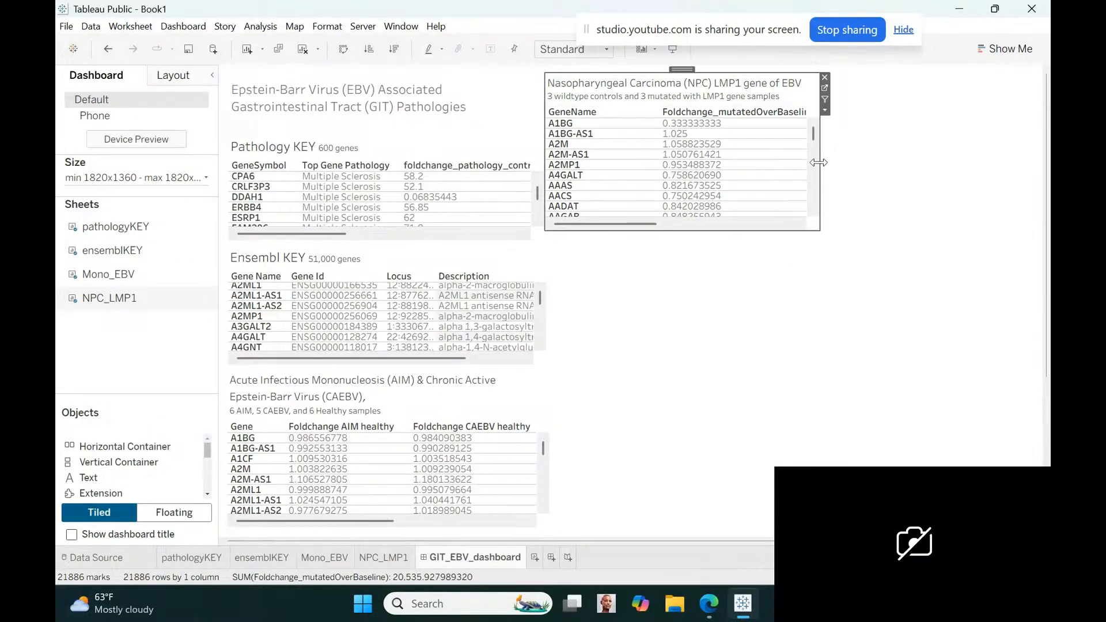
drag(818, 163, 747, 162)
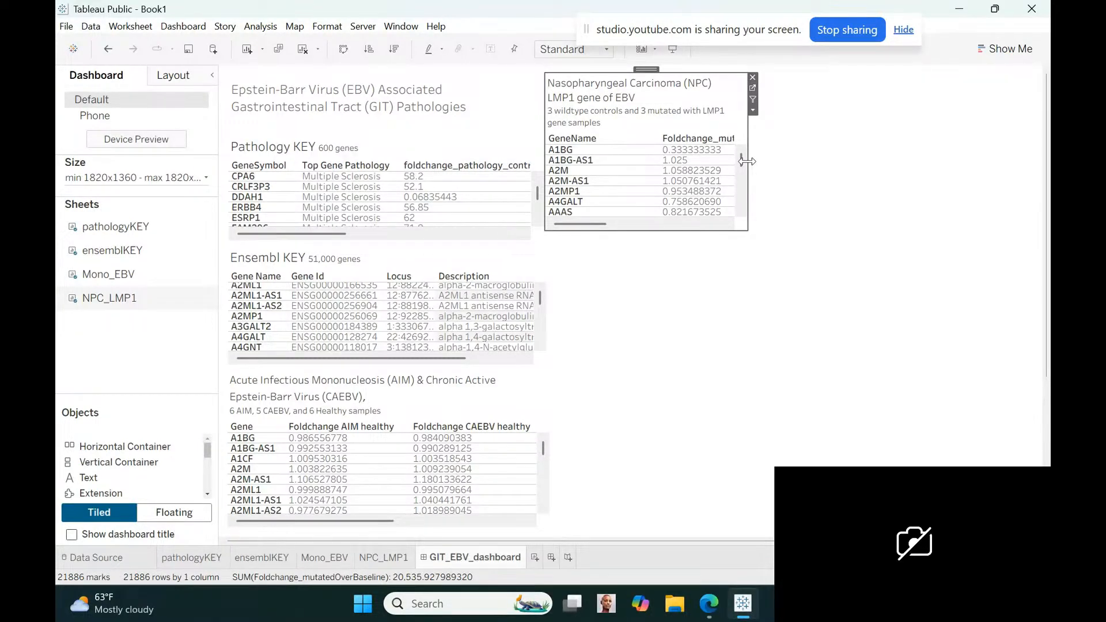
Set the Pathology KEY and Ensembl KEY tables to act as filters on the dashboard
click(497, 175)
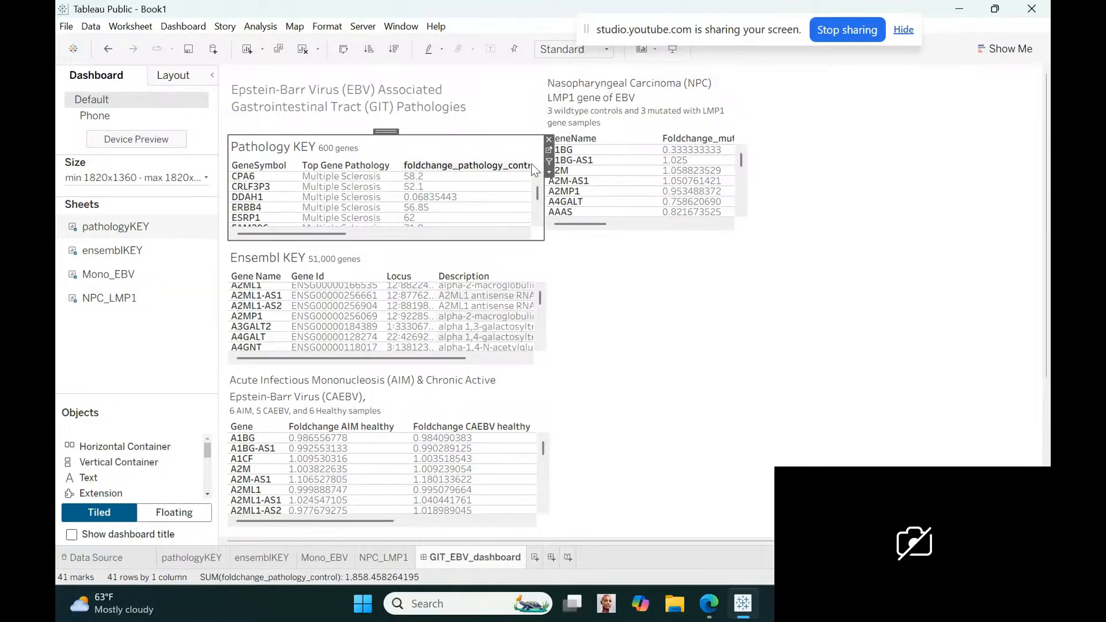
click(550, 172)
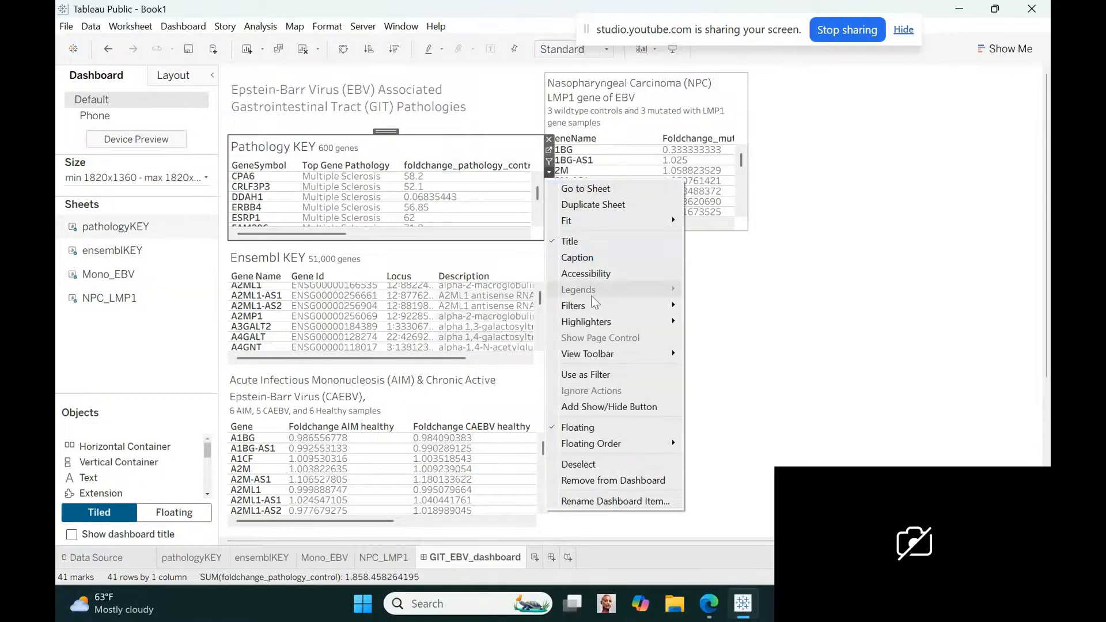
mouse_move(595, 308)
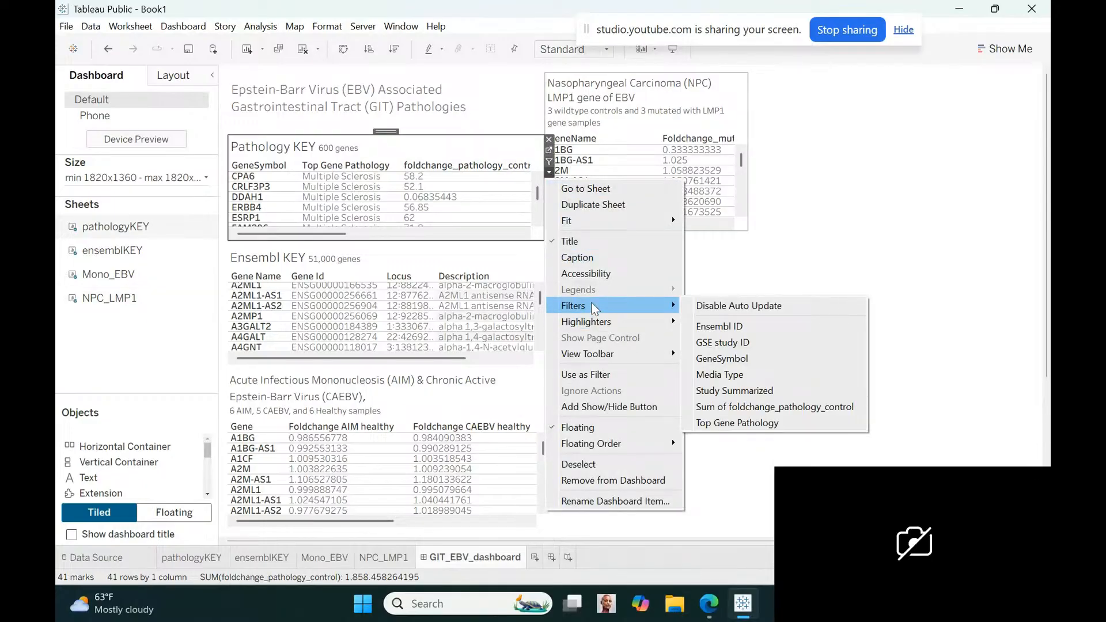
click(585, 374)
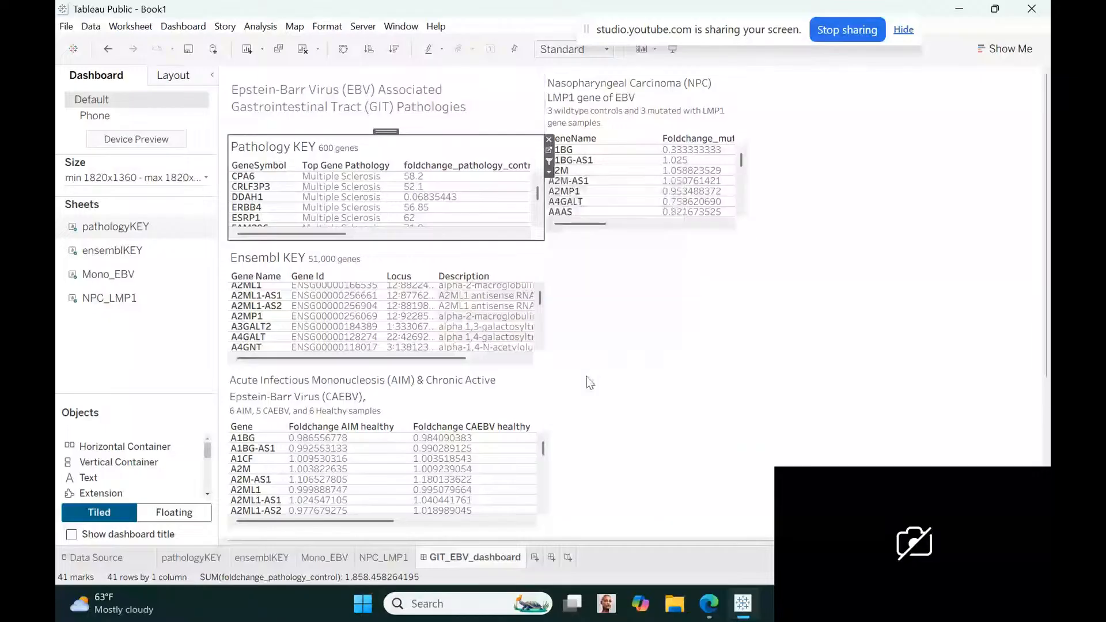
click(540, 278)
click(551, 283)
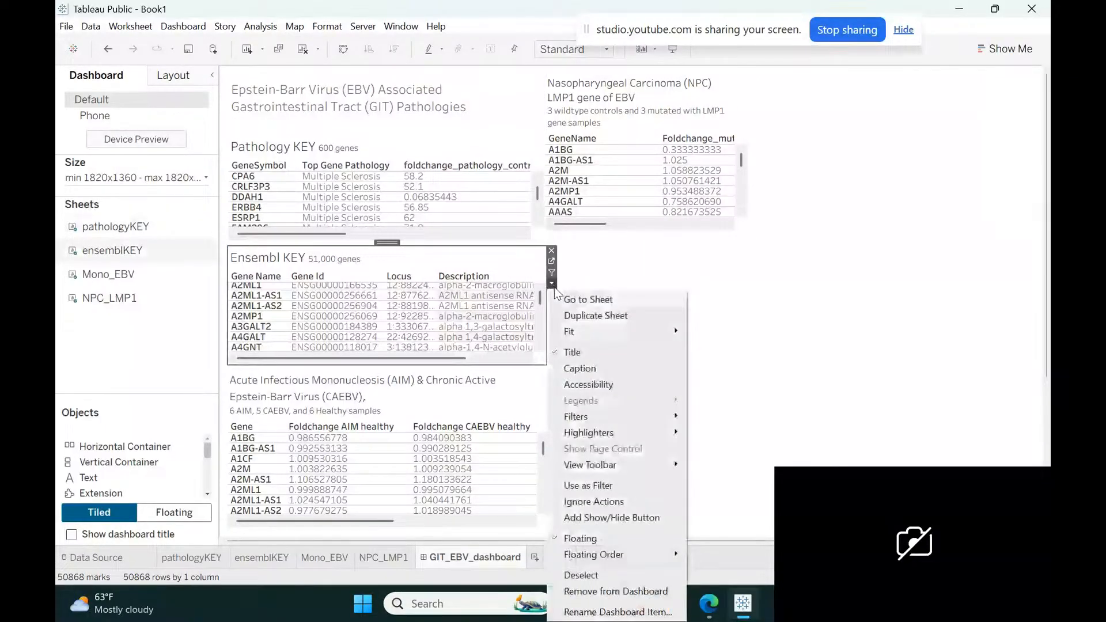
click(593, 486)
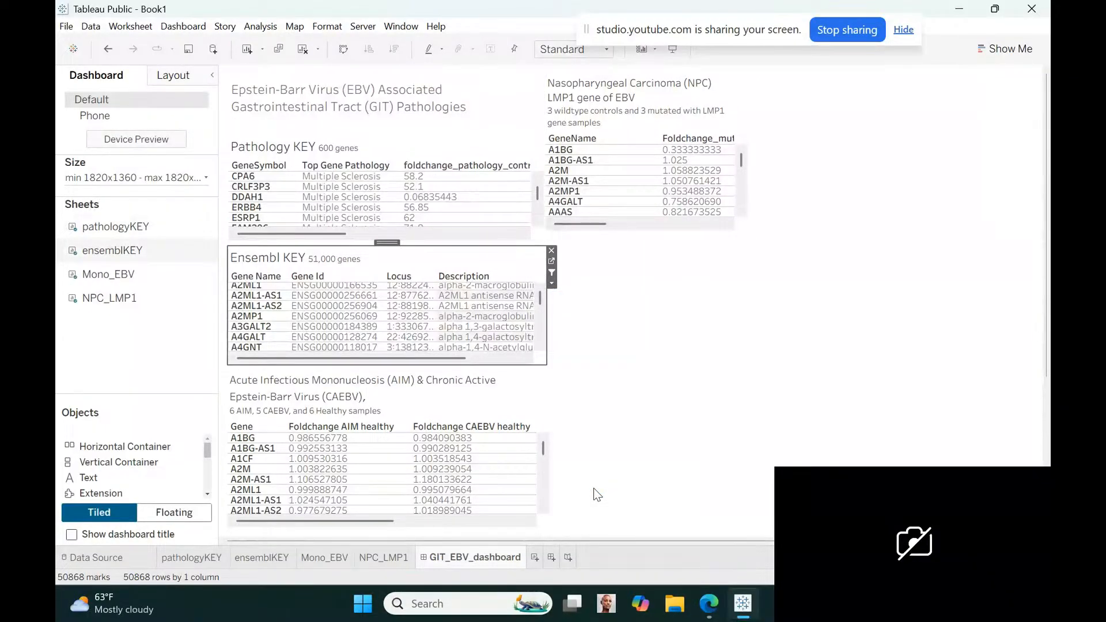
click(634, 383)
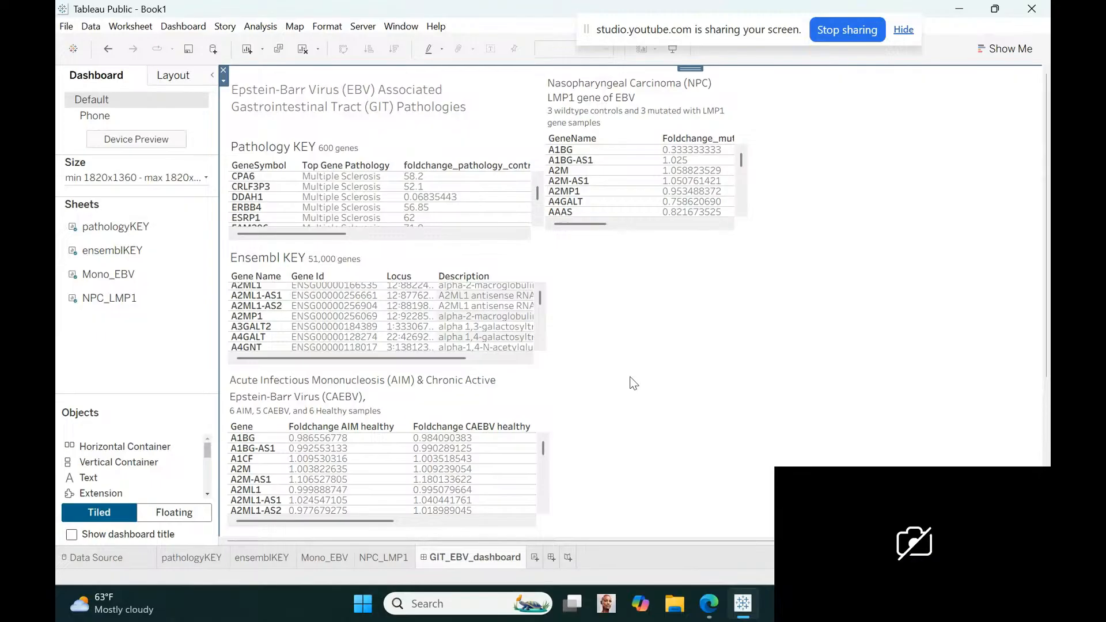
Widen the nasopharyngeal carcinoma table on the dashboard and shift it slightly away from the Pathology KEY table
click(748, 184)
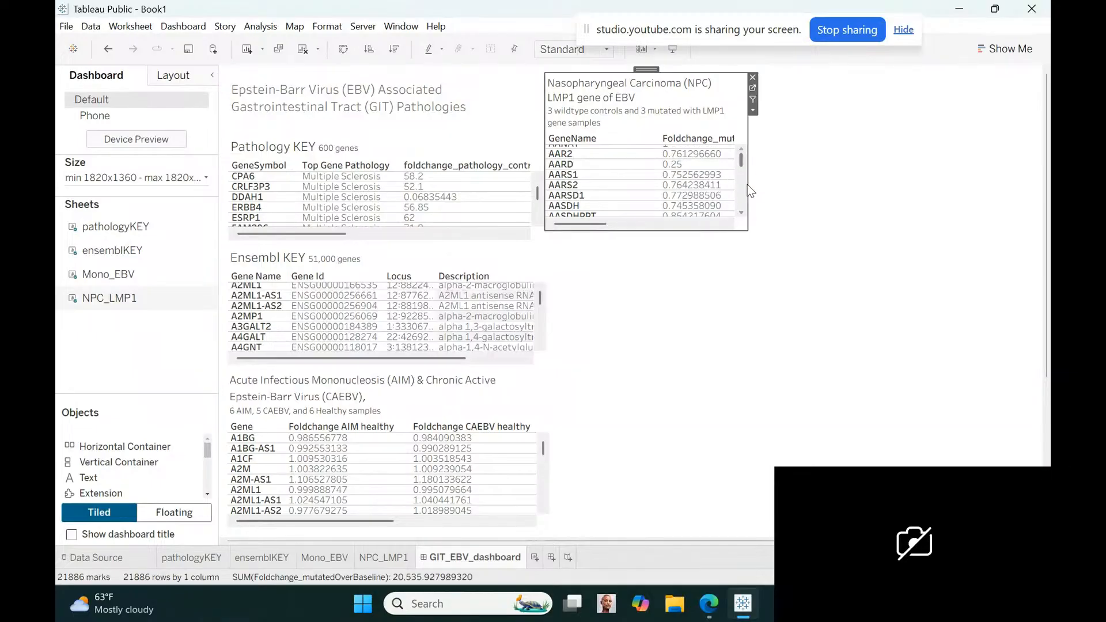
scroll(747, 184, down, 5)
drag(747, 184, 790, 186)
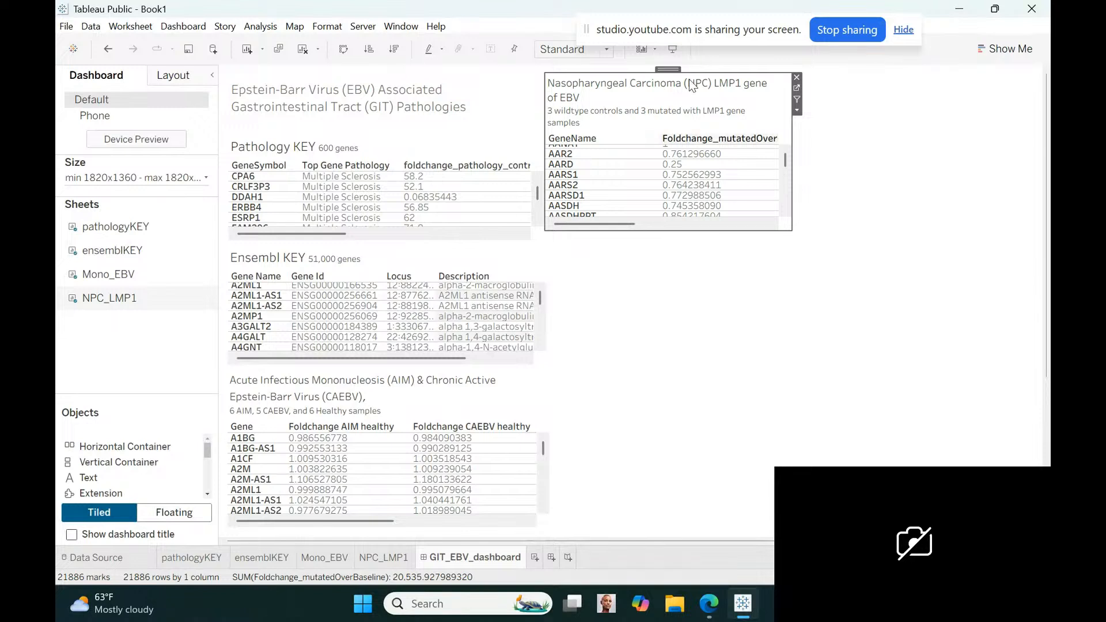
drag(667, 70, 670, 71)
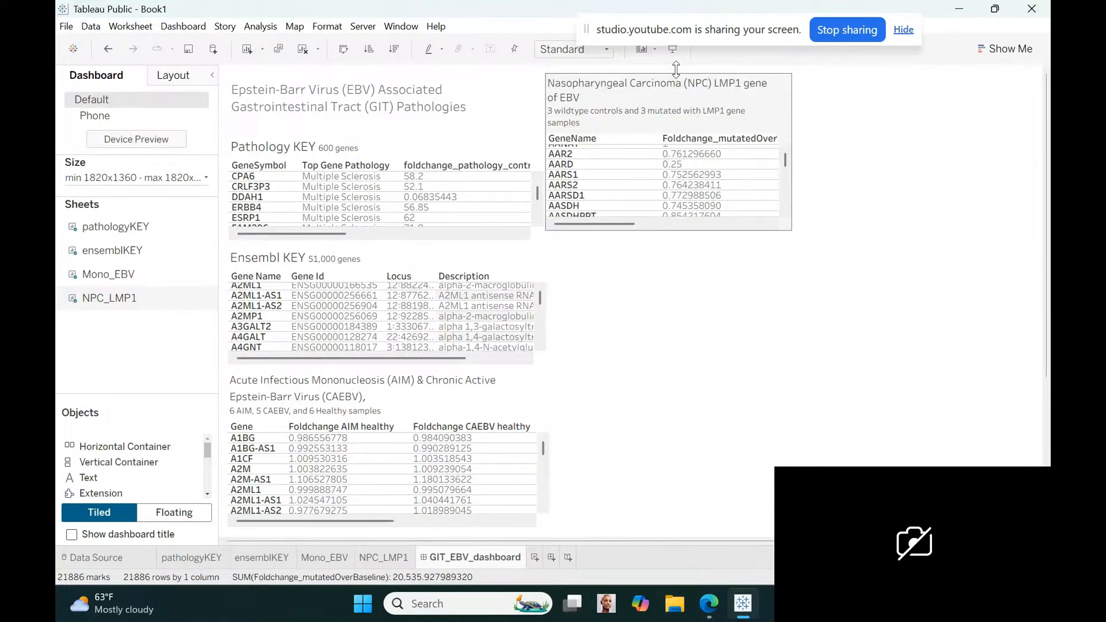
click(674, 69)
drag(674, 69, 681, 70)
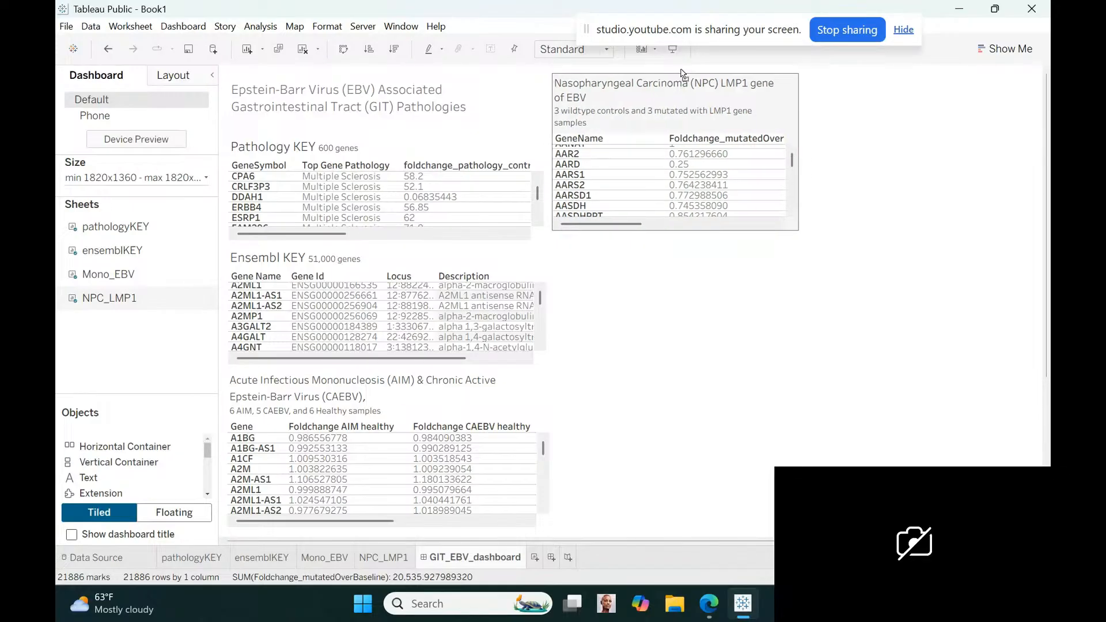
click(663, 295)
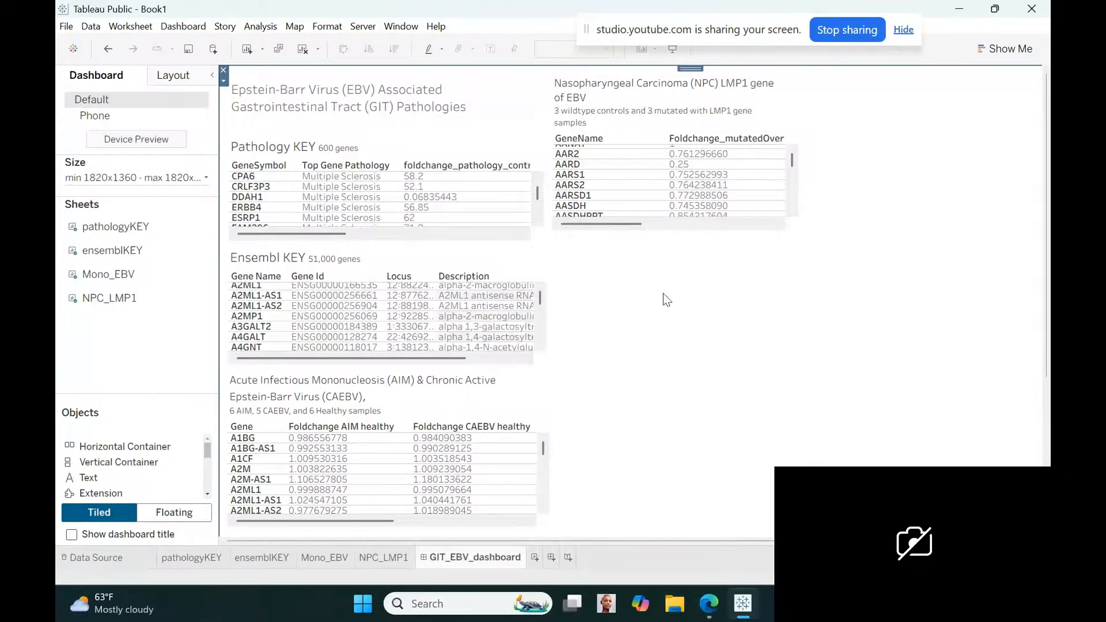
Save the workbook in the Tableau Workbooks folder as GIT_EBV_pathologiesAndMono
click(67, 26)
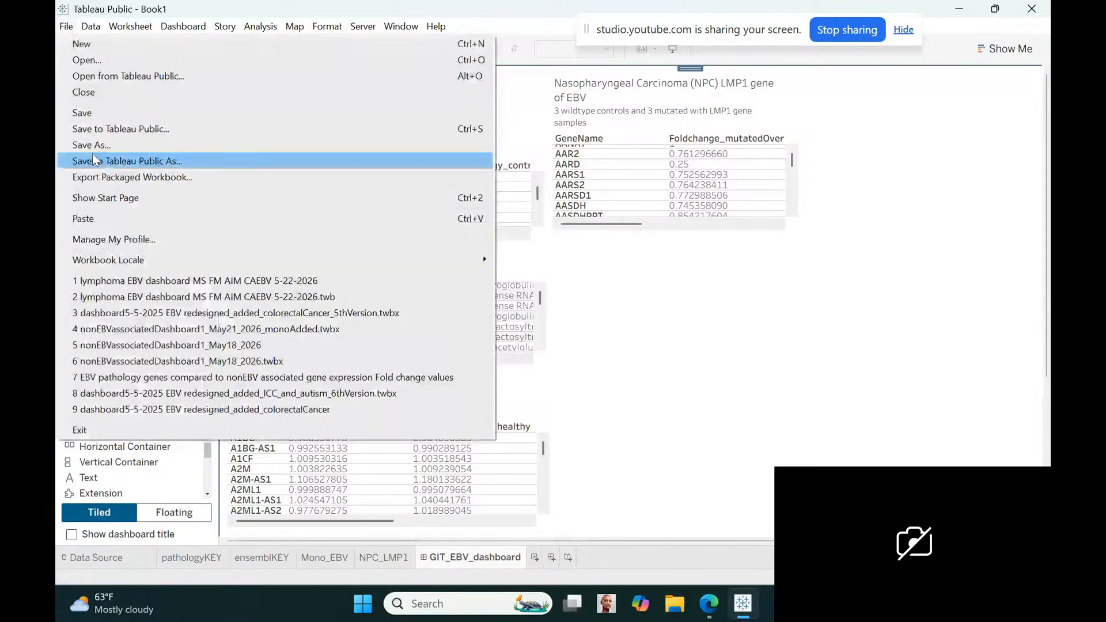
click(88, 113)
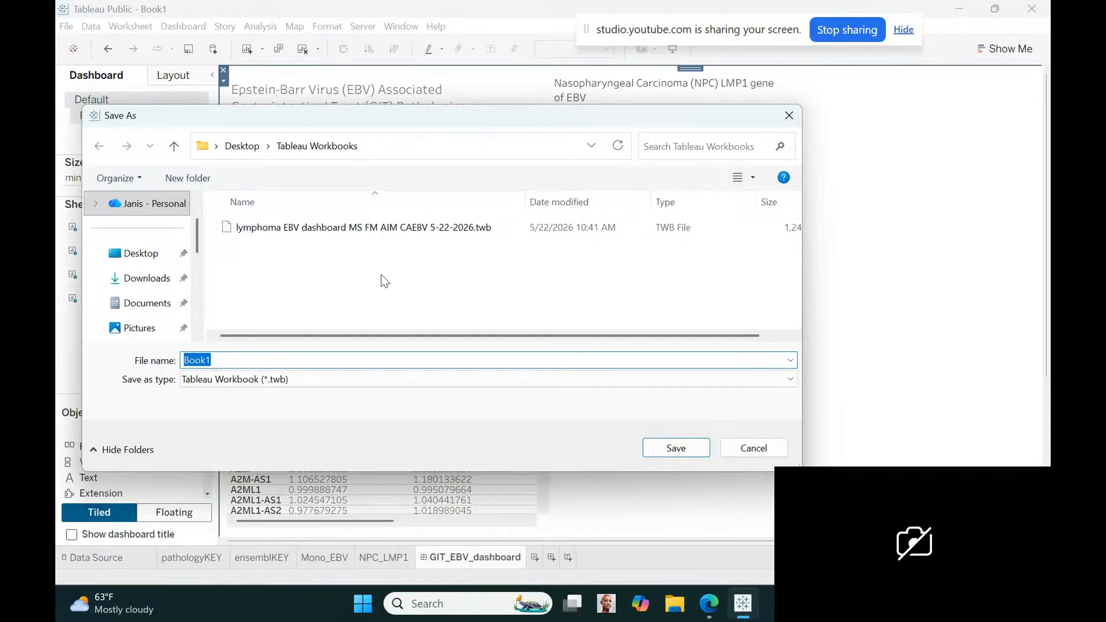
text(GIT_EBV_pathologies)
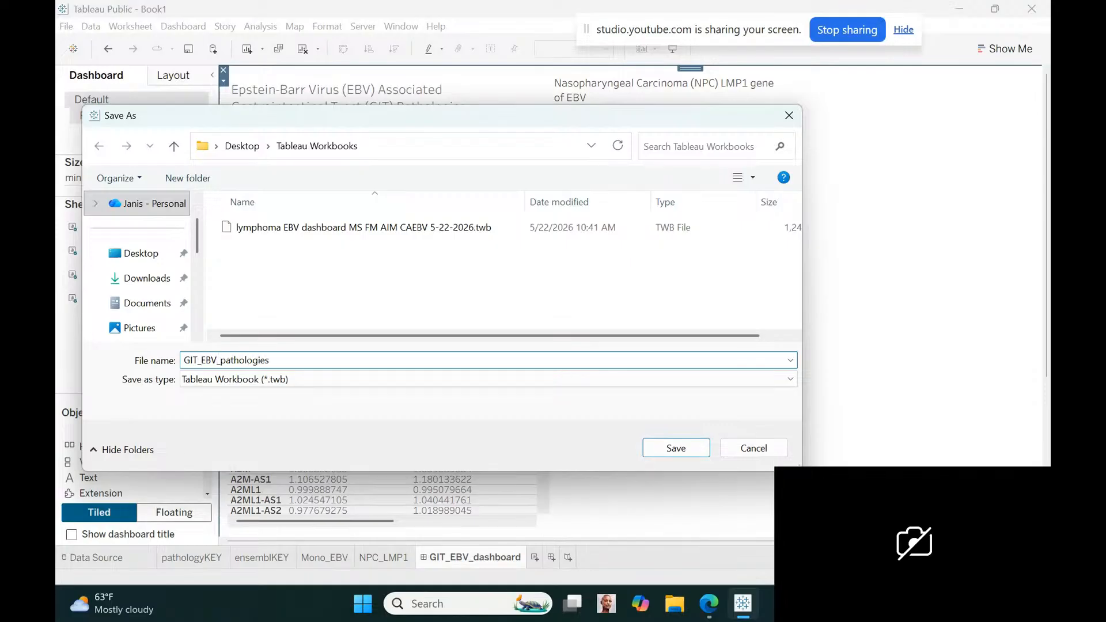
text(AndMono)
key(Return)
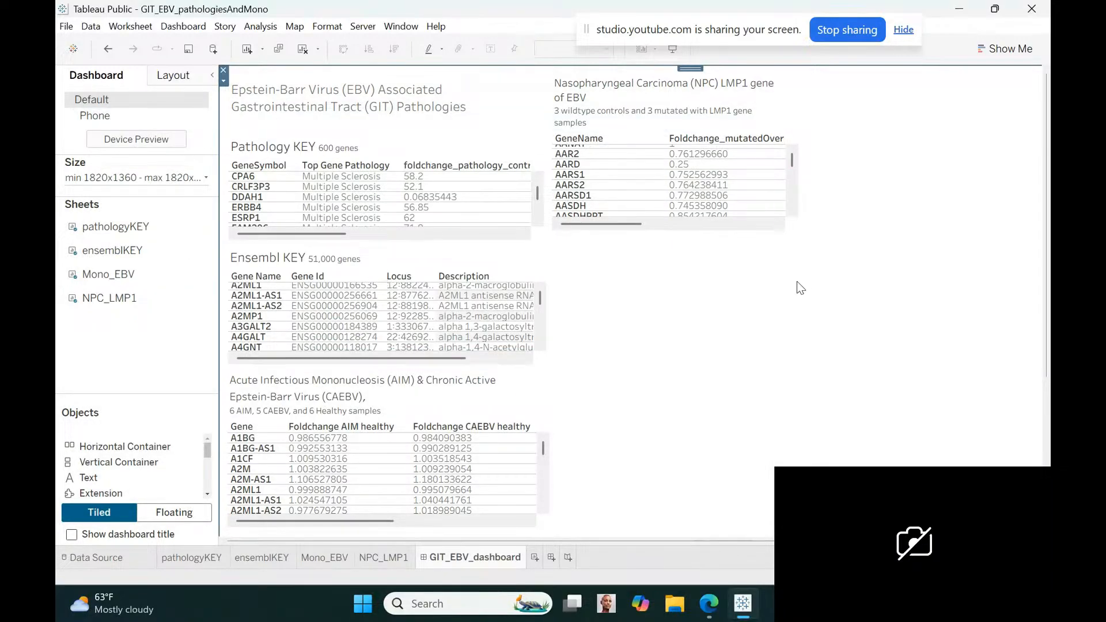
Add a new worksheet after the dashboard and name it stomachCarcinoma
click(534, 557)
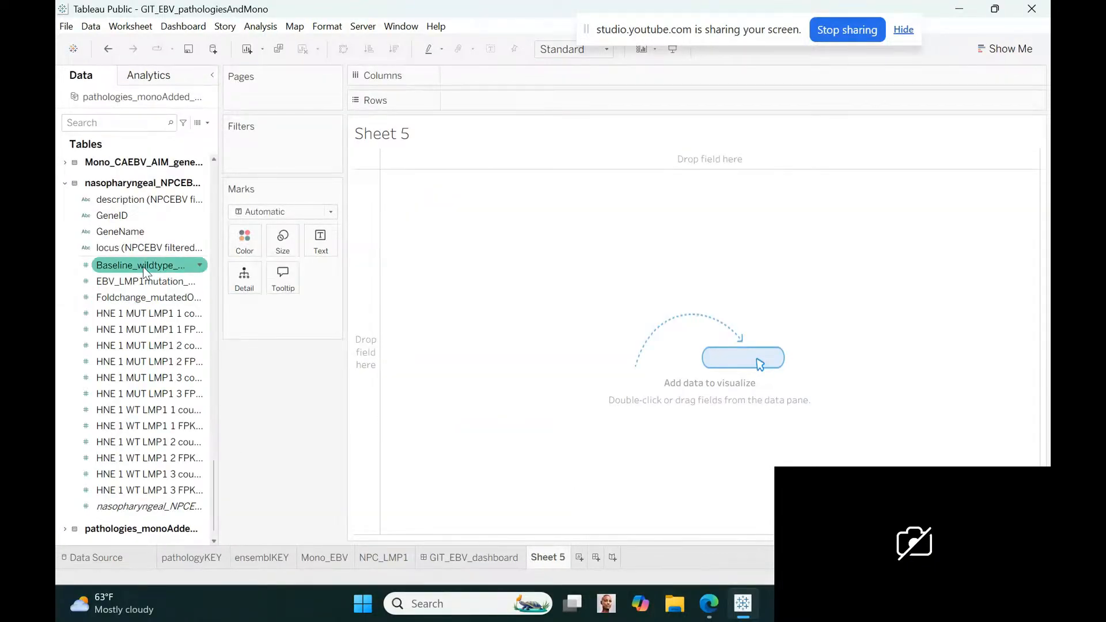
click(63, 184)
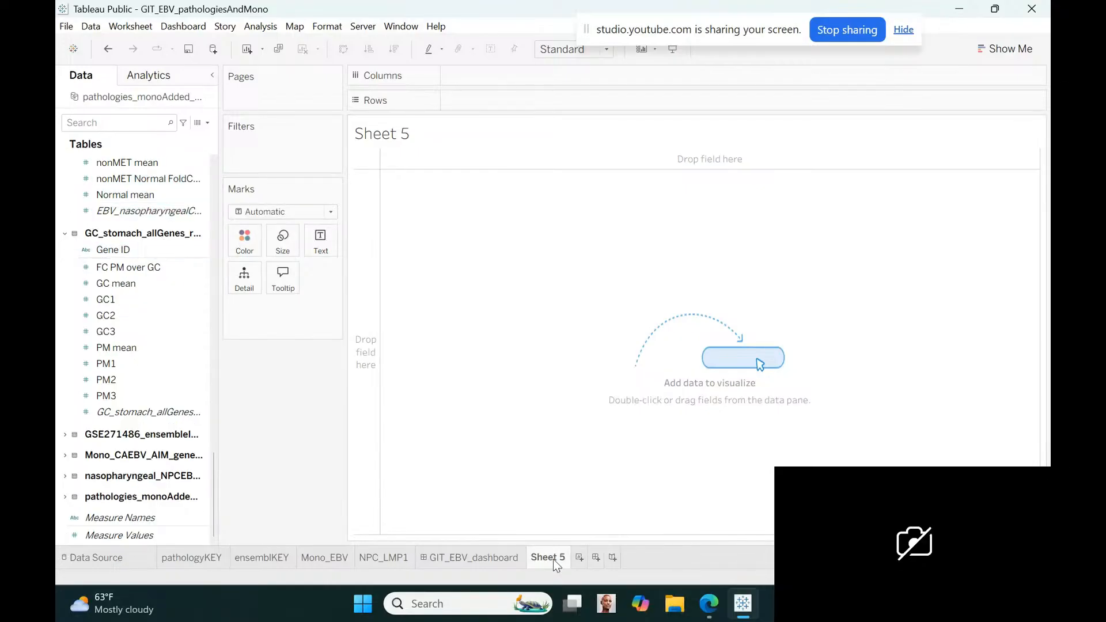
text(gas)
key(BackSpace)
key(BackSpace)
key(BackSpace)
text(stomachCar)
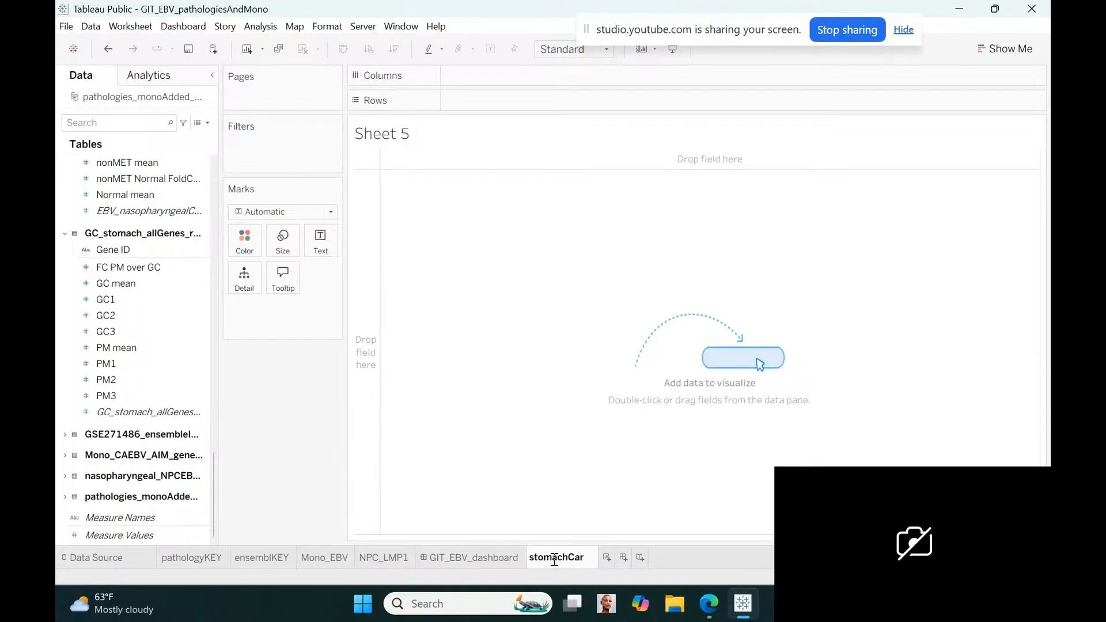
text(cinoma)
key(Return)
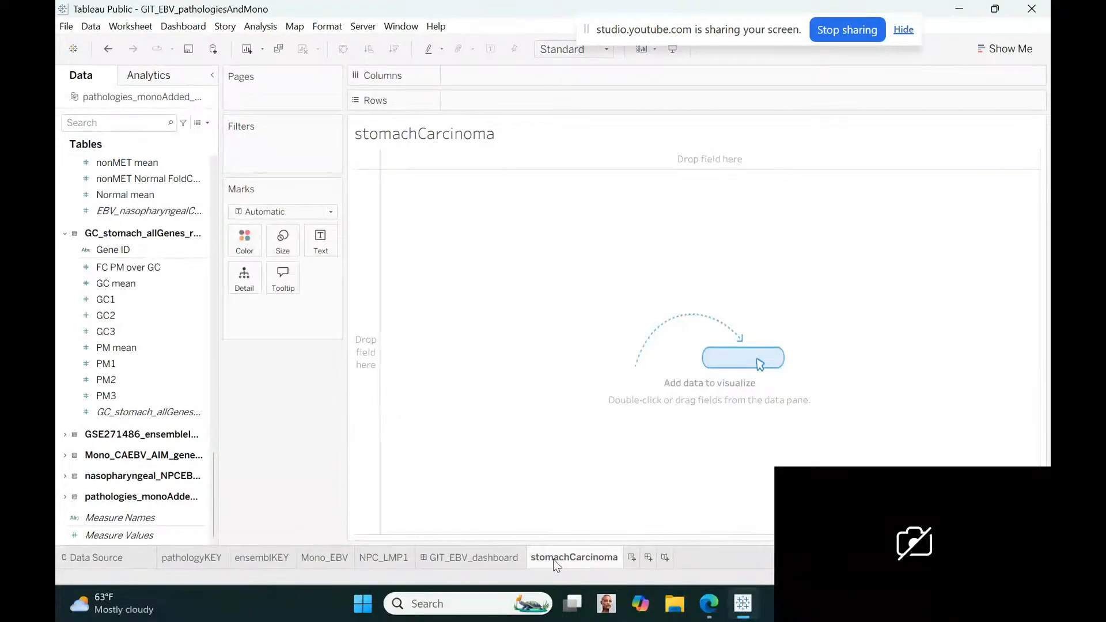
Replace the stomachCarcinoma worksheet title with "Gastric Carcinoma & EBV" at font size 10
double_click(480, 136)
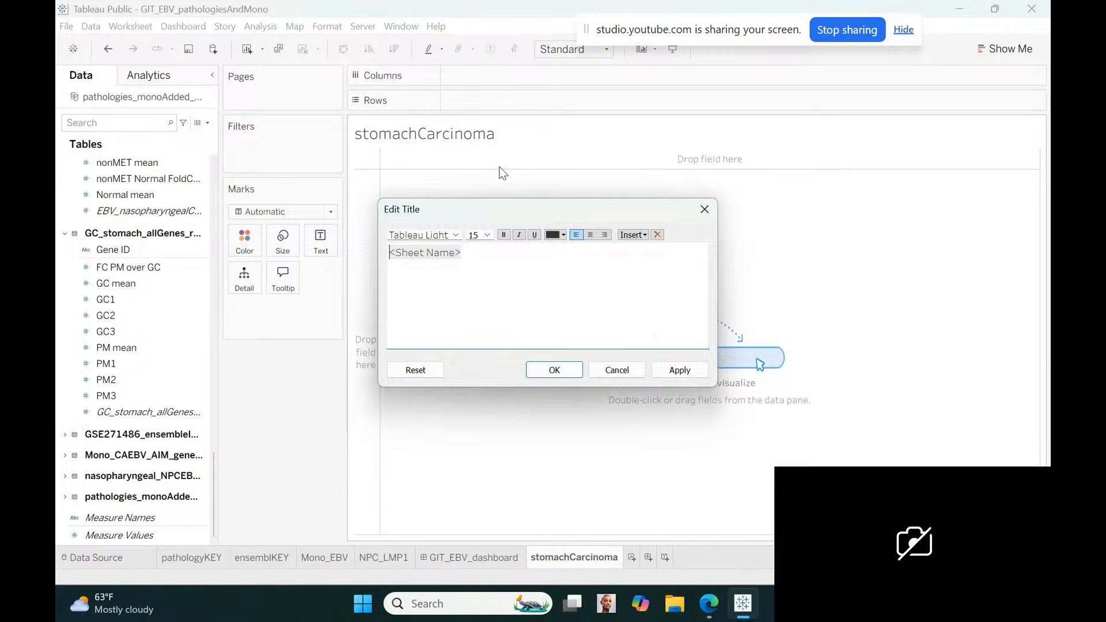
drag(480, 251, 379, 252)
click(487, 235)
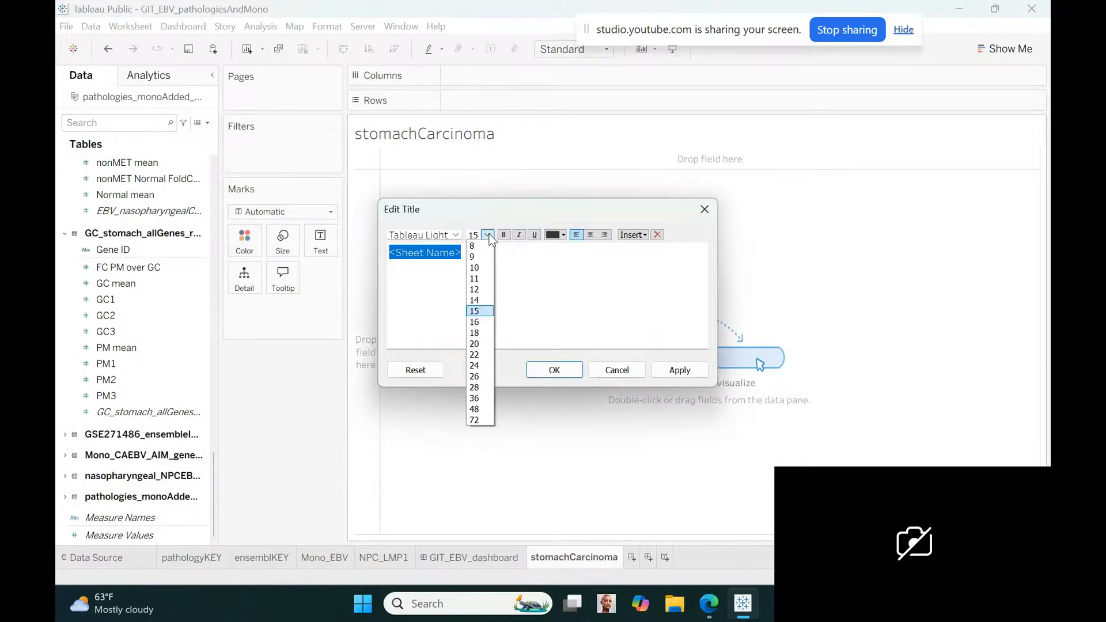
click(482, 267)
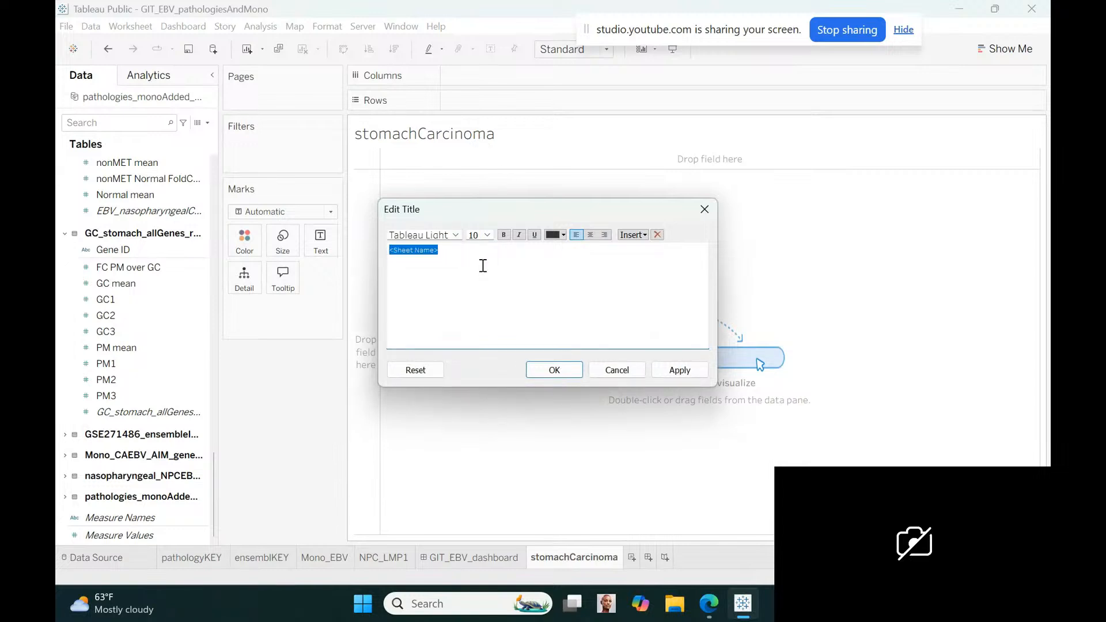
text(Gastric Carcinoma EBV)
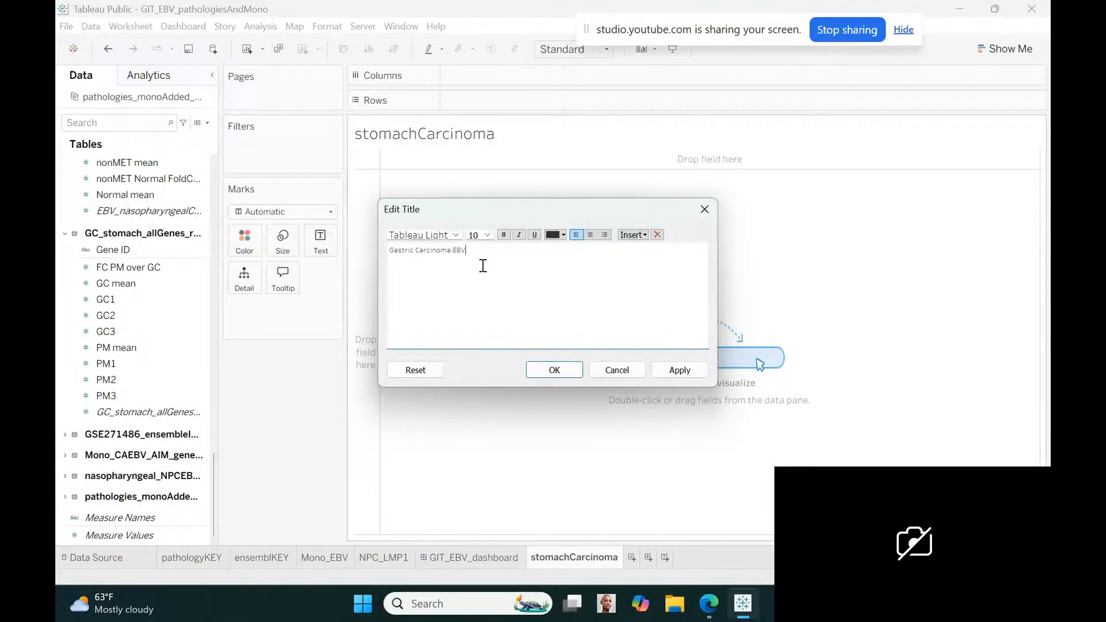
key(BackSpace)
key(BackSpace)
key(BackSpace)
text(& EBV)
Add a second title line at size 8 reading "3 gastric carcinoma and 3 peritoneal metastasis gastric carcinoma samples"
key(Return)
click(488, 236)
click(482, 247)
text(3 gastric carcinoma and 3 peritoneal metastasis gastric carcinoma samples)
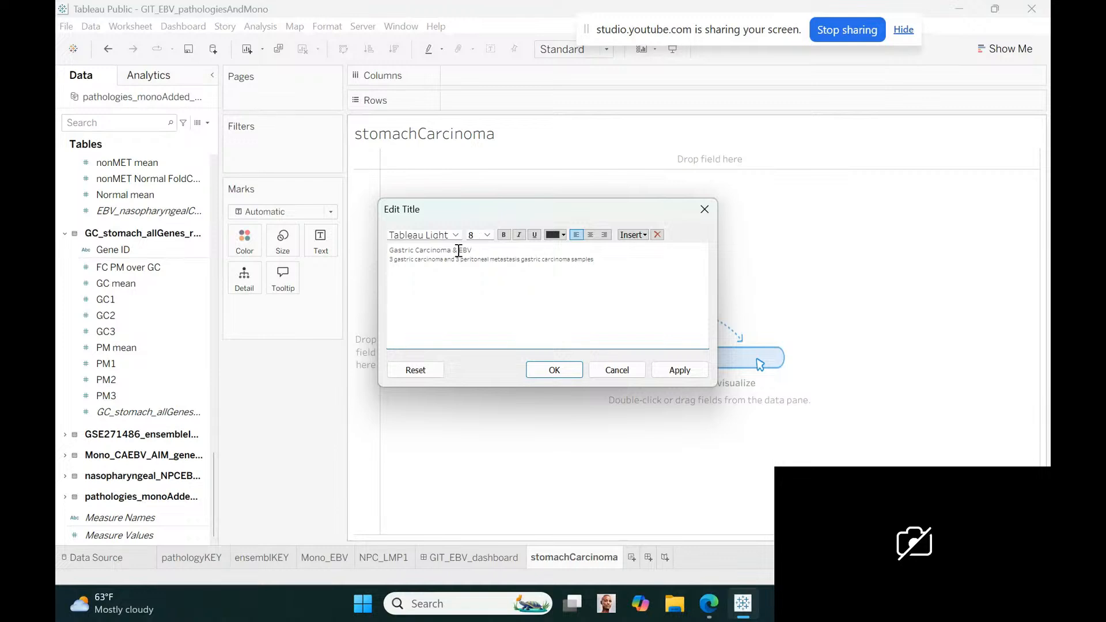
Expand the first title line to "Gastric Carcinoma (GC) & peritoneal metastasis (PM) GC and EBV" and apply the title
click(461, 251)
text(Peritoneal)
text( metasta)
text(t)
text(is )
text(GC)
text( and)
click(453, 252)
text((GC))
text((PM))
click(552, 375)
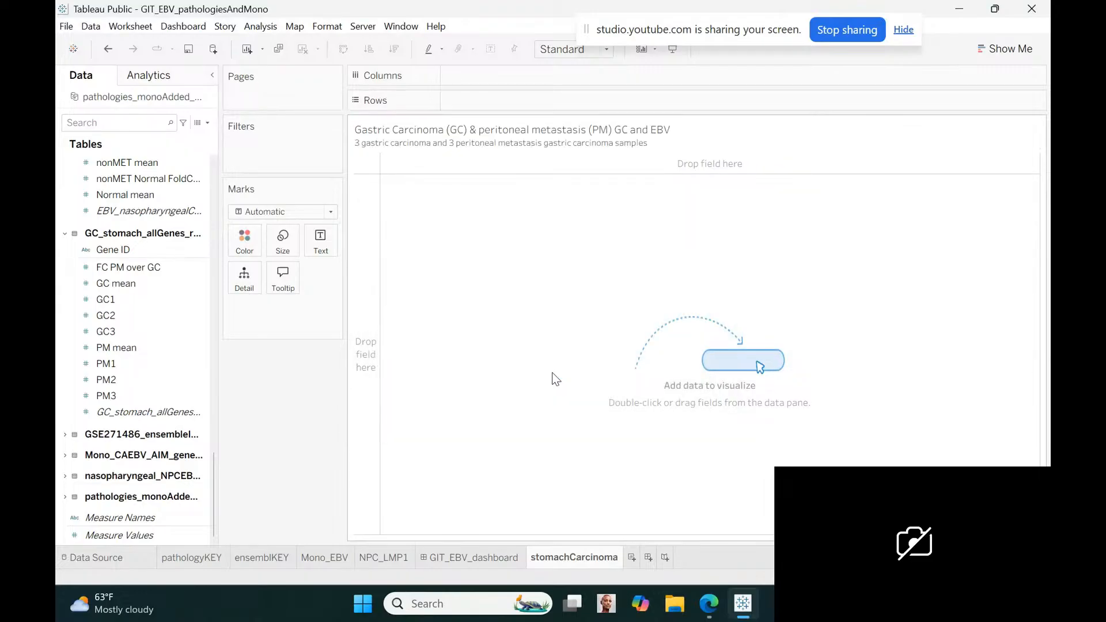
Add Gene ID from the GC_stomach table to the rows, including all members
click(133, 250)
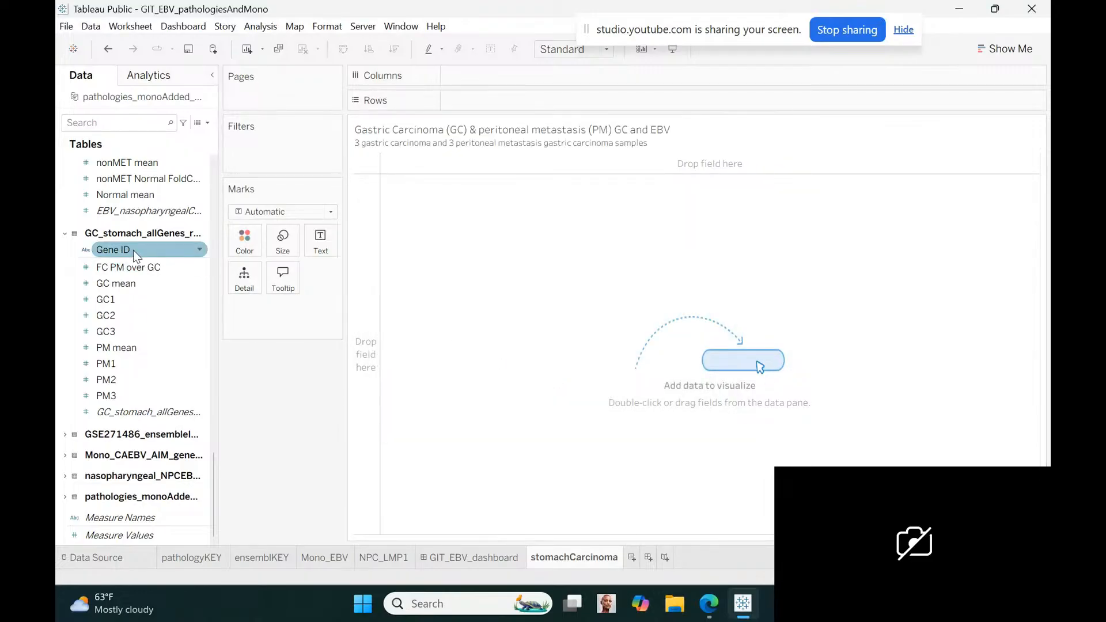
drag(133, 250, 506, 109)
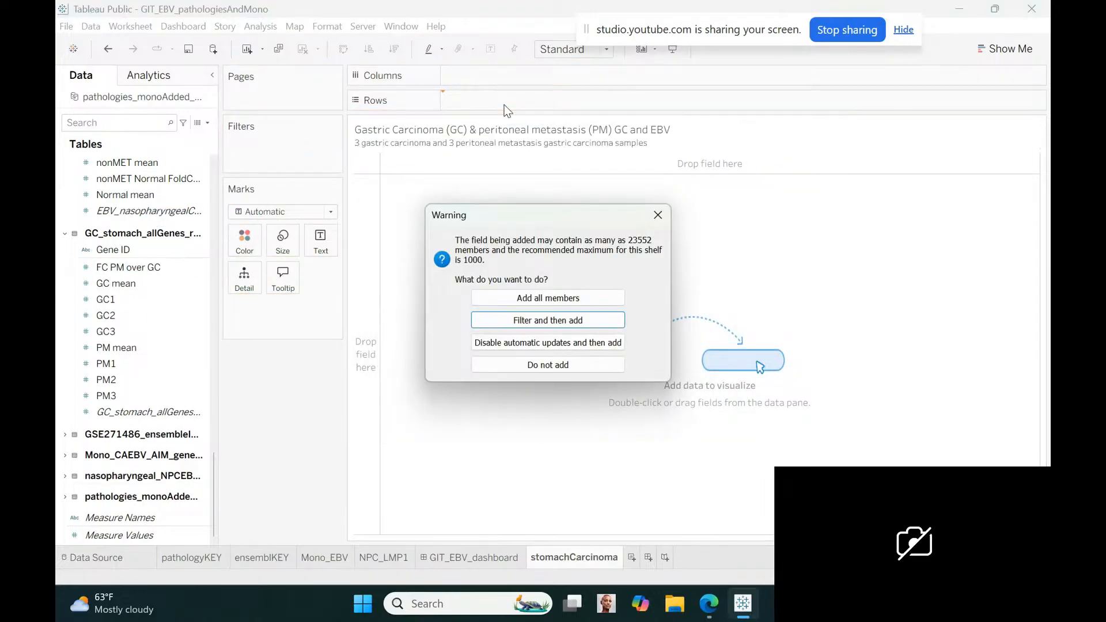
click(523, 297)
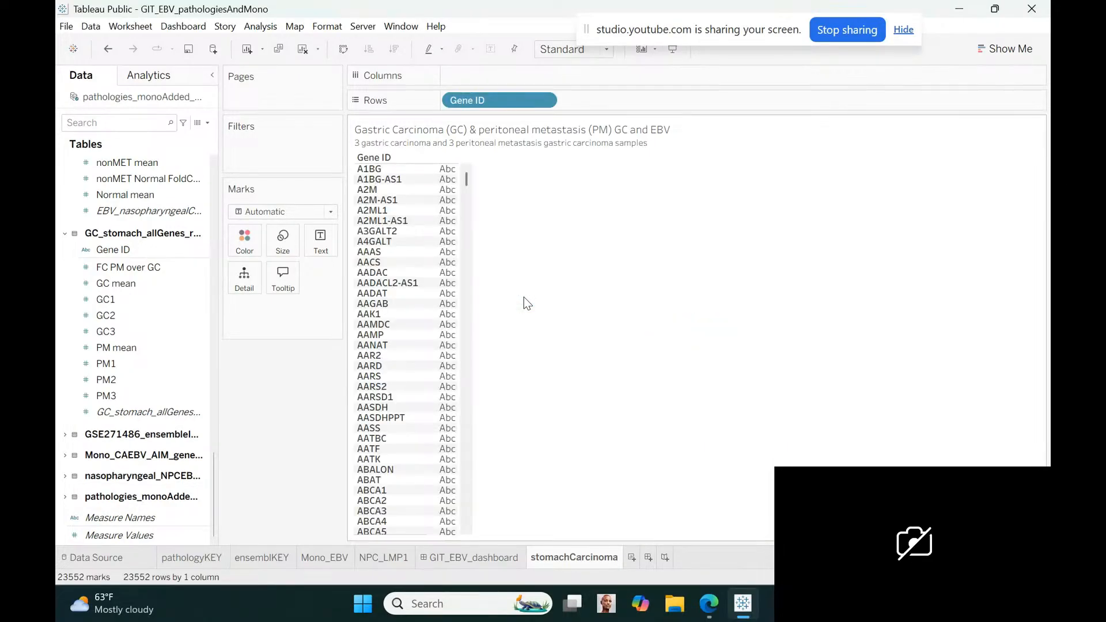
Add FC PM over GC to the rows after Gene ID and set it to discrete
click(107, 332)
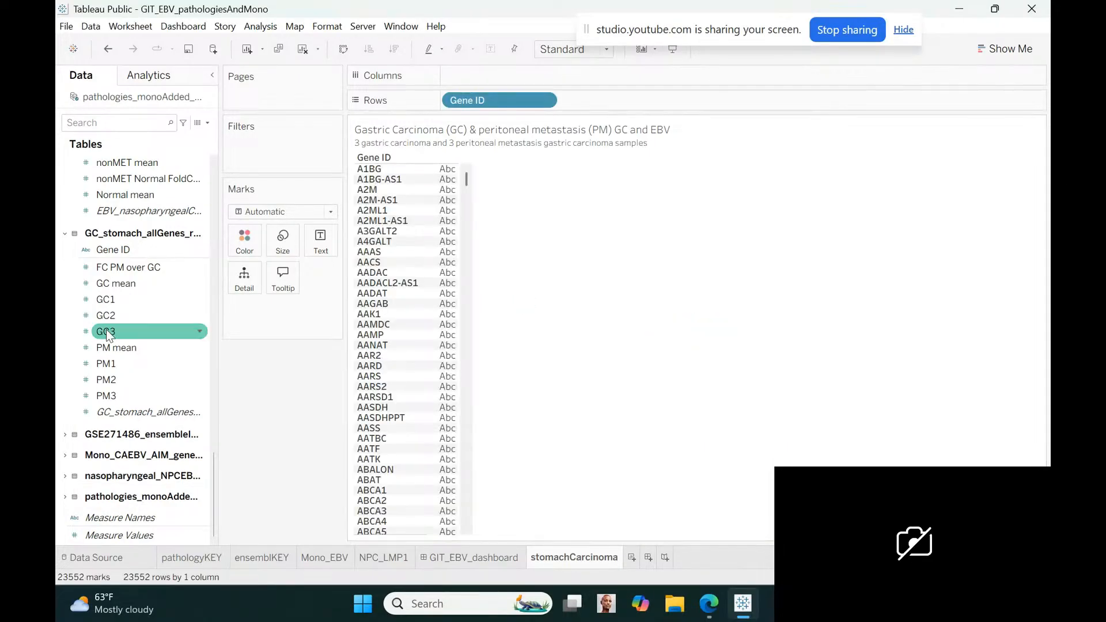
click(127, 285)
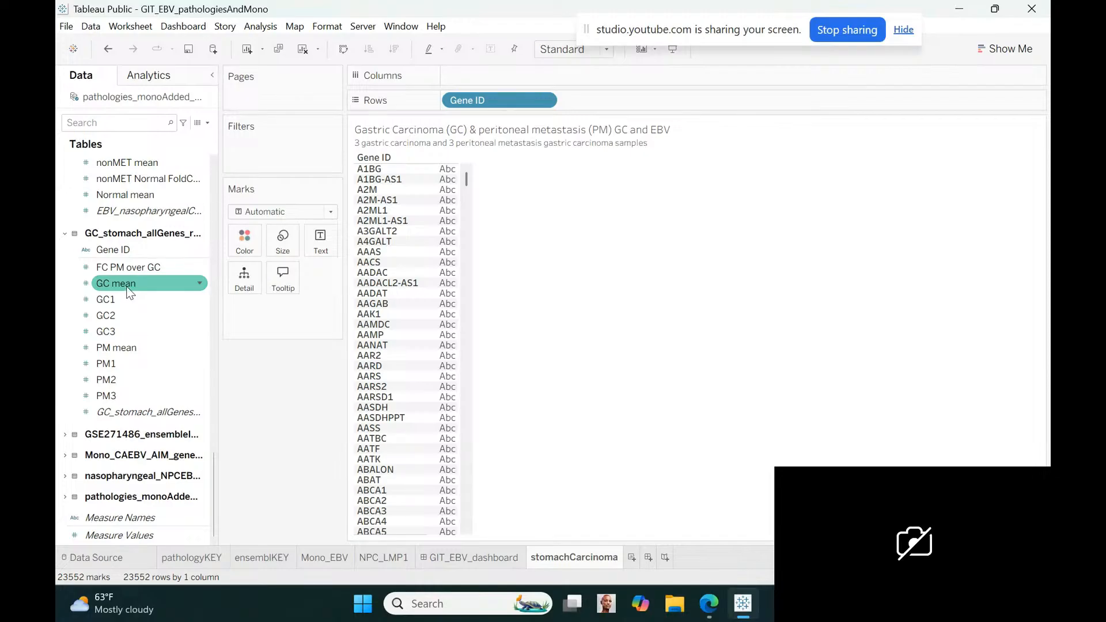
drag(128, 267, 604, 104)
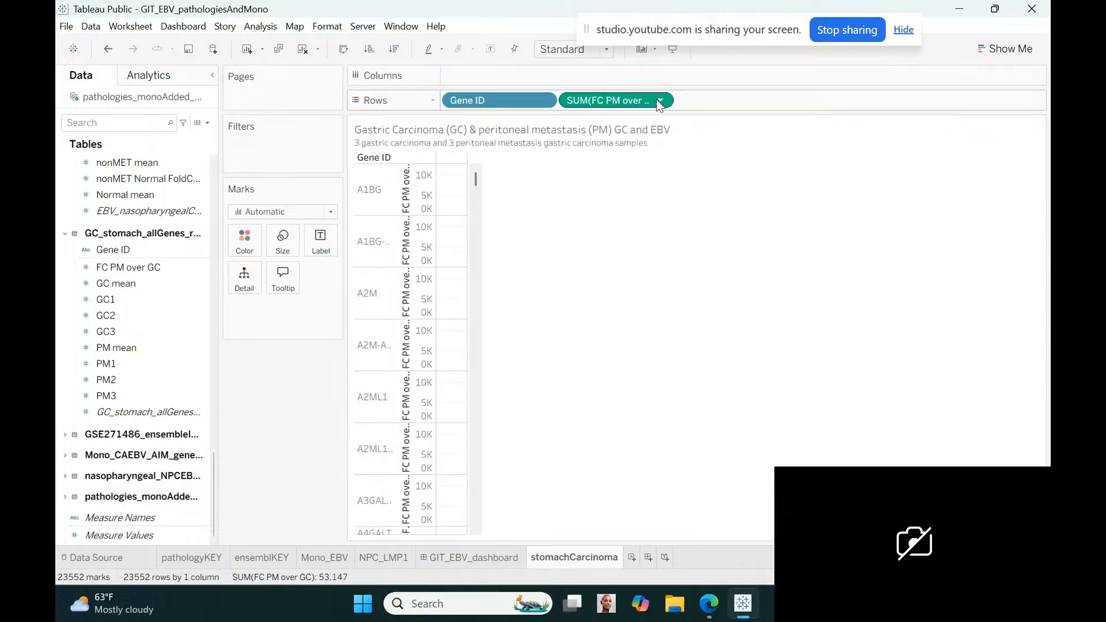
click(659, 101)
click(600, 301)
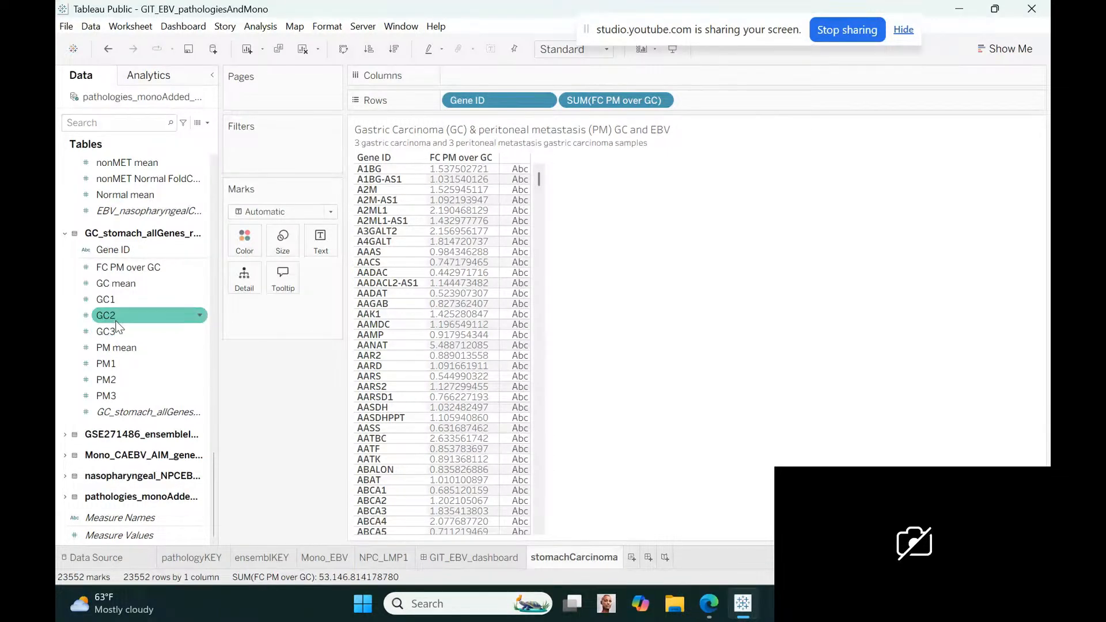
Rename the FC PM over GC field to "Foldchange PM over GC"
click(201, 269)
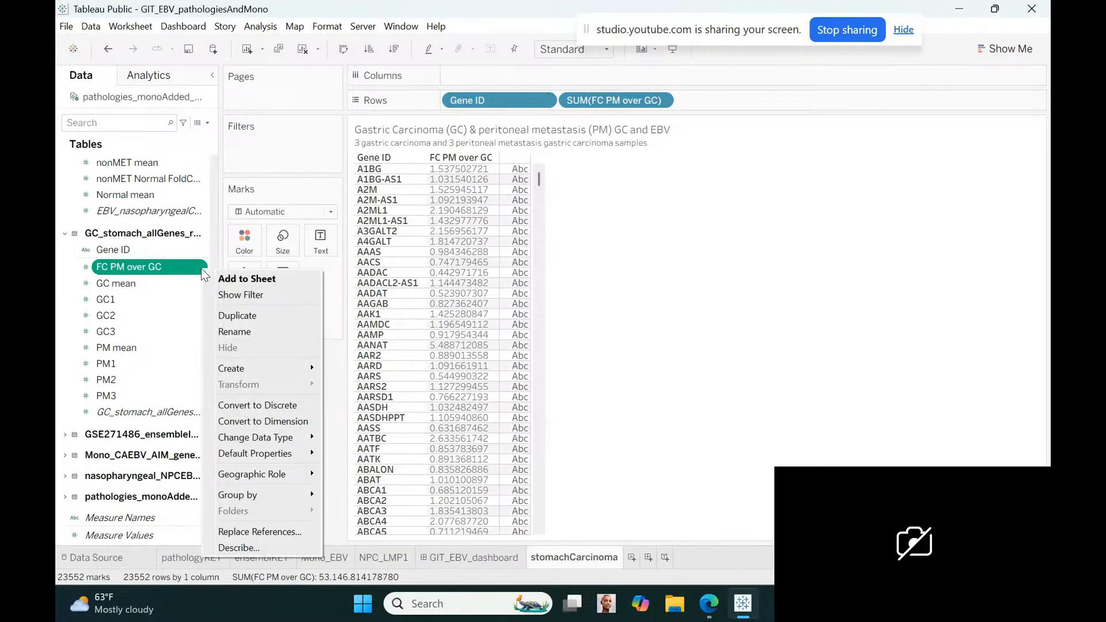
click(236, 332)
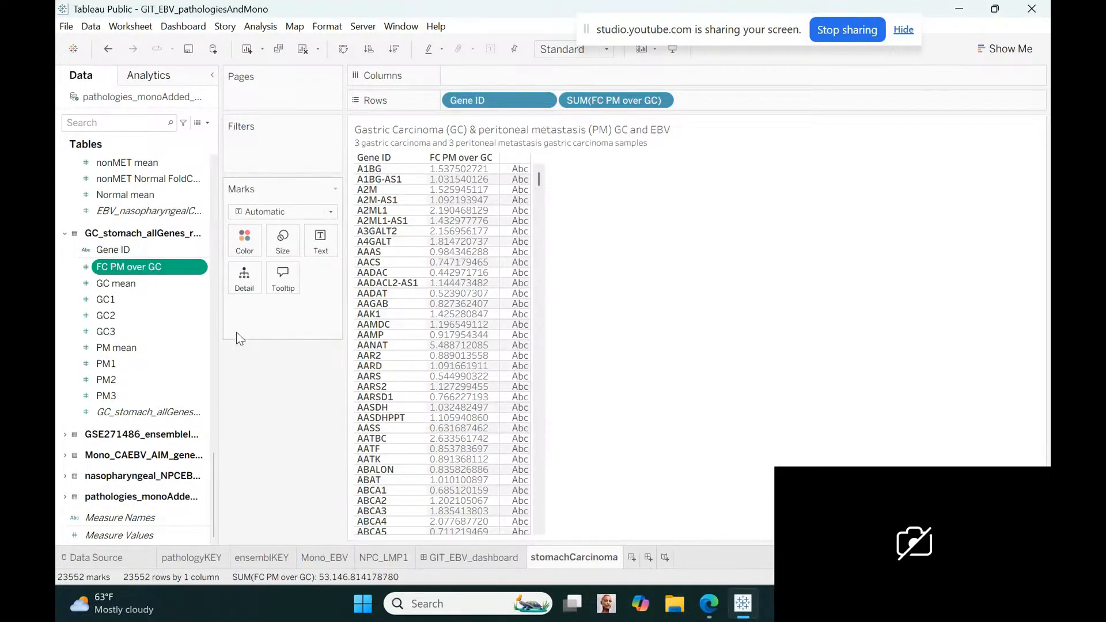
click(109, 267)
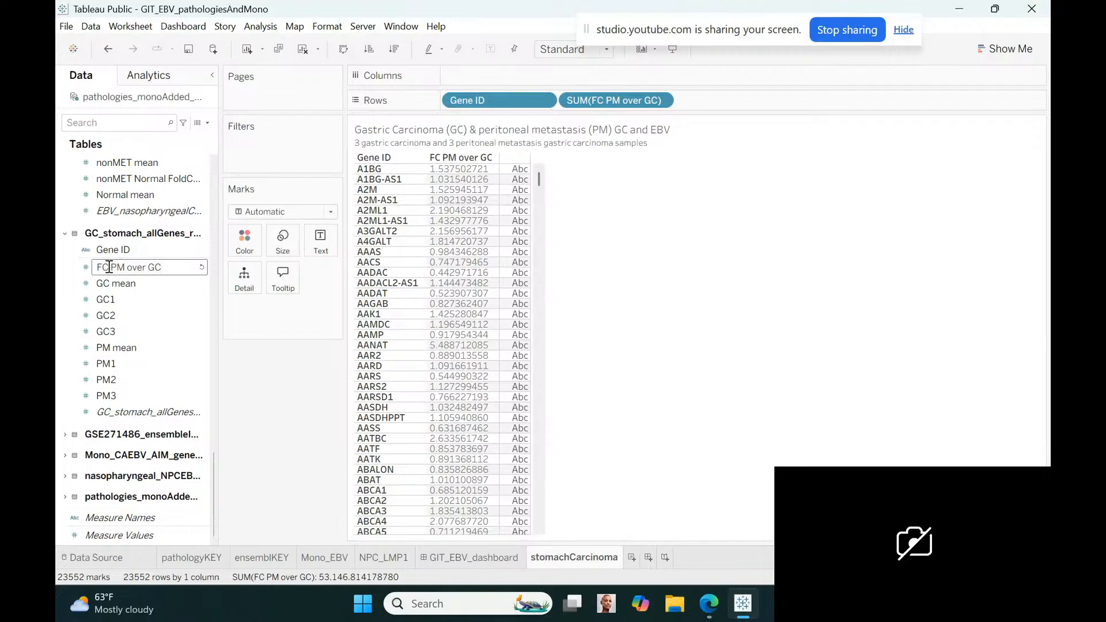
key(BackSpace)
text(oldchange)
key(Return)
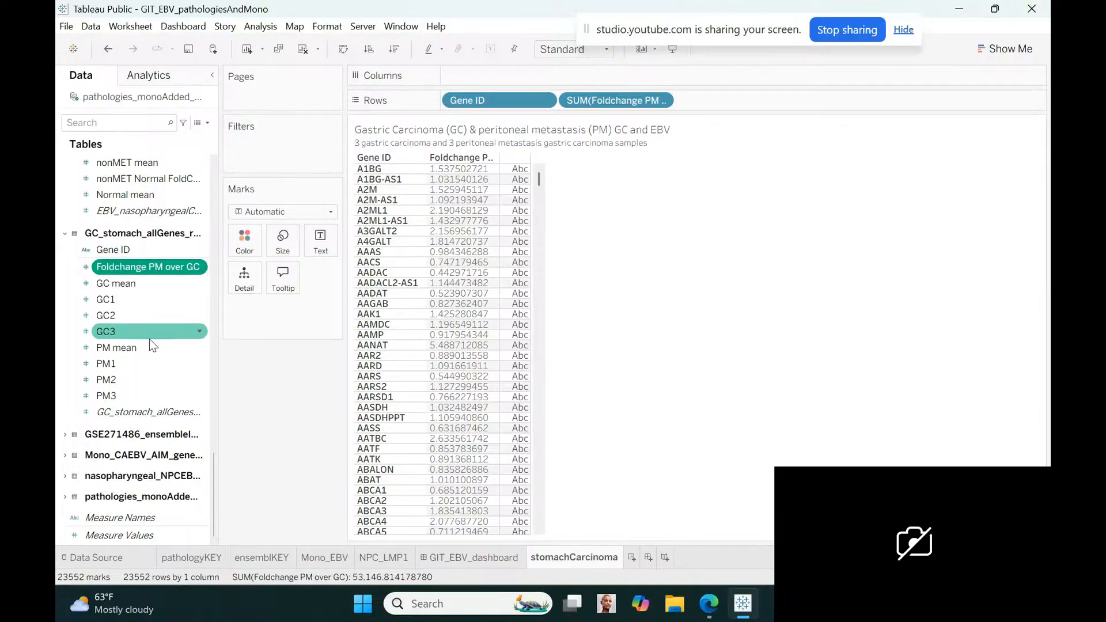
Add PM mean to the rows after the foldchange field and make it discrete
mouse_move(149, 347)
mouse_down()
mouse_move(699, 242)
mouse_move(686, 157)
mouse_move(734, 107)
mouse_up()
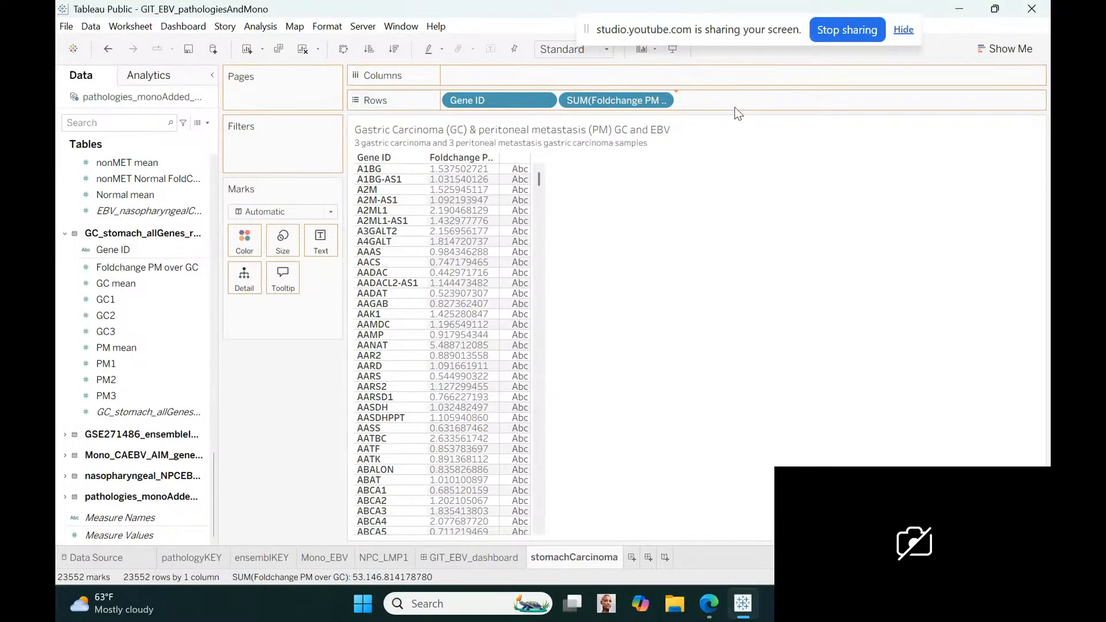
drag(734, 107, 734, 107)
click(779, 101)
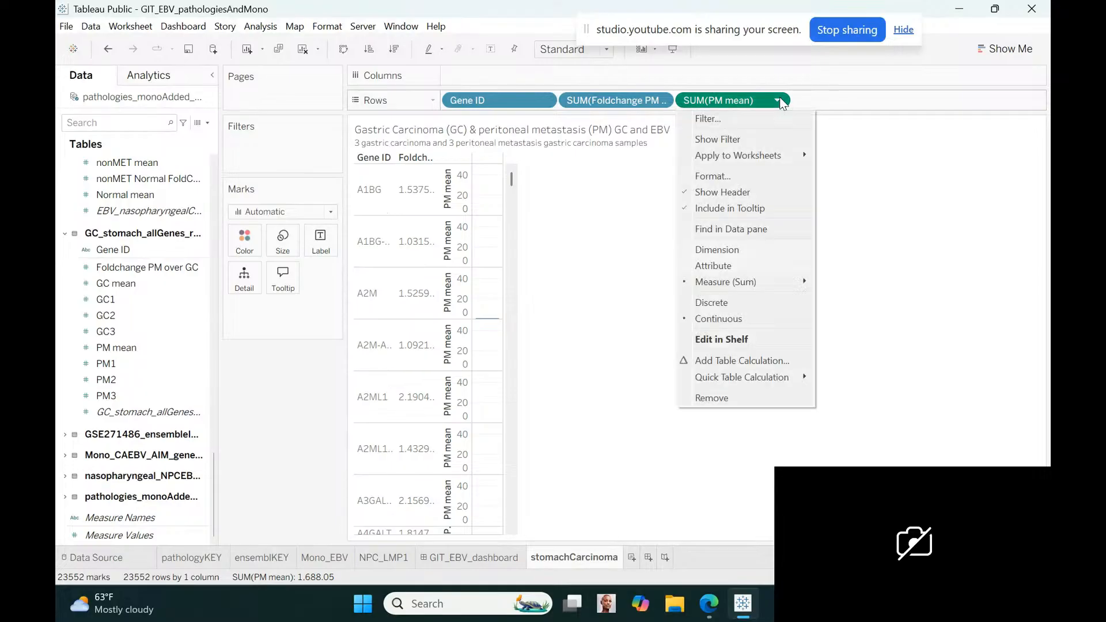
click(715, 302)
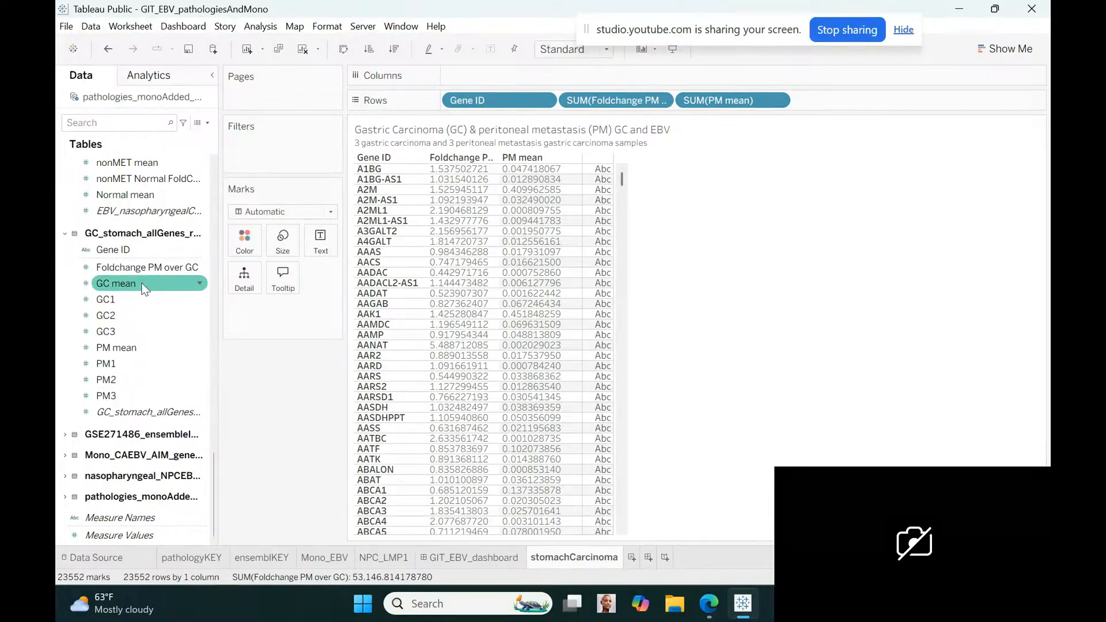
Add GC mean as a discrete row field, and widen the foldchange column to fit its full header
drag(141, 282, 842, 103)
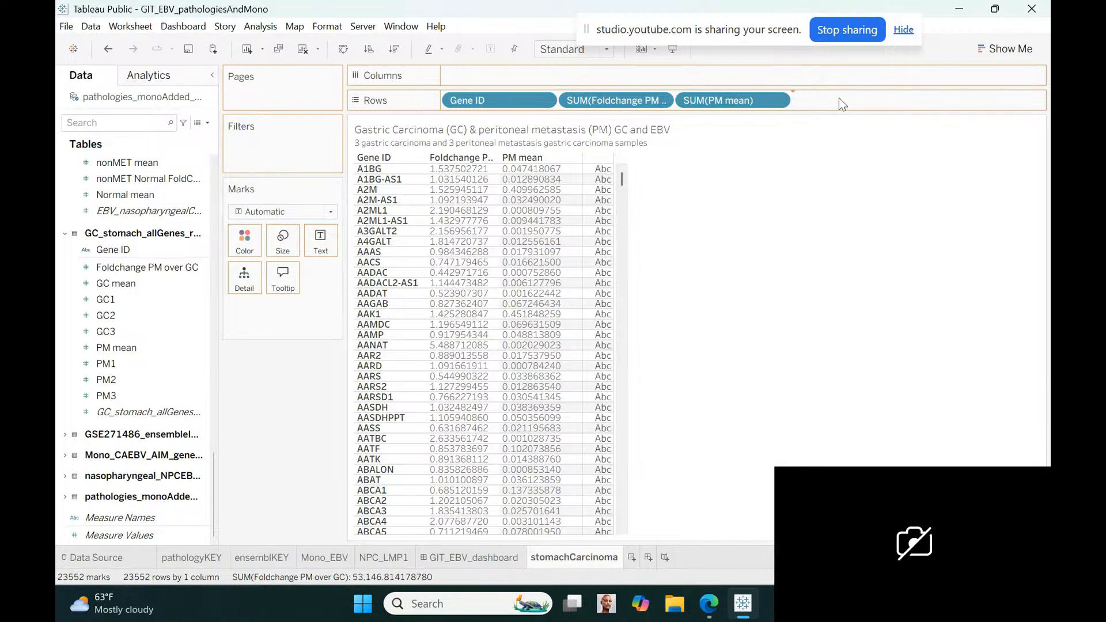
drag(839, 98, 838, 98)
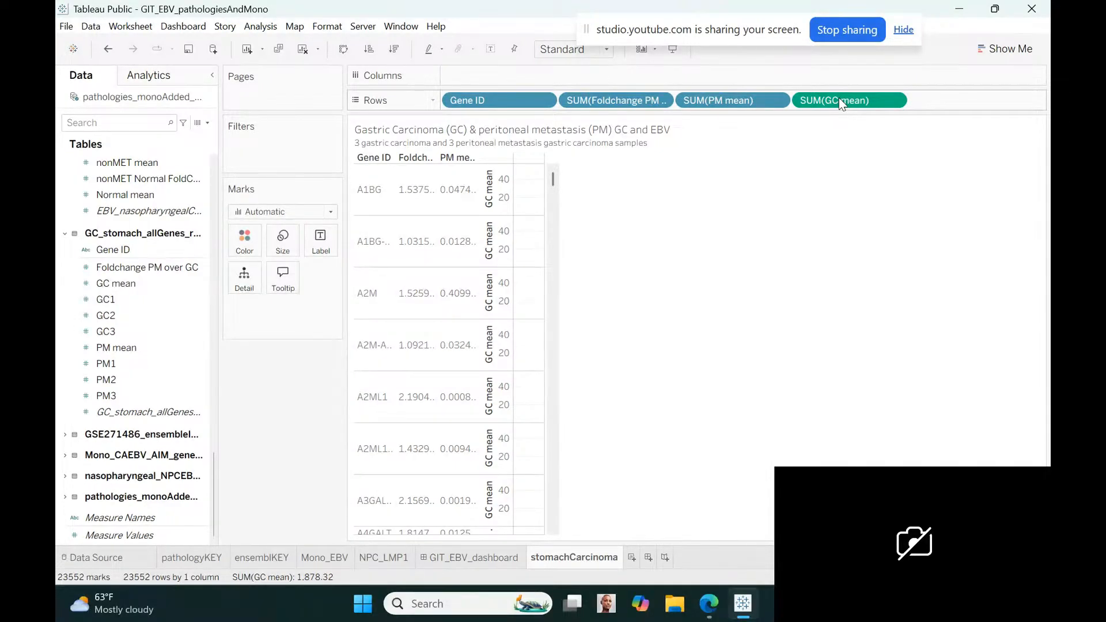
click(900, 106)
click(835, 308)
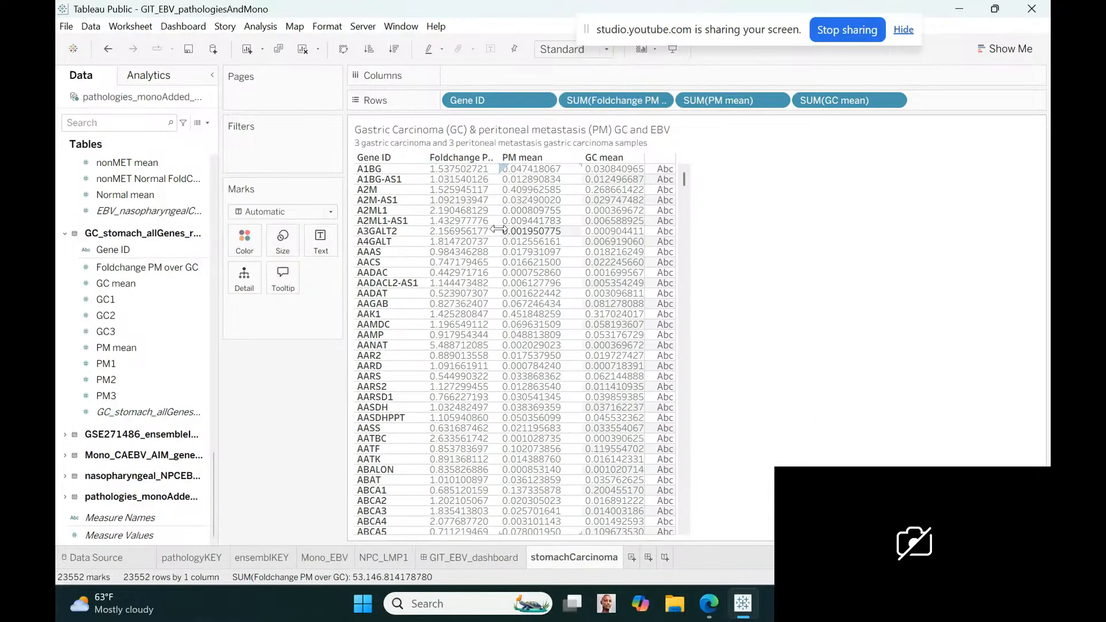
drag(526, 230, 554, 233)
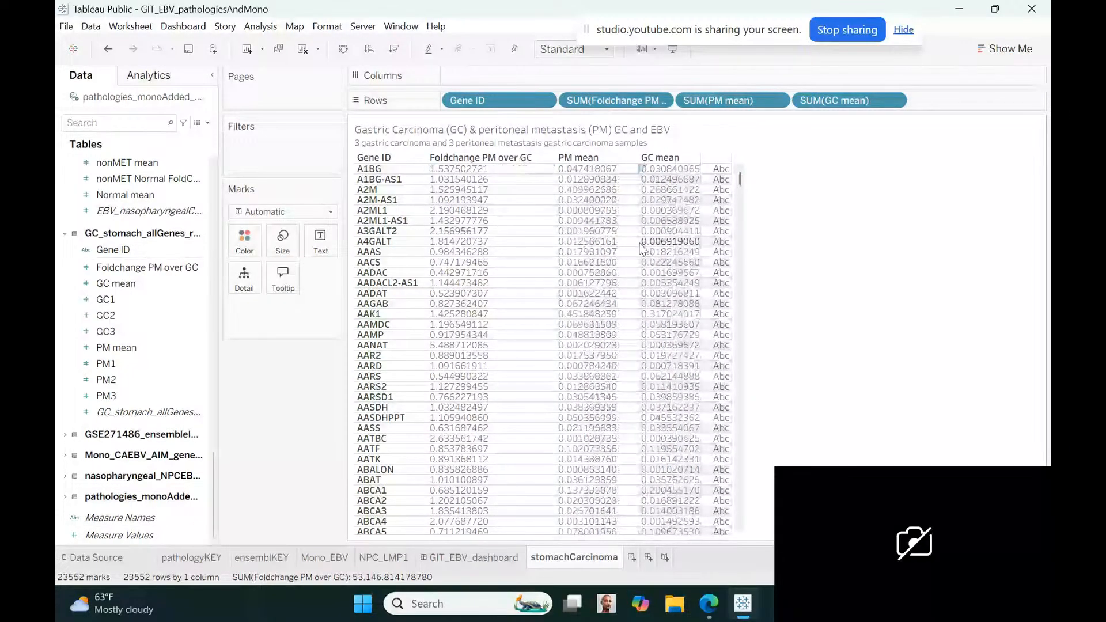
drag(638, 247, 633, 246)
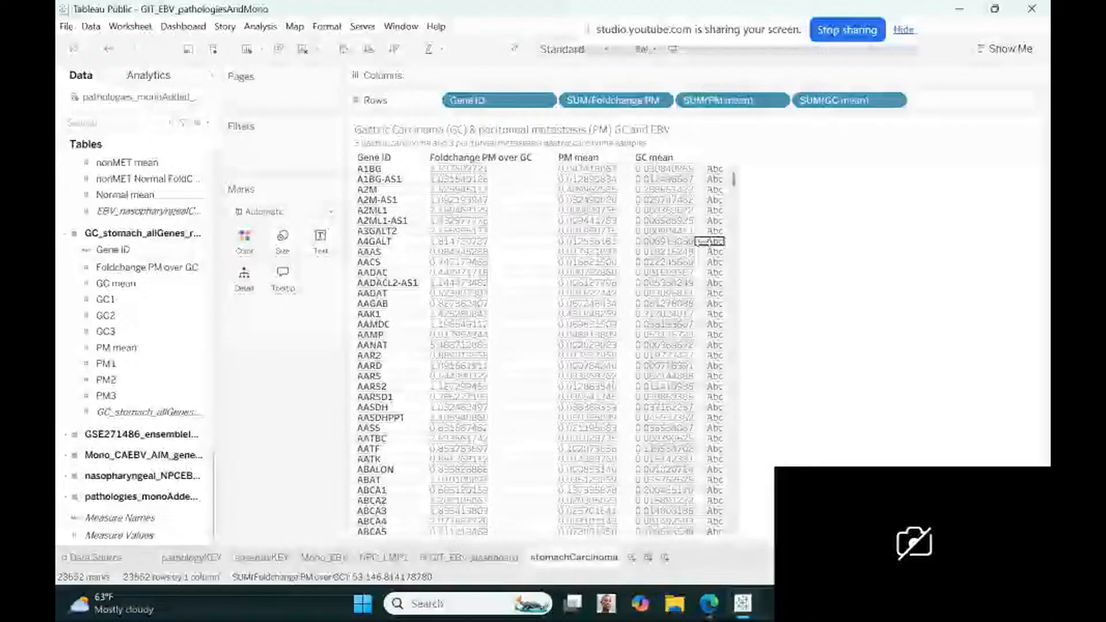
Move GIT_EBV_dashboard after stomachCarcinoma and place the stomachCarcinoma sheet on it as a floating table below the nasopharyngeal carcinoma table
click(541, 558)
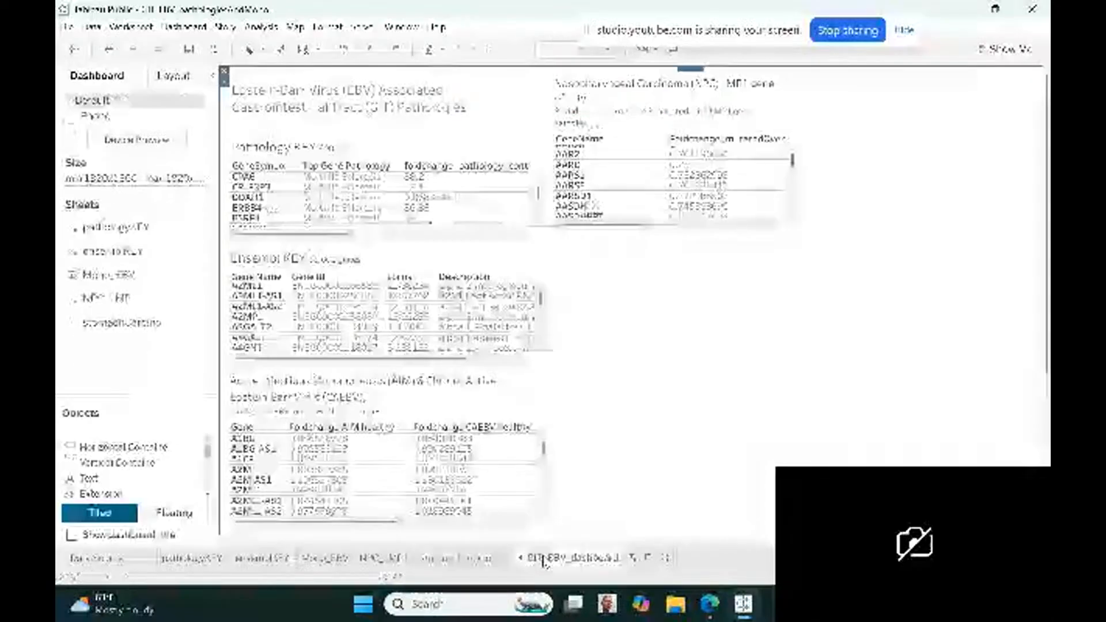
drag(151, 322, 677, 291)
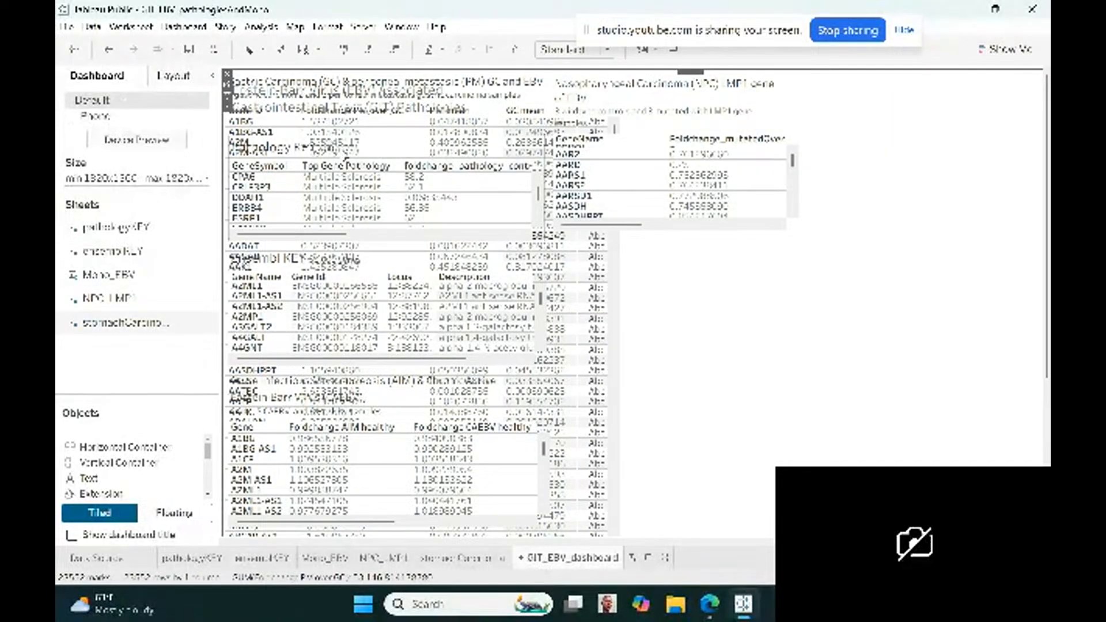
click(228, 107)
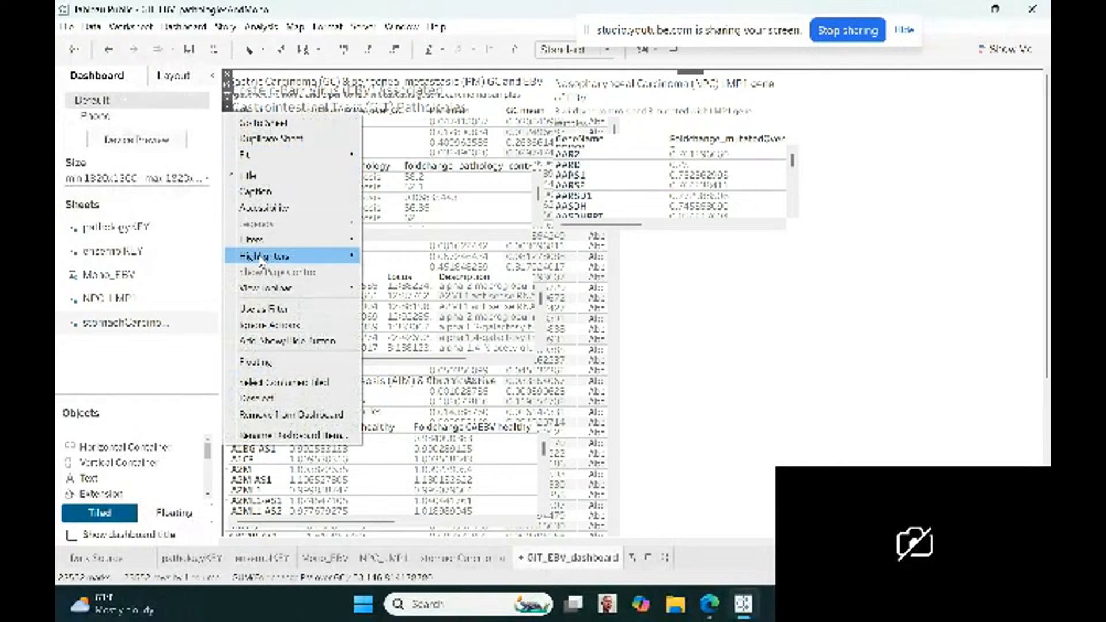
click(266, 363)
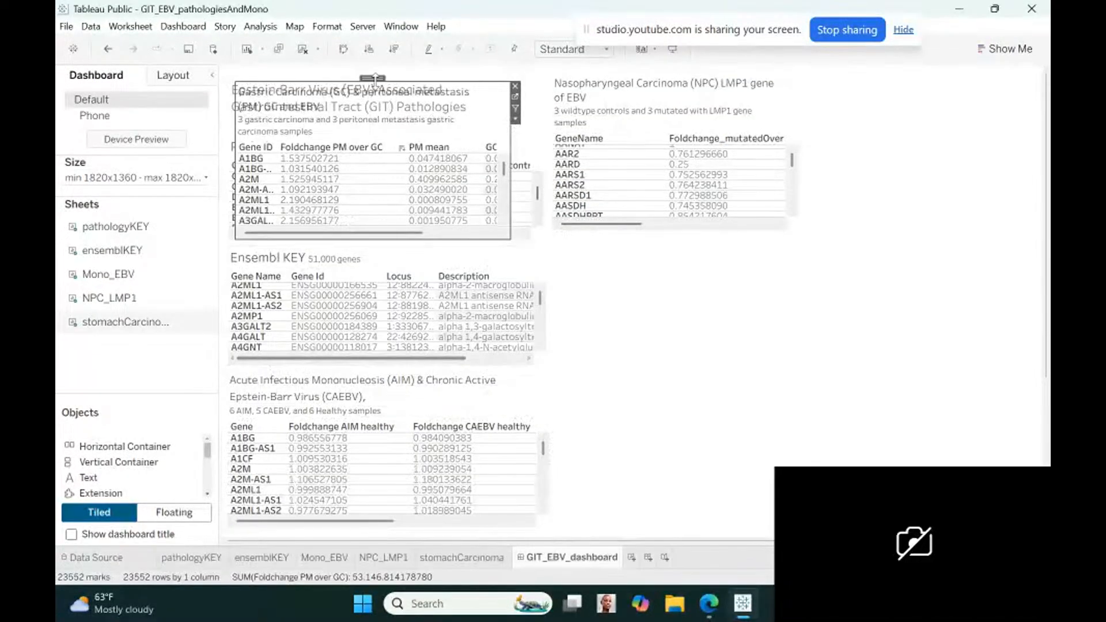
drag(373, 79, 690, 236)
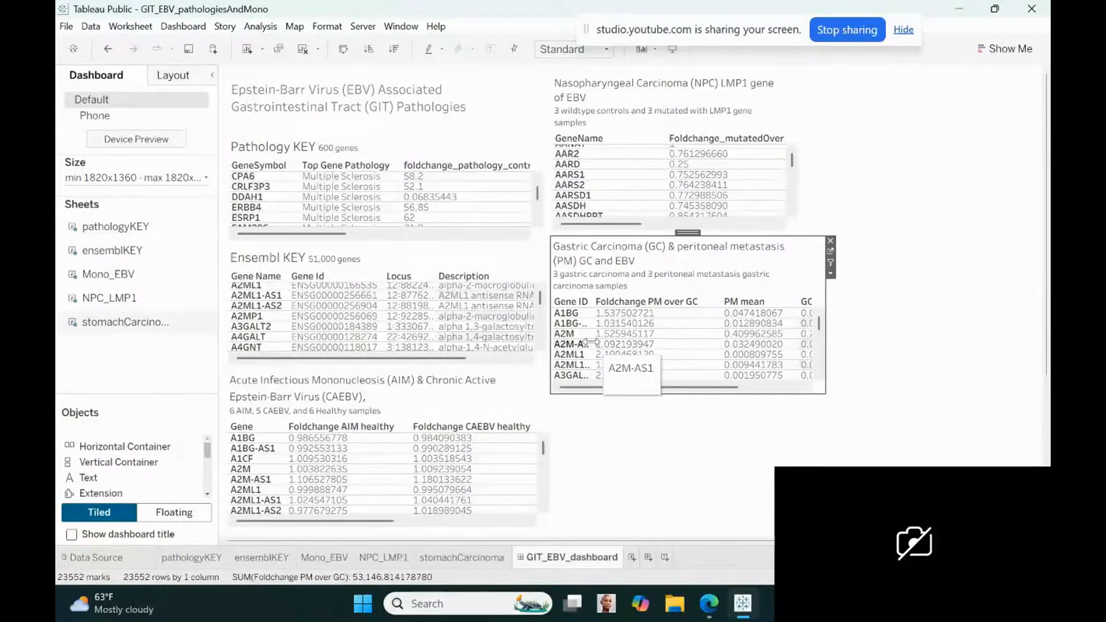
Widen the gastric table's Gene ID column, narrow its foldchange and PM mean columns, and reduce the table's overall width
drag(591, 342, 609, 342)
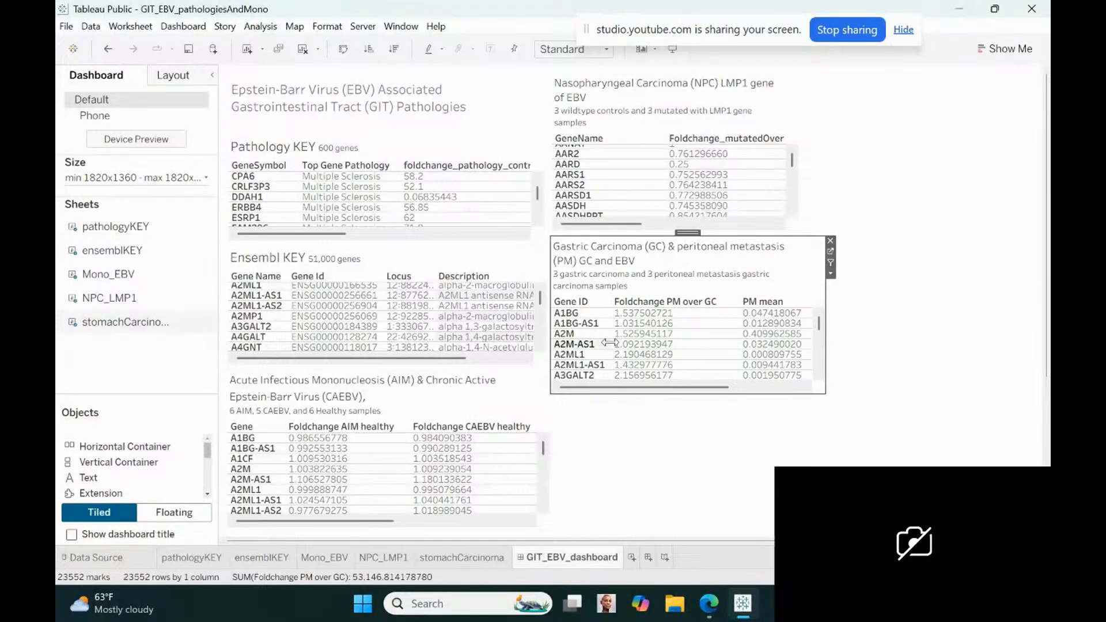
drag(740, 353, 719, 352)
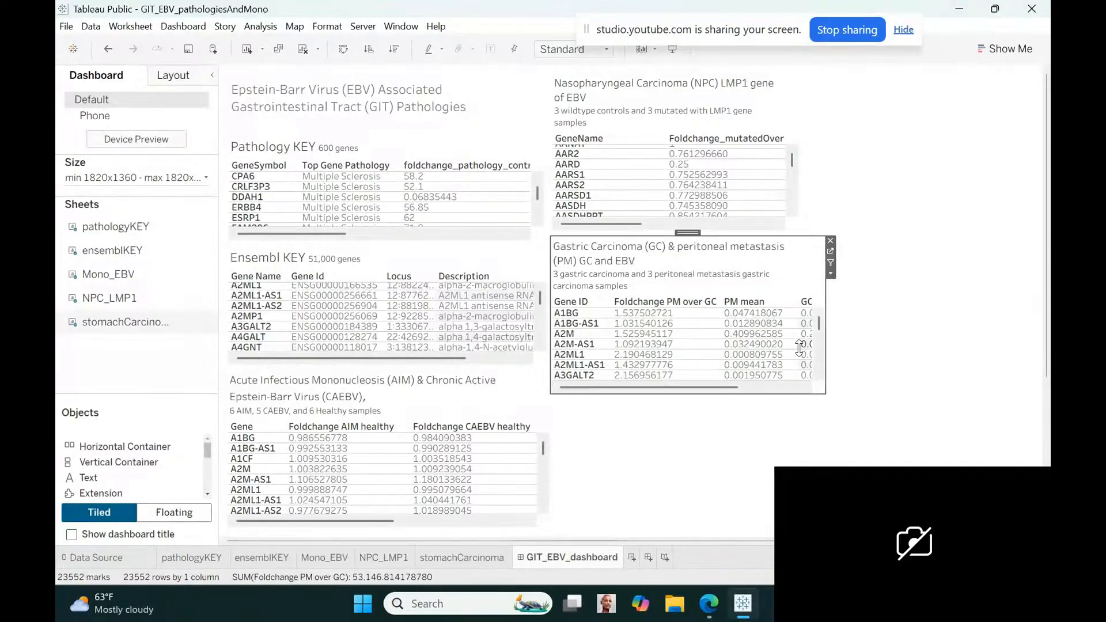
drag(797, 349, 772, 356)
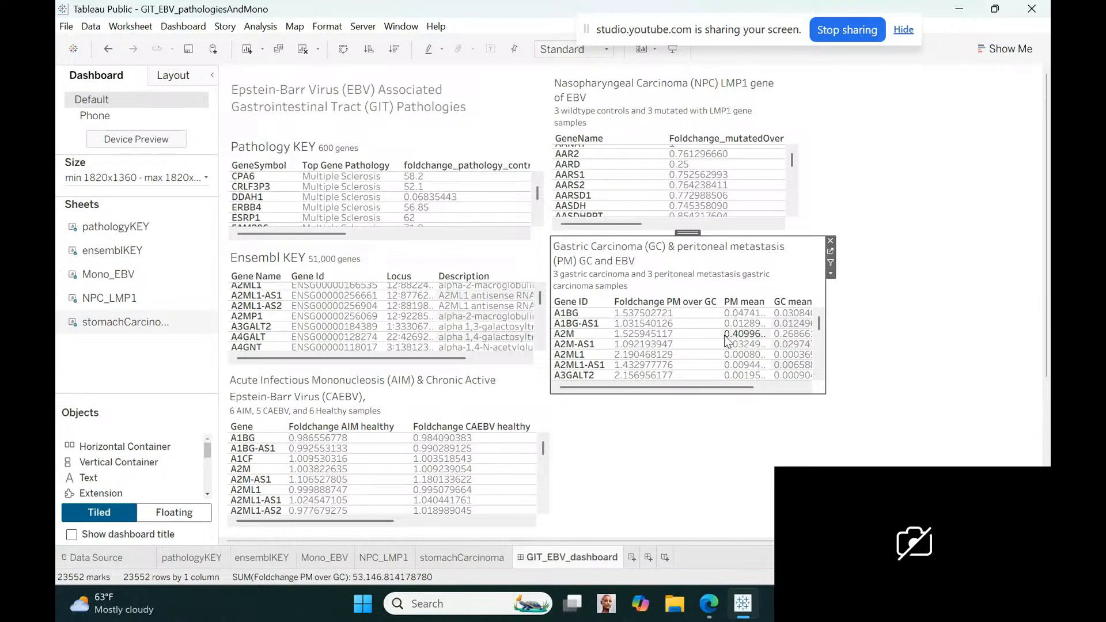
drag(719, 334, 681, 334)
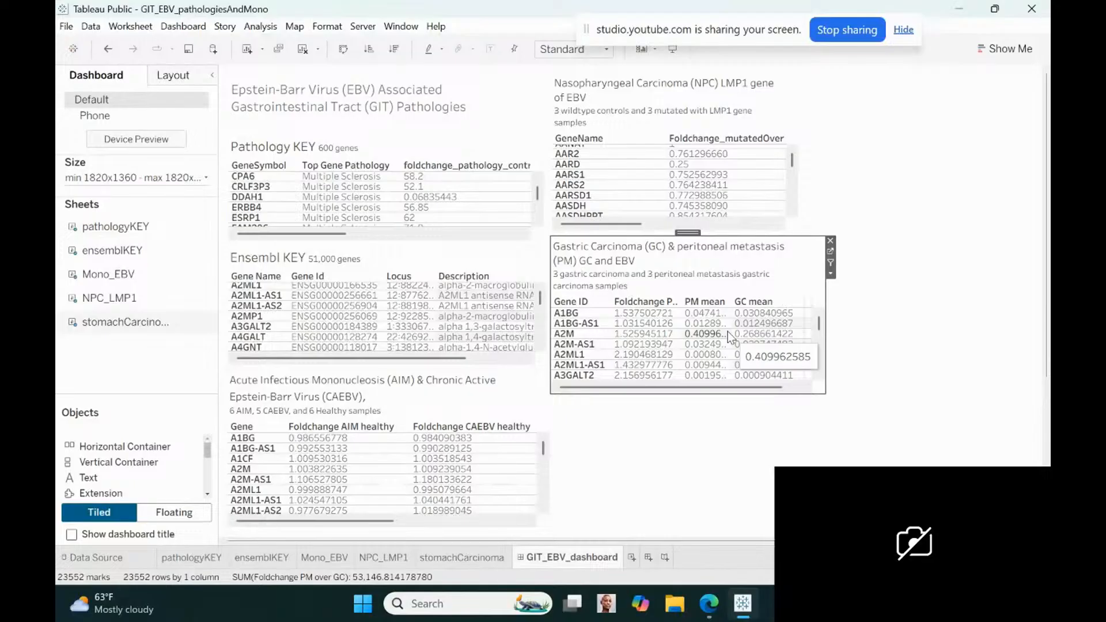
drag(825, 328, 795, 324)
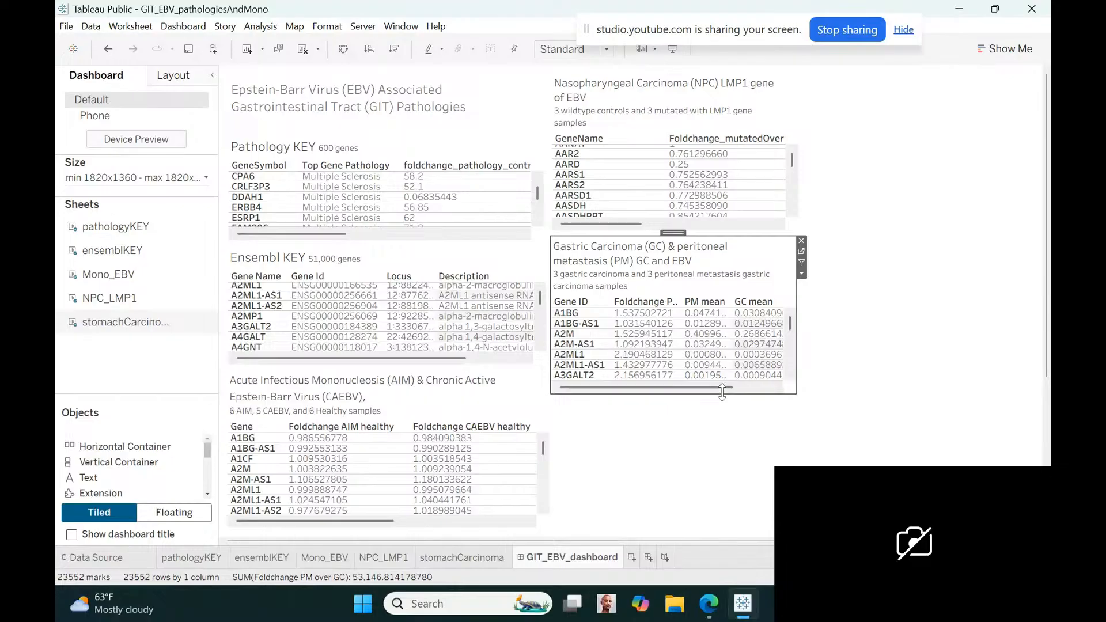
Reduce the height of the gastric carcinoma table on the dashboard, and create a new worksheet
drag(721, 393, 722, 371)
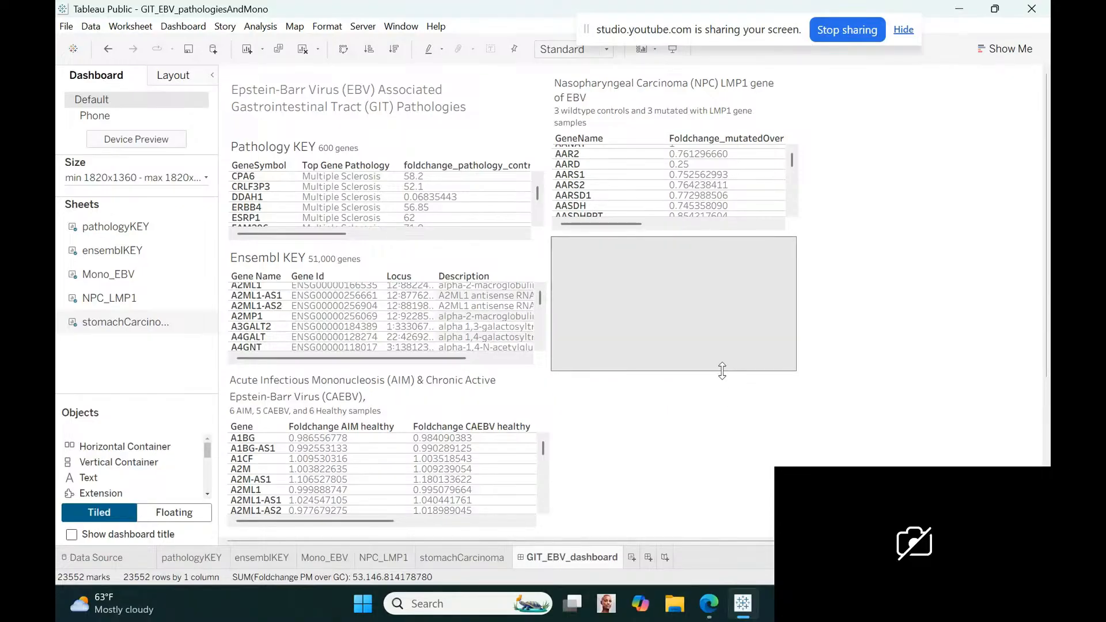
click(730, 418)
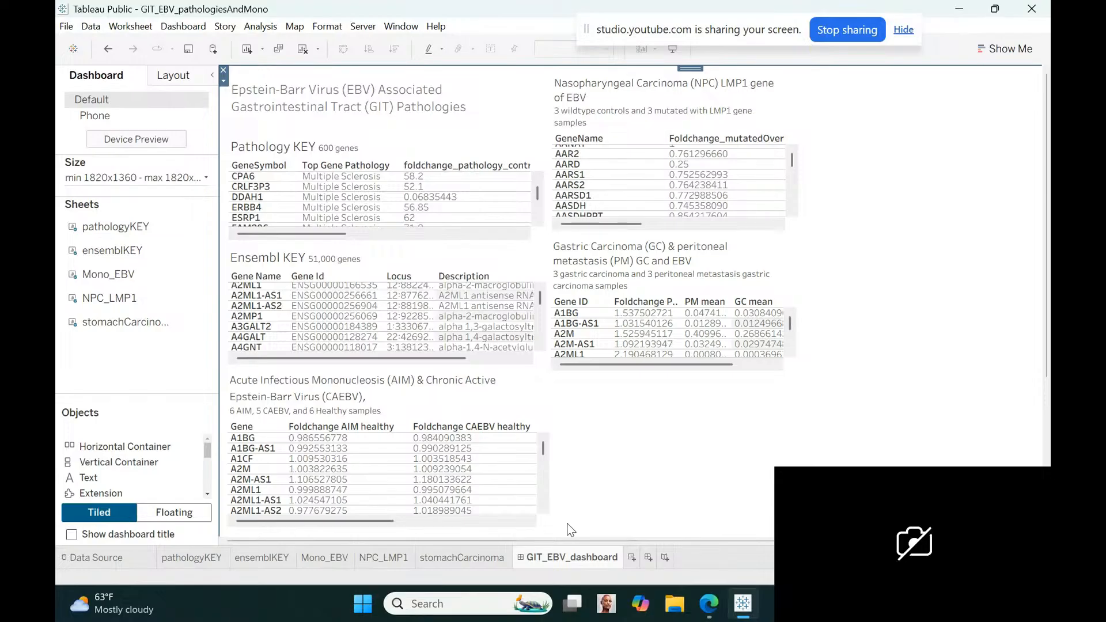
mouse_move(555, 552)
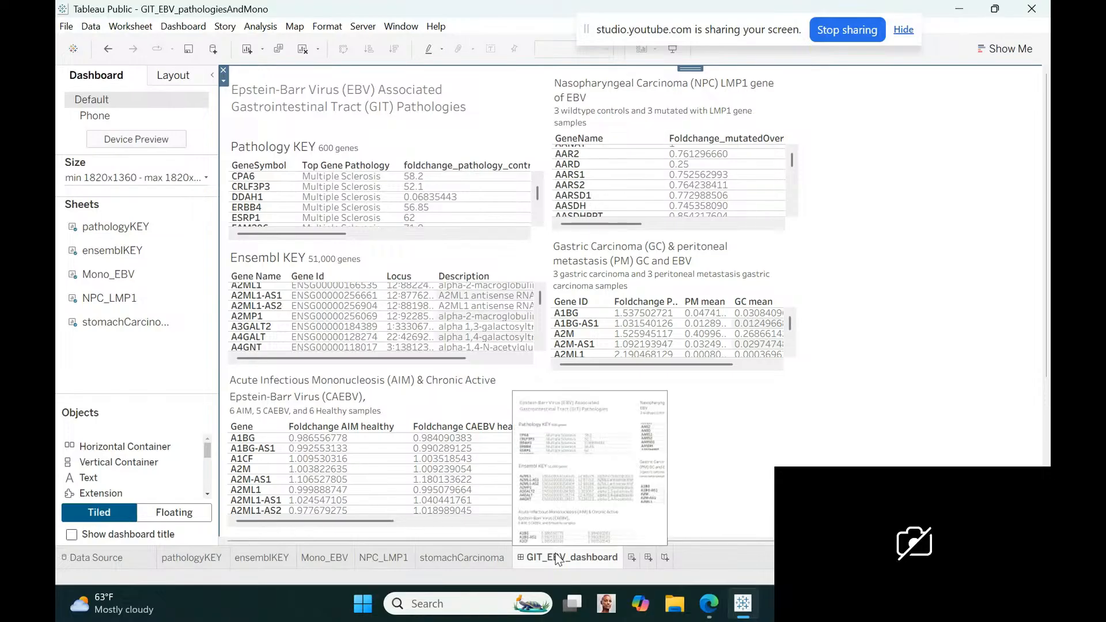
click(632, 556)
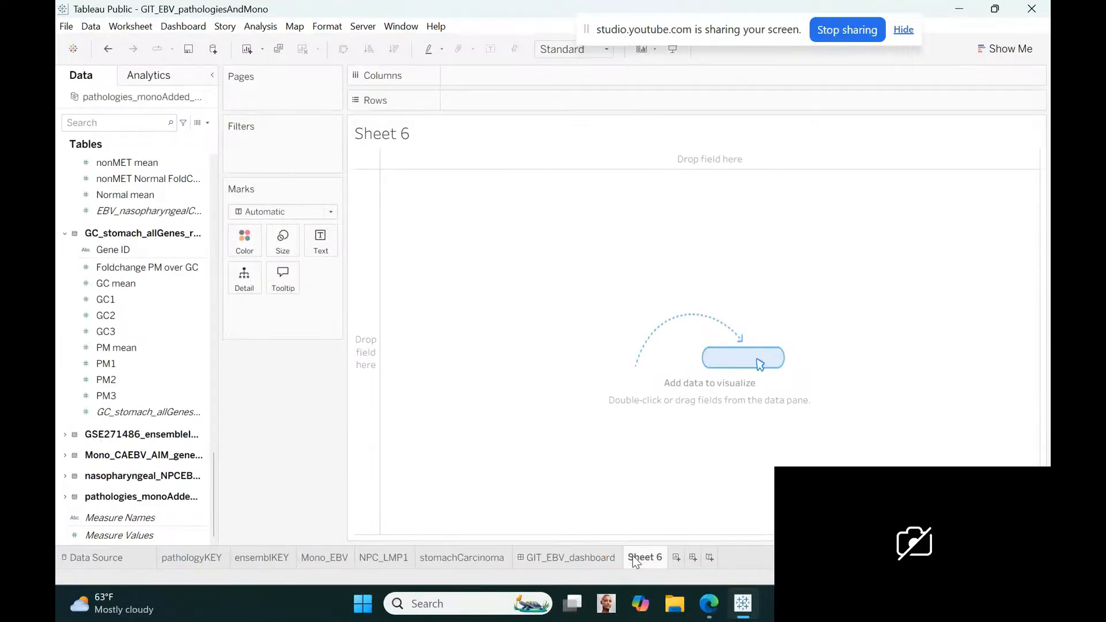
Collapse the gastric carcinoma table's fields and examine how many Met, nonMET and Normal sample fields the EBV nasopharyngeal carcinoma table holds
click(65, 235)
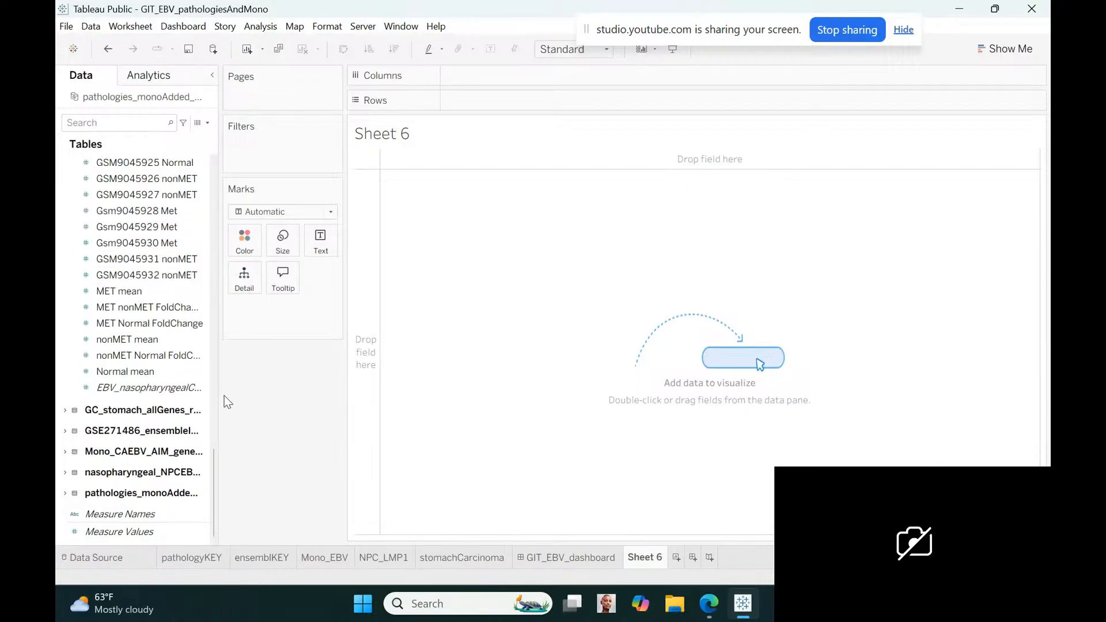
drag(212, 472, 205, 367)
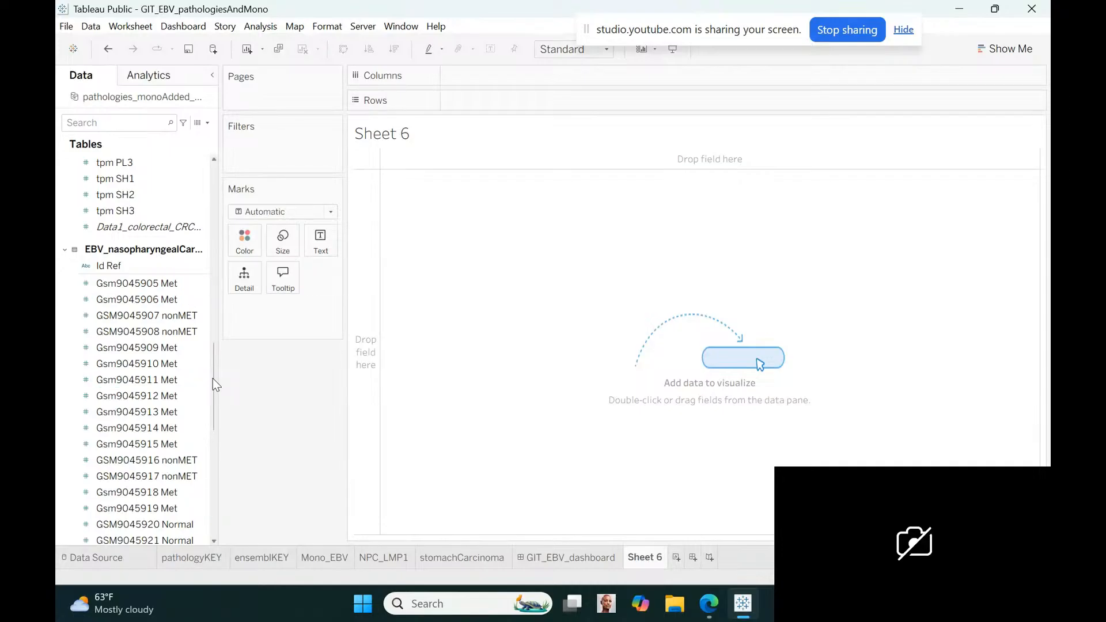
drag(213, 378, 213, 451)
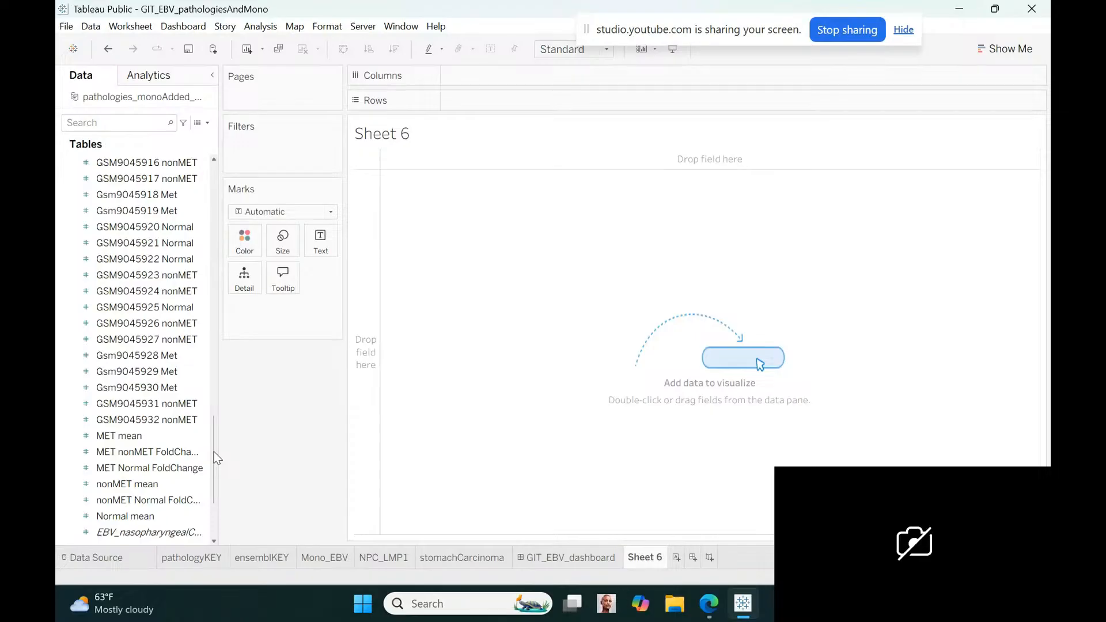
drag(213, 452, 212, 437)
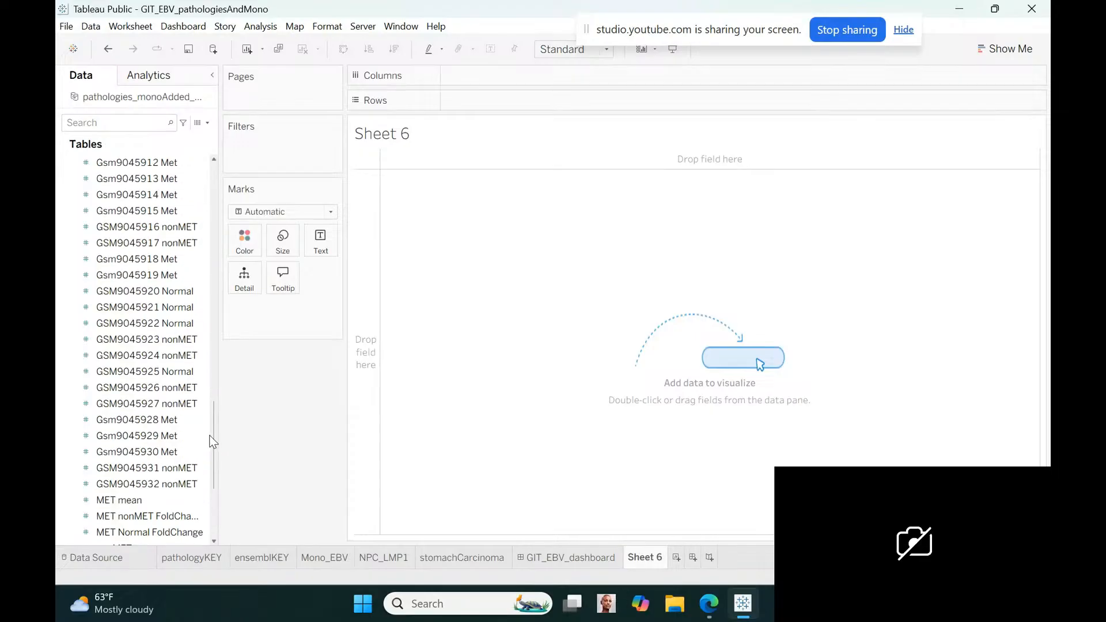
drag(211, 442, 212, 397)
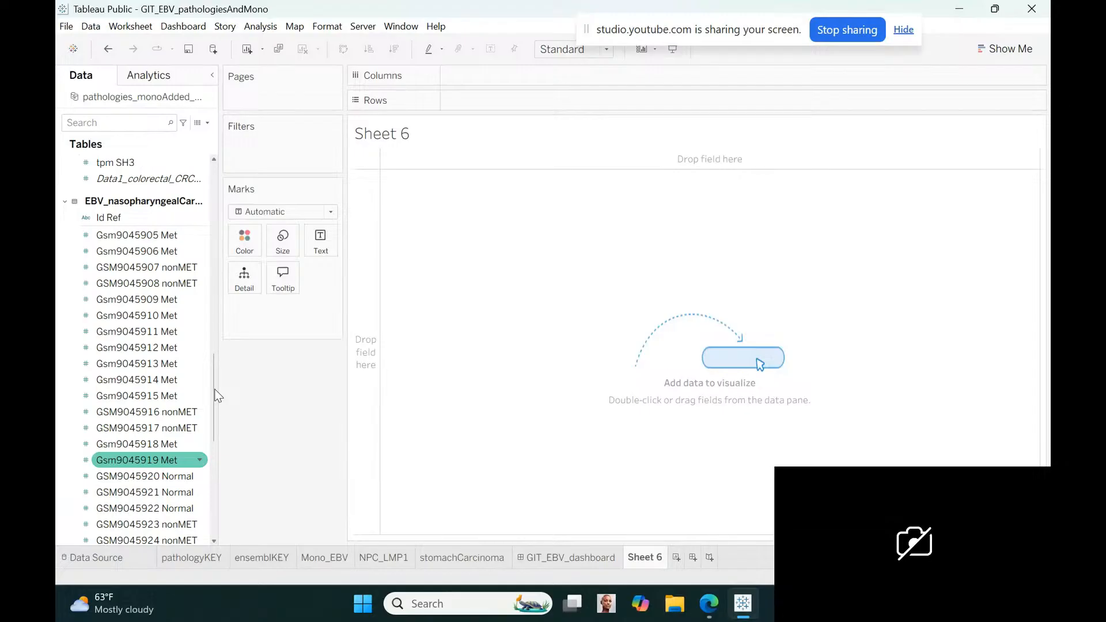
scroll(214, 392, down, 1)
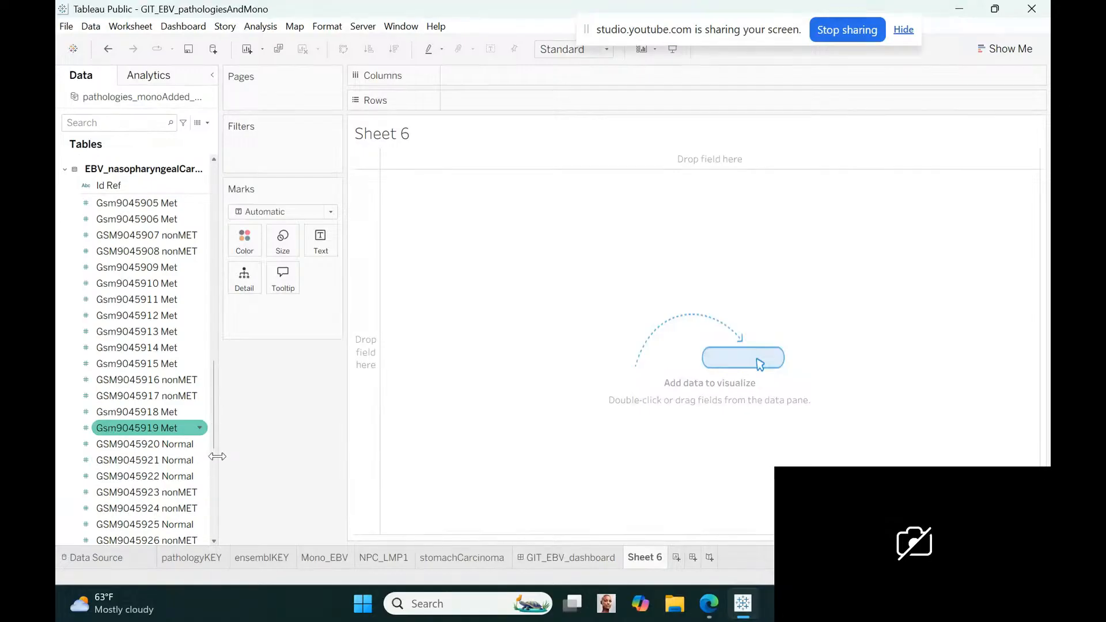
drag(213, 429, 208, 468)
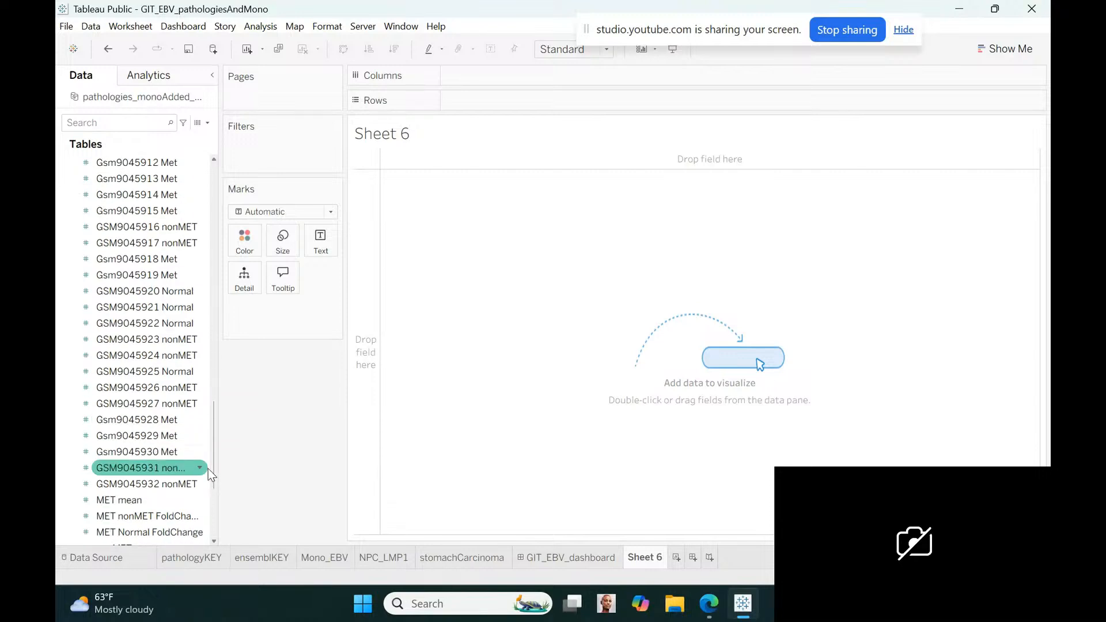
drag(208, 468, 206, 424)
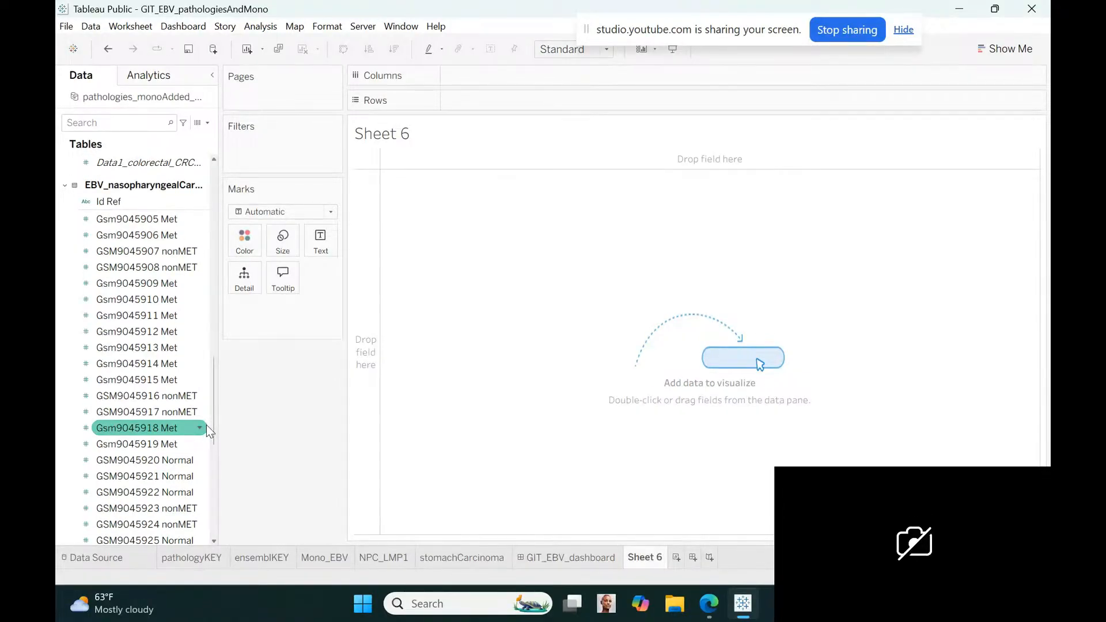
drag(207, 427, 207, 431)
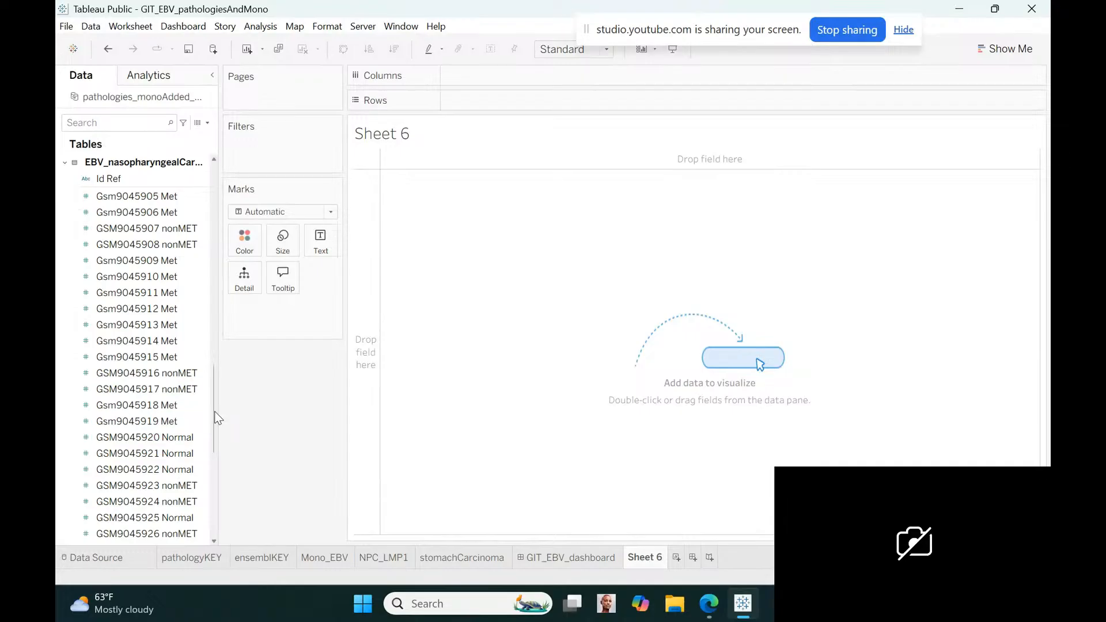
scroll(214, 421, down, 3)
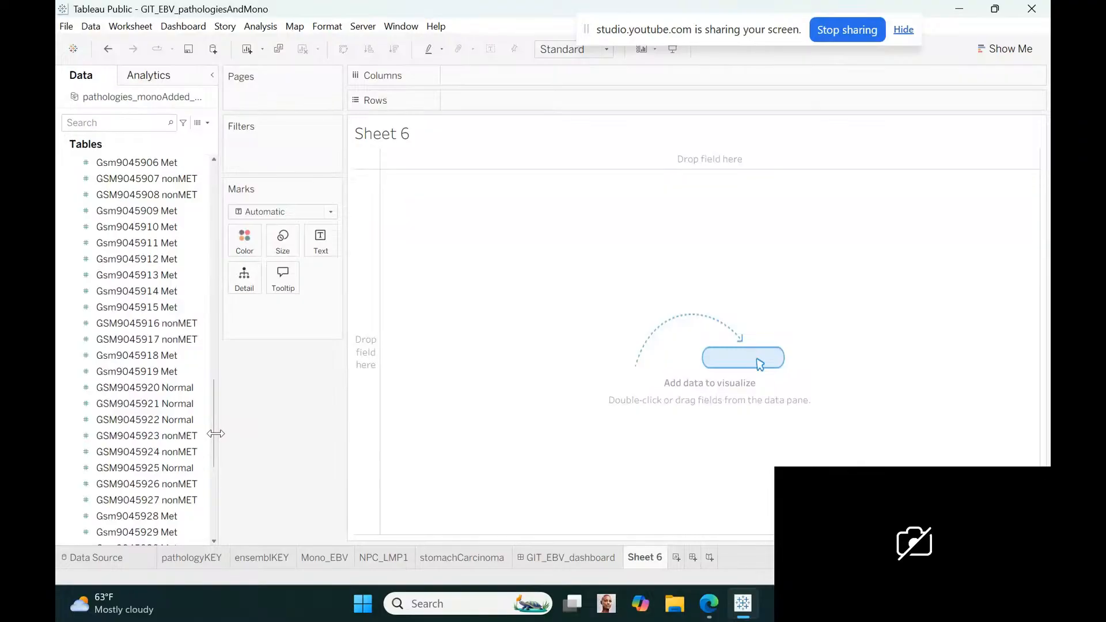
scroll(215, 484, down, 6)
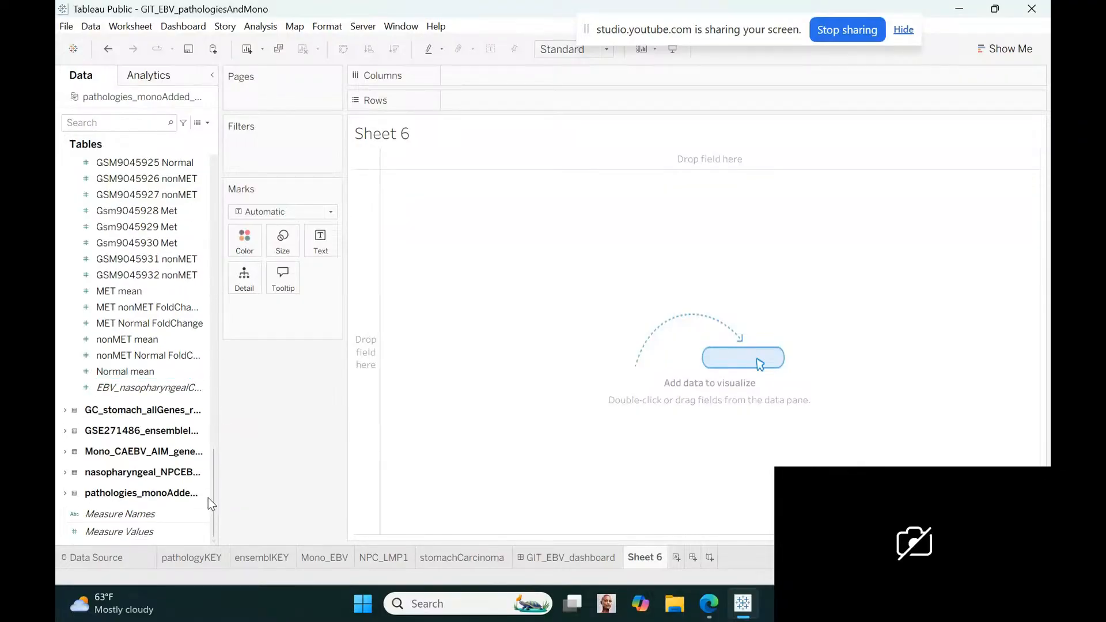
drag(214, 491, 210, 392)
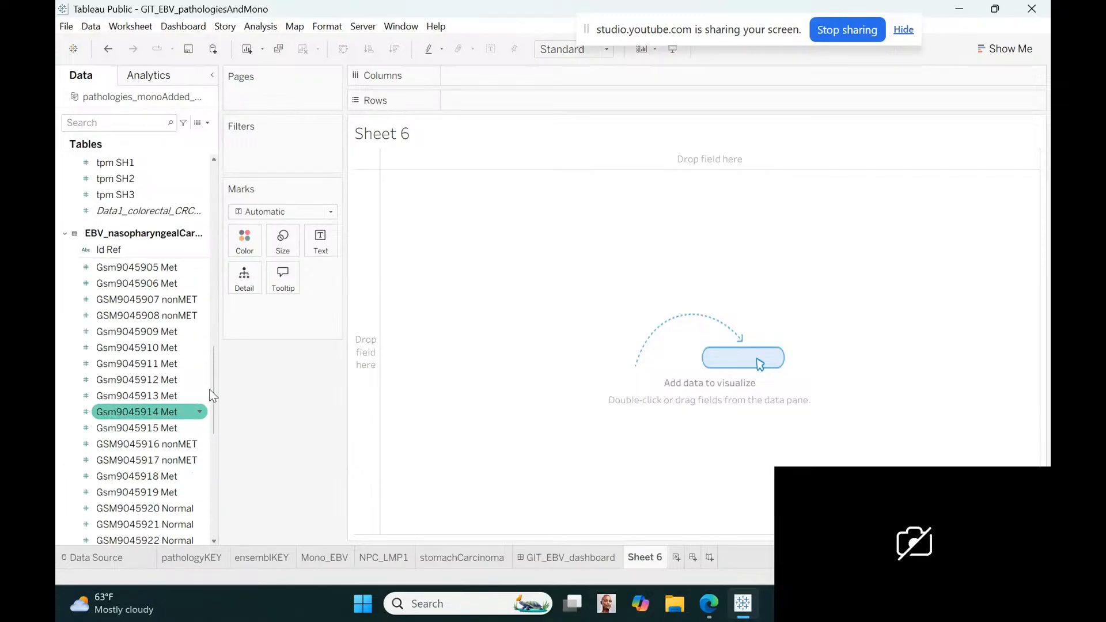
Replace the sheet title with "Nasopharyngeal Carcinoma (NPC) metastatic, non-metastatic, & normal with EBV" at font size 10
double_click(413, 140)
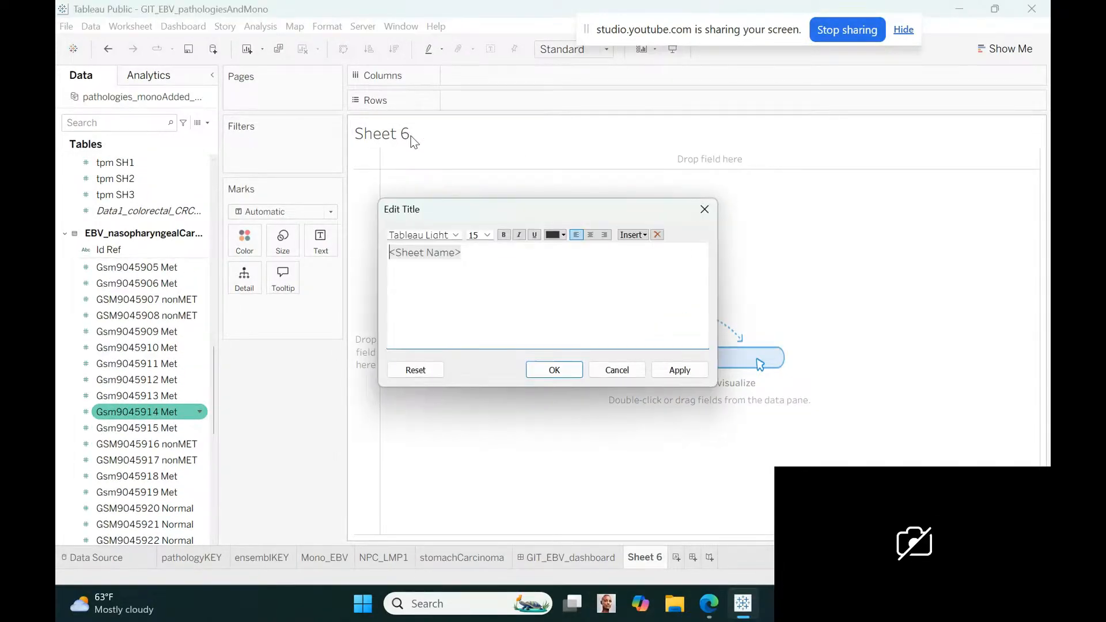
drag(466, 253, 372, 249)
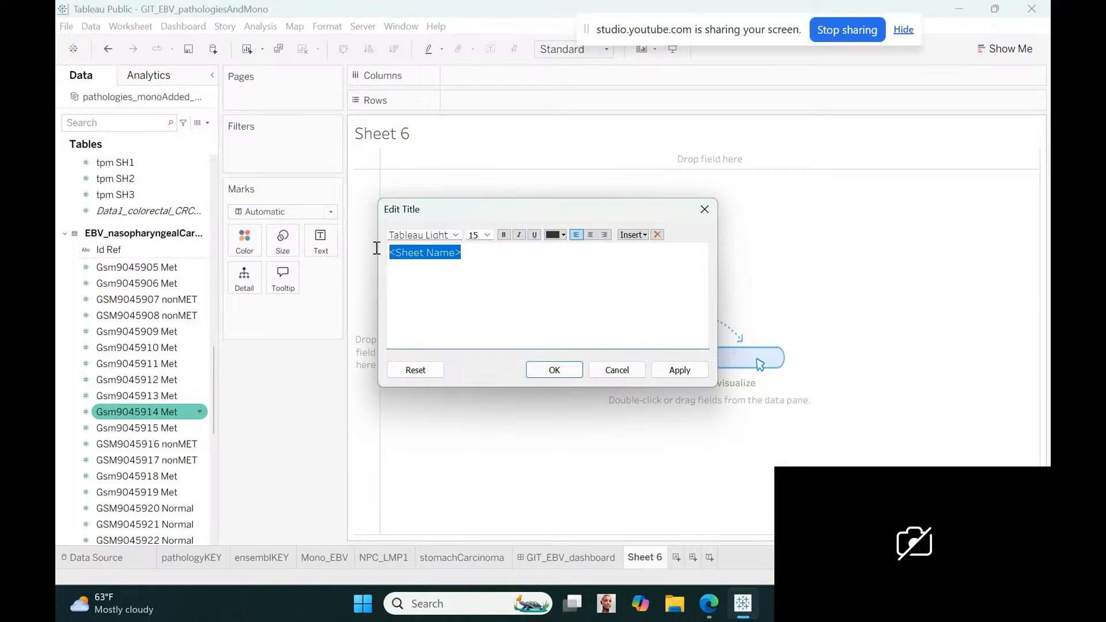
click(487, 235)
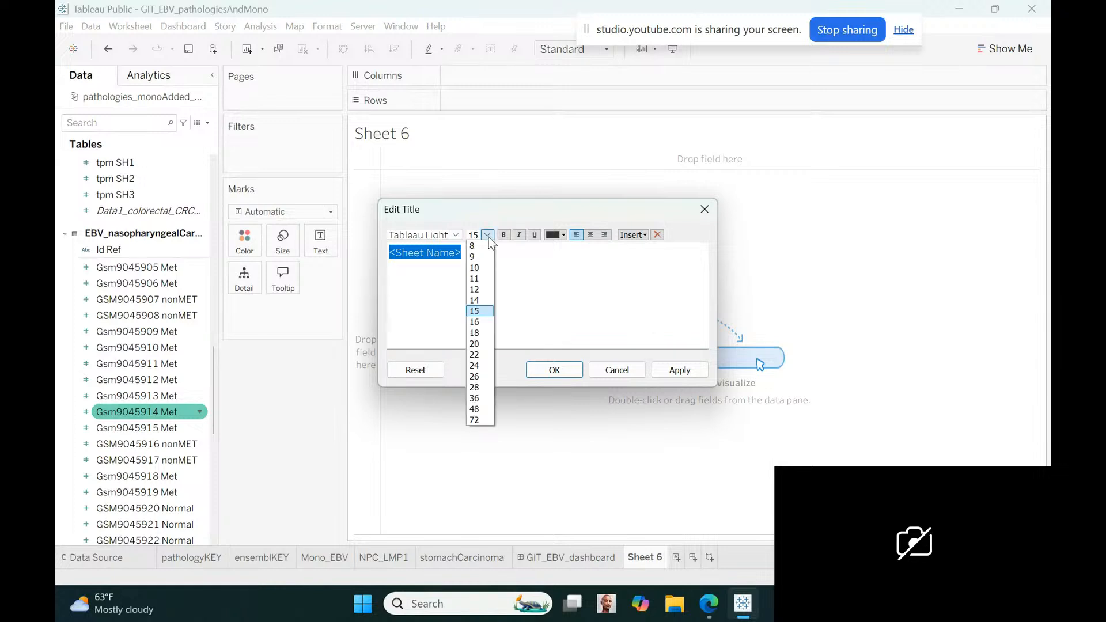
click(485, 266)
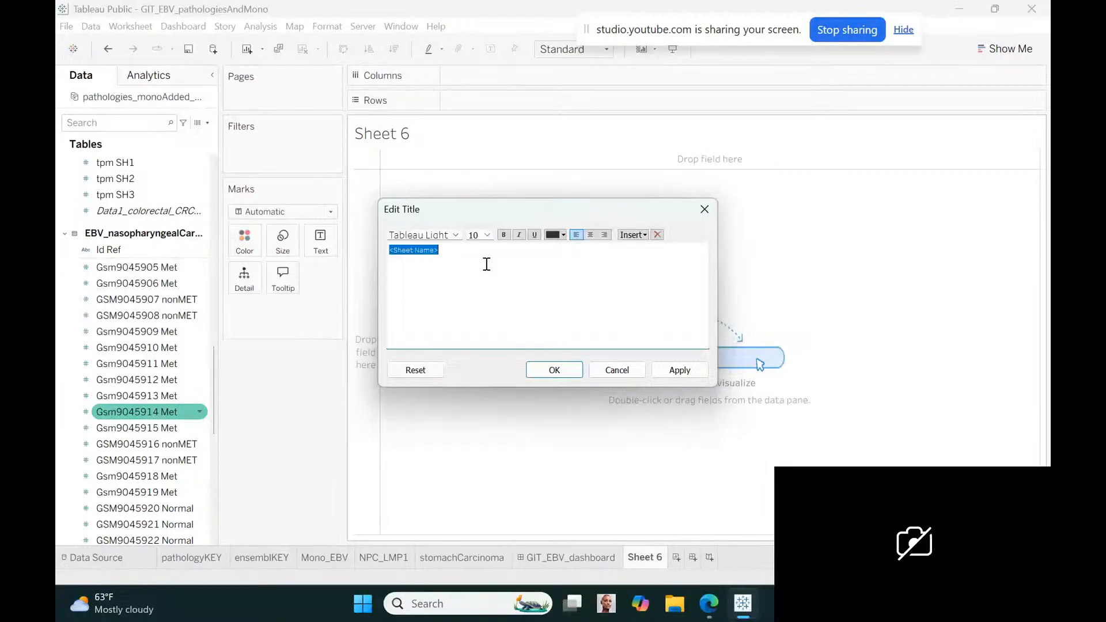
text(Nasopharyngeal Carc)
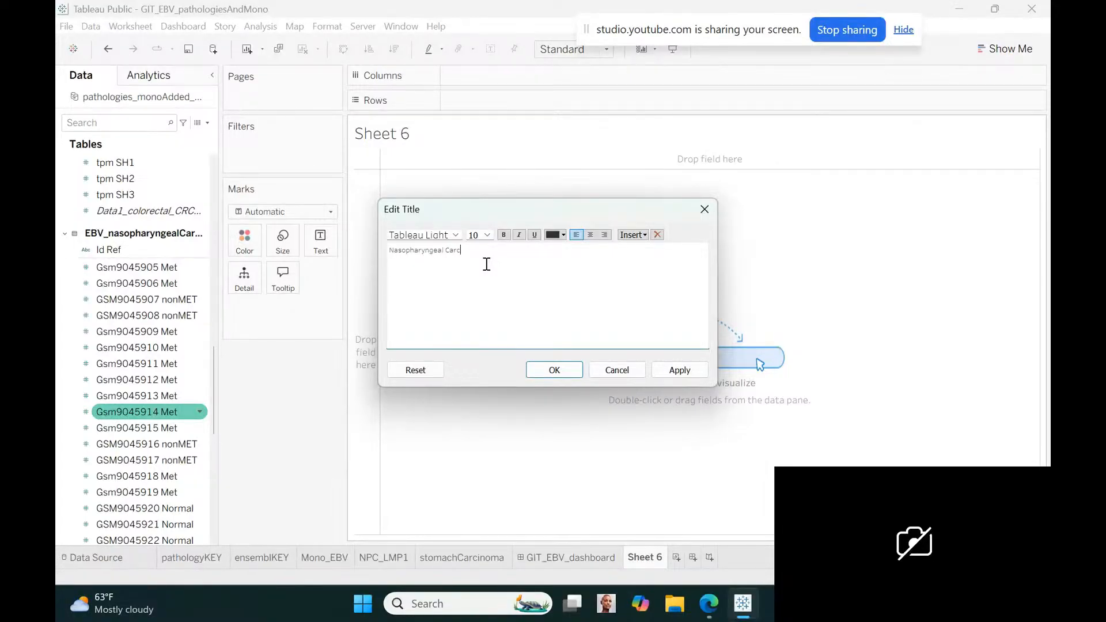
text(inoma (NPC) metastatic, non-metastatic, & normal with EBV)
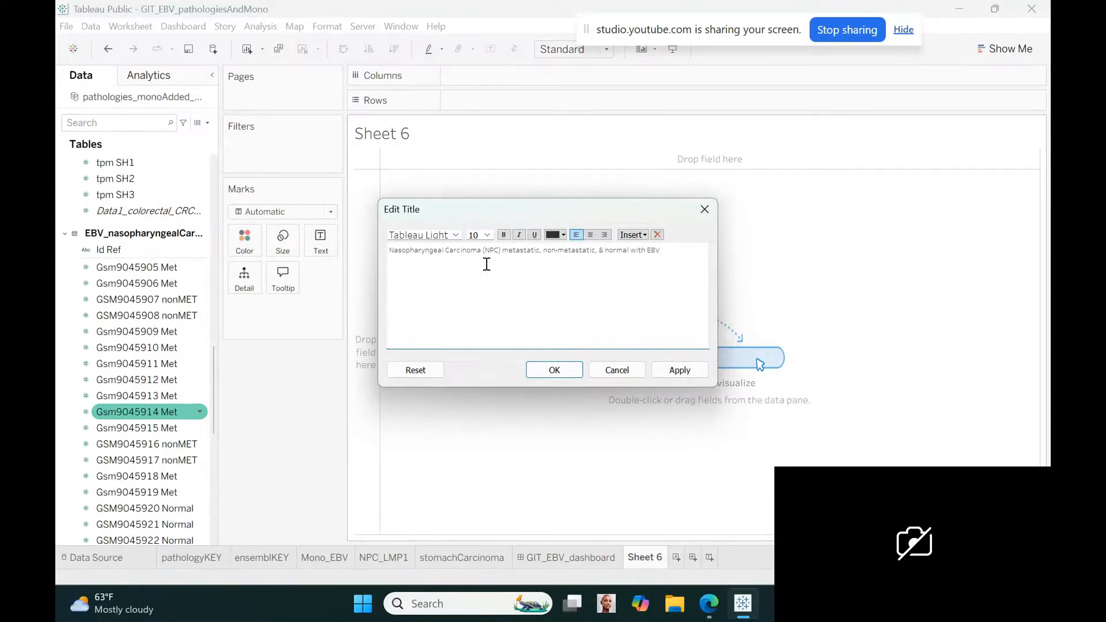
Add a second title line at font size 8 reading "10 non-metastatic, 14 metastatic, and 3 normal samples", and apply the title
key(Return)
click(487, 235)
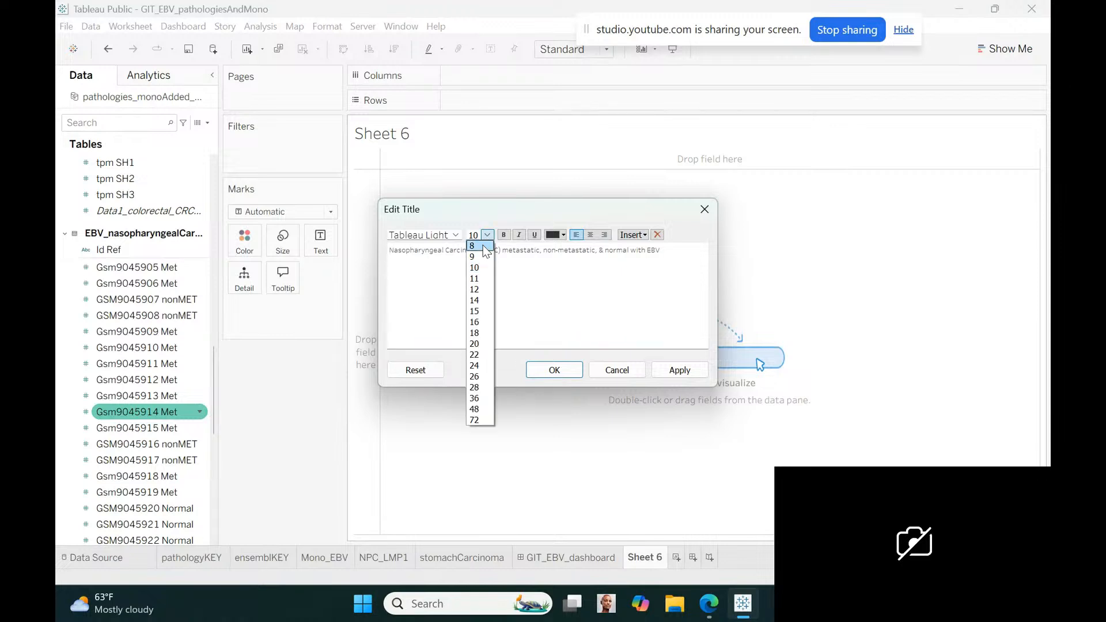
click(482, 244)
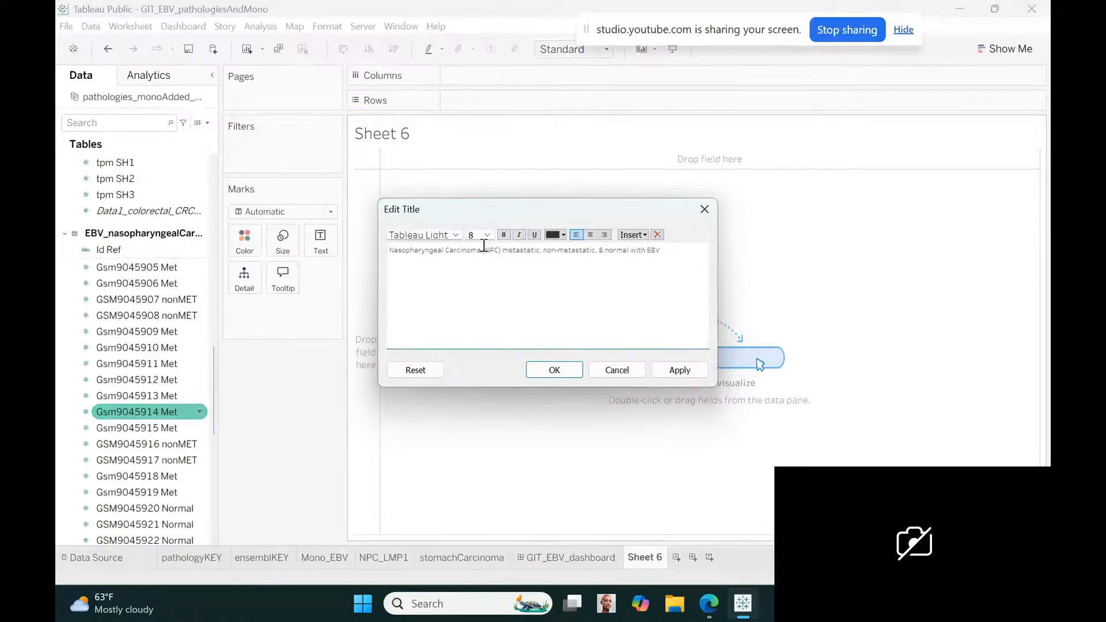
text(10 non-metastatic, 14 metastatic, and 3 normal samples)
click(555, 369)
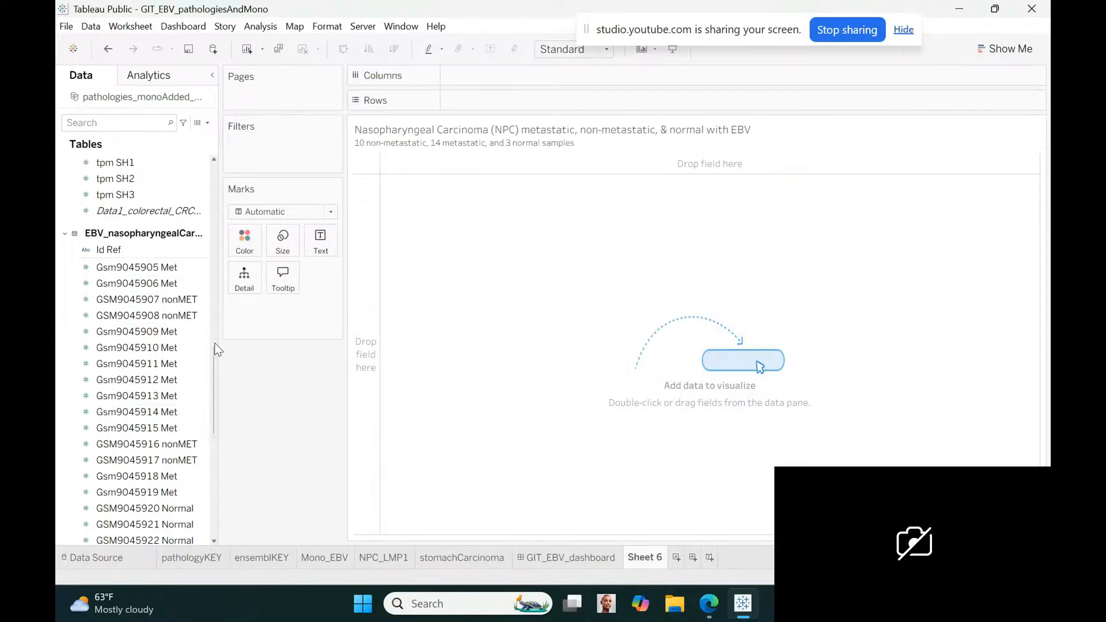
Recheck the sample fields and change the number of normal samples in the title's second line to 4
scroll(215, 349, up, 1)
drag(214, 349, 215, 382)
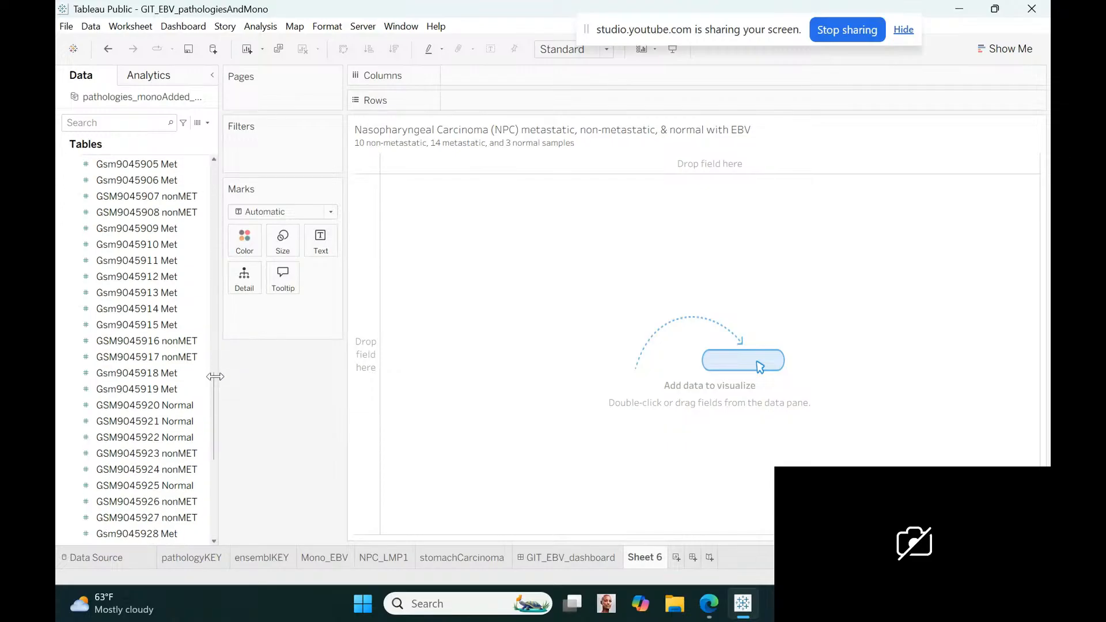
drag(215, 376, 212, 404)
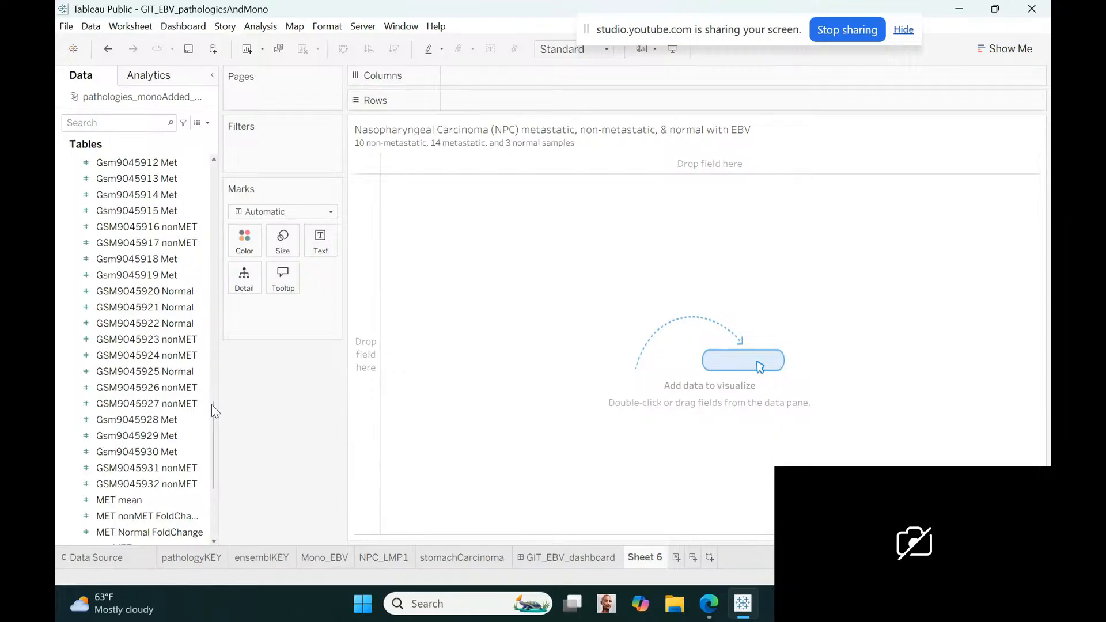
mouse_move(212, 404)
mouse_down()
mouse_move(209, 365)
mouse_move(205, 397)
mouse_up()
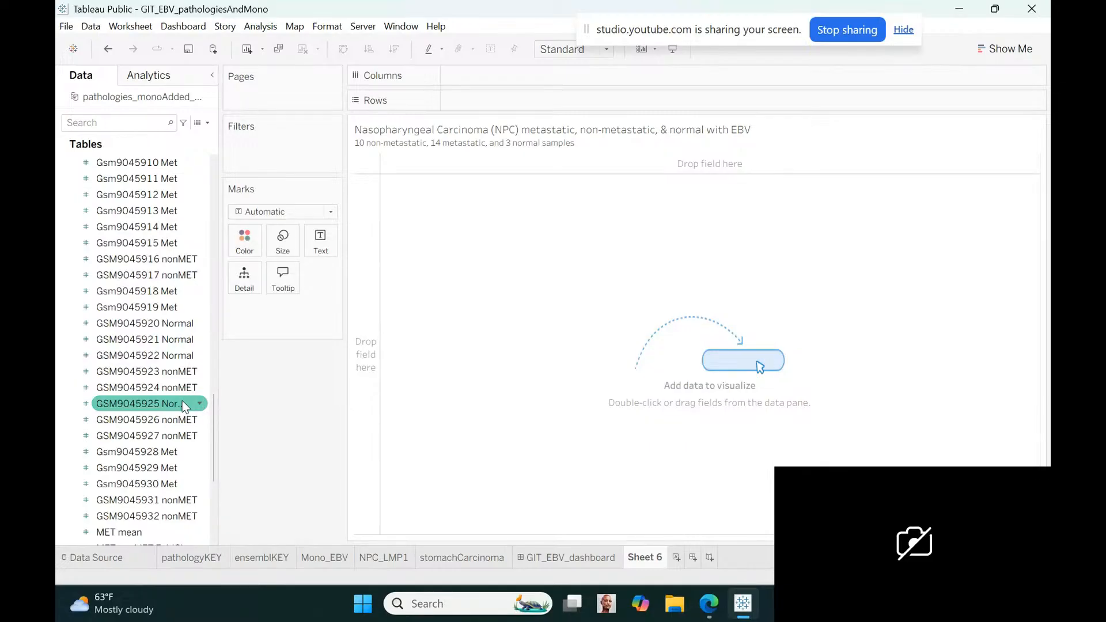
double_click(582, 144)
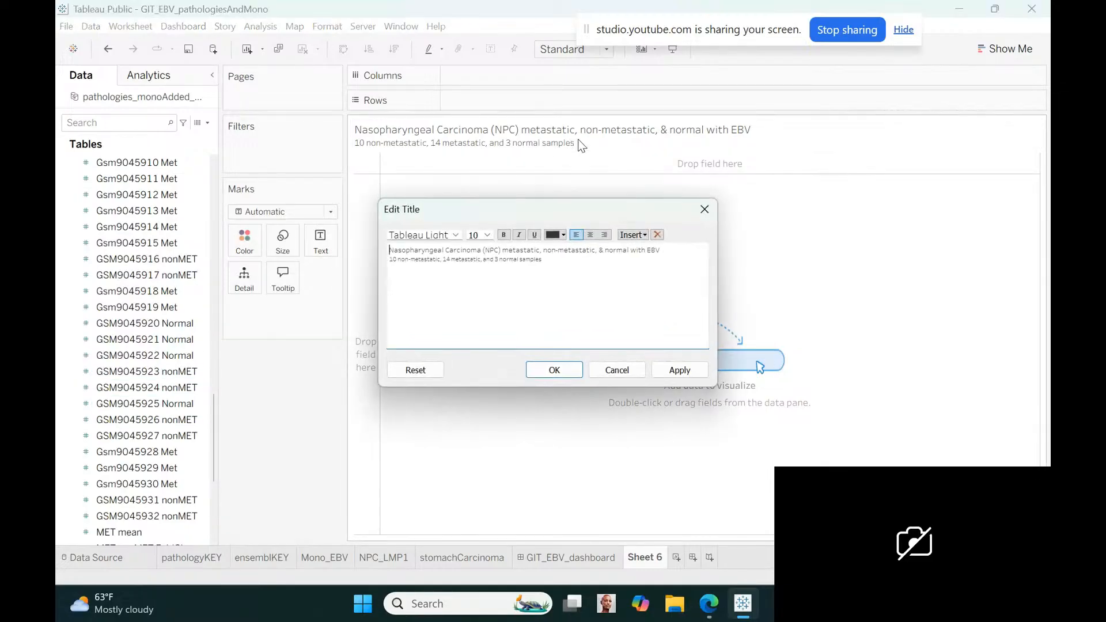
click(499, 259)
key(BackSpace)
text(4)
click(553, 374)
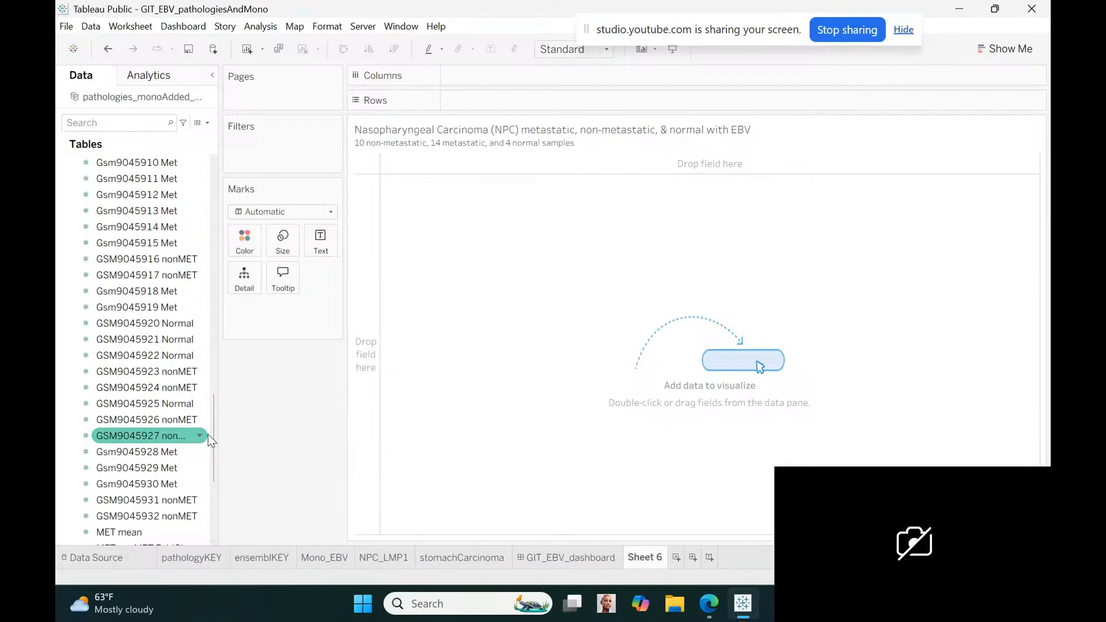
Add Id Ref from the EBV nasopharyngeal carcinoma table to the rows with all members
drag(218, 438, 209, 371)
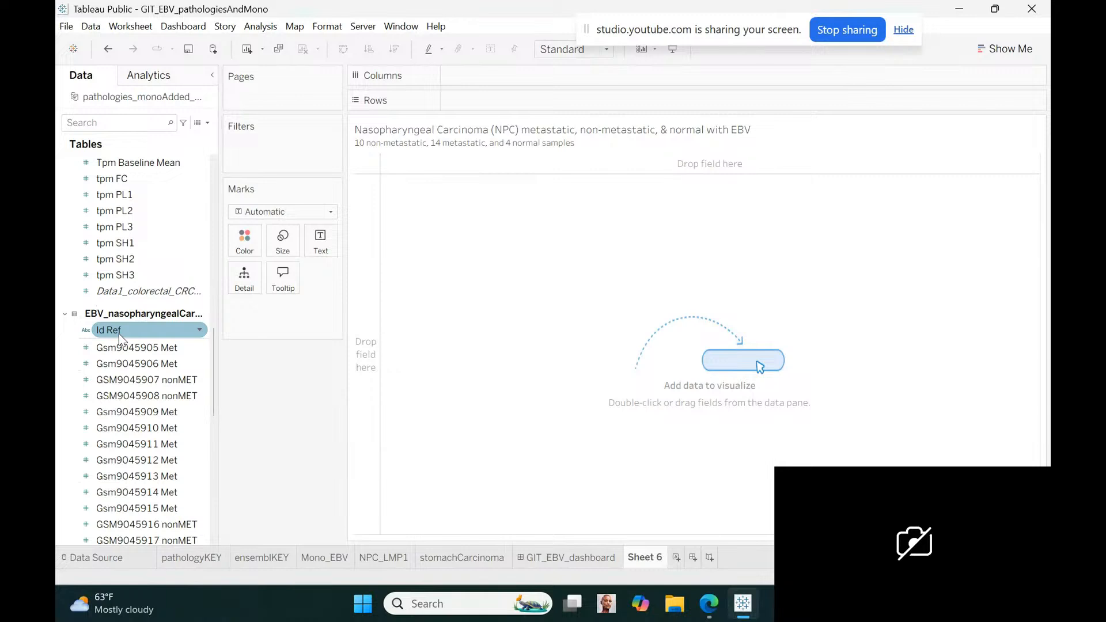
drag(119, 334, 478, 109)
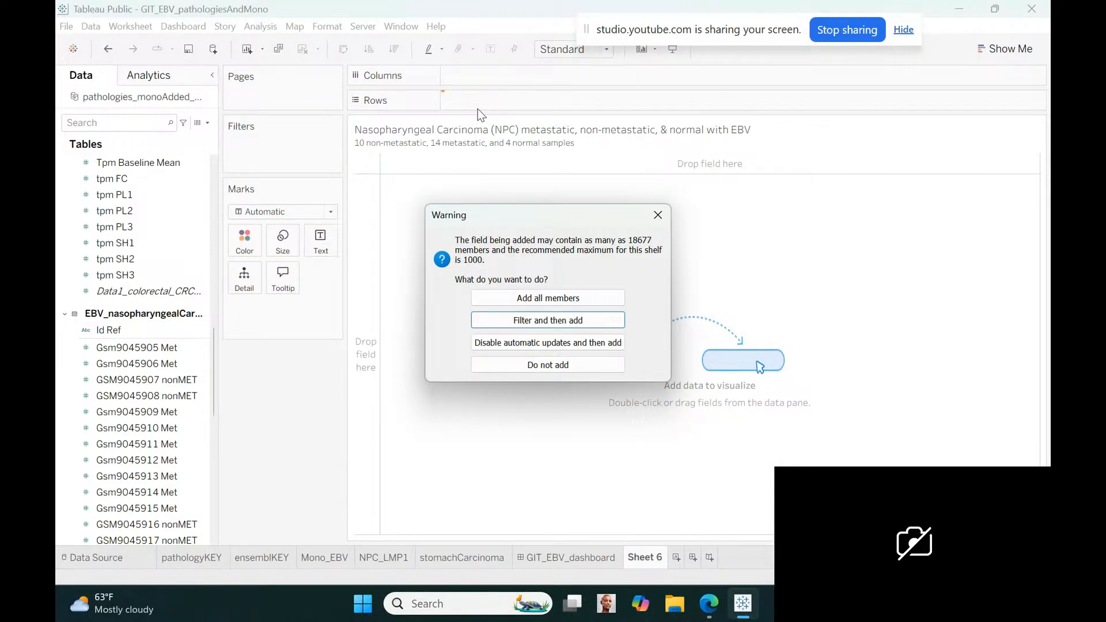
click(507, 298)
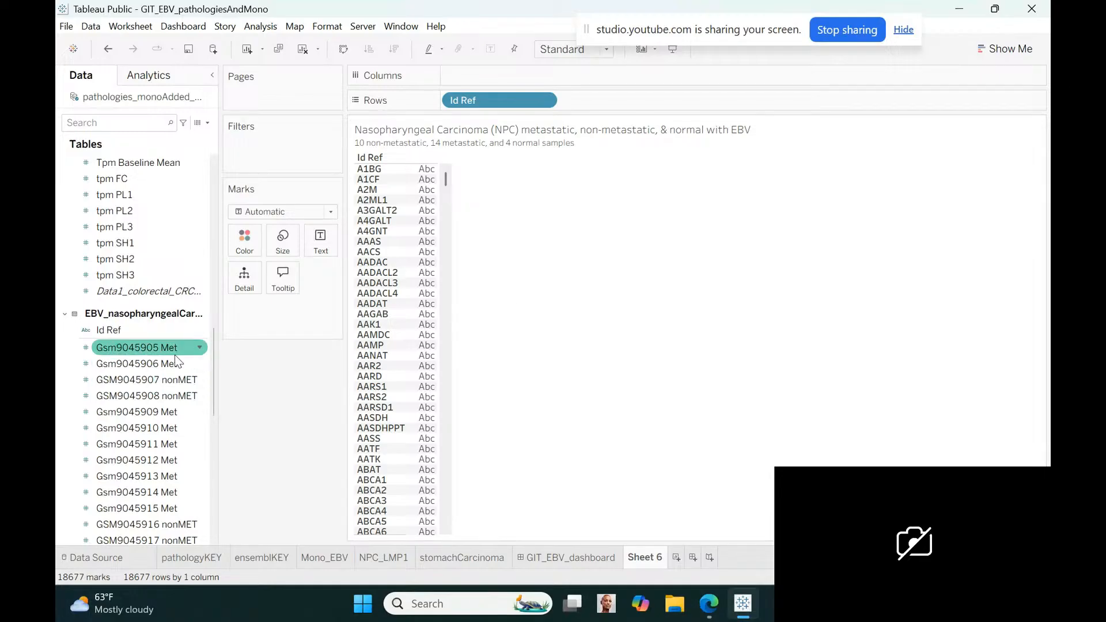
Rename the Id Ref field of the EBV nasopharyngeal carcinoma table to Genes
click(198, 329)
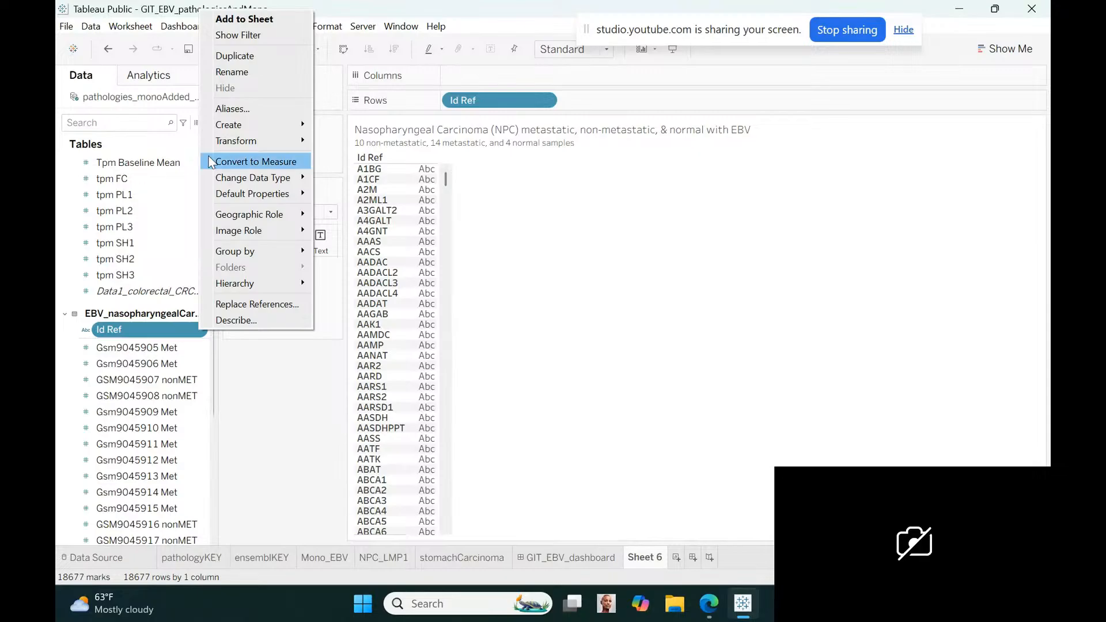
click(237, 71)
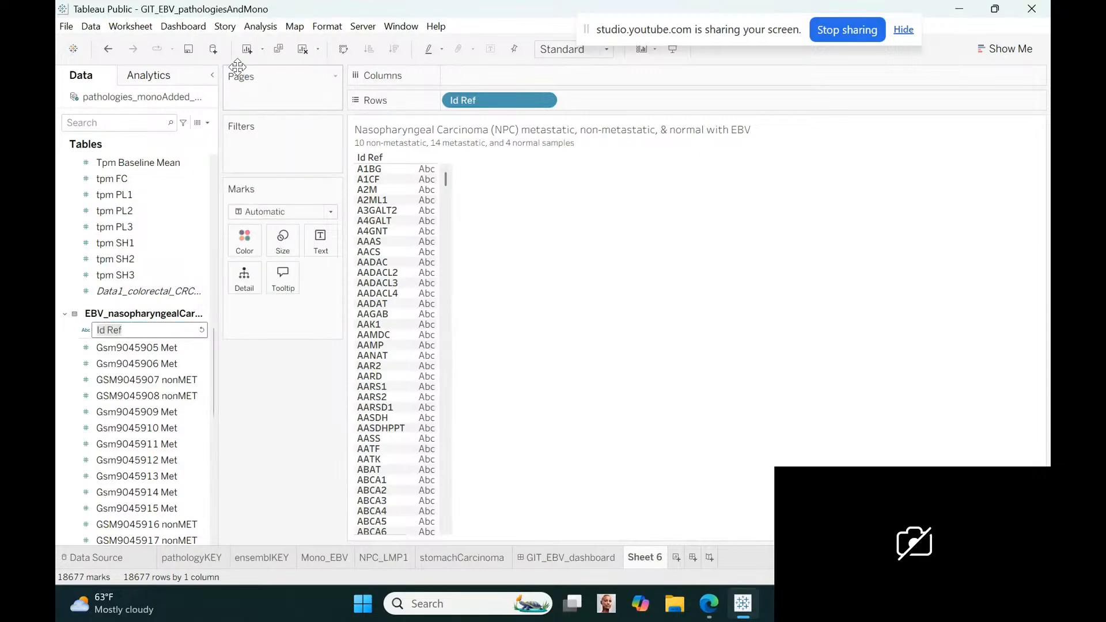
text(Genes)
key(Return)
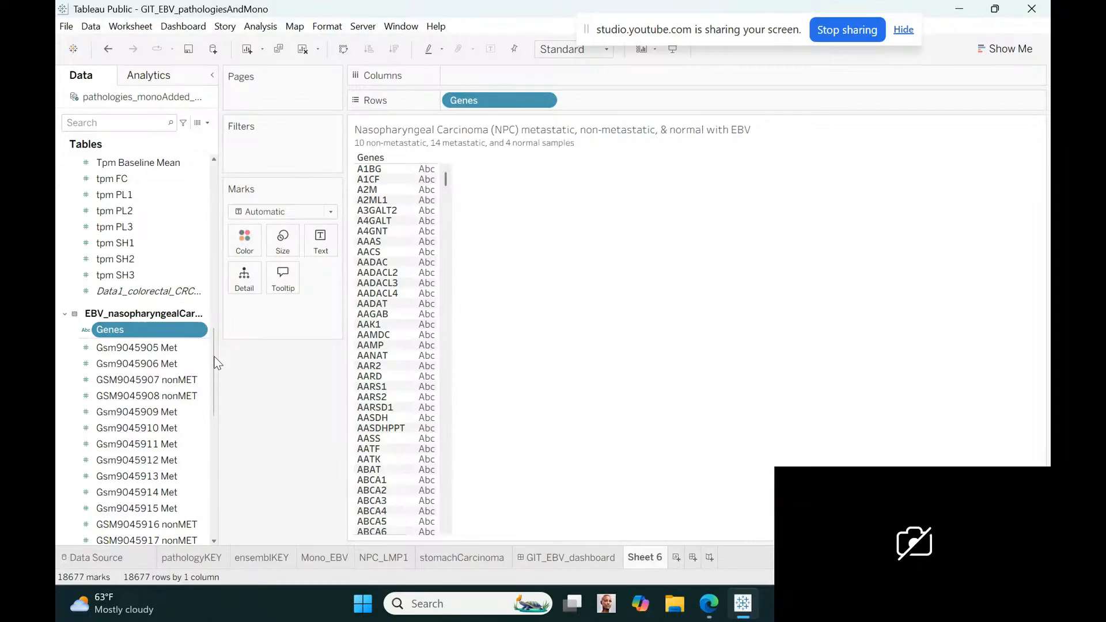
Add MET Normal FoldChange to the rows after Genes and make it discrete
drag(213, 356, 212, 468)
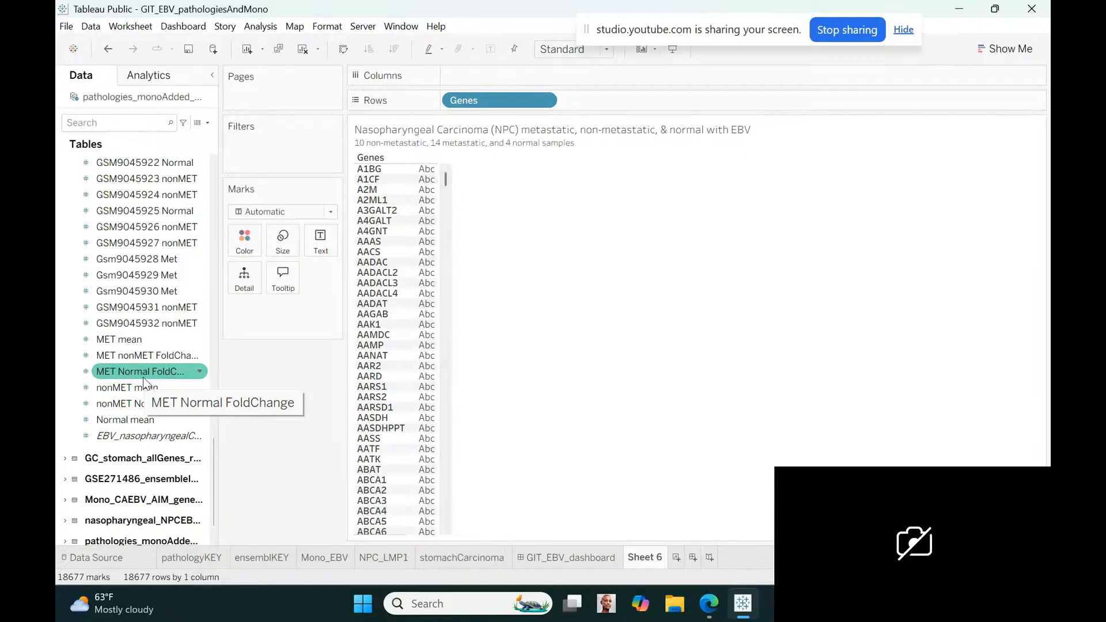
drag(144, 382, 611, 116)
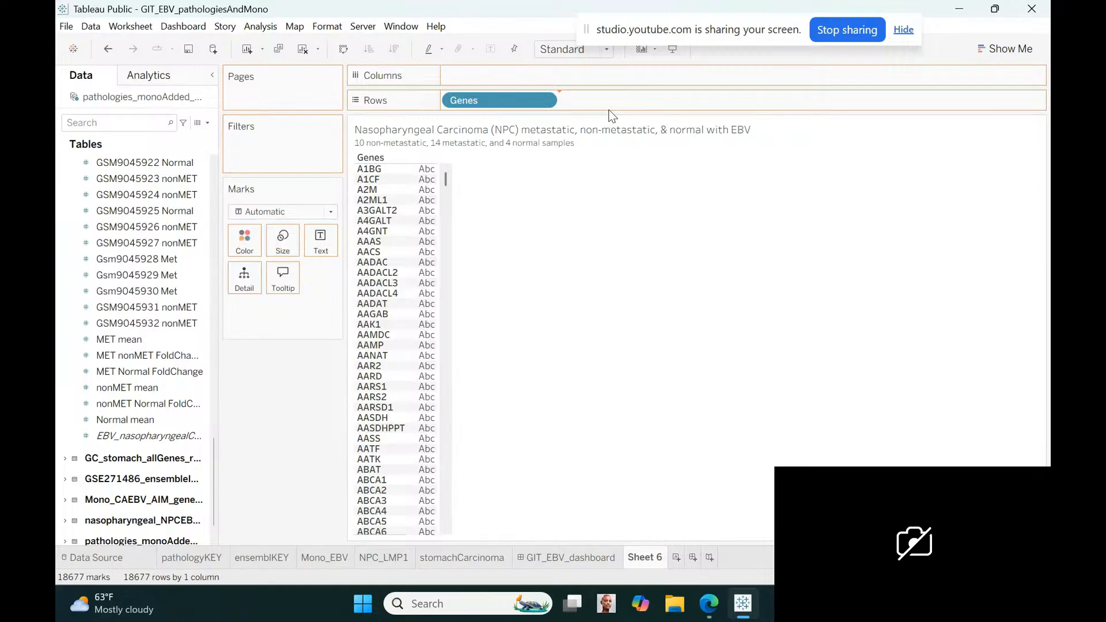
drag(611, 115, 612, 114)
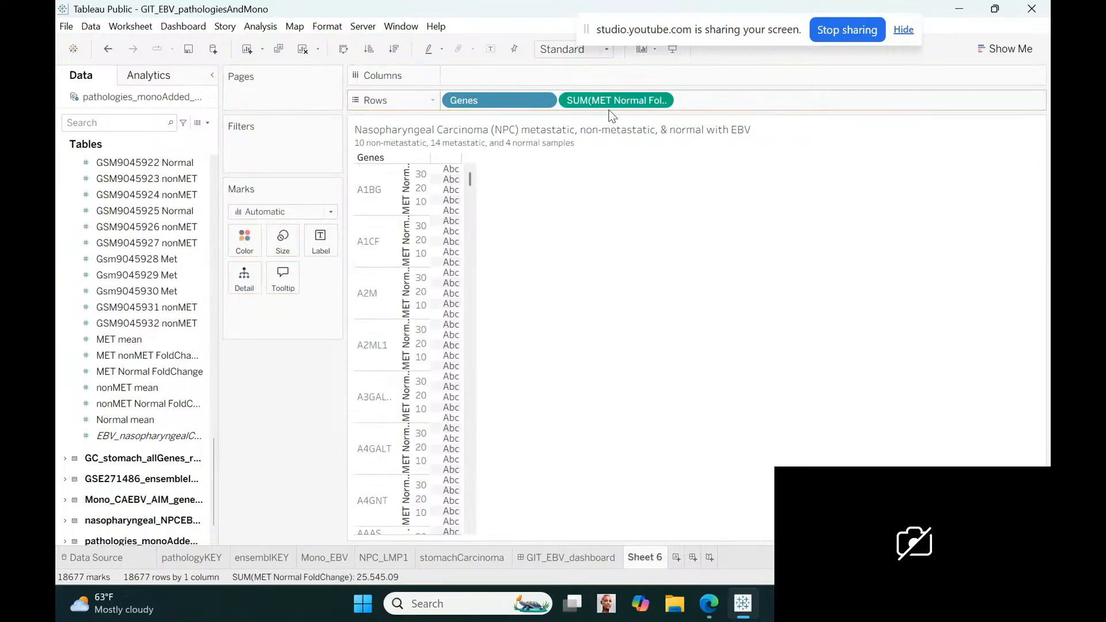
click(661, 100)
click(600, 304)
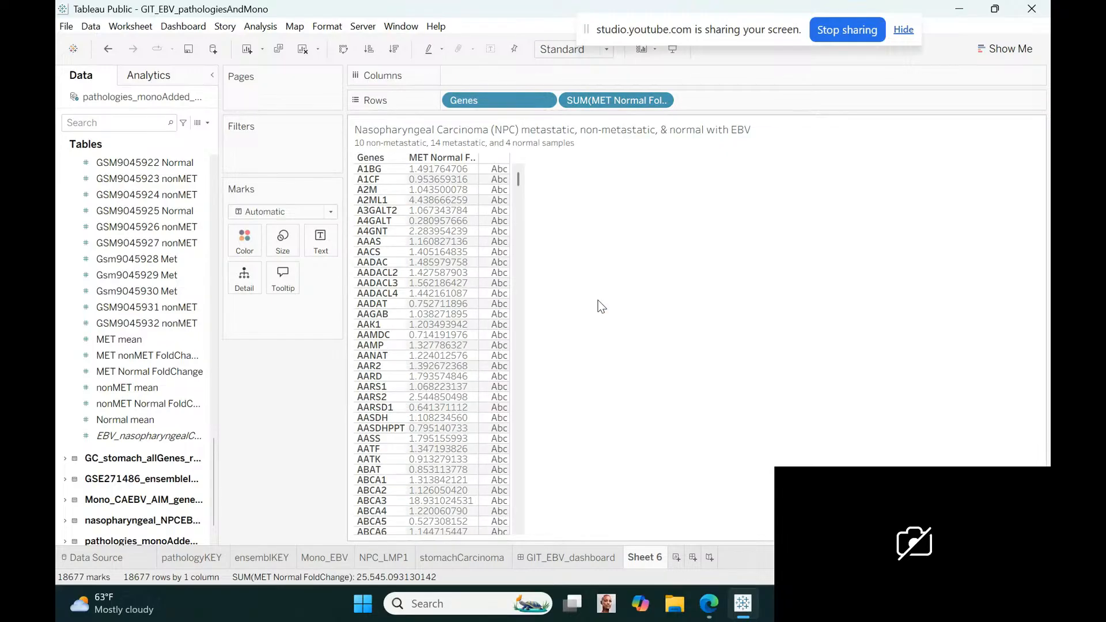
Rename the MET Normal FoldChange field to Foldchange_metastatic_normal
click(162, 340)
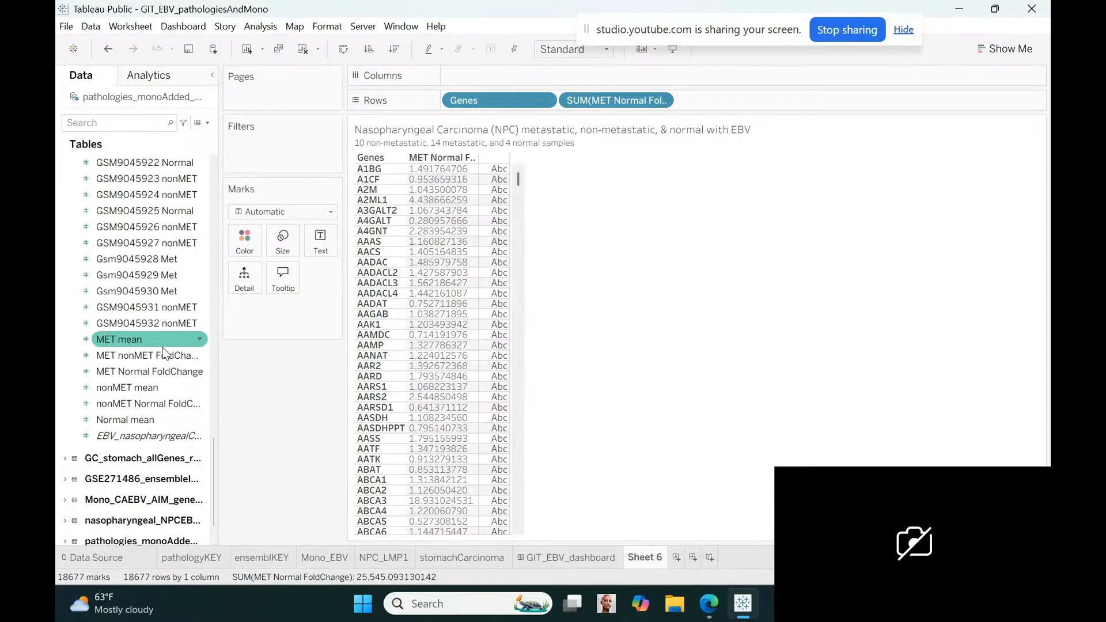
click(191, 355)
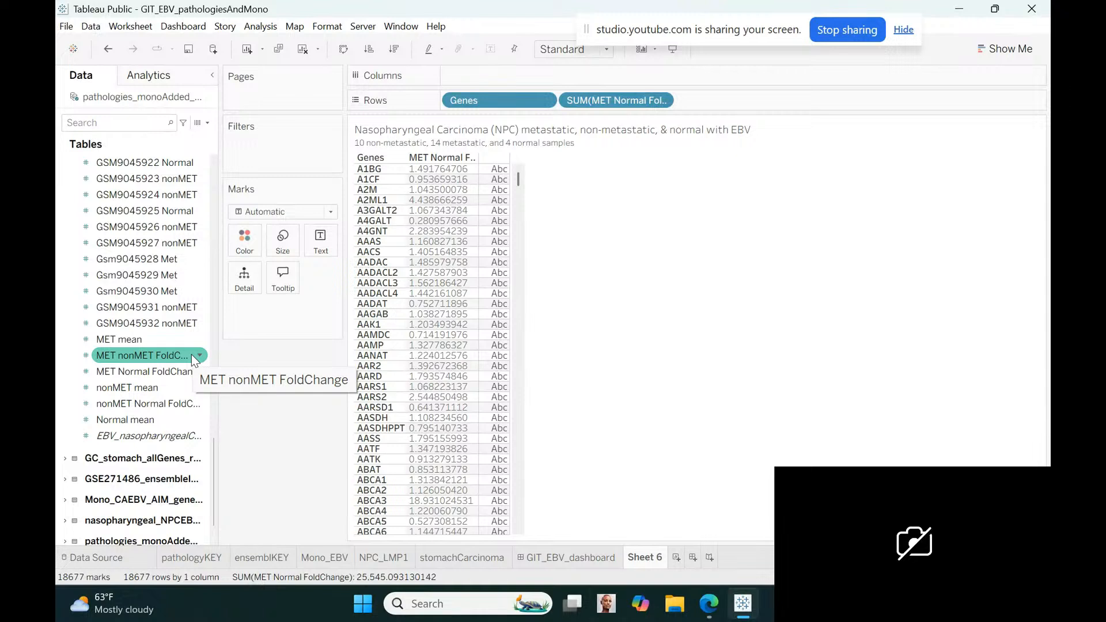
click(199, 371)
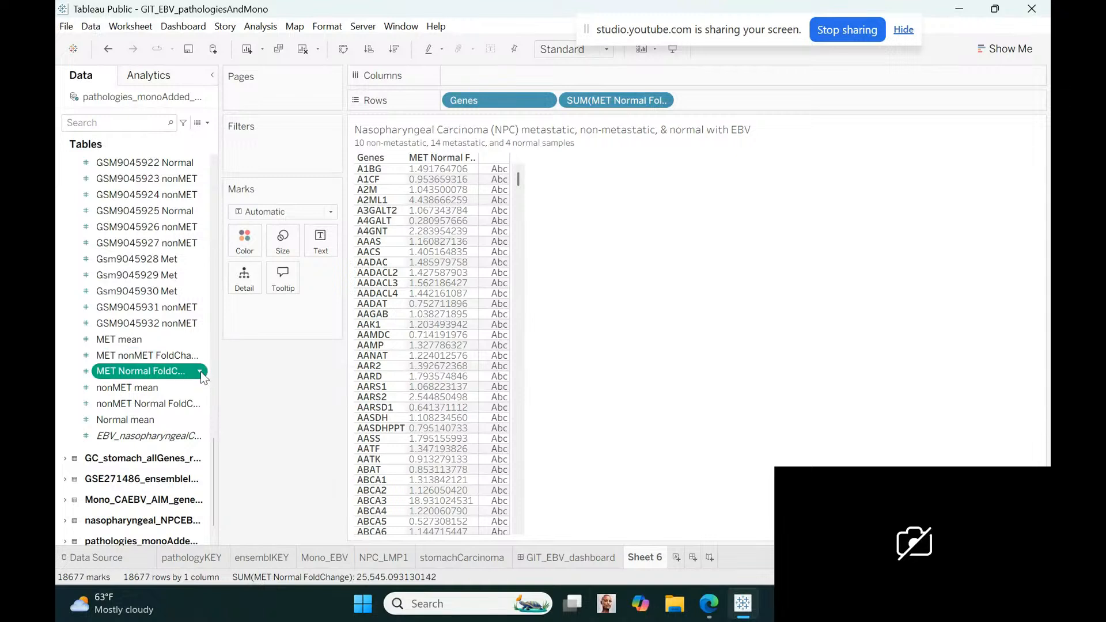
click(202, 373)
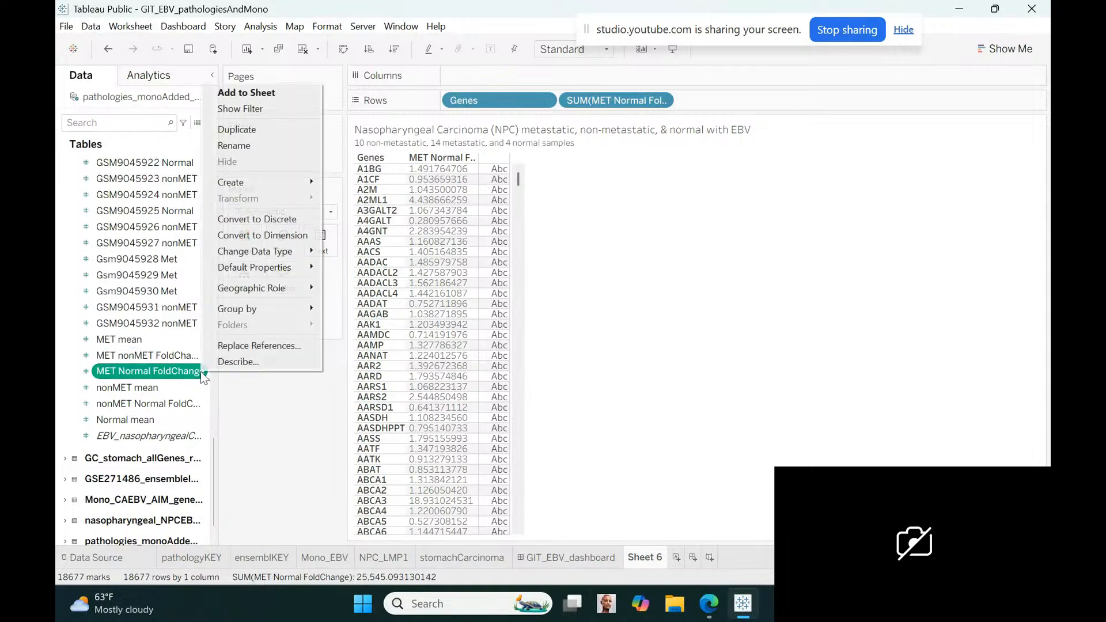
click(241, 145)
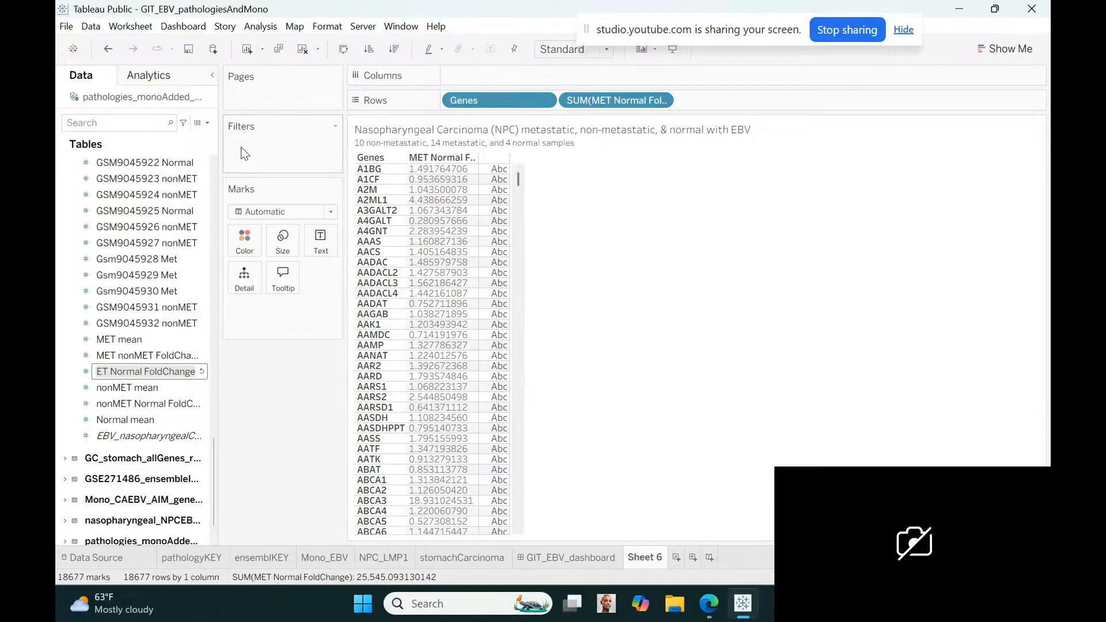
text(Foldchange_)
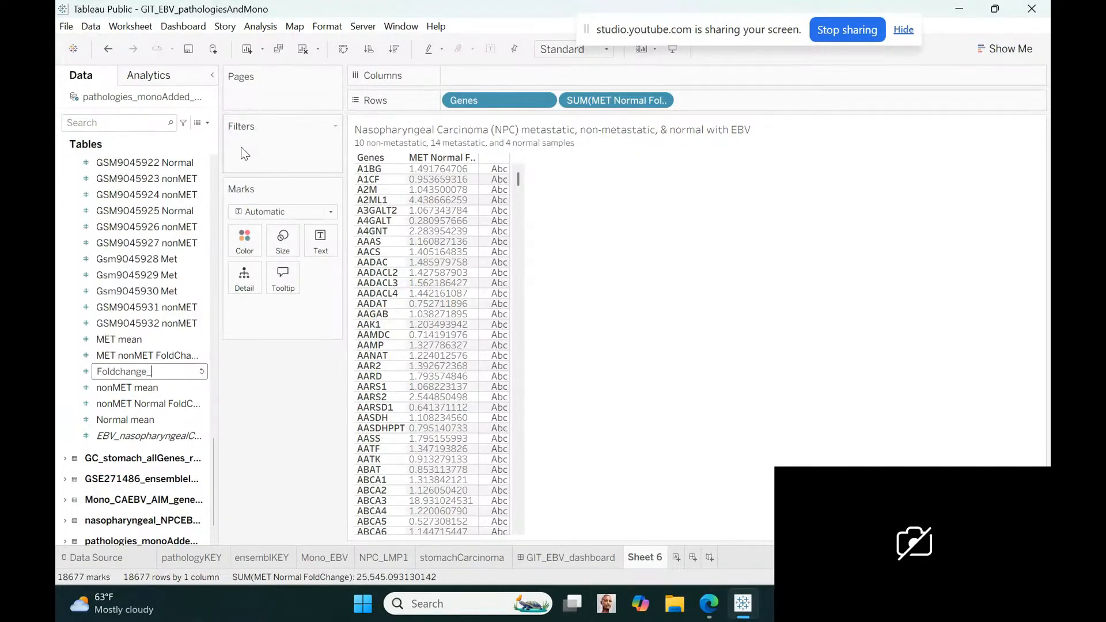
text(metastatic_normal)
key(Return)
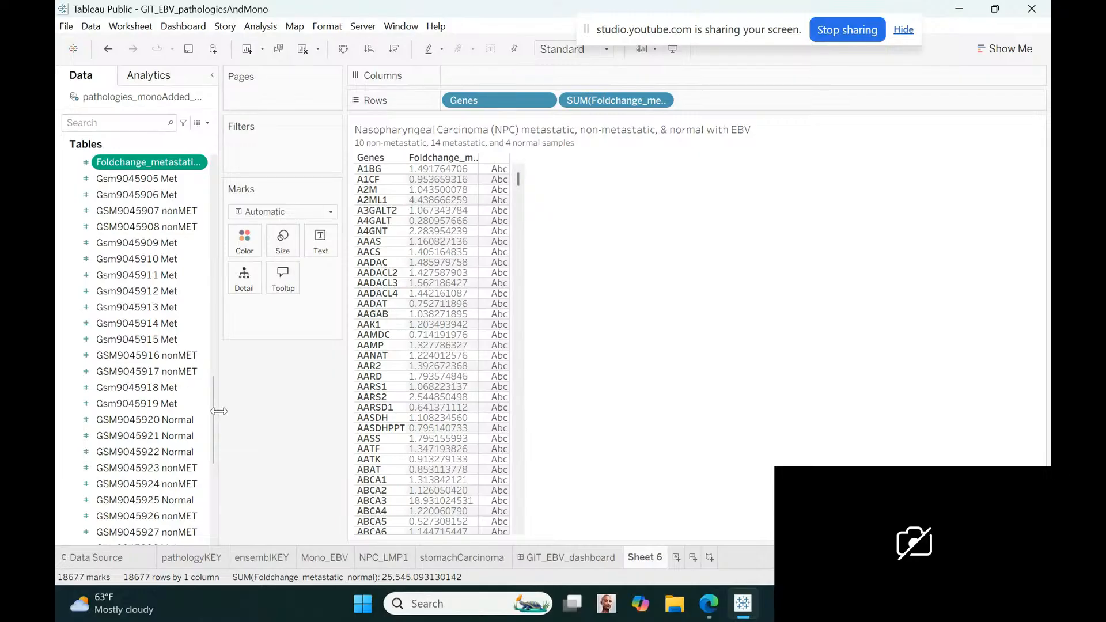
Rename the MET nonMET FoldChange field to Foldchange_Metastatic_NonMetastatic
drag(212, 409, 213, 462)
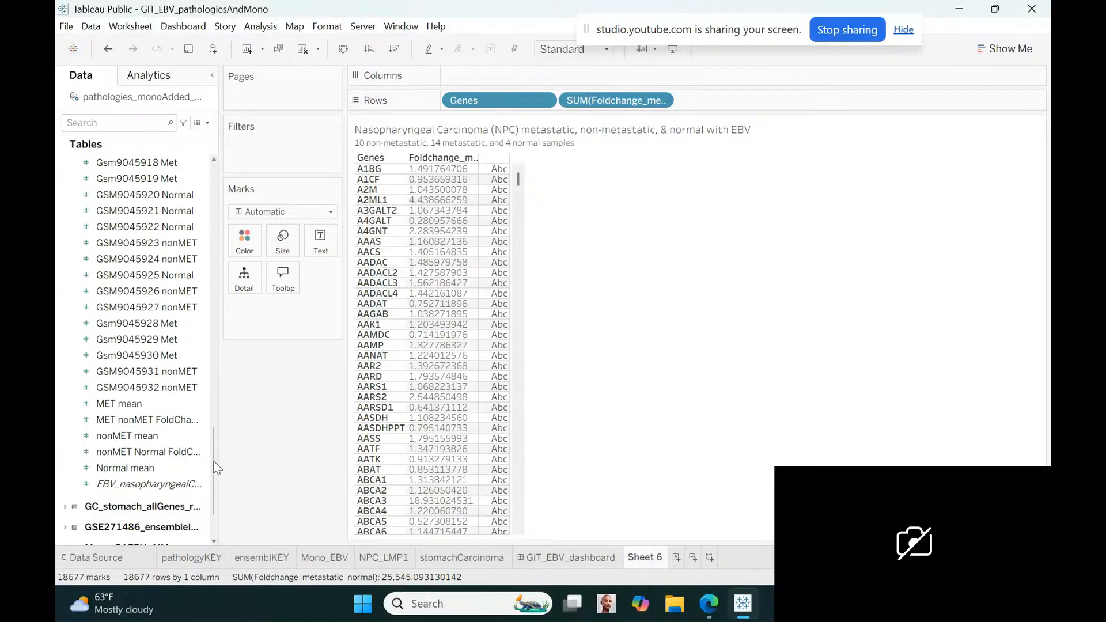
click(148, 417)
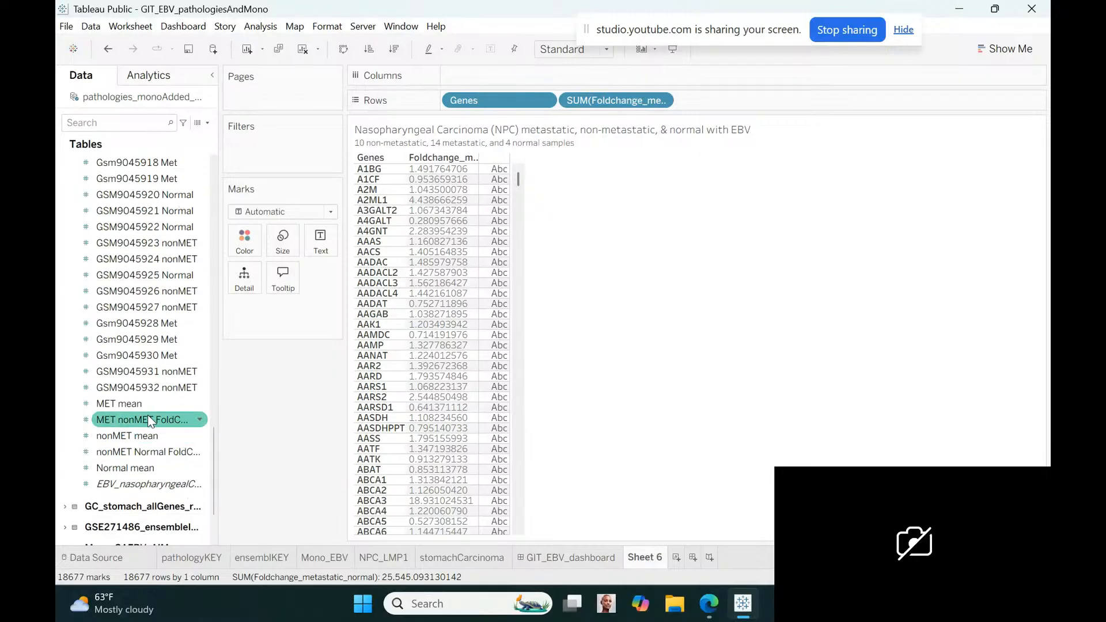
click(199, 420)
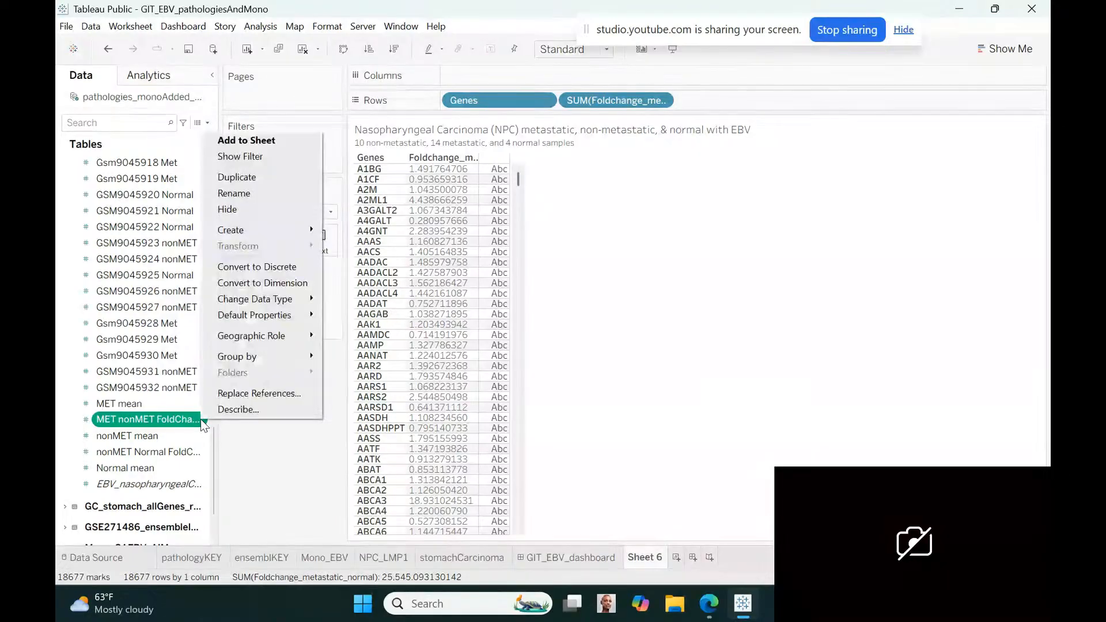
click(229, 195)
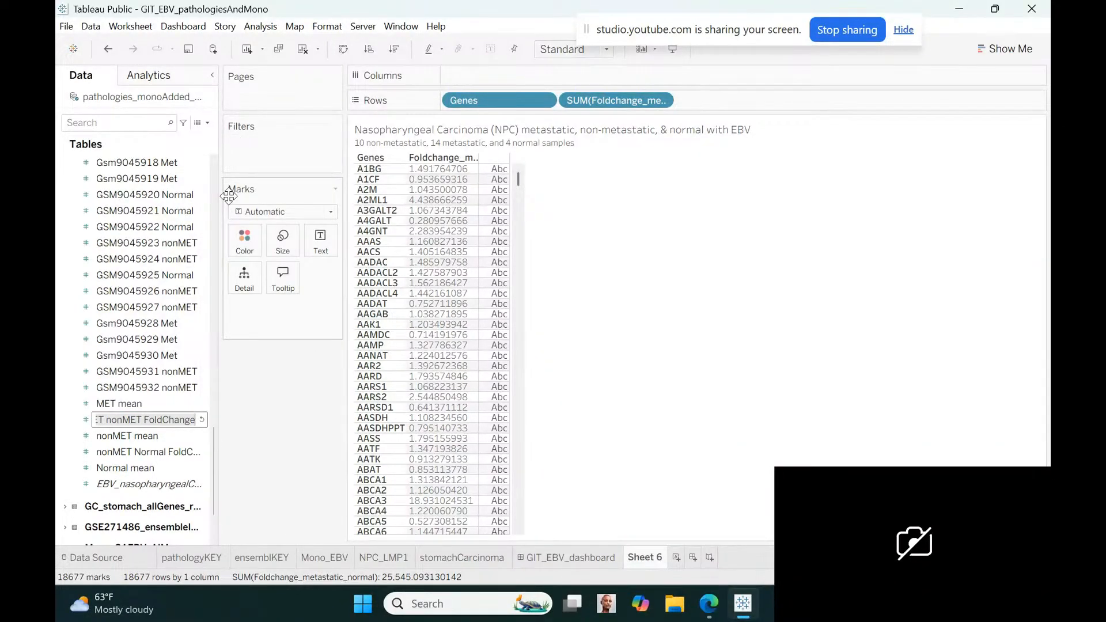
text(folc)
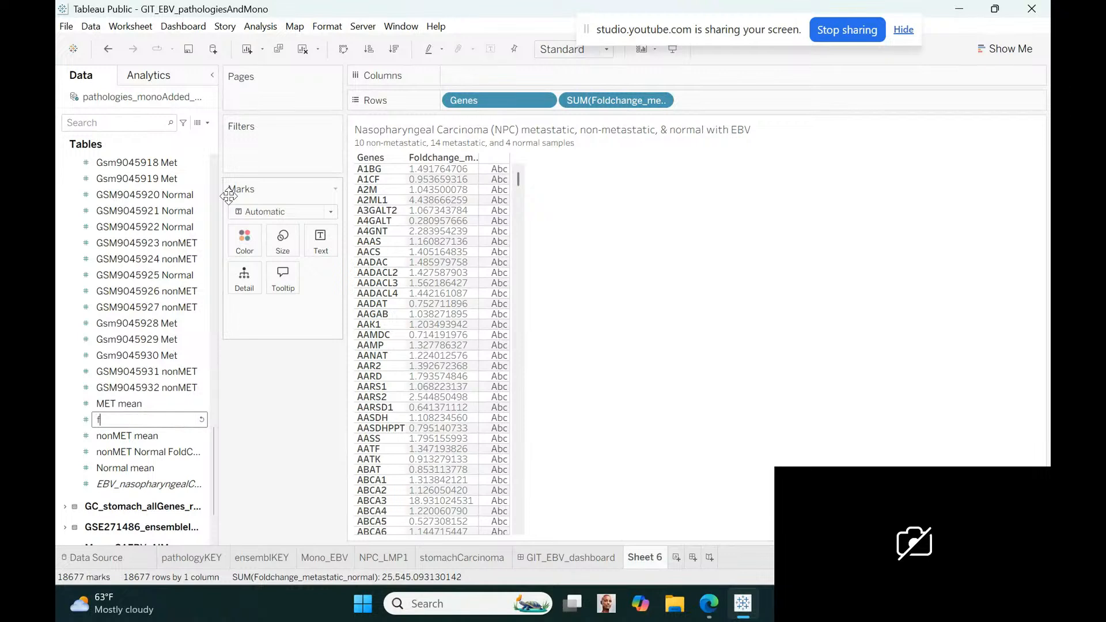
key(BackSpace)
key(BackSpace)
key(BackSpace)
key(BackSpace)
text(Fold)
text(change_M)
text(etastatic_)
text(Nonme)
key(BackSpace)
key(BackSpace)
text(Metastatic)
key(Return)
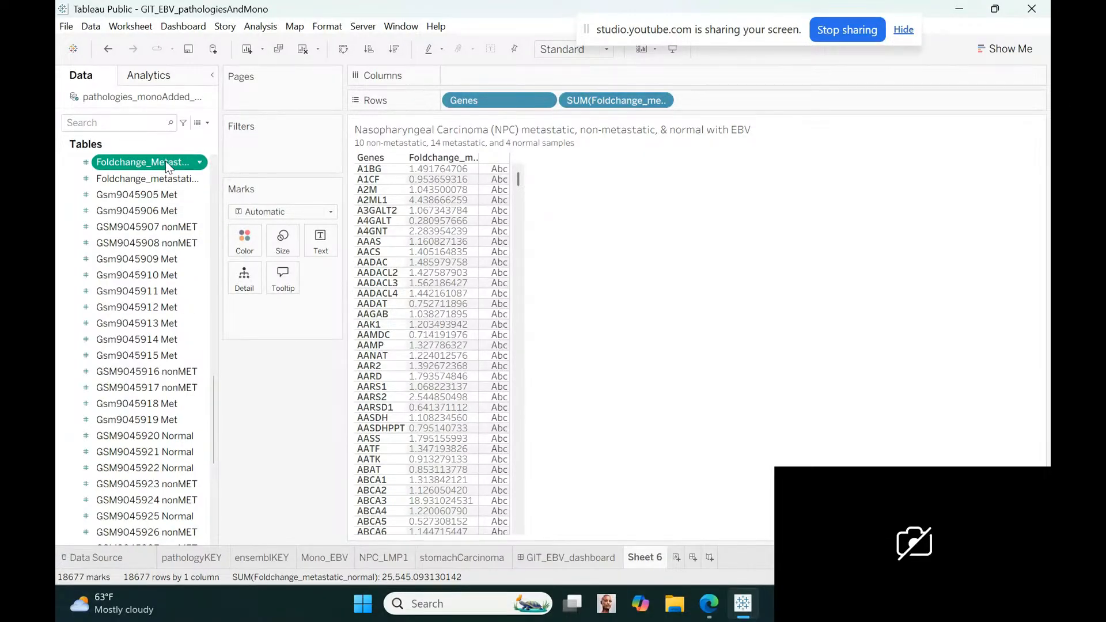
Add Foldchange_Metastatic_NonMetastatic as the last field in the rows and make it discrete
drag(164, 160, 766, 98)
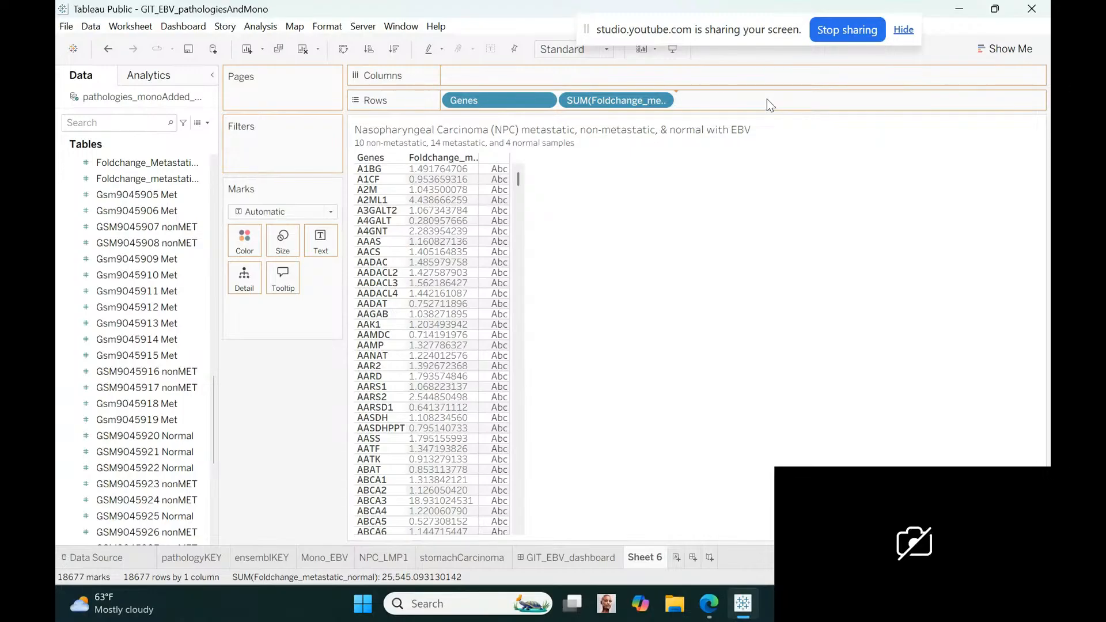
drag(766, 106, 766, 106)
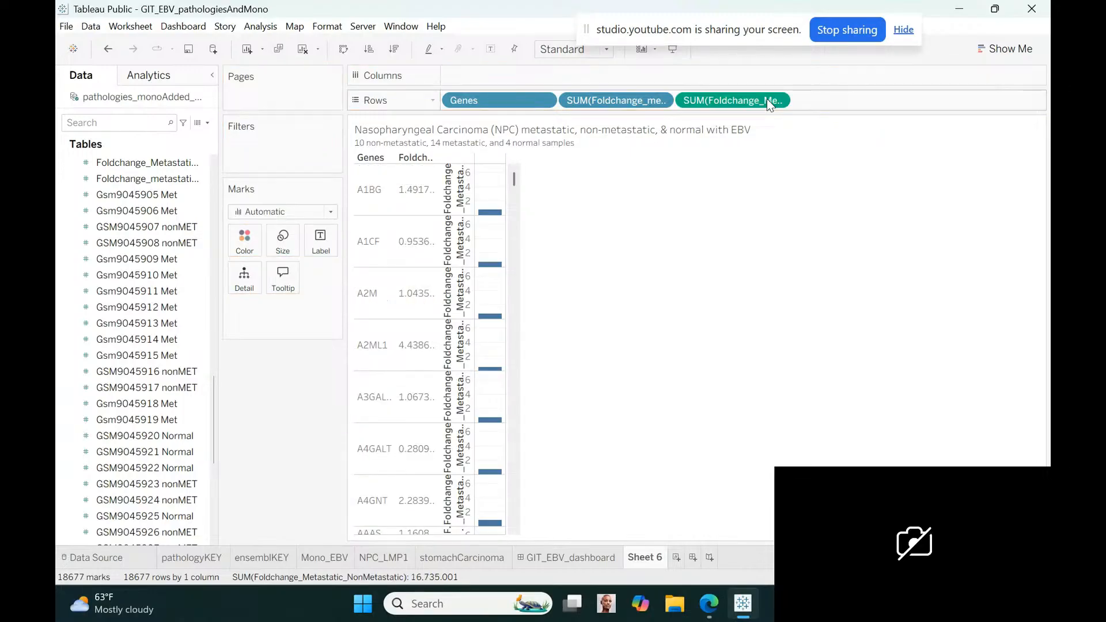
click(777, 101)
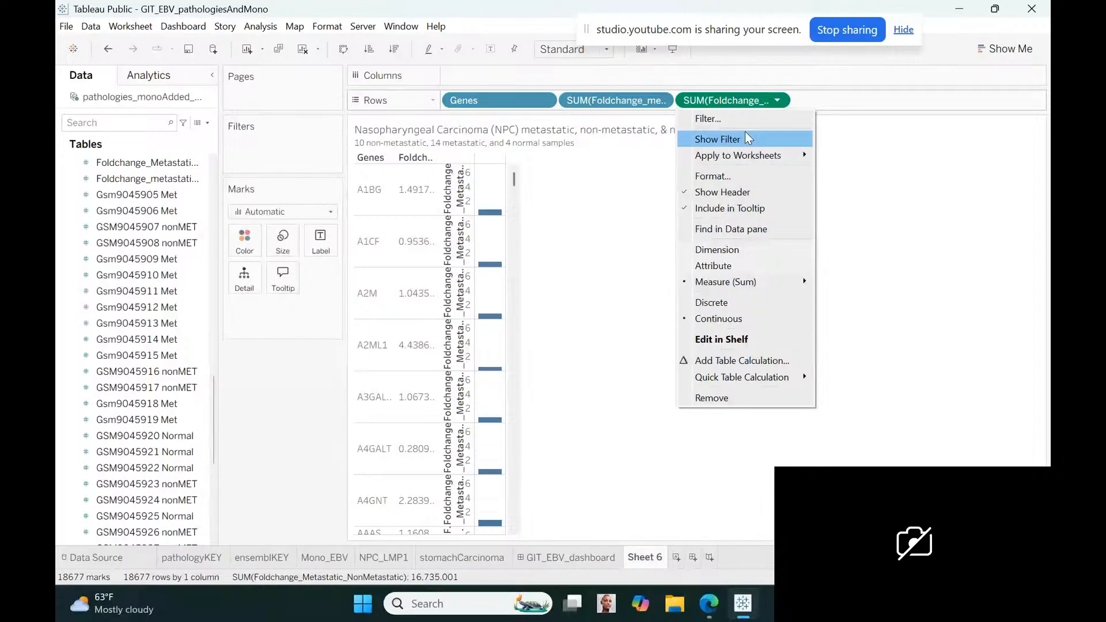
click(695, 302)
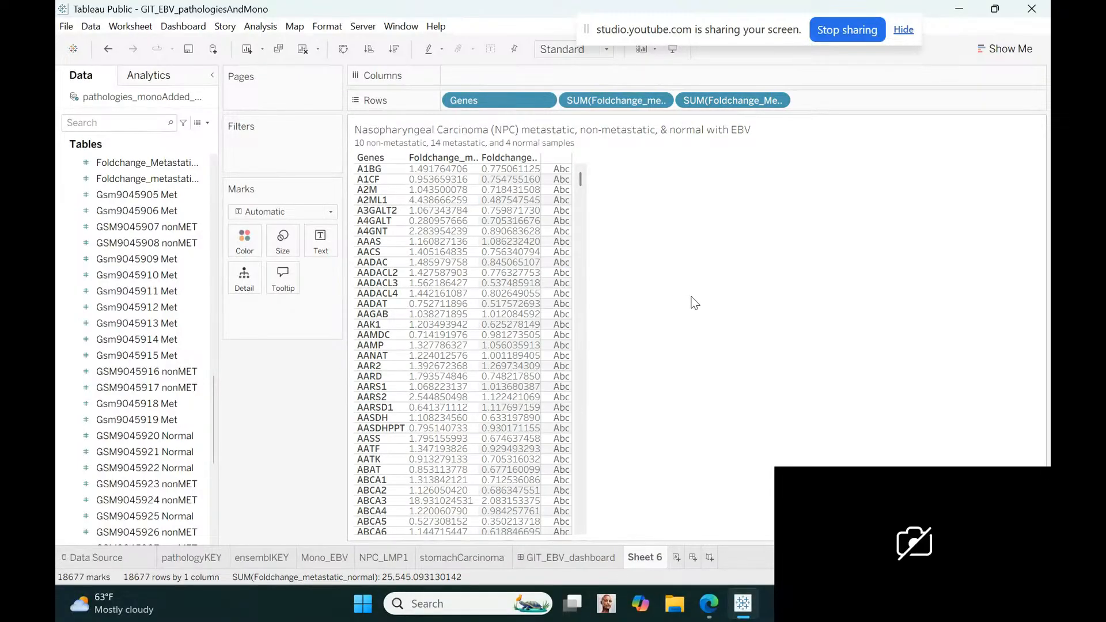
Capitalize the metastatic versus normal fold-change field's name so it reads Foldchange_Metastatic_Normal
click(199, 179)
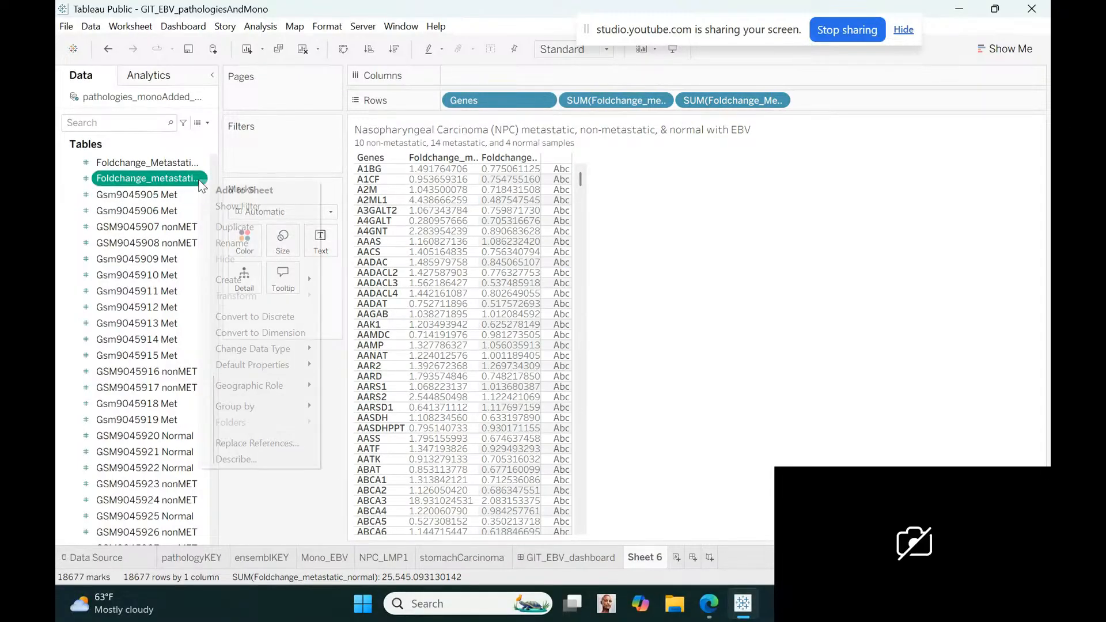
click(231, 242)
click(123, 180)
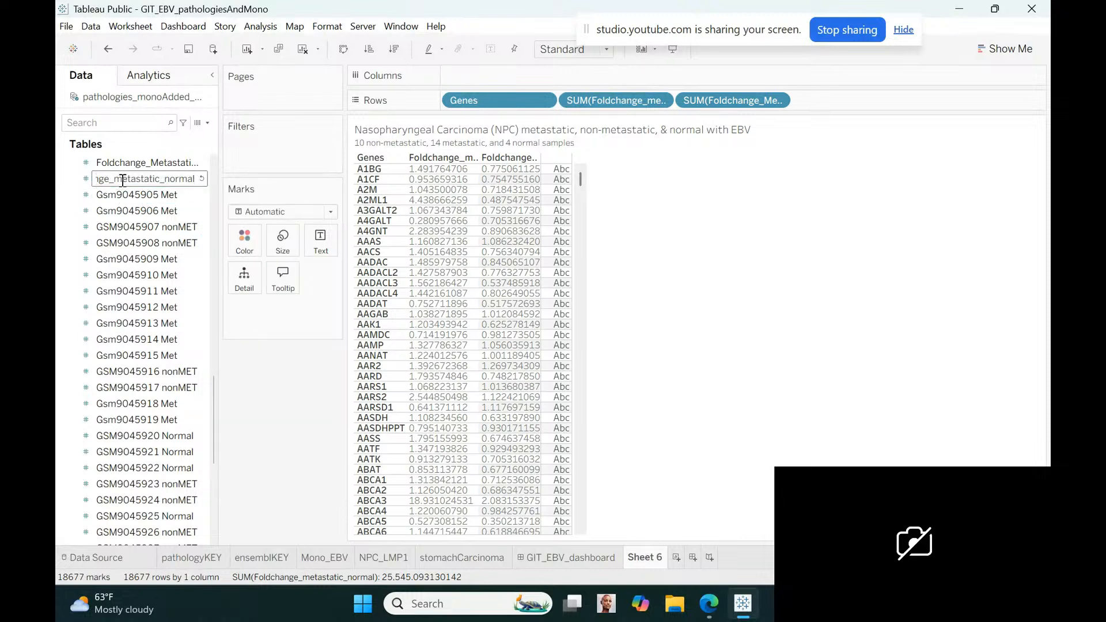
key(BackSpace)
text(M)
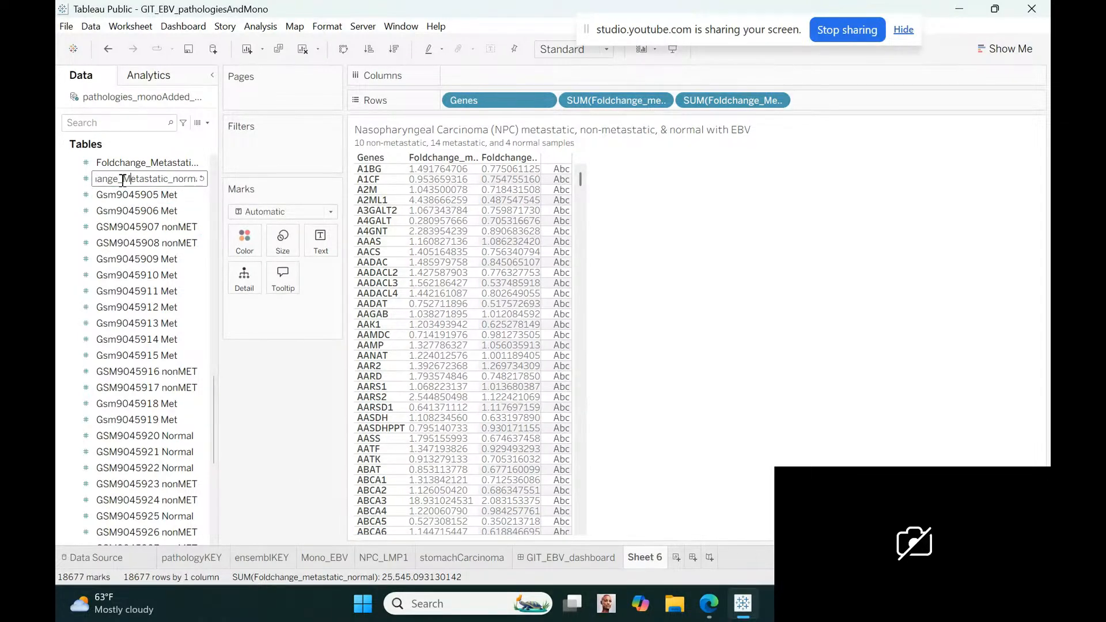
click(180, 179)
key(BackSpace)
text(N)
key(Return)
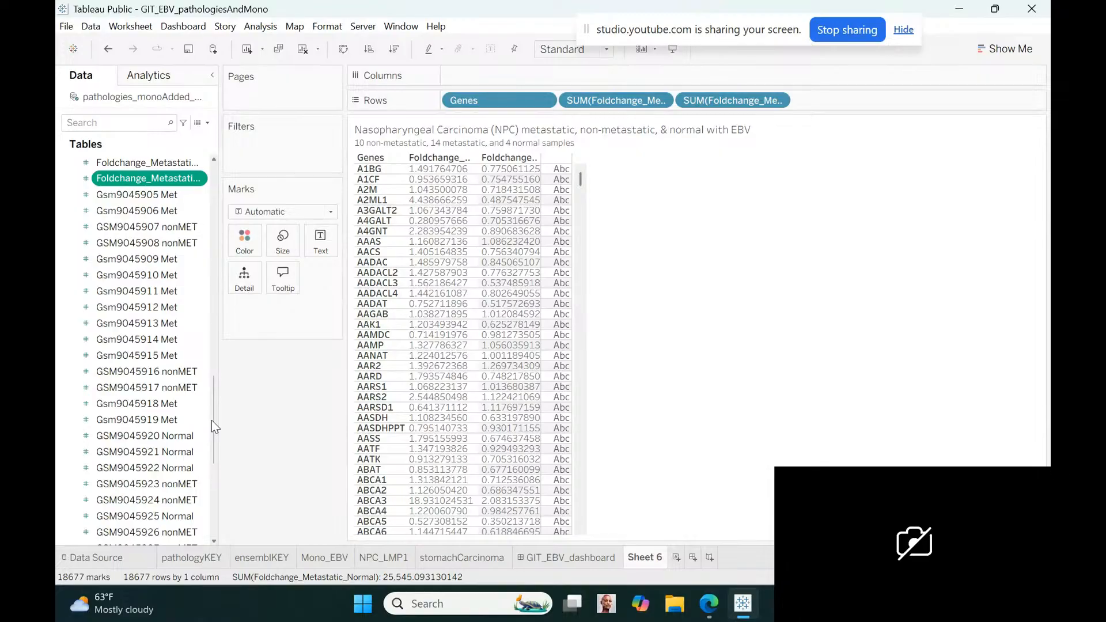
Add MET mean to the rows after the two fold-change fields and make it discrete
drag(216, 427, 215, 474)
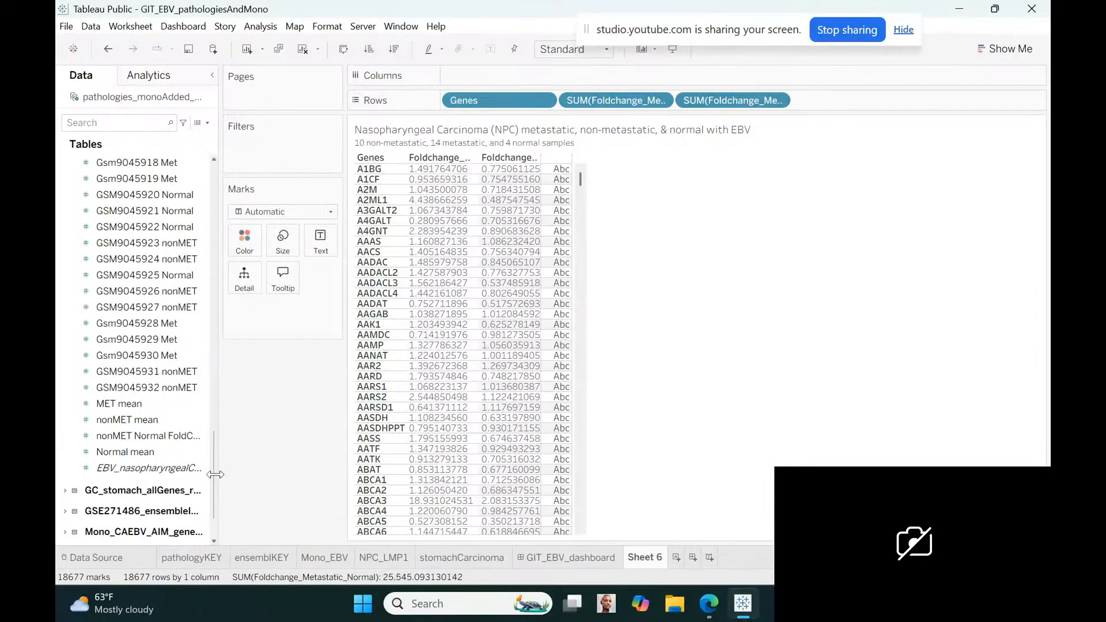
click(136, 454)
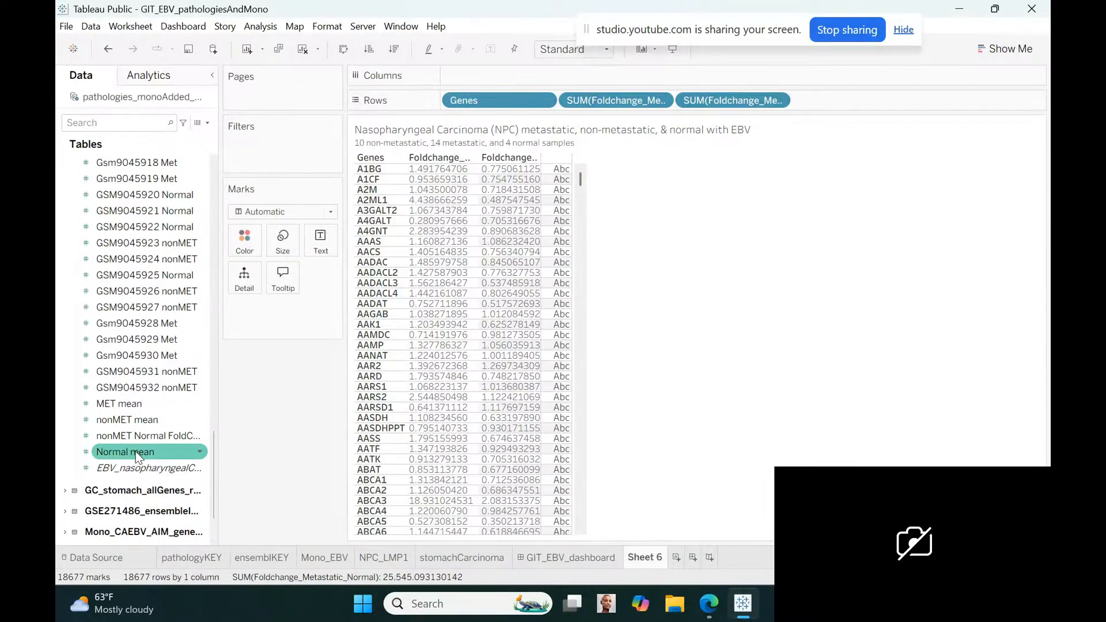
click(128, 403)
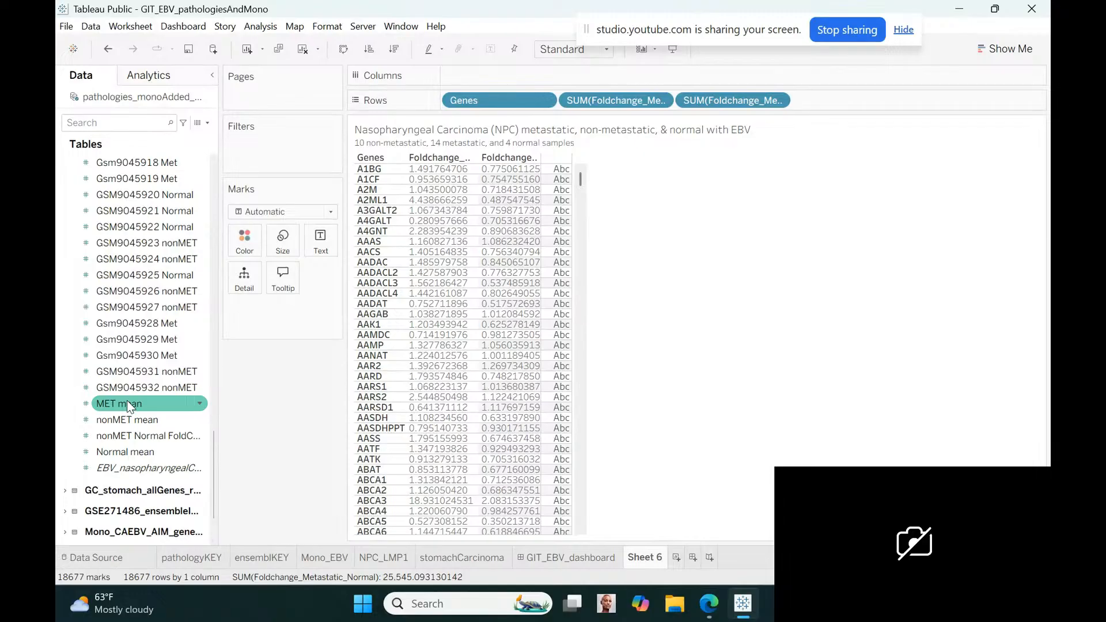
mouse_move(127, 400)
mouse_down()
mouse_move(832, 138)
mouse_move(821, 102)
mouse_up()
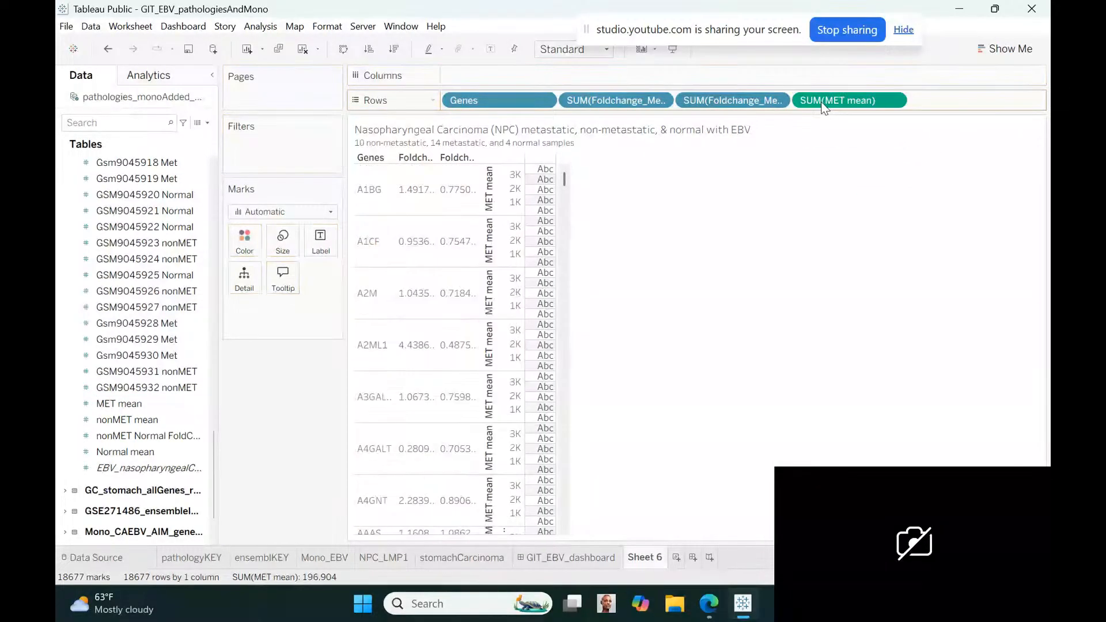
click(893, 102)
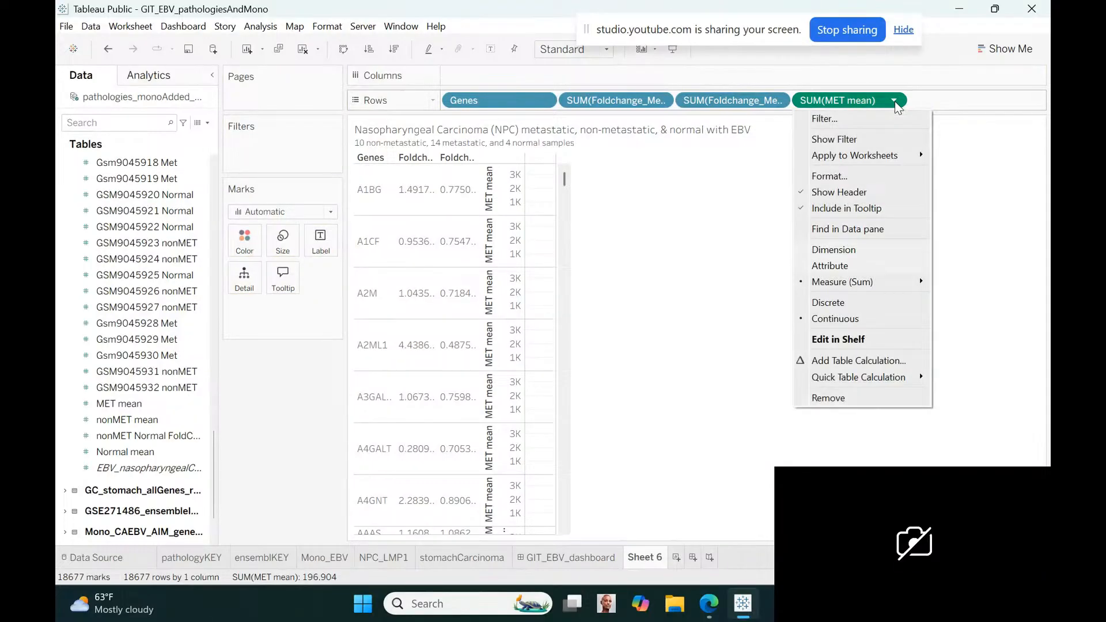
click(829, 302)
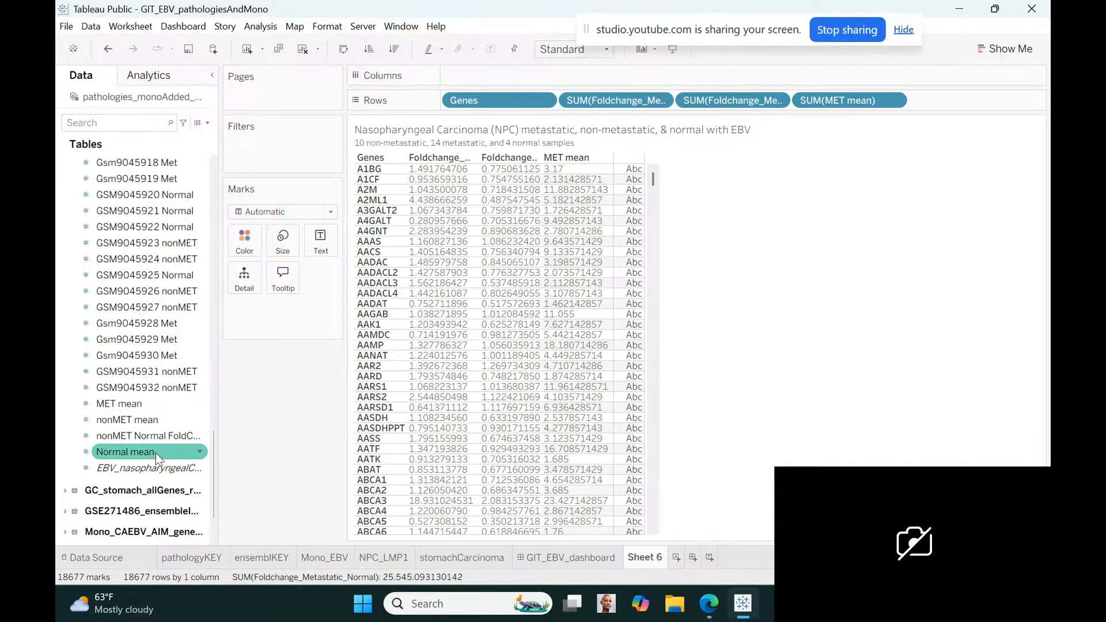
Add nonMET mean to the rows after MET mean and make it discrete
drag(135, 420, 902, 102)
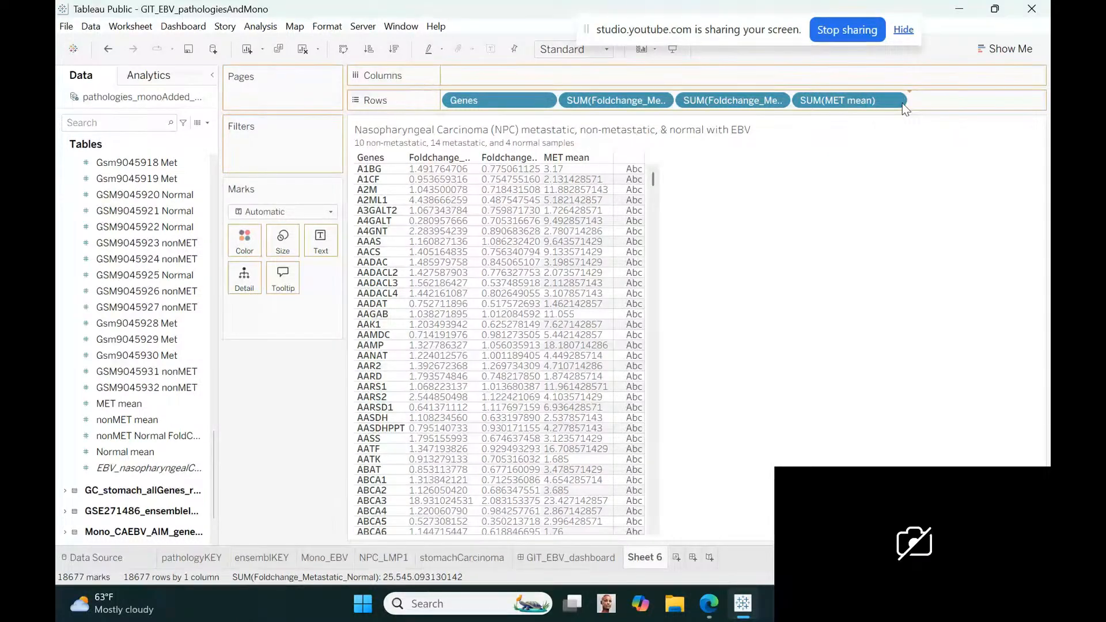
drag(902, 102, 902, 102)
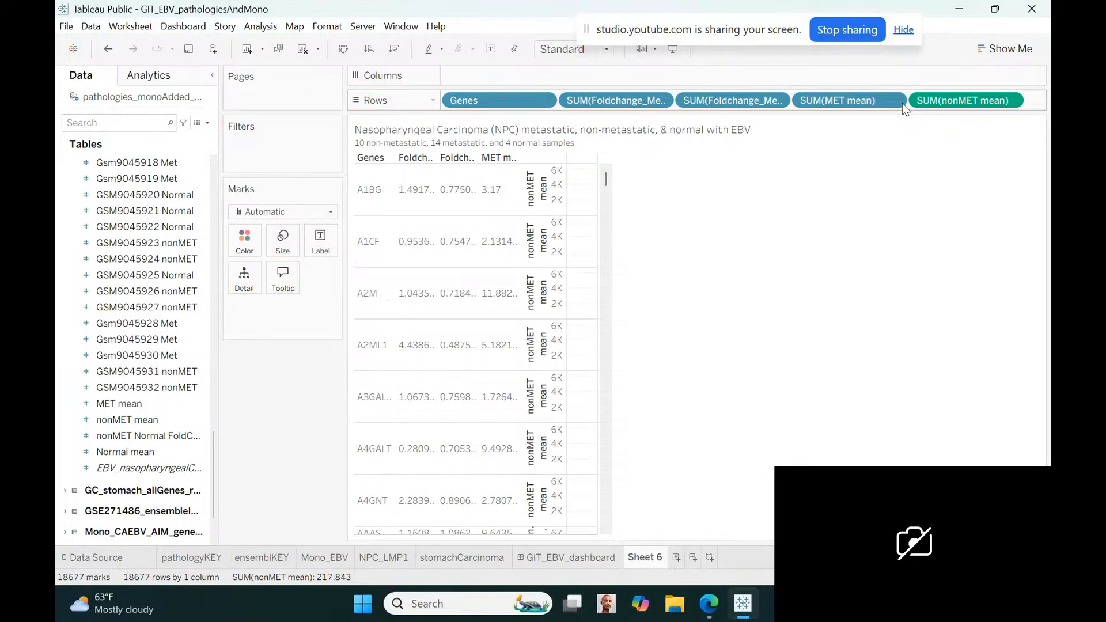
click(1012, 104)
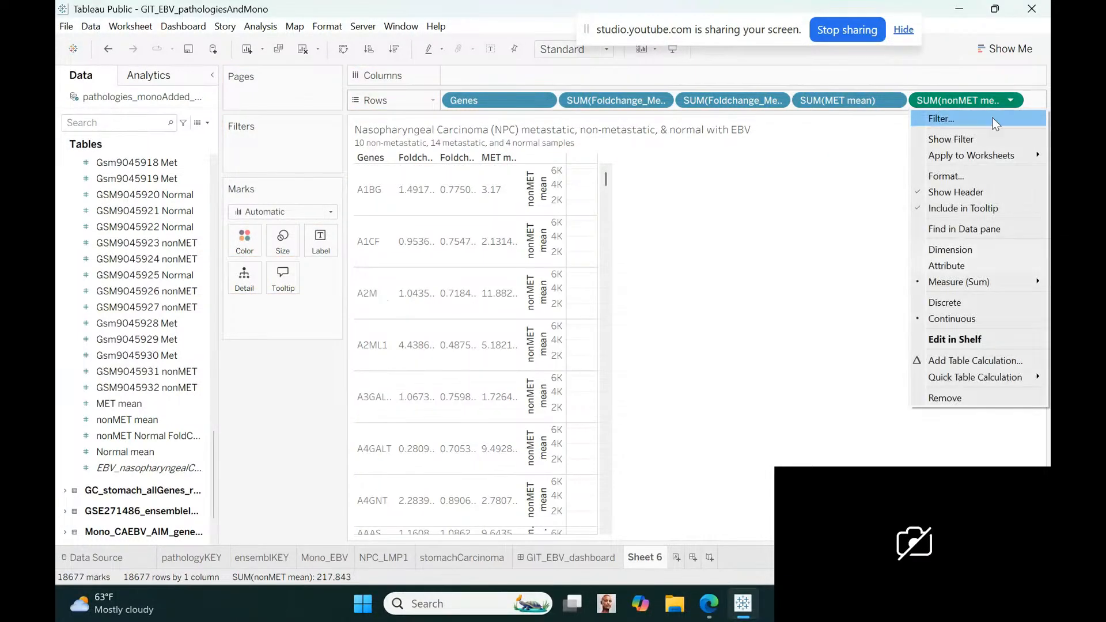
click(943, 304)
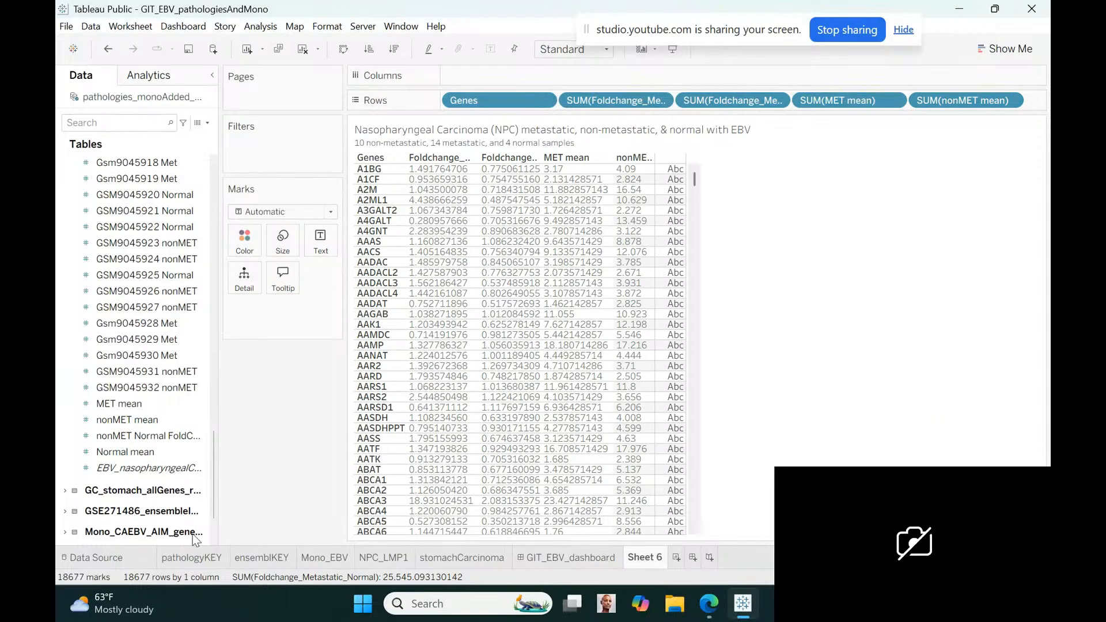
Add Normal mean as the last field in the rows and make it discrete
click(144, 454)
mouse_move(144, 455)
mouse_down()
mouse_move(634, 242)
mouse_move(1014, 102)
mouse_up()
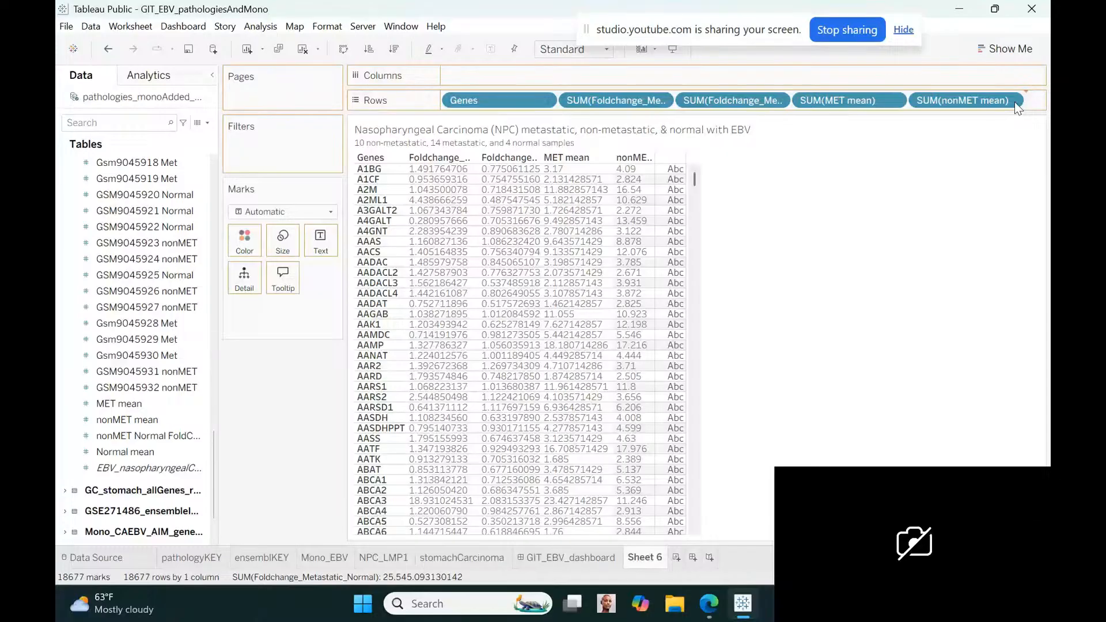
drag(1014, 102, 1014, 102)
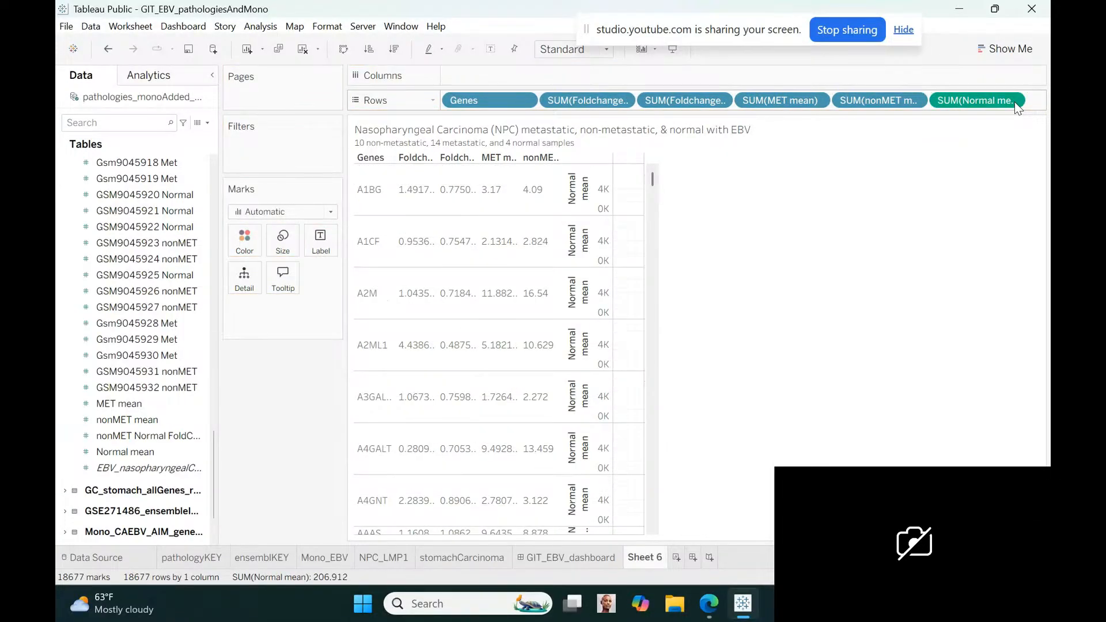
click(1011, 101)
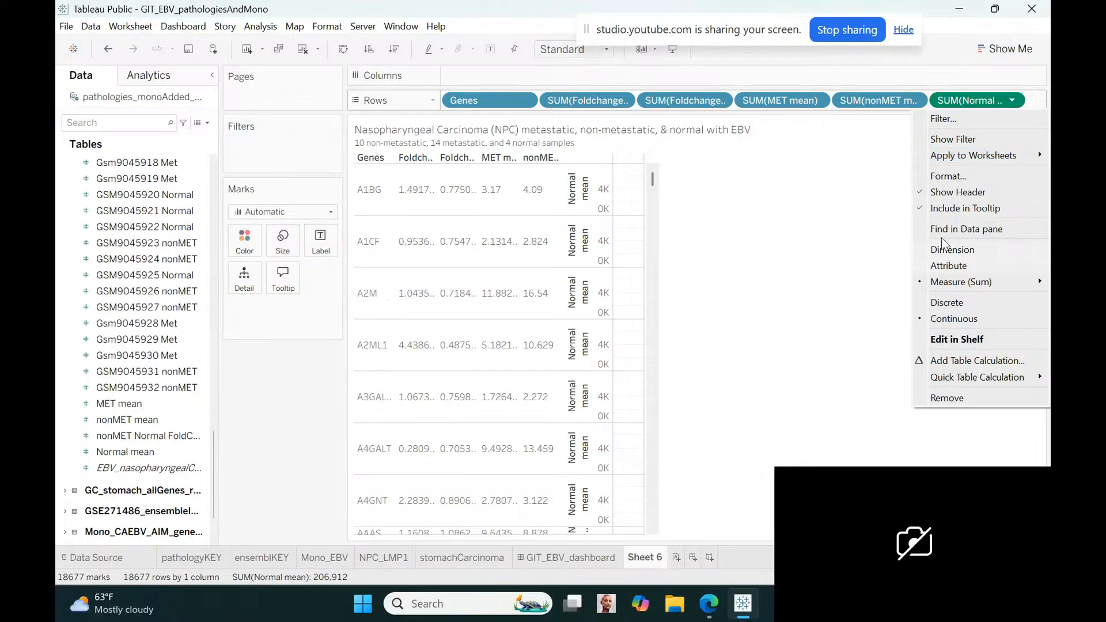
click(942, 299)
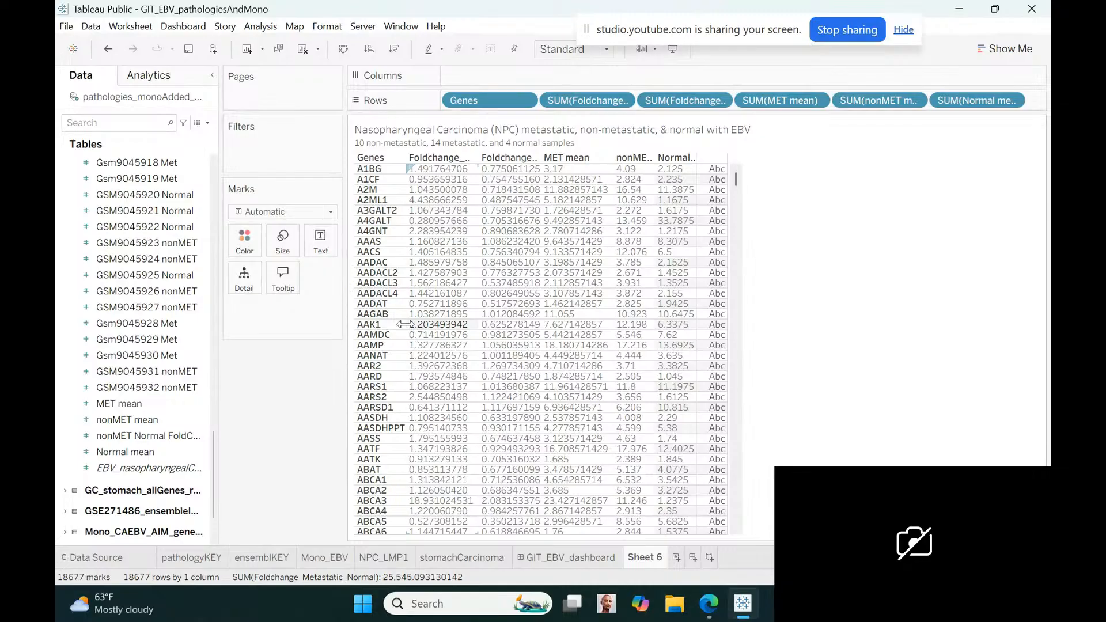
Widen the table's gene, fold-change and mean columns so that every column heading fits in full
drag(405, 324, 424, 324)
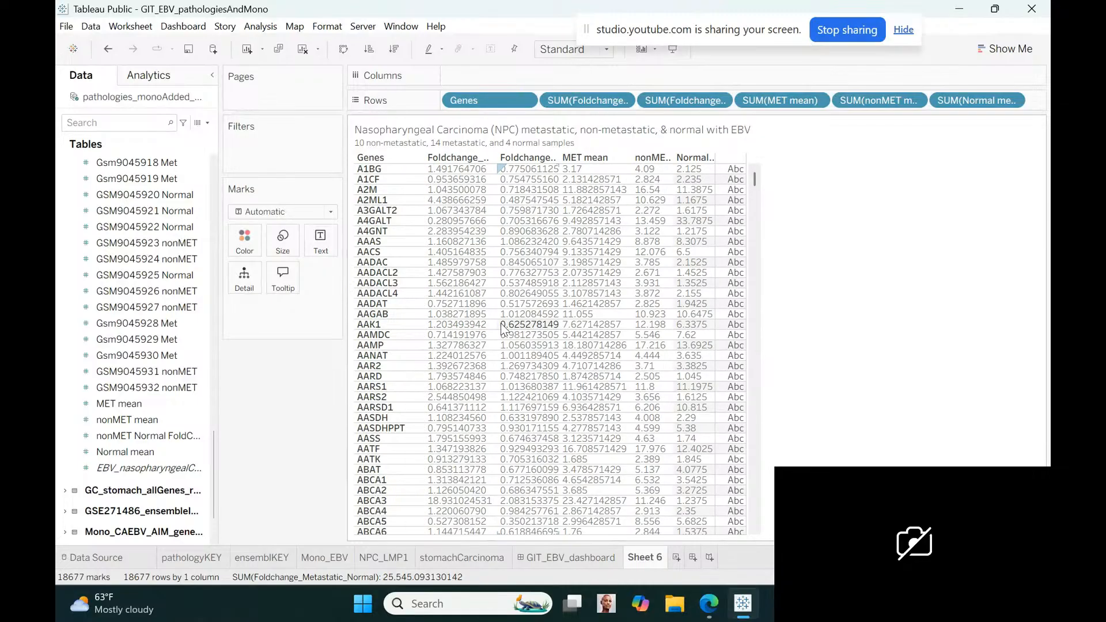
drag(496, 323, 555, 320)
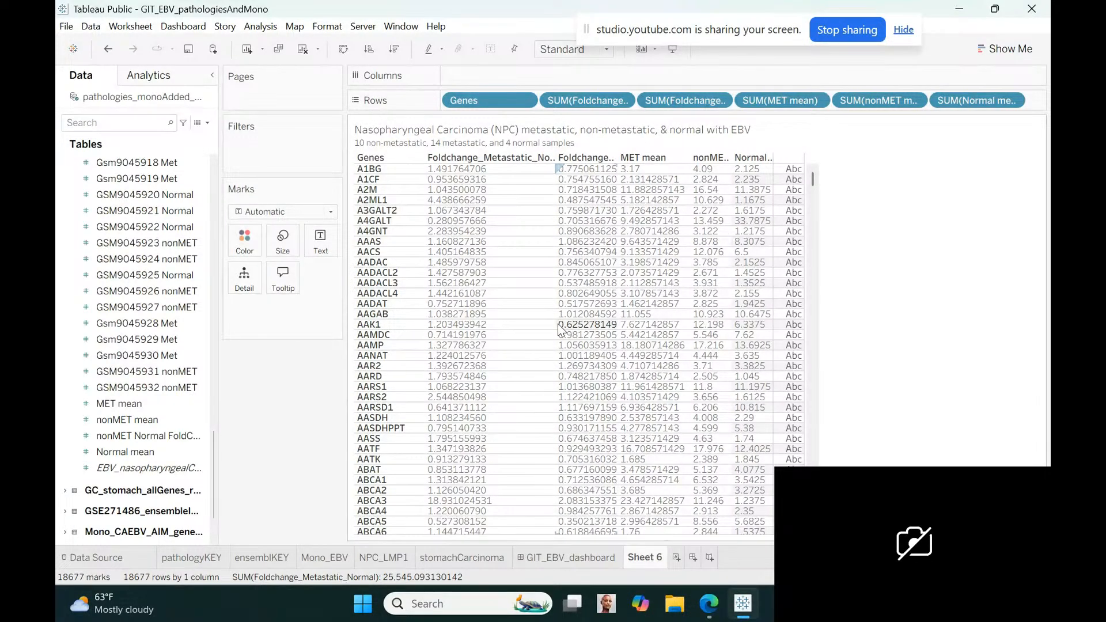
drag(555, 324, 593, 323)
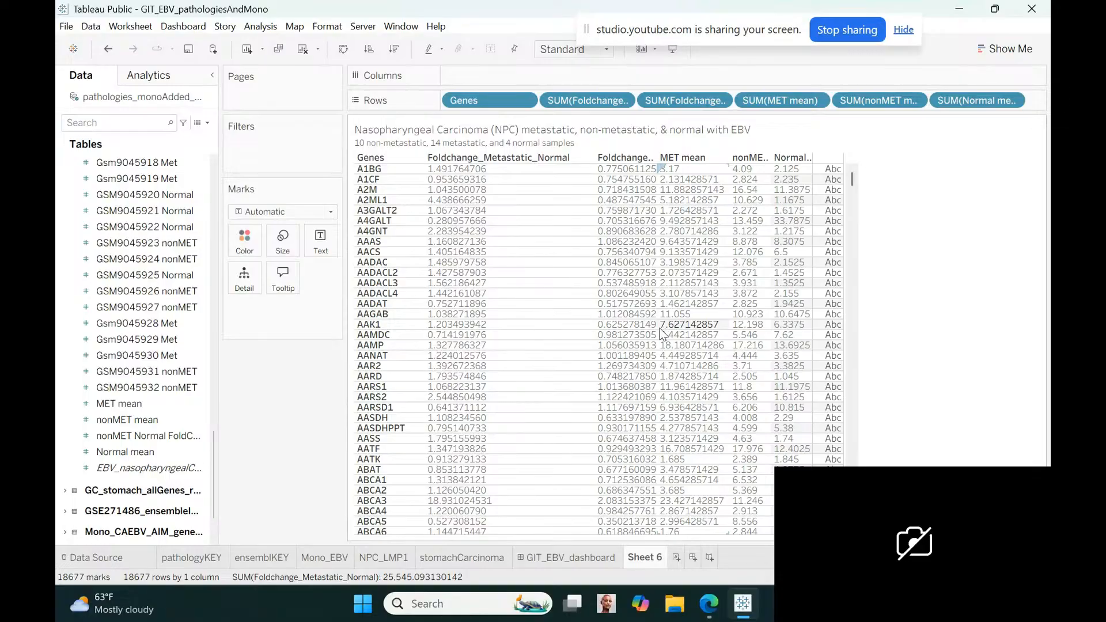
drag(727, 326, 736, 325)
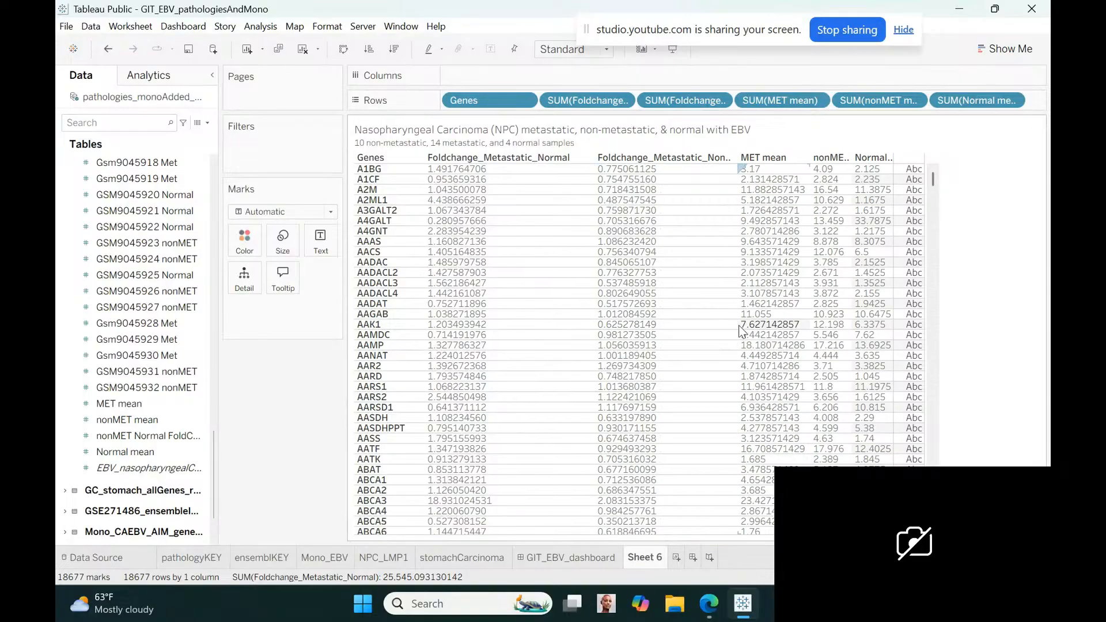
drag(735, 324, 797, 326)
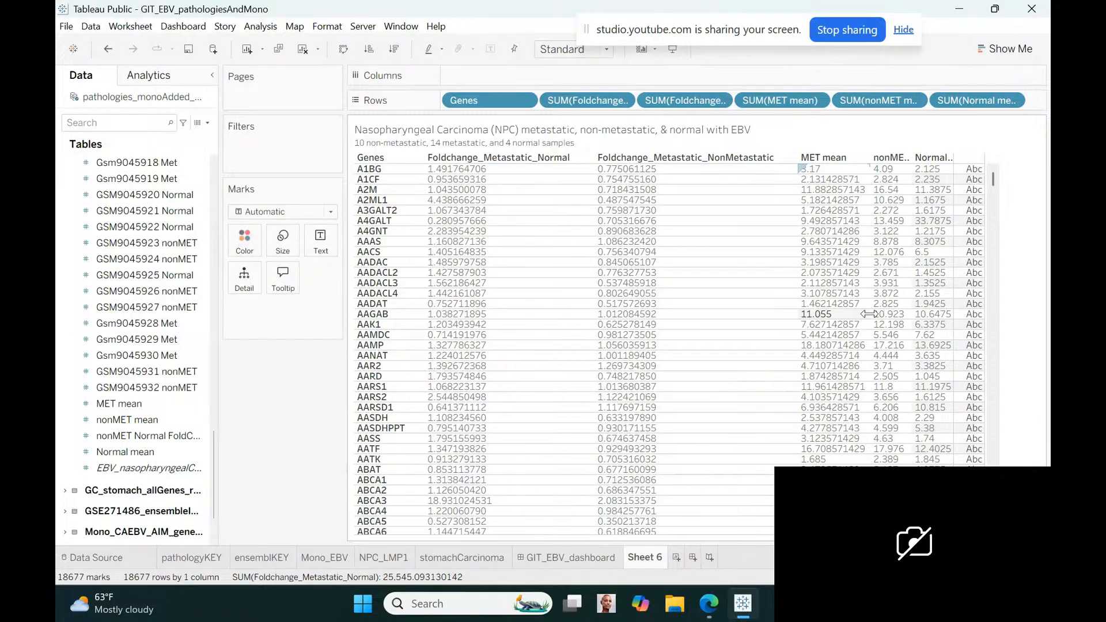
drag(869, 314, 875, 314)
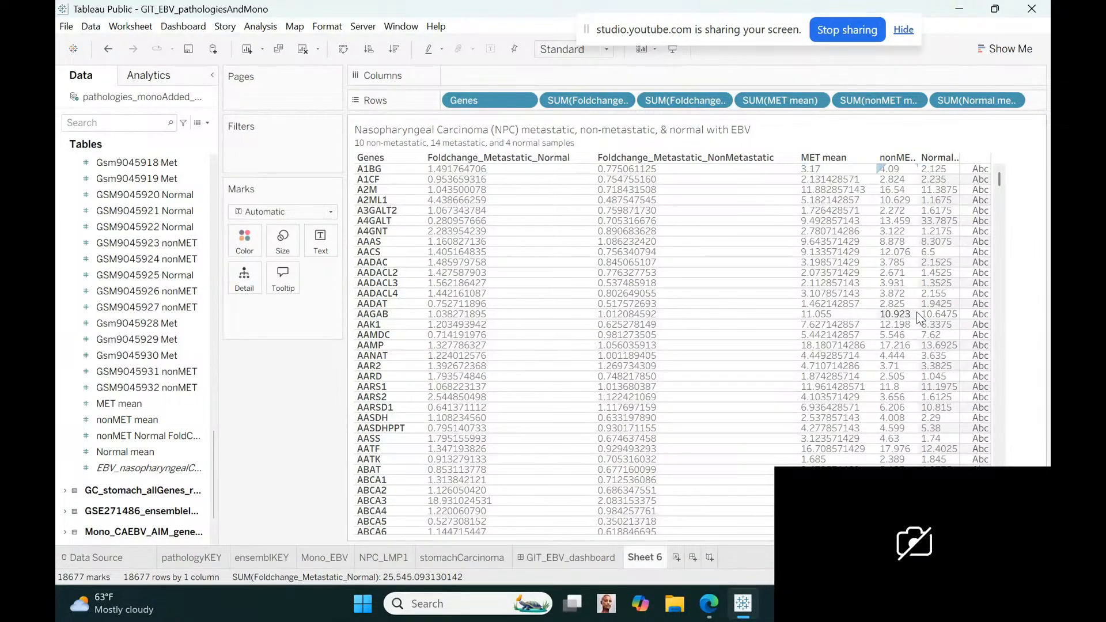
drag(917, 314, 1038, 330)
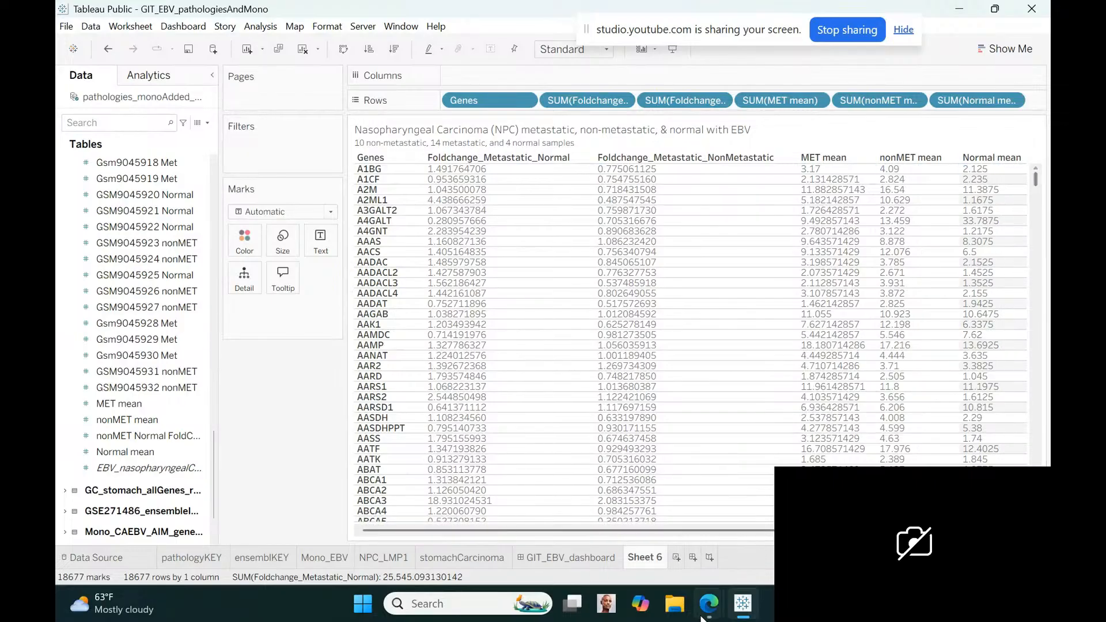
Rename Sheet 6 as NPC_metastatic and move it in front of GIT_EBV_dashboard in the sheet order
mouse_move(709, 604)
double_click(640, 557)
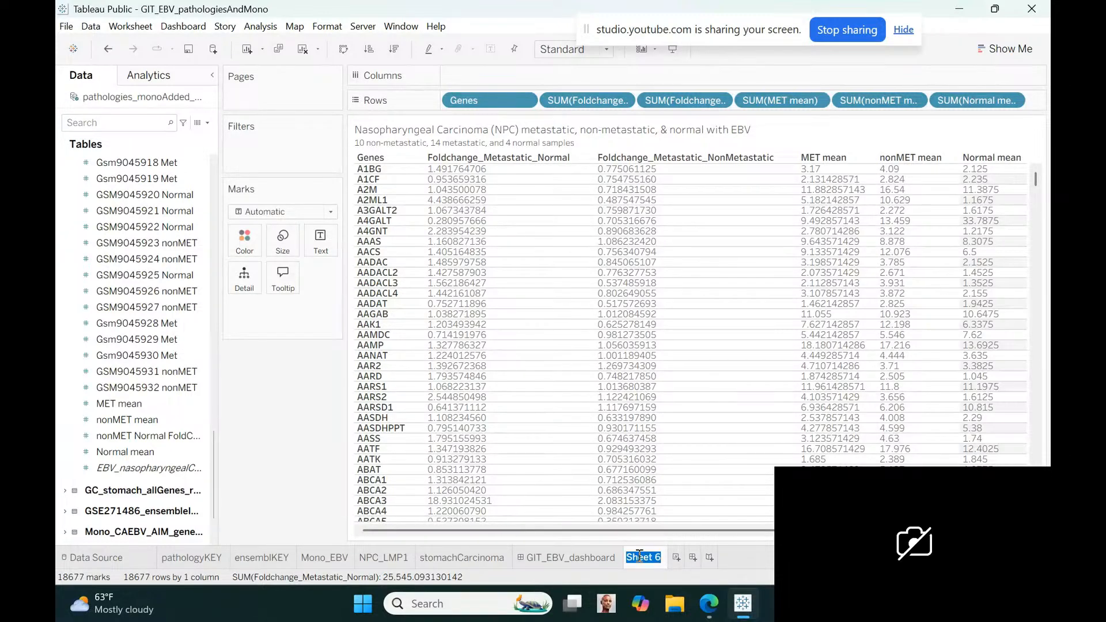
text(NPC_met)
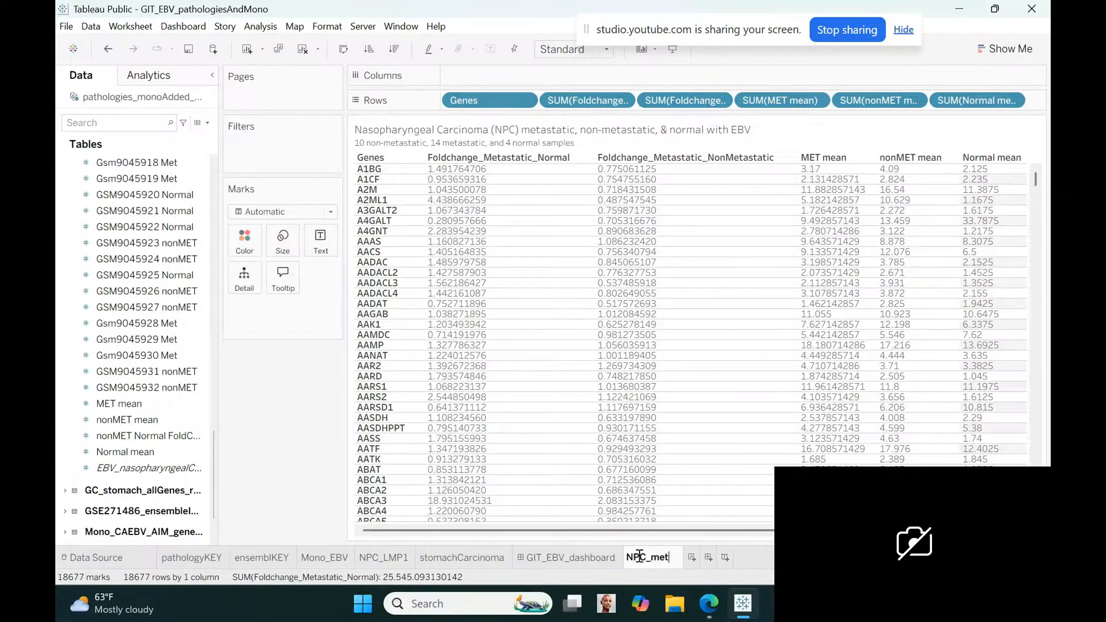
text(astat)
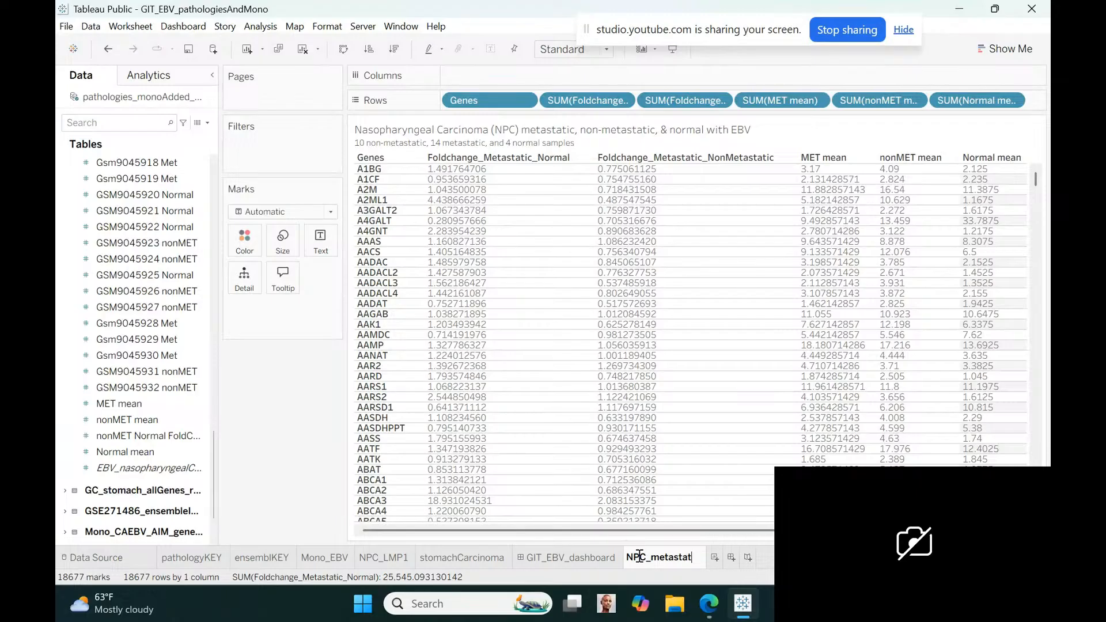
text(ic)
key(Return)
drag(639, 561, 513, 558)
Add NPC_metastatic to GIT_EBV_dashboard as a floating table beside the NPC LMP1 table, narrowed so the two do not overlap
click(633, 556)
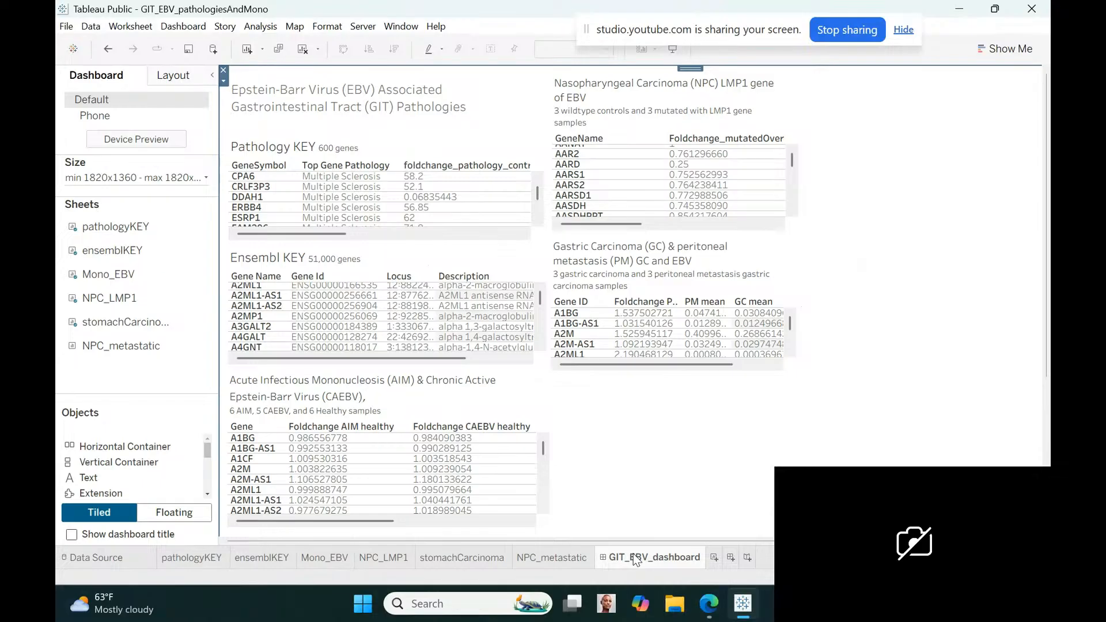
drag(121, 346, 788, 415)
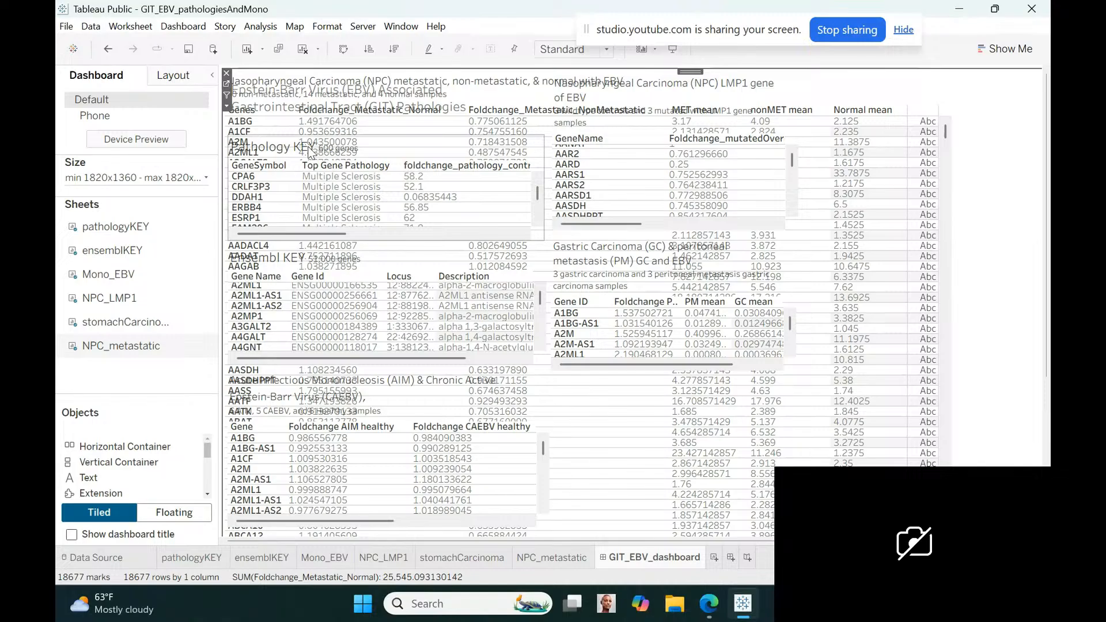
click(227, 106)
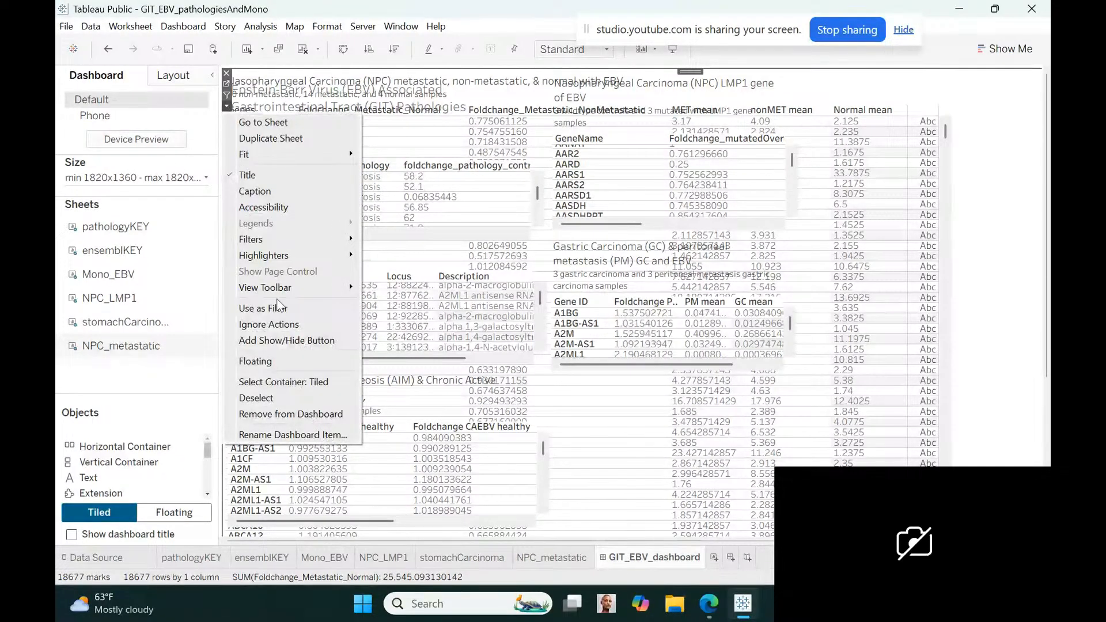
click(251, 361)
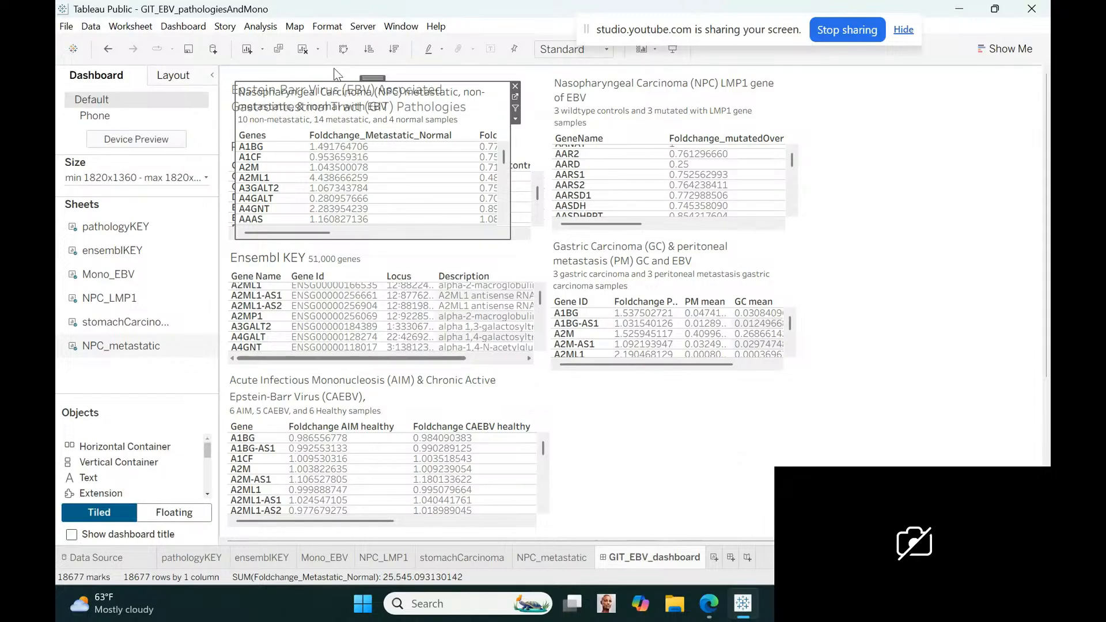
drag(367, 77, 897, 73)
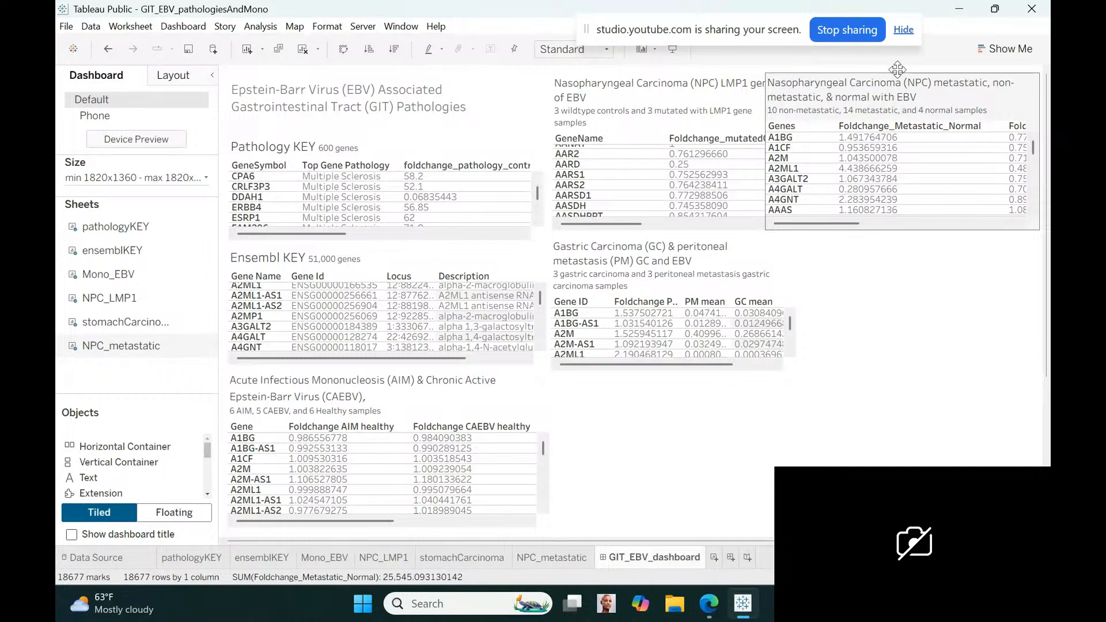
click(765, 161)
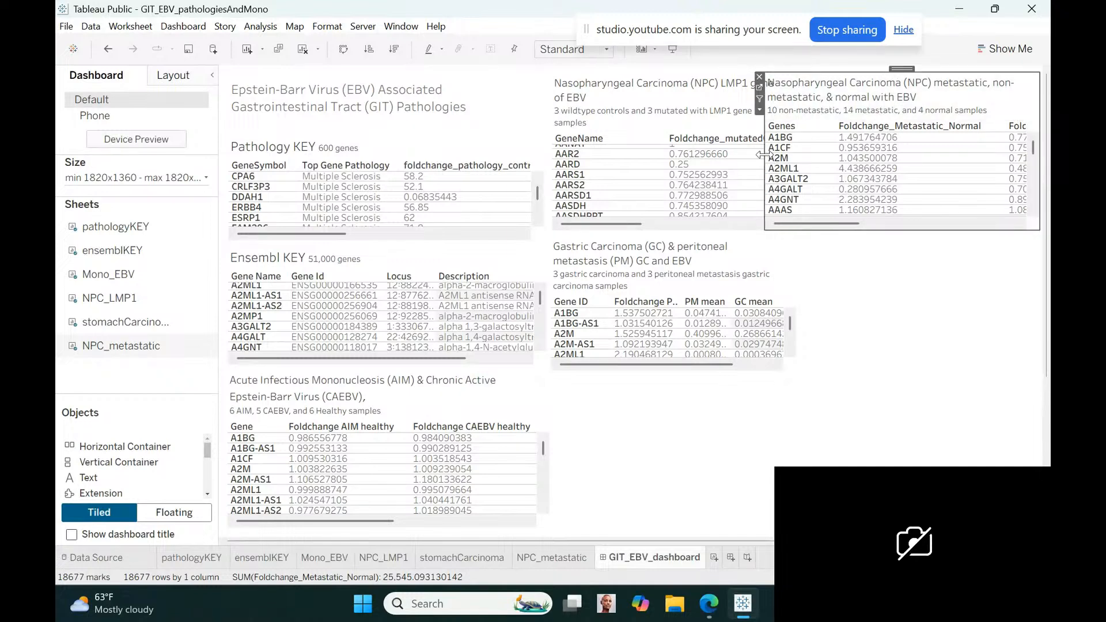
drag(764, 158, 803, 157)
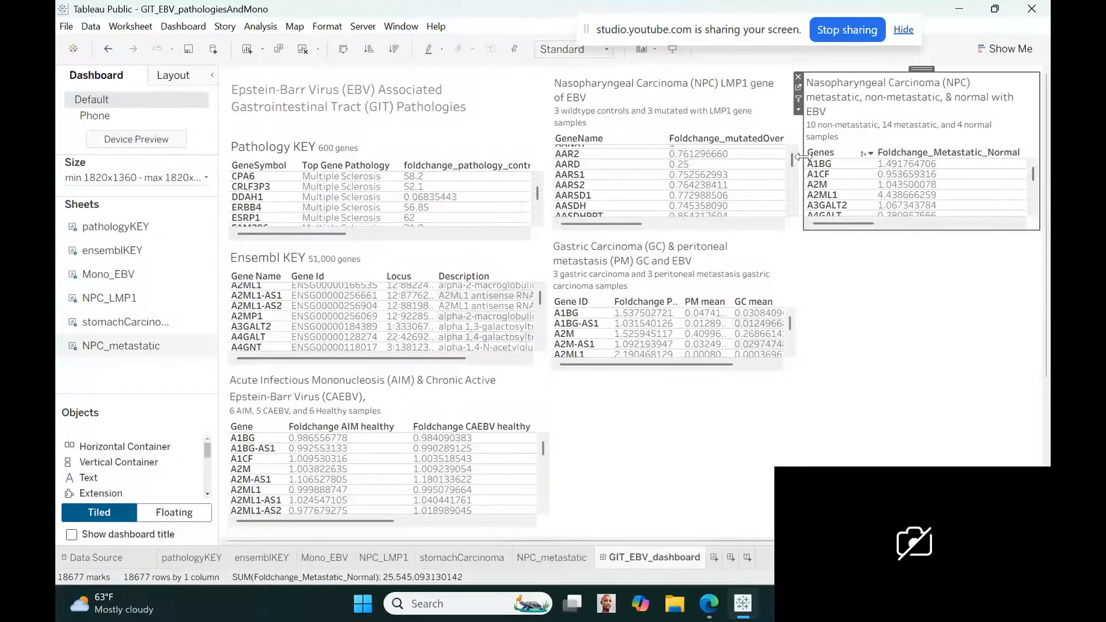
Narrow the Pathology KEY table on the dashboard and extend the NPC LMP1 table's left edge toward it
click(516, 209)
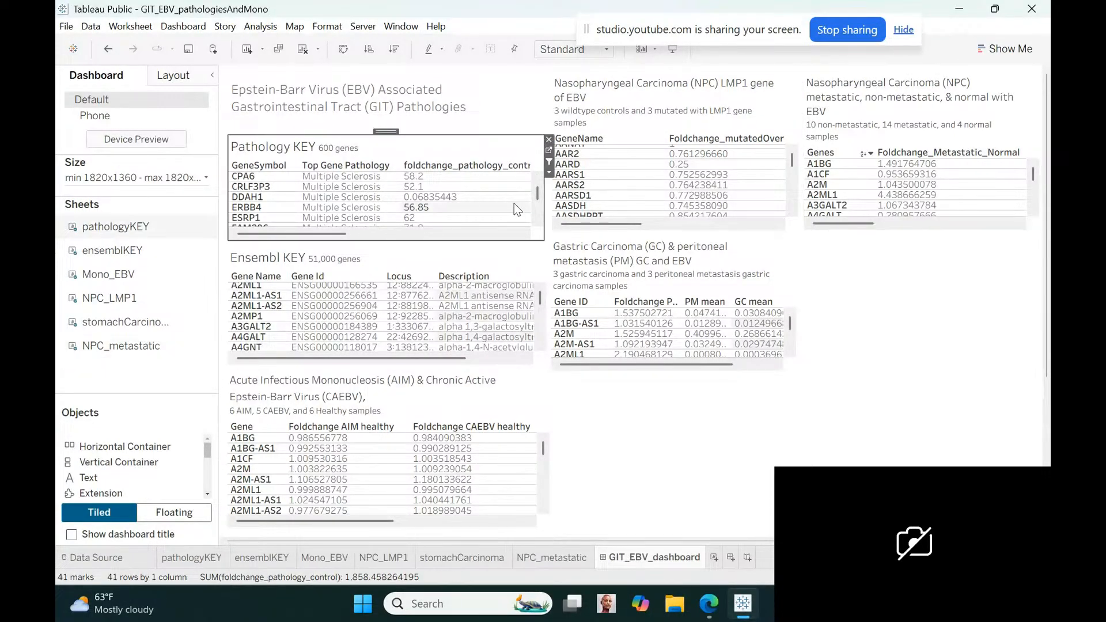
click(544, 205)
drag(543, 204, 462, 204)
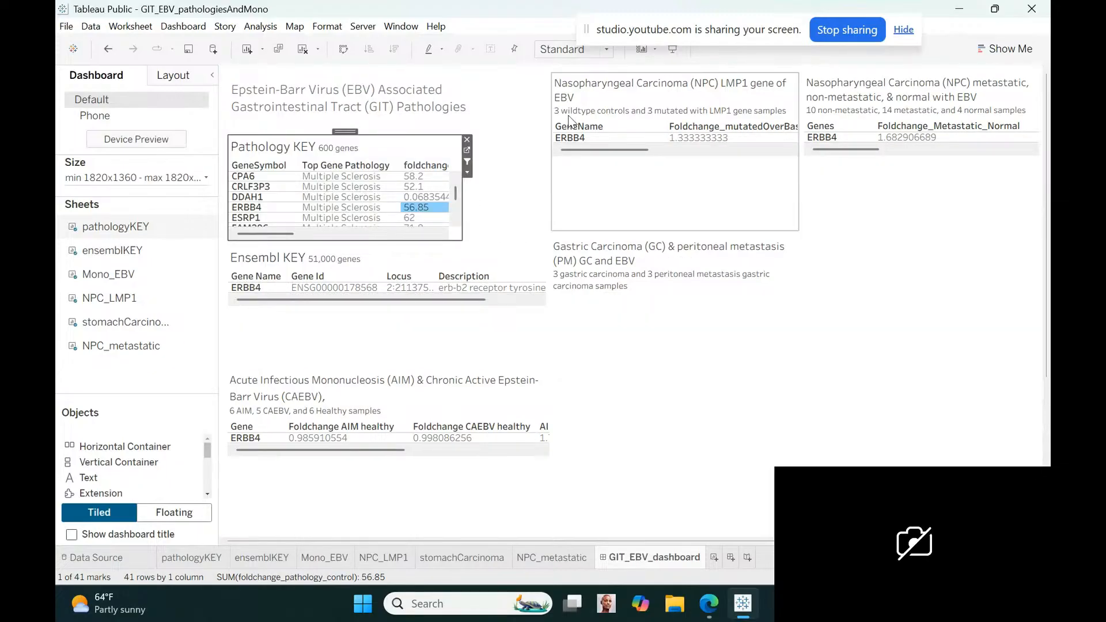
click(556, 132)
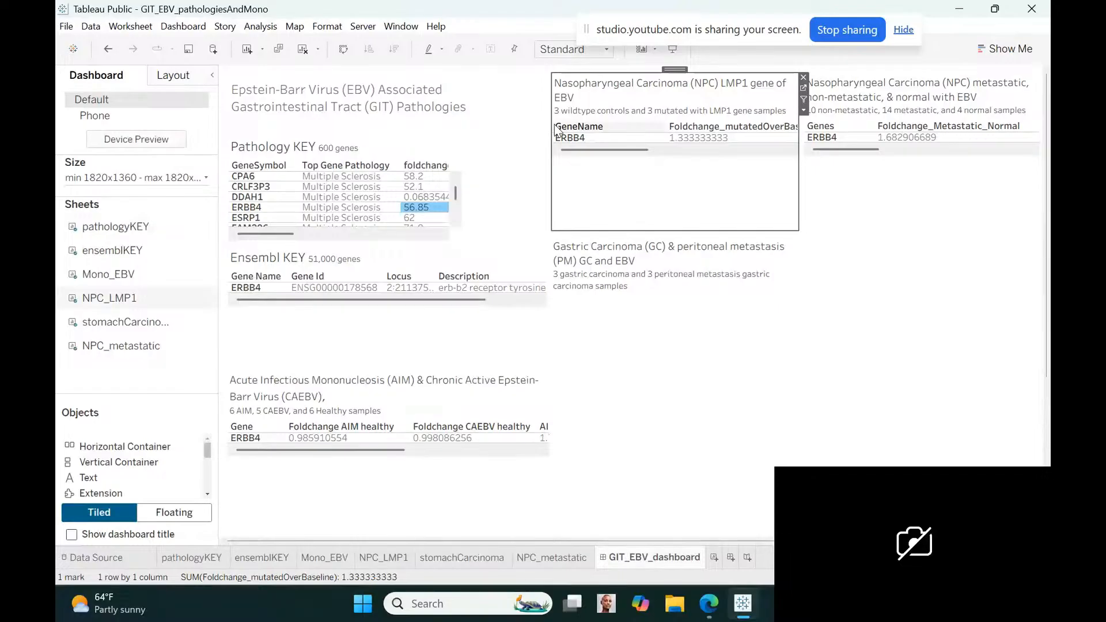
drag(549, 123, 472, 123)
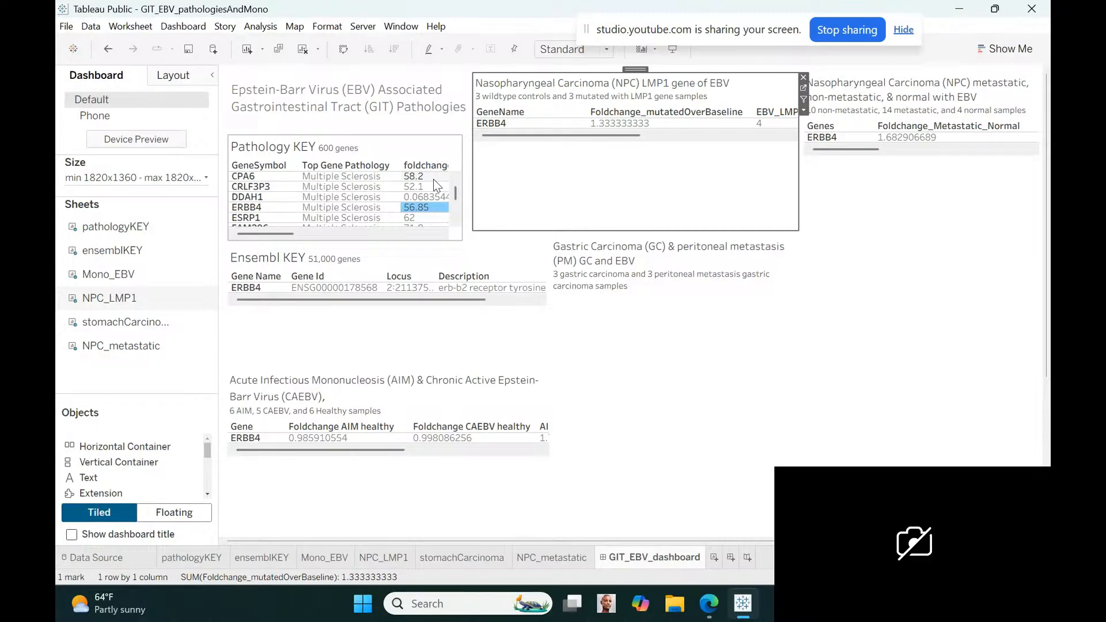
Clear the ERBB4 selection in the Pathology KEY table and pull in the NPC LMP1 table's right edge
click(424, 208)
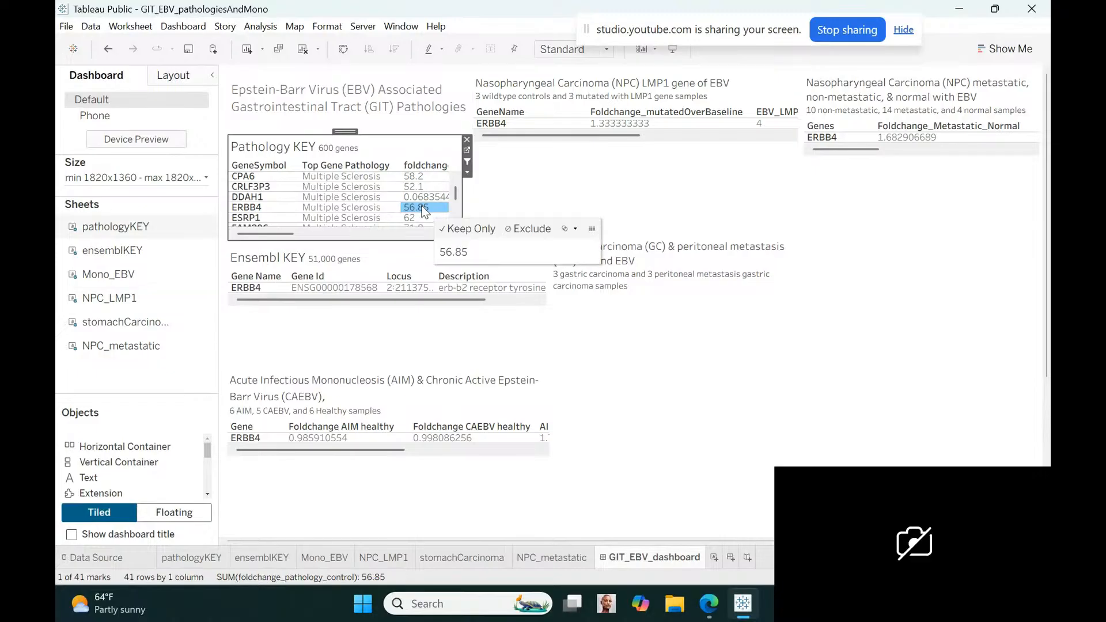
click(821, 143)
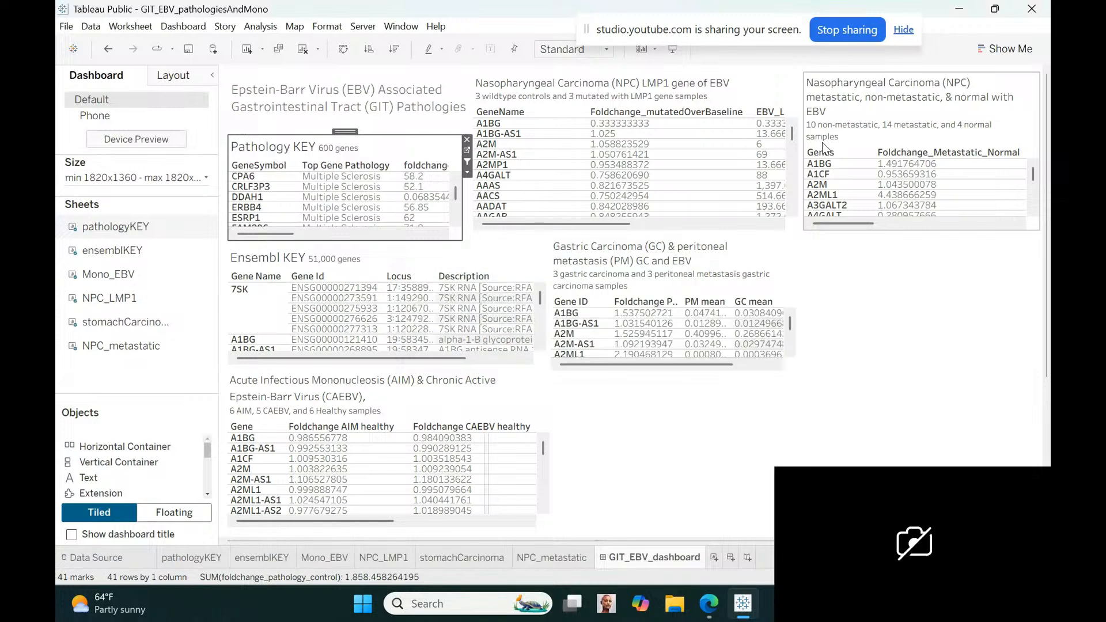
click(797, 150)
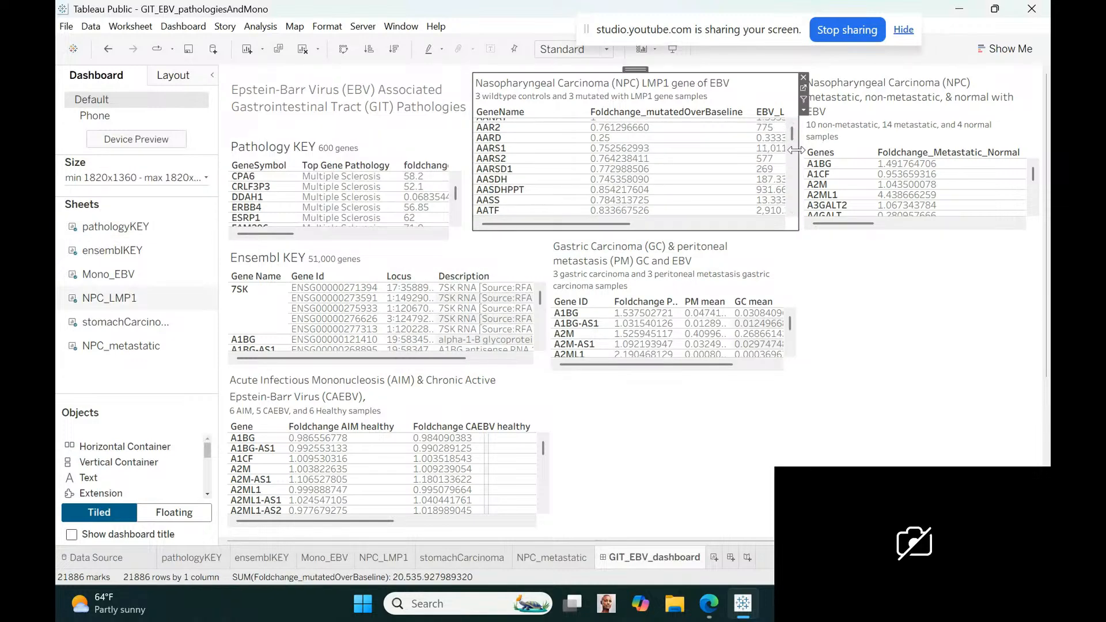
drag(797, 150, 746, 150)
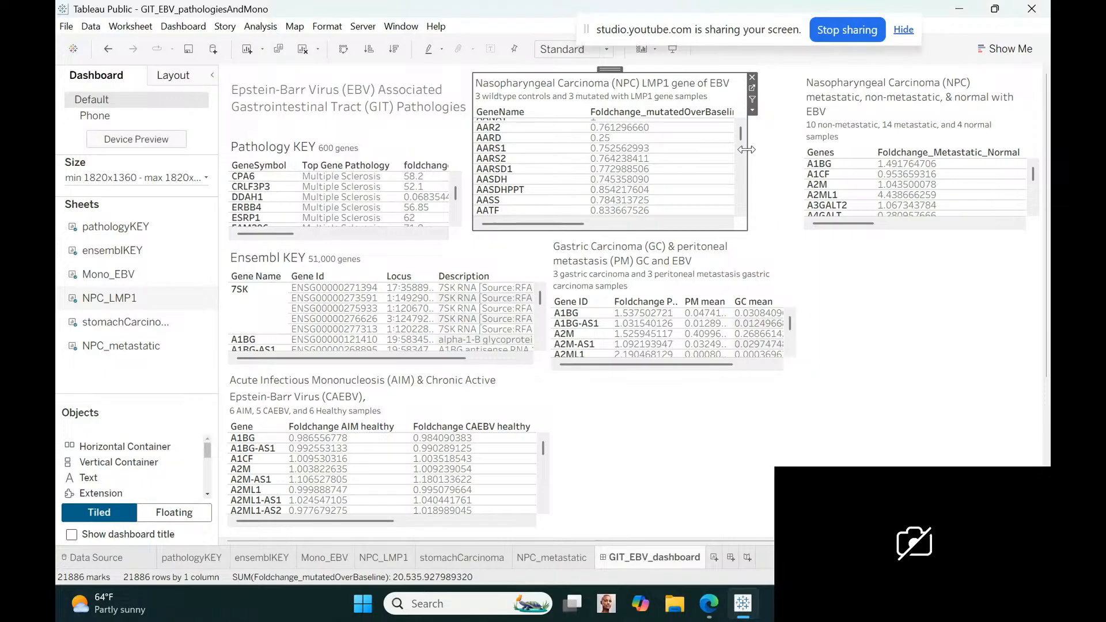
Extend the metastatic NPC table's left edge to just beside the NPC LMP1 table
click(855, 102)
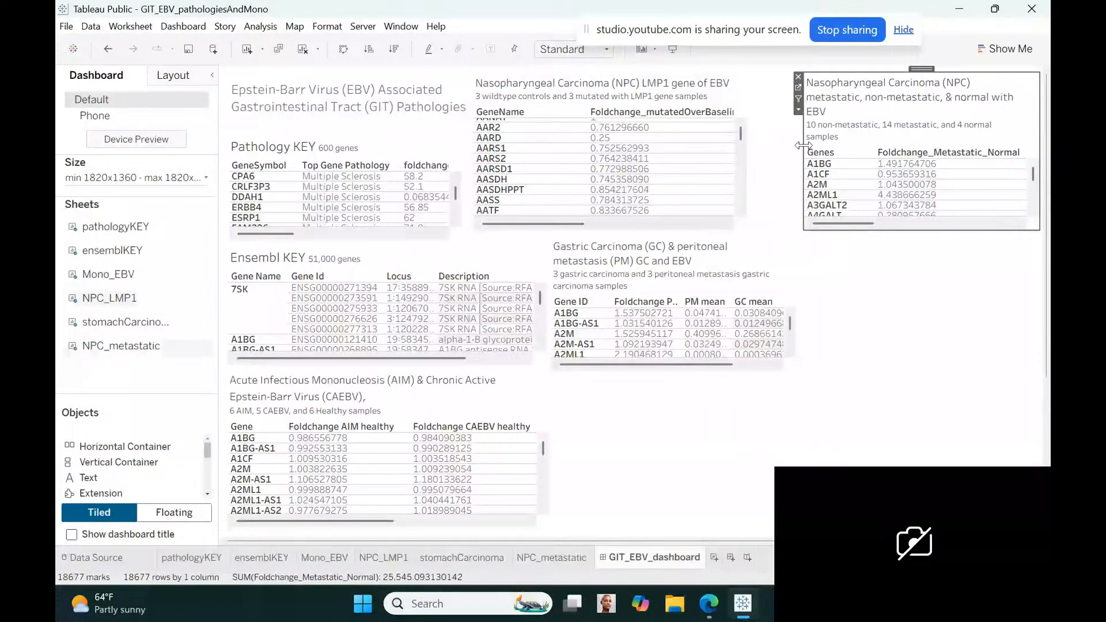
drag(804, 148, 754, 148)
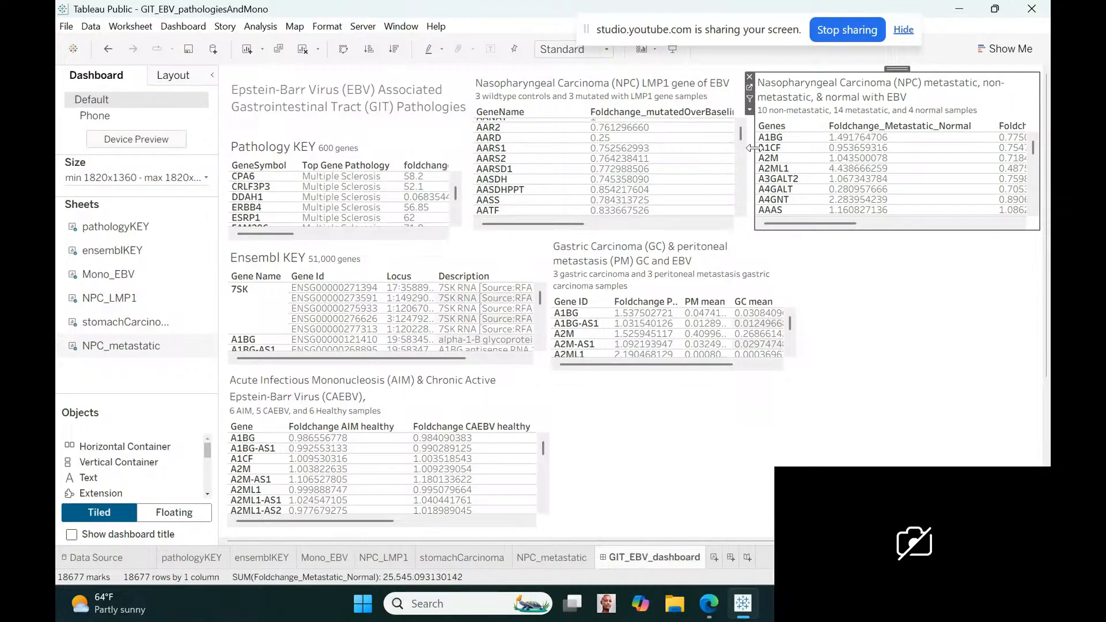
click(852, 299)
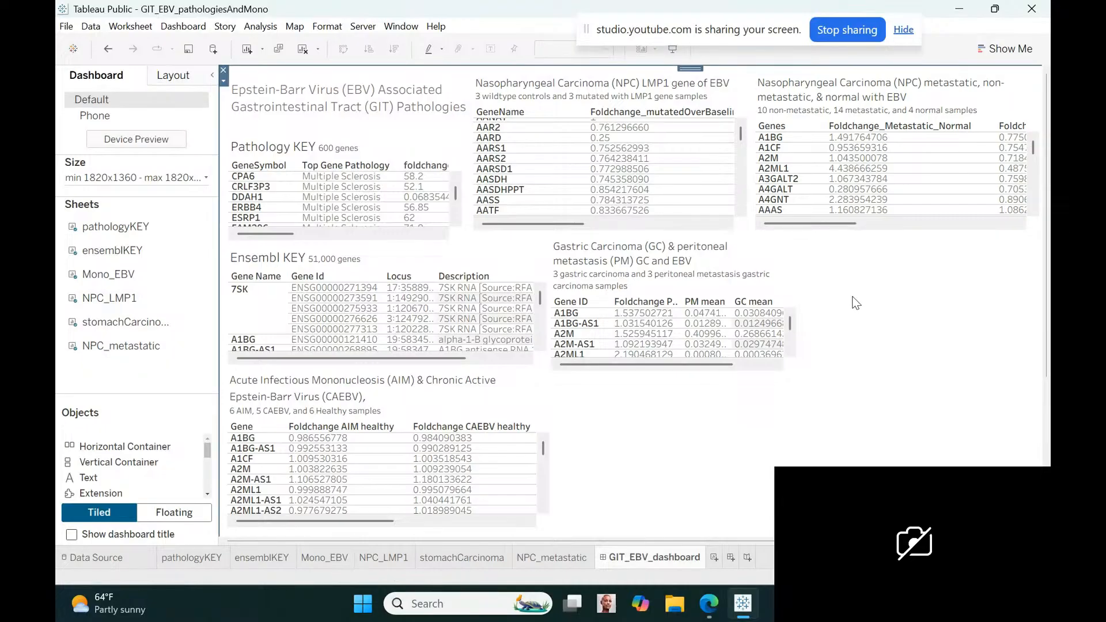
Narrow the Ensembl KEY table on the dashboard and move Gene Name after Description in the ensemblKEY sheet's rows
click(545, 264)
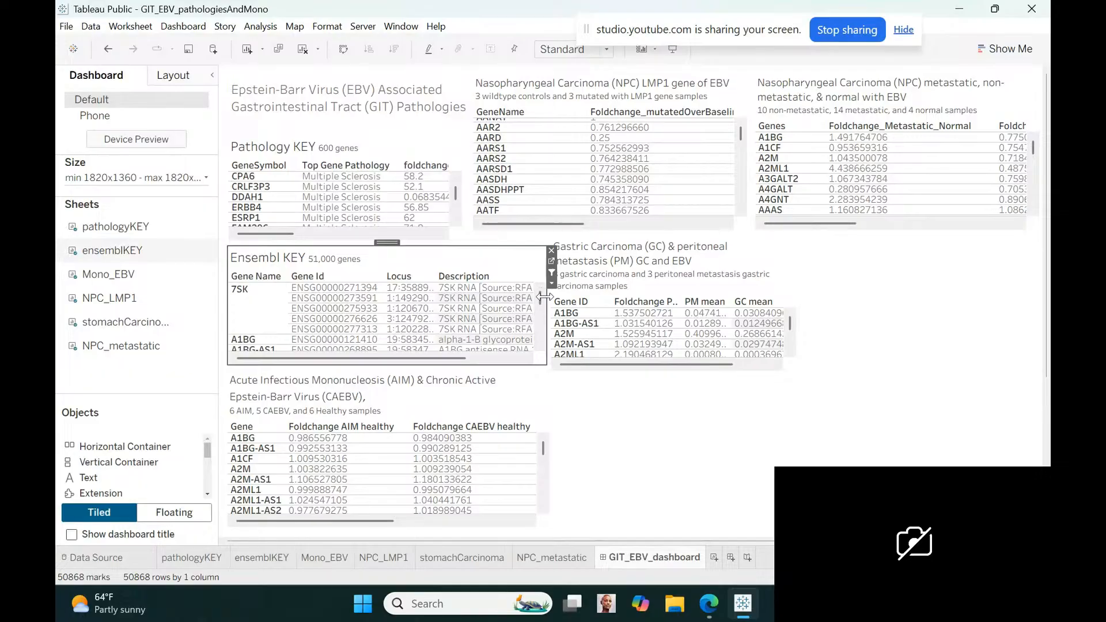
drag(544, 296, 468, 295)
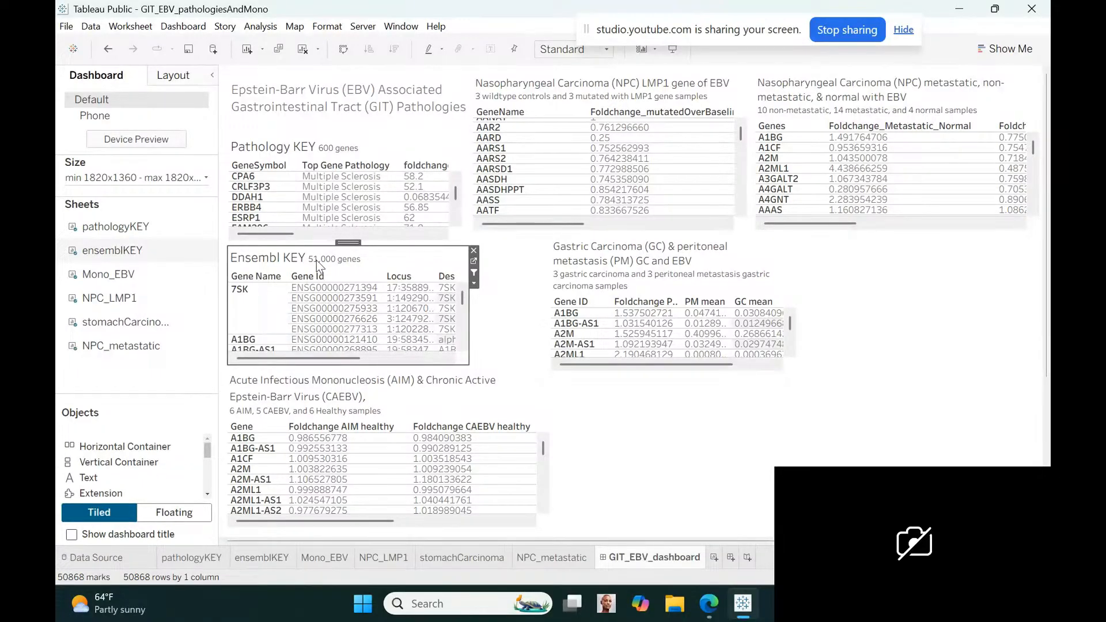
click(268, 558)
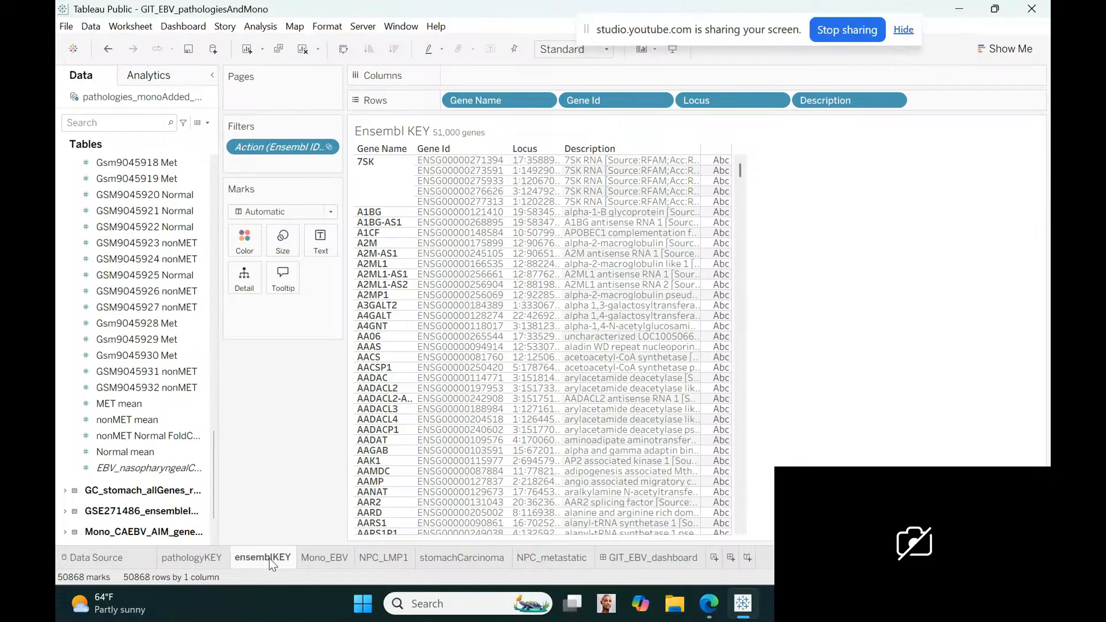
drag(510, 95, 983, 94)
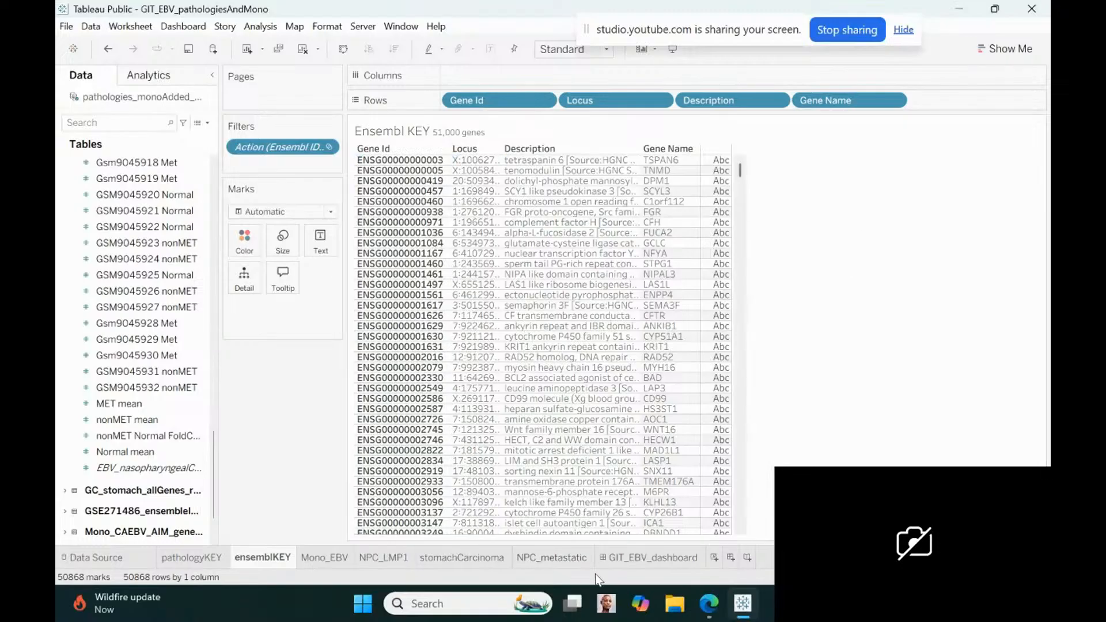
click(656, 557)
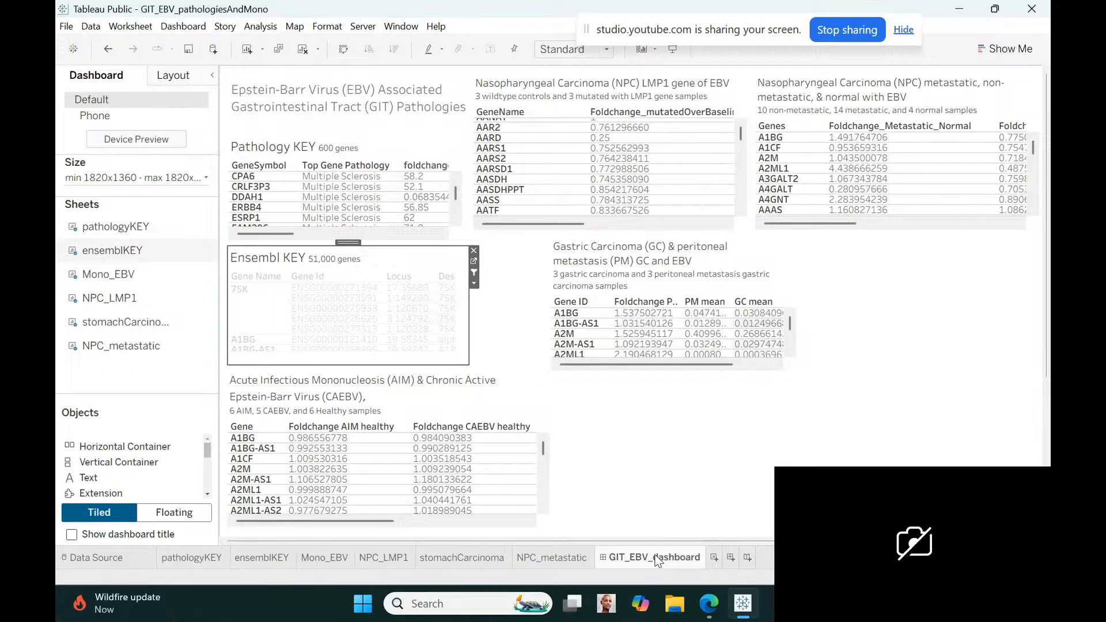
click(627, 442)
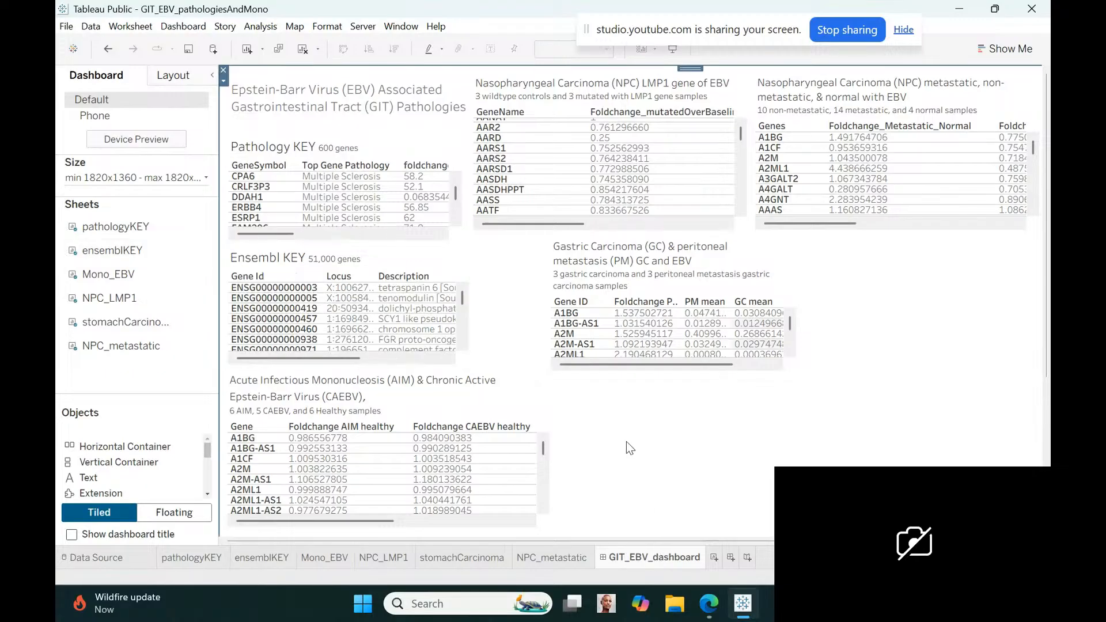
Extend the Gastric Carcinoma table's left edge to beside the Ensembl KEY table and pull its right edge in under the NPC LMP1 table
click(603, 268)
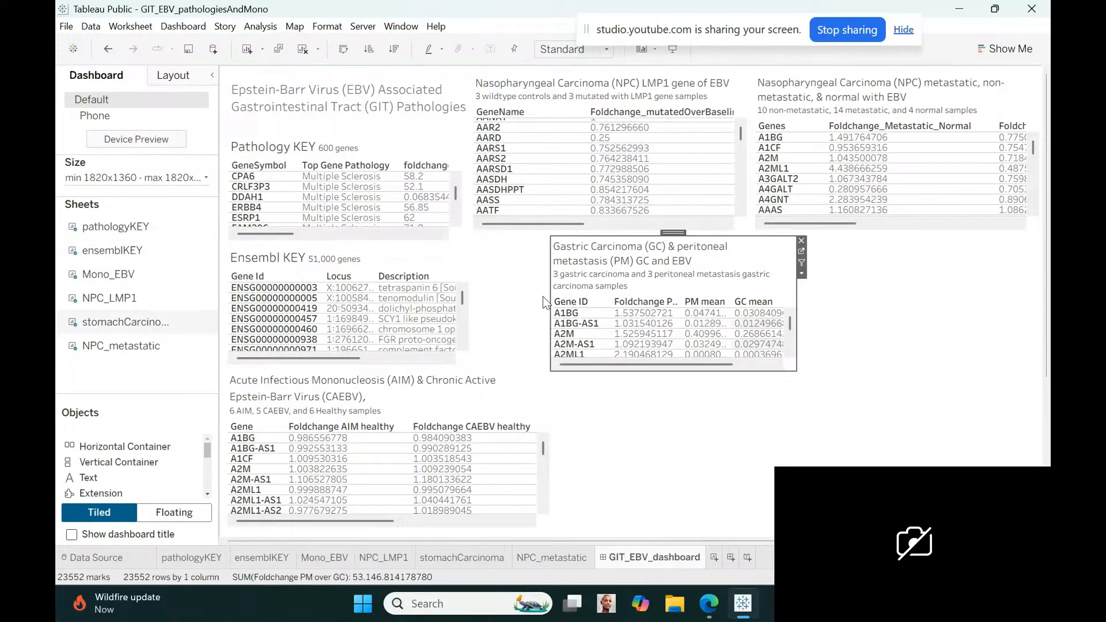
drag(548, 295, 477, 300)
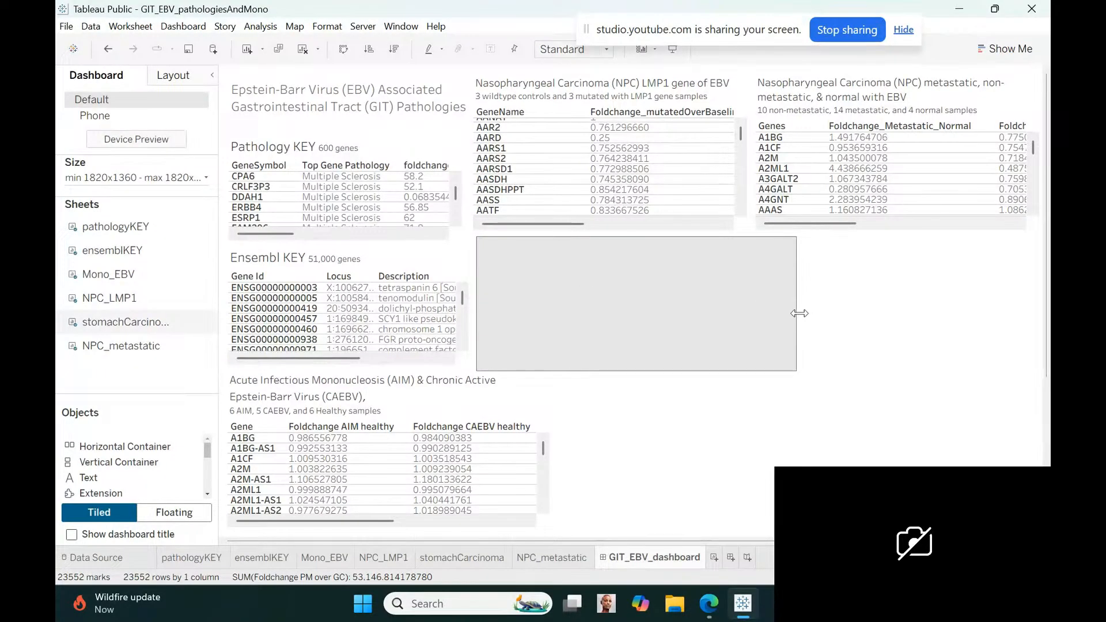
drag(795, 310, 752, 304)
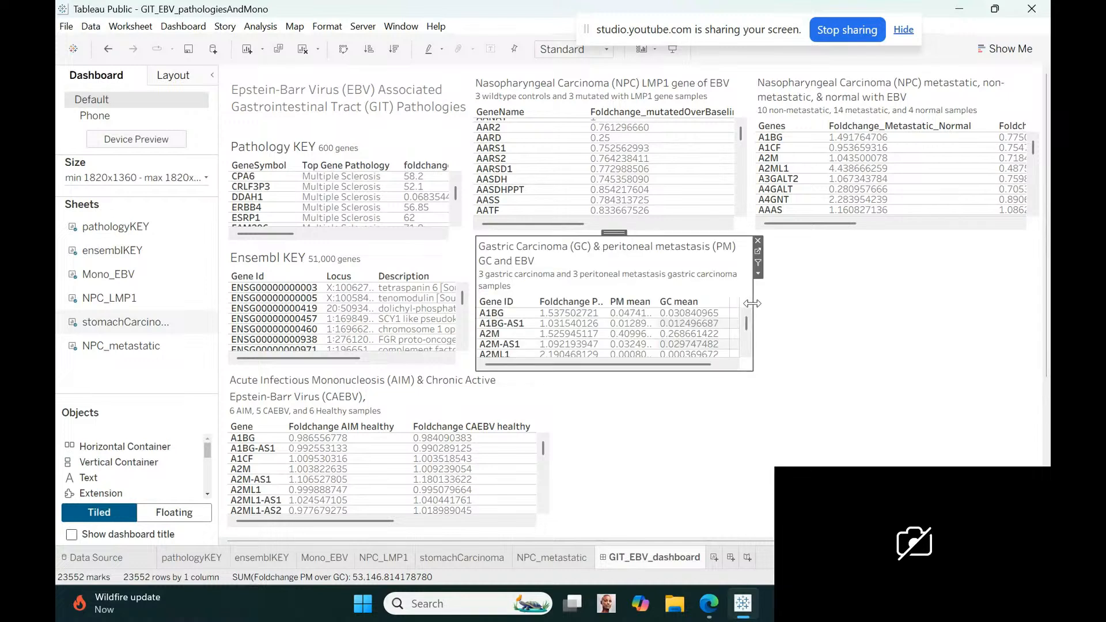
click(791, 326)
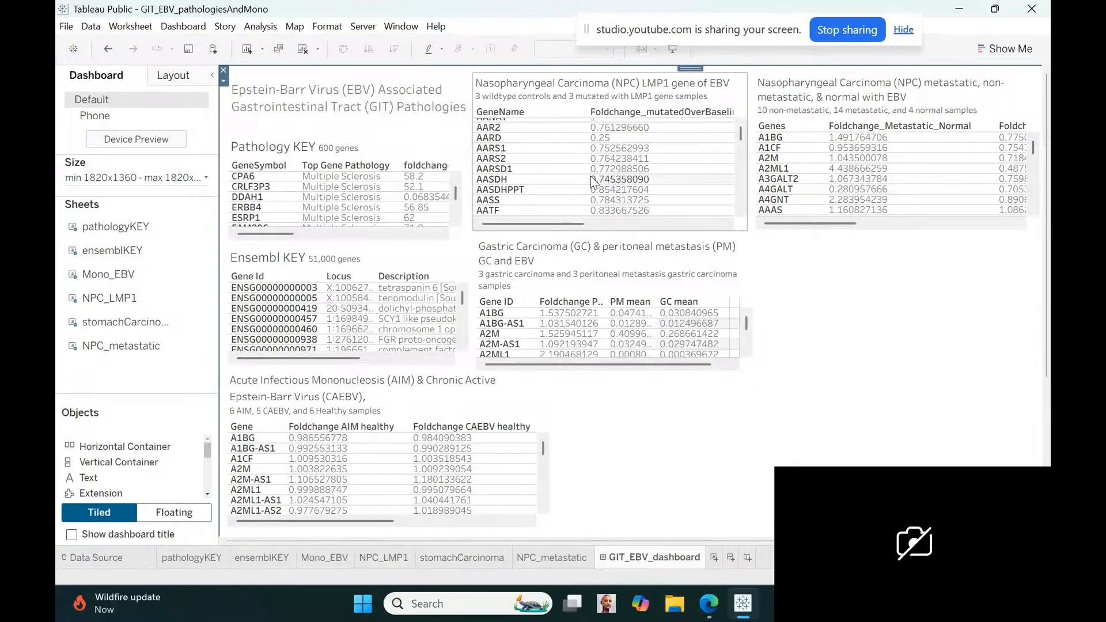
Narrow the GeneName column in the NPC LMP1 table to show the full fold-change header, and save the workbook
drag(586, 176, 548, 178)
click(870, 314)
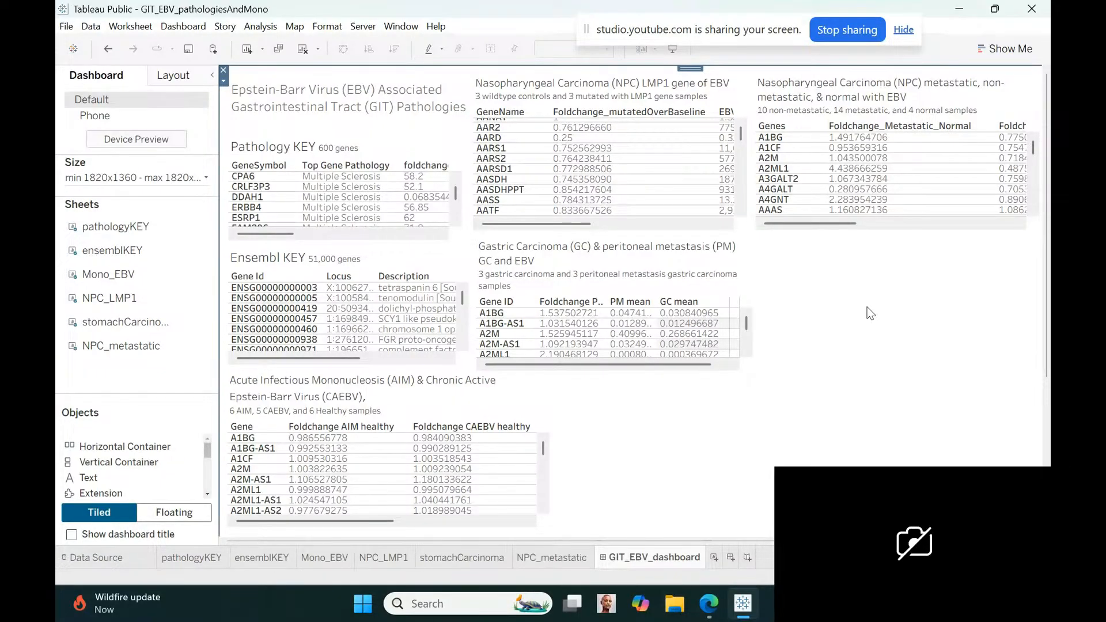
click(66, 27)
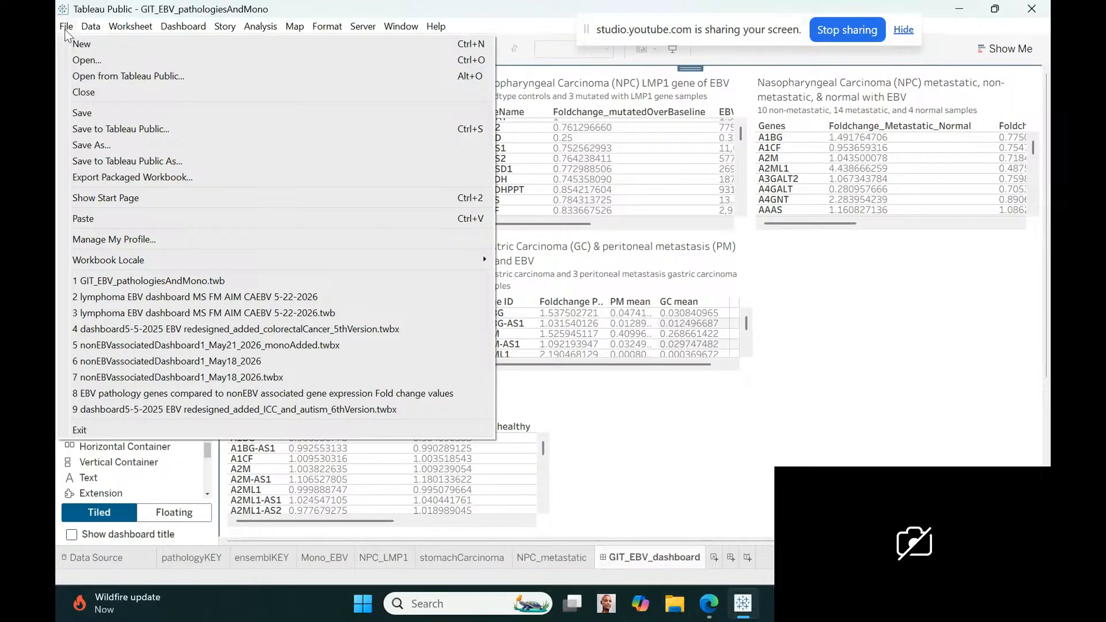
click(69, 112)
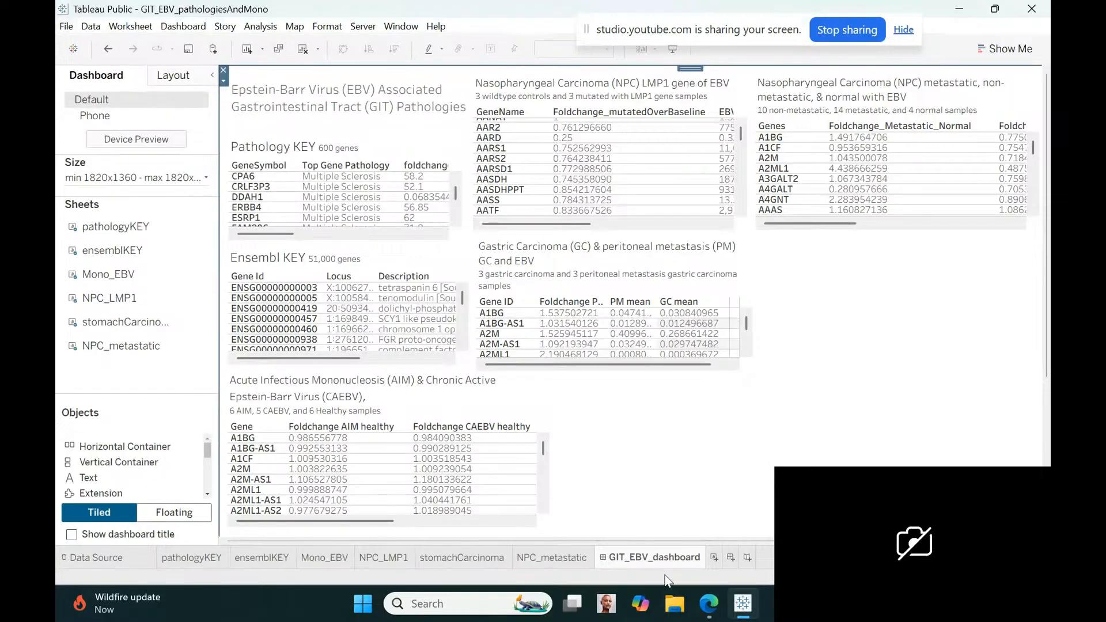
Add a new worksheet, collapse the EBV_nasopharyngeal table's fields and bring the Data1_colorectal_CRC fields into view
click(713, 557)
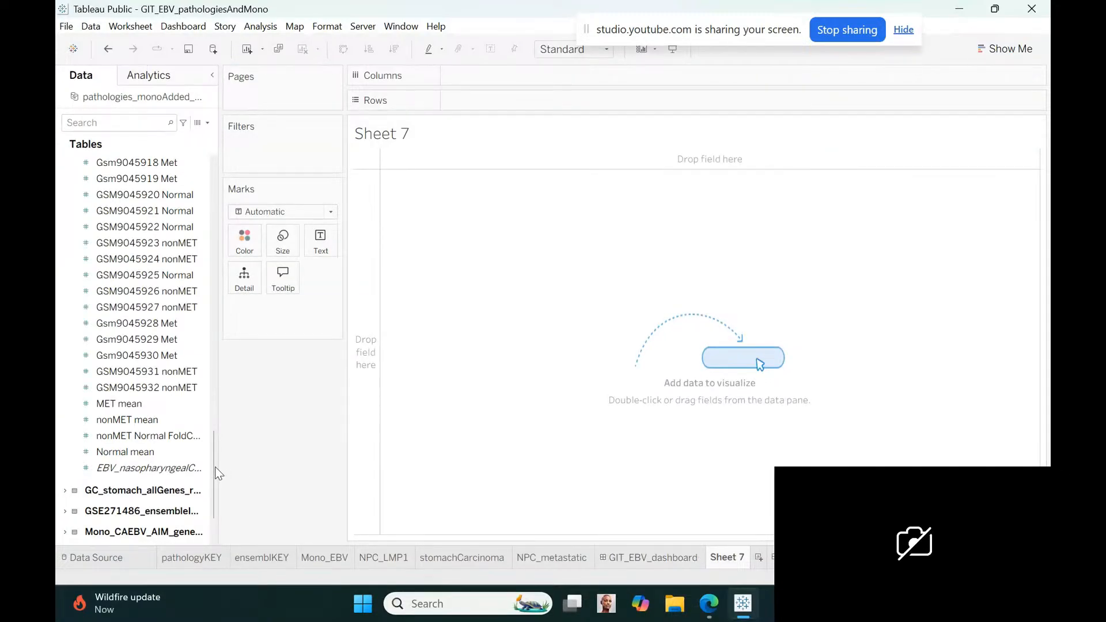
drag(213, 464, 213, 380)
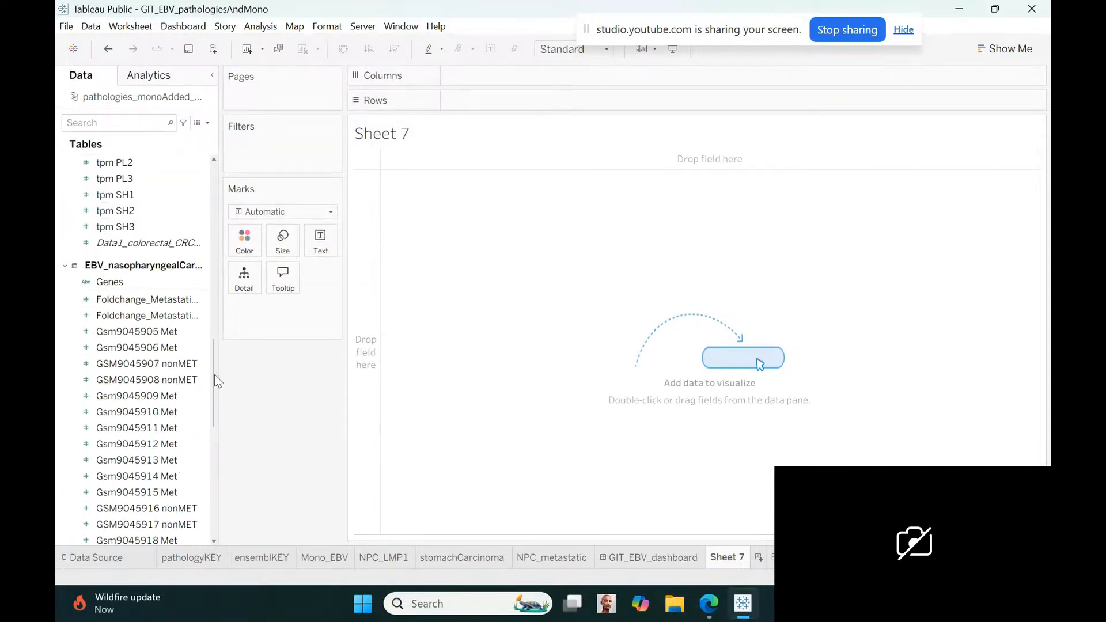
click(63, 299)
click(66, 264)
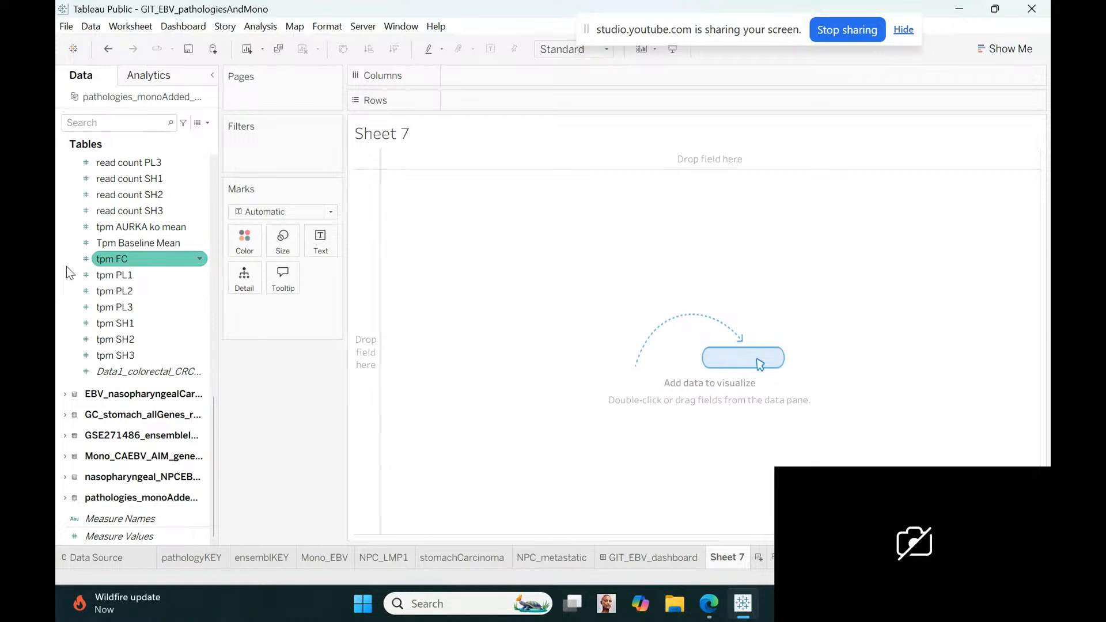
drag(213, 419, 216, 167)
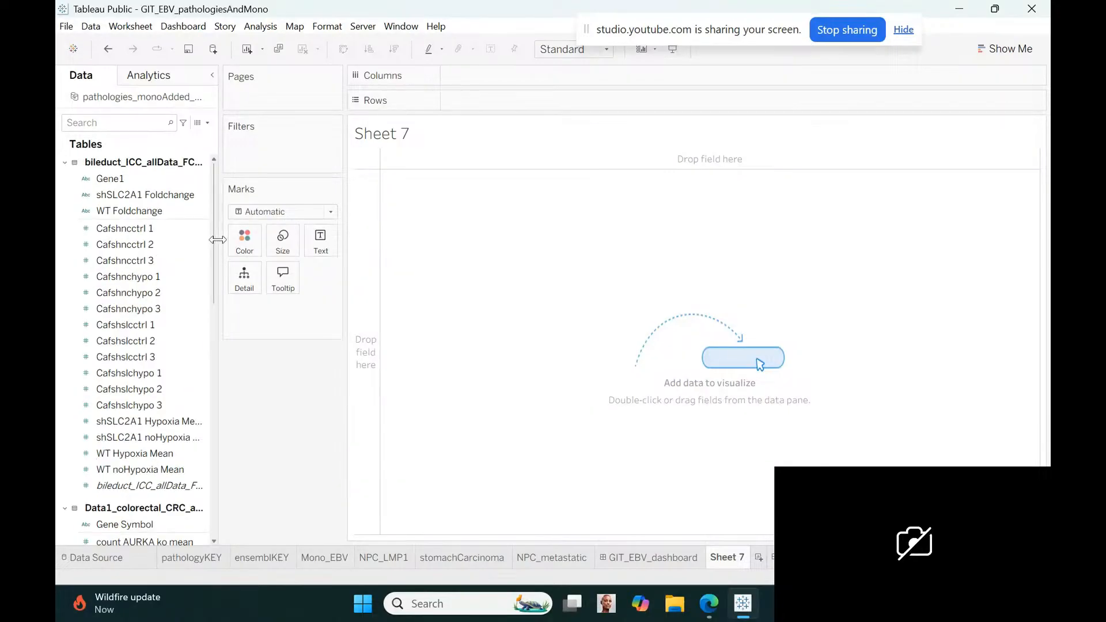
scroll(219, 259, down, 5)
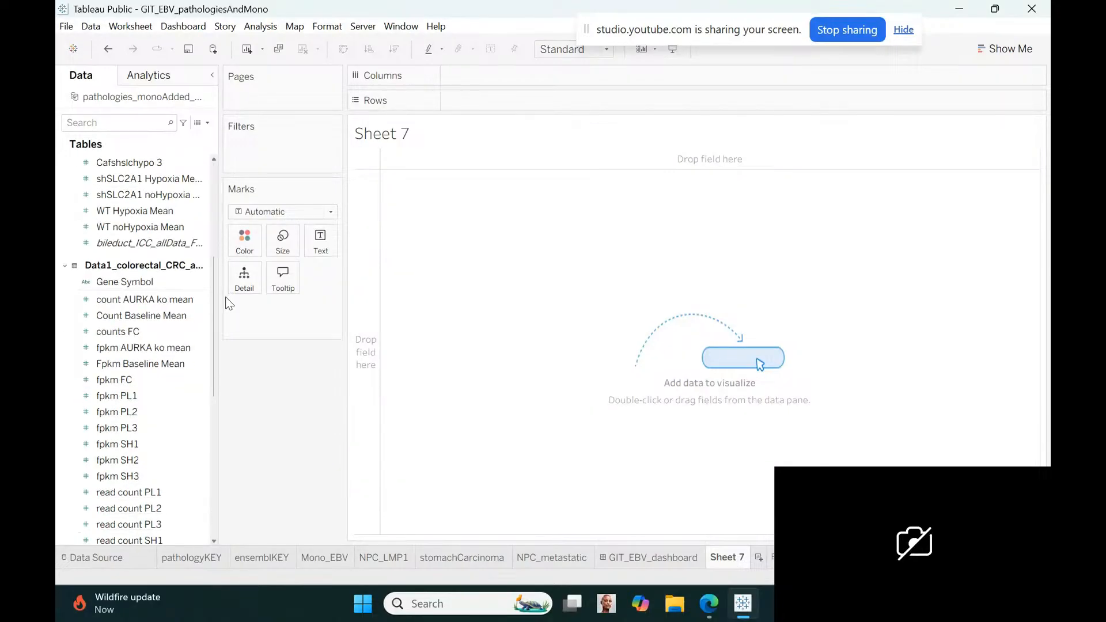
drag(226, 298, 225, 313)
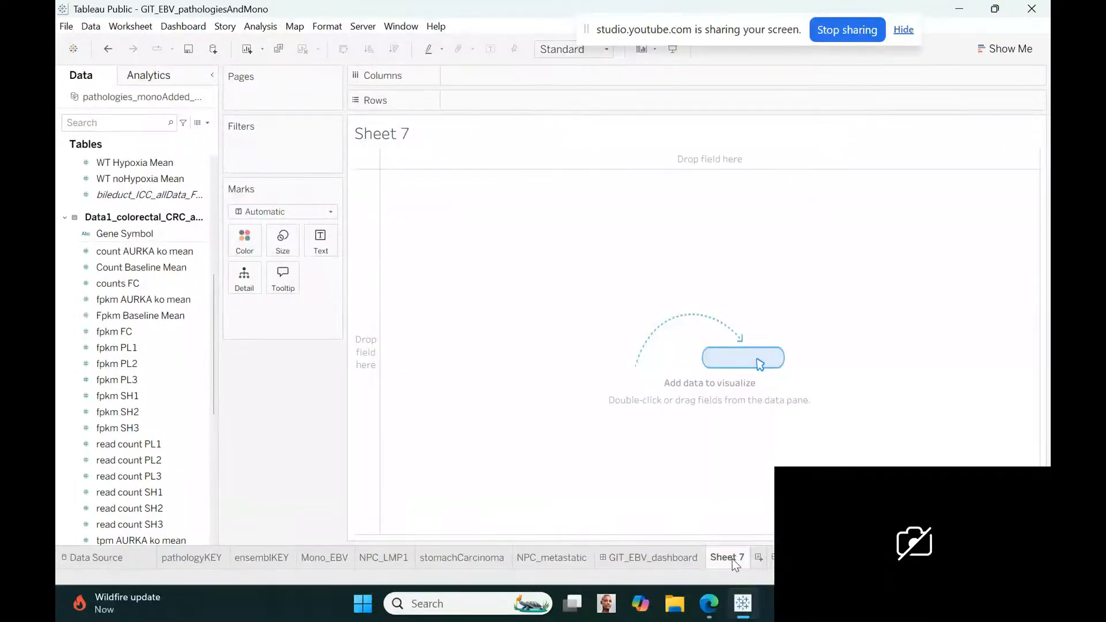
Rename the new worksheet as colorectalCarcinoma
text(colorectalCarc)
key(Return)
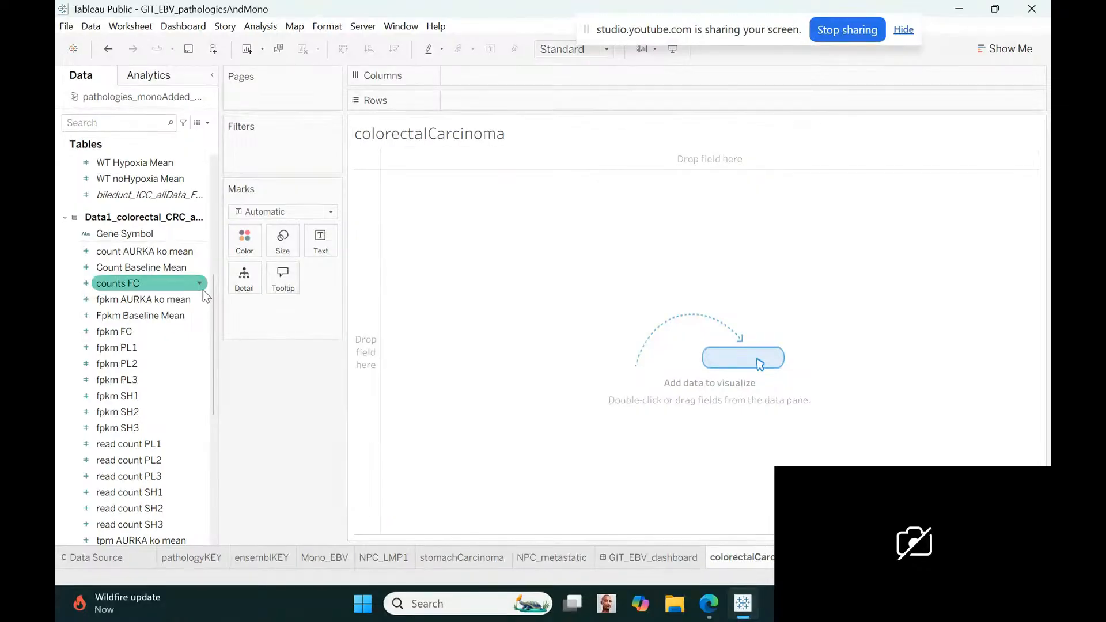
scroll(213, 303, down, 2)
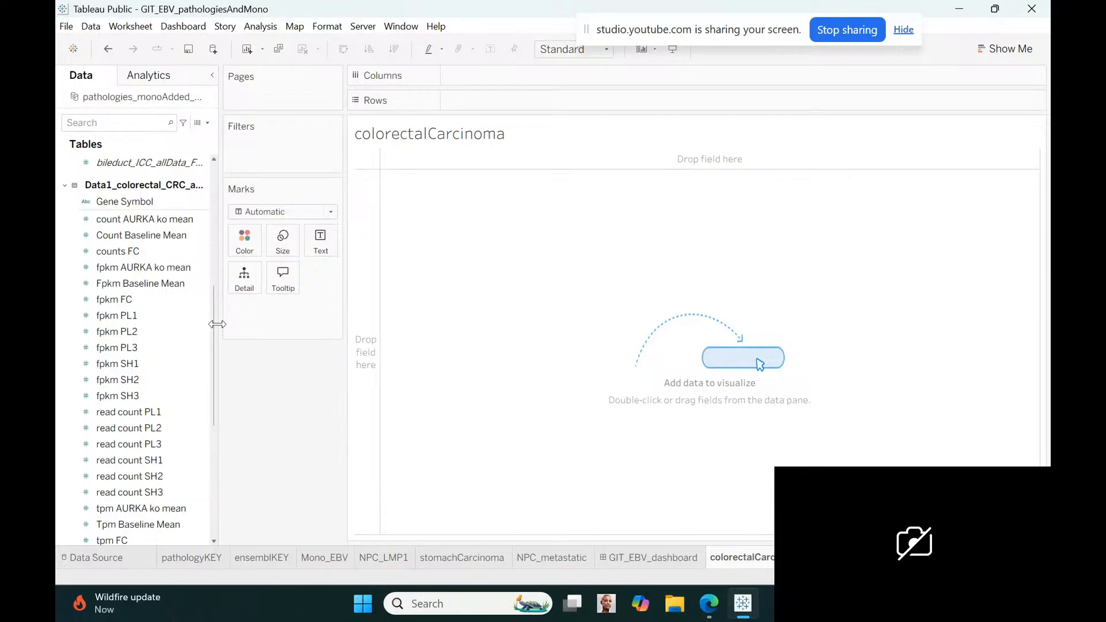
Replace the worksheet title with size 10 text reading "Colorectal Carcinoma (CRC) & EBV with short hairpin knockout gene AURKA (shAURKA)"
double_click(549, 138)
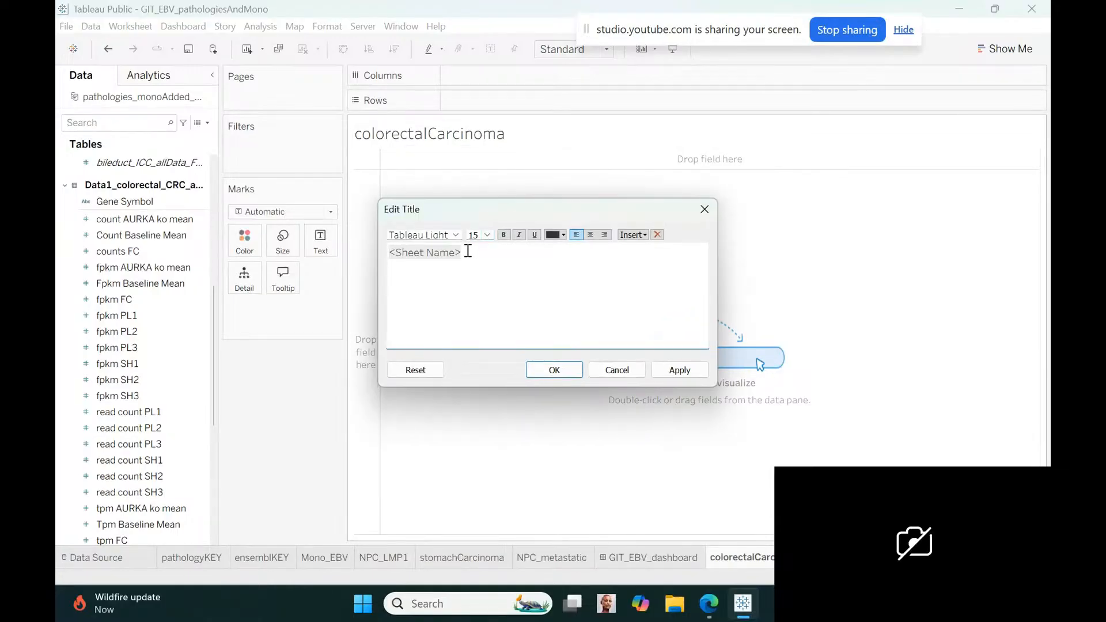
drag(468, 250, 385, 252)
click(489, 234)
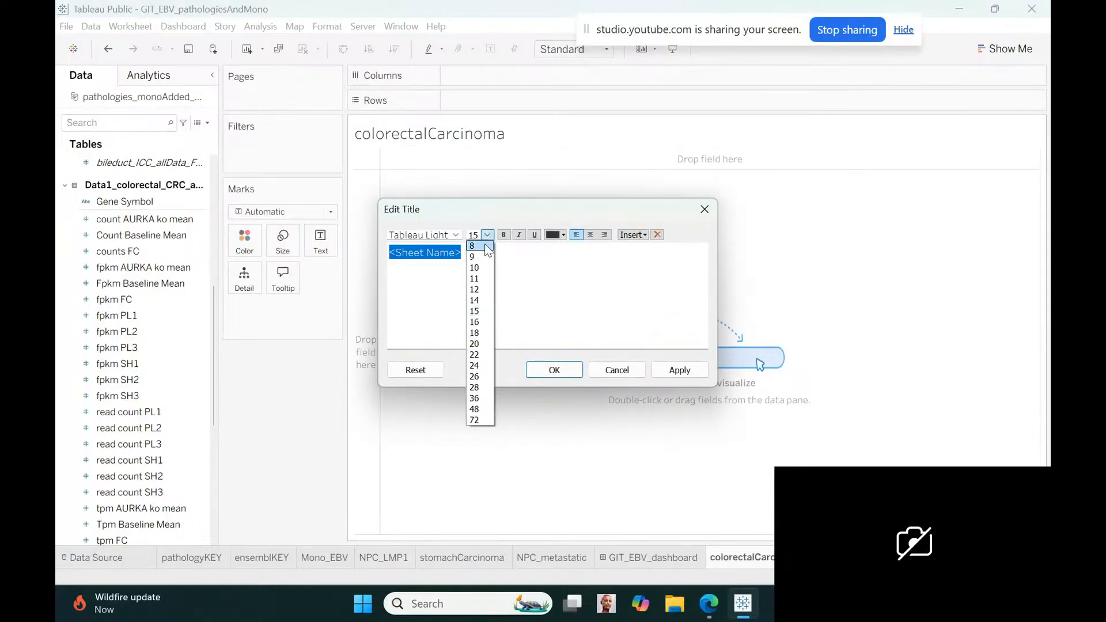
click(485, 268)
text(Color)
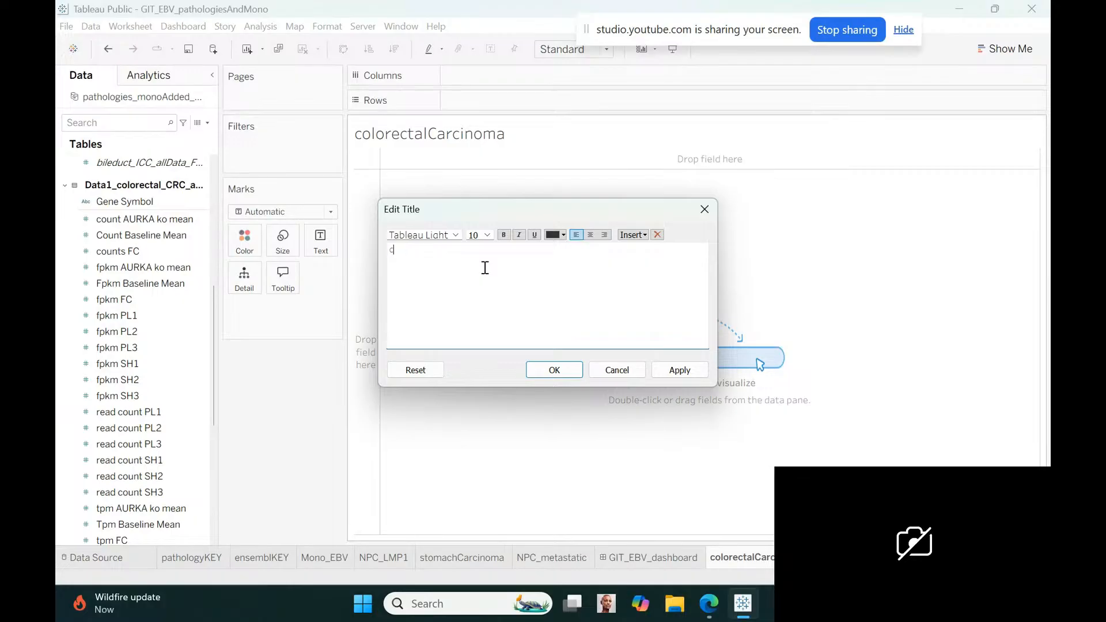
text(rec)
key(BackSpace)
key(BackSpace)
key(BackSpace)
text(ectal Carcinoma (CRC) & EBV with short)
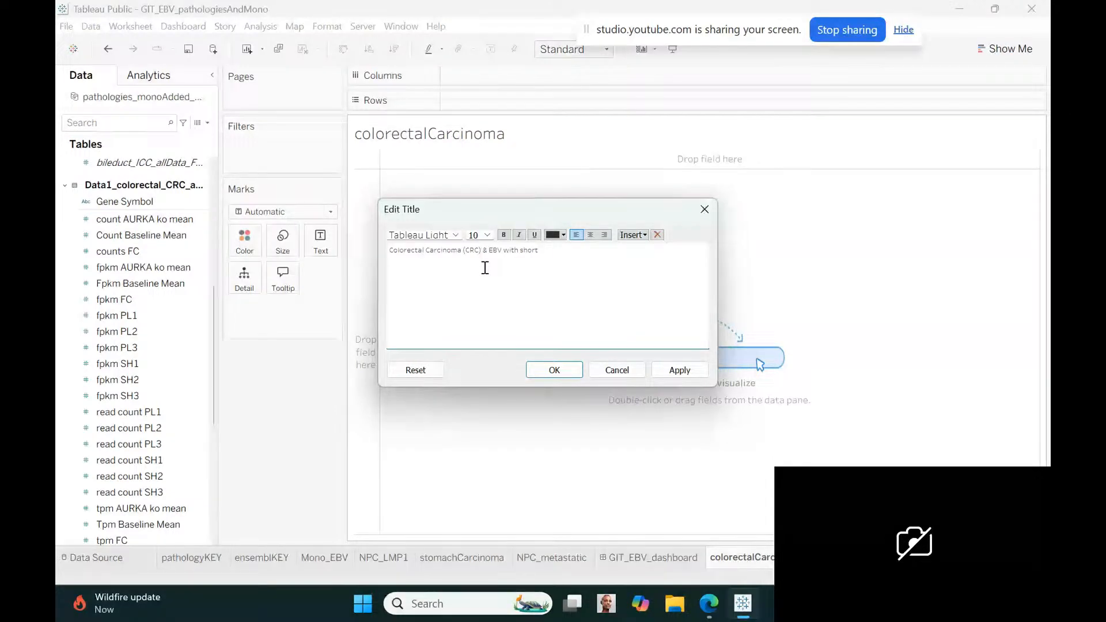
text( hairpin knockout gene)
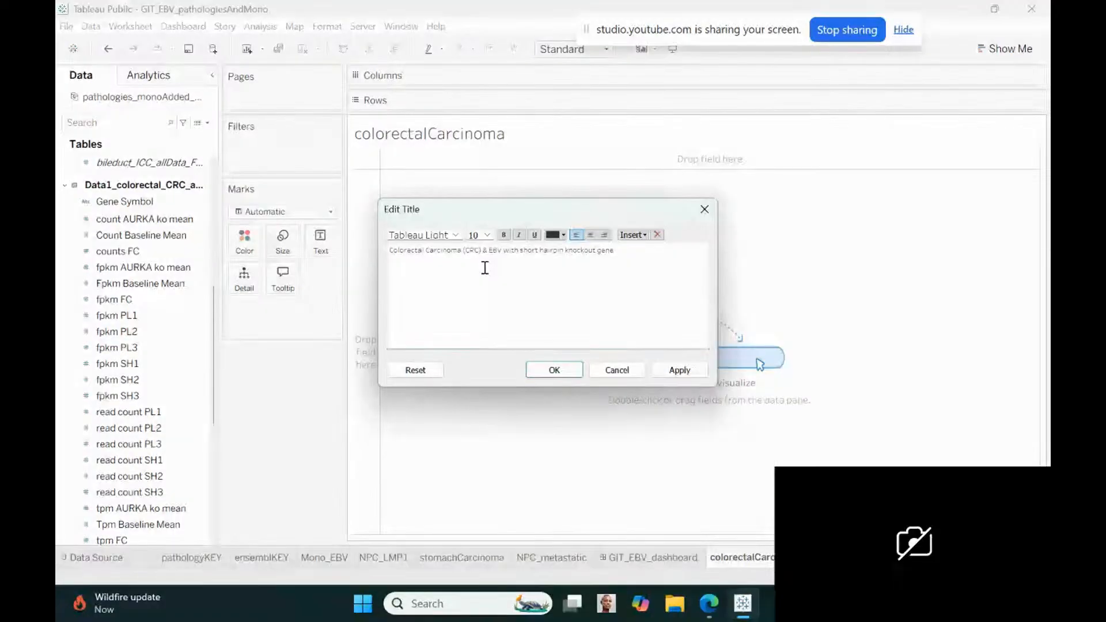
text( AURKA (sh)
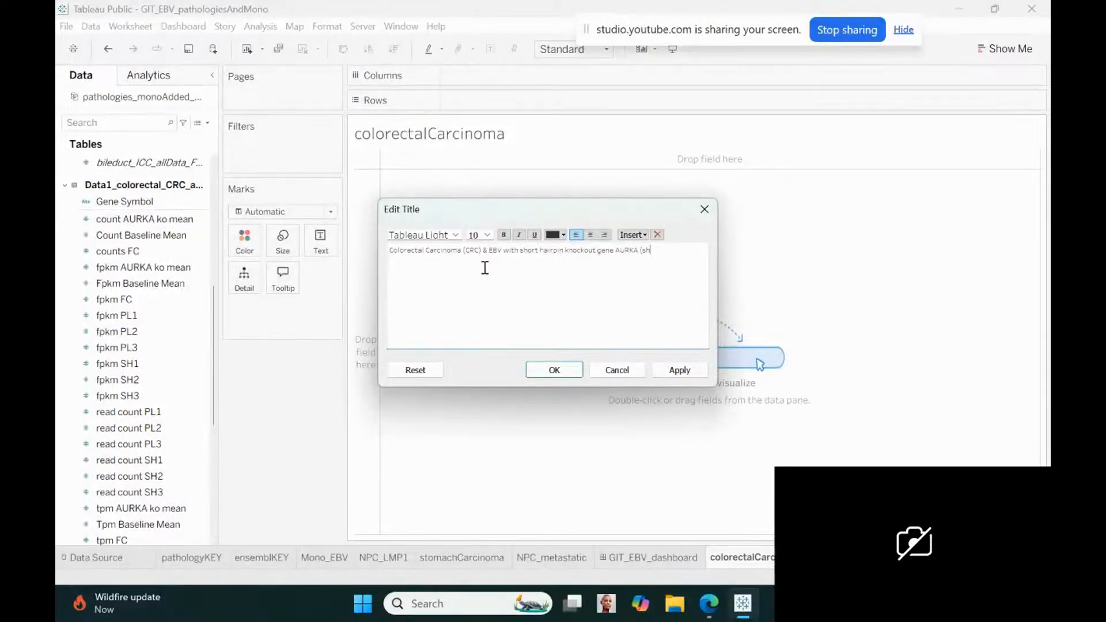
text(AURKA)
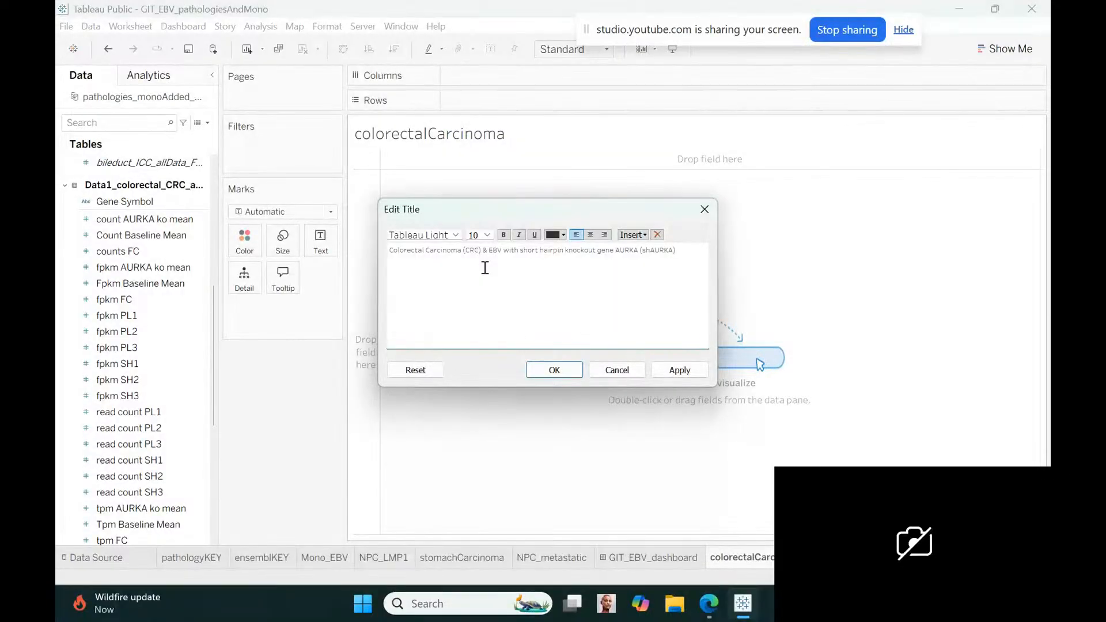
Add a second title line in size 8 reading "3 CRC with AURKA and 3 CRC with knockout of AURKA samples using read counts"
click(488, 235)
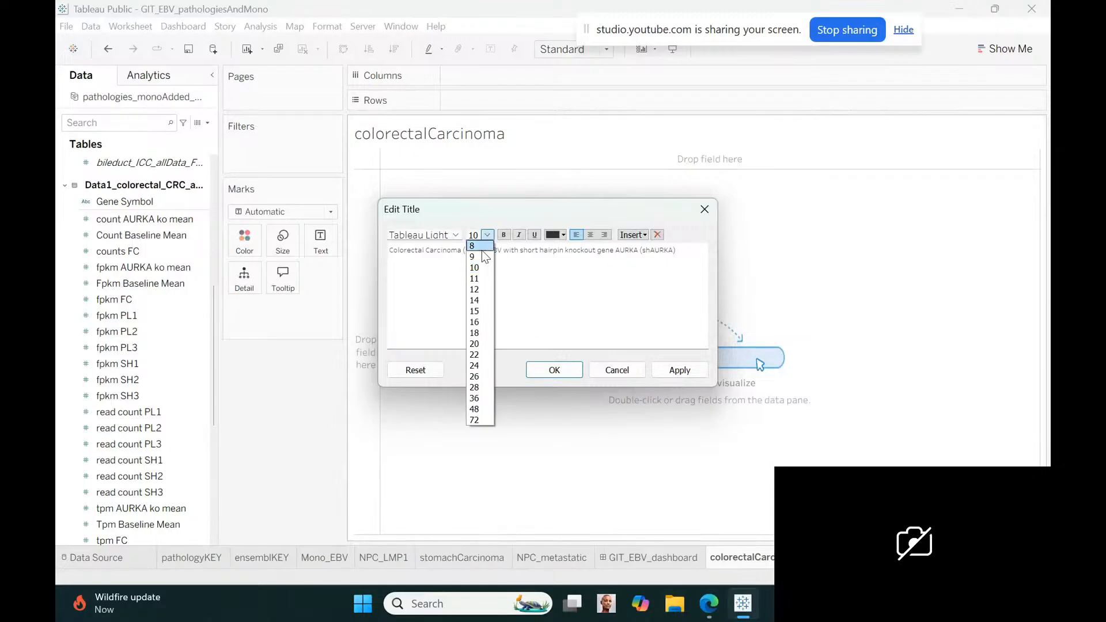
click(482, 246)
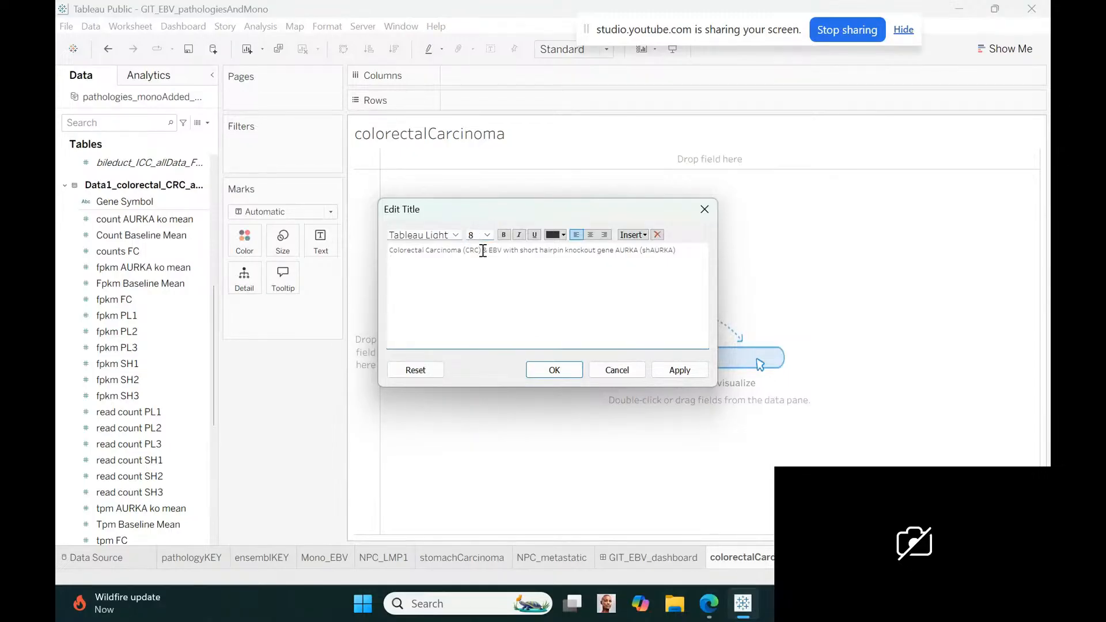
text(S)
text(with)
text( AURKA and 3)
text( CRC)
text( withou)
text(t A)
key(BackSpace)
key(BackSpace)
key(BackSpace)
text(knockout of AURKA samples)
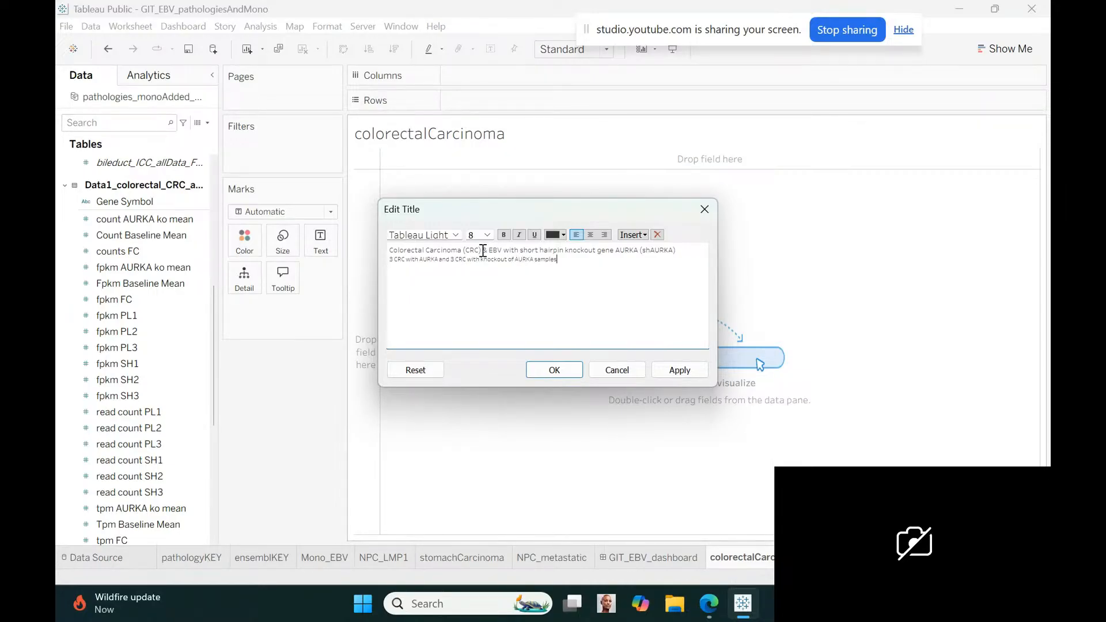
text( using read counts)
click(563, 375)
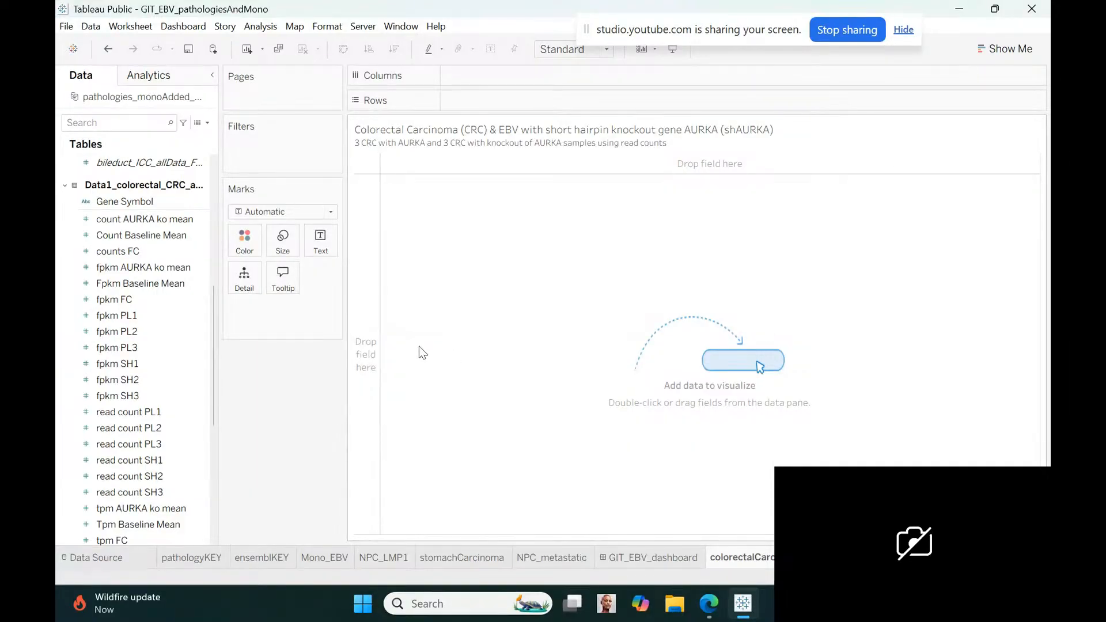
Place the Gene Symbol field of the Data1_colorectal_CRC table on Rows, adding all its members
click(164, 332)
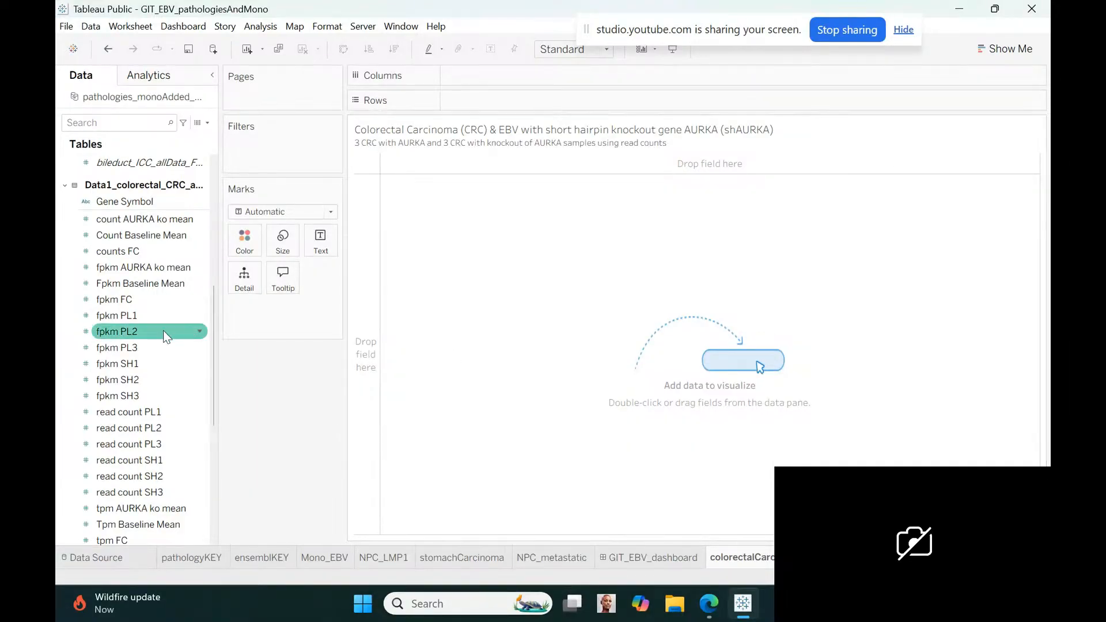
click(144, 219)
drag(124, 201, 487, 110)
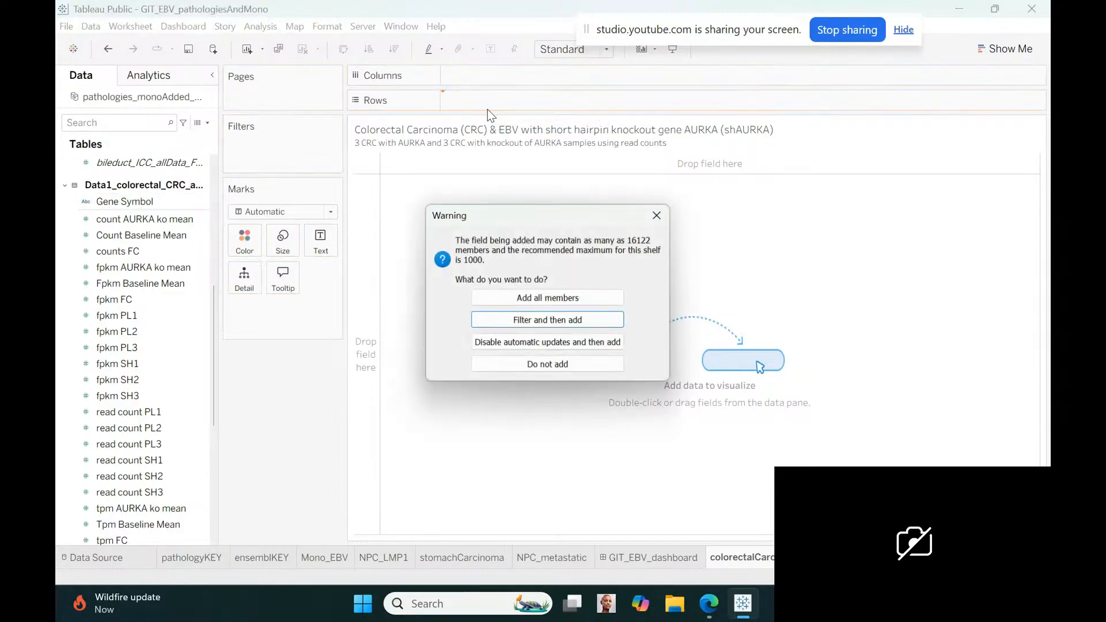
click(525, 299)
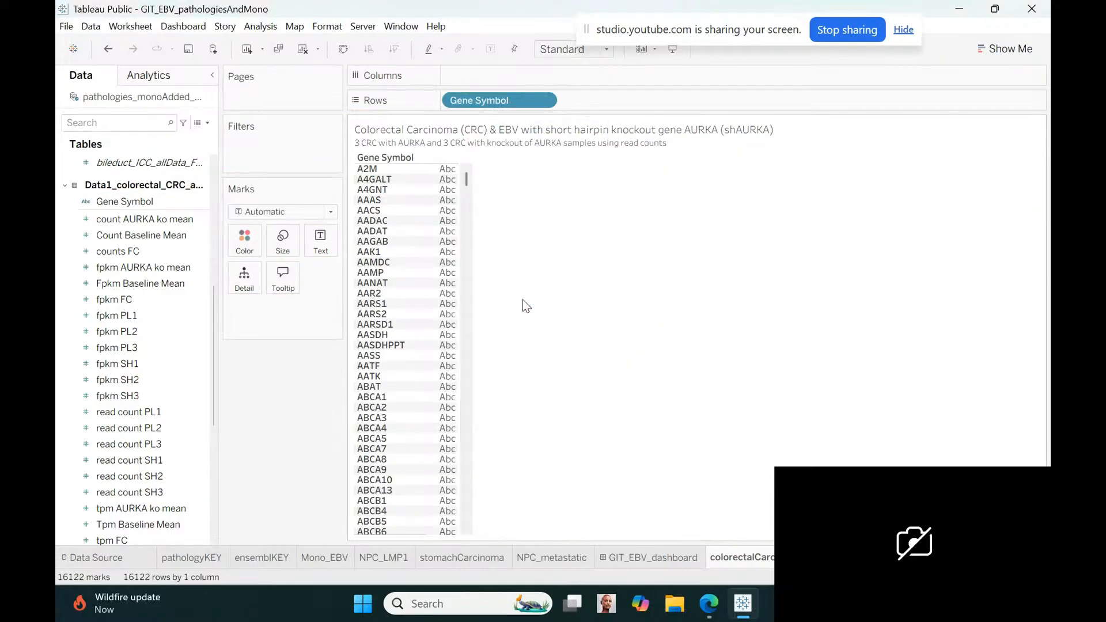
Rename the Gene Symbol field of the colorectal table as genes
right_click(200, 201)
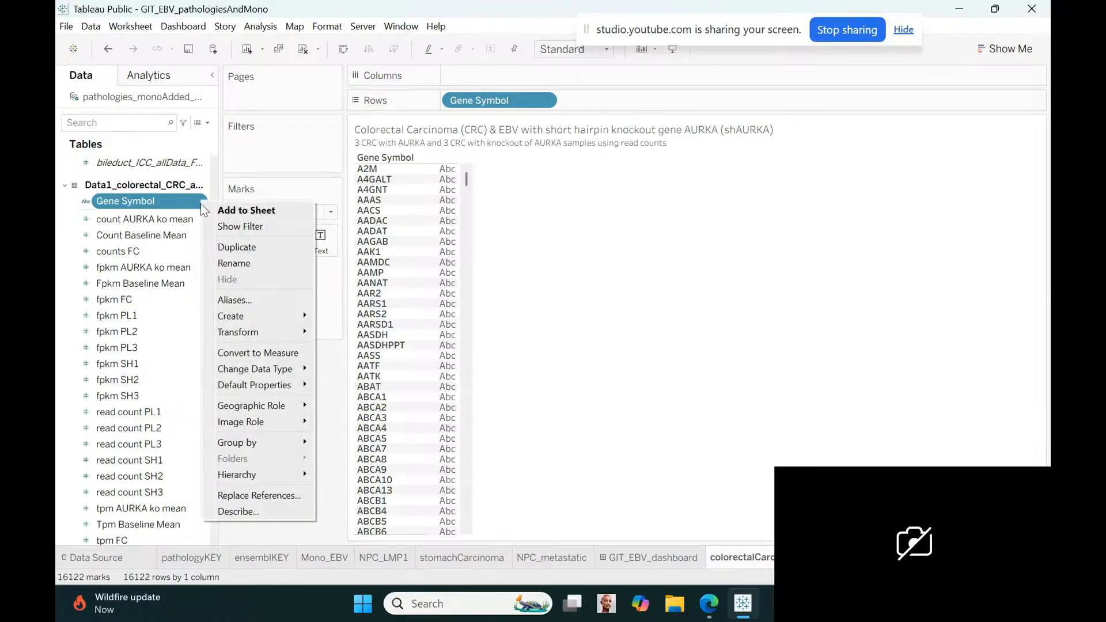
click(231, 264)
text(CRC)
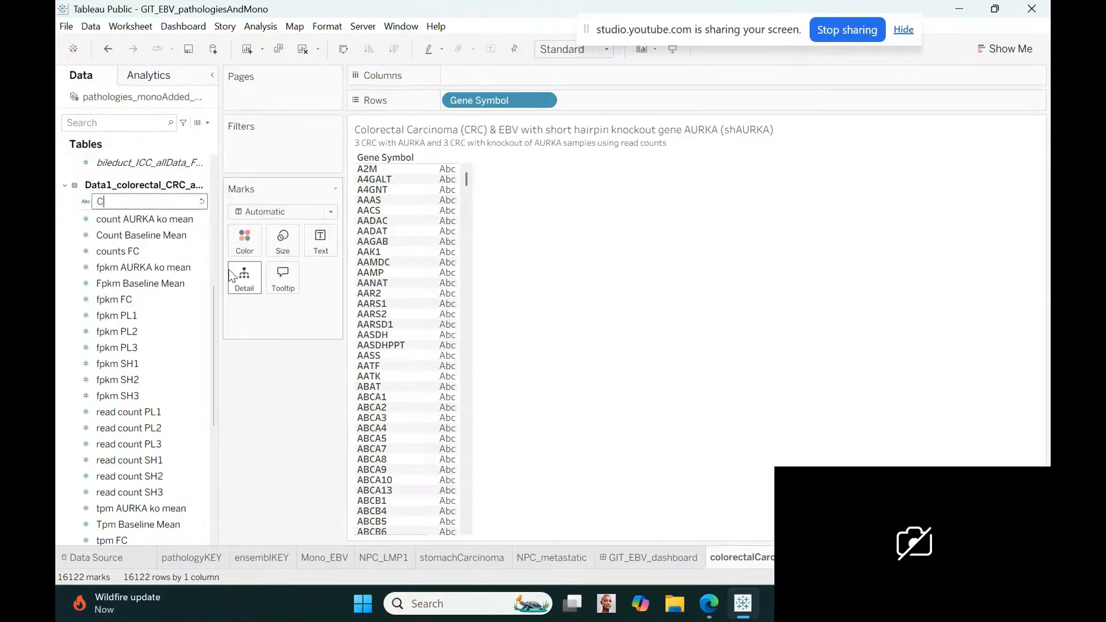
key(BackSpace)
key(BackSpace)
key(BackSpace)
text(genes)
key(Return)
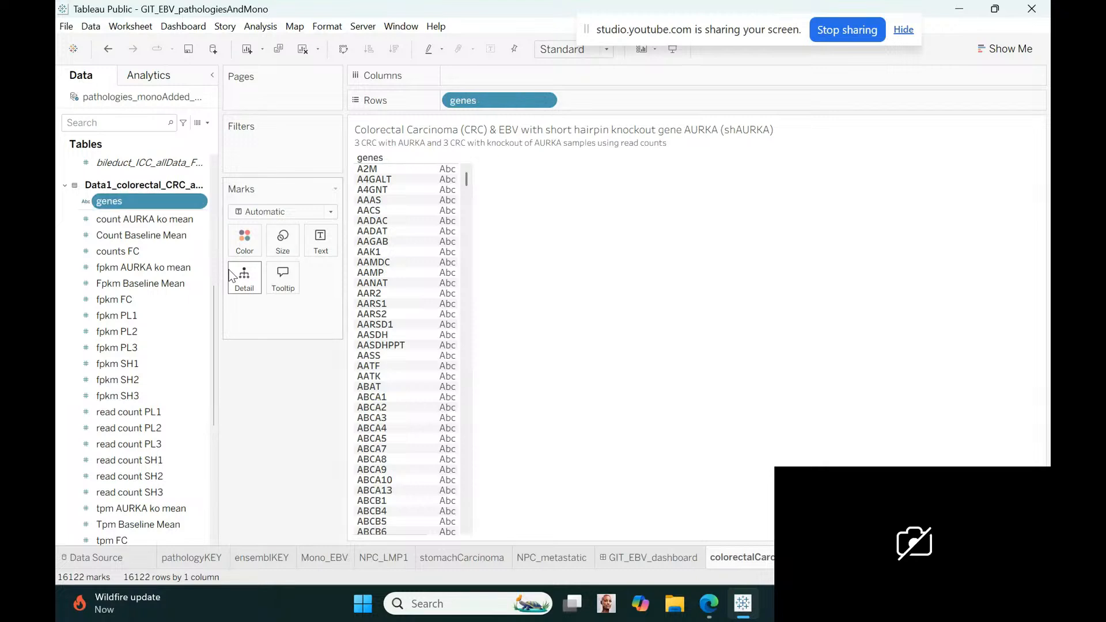
Rename the counts FC field of the colorectal table as foldchange_CRC_shAURKA
click(144, 253)
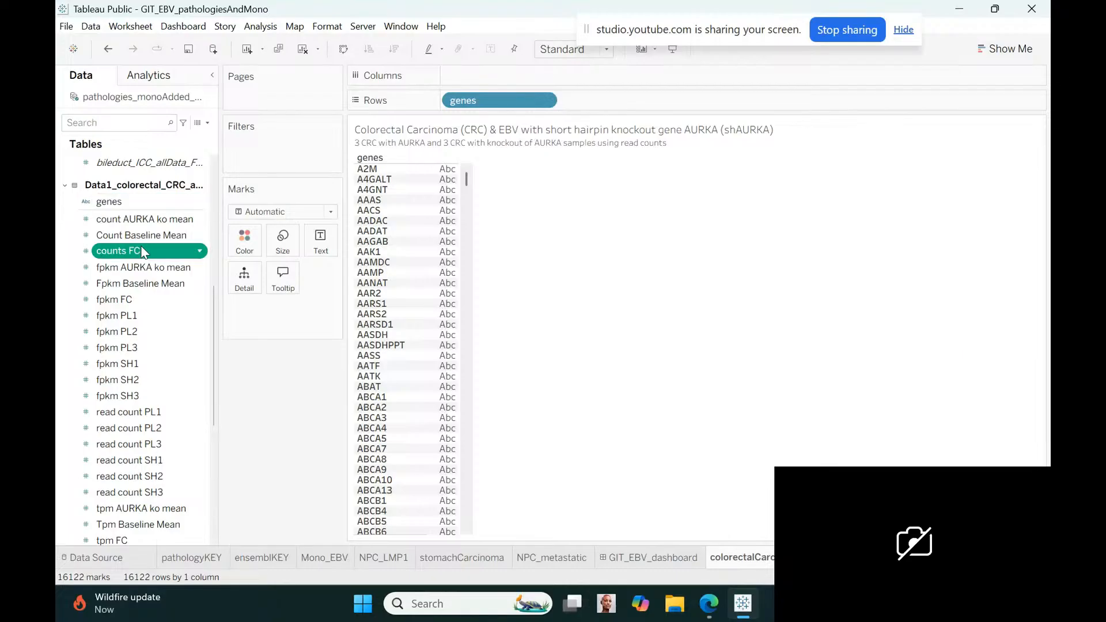
click(201, 251)
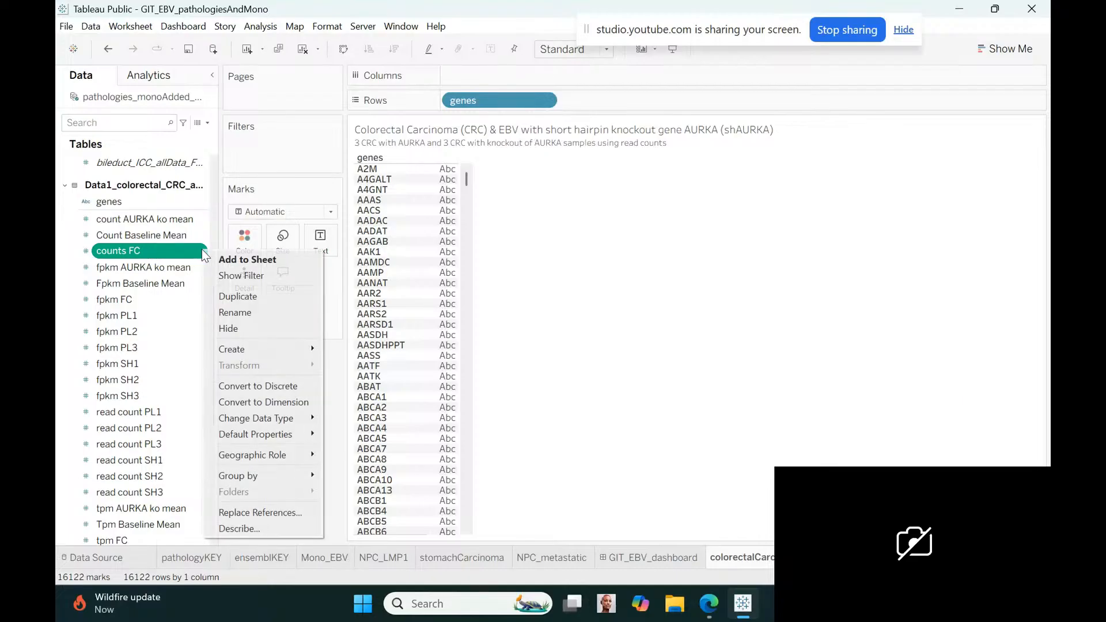
click(244, 312)
text(fol)
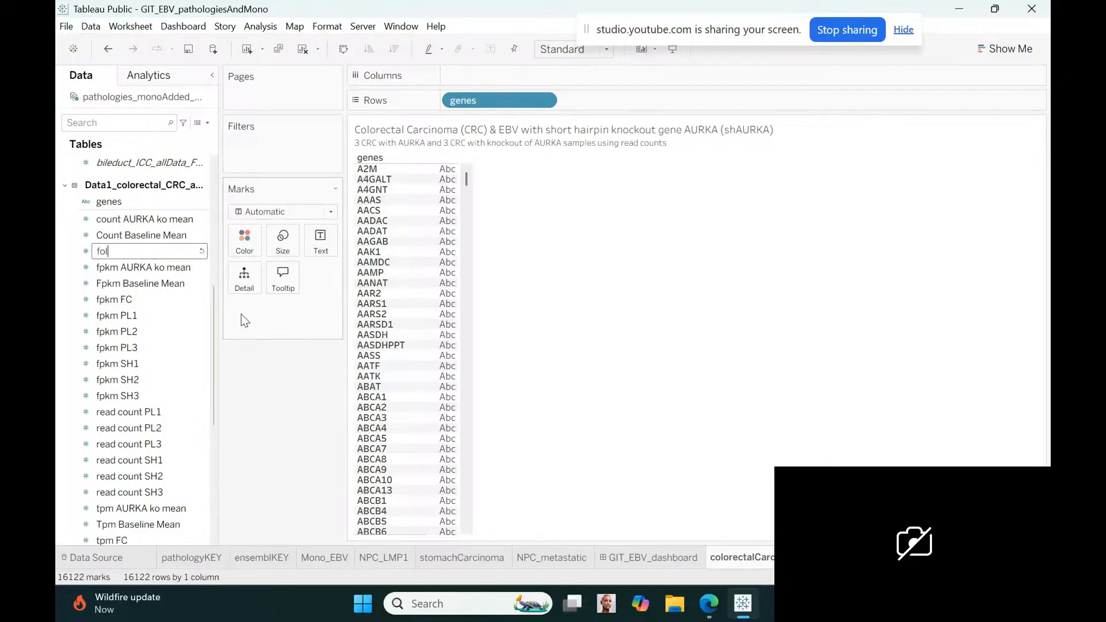
text(dchange_CRC_shAURKA)
key(Return)
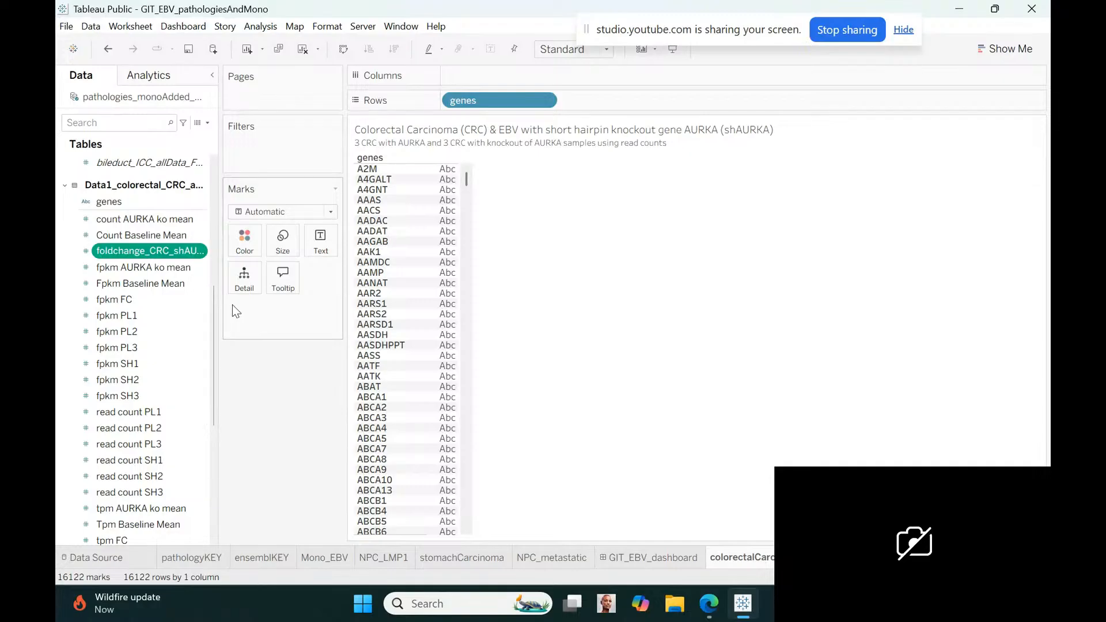
Add foldchange_CRC_shAURKA to Rows after genes and make it discrete
drag(167, 251, 660, 106)
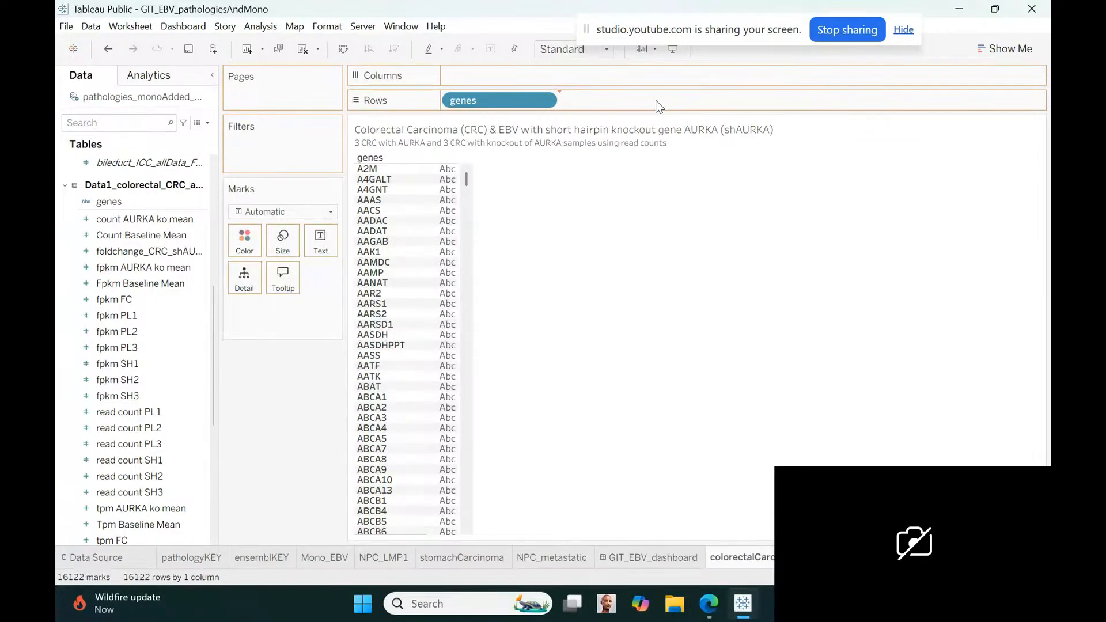
drag(660, 106, 659, 104)
click(662, 102)
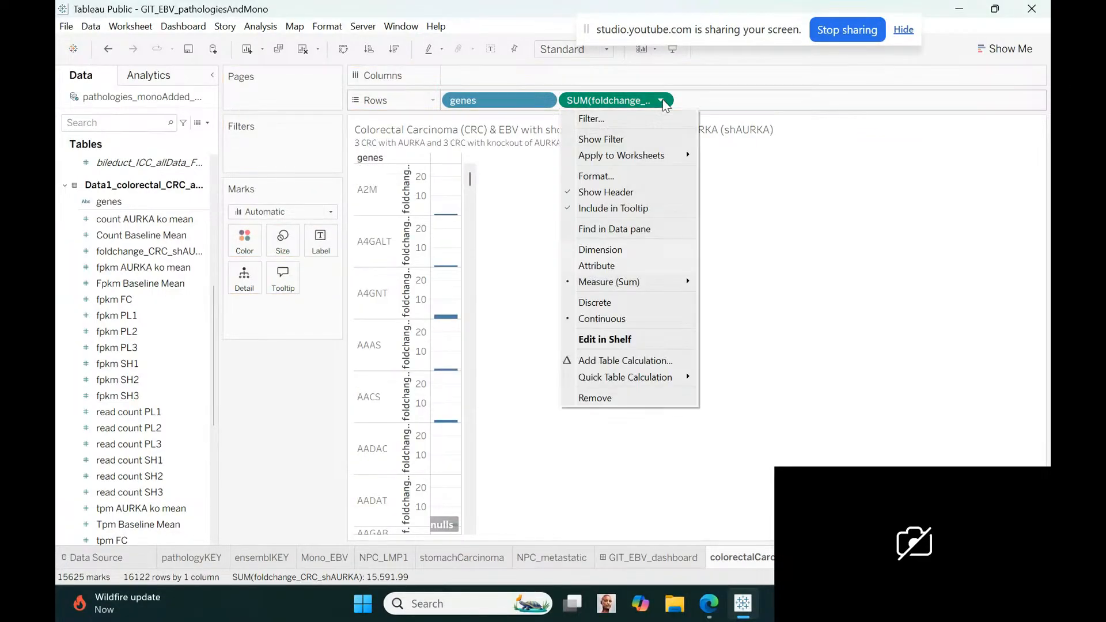
click(579, 303)
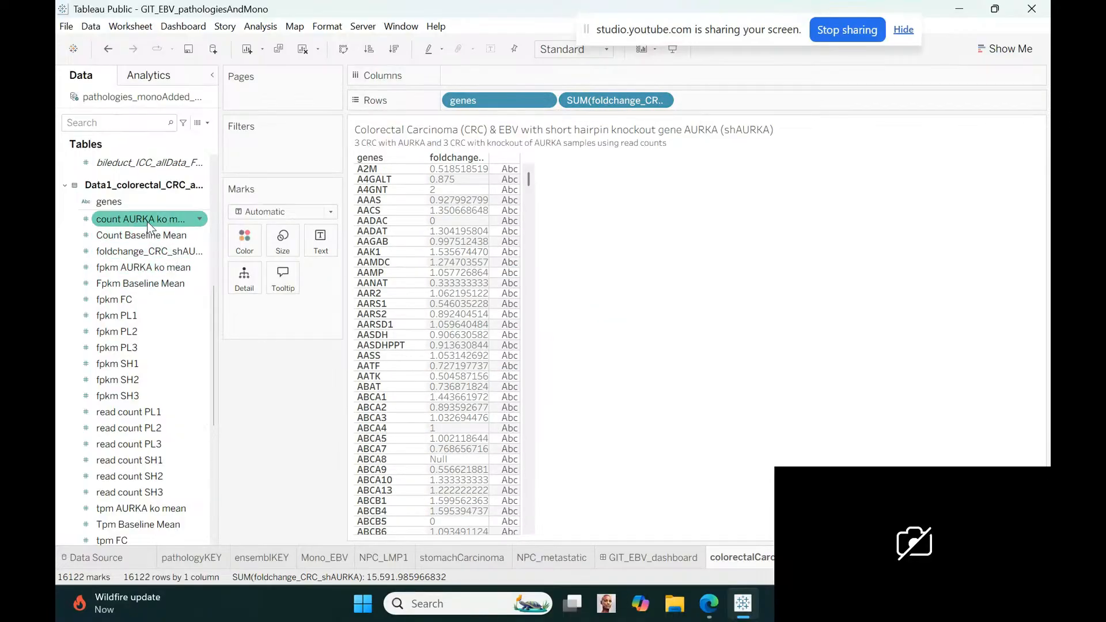
Add count AURKA ko mean to Rows after the fold-change field and make it discrete
drag(147, 231, 744, 113)
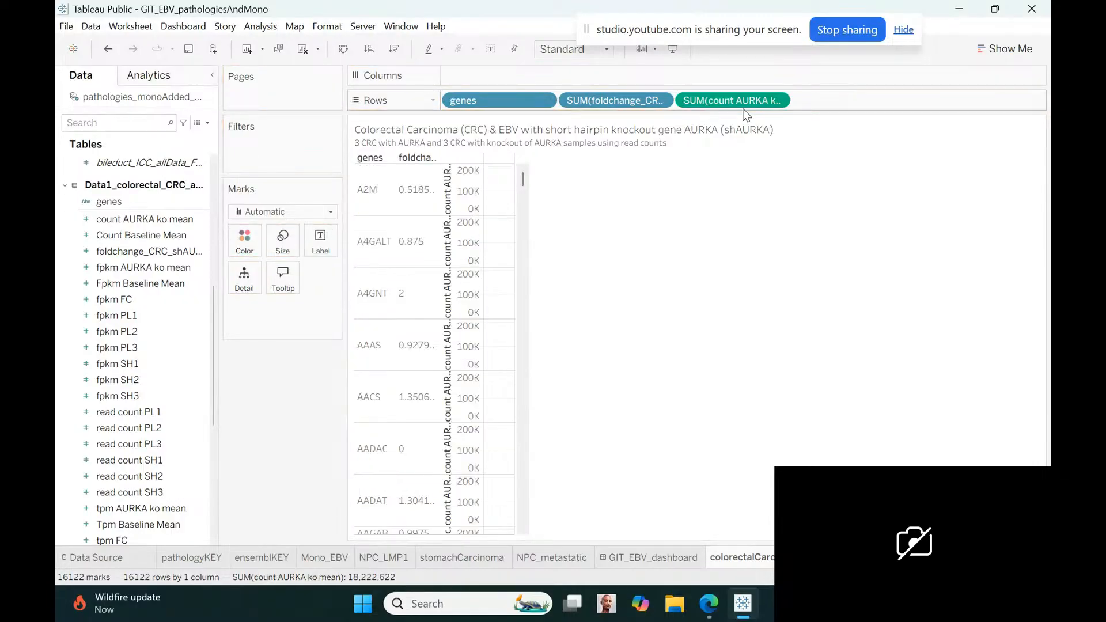
click(777, 101)
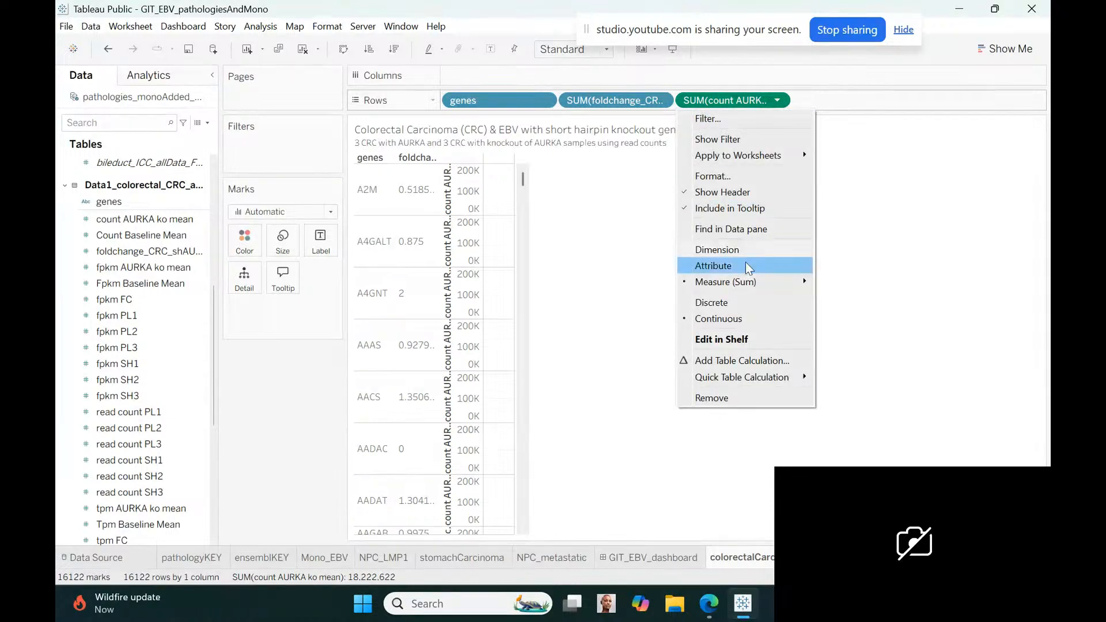
click(740, 307)
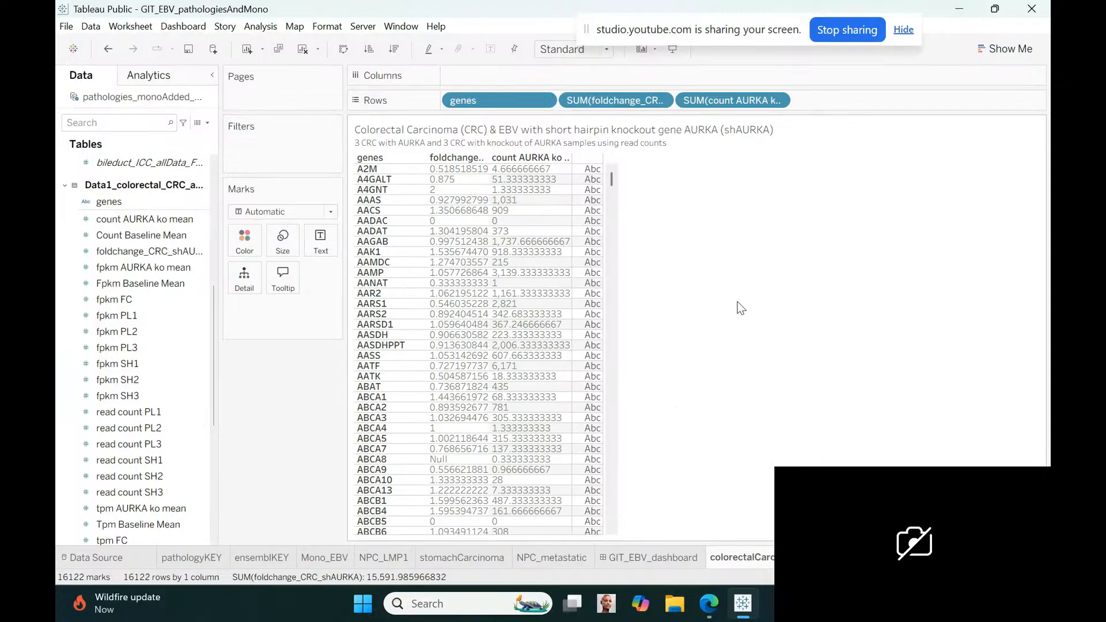
Rename the count AURKA ko mean field as shAURKA_mean
click(175, 220)
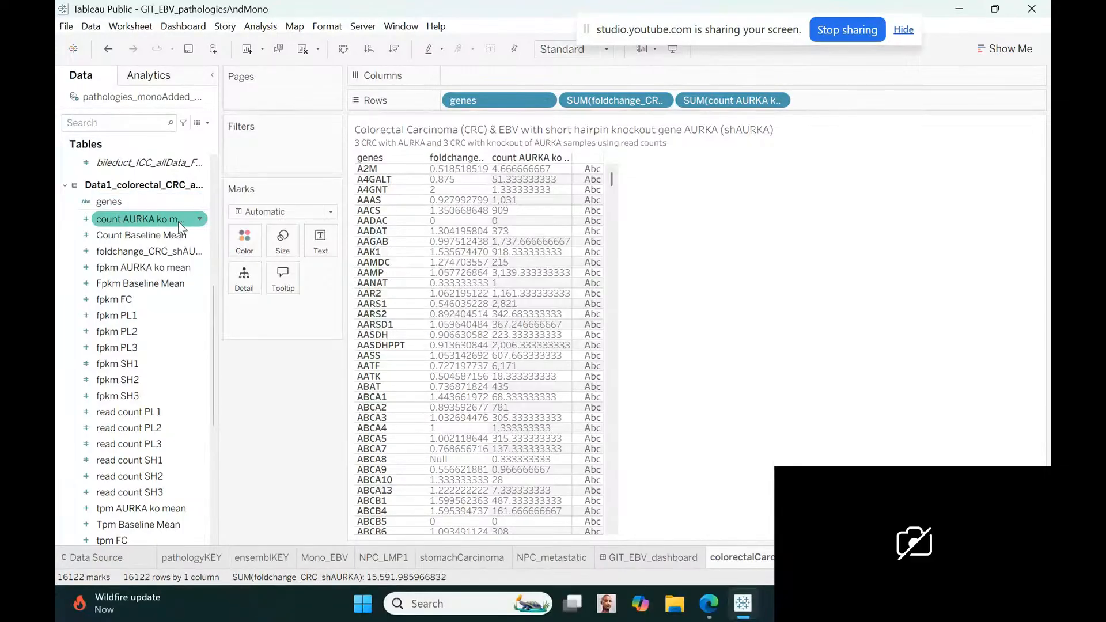
right_click(199, 214)
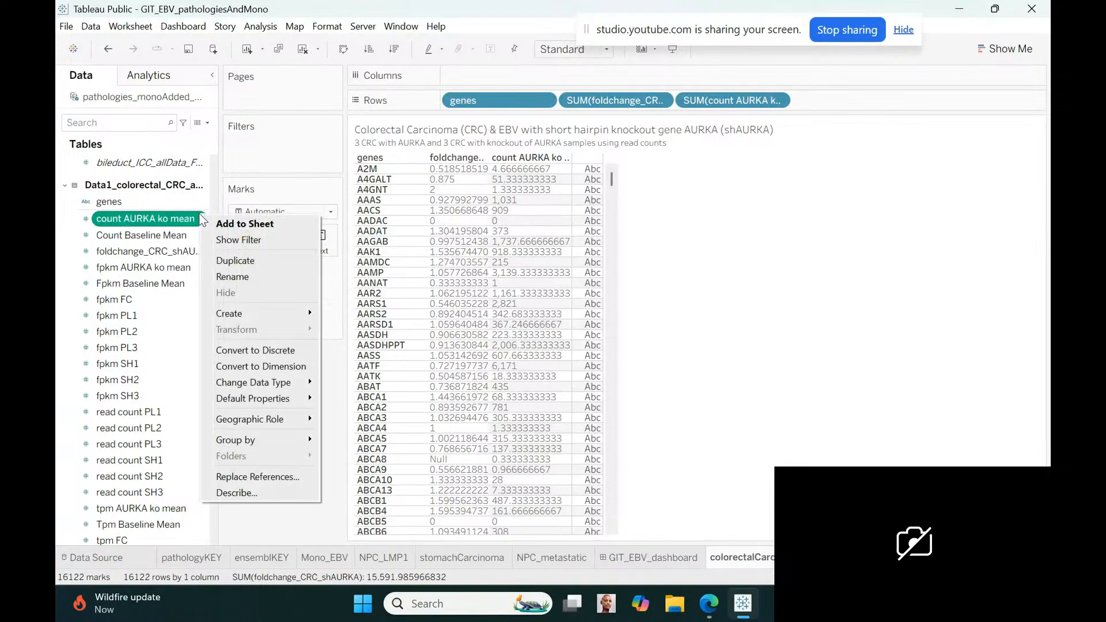
click(226, 277)
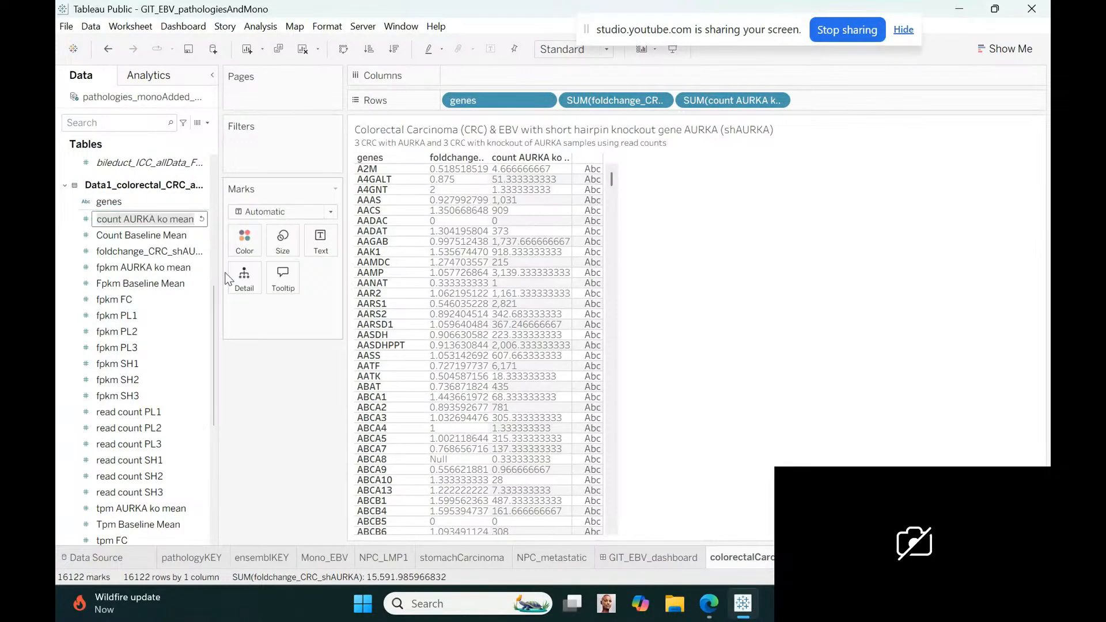
text(shA)
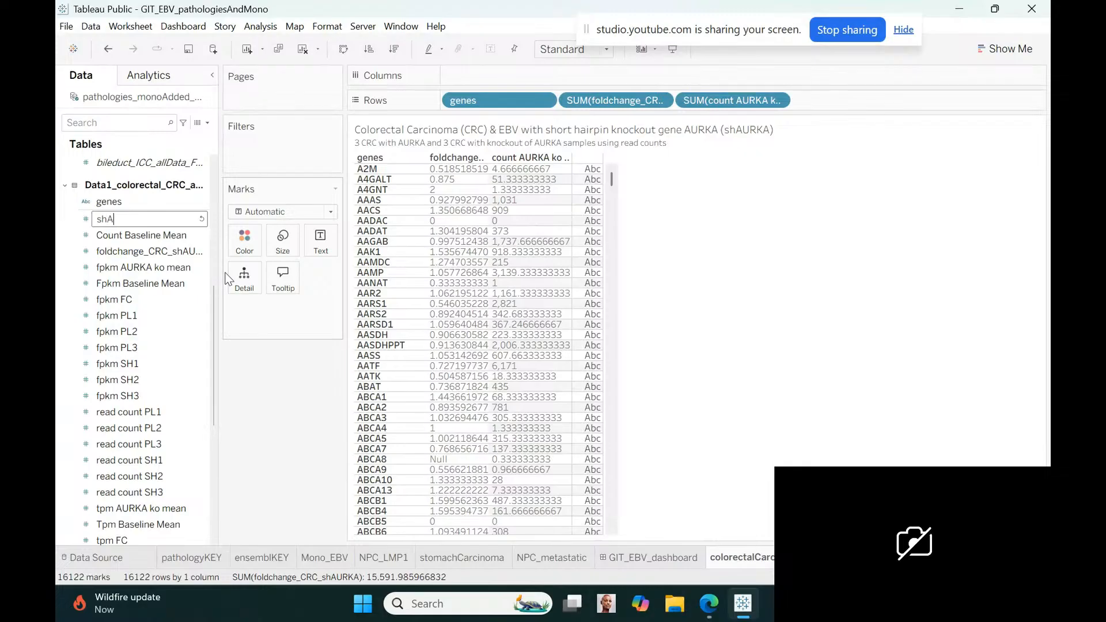
text(URKA_mean)
key(Return)
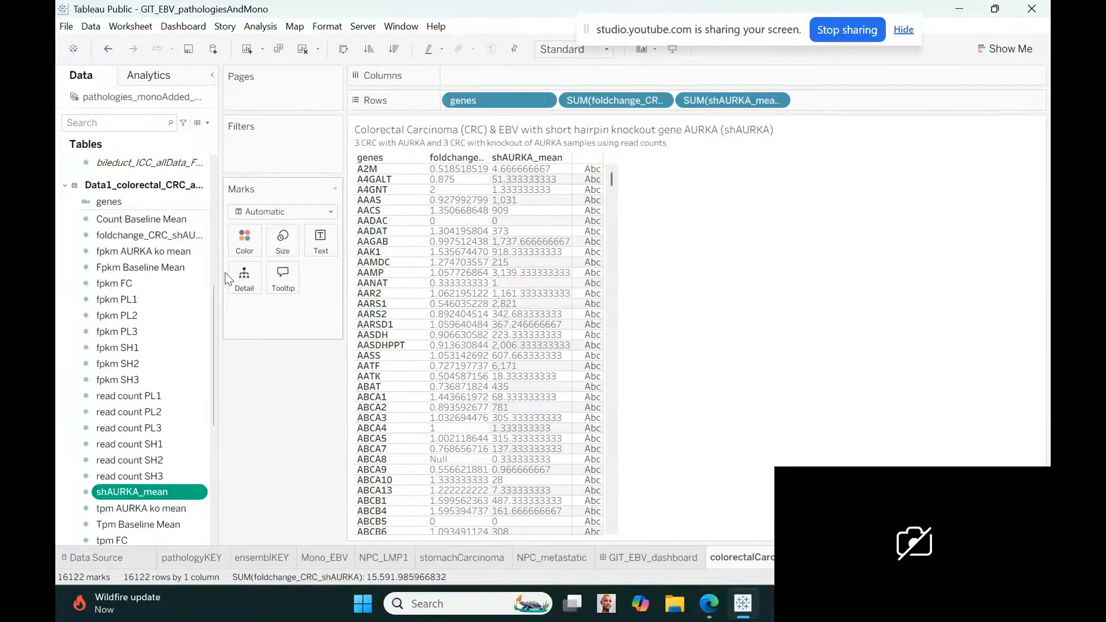
Rename the Count Baseline Mean field of the colorectal table as CRC_baseline_mean
right_click(201, 220)
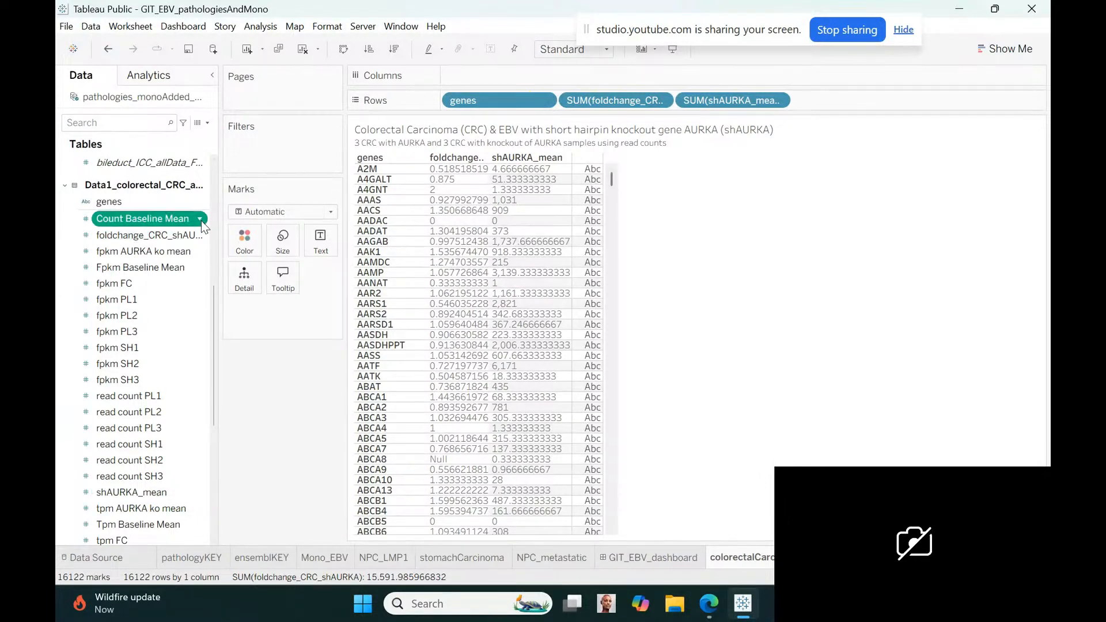
click(233, 285)
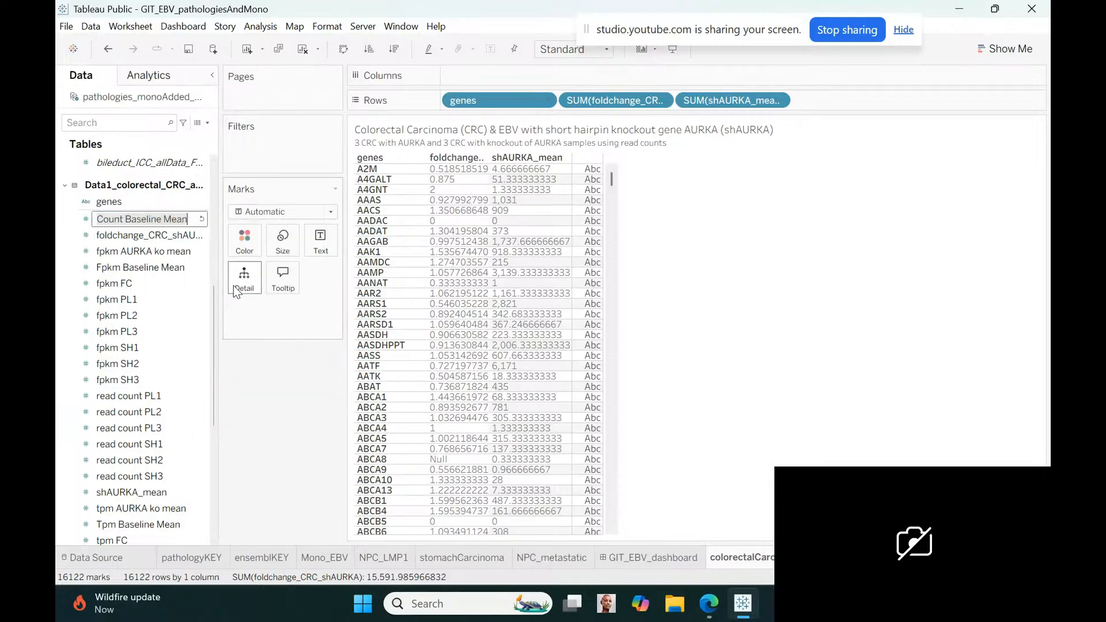
text(CRC)
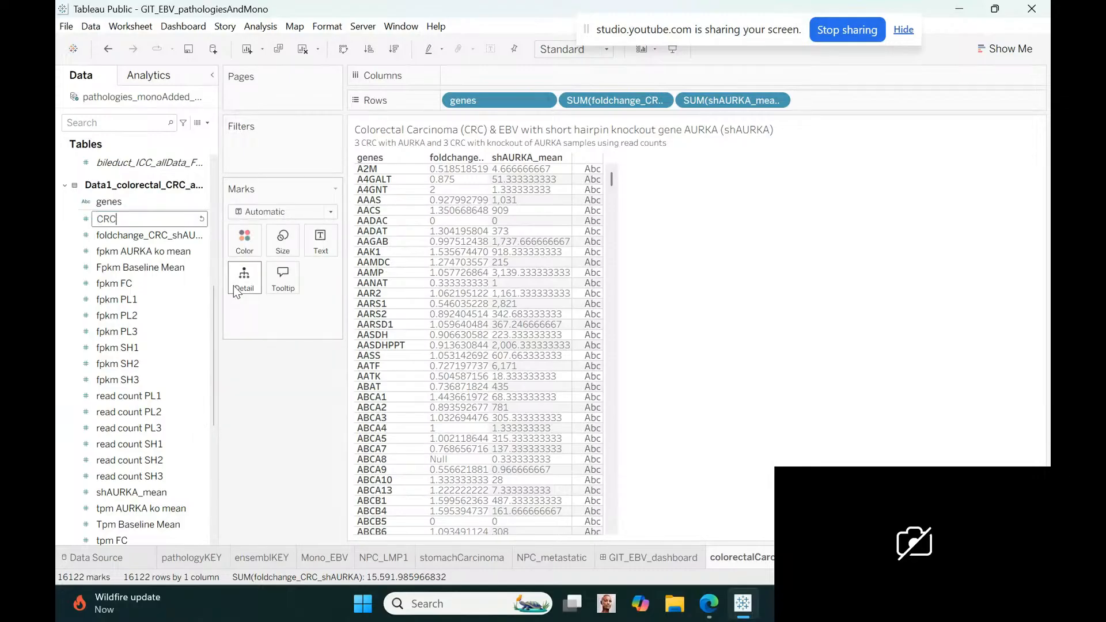
text(_bas)
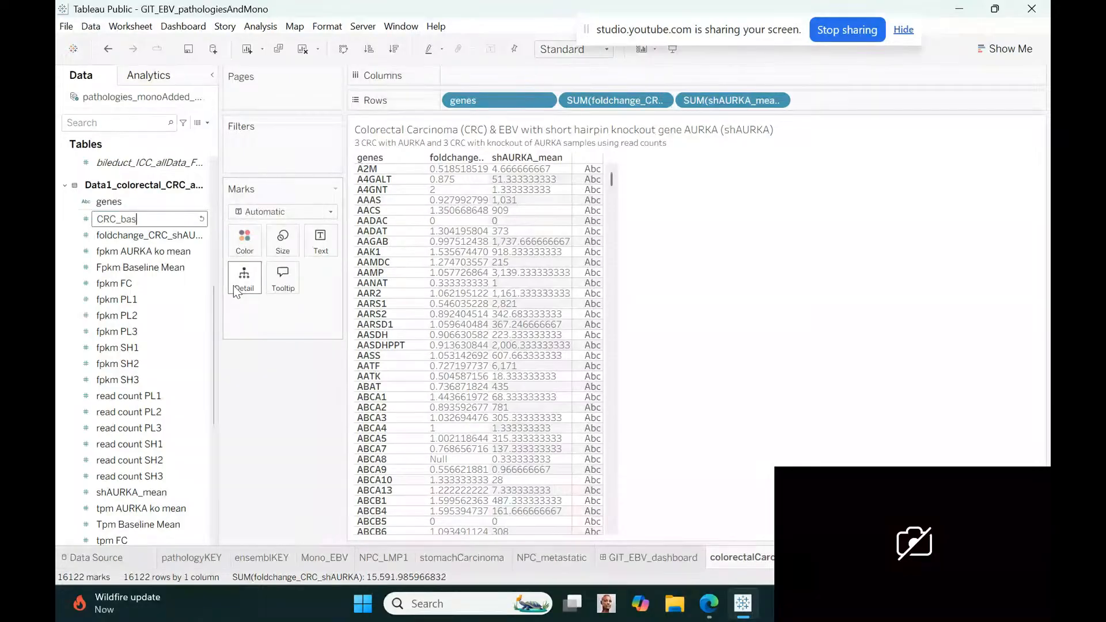
text(eline_mean)
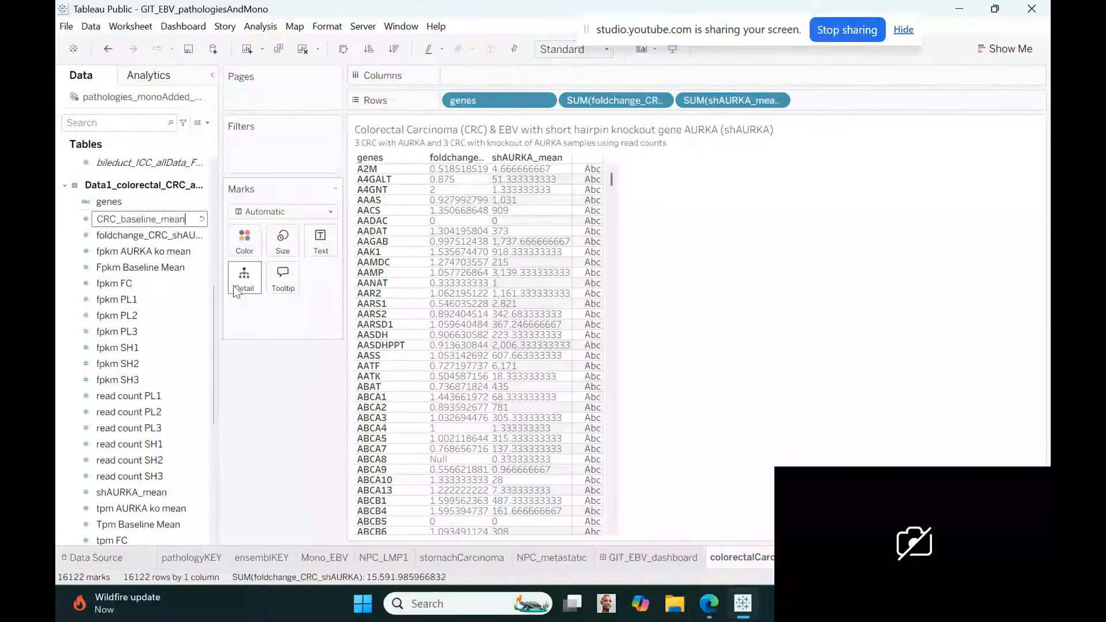
key(Return)
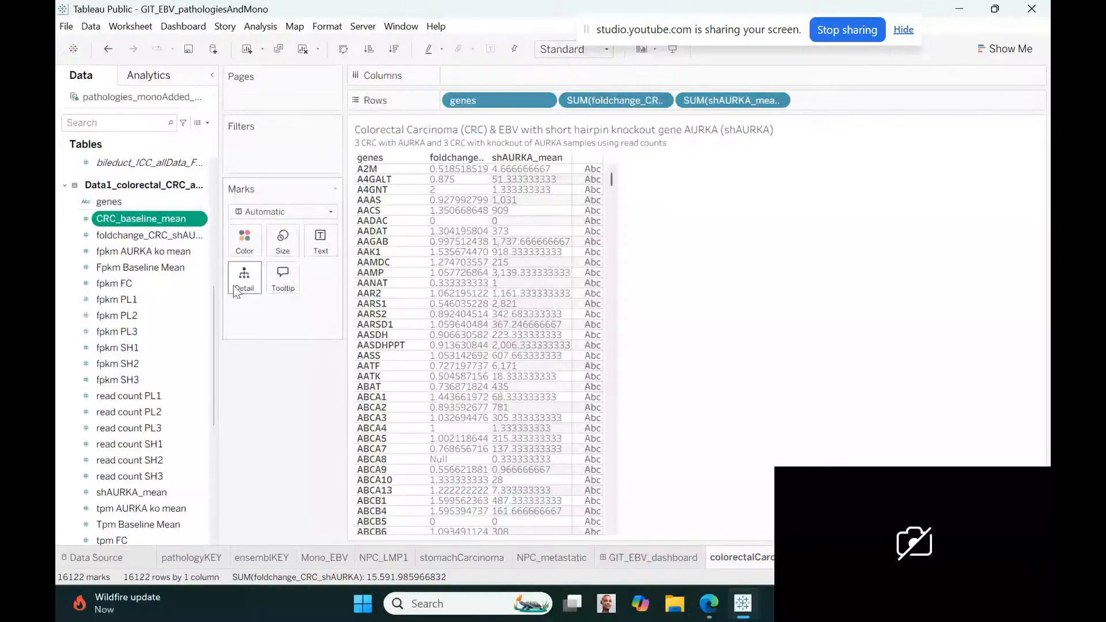
Add CRC_baseline_mean to Rows after shAURKA_mean and make it discrete
click(160, 495)
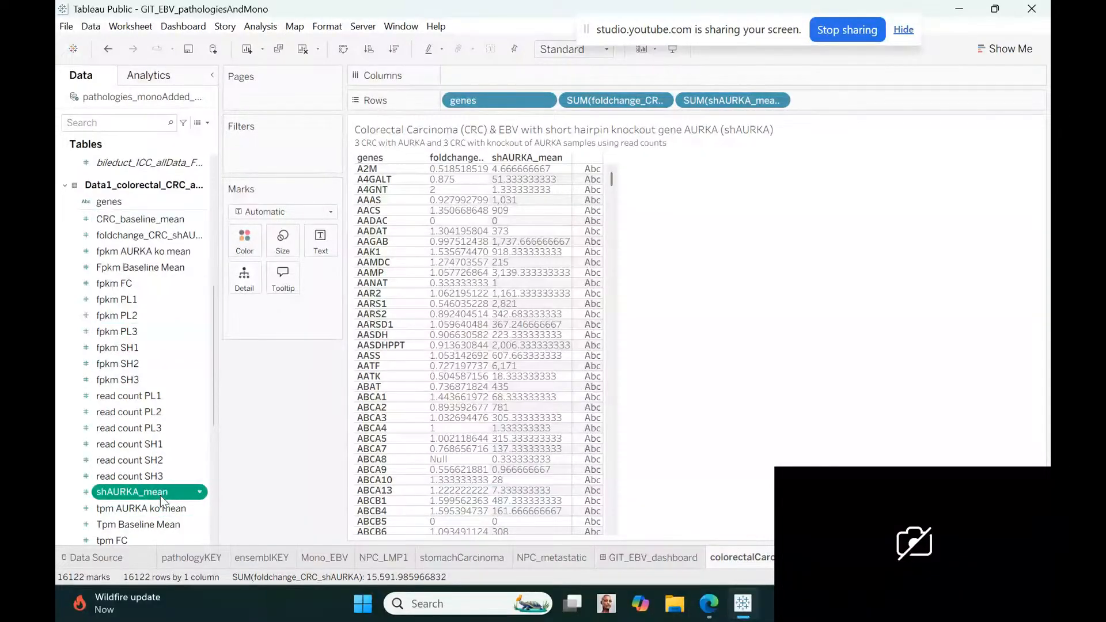
click(135, 219)
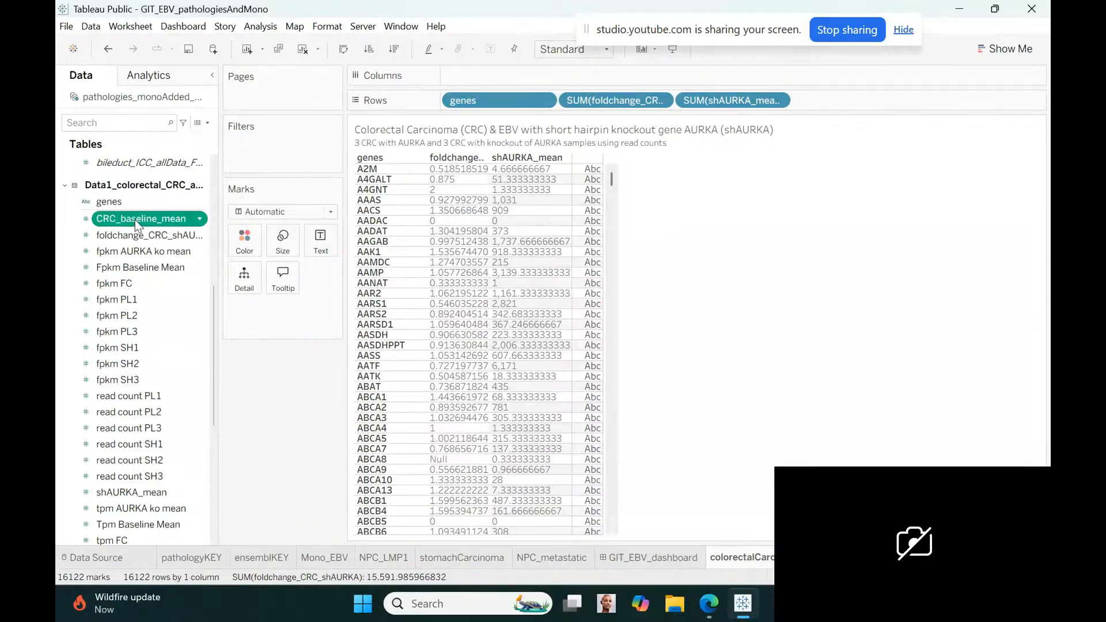
mouse_move(135, 220)
mouse_down()
mouse_move(837, 144)
mouse_move(823, 101)
mouse_up()
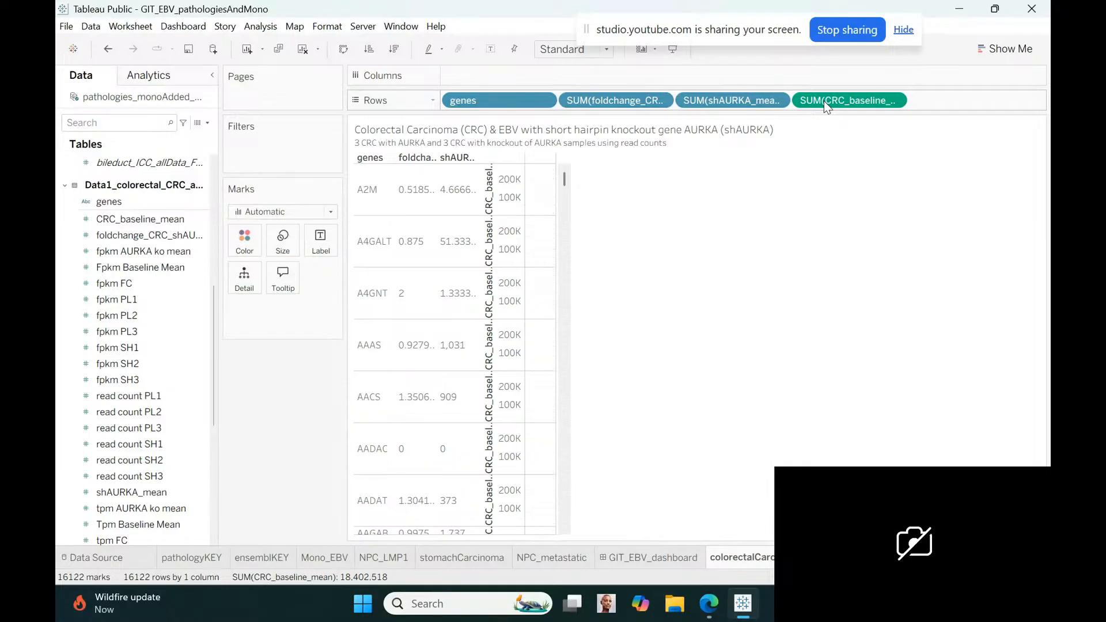
click(894, 102)
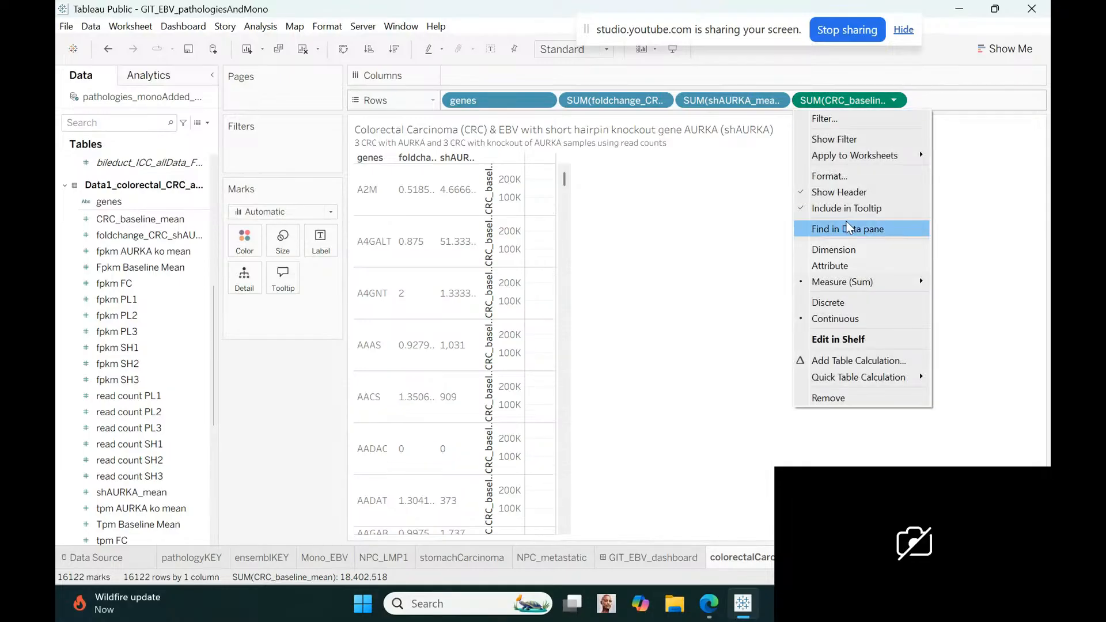
click(837, 302)
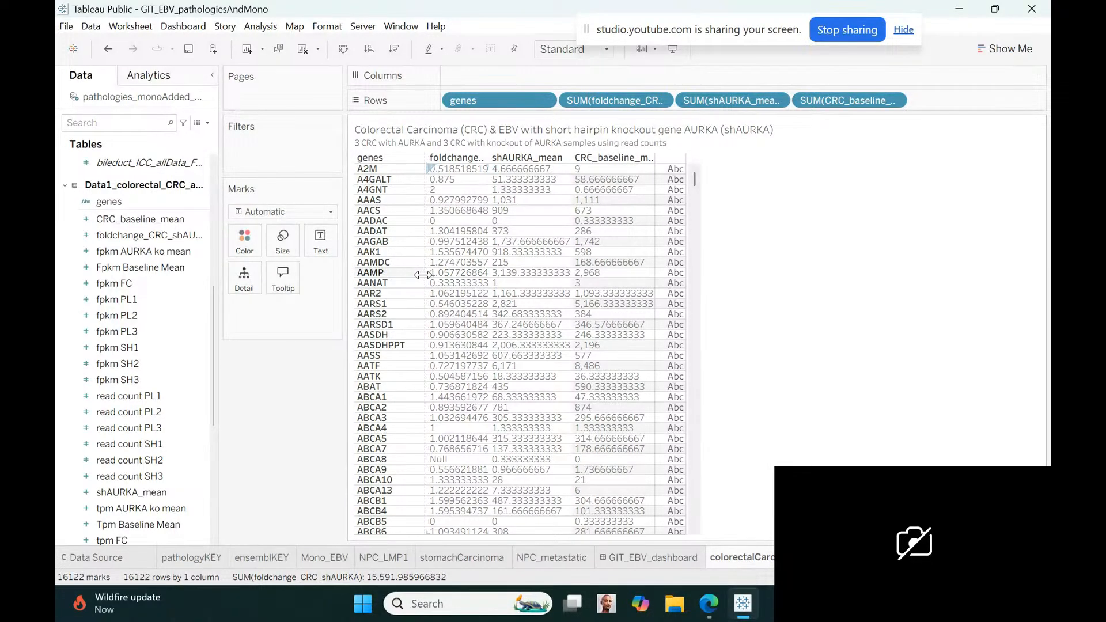
Widen the colorectal table's fold-change and mean columns to fit their headers, and move its sheet ahead of GIT_EBV_dashboard
drag(426, 274, 576, 273)
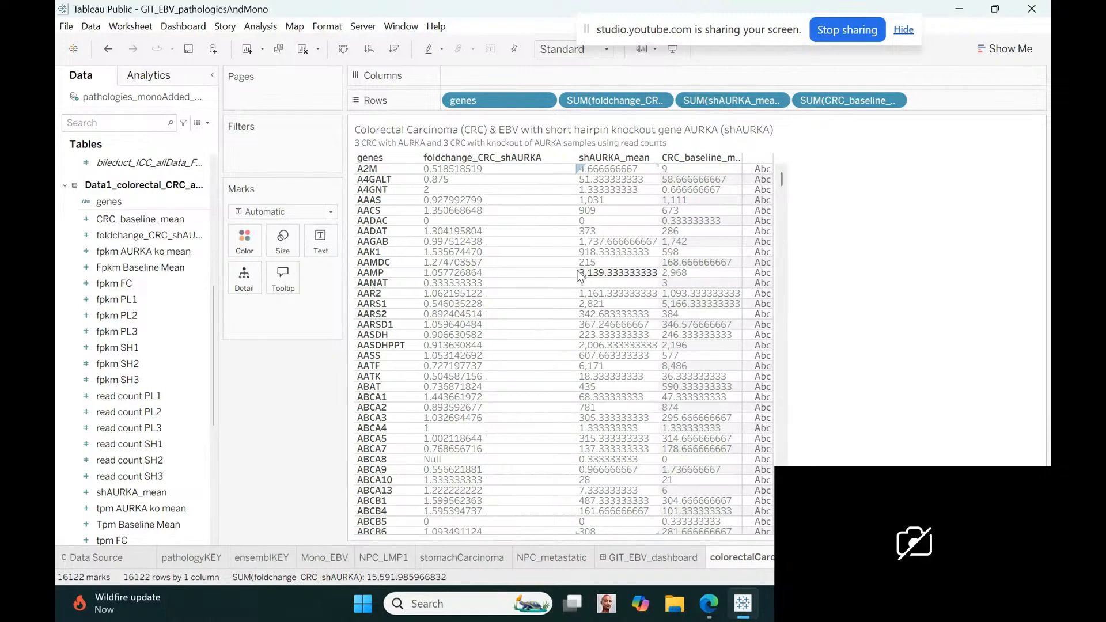
drag(659, 288, 677, 288)
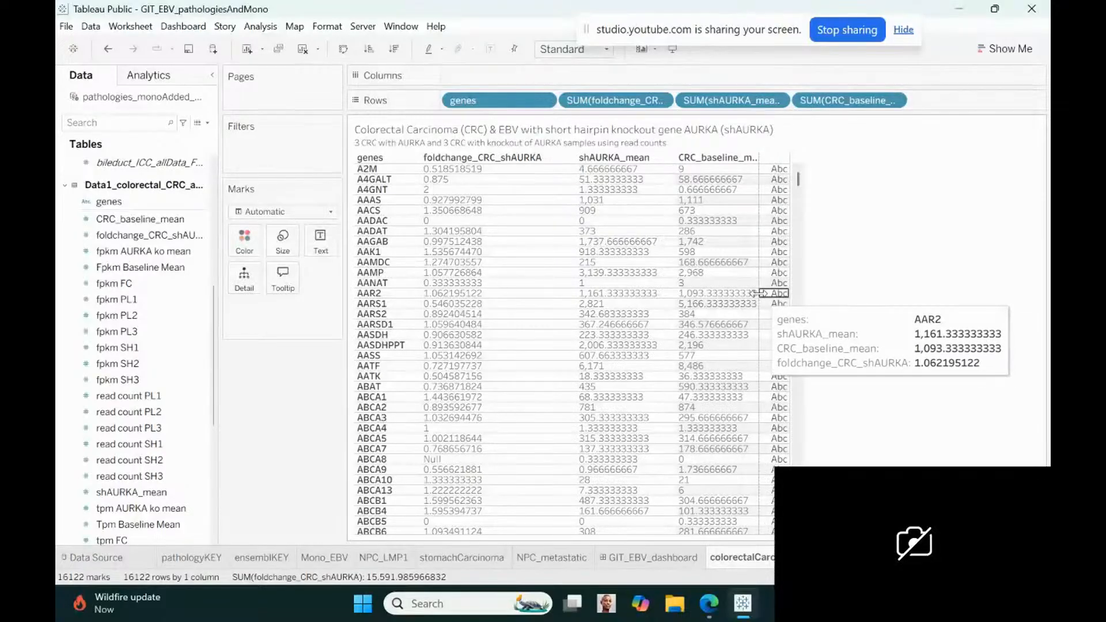
drag(773, 293, 802, 288)
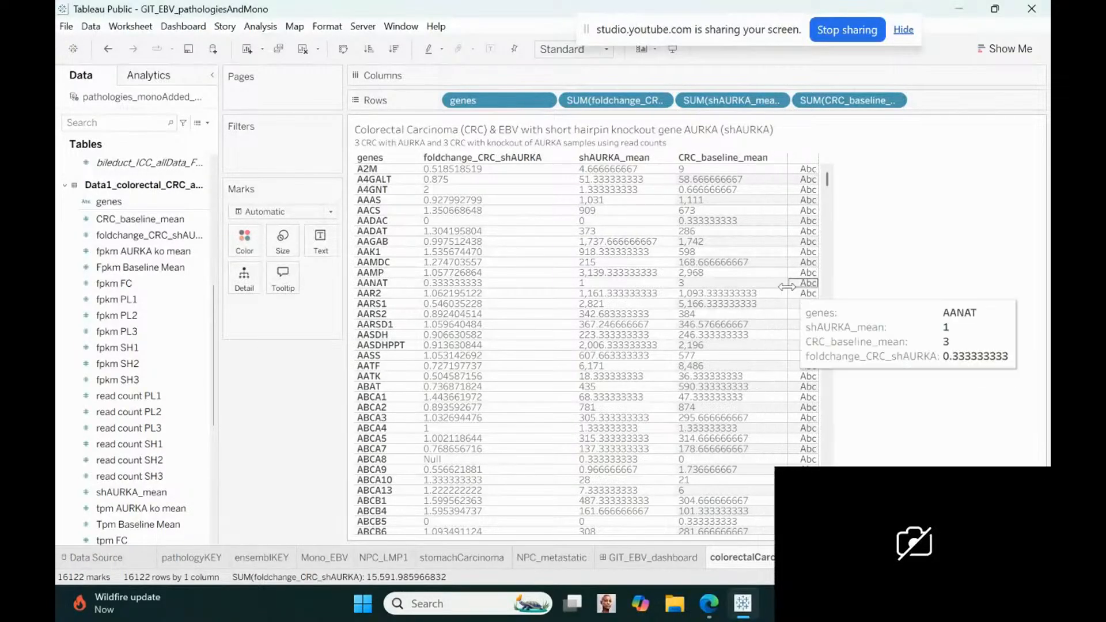
drag(727, 557, 599, 552)
Add the colorectal carcinoma sheet to GIT_EBV_dashboard as a floating object, placed directly below the Nasopharyngeal Carcinoma metastatic table
click(719, 555)
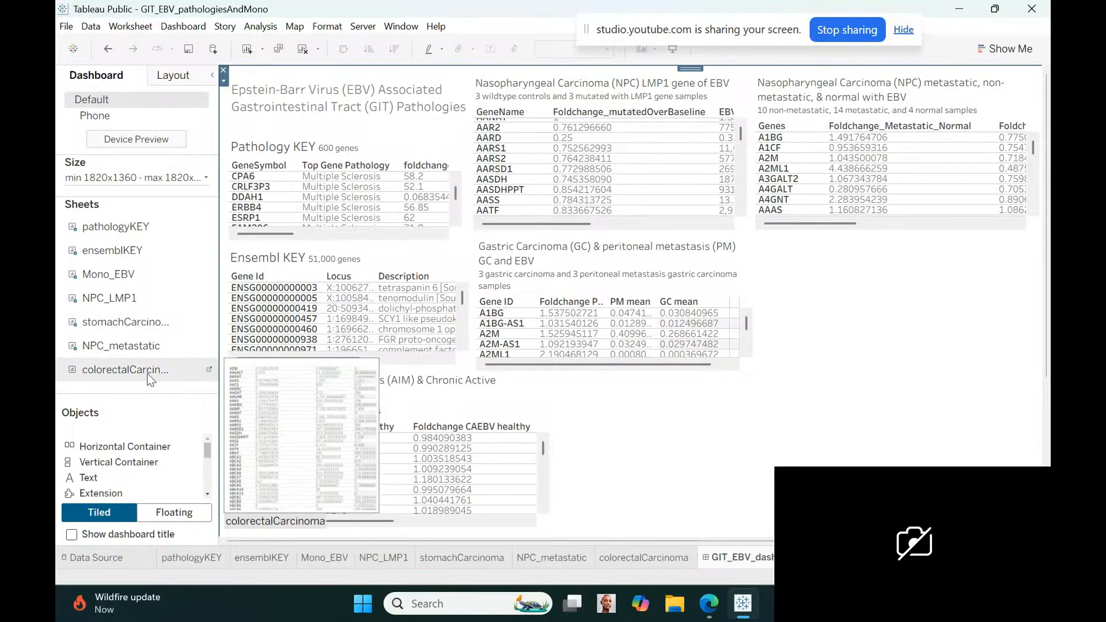
drag(146, 372, 820, 332)
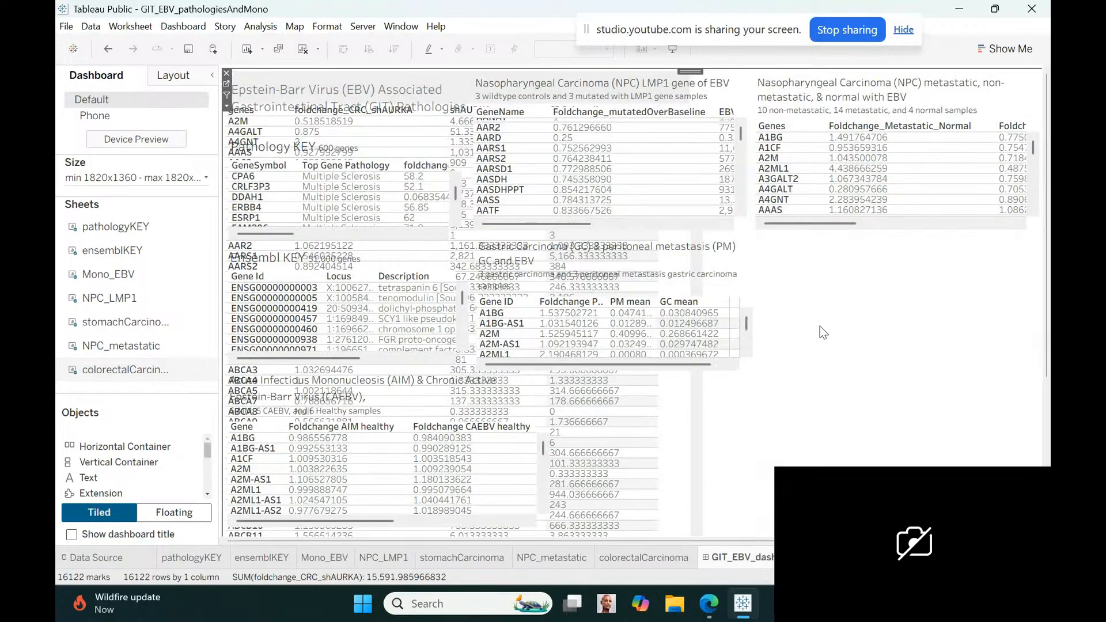
click(226, 107)
click(256, 361)
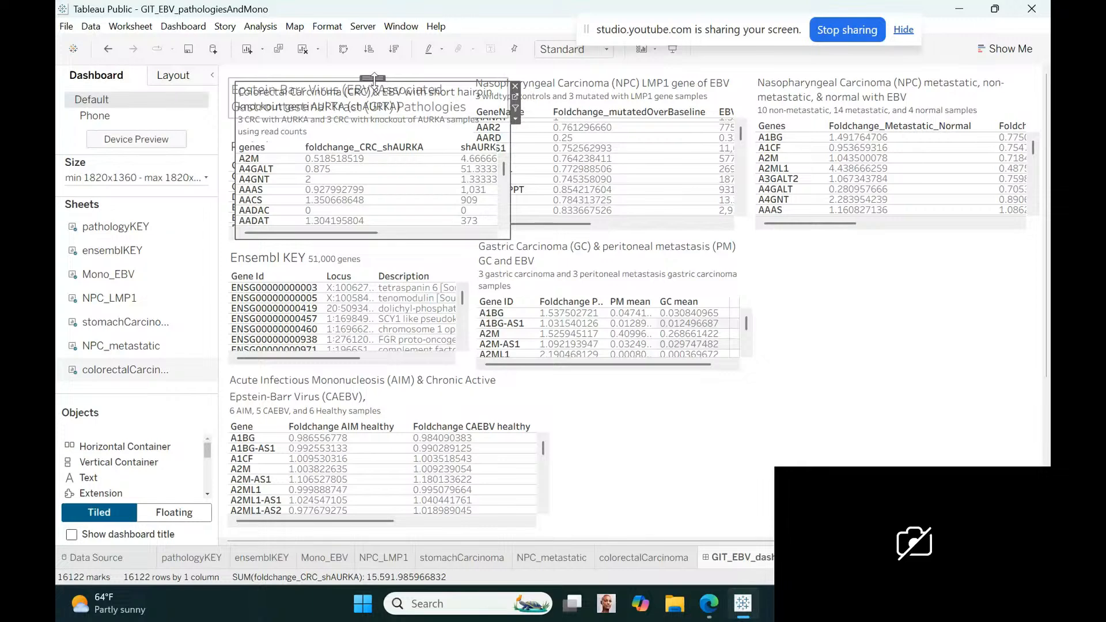
drag(374, 79, 871, 295)
drag(380, 78, 892, 231)
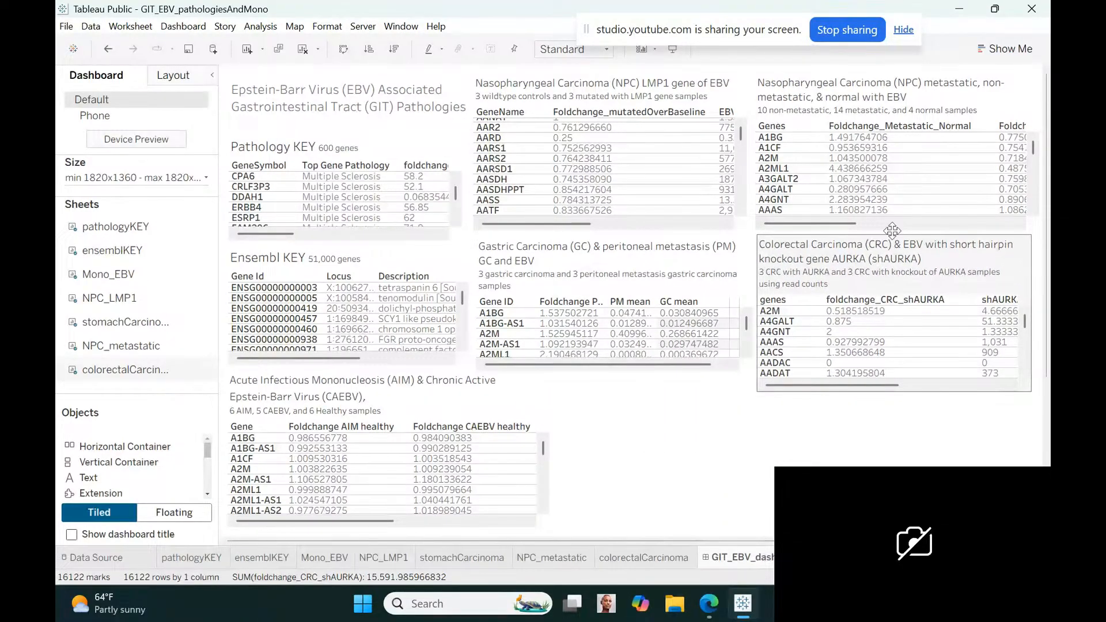
click(892, 231)
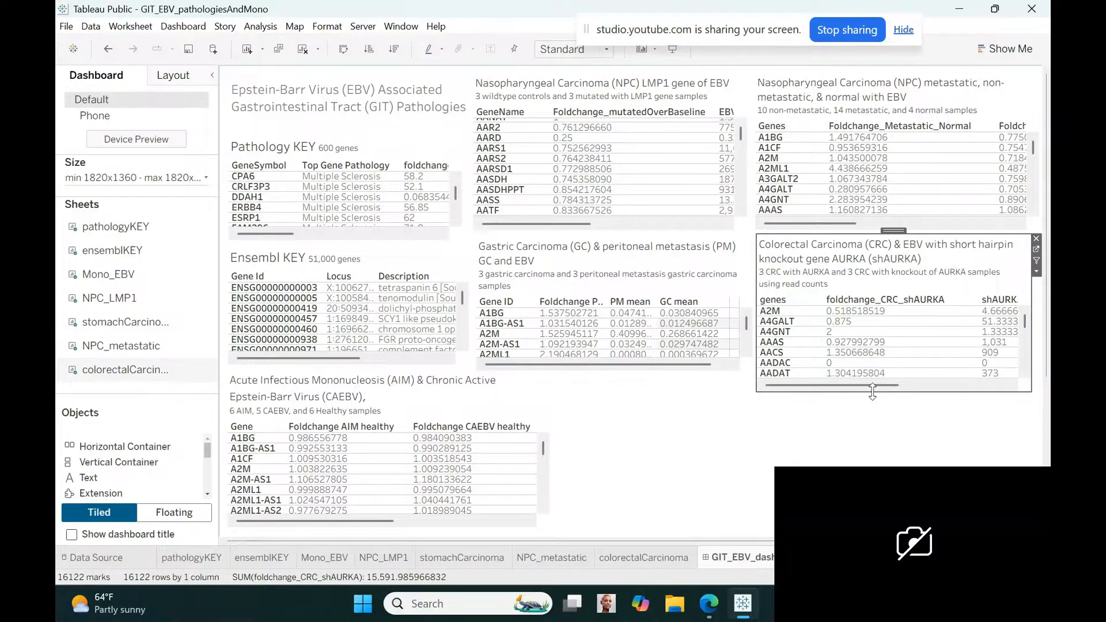
Shorten and slightly widen the colorectal table on the dashboard, and narrow its foldchange_CRC_shAURKA column to fit the header
drag(871, 392, 869, 375)
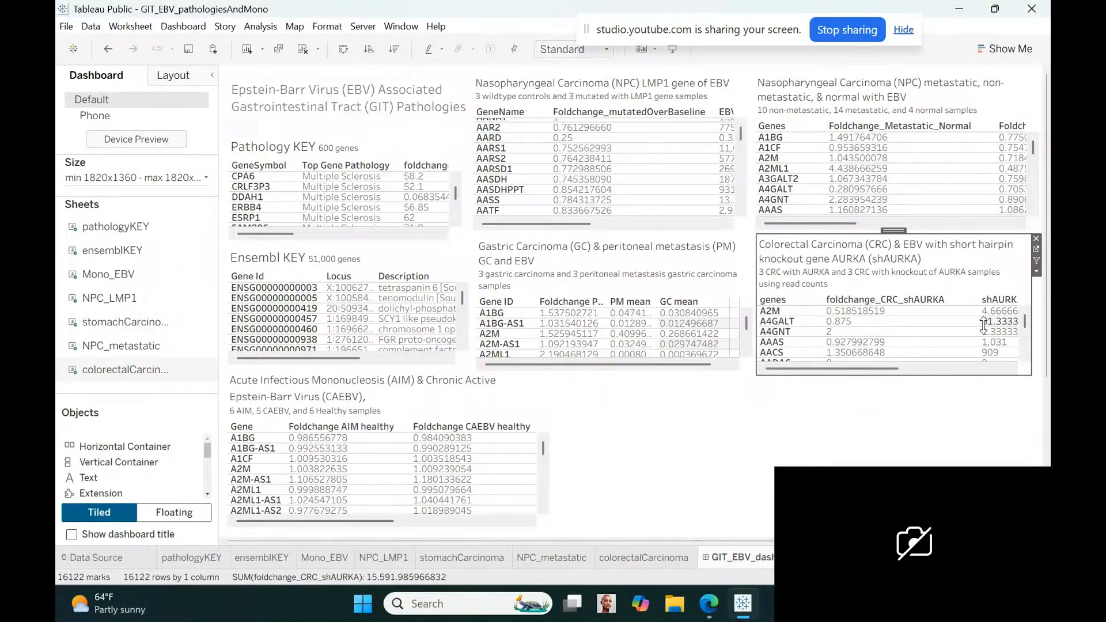
drag(977, 323, 947, 325)
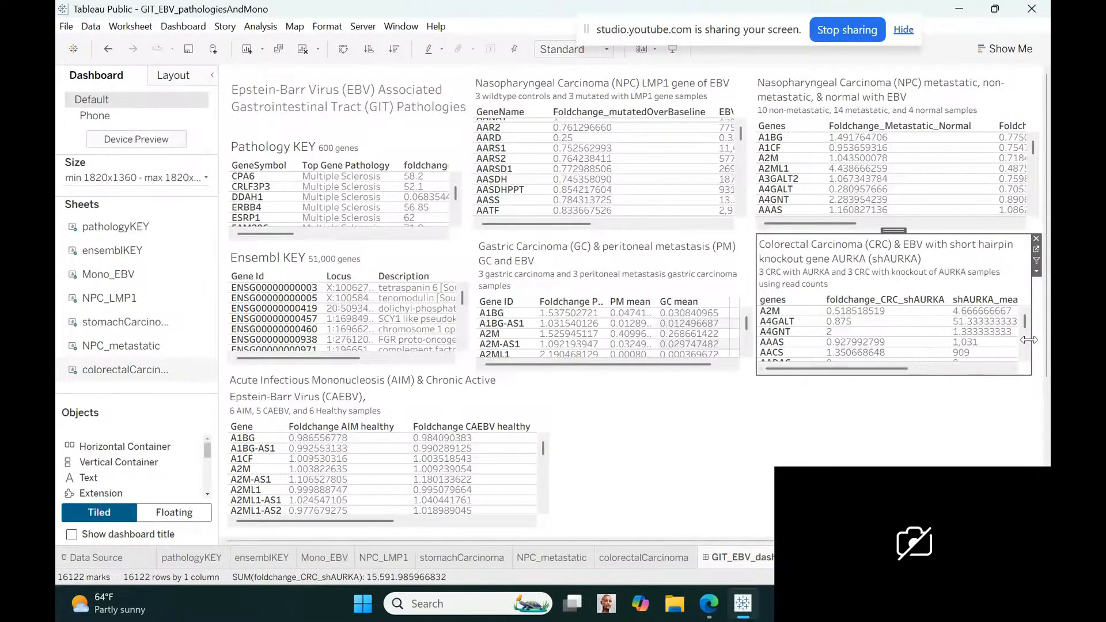
drag(1030, 334, 1040, 331)
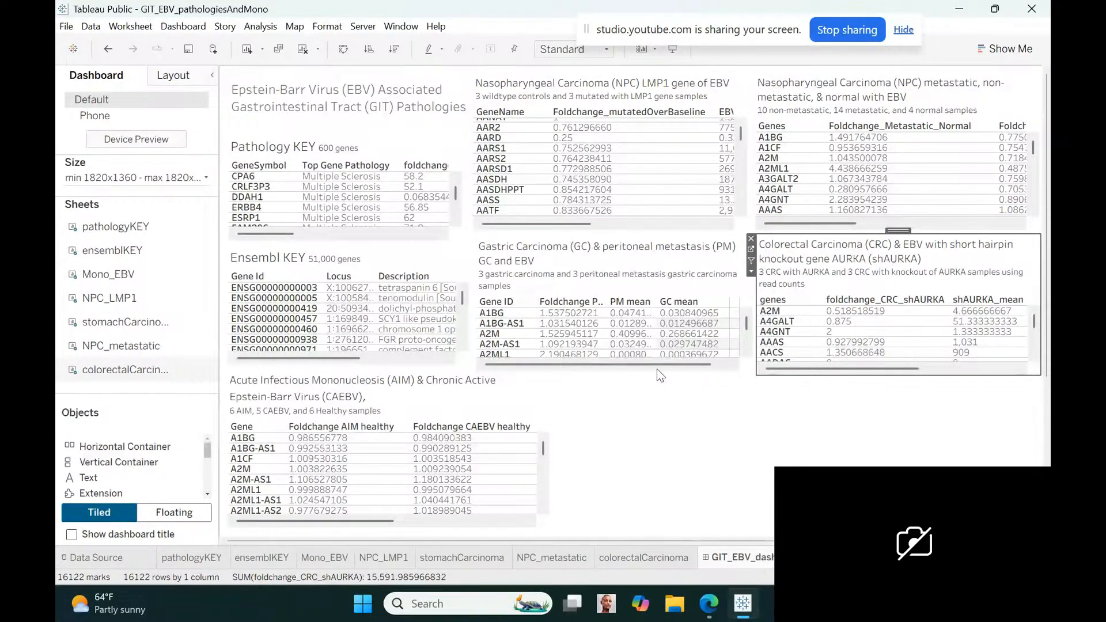
Widen the Foldchange PM over GC column of the dashboard's gastric carcinoma table to show its full header
drag(605, 335, 649, 324)
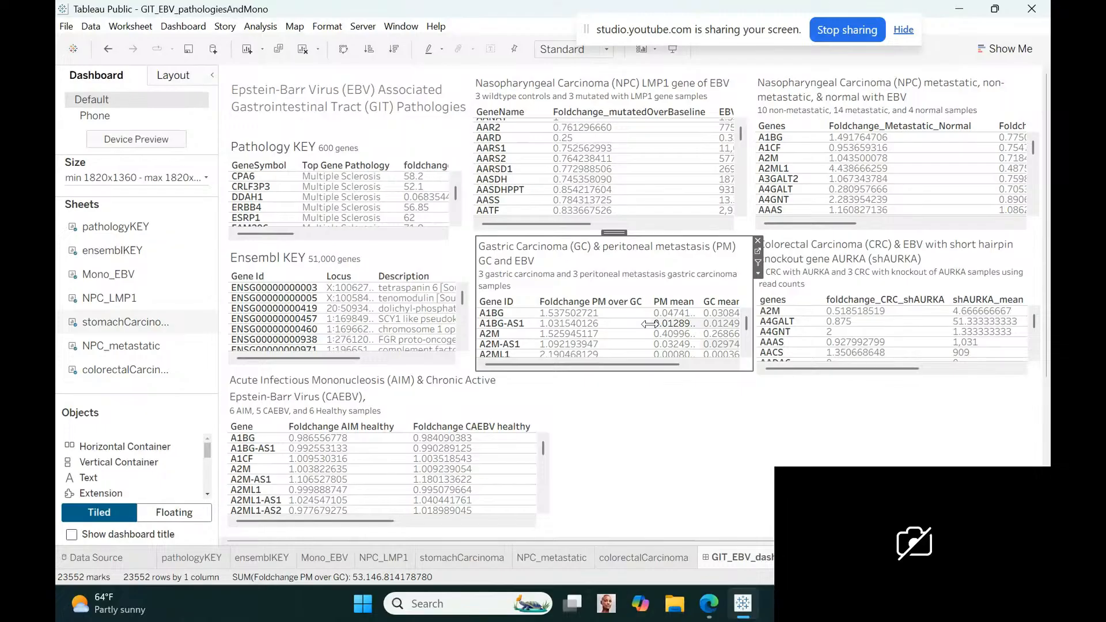
click(689, 440)
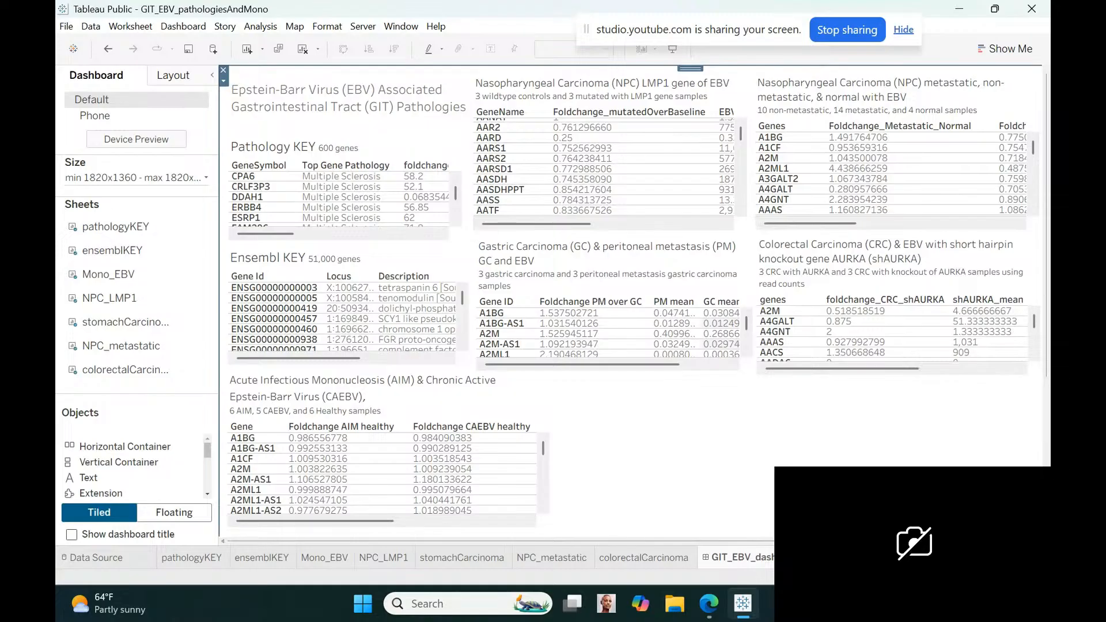
Create a new worksheet named bileductCarcinoma and bring the fields of the bileduct_ICC_allData table into view
click(822, 557)
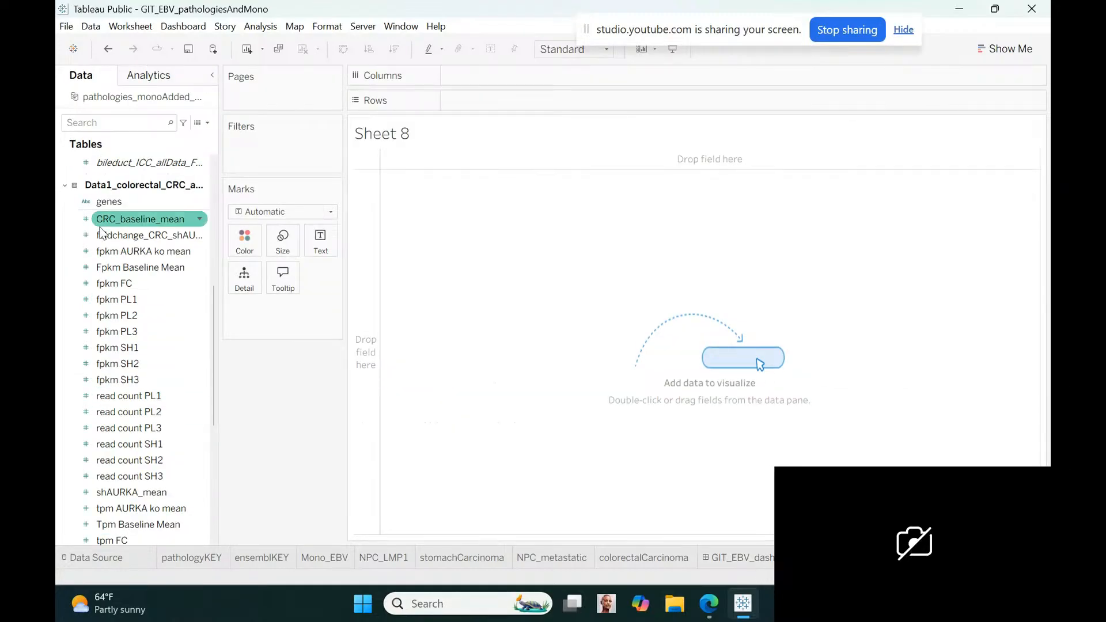
click(64, 186)
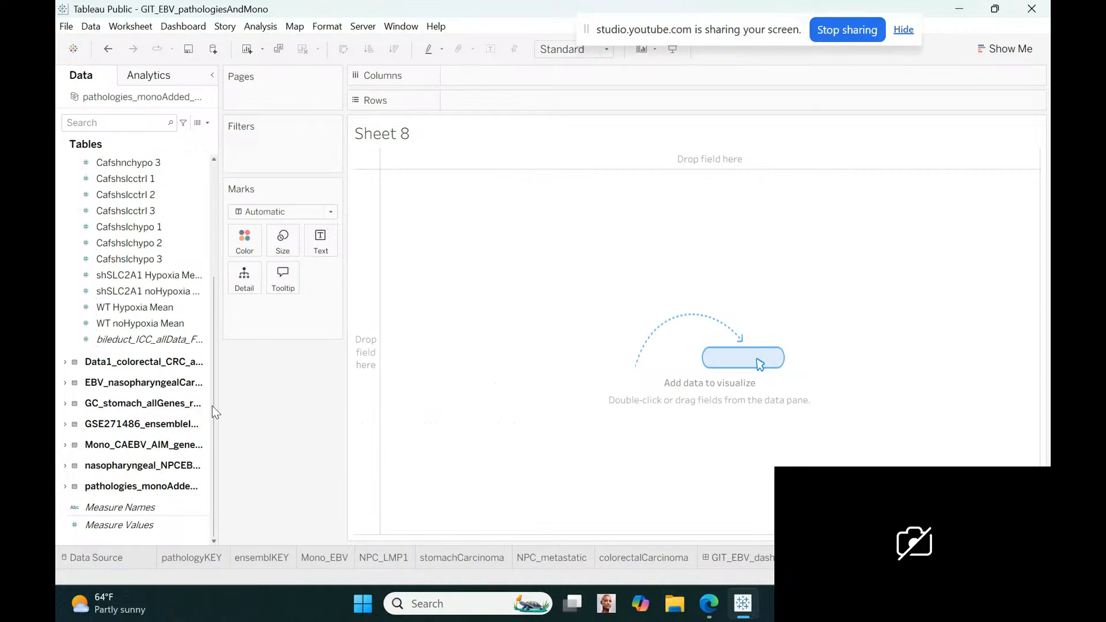
drag(212, 405, 212, 357)
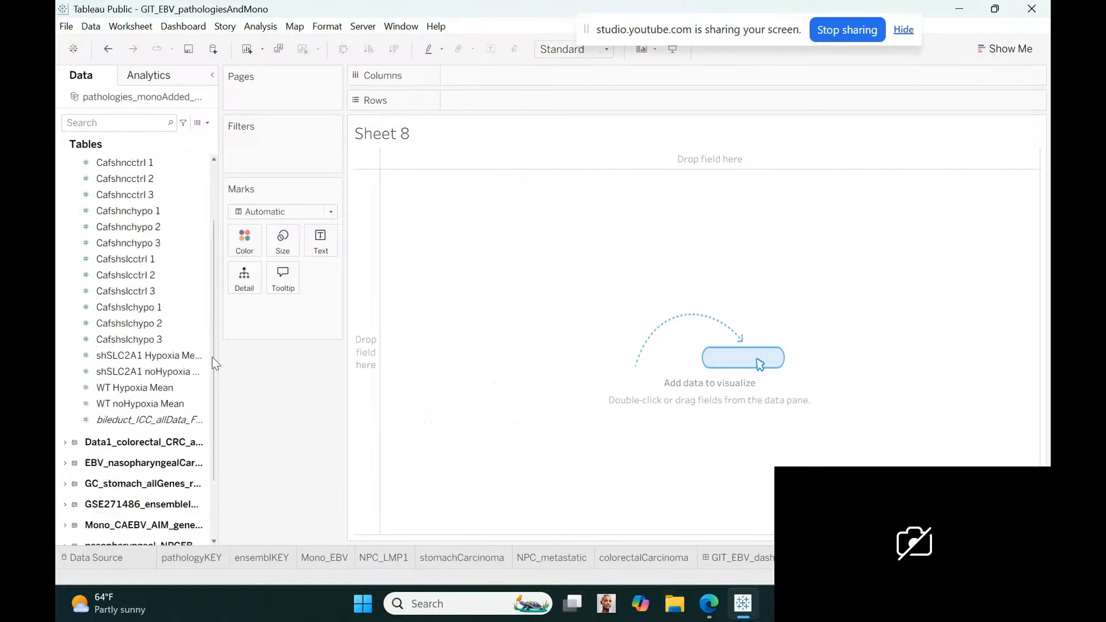
drag(212, 357, 210, 274)
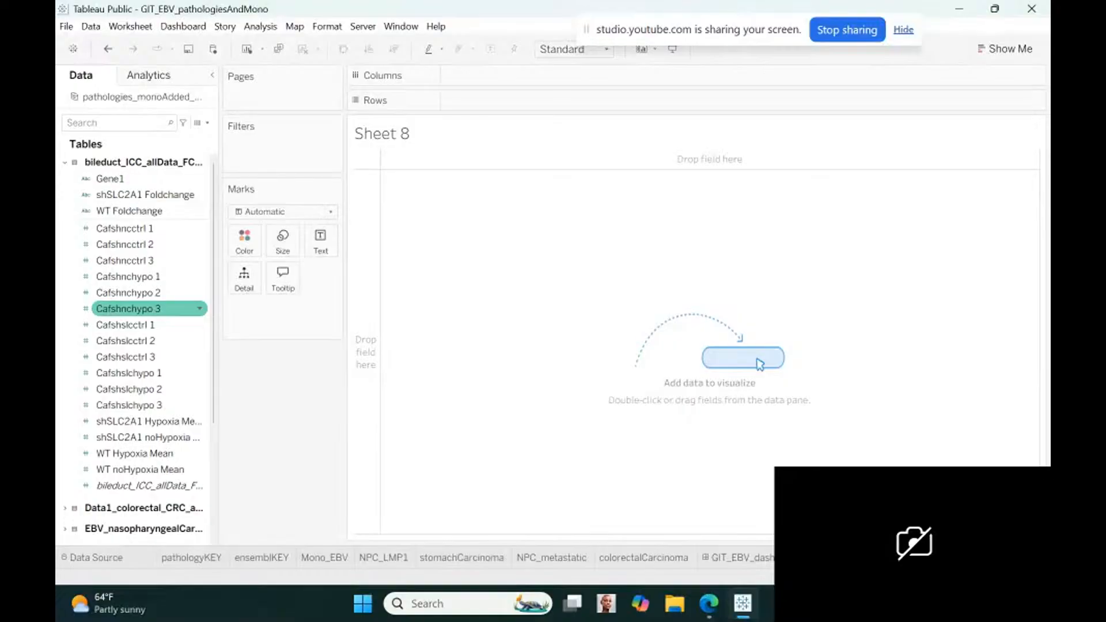
key(Return)
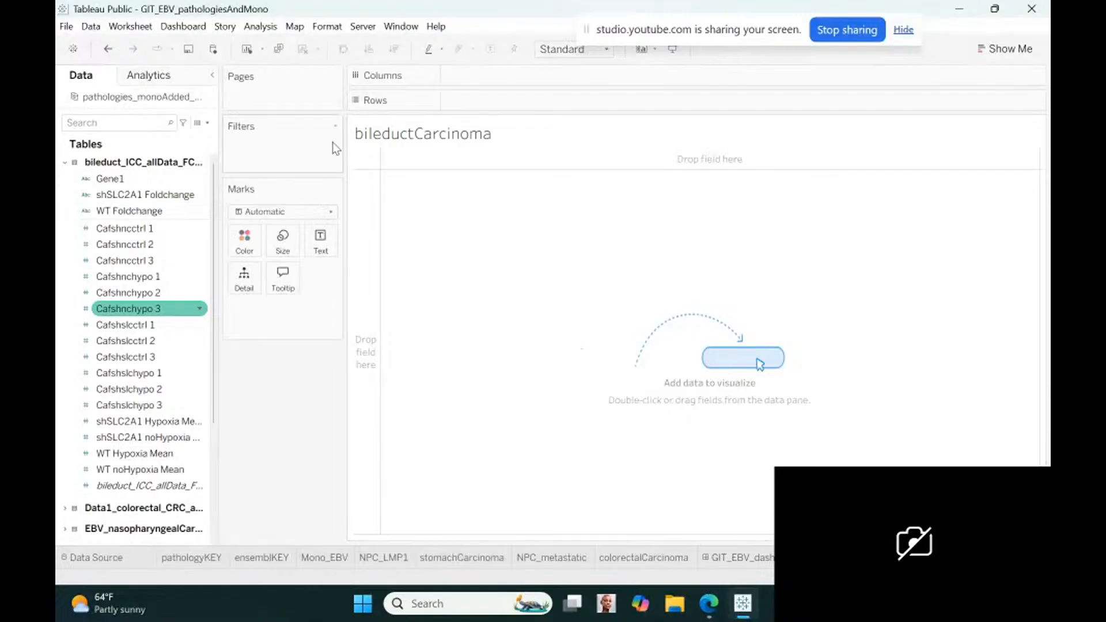
Replace the bileductCarcinoma sheet's title text with "Intrahepatic Cholangiocarcinoma (ICC) or bile duct cancer" at font size 10
double_click(500, 141)
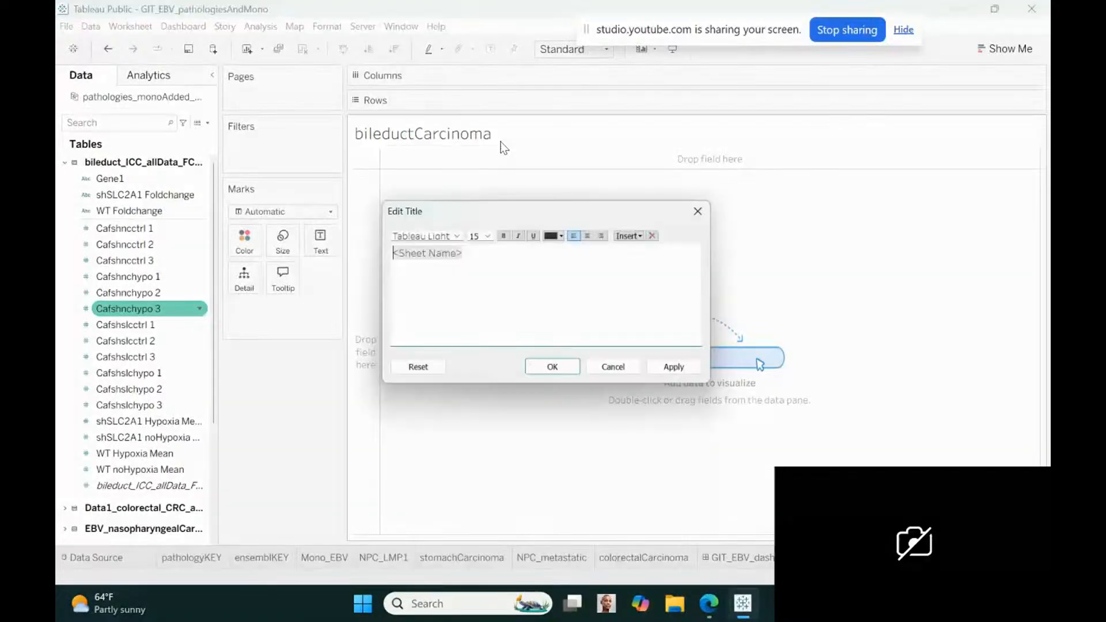
click(472, 254)
drag(472, 254, 381, 254)
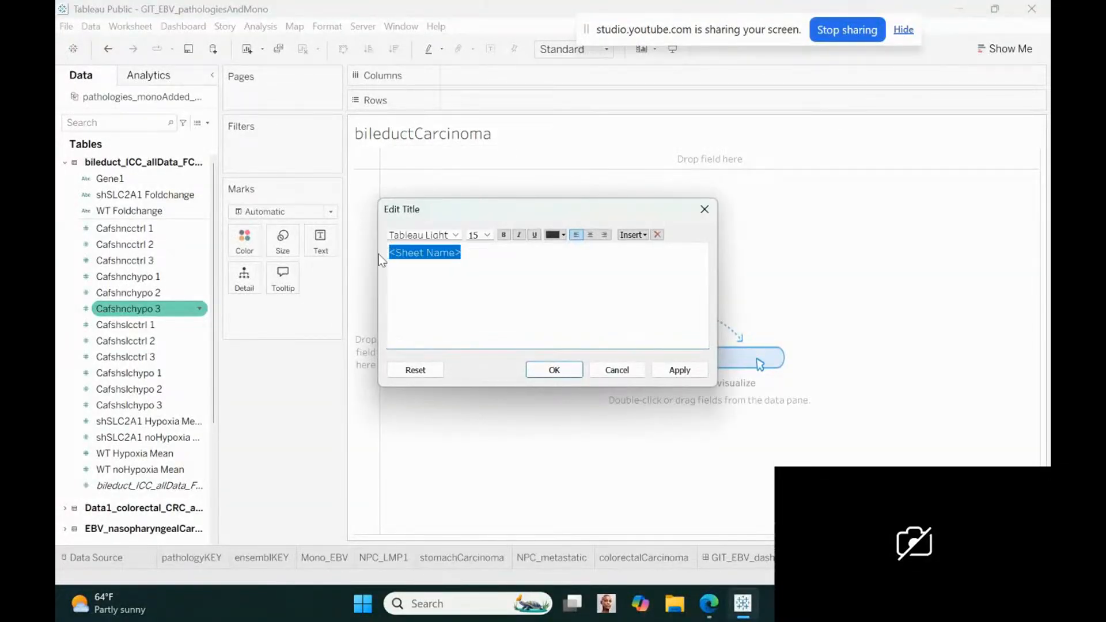
click(488, 235)
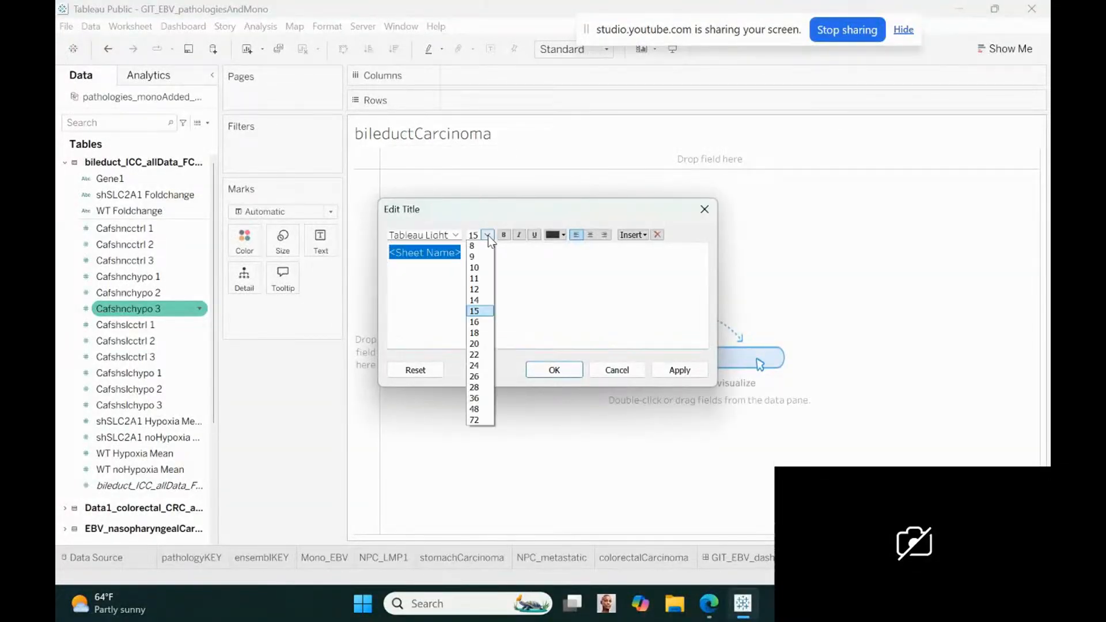
click(482, 268)
text(Intrahe)
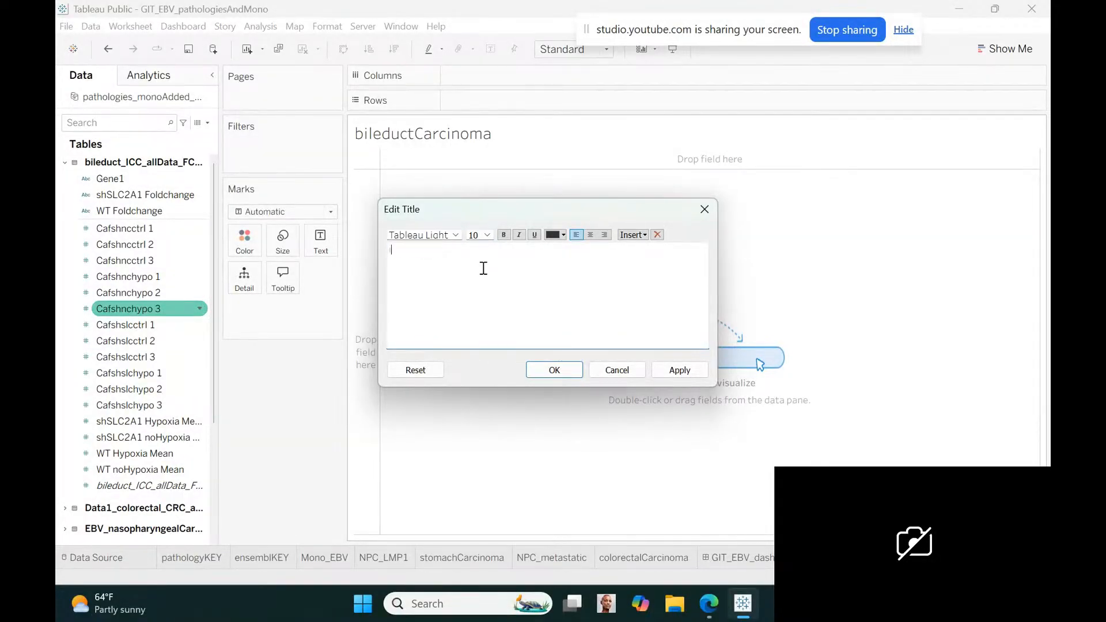
text(patic Cholangiocarcinoma (ICC) or bild)
text( duct cancer)
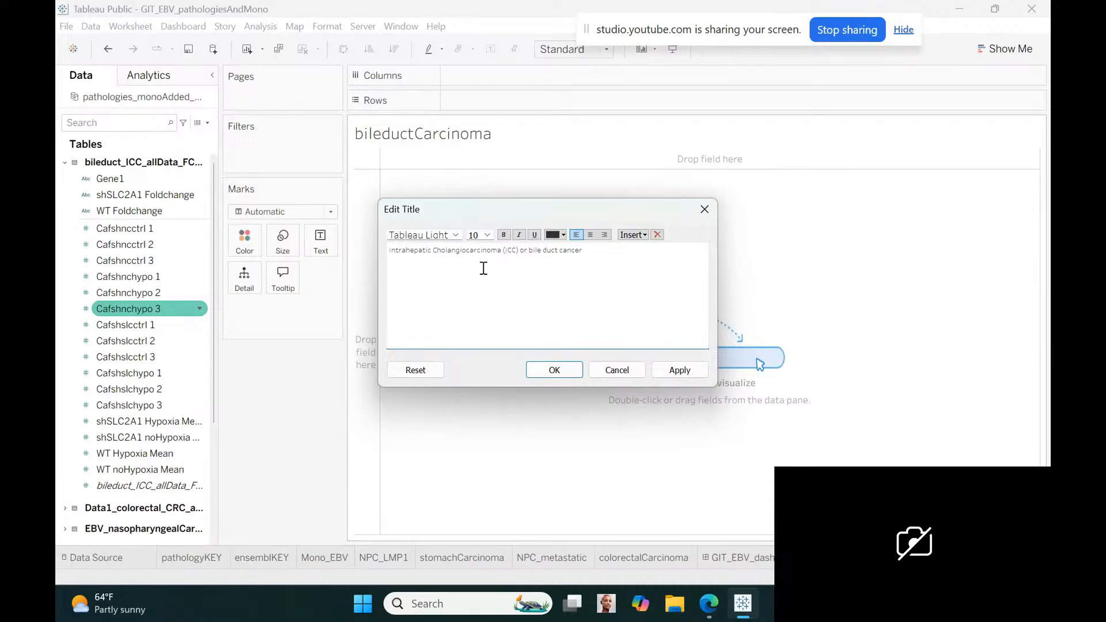
Append "KO of SLC2A1 with shSLC2A1" to the end of the bileductCarcinoma sheet's title text
text(KO of SLC2A1)
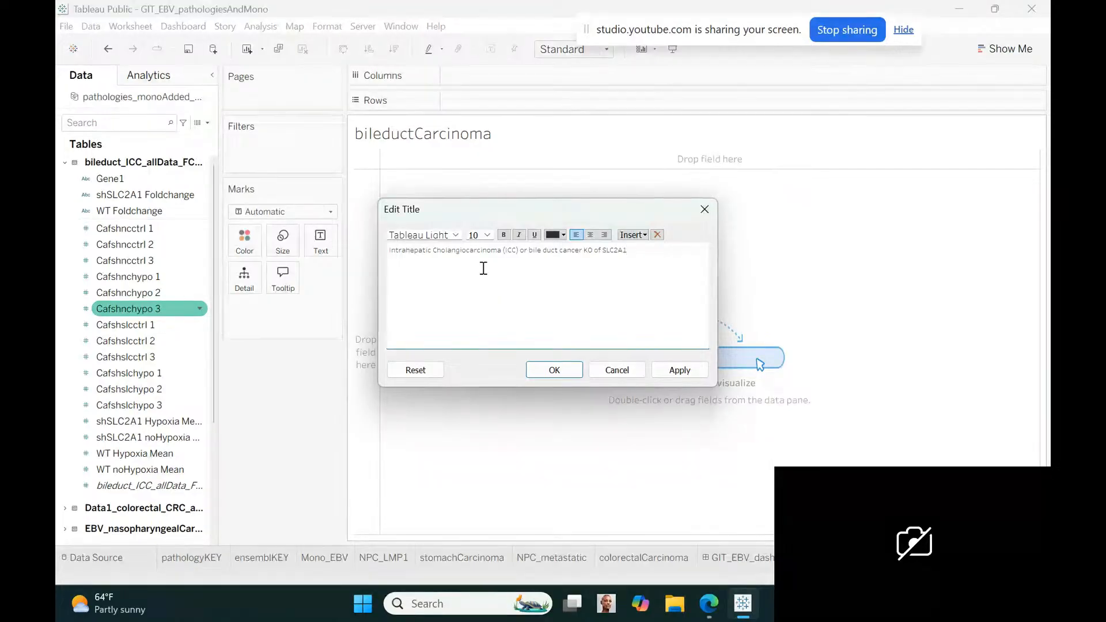
text( with sh)
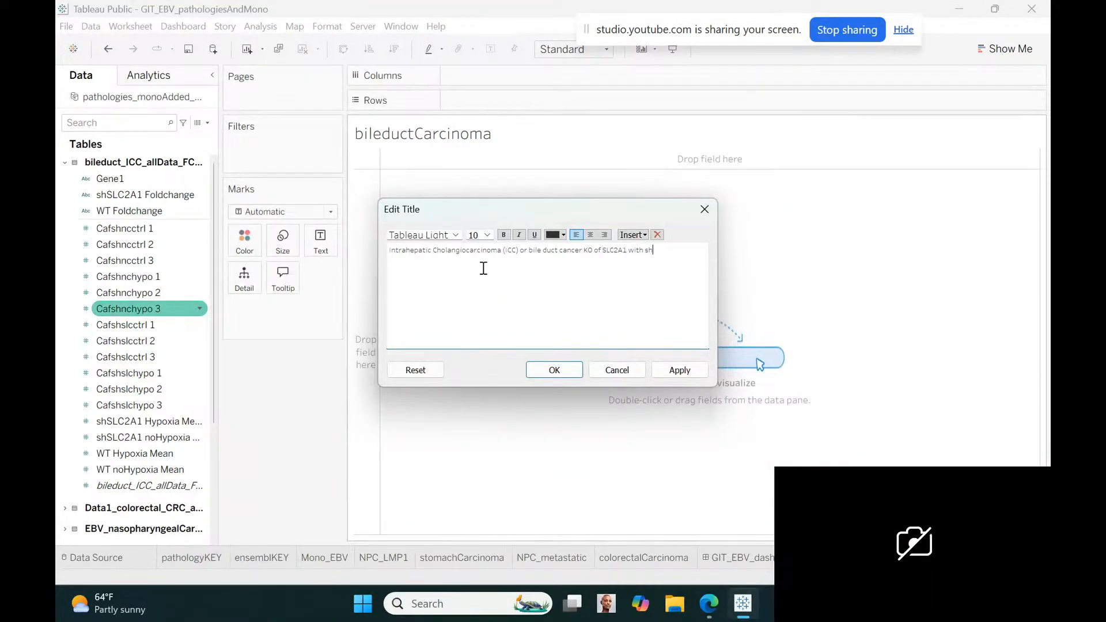
text(SLC2A1)
click(487, 235)
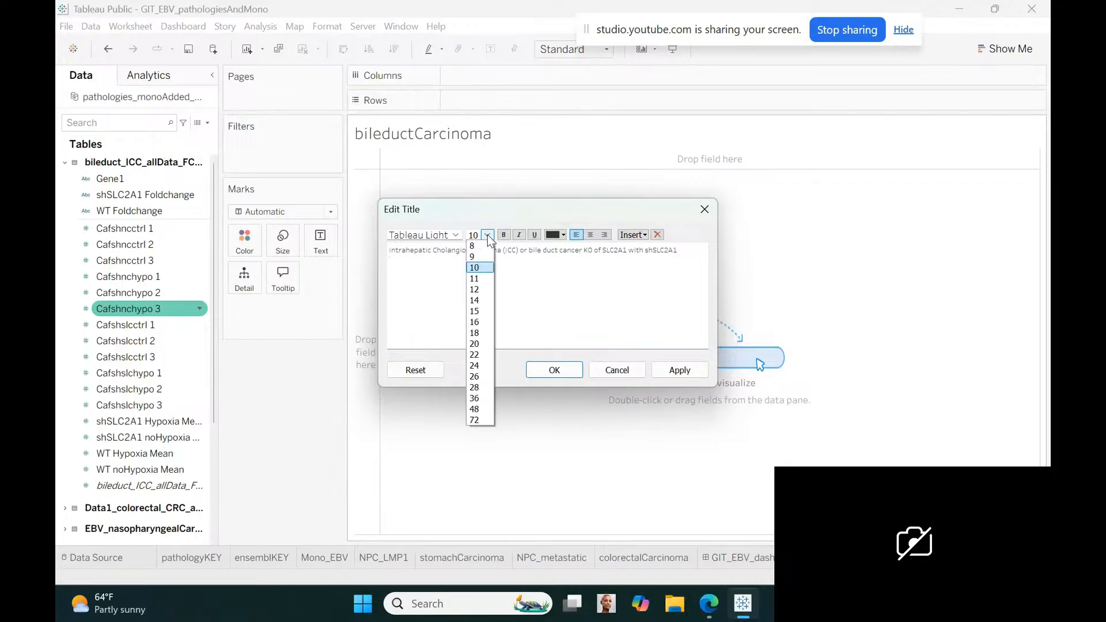
click(485, 246)
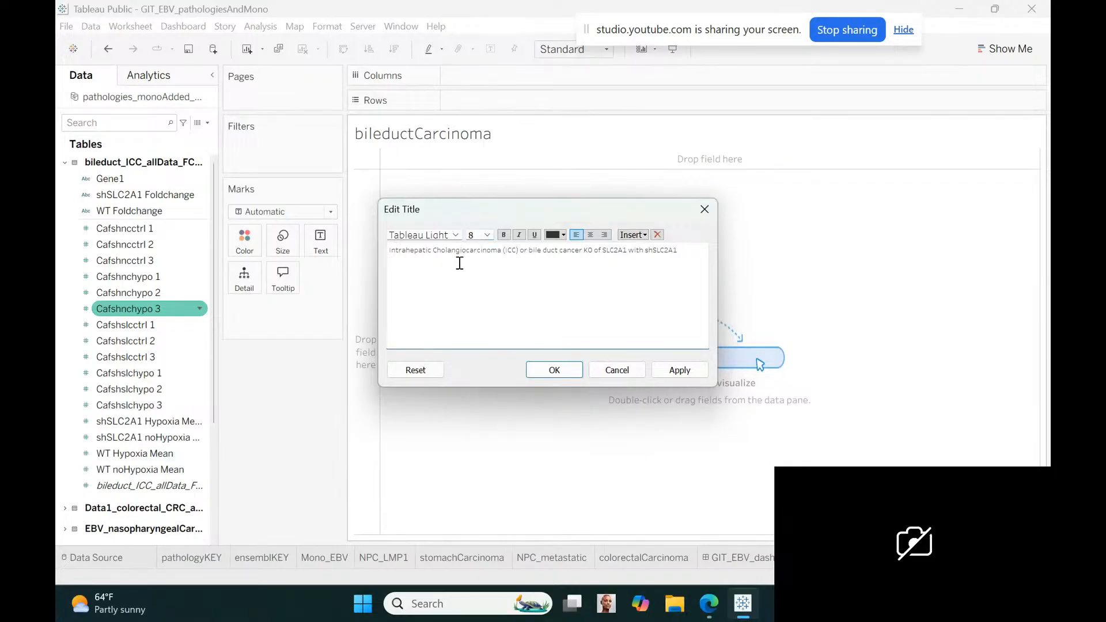
text(3)
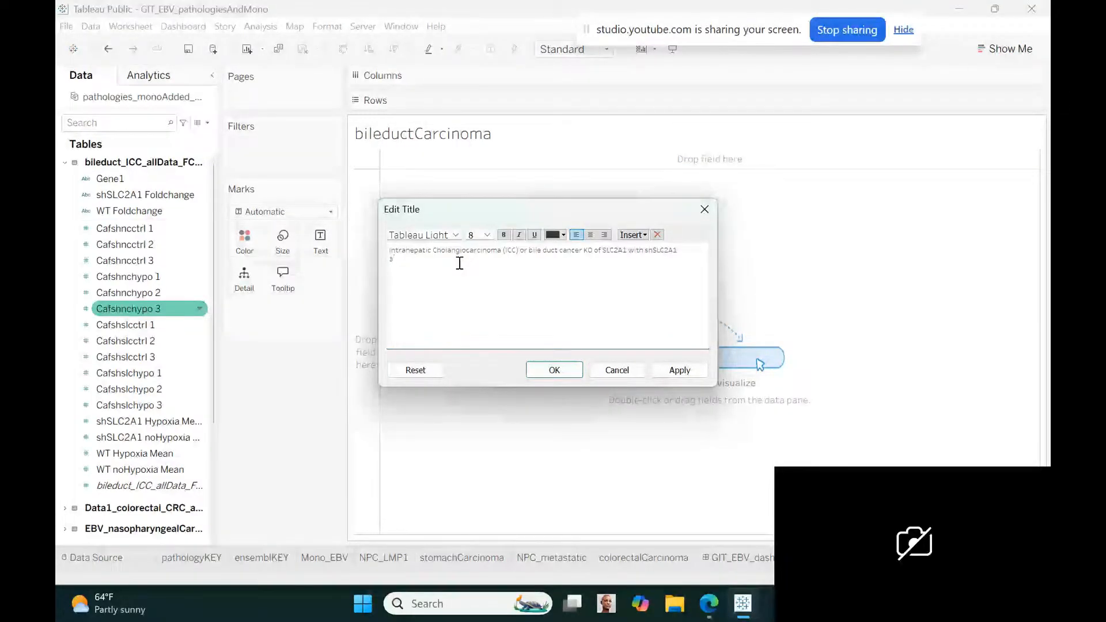
Replace "or bile duct cancer" in the title's first line with "& hypoxia with", keeping it ahead of "KO of SLC2A1"
click(585, 251)
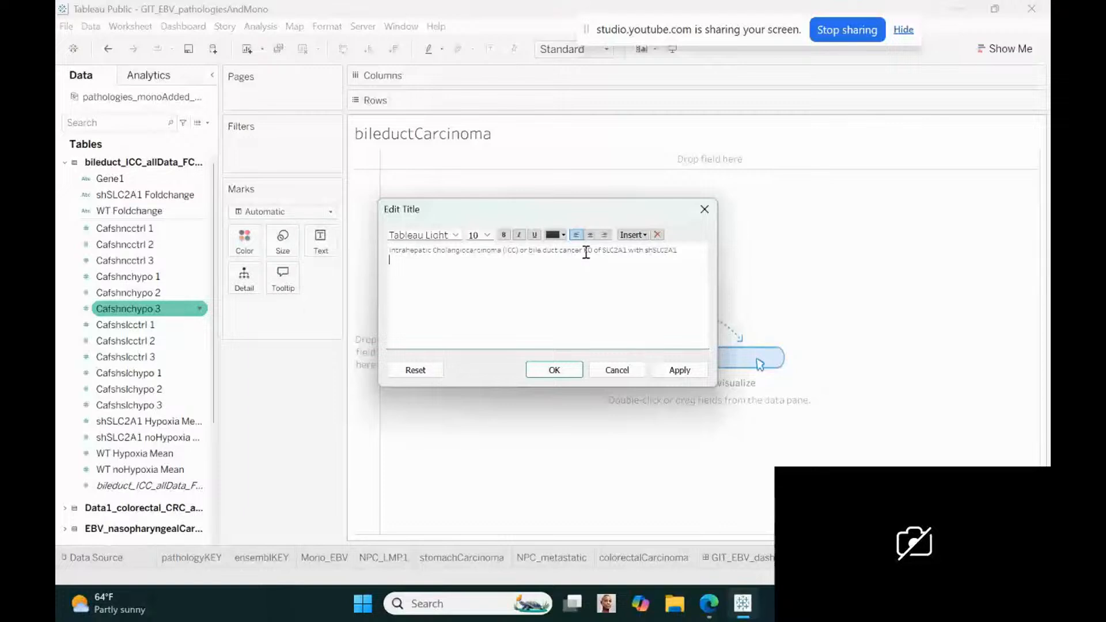
key(BackSpace)
key(BackSpace)
key(BackSpace)
key(BackSpace)
key(BackSpace)
key(BackSpace)
key(BackSpace)
key(BackSpace)
key(BackSpace)
key(BackSpace)
key(BackSpace)
key(BackSpace)
key(BackSpace)
key(BackSpace)
key(BackSpace)
key(BackSpace)
key(BackSpace)
key(BackSpace)
key(BackSpace)
key(BackSpace)
text(& hy)
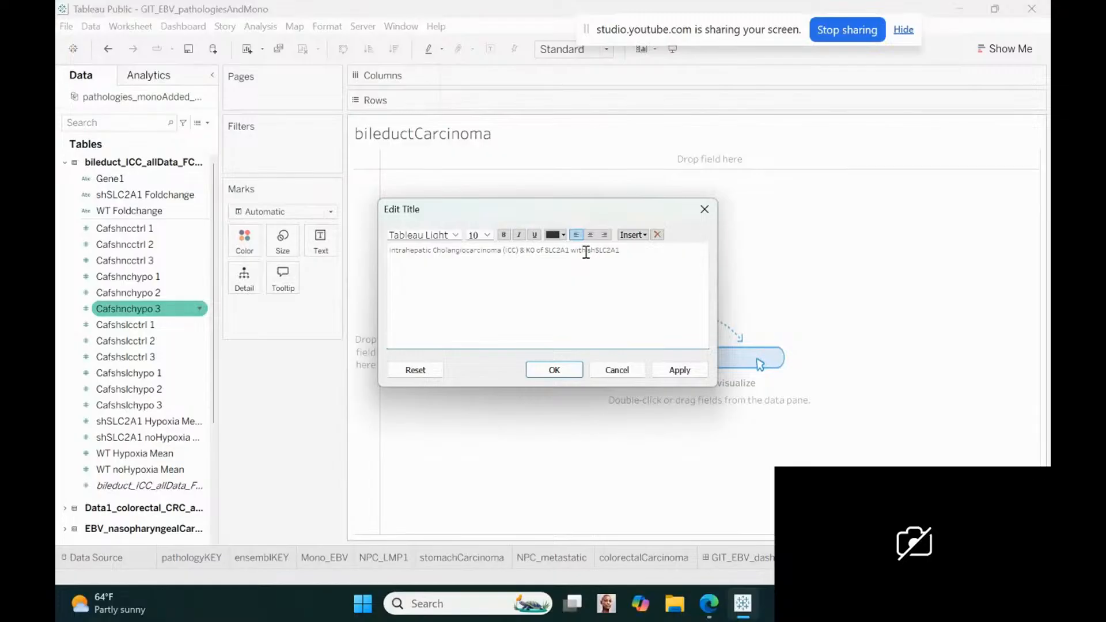
text(poxia)
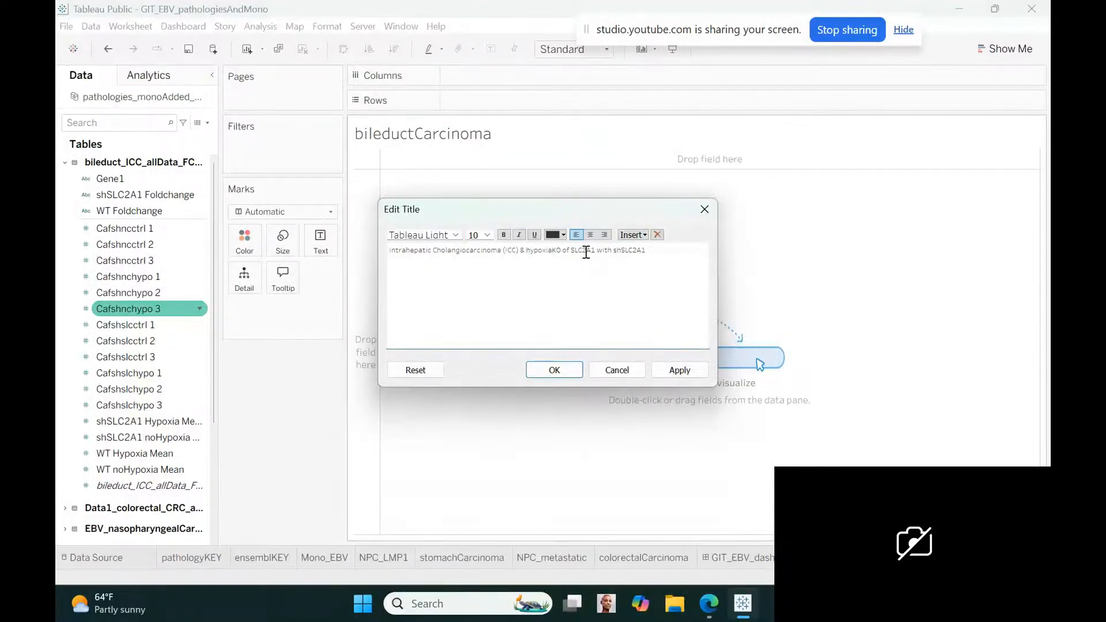
text( com)
key(BackSpace)
key(BackSpace)
key(BackSpace)
text(with)
Add a size 8 second title line reading "3 ICC controls, 3 ICC hypoxia, 3 ICC with shSLC2A1, and 3 ICC with shSLC2A1 in hypoxia samples"
click(666, 252)
click(487, 234)
click(482, 244)
text(3 ICC controls, 3 ICC)
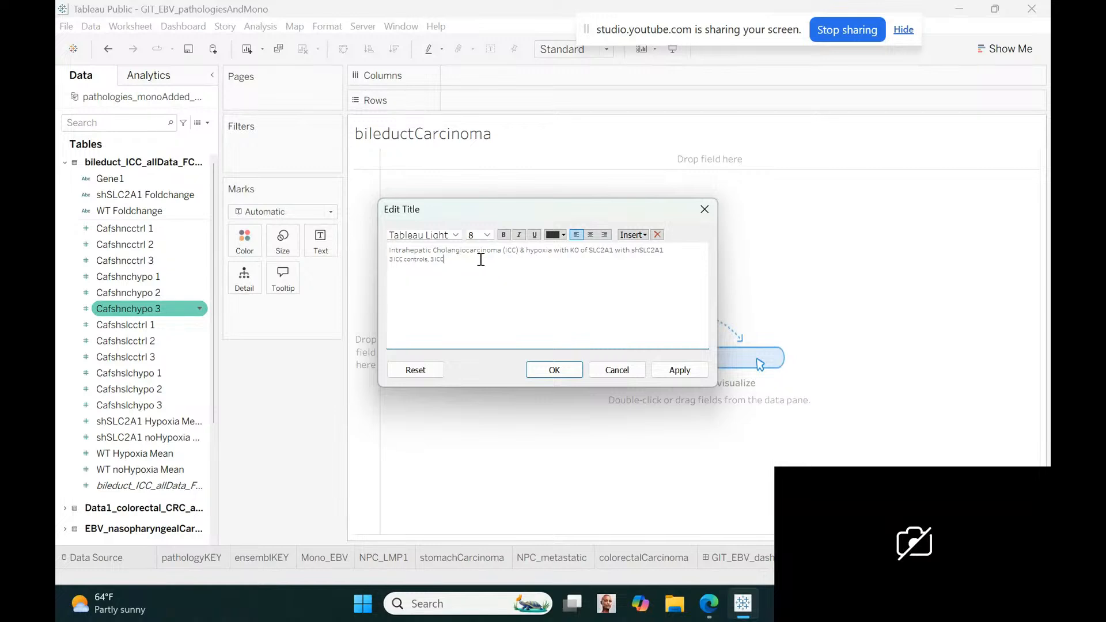
text( hypoxia)
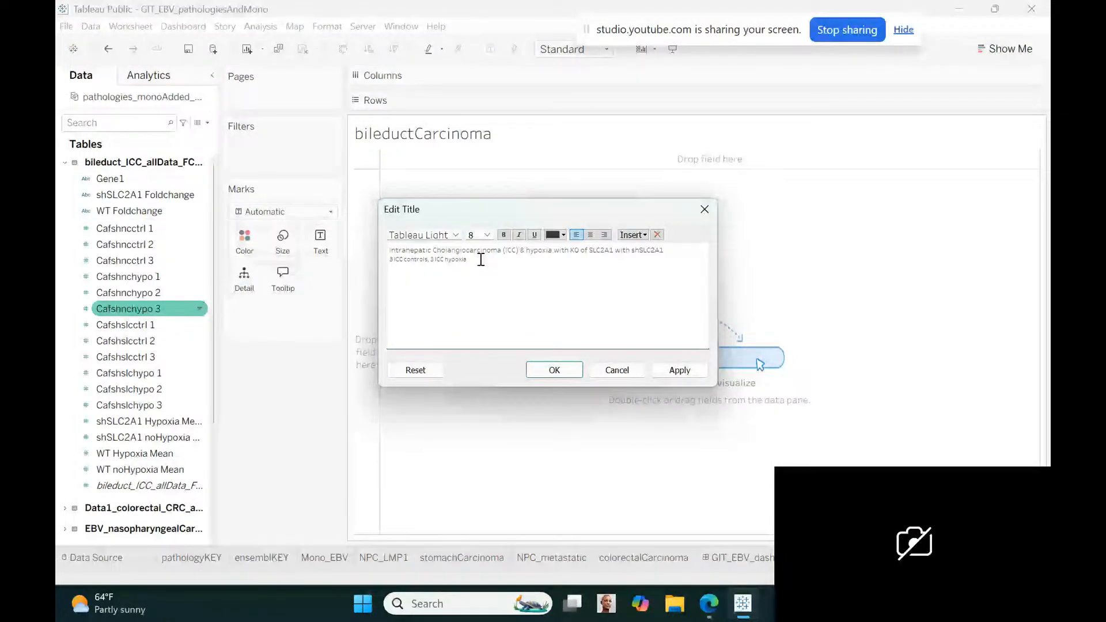
text(, 3 ICC with sh)
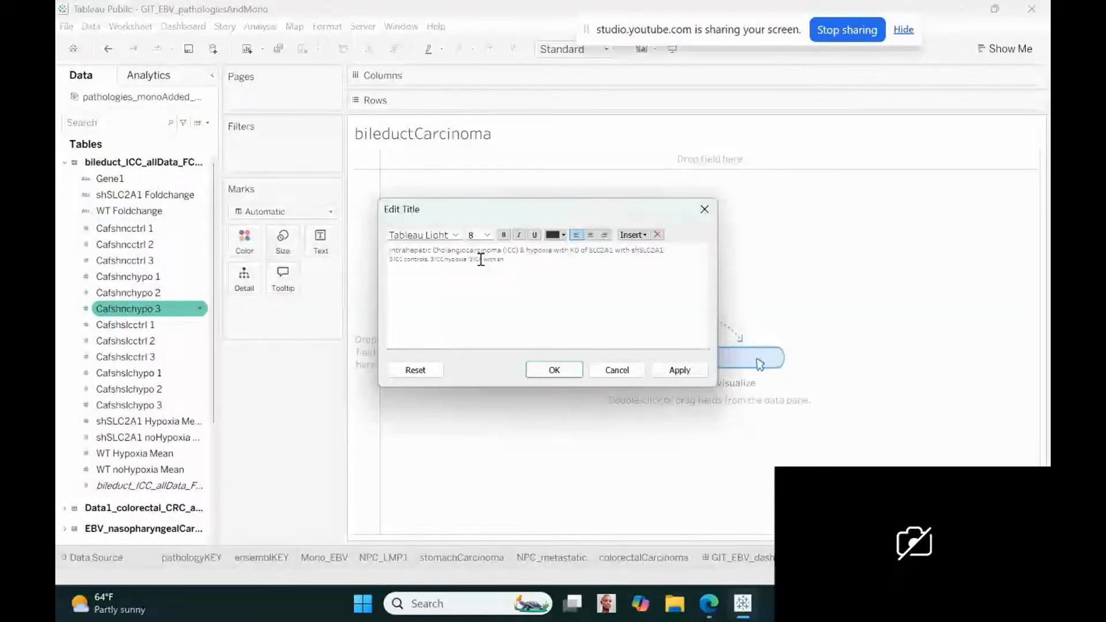
text(SLC2A1, and 3)
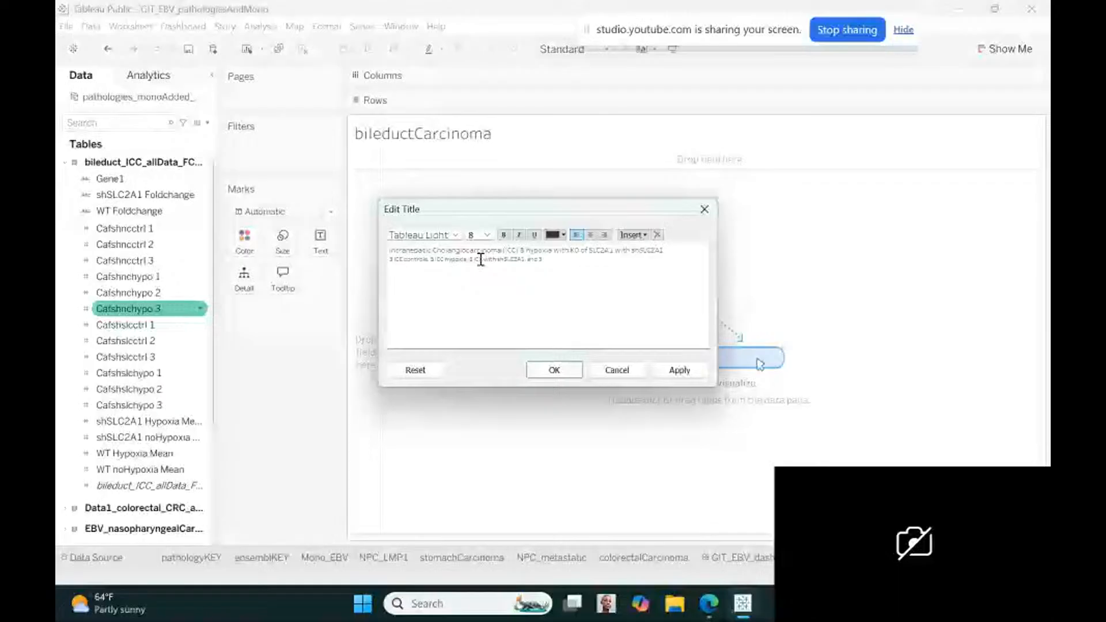
text( ICC hypoxia with shSLC2)
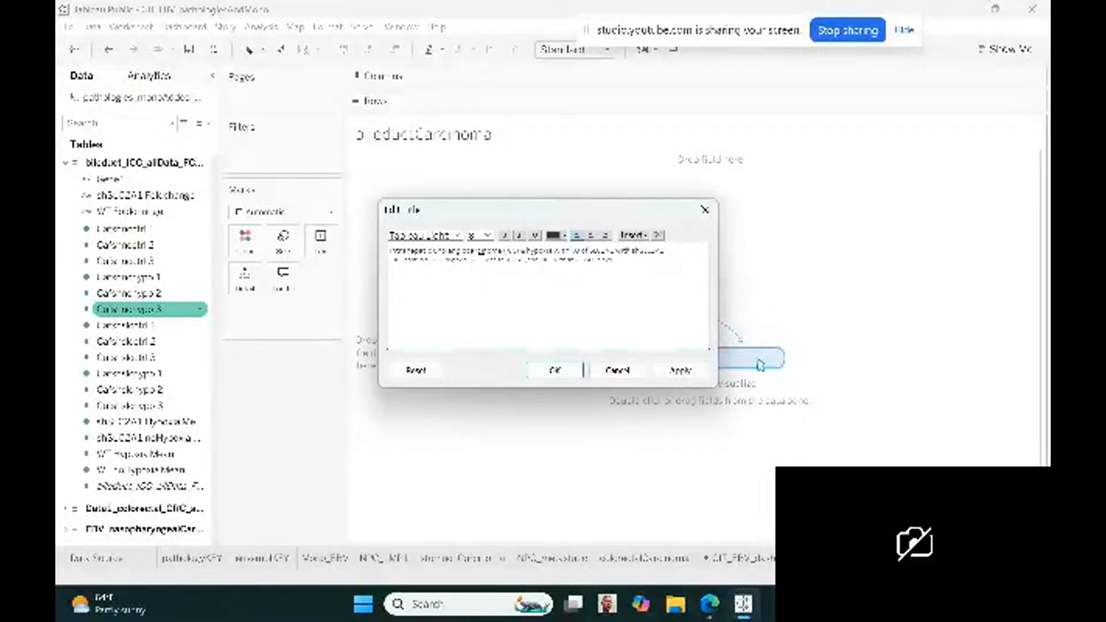
text(oxia samples)
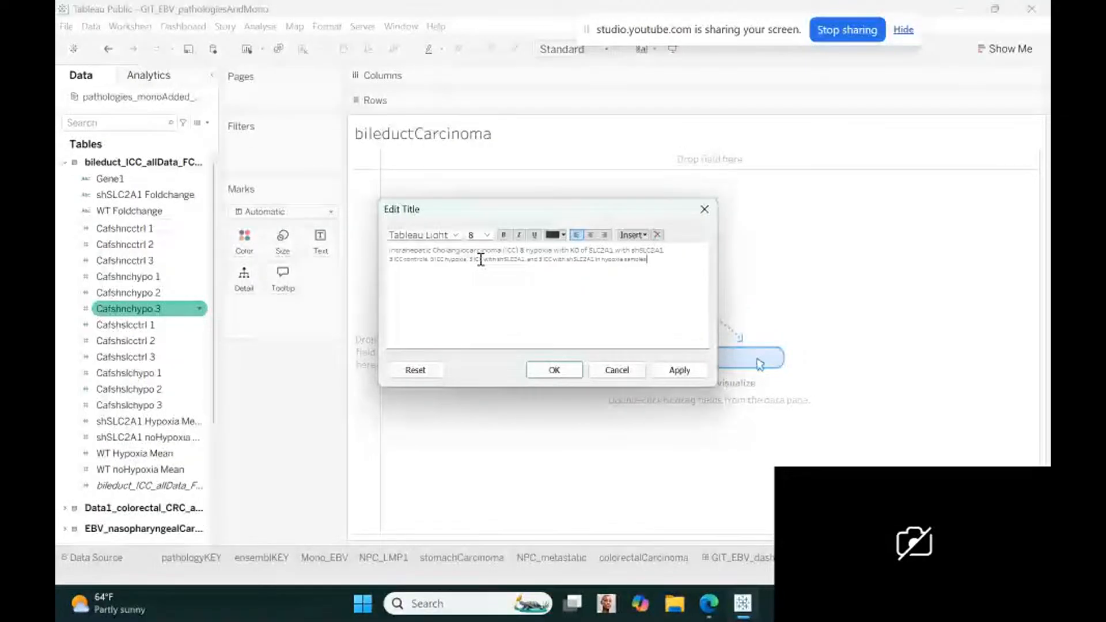
click(562, 372)
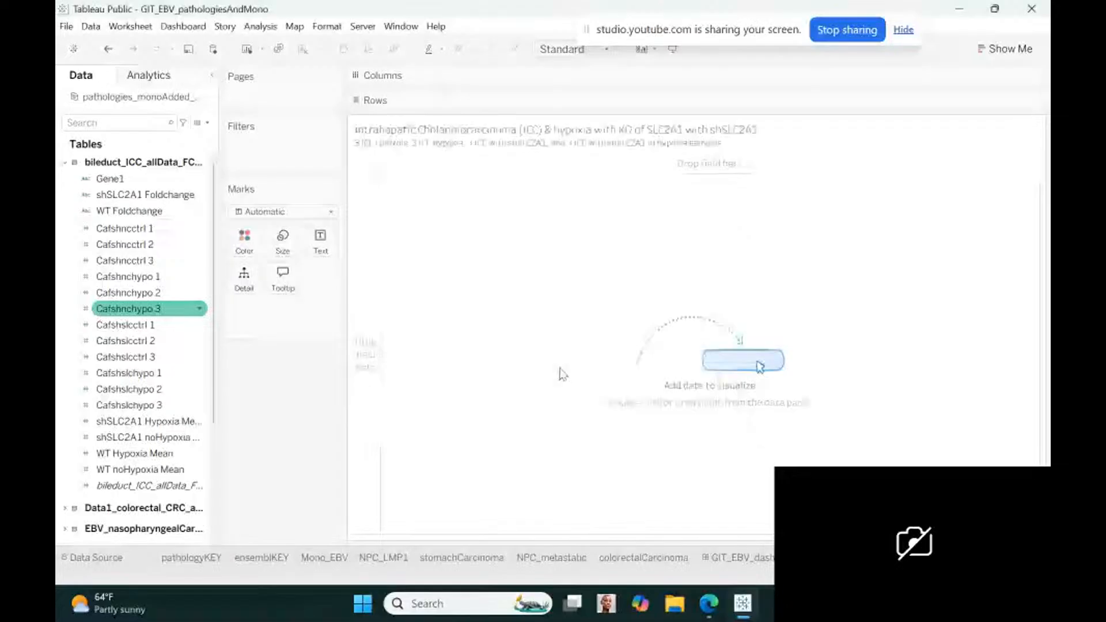
Rename the bile duct table's Gene1 field to GeneNames and place it on the rows with all members added
click(129, 181)
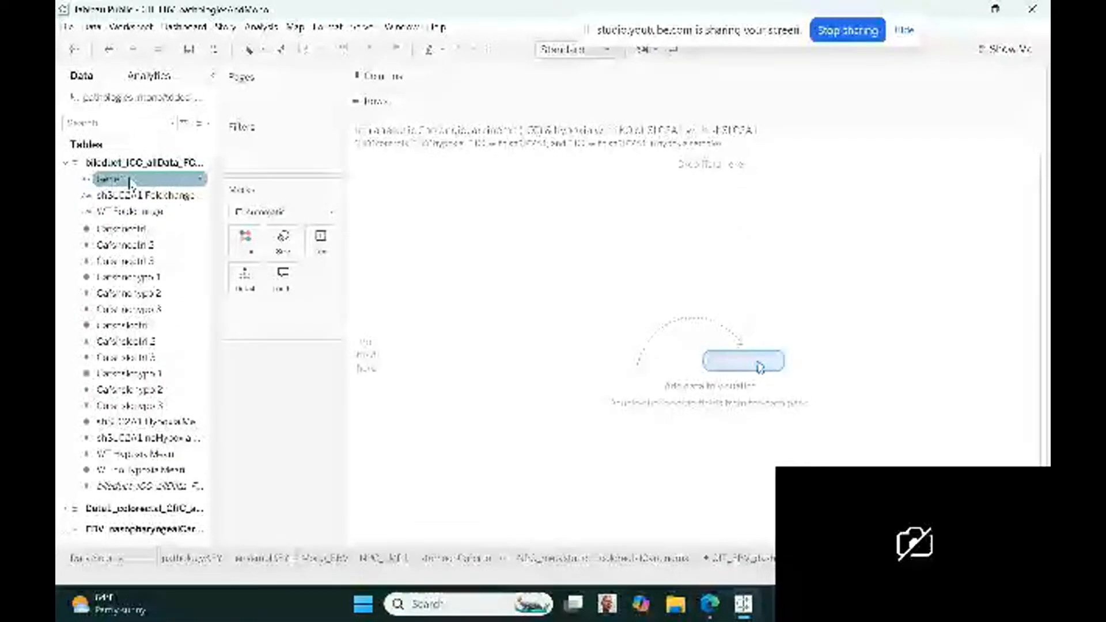
click(200, 179)
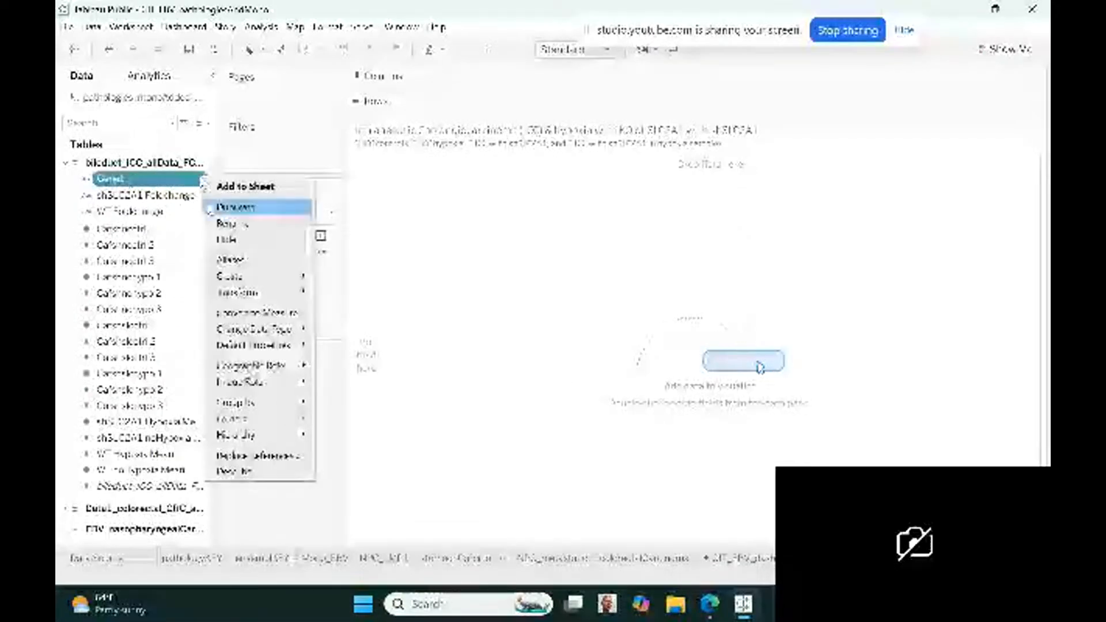
click(229, 223)
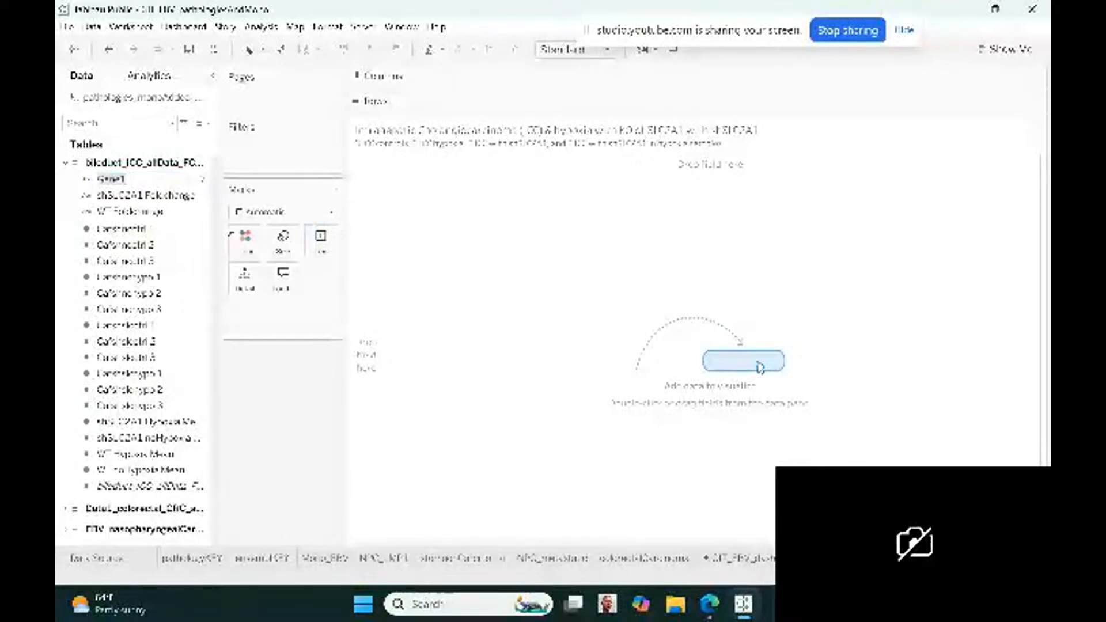
text(G)
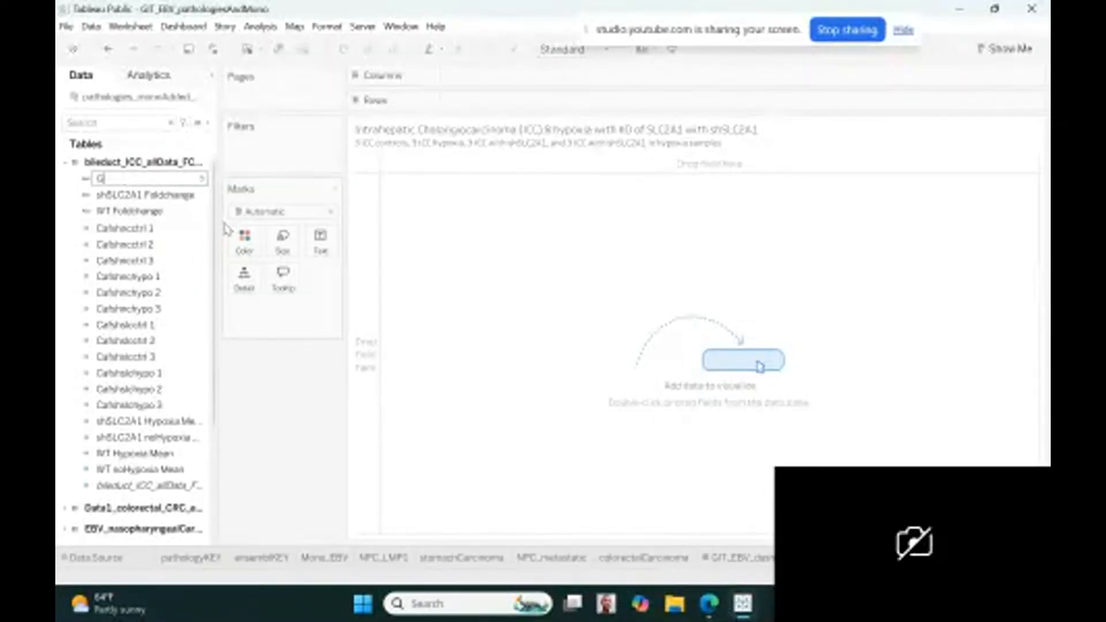
text(ene)
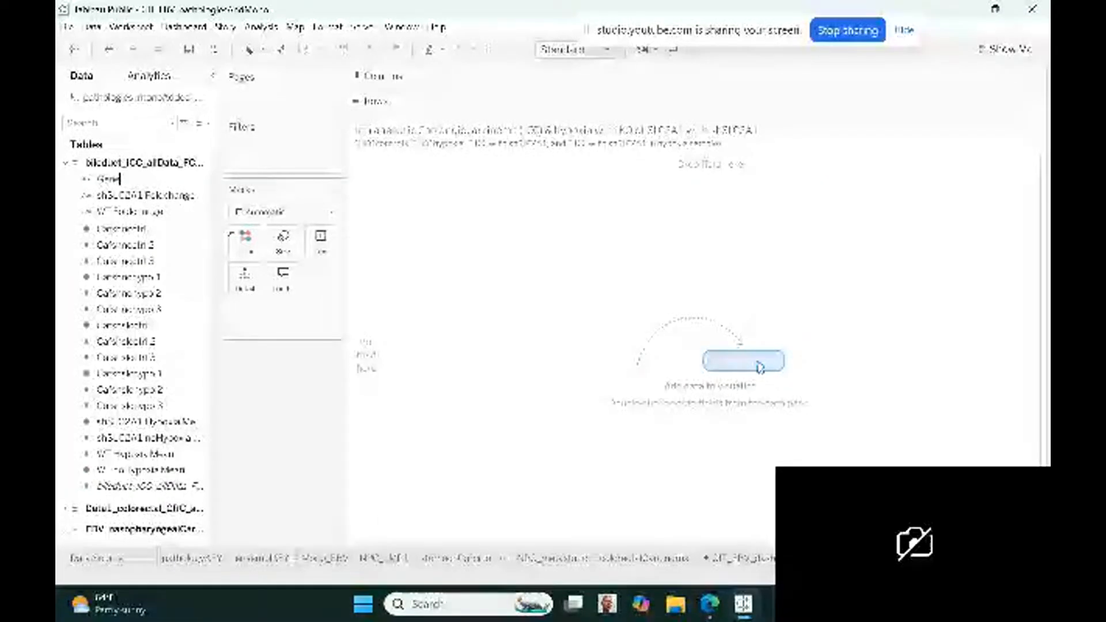
text(Names)
key(Return)
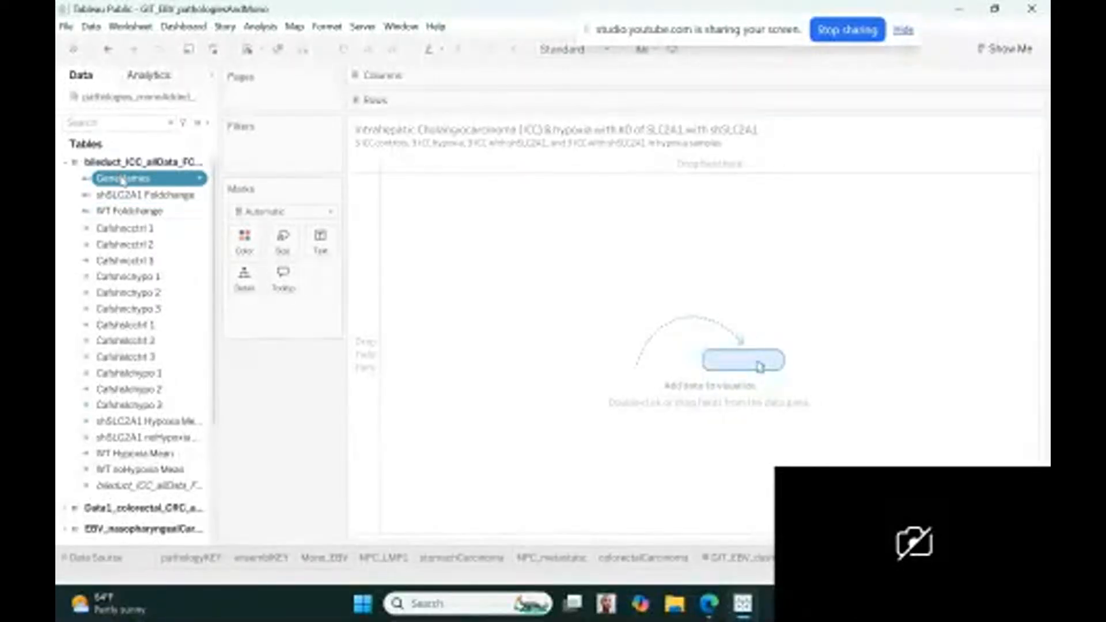
drag(121, 178, 472, 109)
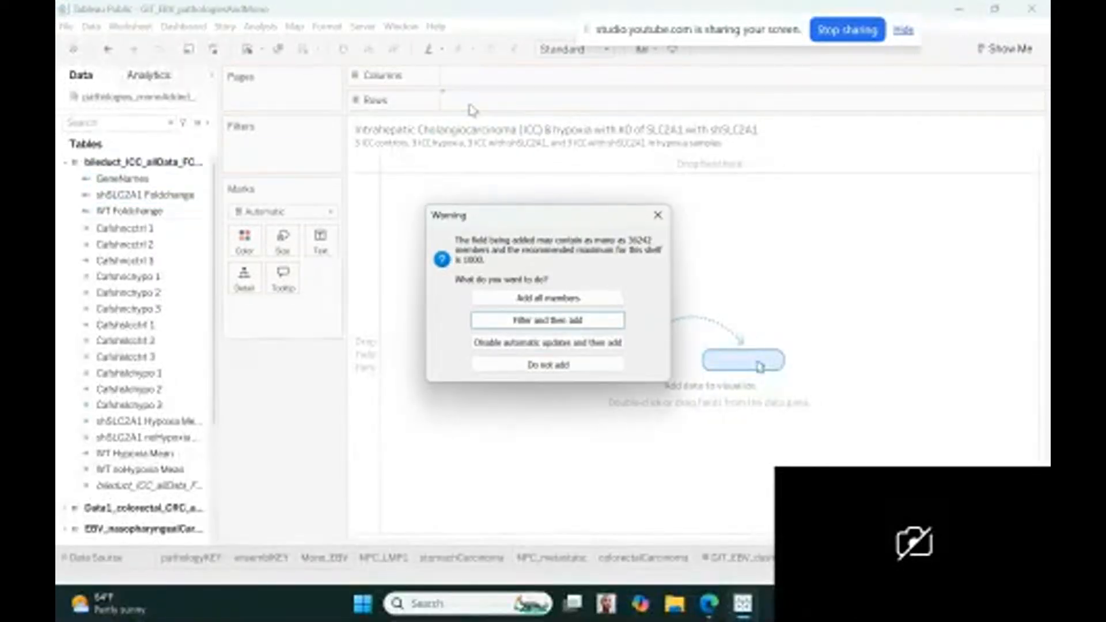
click(524, 297)
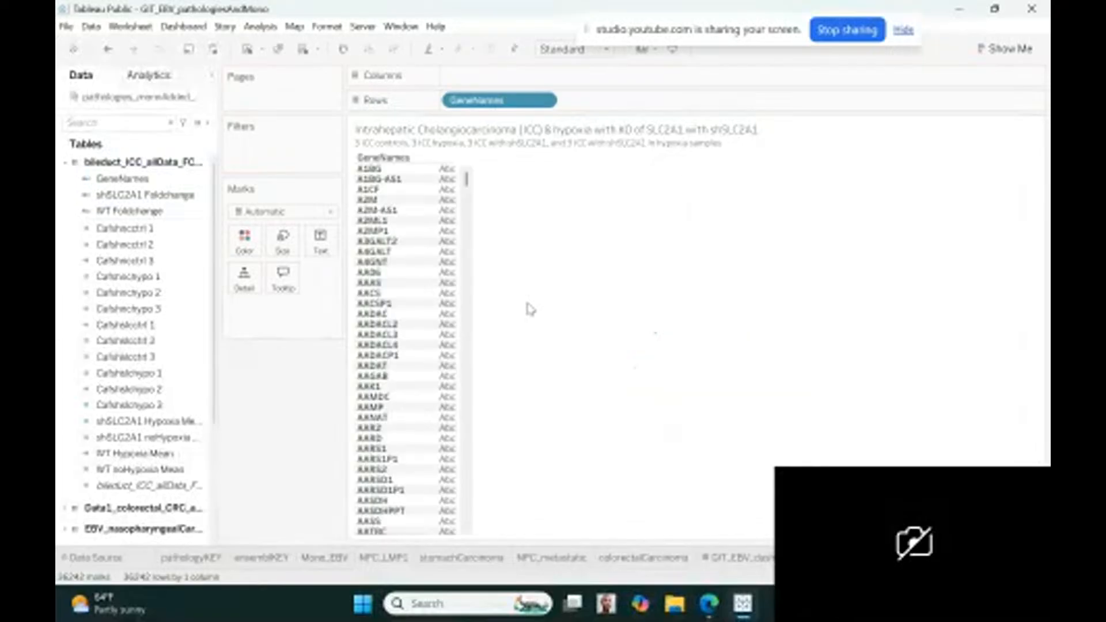
Rename the WT Foldchange field of the bile duct table to Foldchange_hypoxia_control
click(98, 212)
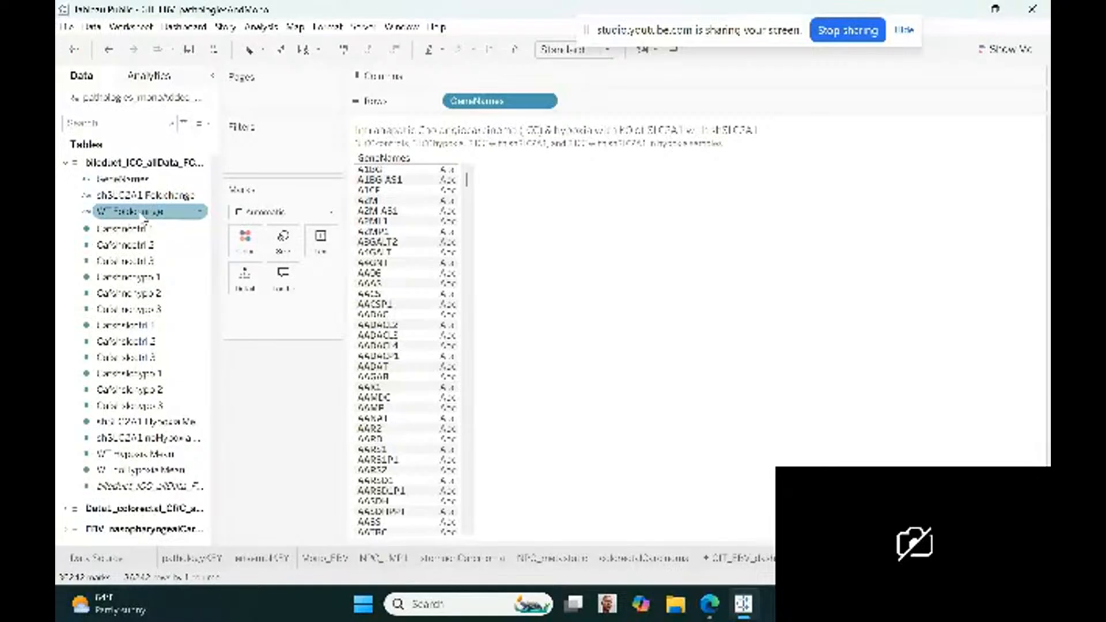
click(200, 213)
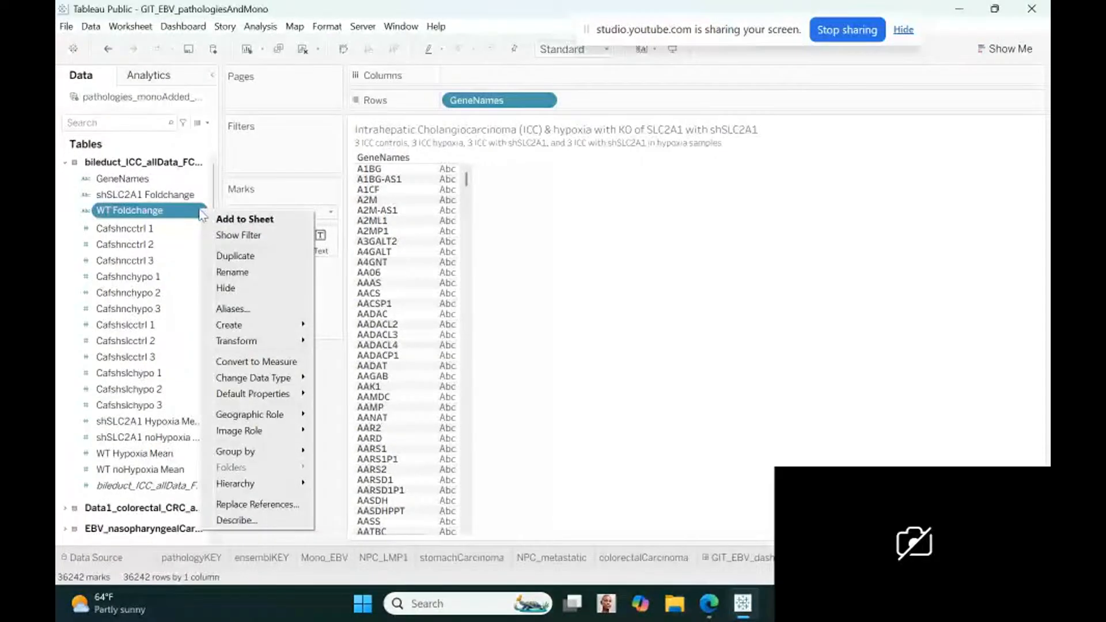
click(231, 272)
text(Fol)
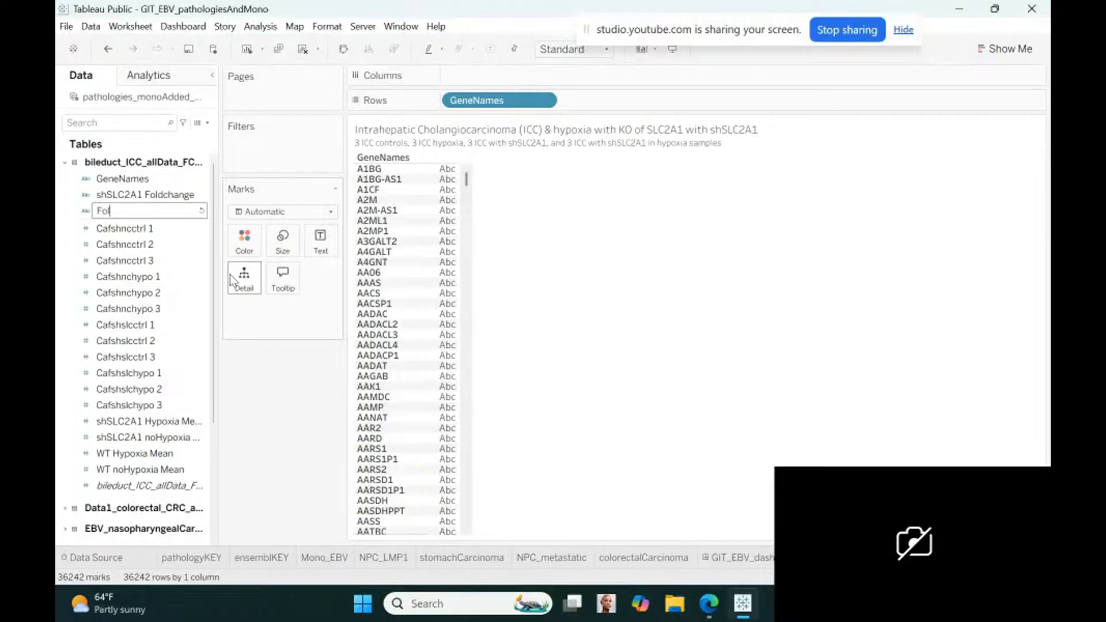
text(dchange_hypoxia_control)
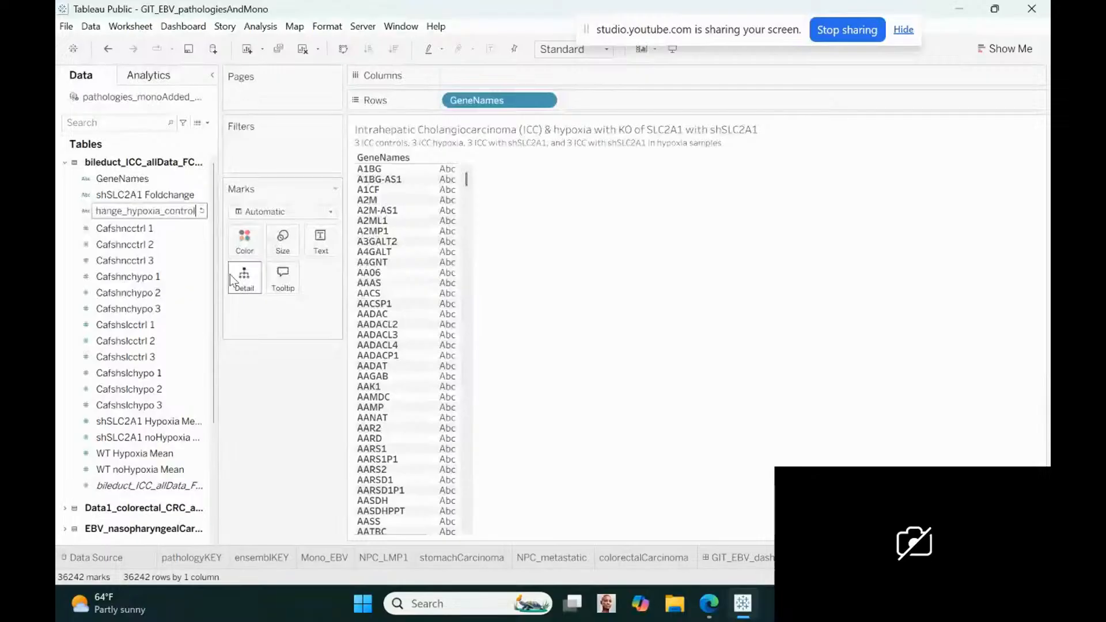
key(Return)
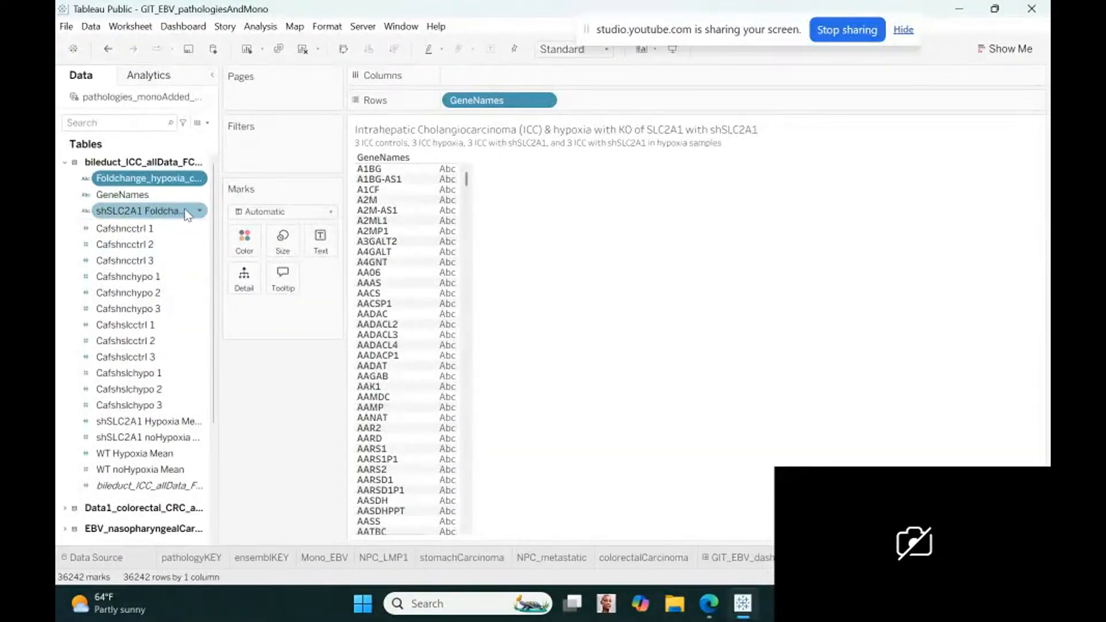
Rename the shSLC2A1 Foldchange field of the bile duct table to Foldchange_shSLC2A1_hypoxia
right_click(202, 214)
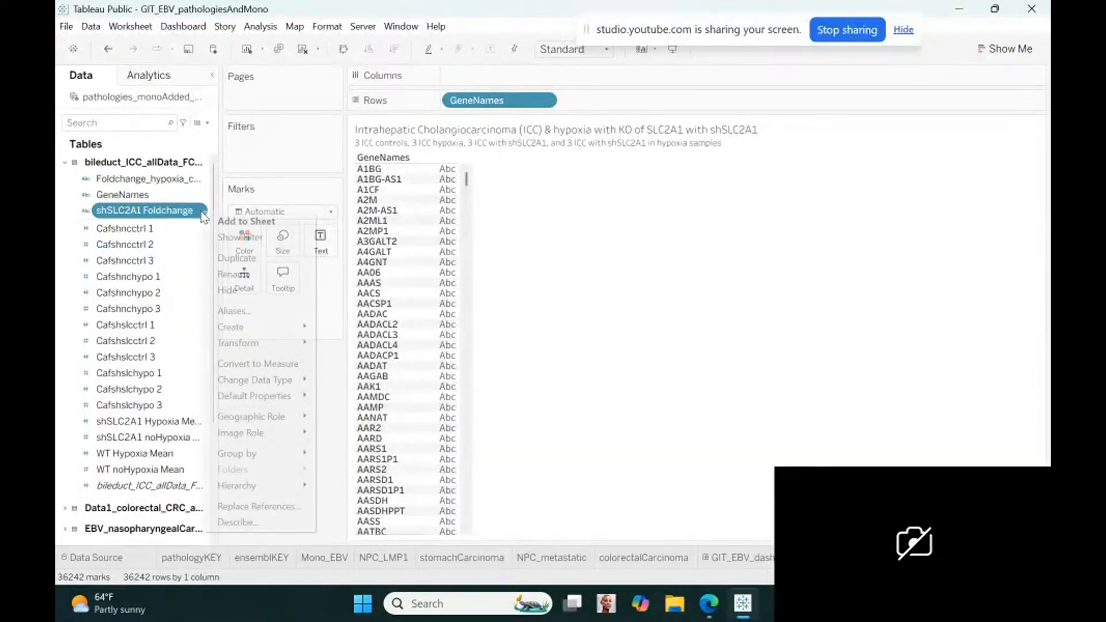
click(233, 274)
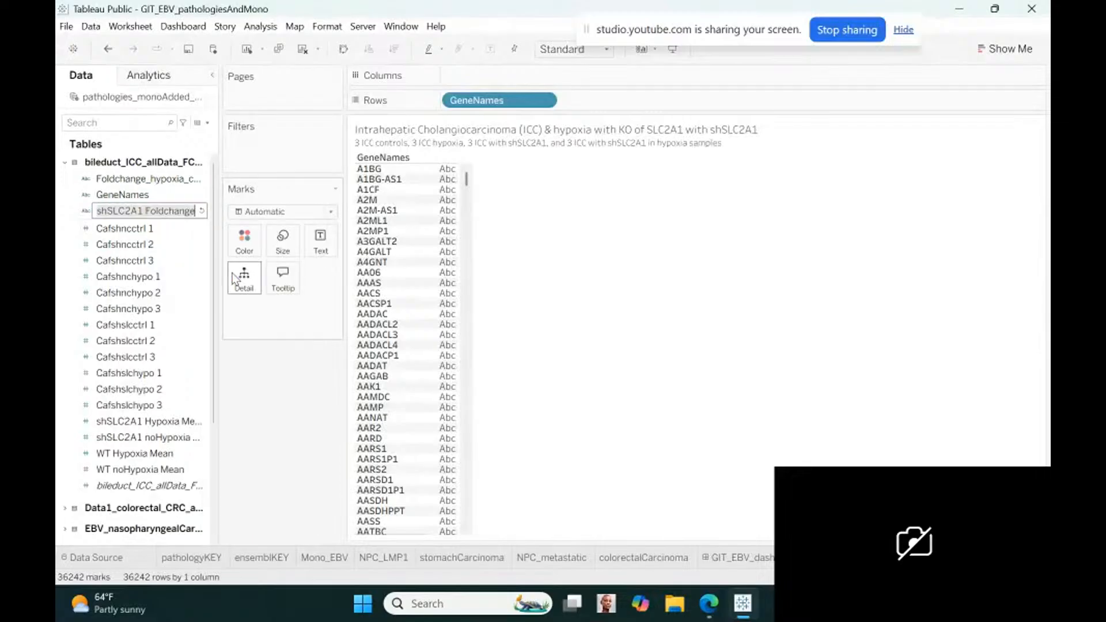
text(Foldcha)
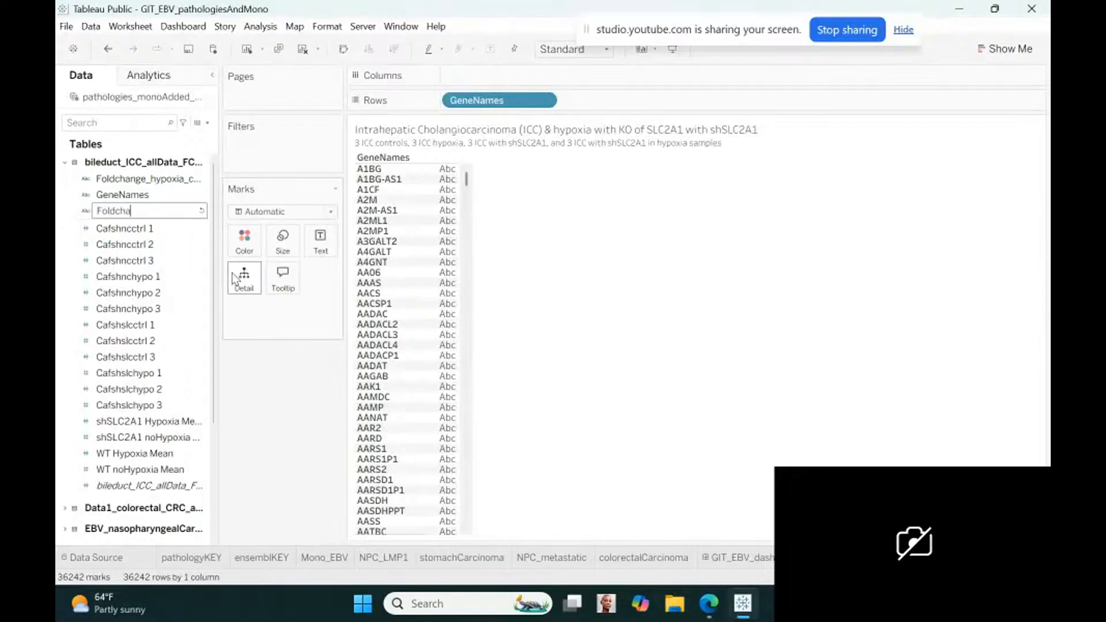
text(nge_)
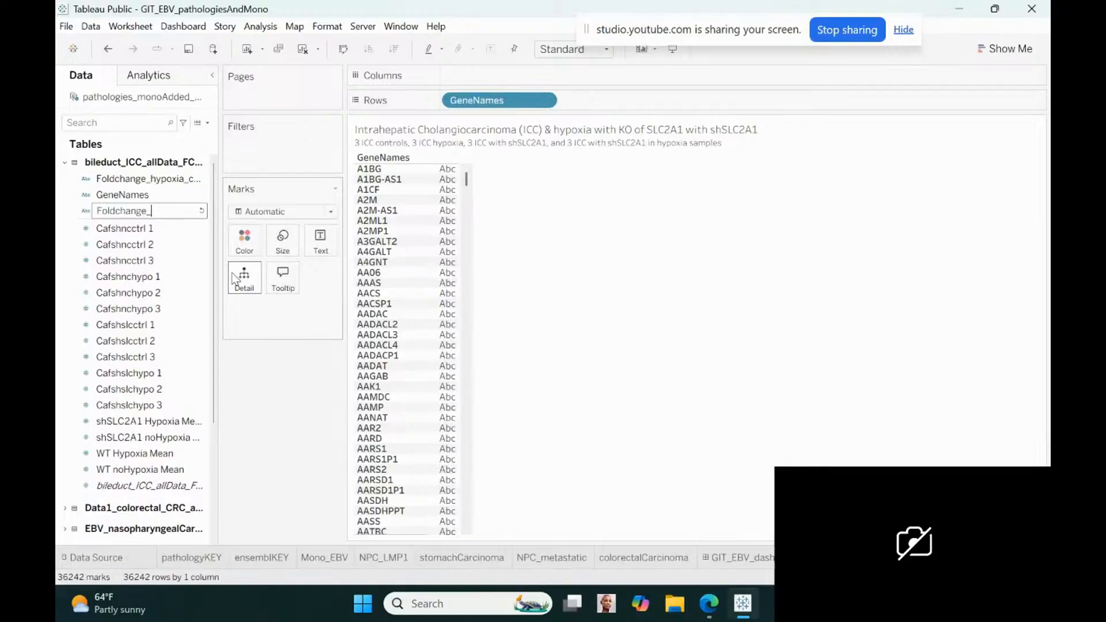
text(shSLC2A1_hypo)
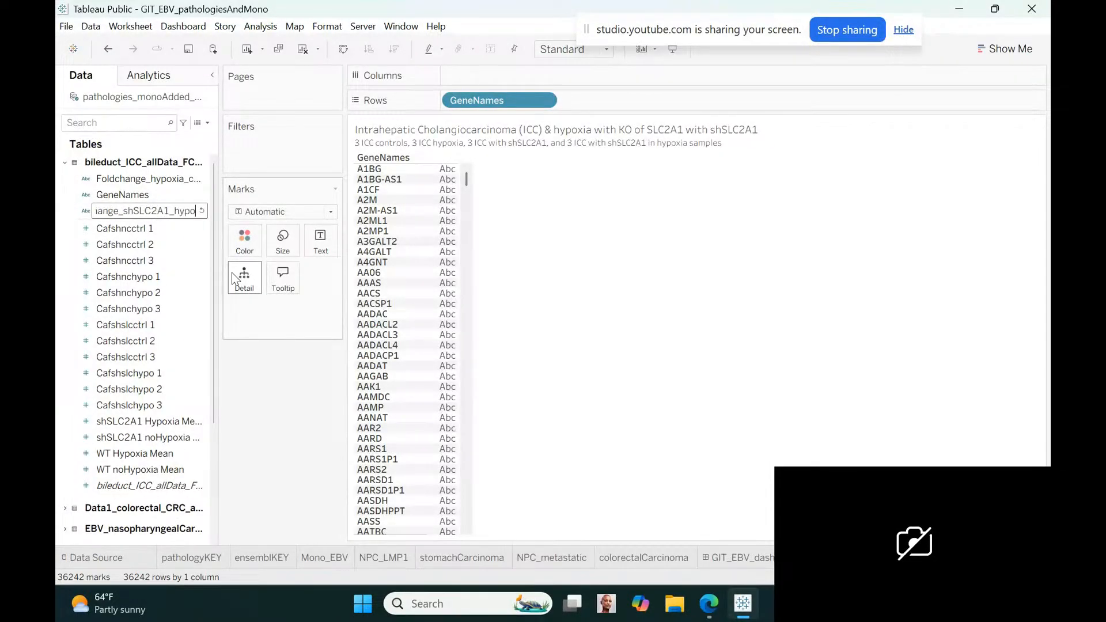
text(xia_)
key(BackSpace)
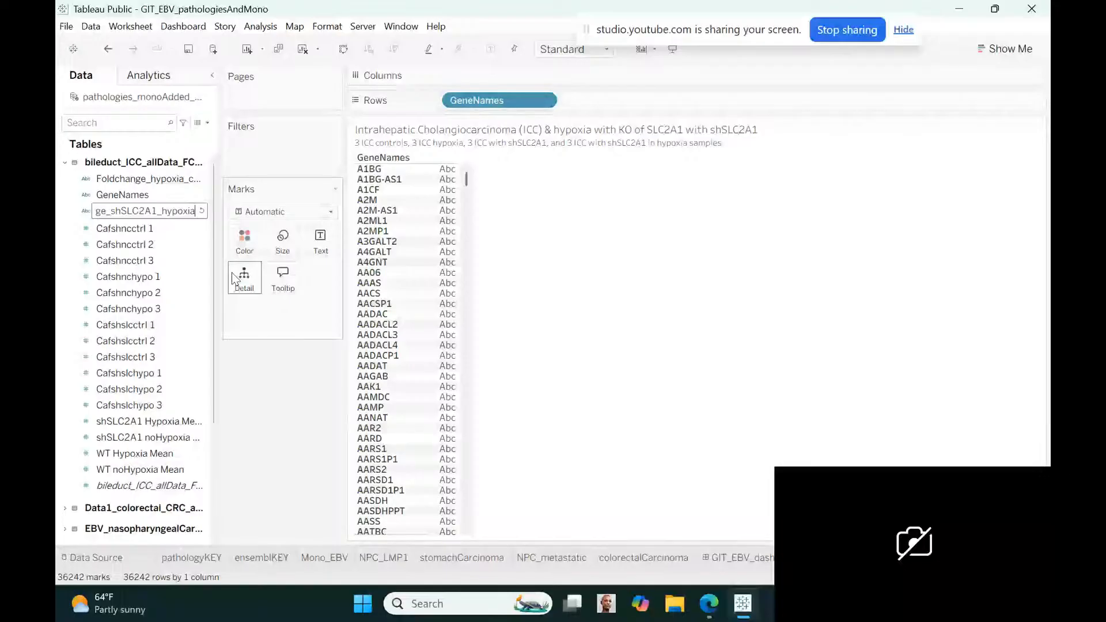
key(Return)
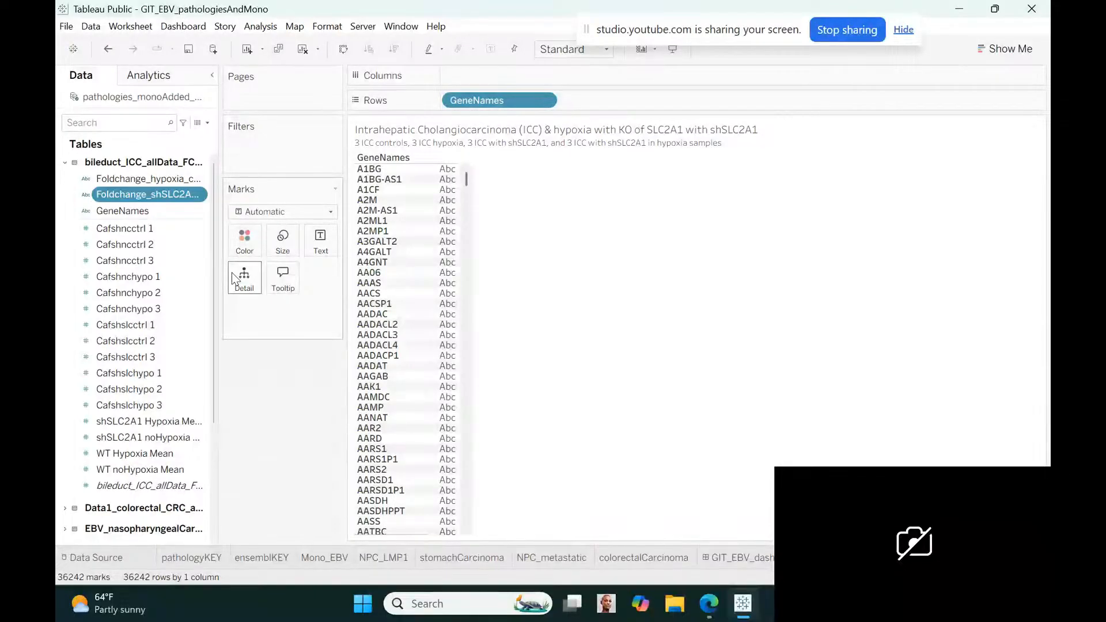
Place Foldchange_hypoxia_control and Foldchange_shSLC2A1_hypoxia on the rows after GeneNames, adding all members of each
drag(132, 179, 610, 101)
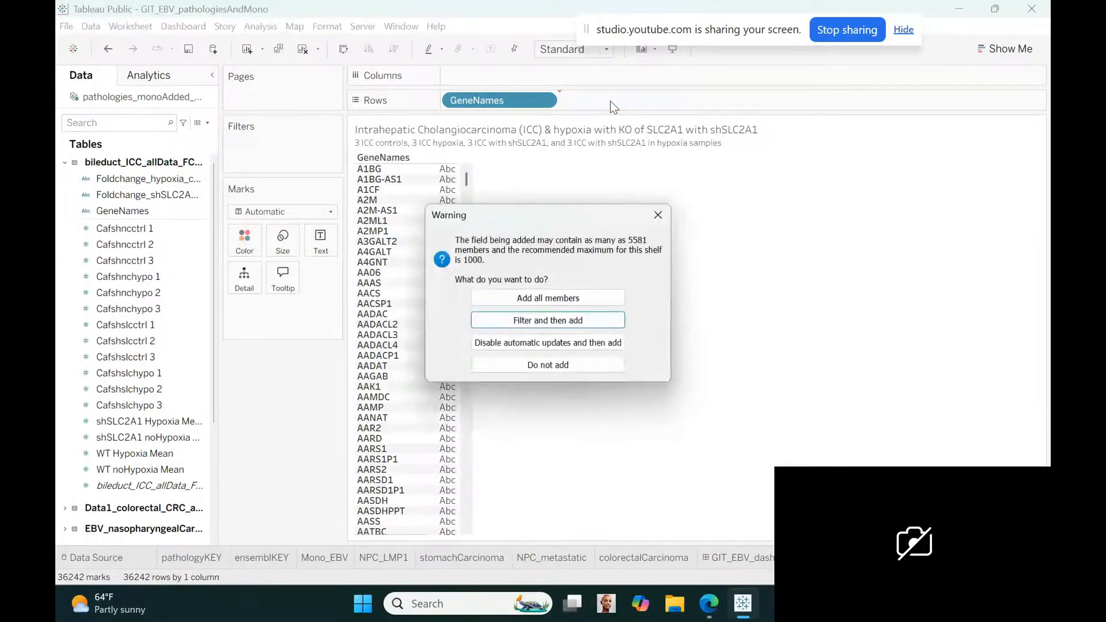
click(563, 302)
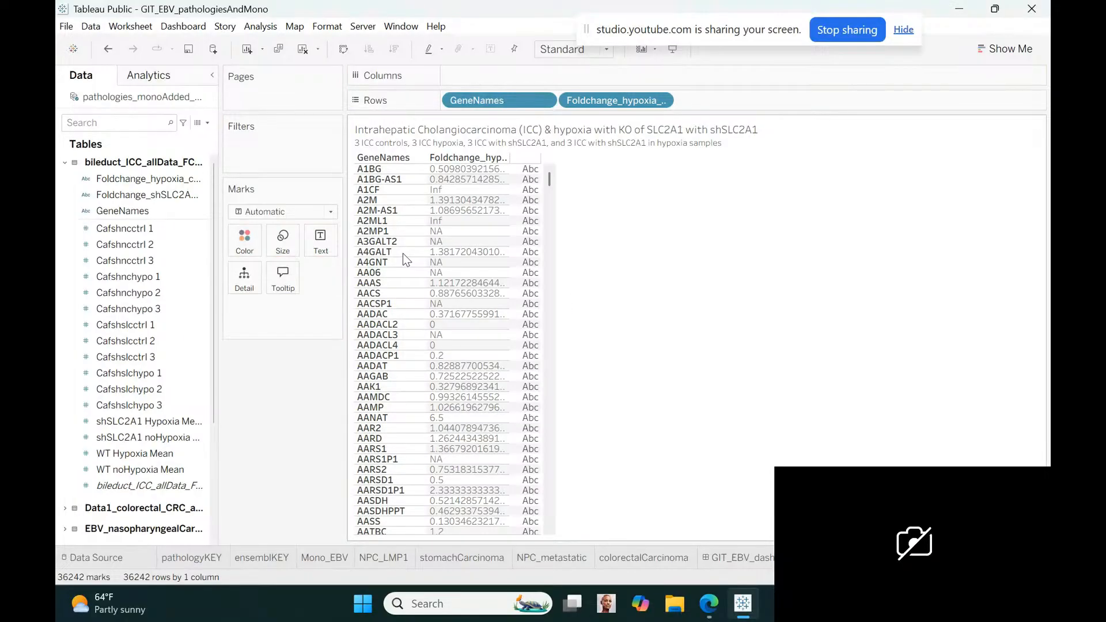
click(171, 196)
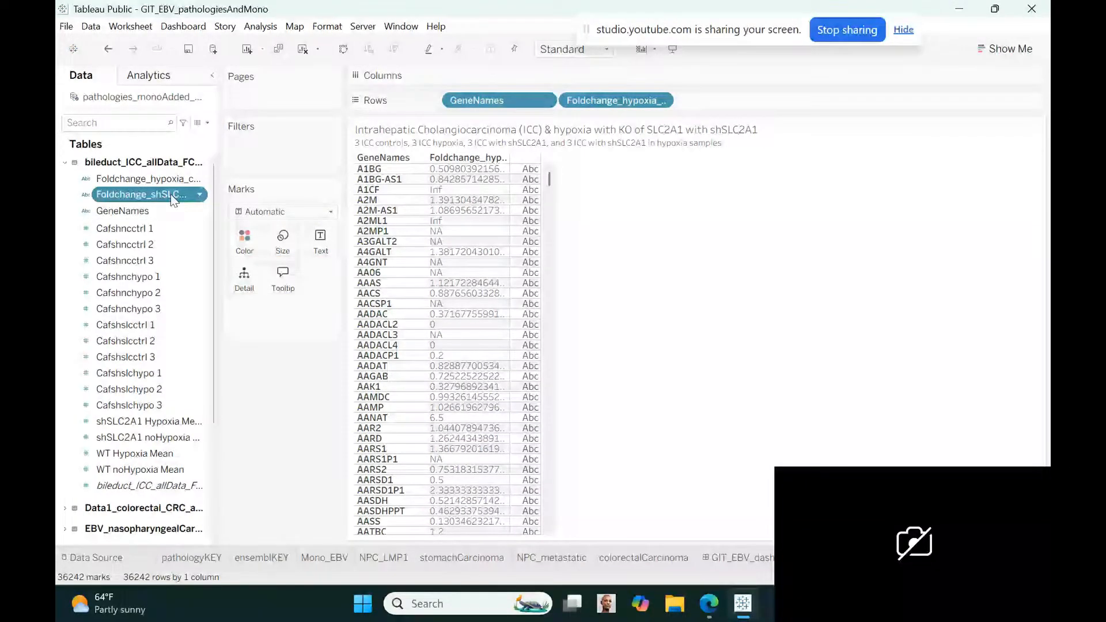
drag(171, 195, 735, 99)
click(570, 298)
Rename the WT Hypoxia Mean field of the bile duct table to Hypoxia_controls_Mean
click(143, 422)
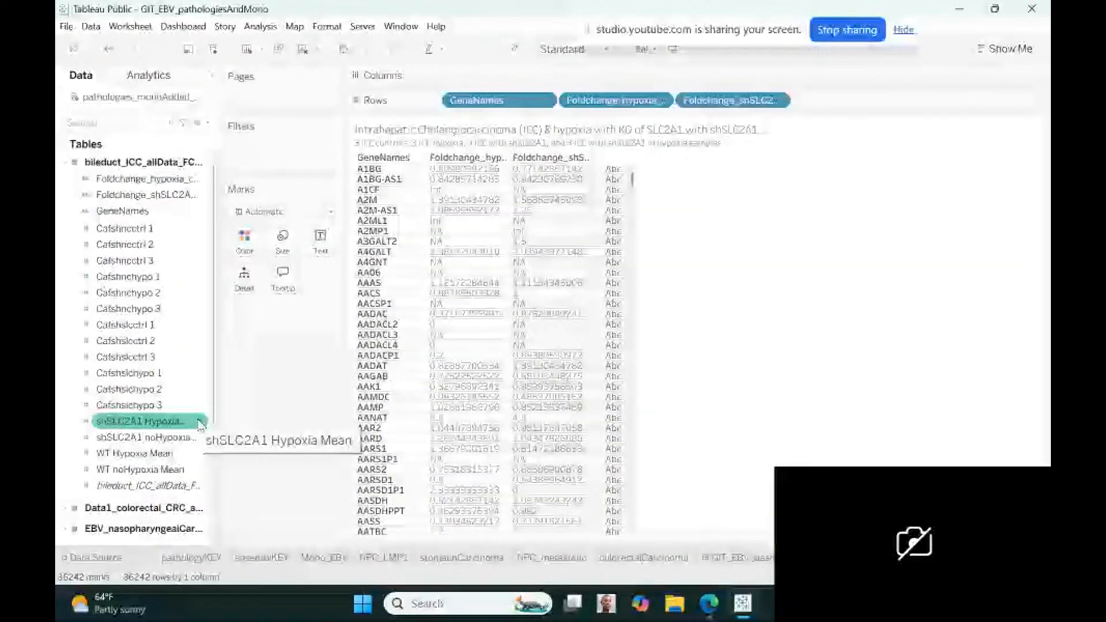
click(156, 454)
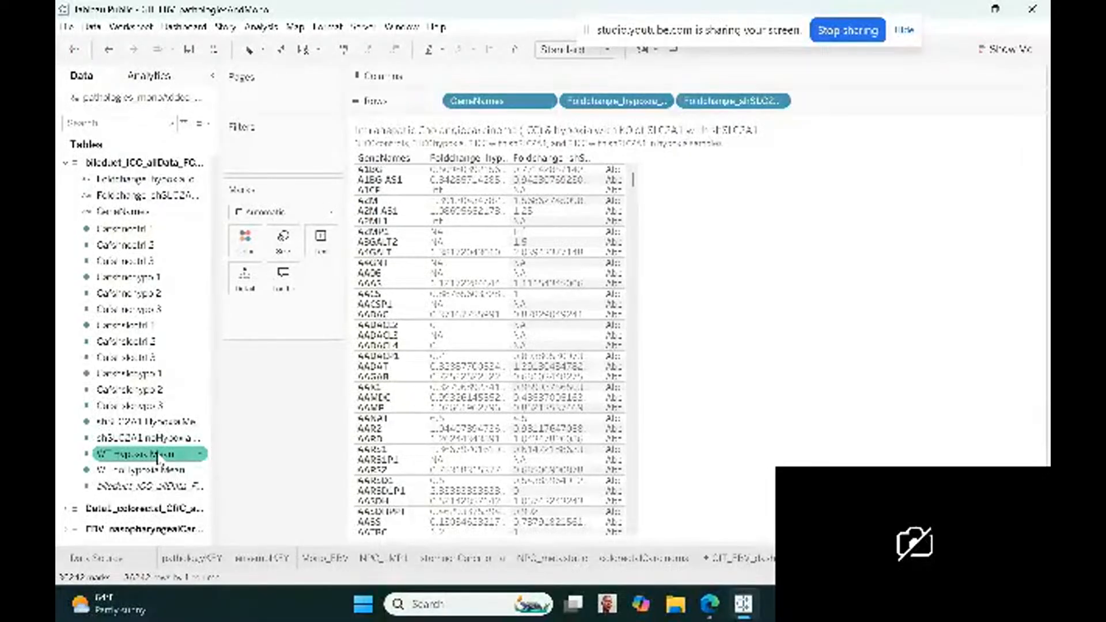
click(200, 455)
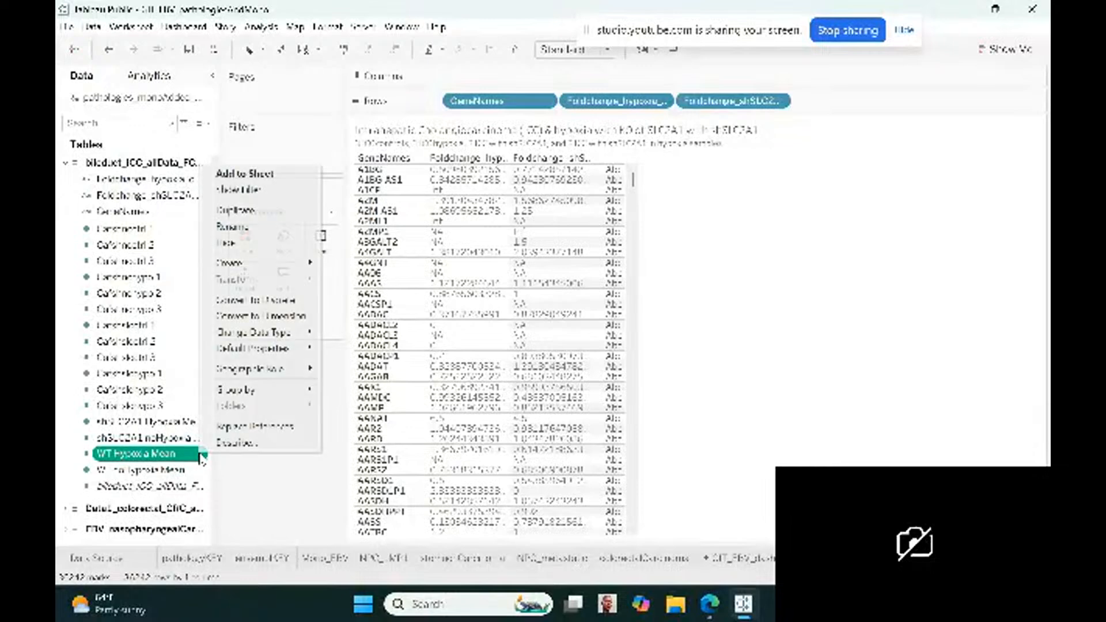
click(240, 226)
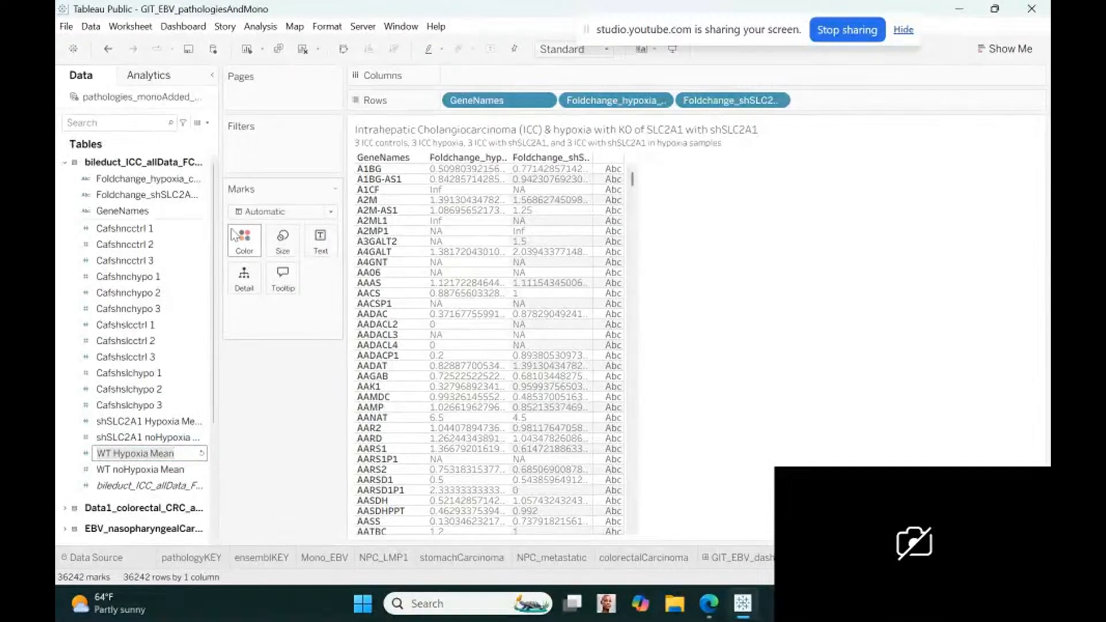
click(114, 454)
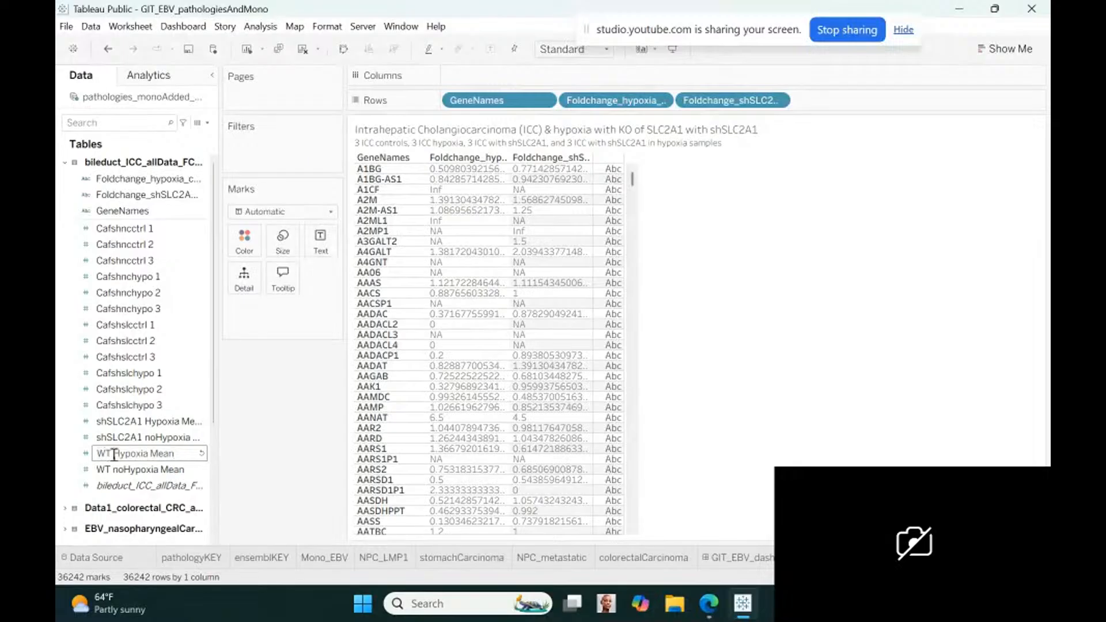
key(BackSpace)
key(BackSpace)
key(BackSpace)
click(136, 455)
text(controls_)
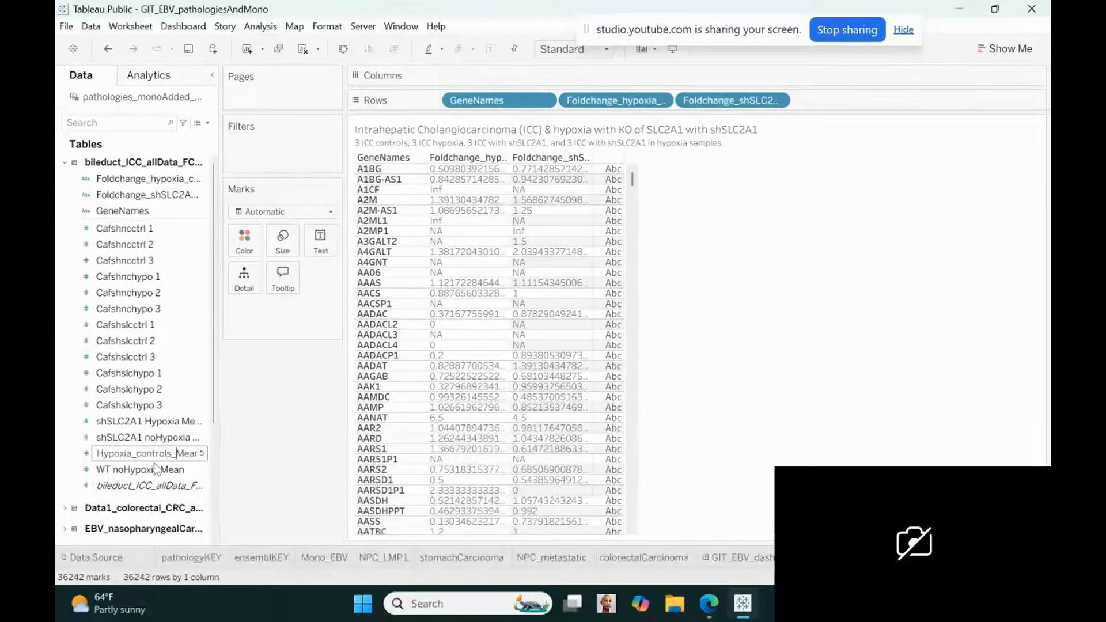
click(156, 468)
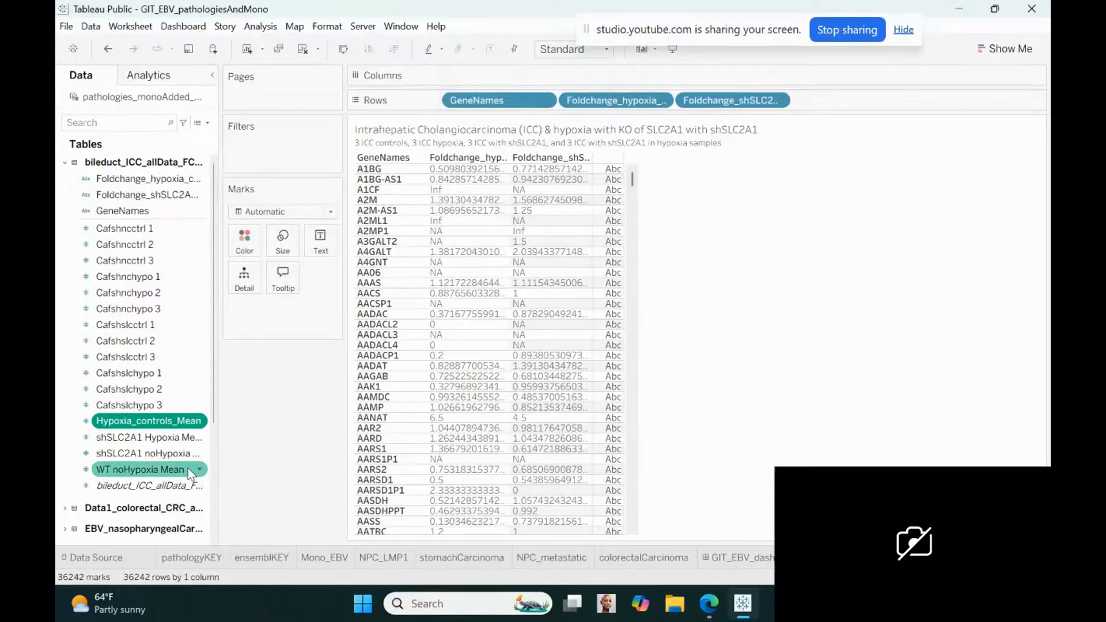
Rename the WT noHypoxia Mean field of the bile duct table to nonHypoxia_controls_Mean
click(199, 469)
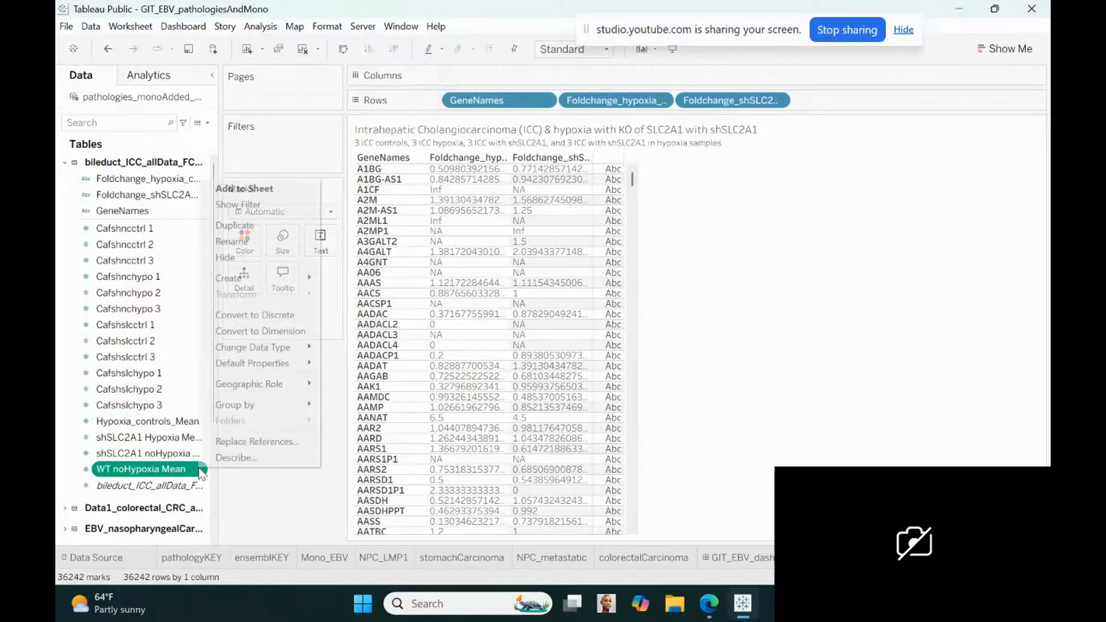
click(253, 243)
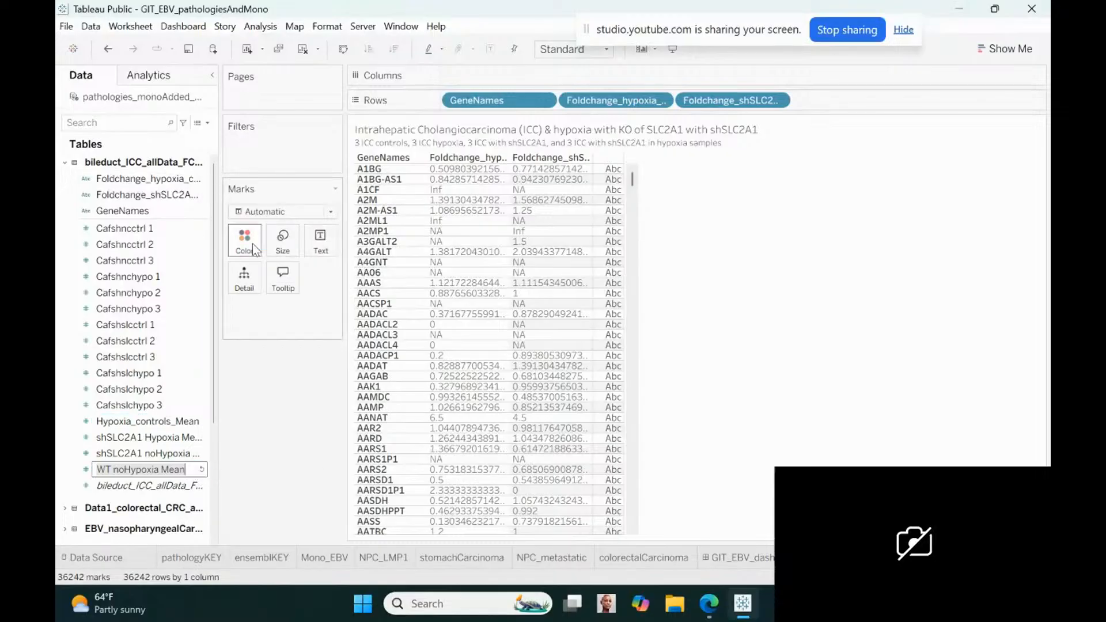
click(124, 470)
key(BackSpace)
key(BackSpace)
key(BackSpace)
key(BackSpace)
key(BackSpace)
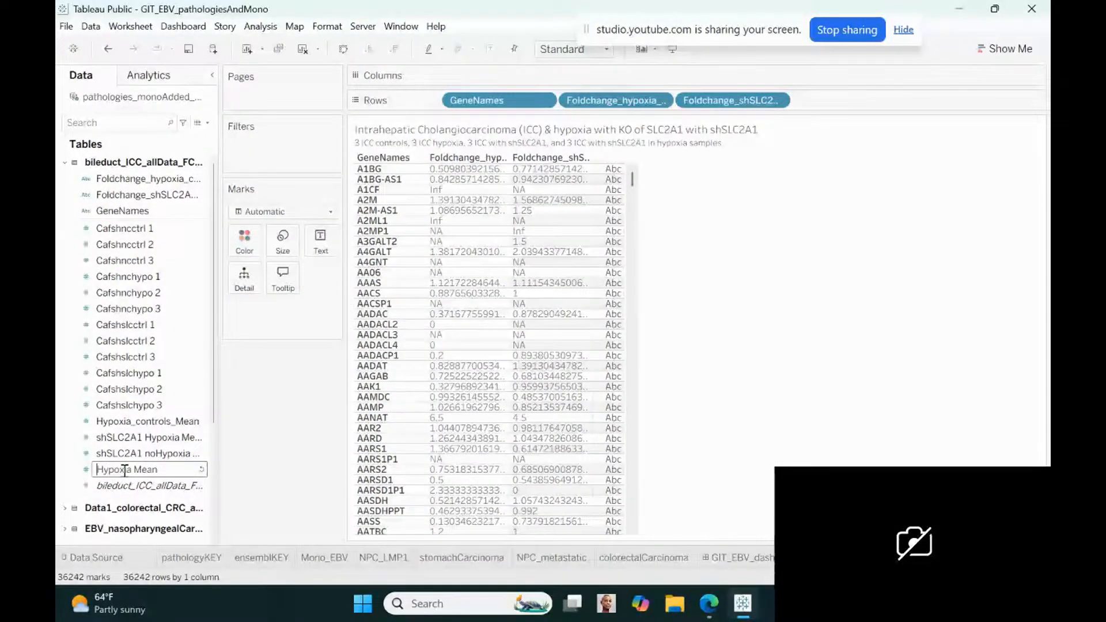
text(non)
click(148, 468)
text(_controls)
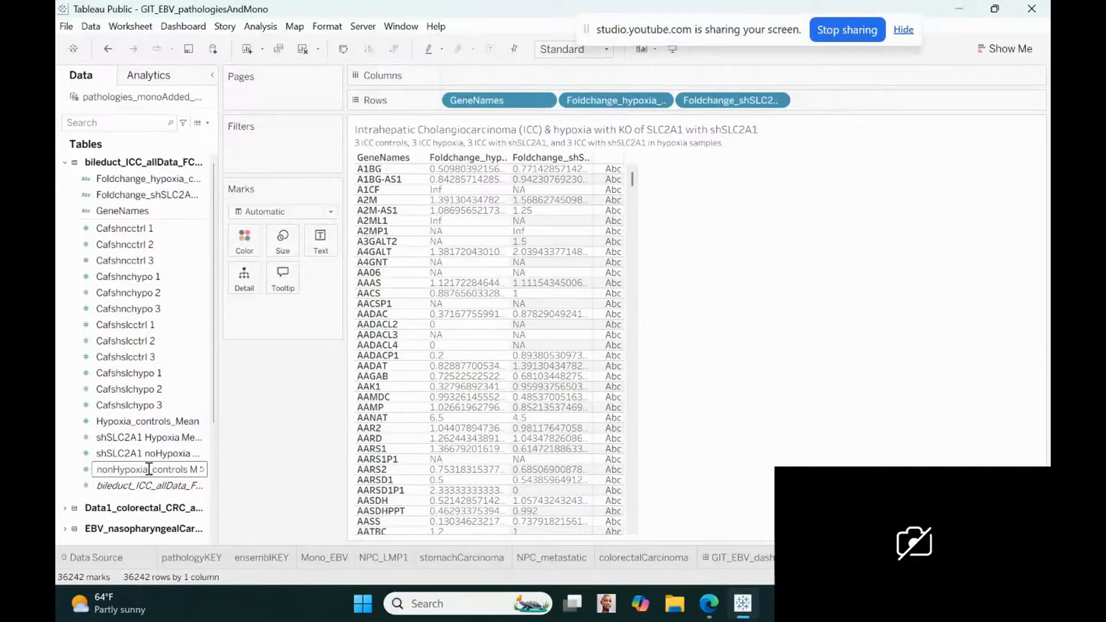
text(_)
key(Delete)
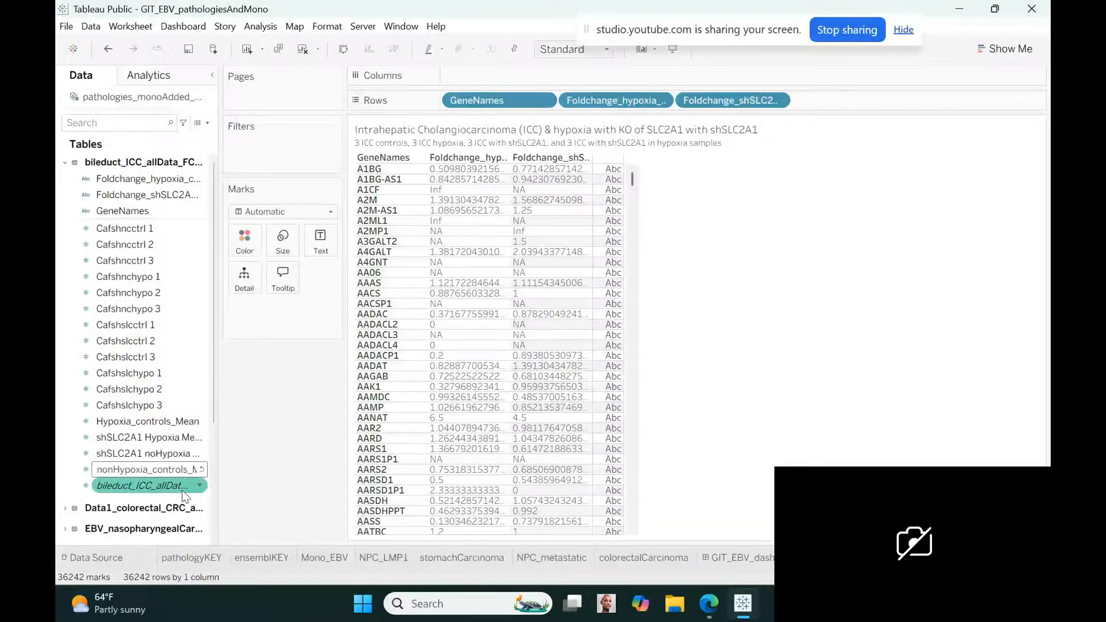
key(Return)
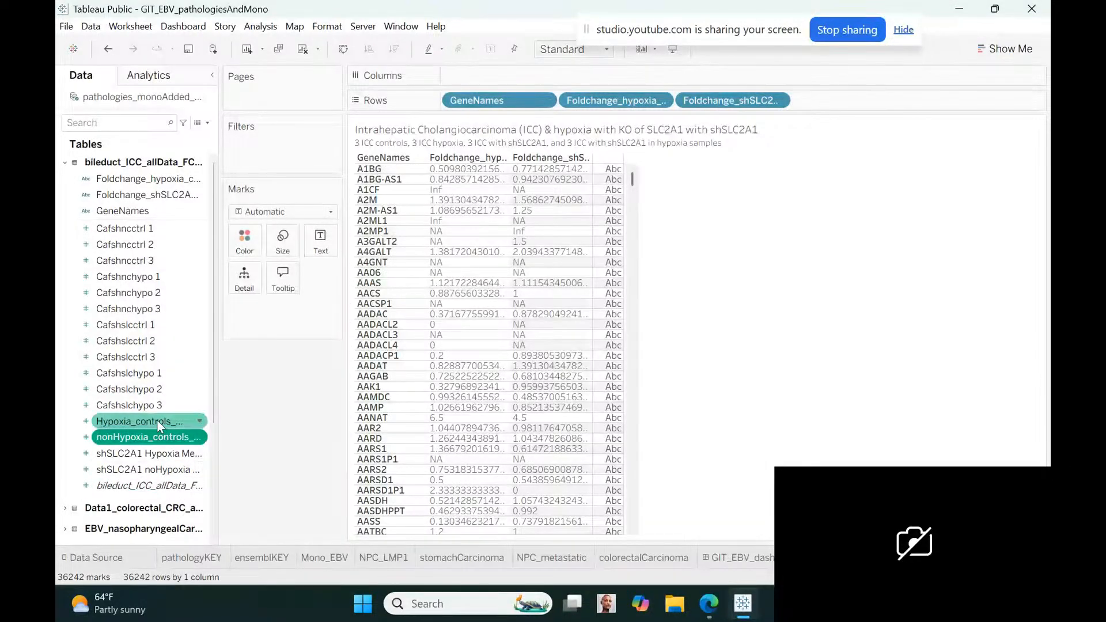
Add Hypoxia_controls_Mean to the end of the rows and make it discrete
drag(157, 419, 856, 104)
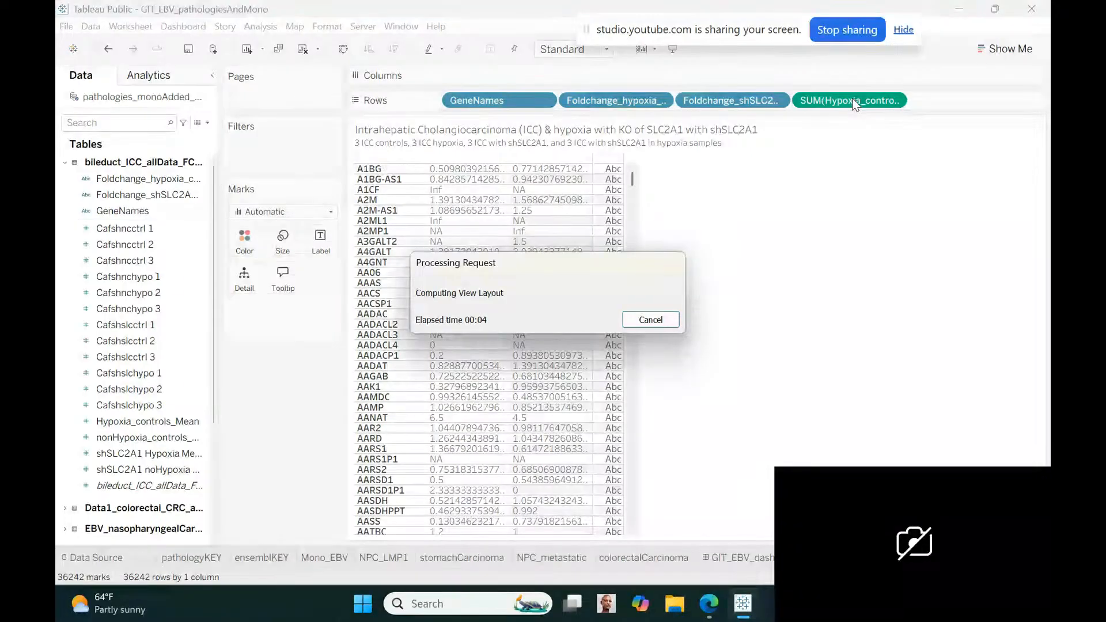
click(893, 100)
click(834, 302)
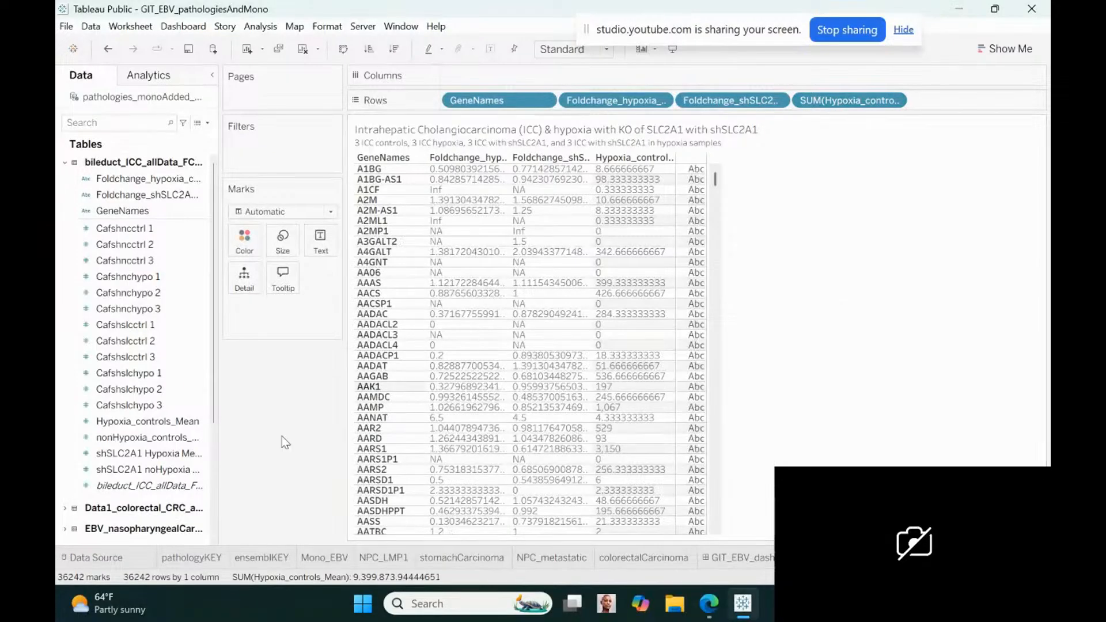
Add nonHypoxia_controls_Mean to the rows after Hypoxia_controls_Mean and convert it to discrete
click(169, 464)
click(150, 441)
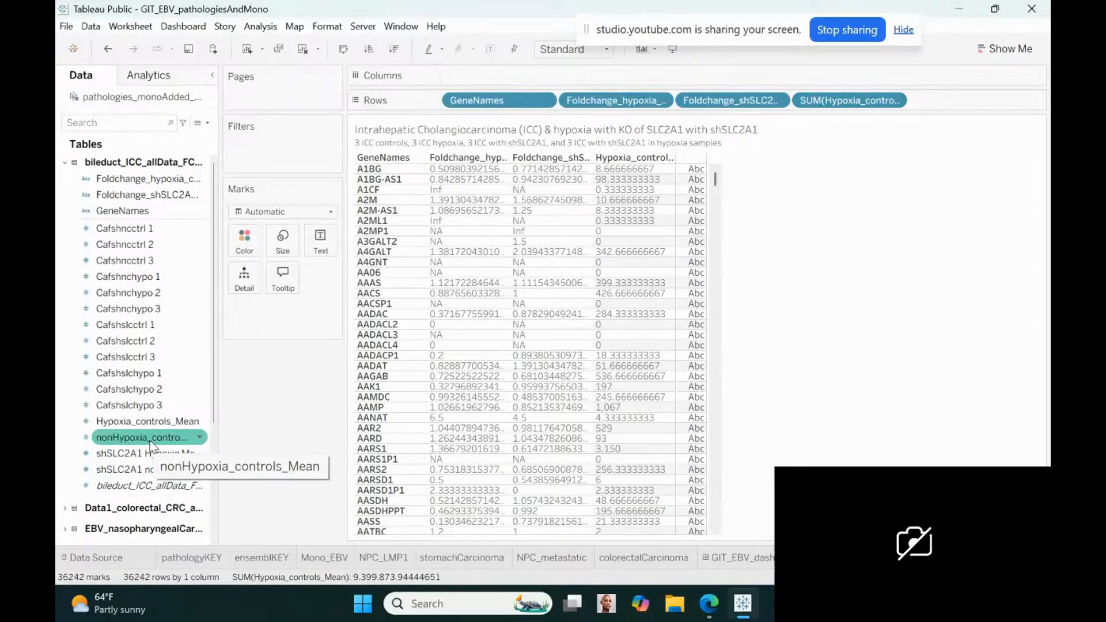
mouse_move(150, 440)
mouse_down()
mouse_move(397, 377)
mouse_move(967, 123)
mouse_move(958, 115)
mouse_up()
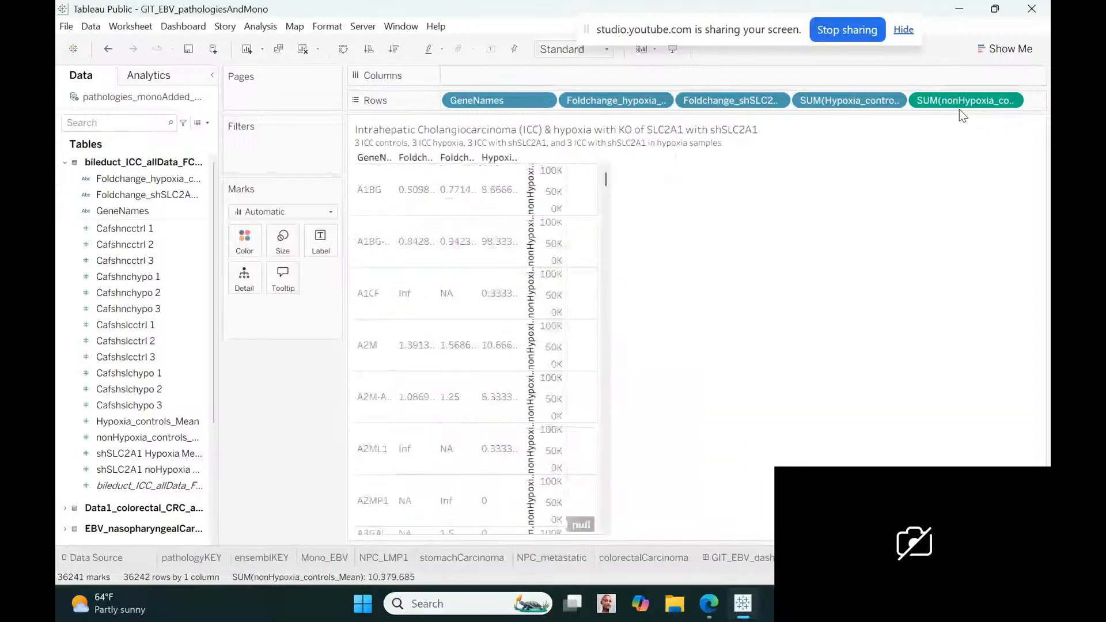
right_click(1004, 100)
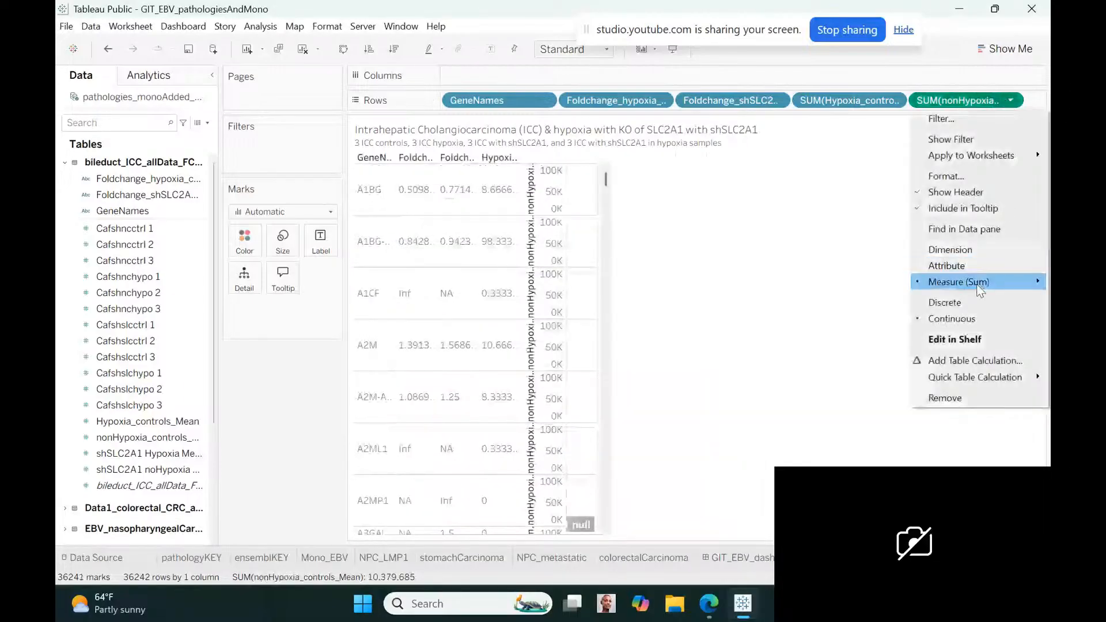
click(980, 304)
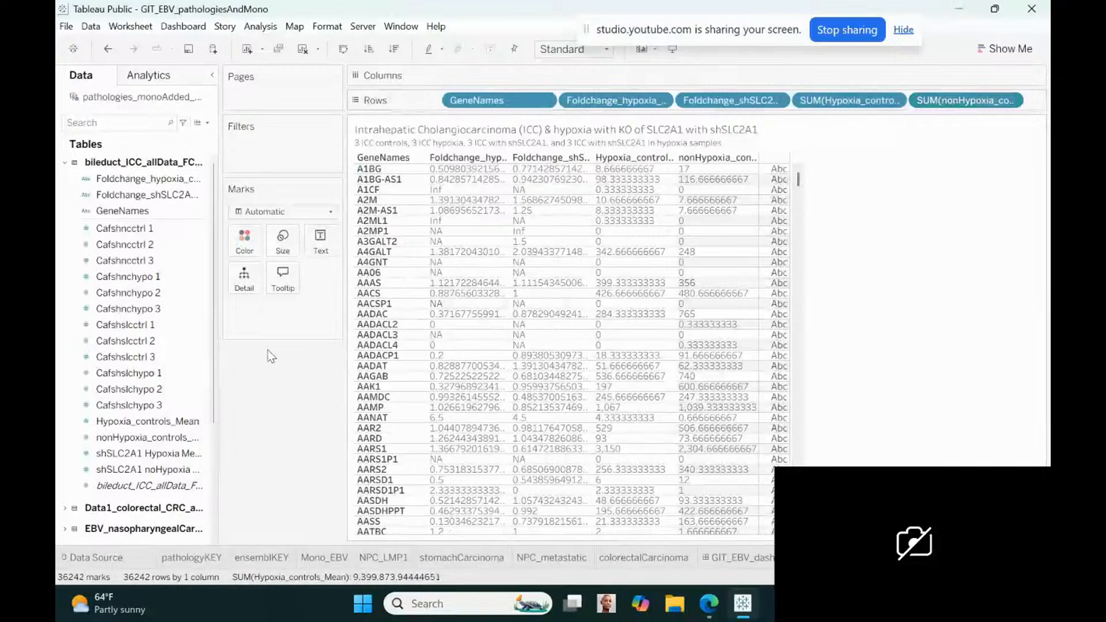
Add shSLC2A1 noHypoxia Mean to the end of the rows as a discrete field
click(183, 441)
click(172, 454)
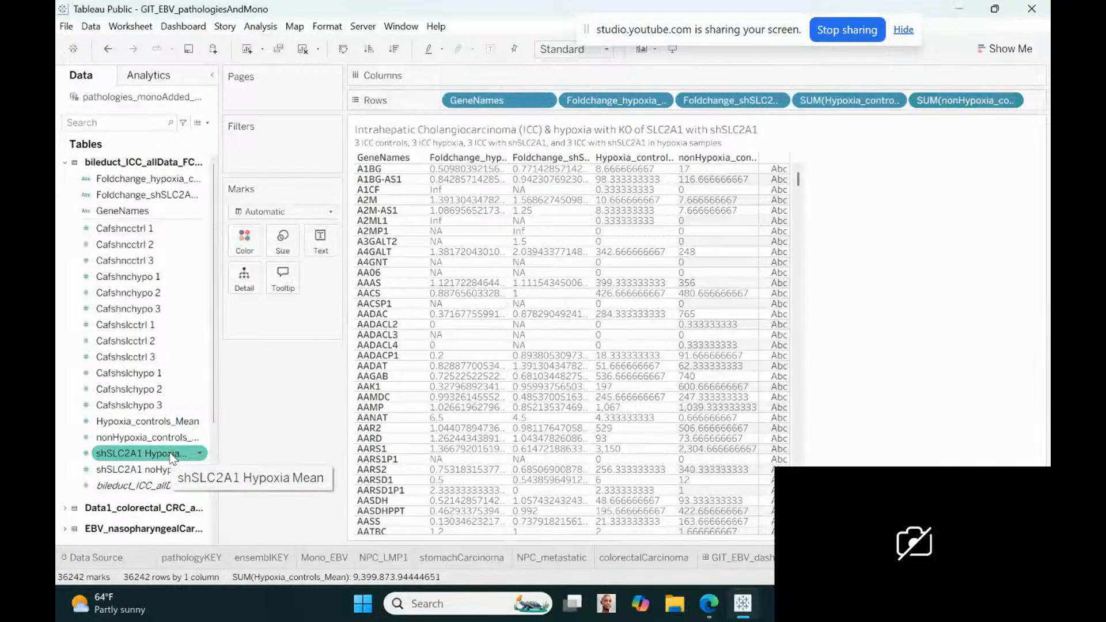
click(165, 469)
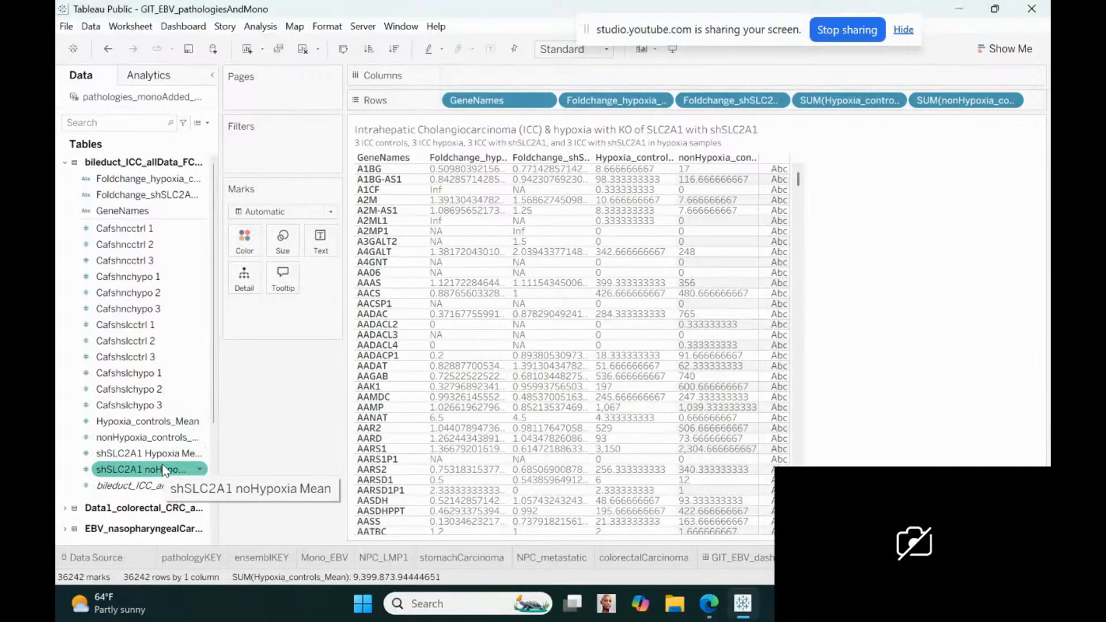
drag(148, 476, 1032, 106)
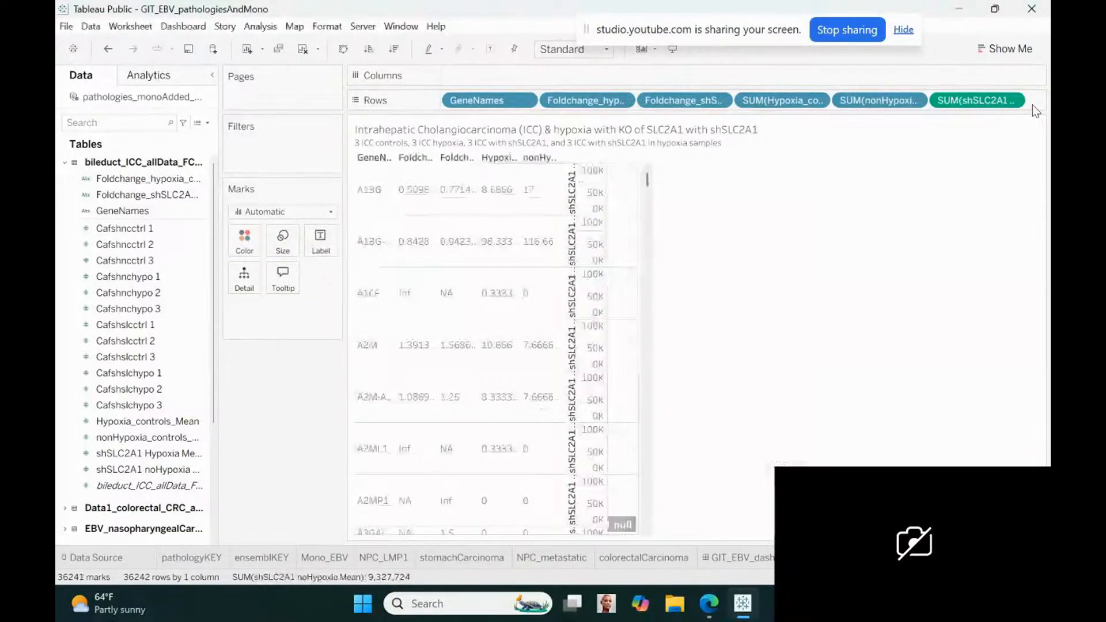
click(1013, 101)
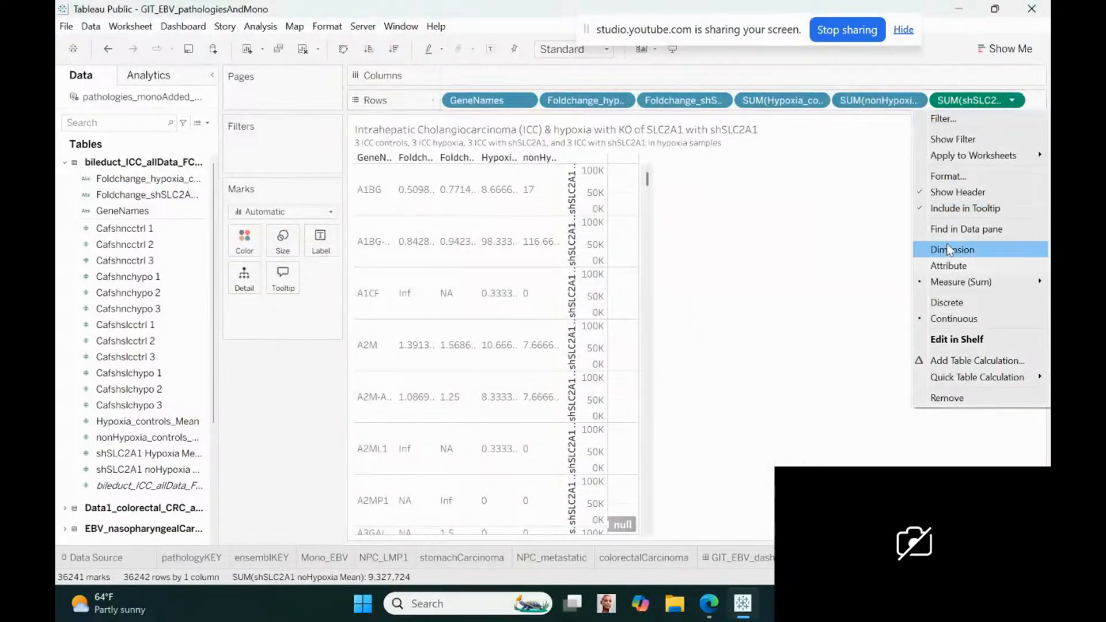
click(943, 302)
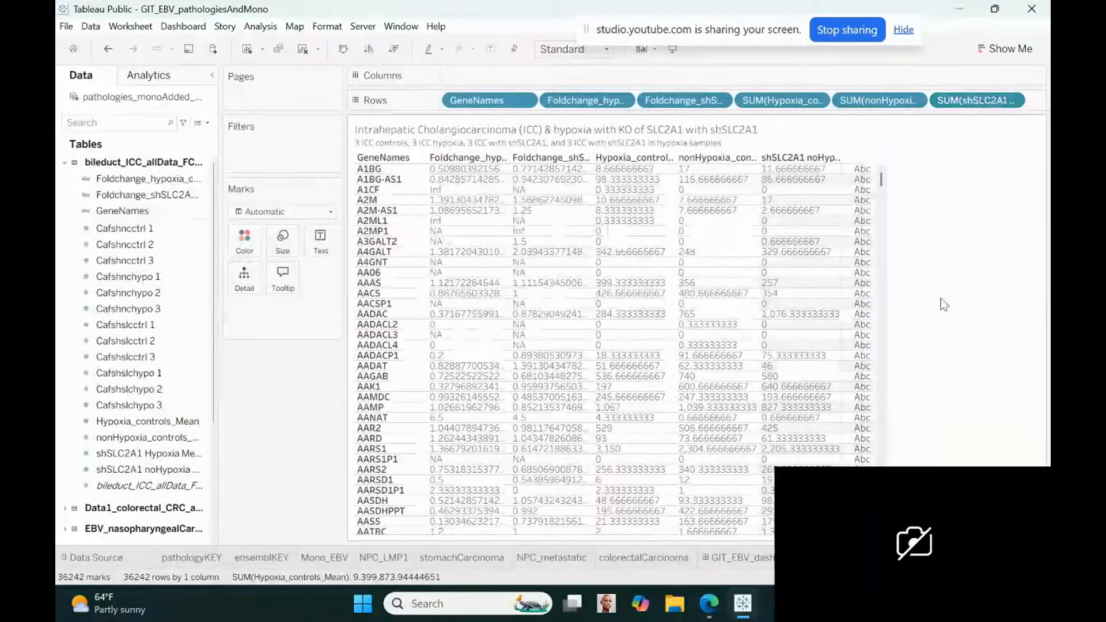
Add shSLC2A1 Hypoxia Mean to the rows as a discrete field and position it before shSLC2A1 noHypoxia Mean
click(165, 483)
click(156, 469)
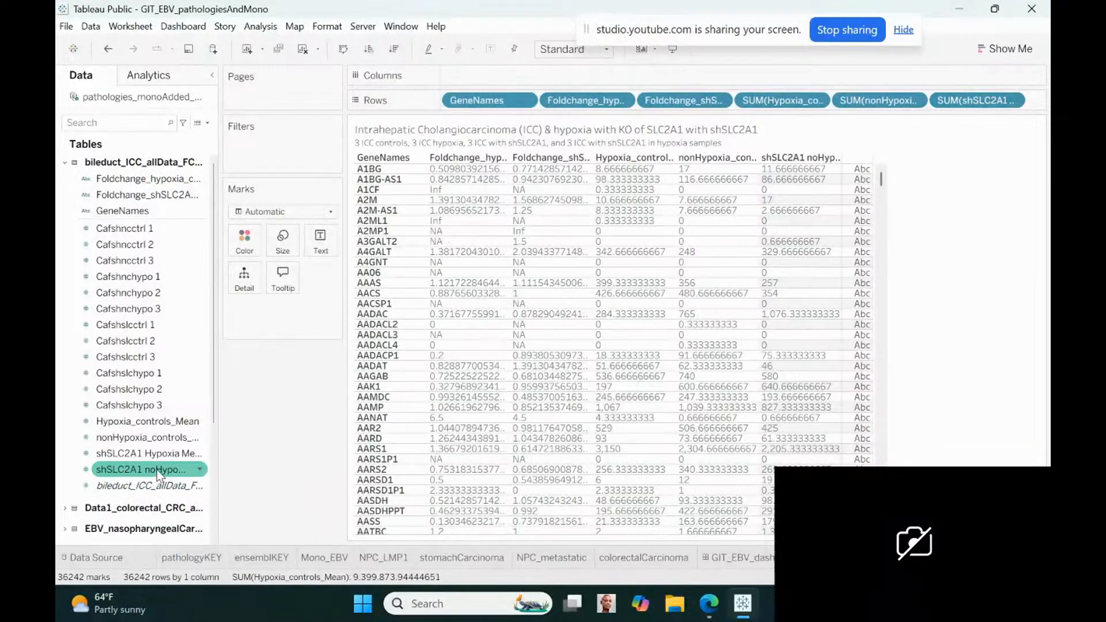
drag(157, 469, 967, 105)
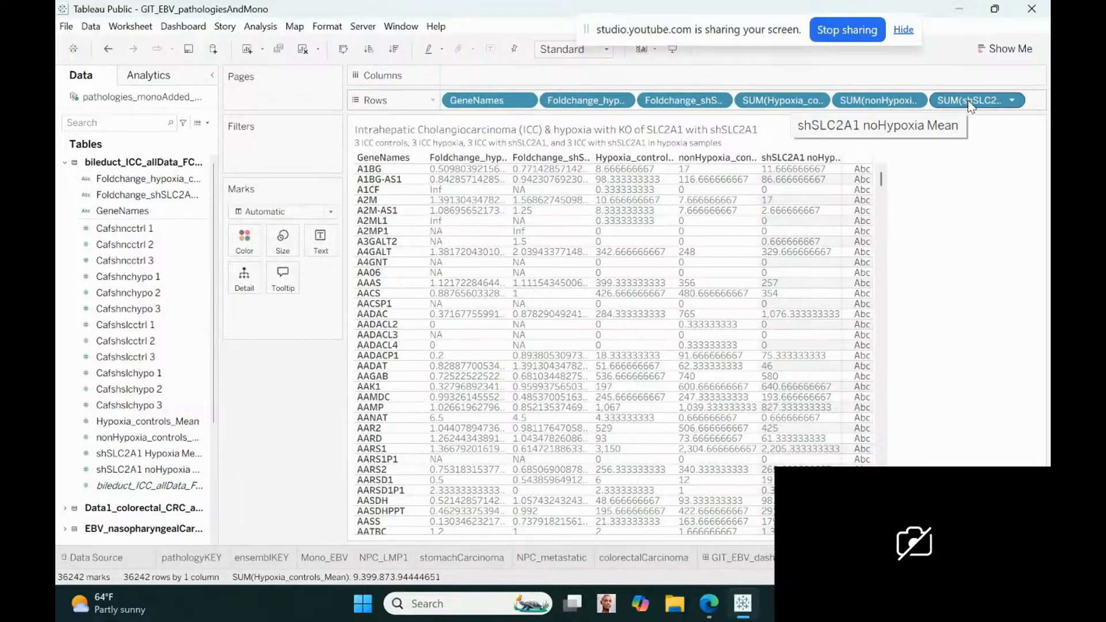
click(160, 453)
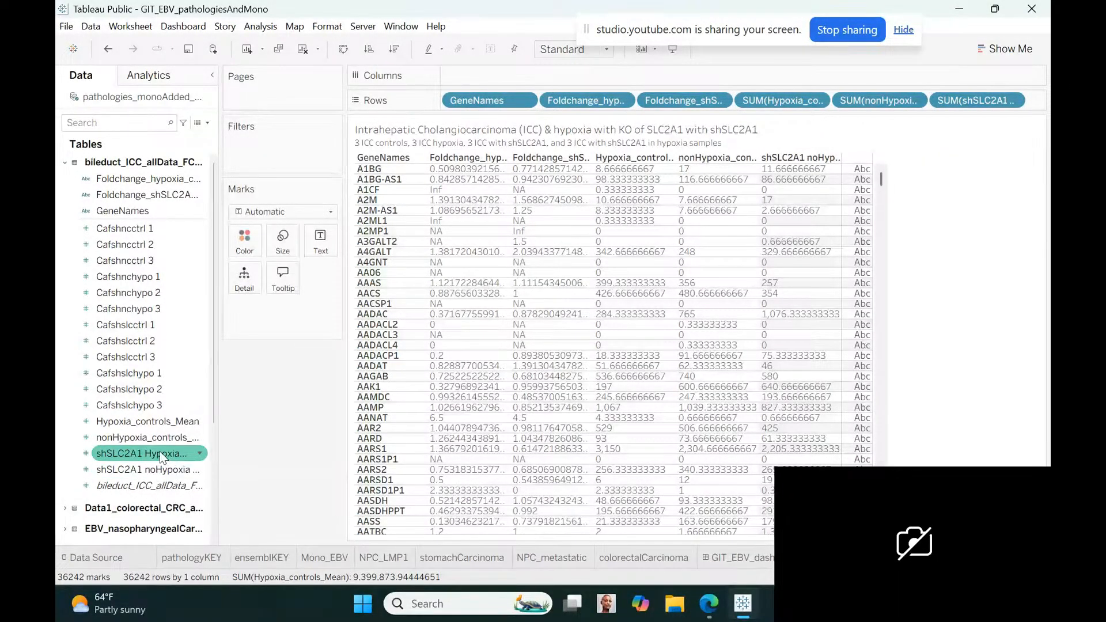
drag(160, 453, 1001, 105)
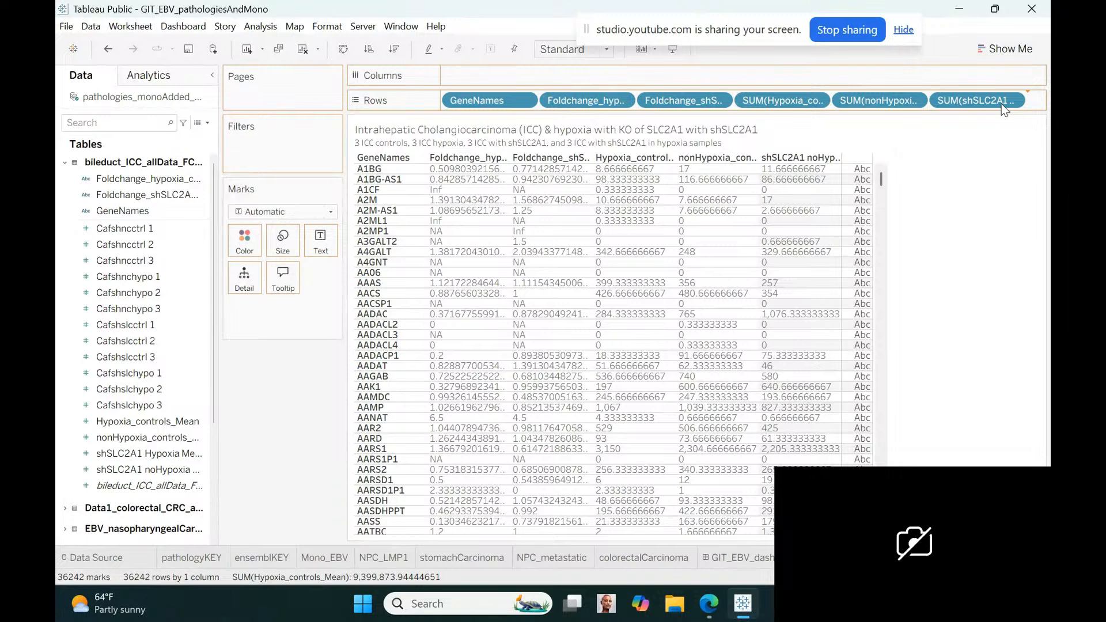
drag(1004, 109, 1004, 109)
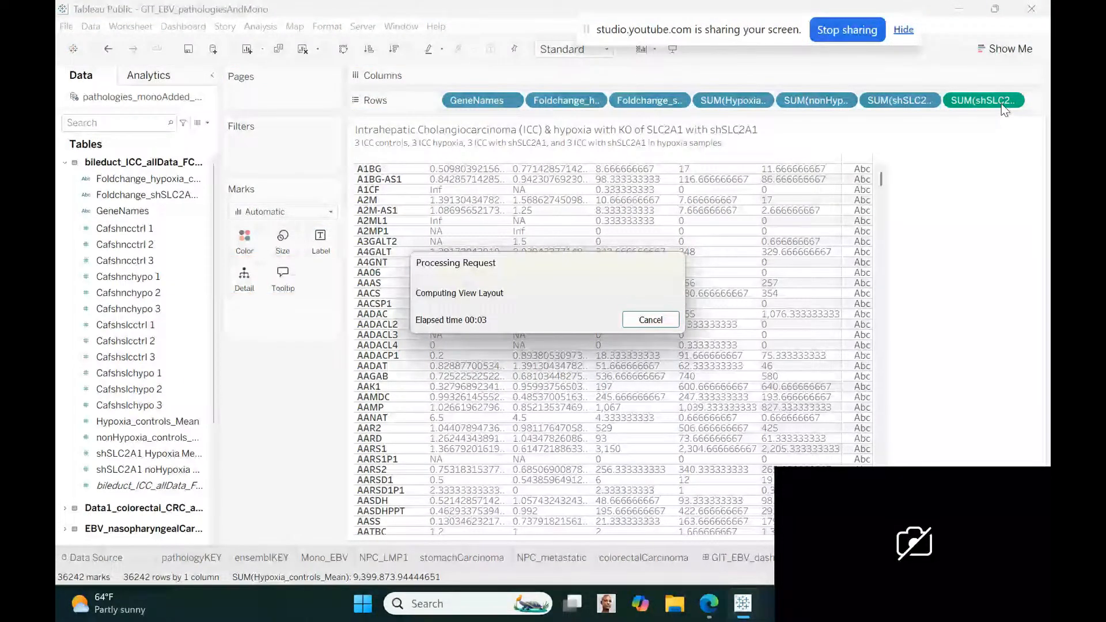
right_click(1001, 104)
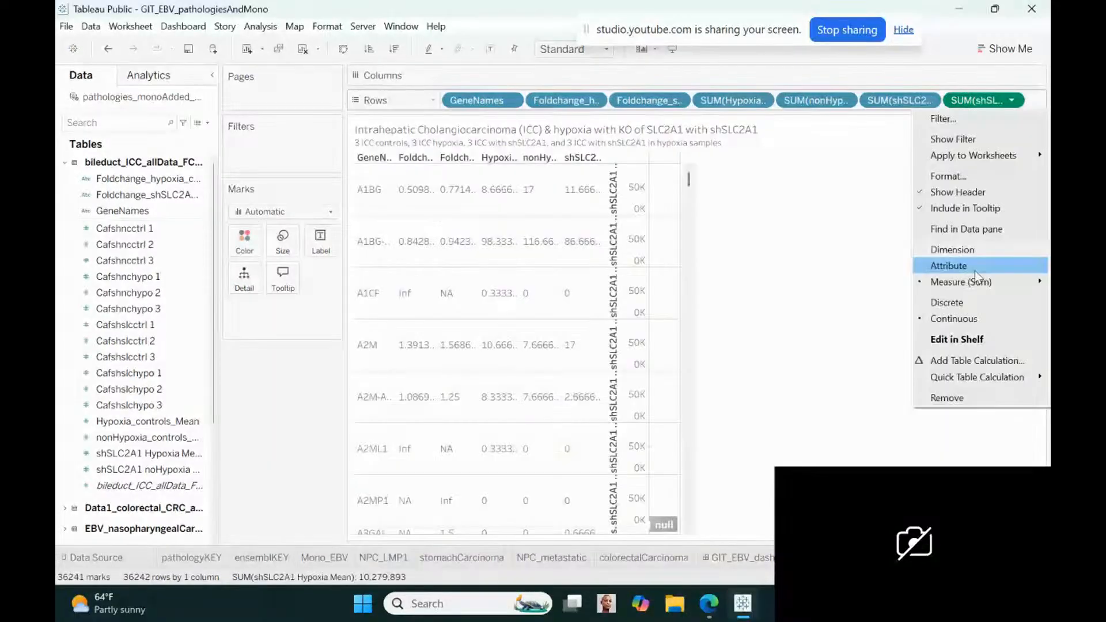
click(969, 306)
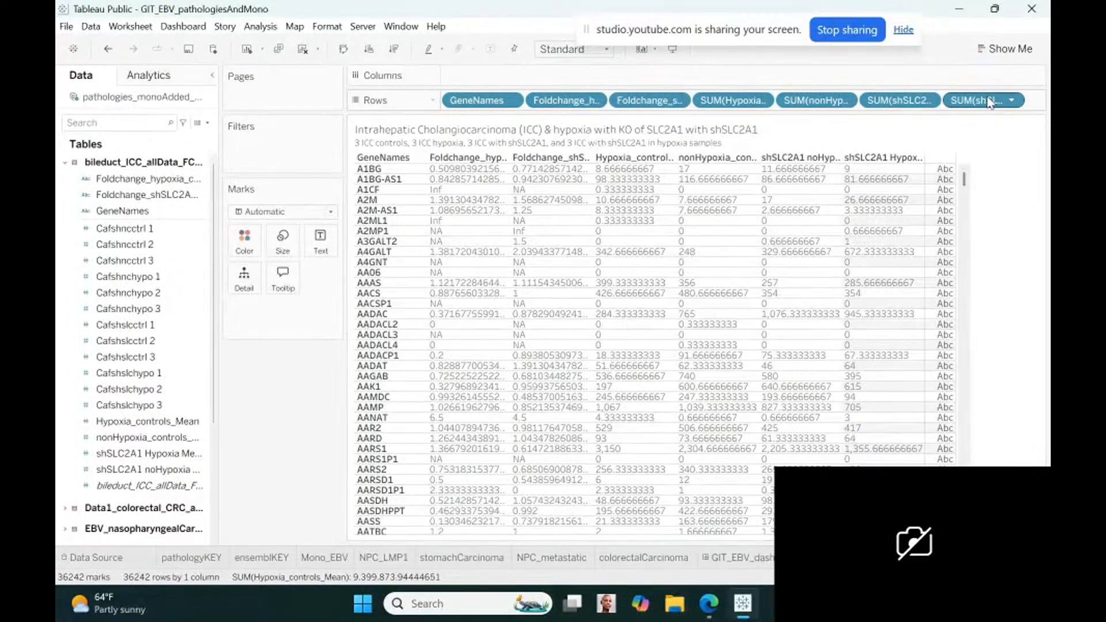
drag(974, 100, 867, 92)
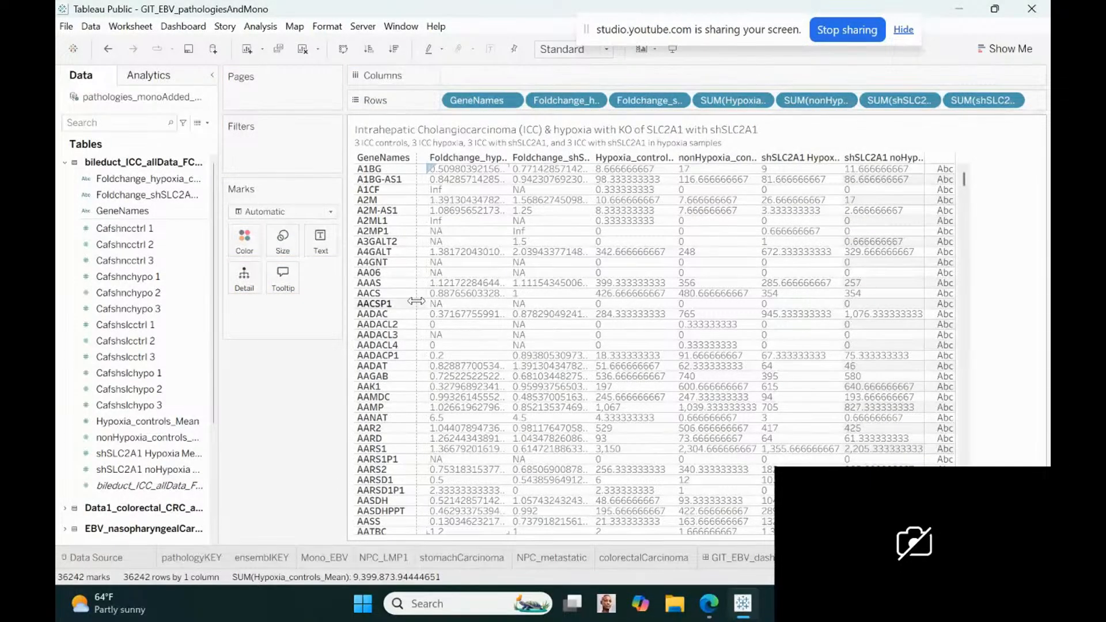
Widen the Foldchange_hypoxia_control, Foldchange_shSLC2A1_hypoxia, Hypoxia_controls_Mean and nonHypoxia_controls_Mean columns until their headers and values fit
drag(510, 323, 571, 305)
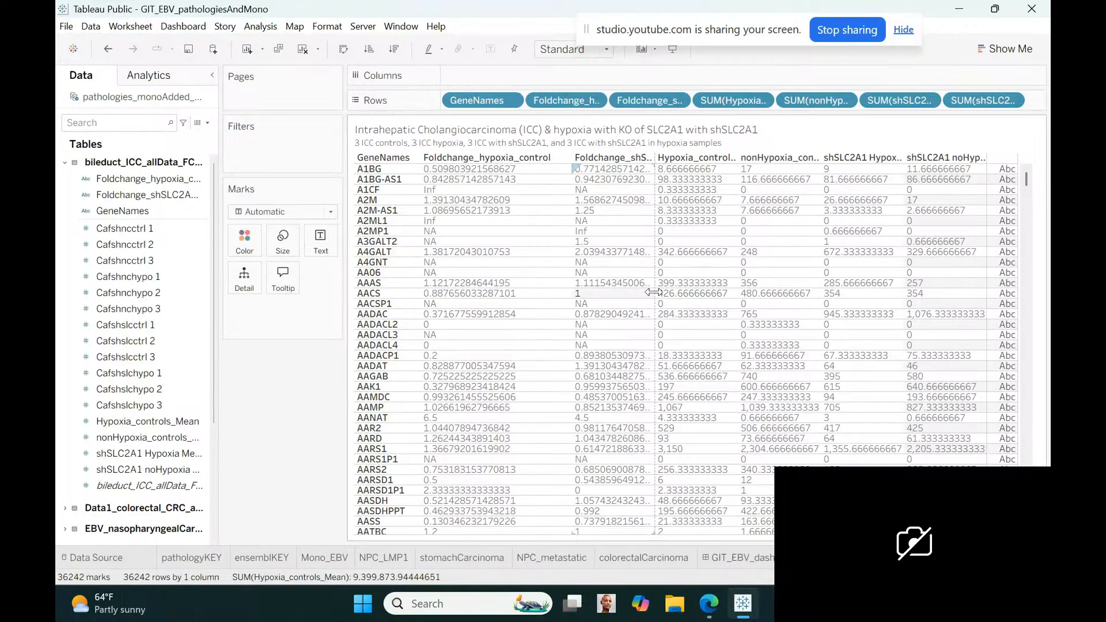
drag(653, 293, 739, 288)
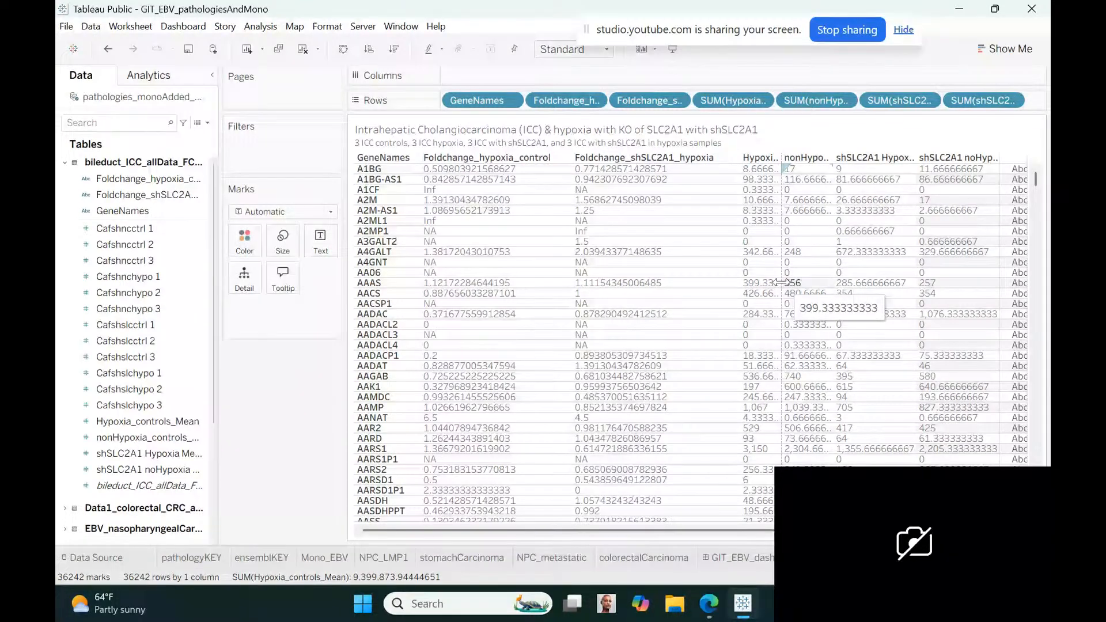
drag(781, 282, 862, 276)
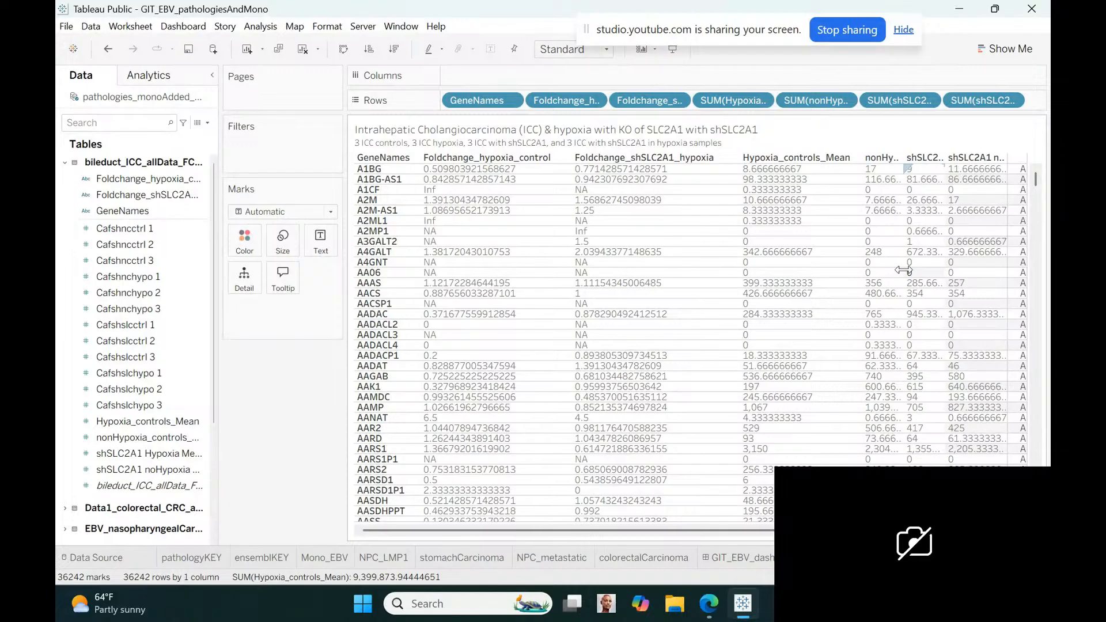
drag(903, 270, 989, 261)
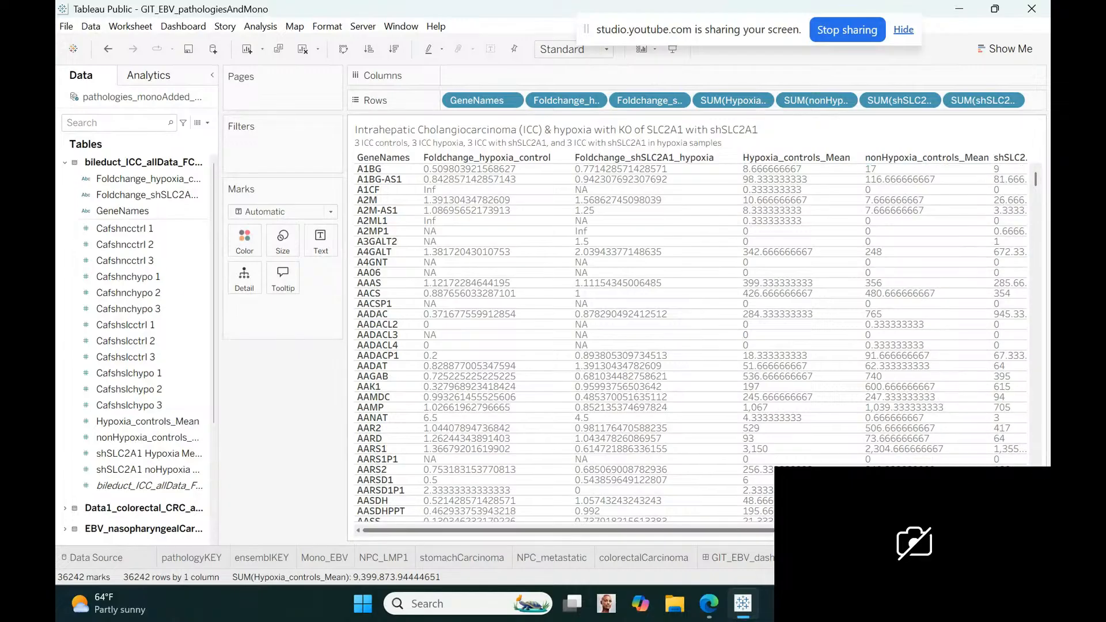
Widen the shSLC2A1 Hypoxia Mean and shSLC2A1 noHypoxia Mean columns so their full headers fit
scroll(691, 340, right, 2)
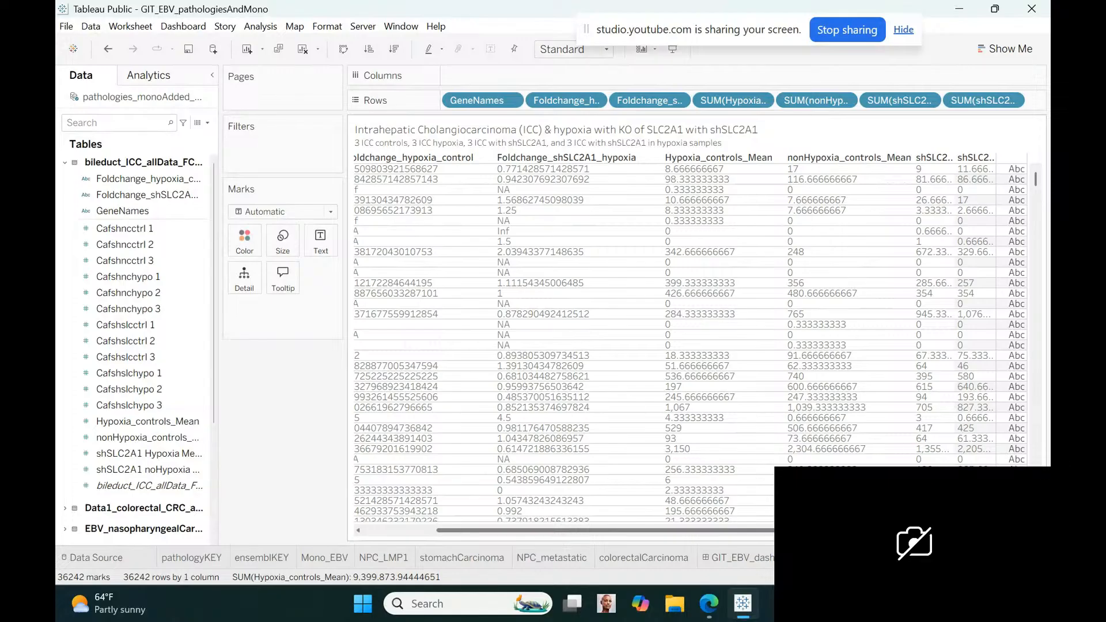
drag(955, 262, 1035, 262)
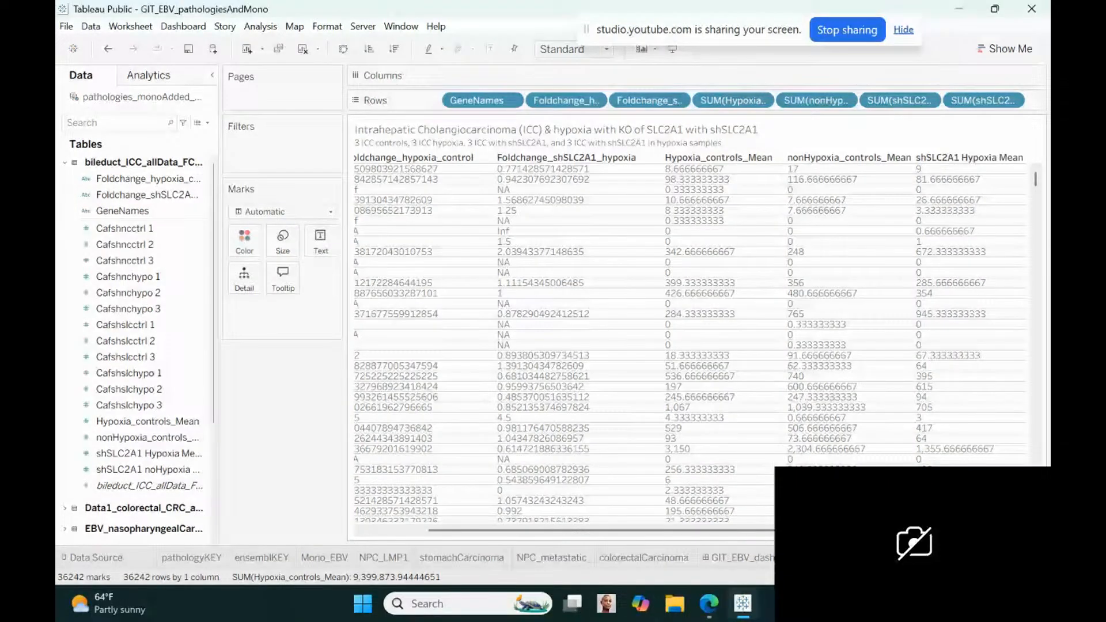
scroll(994, 229, right, 2)
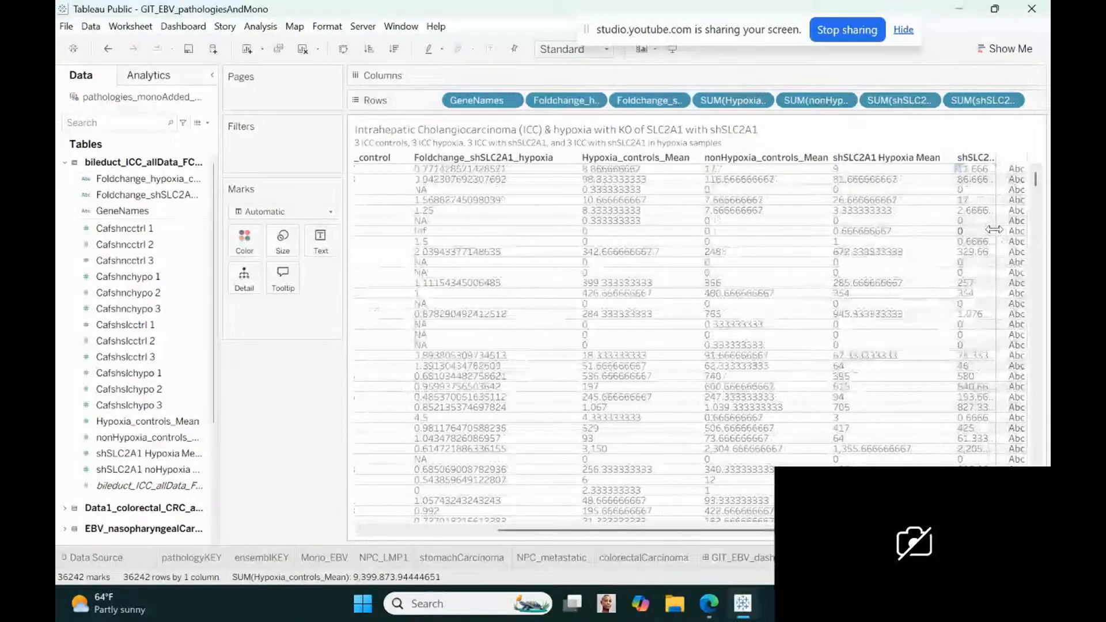
drag(995, 232, 1048, 233)
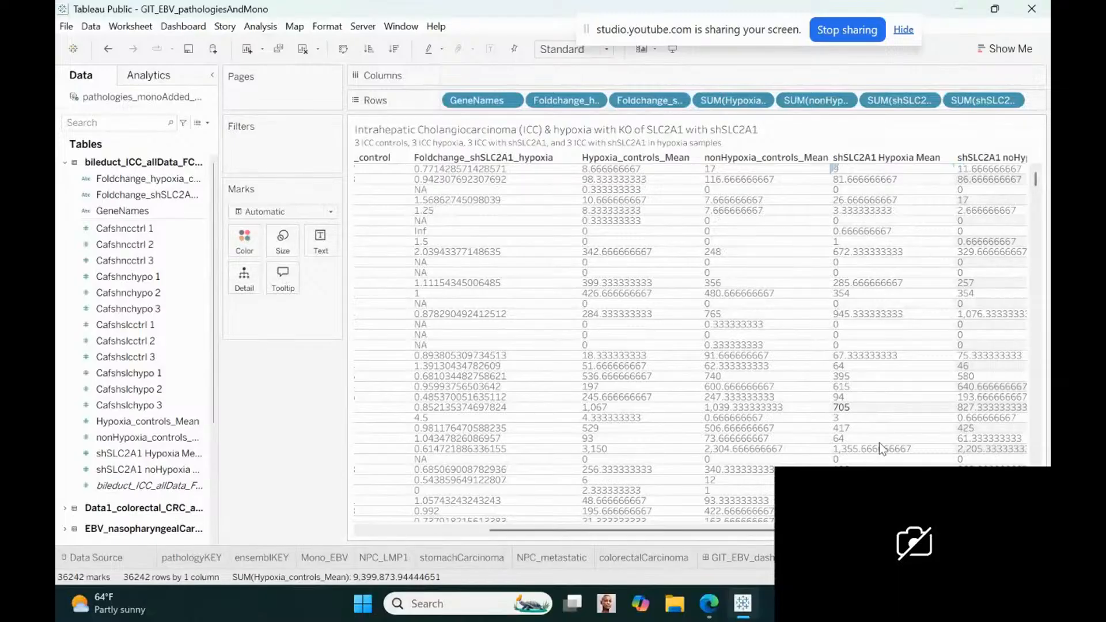
scroll(991, 246, right, 1)
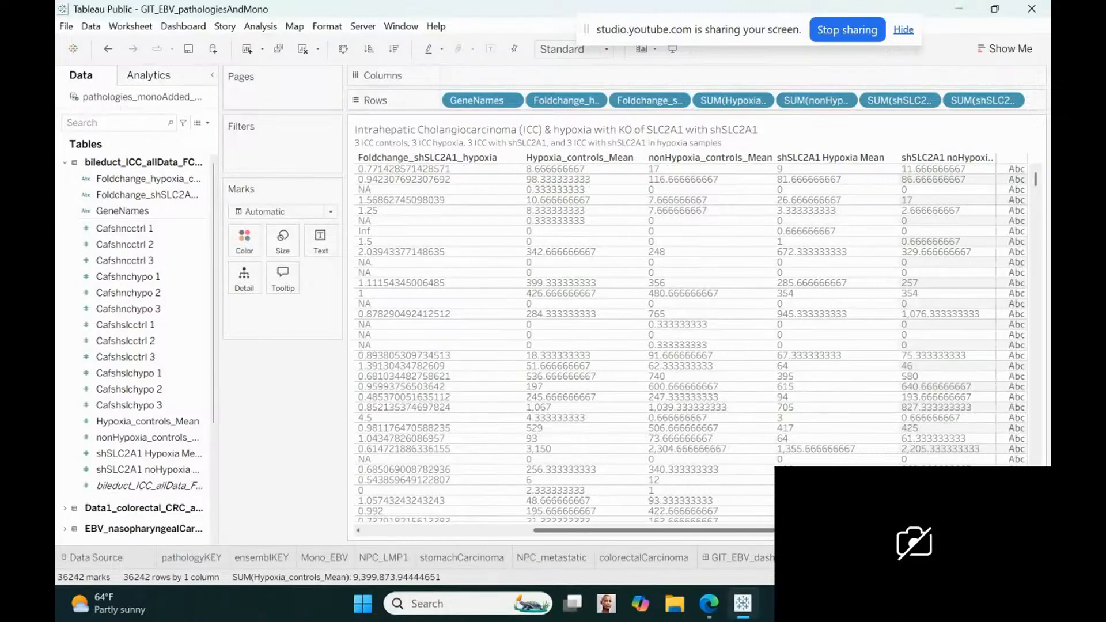
mouse_move(998, 255)
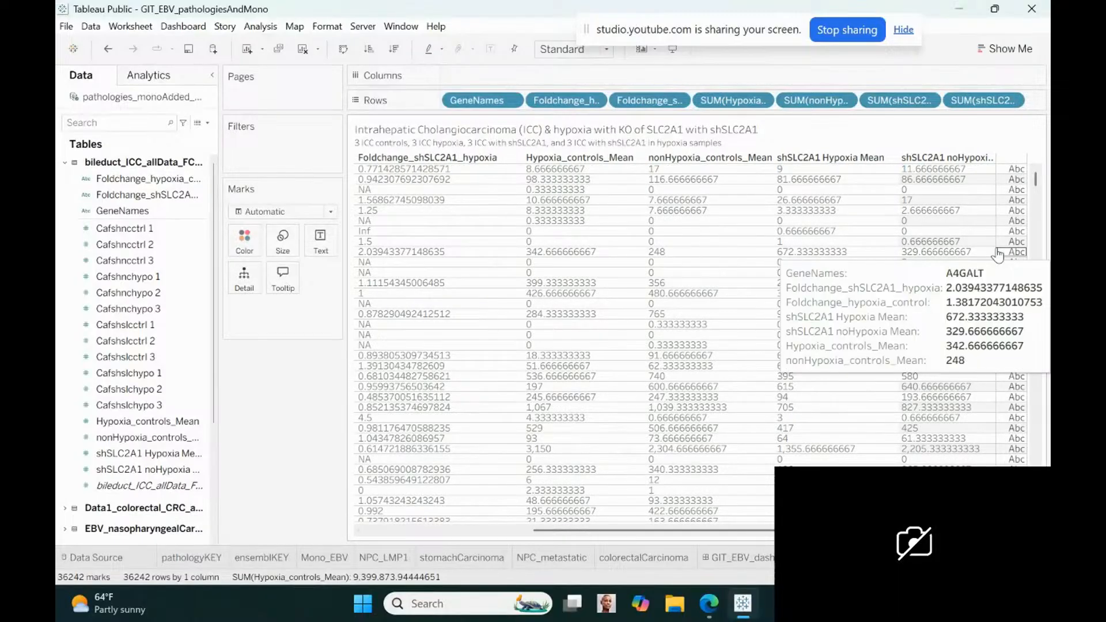
drag(994, 248, 1038, 253)
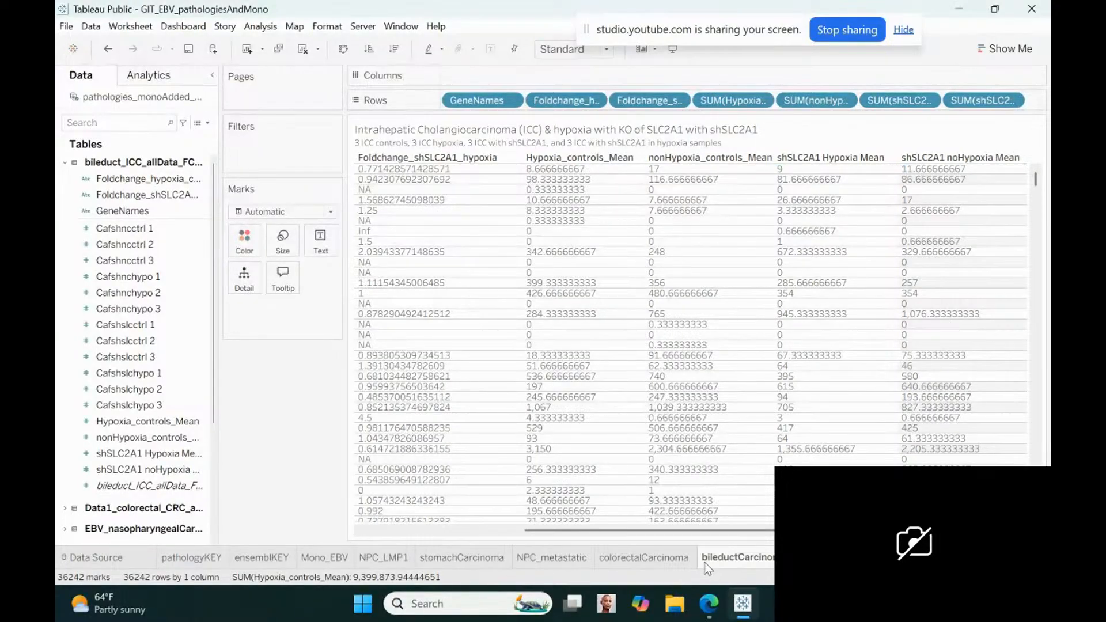
Add the bile duct carcinoma sheet to the GIT EBV dashboard and make it a floating item
click(704, 559)
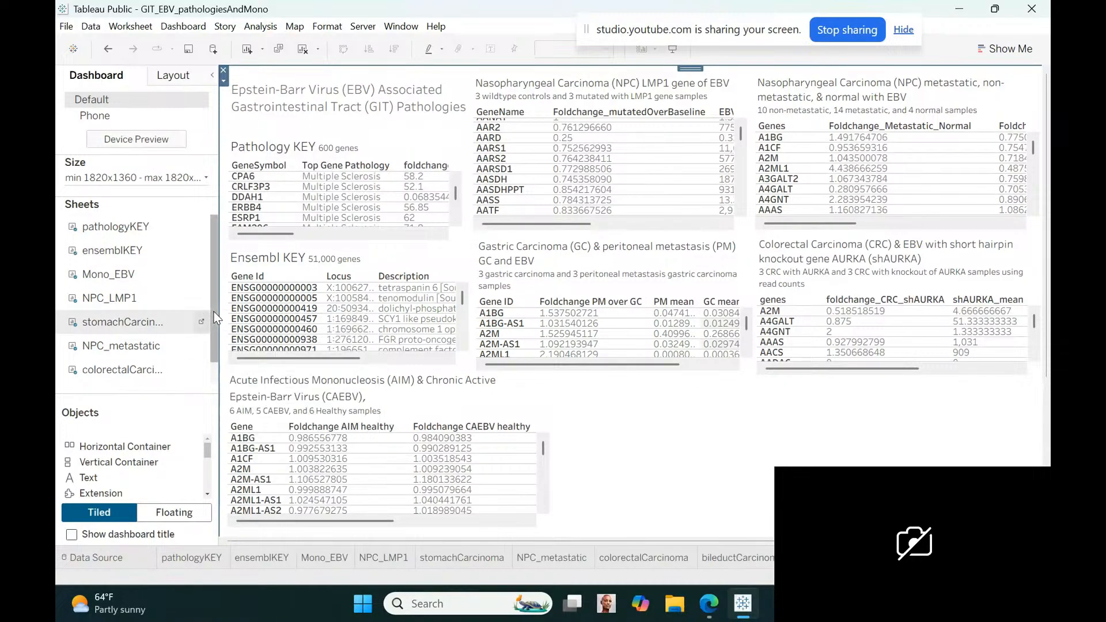
scroll(127, 357, down, 1)
drag(131, 369, 649, 438)
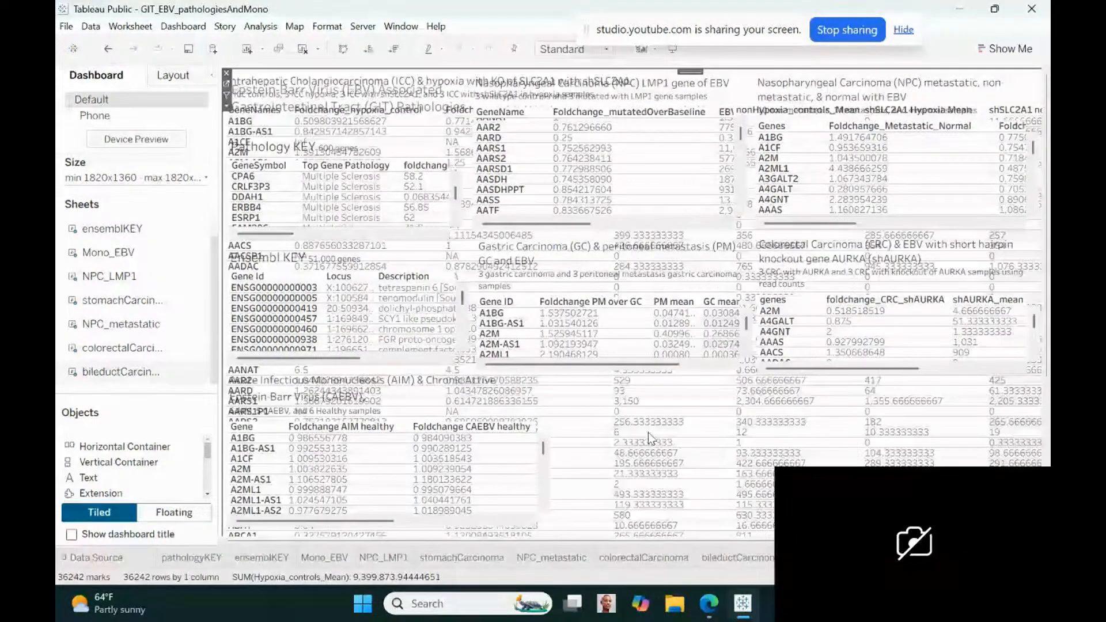
click(226, 107)
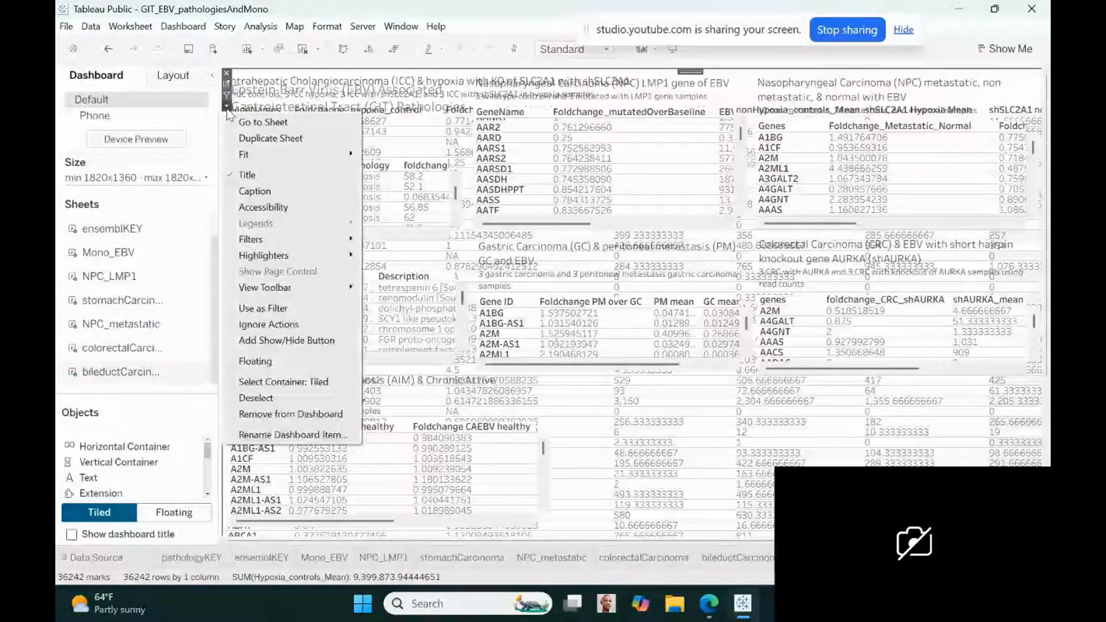
mouse_move(251, 289)
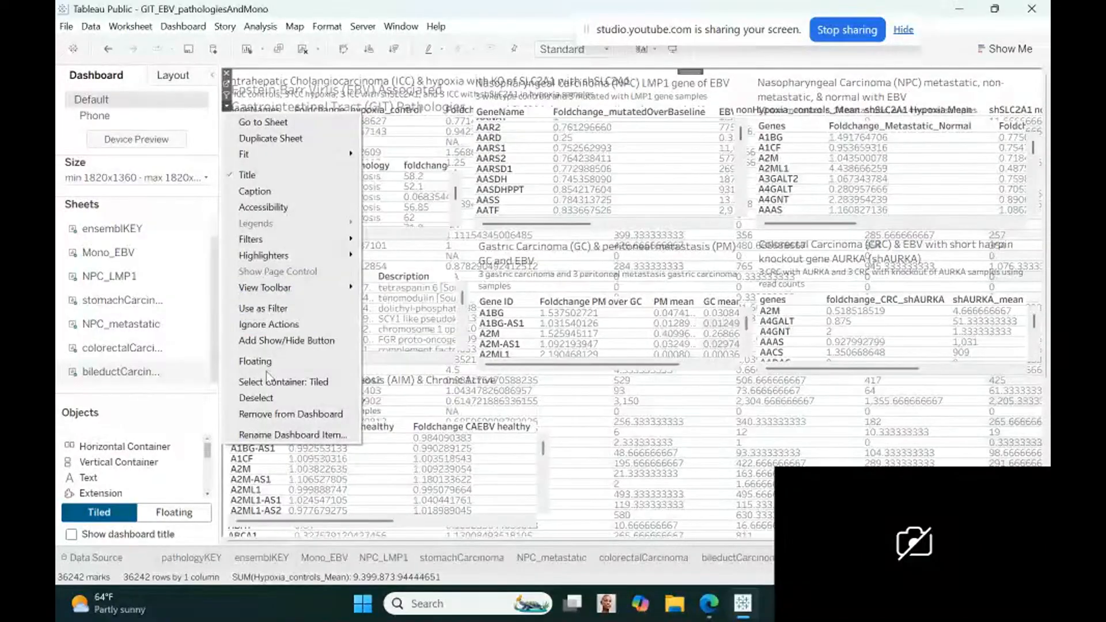
click(252, 361)
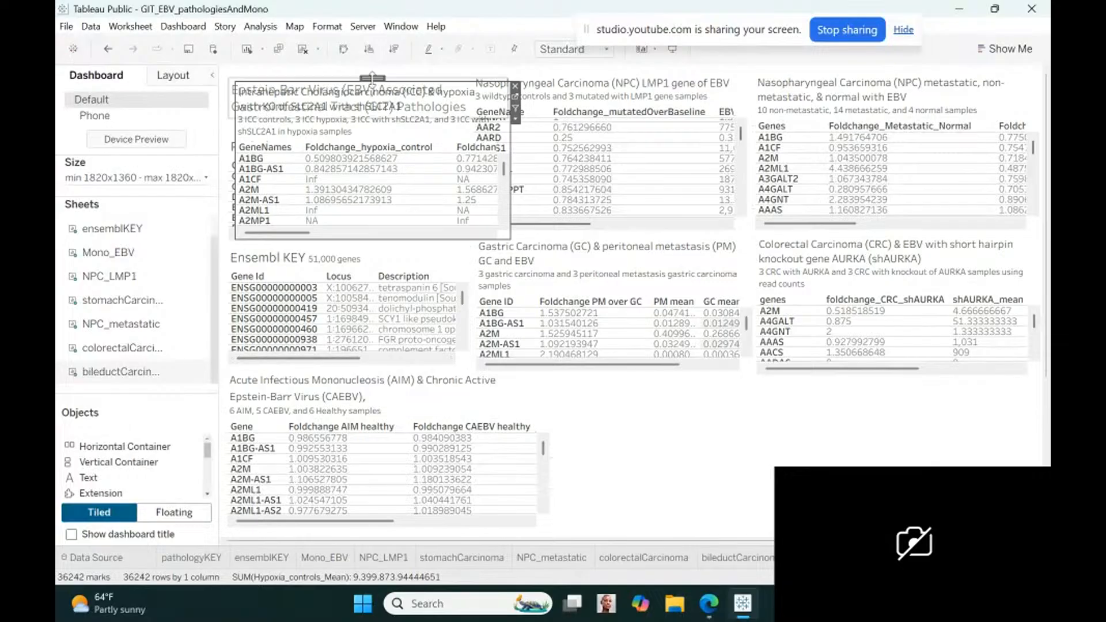
Place the Intrahepatic Cholangiocarcinoma view directly beneath the Colorectal Carcinoma view and widen it slightly to match that column
drag(372, 73, 790, 378)
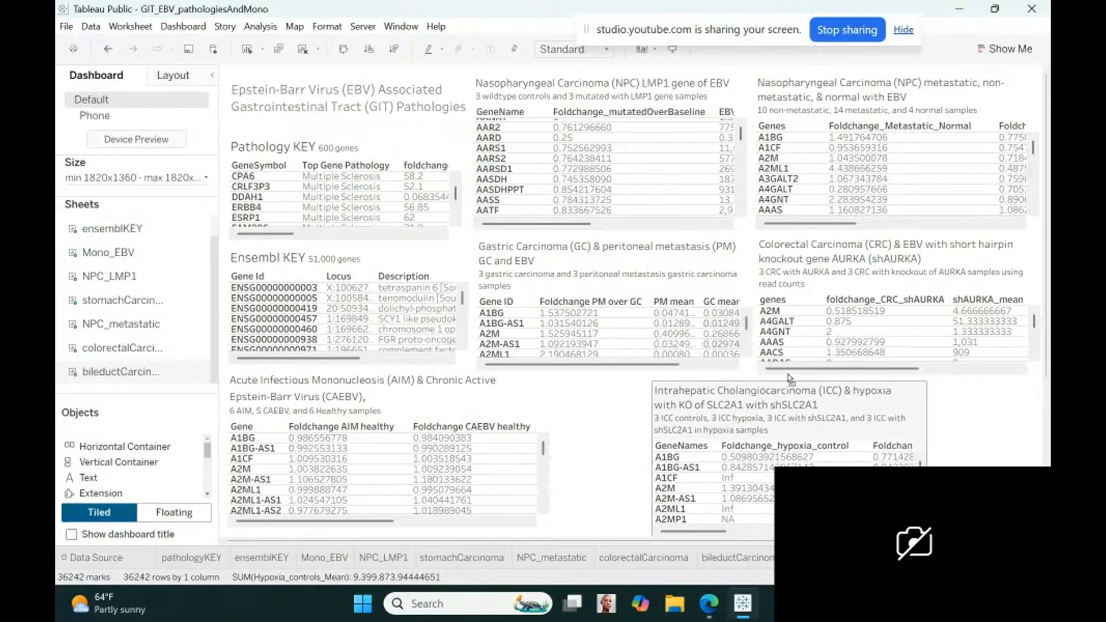
click(863, 390)
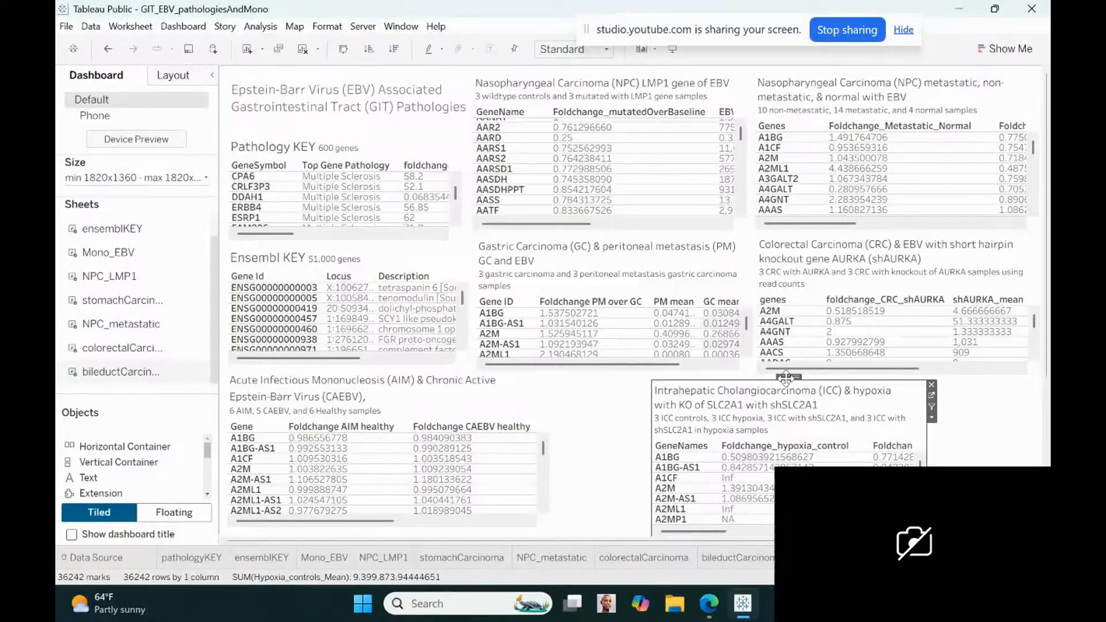
drag(788, 378, 890, 375)
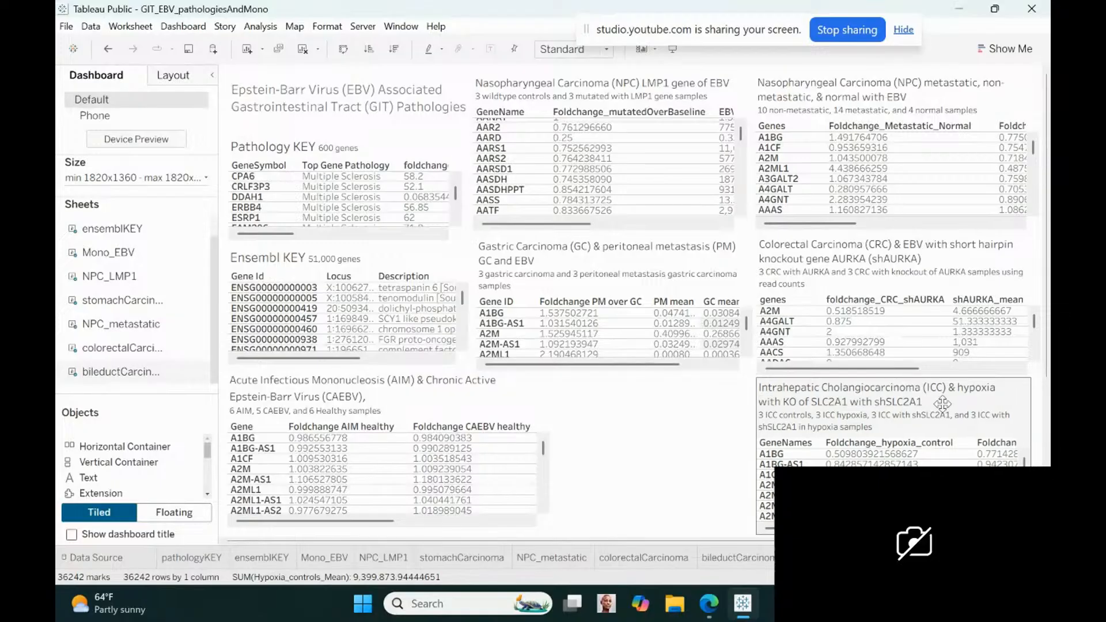
click(1030, 438)
drag(1029, 438, 1039, 438)
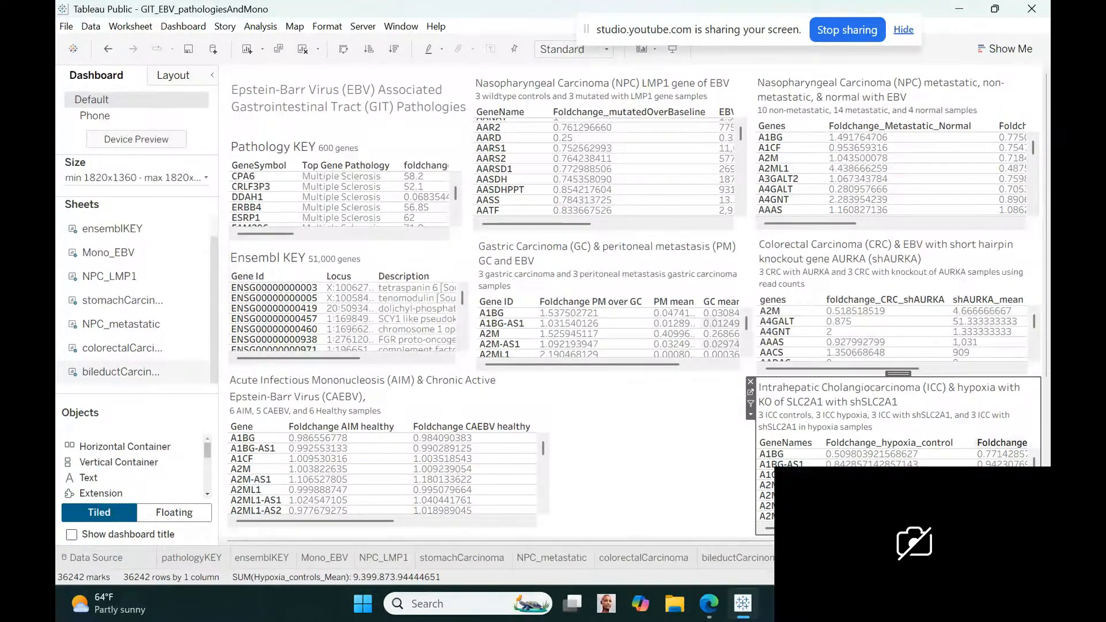
click(606, 446)
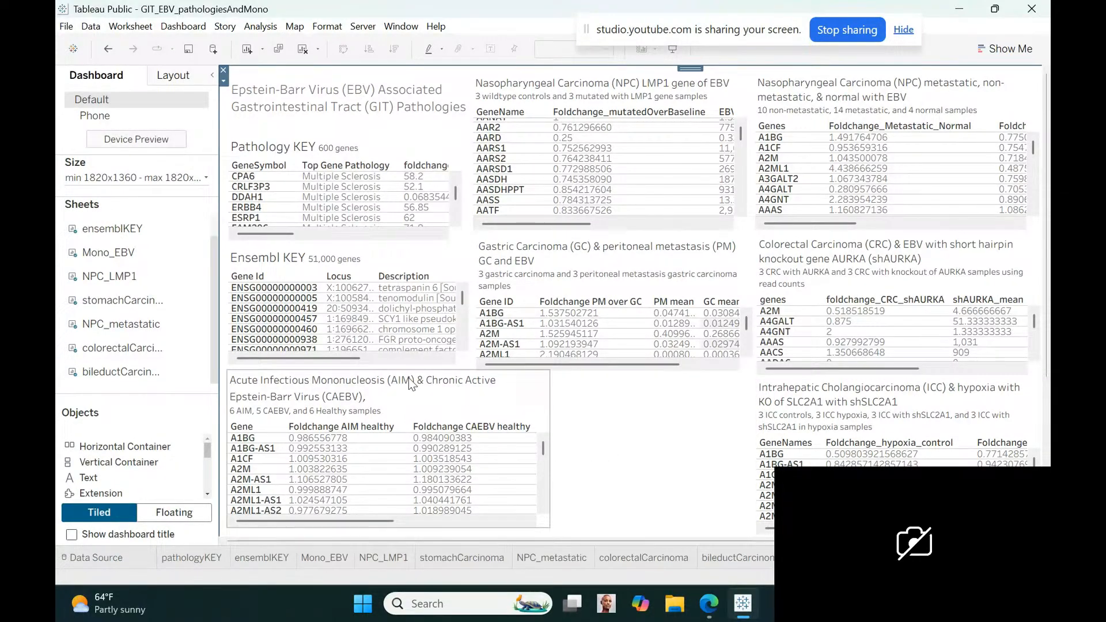
Move the Acute Infectious Mononucleosis view beneath the Gastric Carcinoma view and narrow it to align with the middle column
click(378, 379)
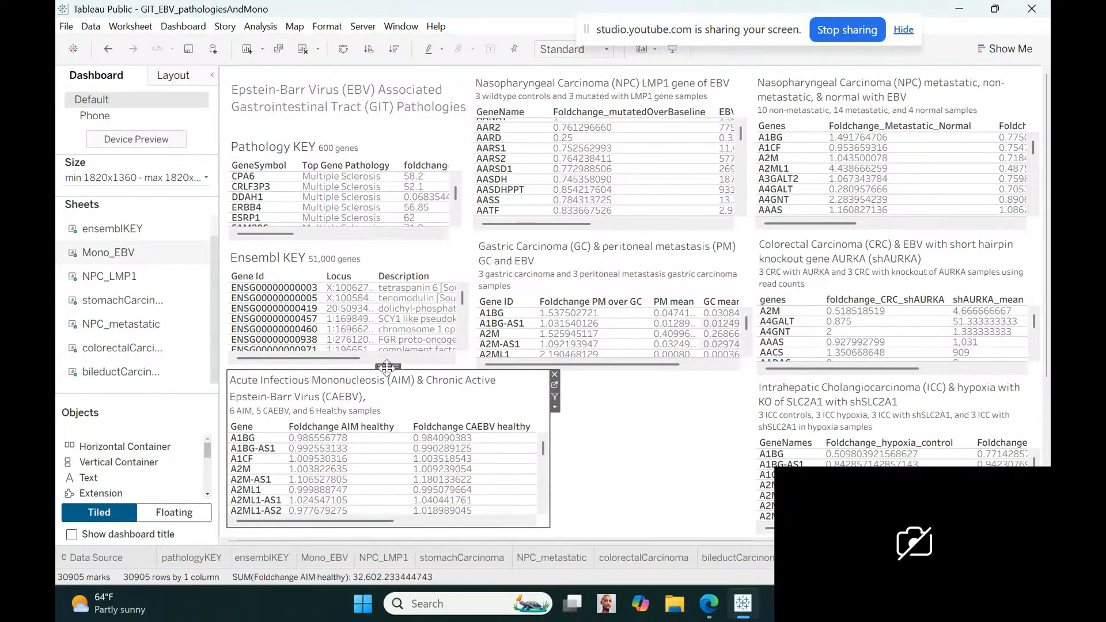
drag(387, 368, 591, 380)
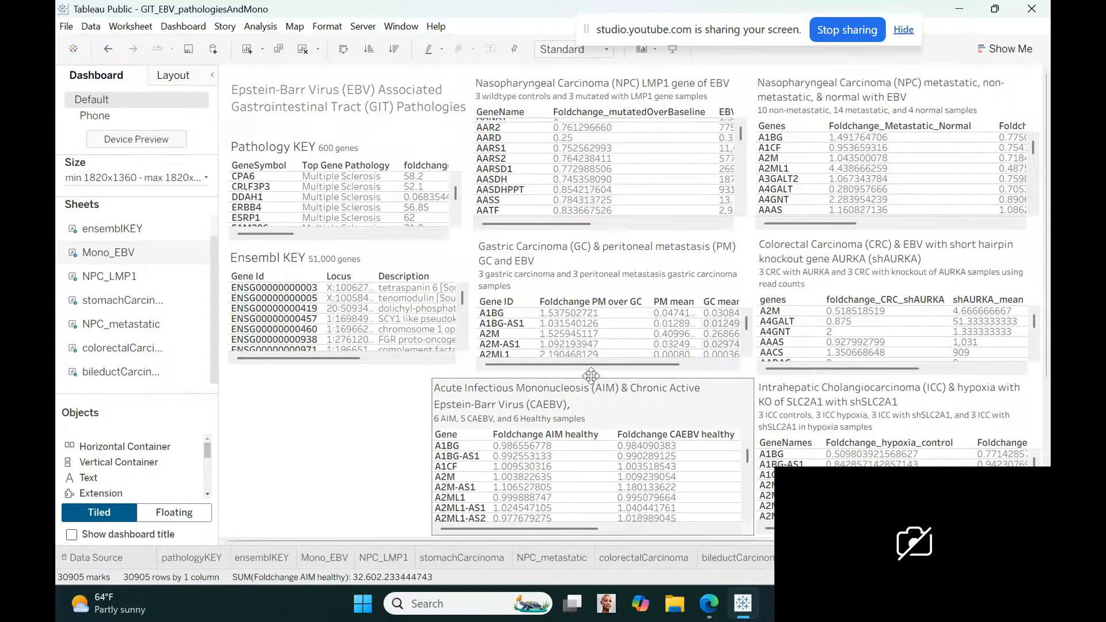
click(443, 378)
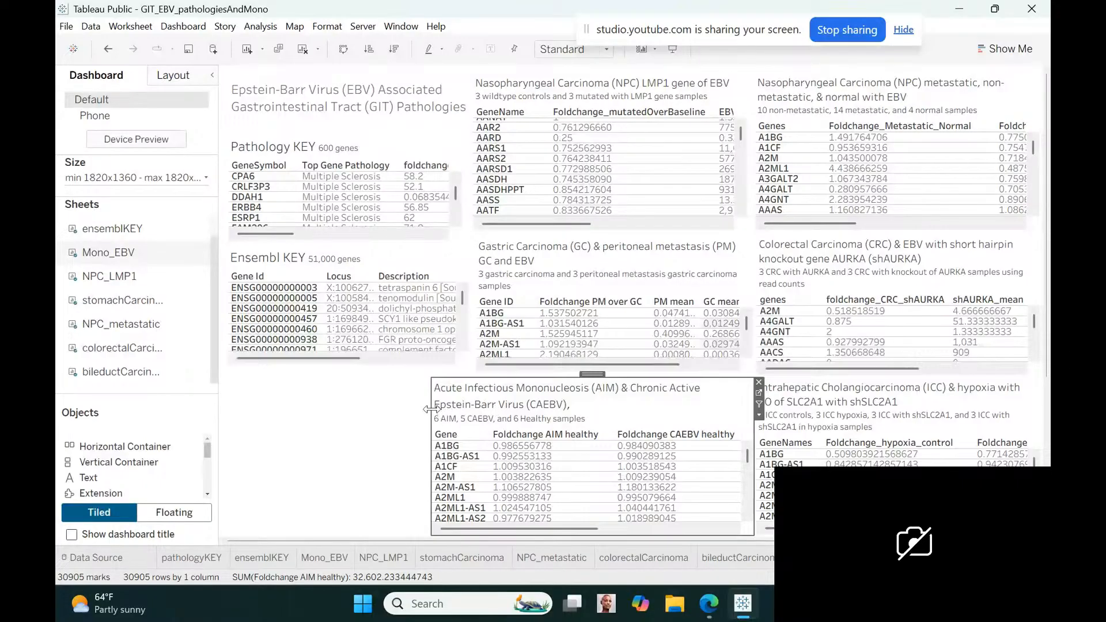
drag(431, 409, 475, 407)
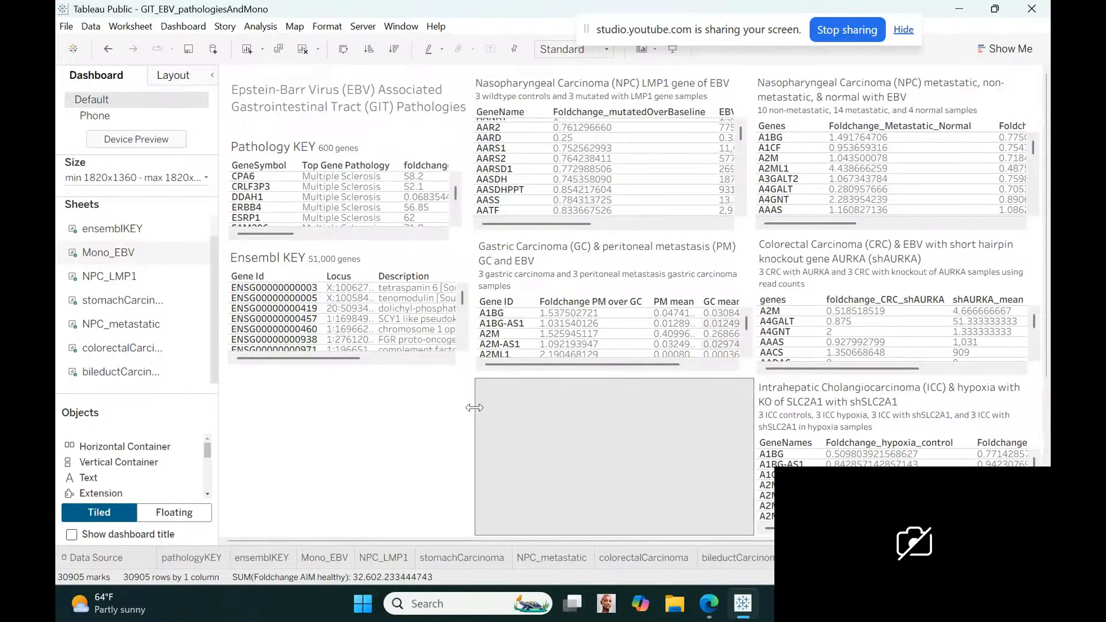
drag(474, 408, 475, 408)
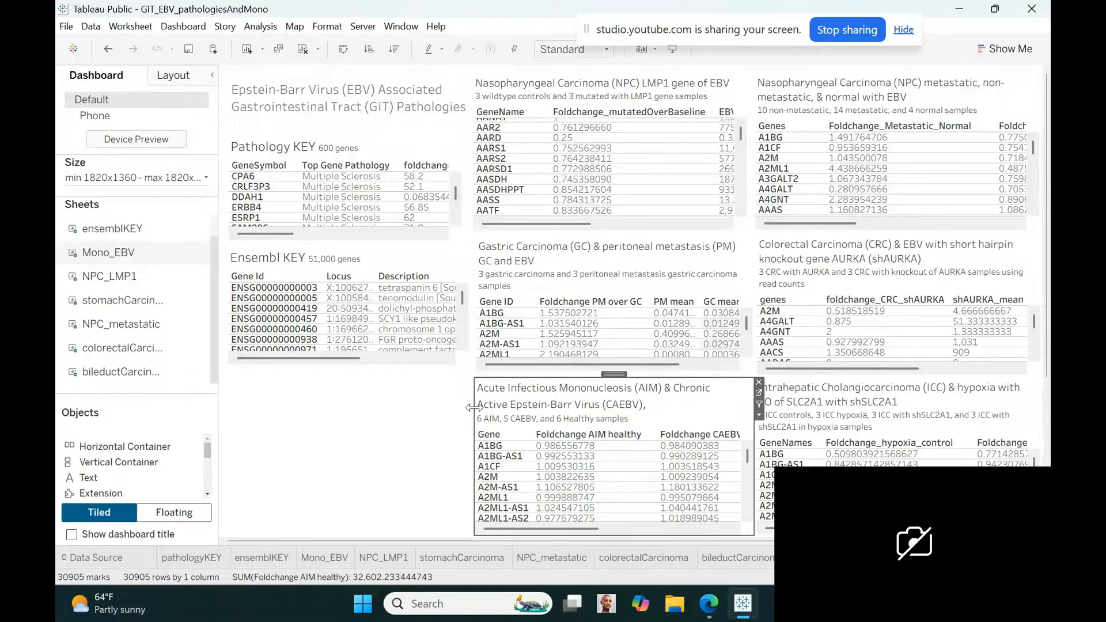
click(418, 410)
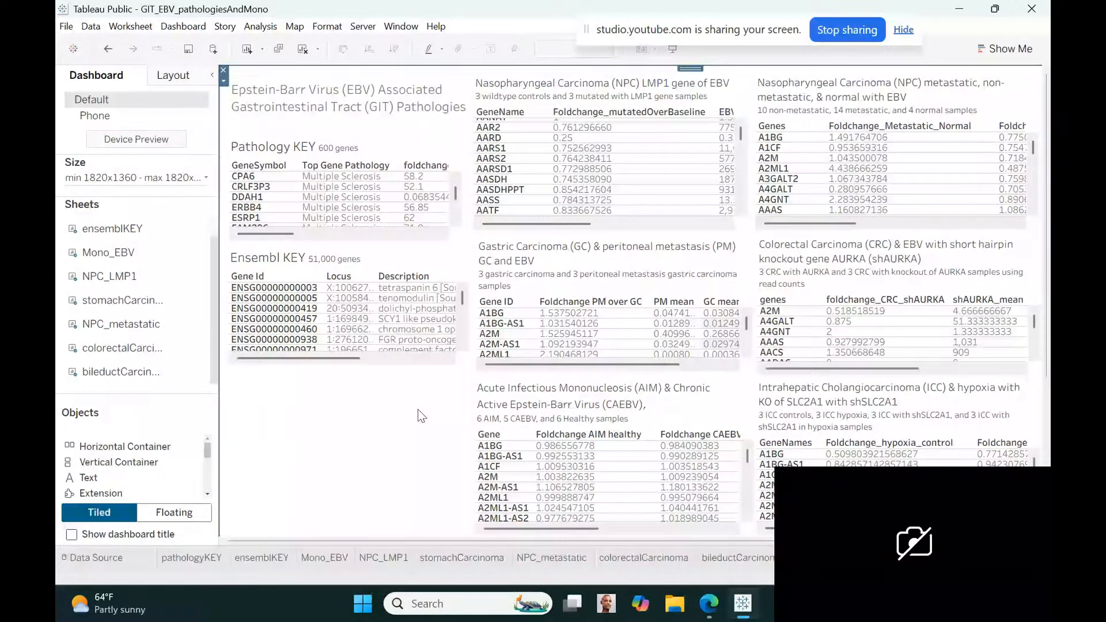
Move the Ensembl KEY and Pathology KEY views lower in the first column of the dashboard to space them out
click(357, 251)
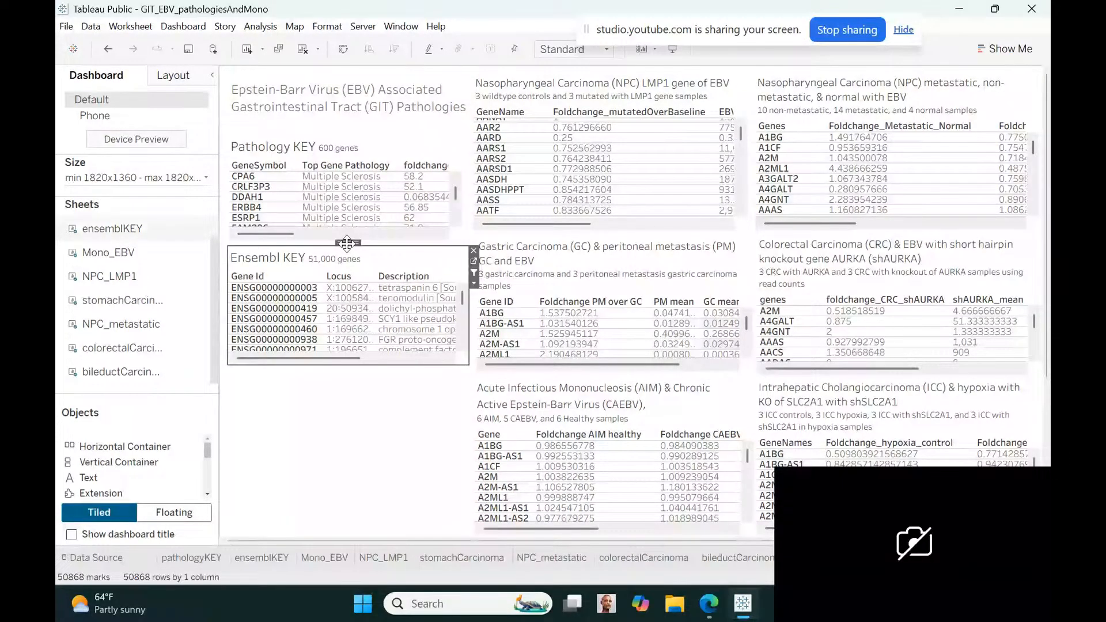
drag(346, 243, 341, 272)
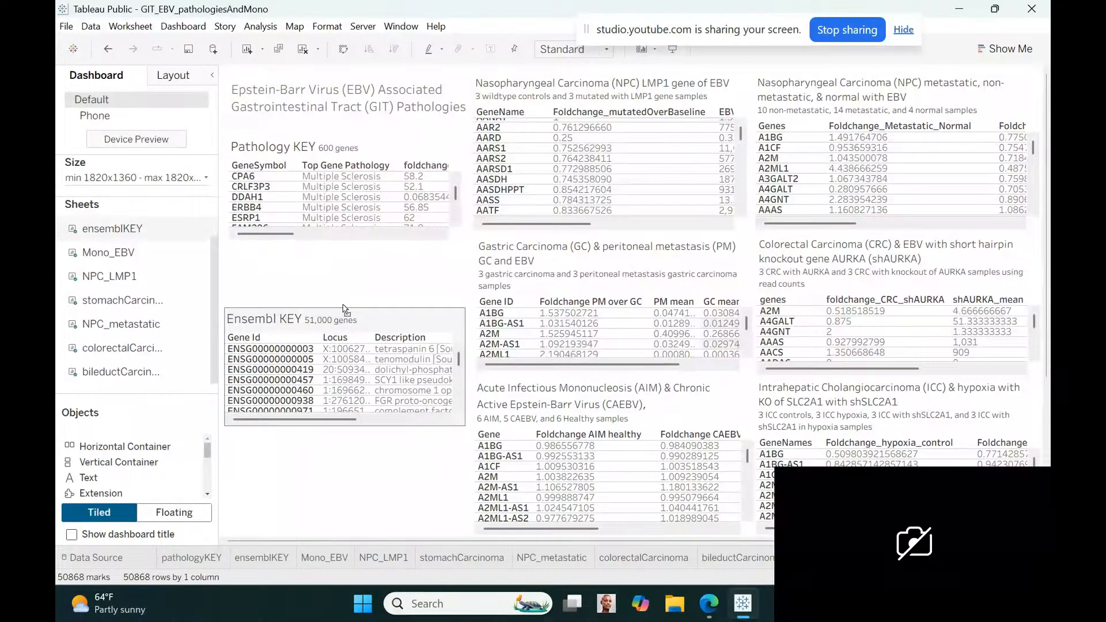
click(331, 144)
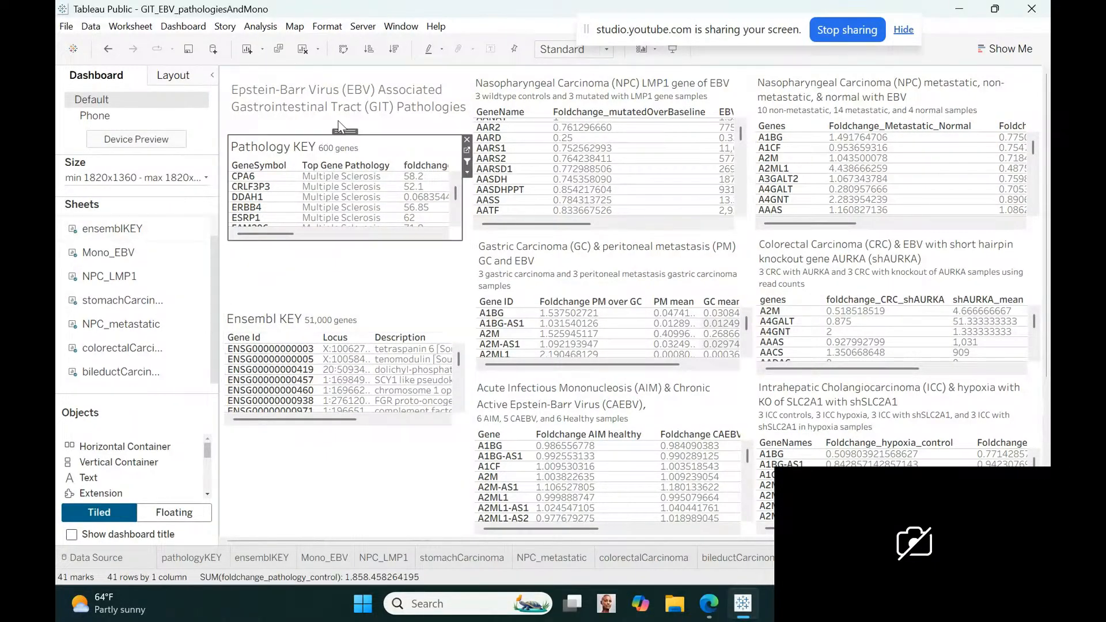
drag(342, 130, 344, 160)
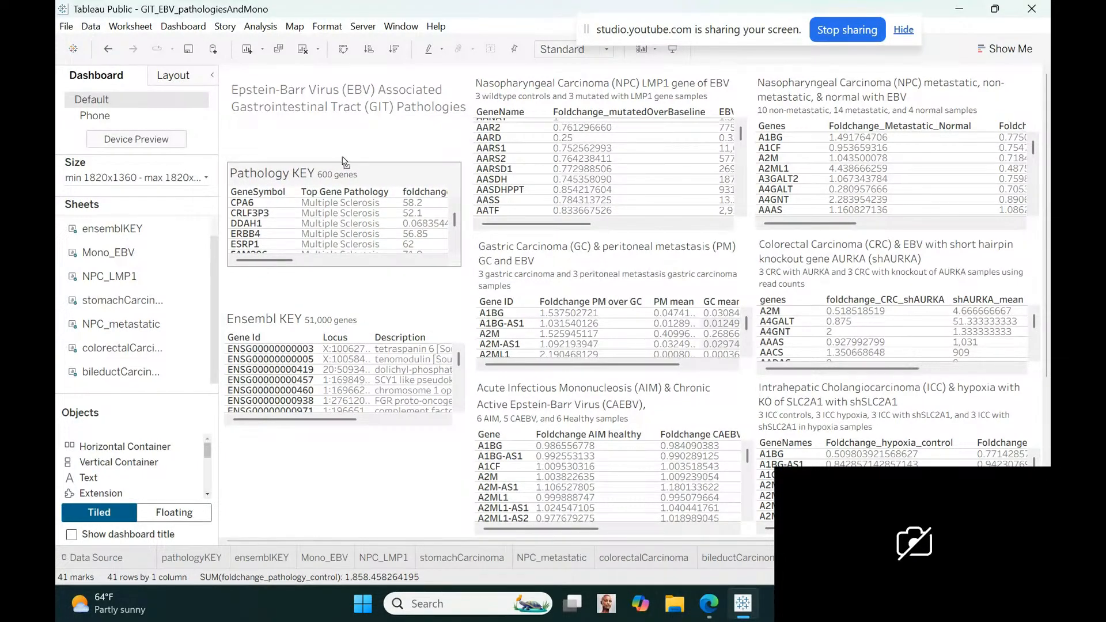
Lower the Epstein-Barr Virus dashboard title towards the Pathology KEY view and narrow its box clear of the NPC LMP1 view
click(361, 98)
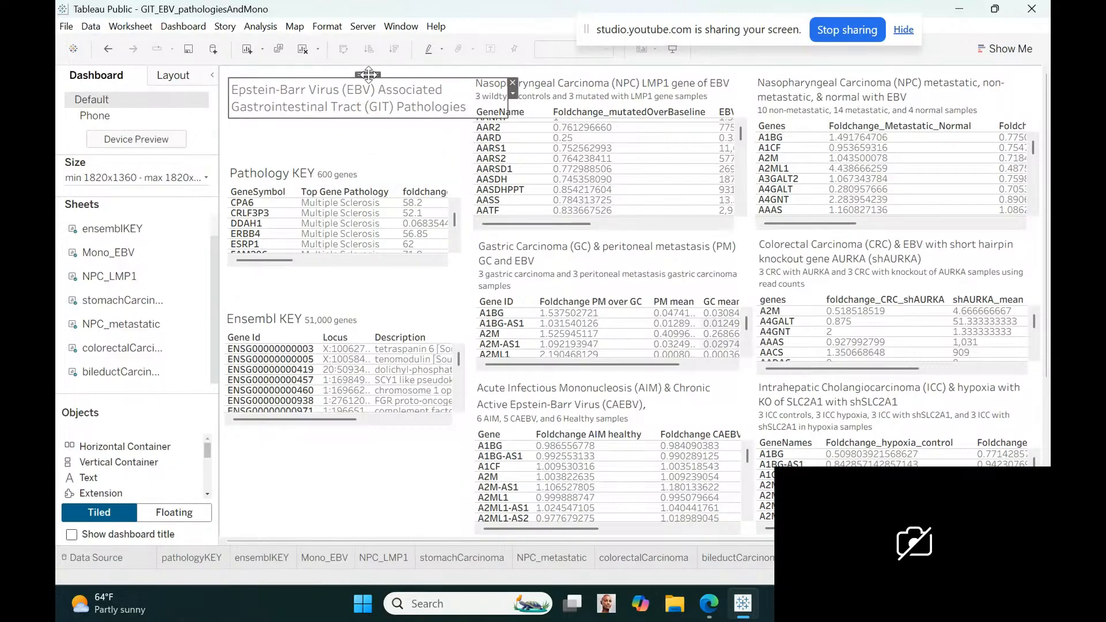
drag(368, 73, 363, 102)
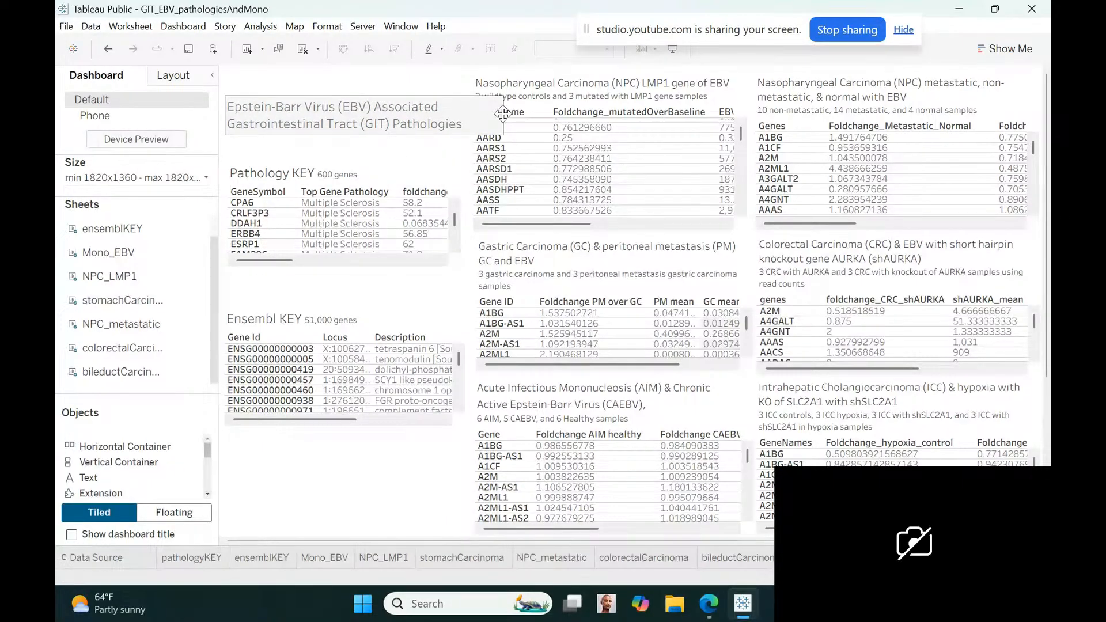
click(460, 111)
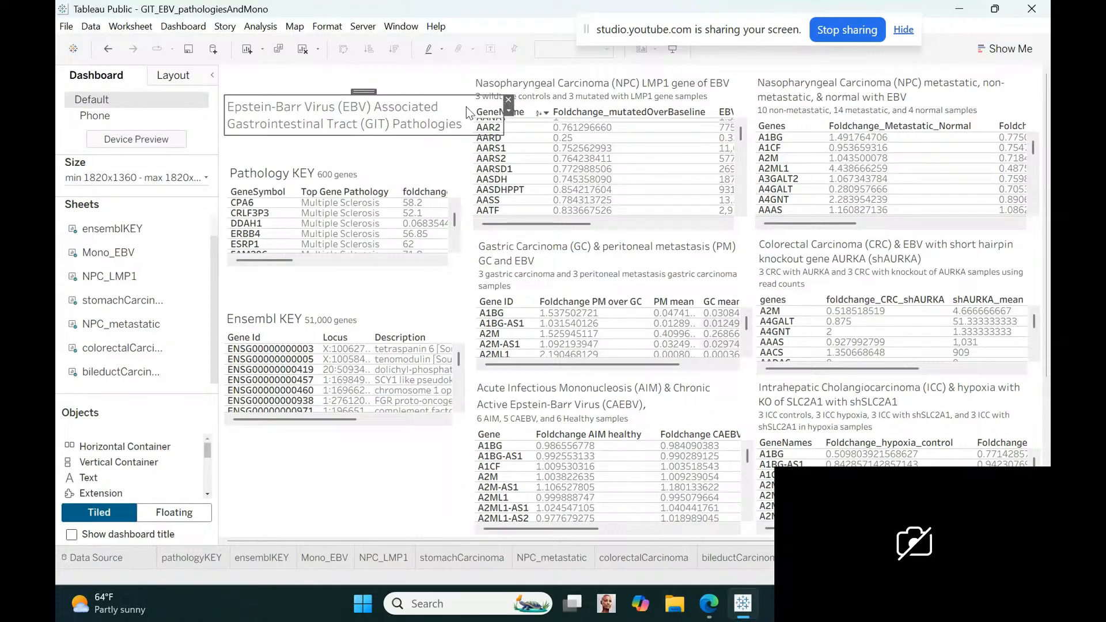
drag(501, 118, 466, 120)
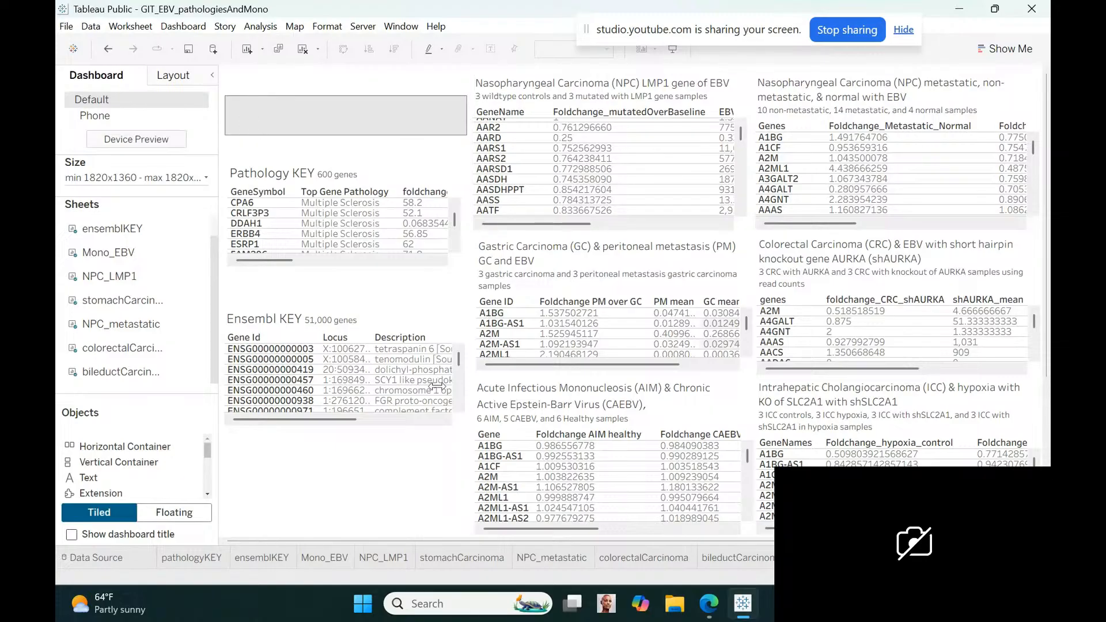
Make the Pathology KEY view taller, down to just above the Ensembl KEY view, and extend the Ensembl KEY view downward as well
click(334, 260)
drag(336, 269, 336, 302)
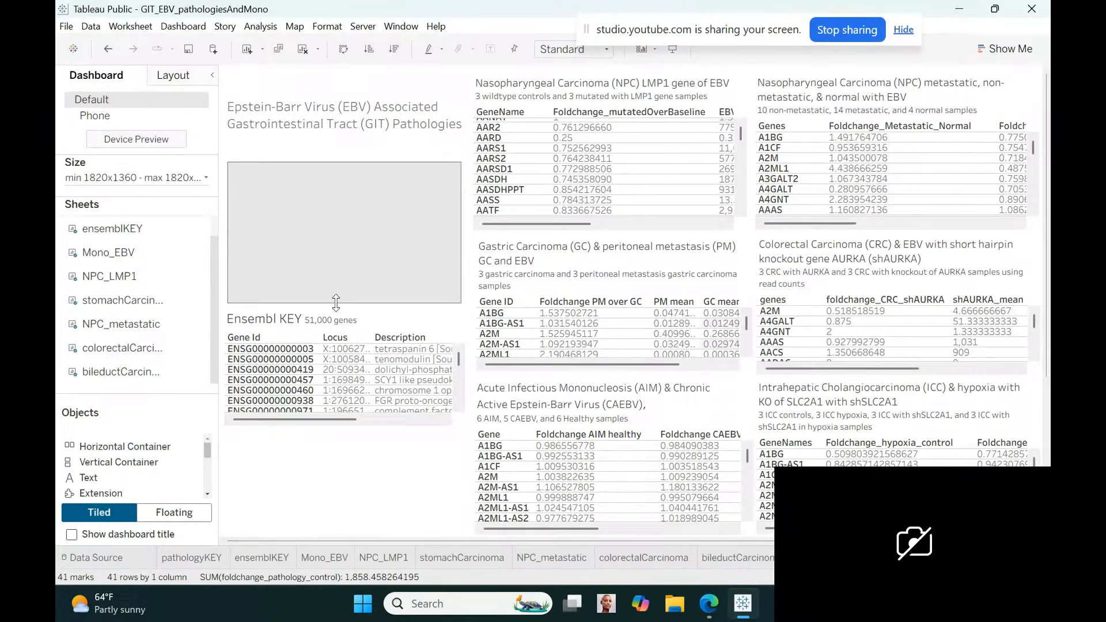
drag(336, 302, 336, 301)
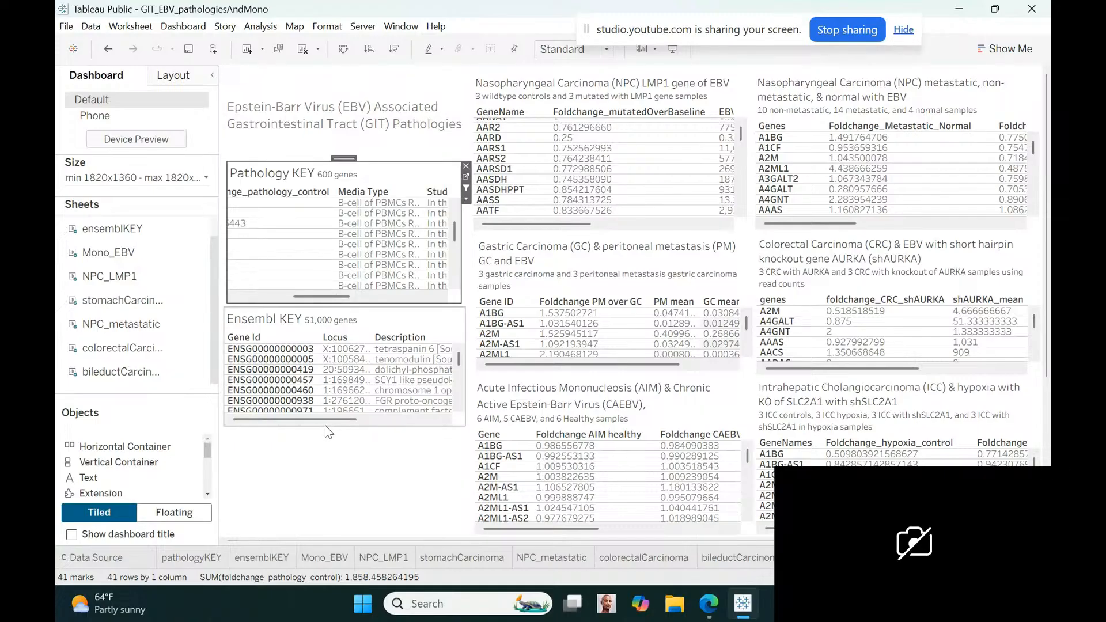
drag(324, 425, 325, 461)
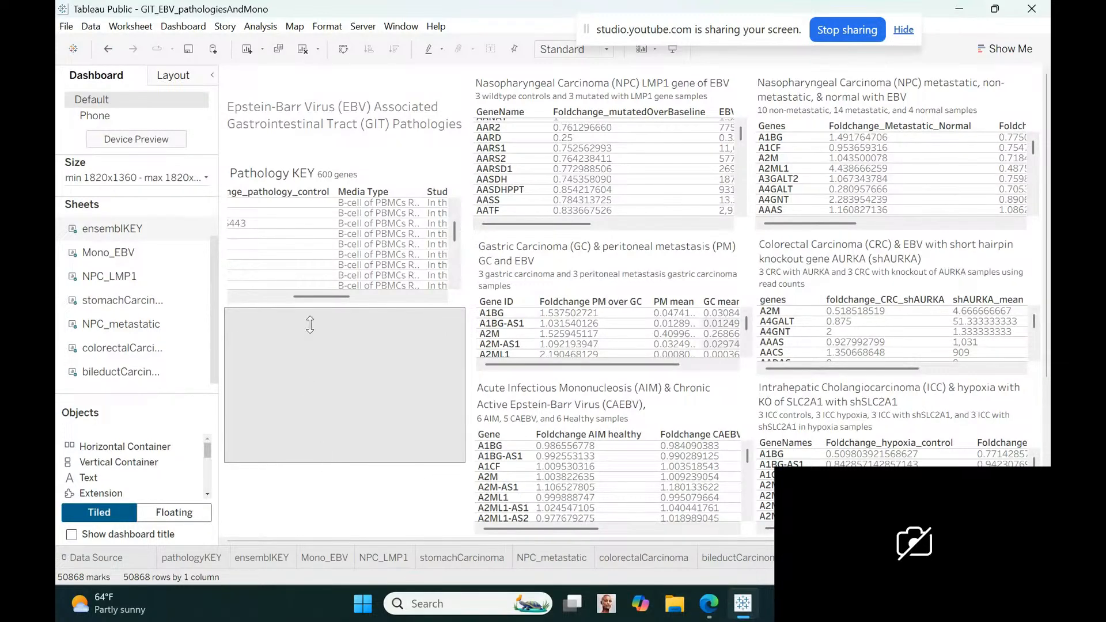
Test the dashboard filtering by selecting gene DDAH1 in the Pathology KEY view, and clear the selection
drag(321, 300, 262, 299)
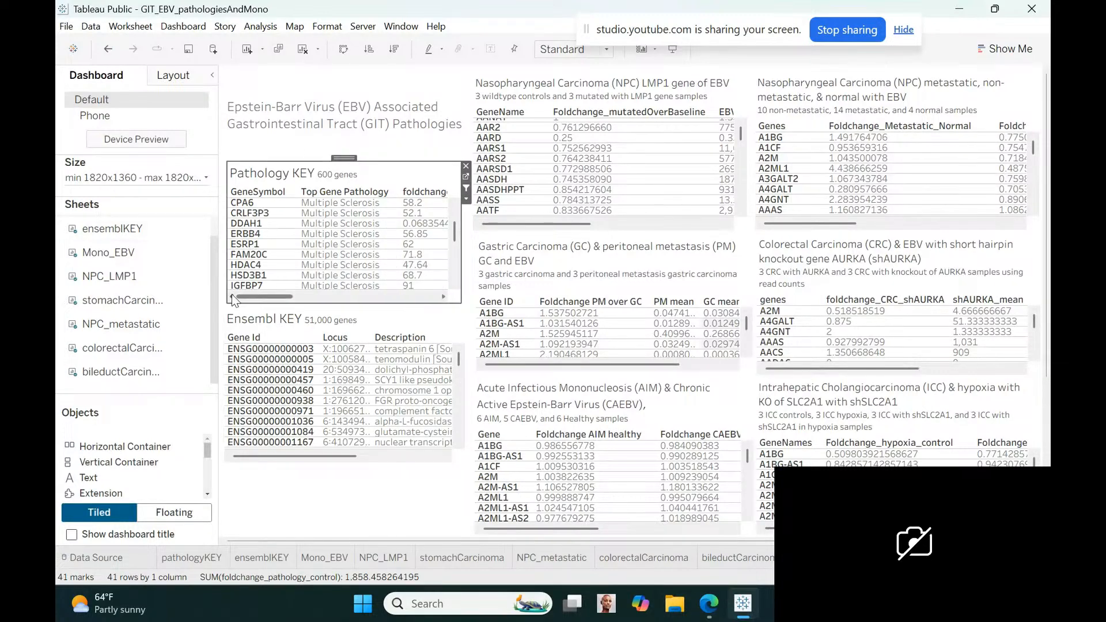
click(264, 224)
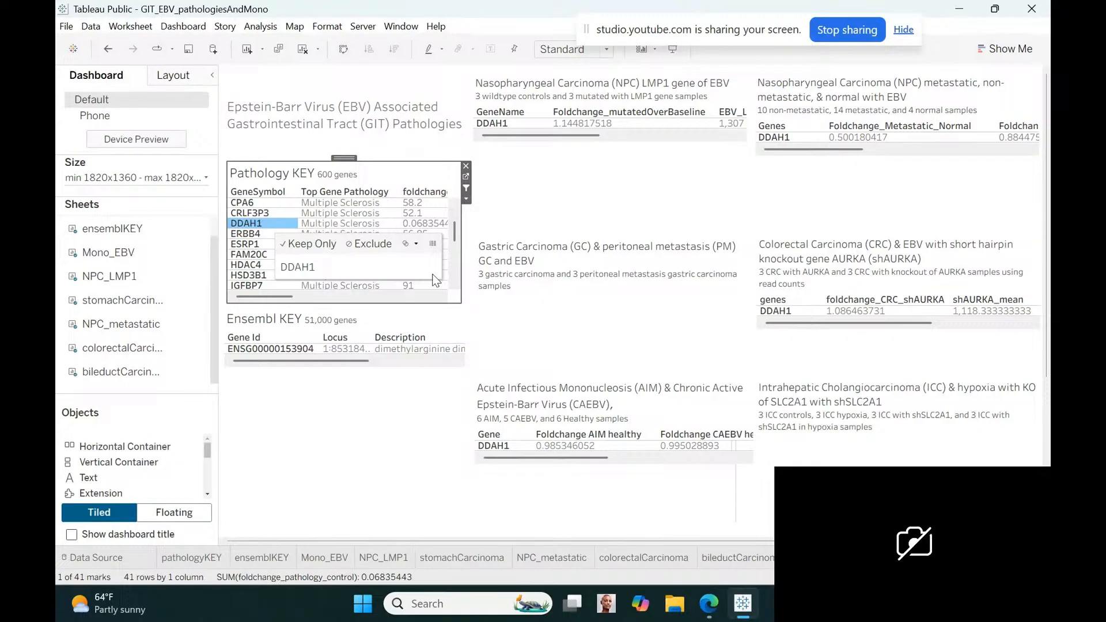
click(455, 227)
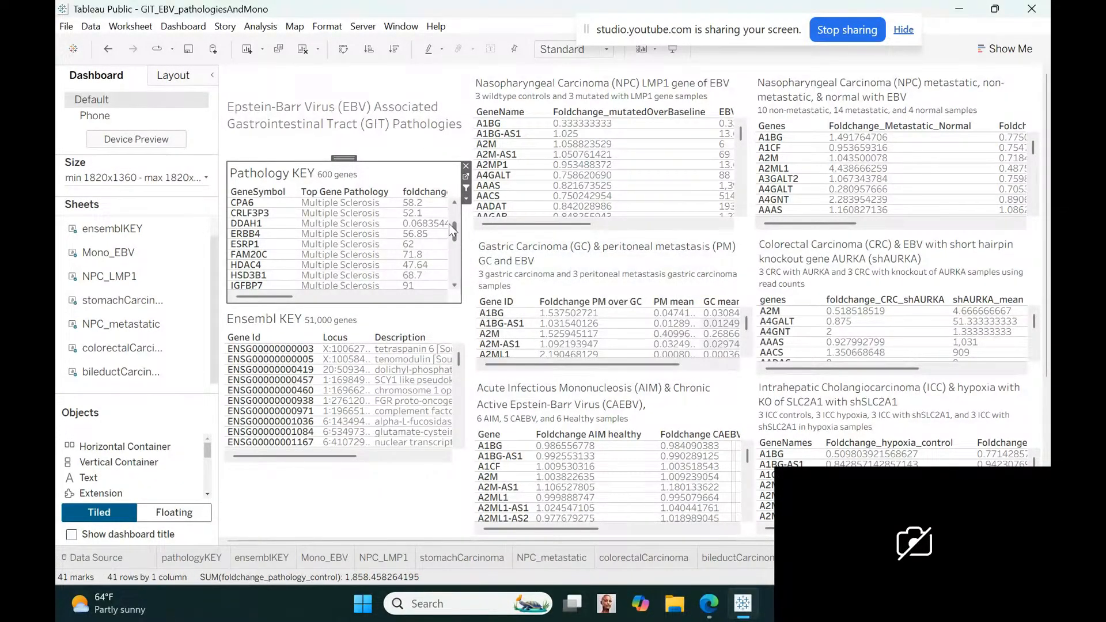
Change the Pathology KEY view's title to read "Pathology Top Genes KEY" ahead of the 600 genes note
double_click(284, 179)
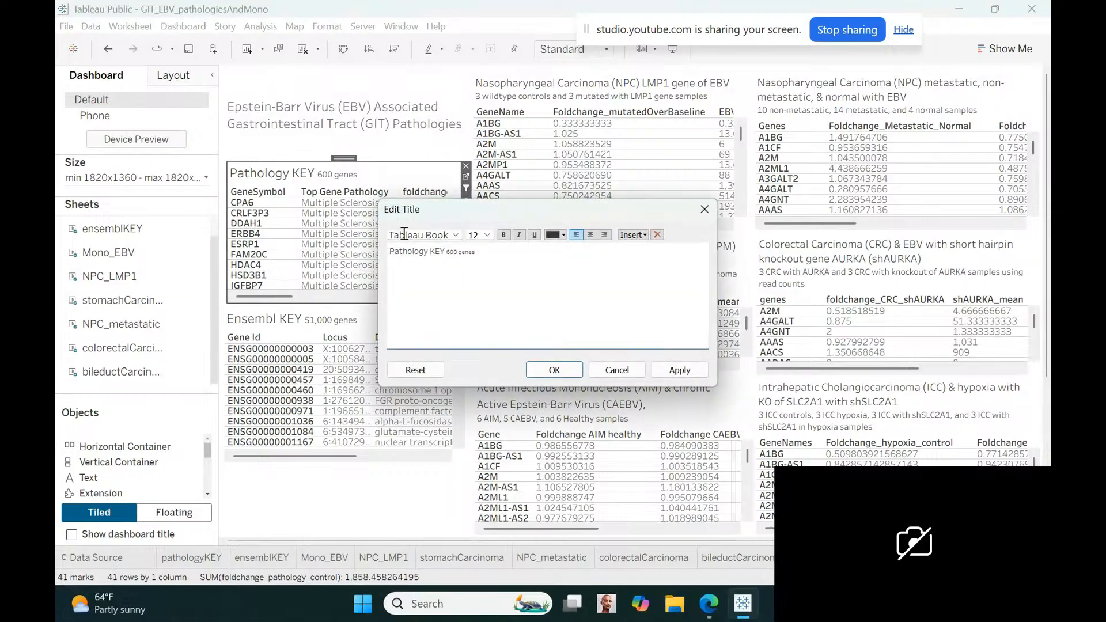
click(433, 252)
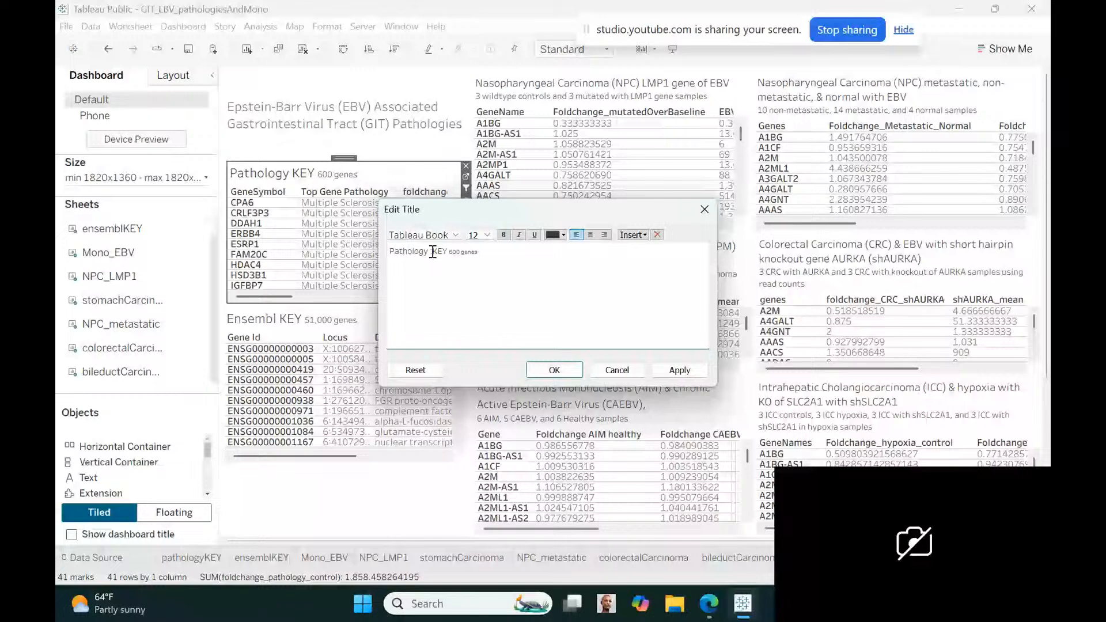
text(Top Genes)
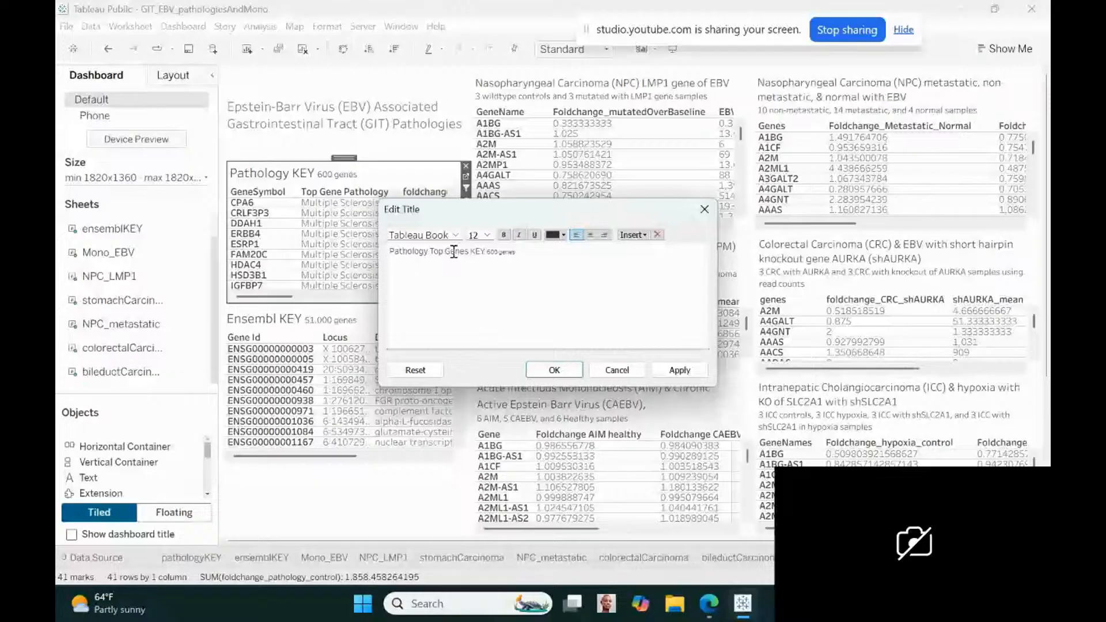
click(549, 371)
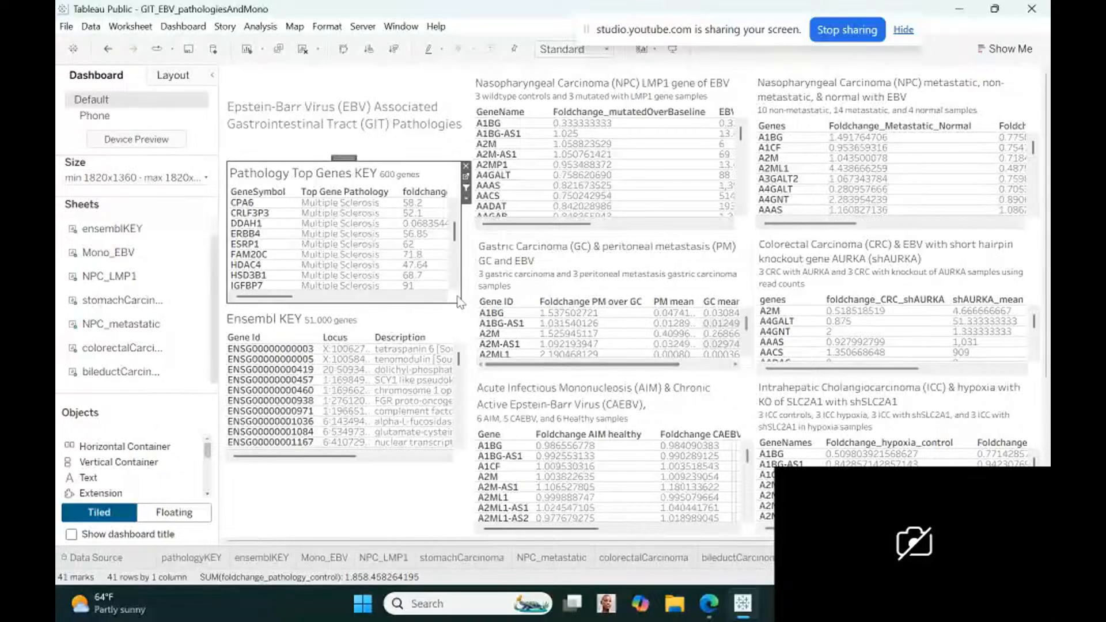
Remove the Top Gene Pathology filter from the pathologyKEY sheet and return to the dashboard
drag(454, 236, 445, 306)
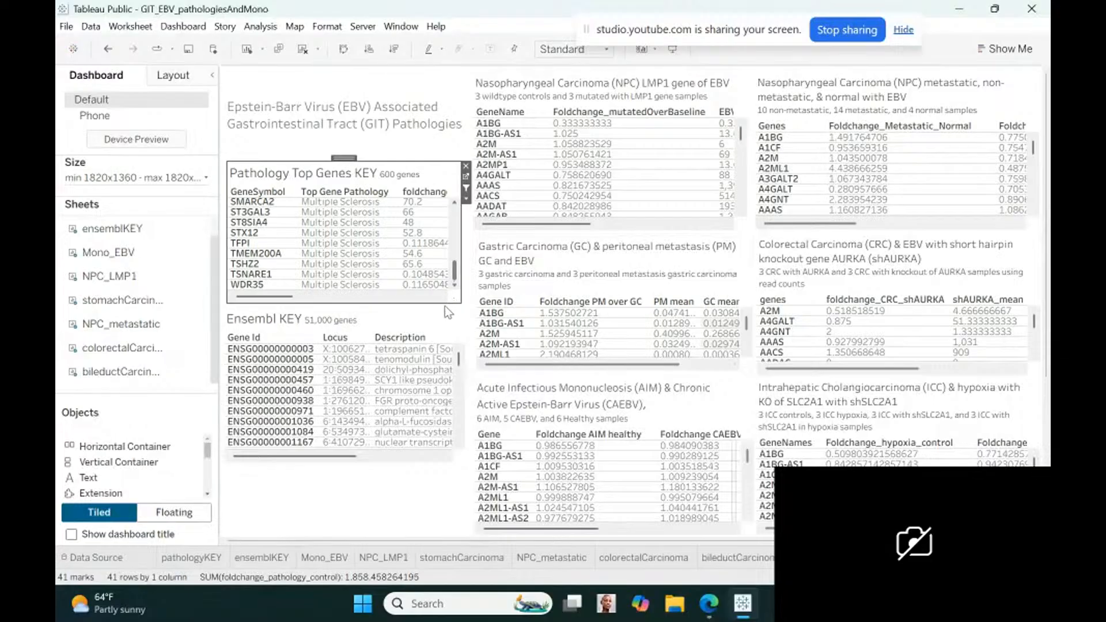
click(455, 204)
click(455, 204)
drag(455, 206, 455, 205)
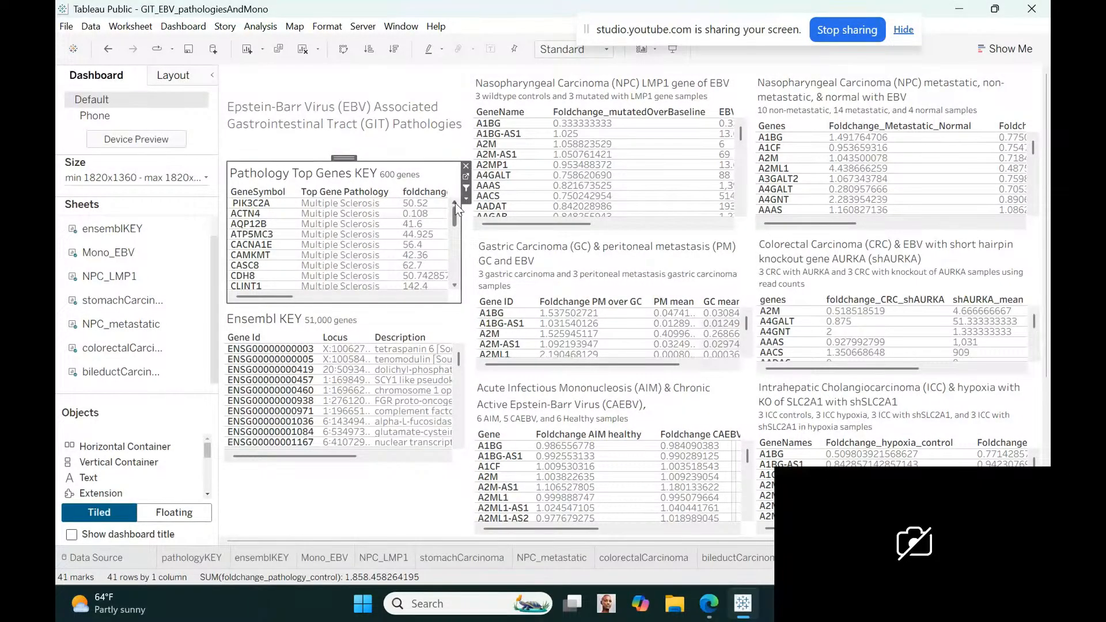
click(192, 558)
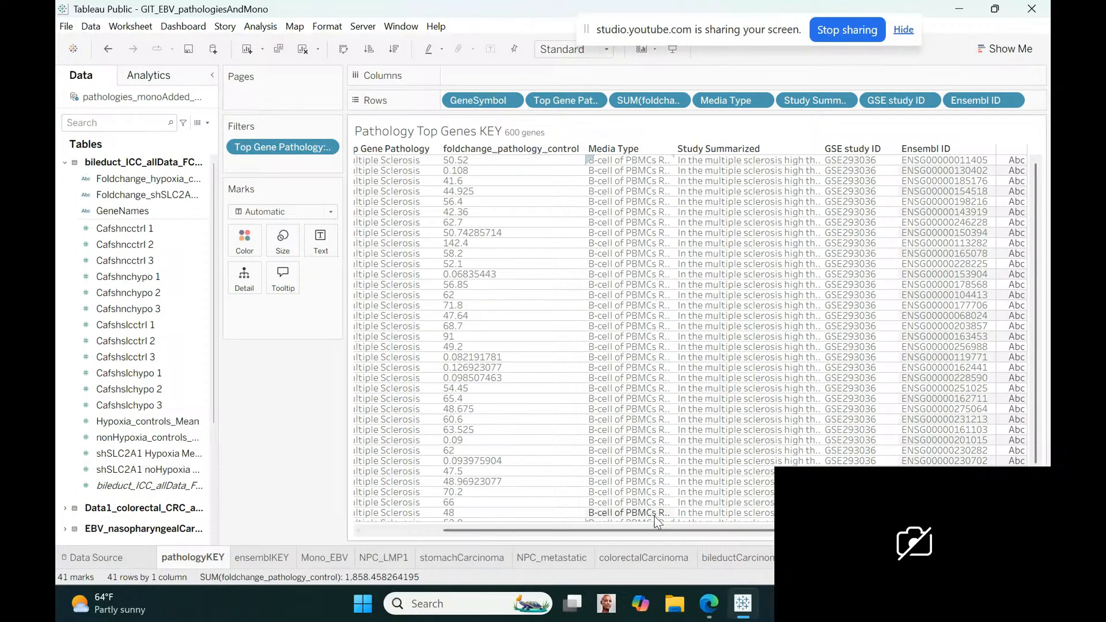
drag(653, 531, 351, 544)
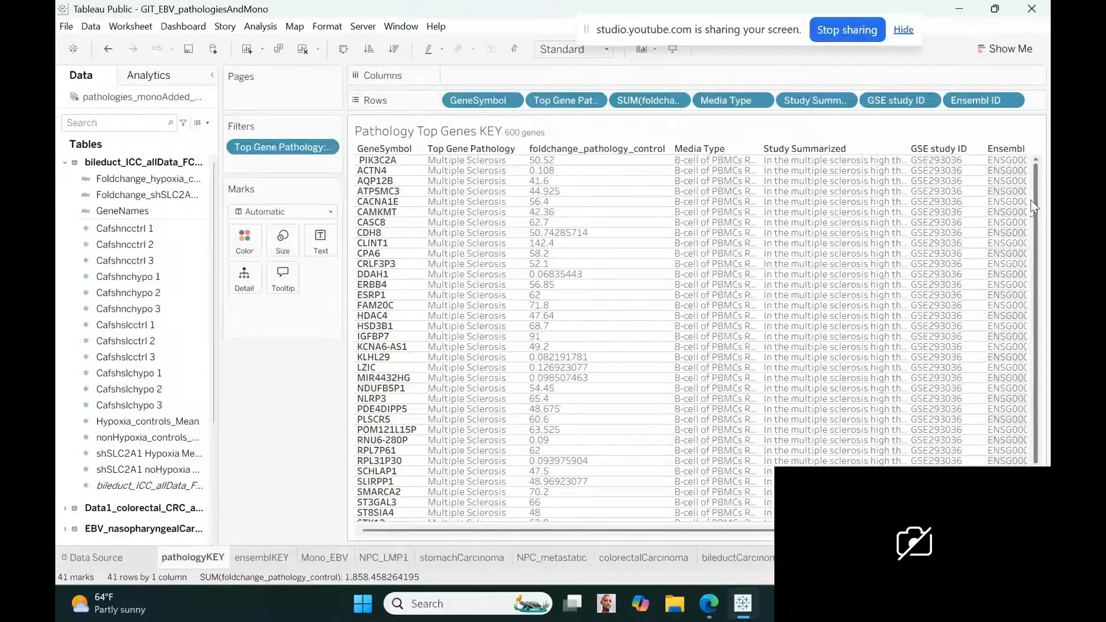
scroll(1030, 199, down, 2)
drag(267, 153, 58, 390)
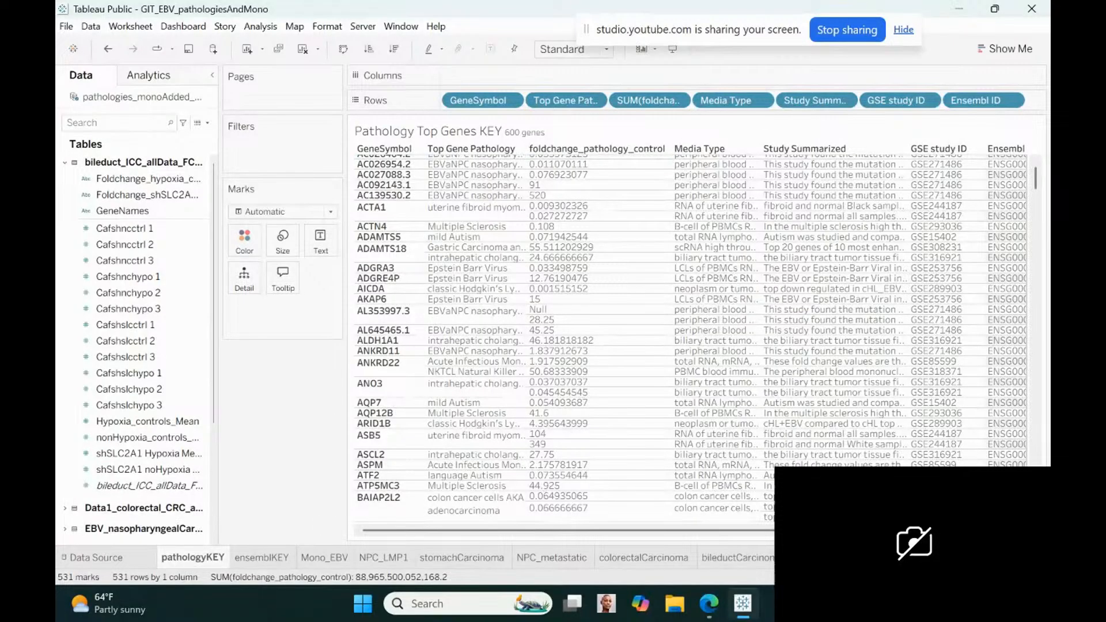
click(829, 558)
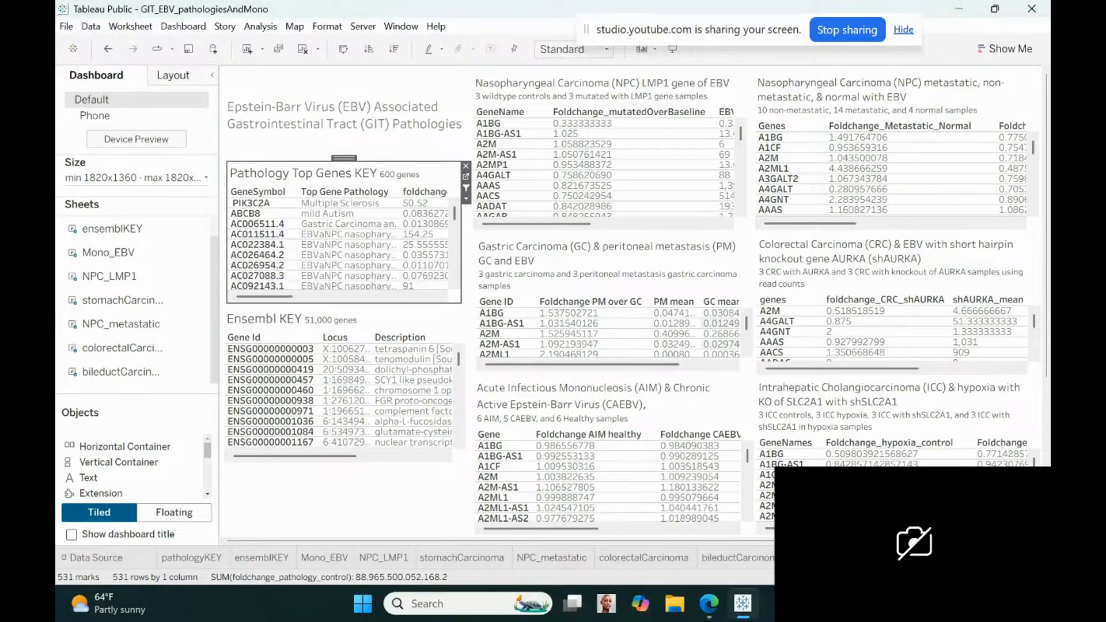
Filter the dashboard by TBX15's fold-change value 95 in the Pathology Top Genes KEY view, and clear the selection
drag(452, 216, 455, 270)
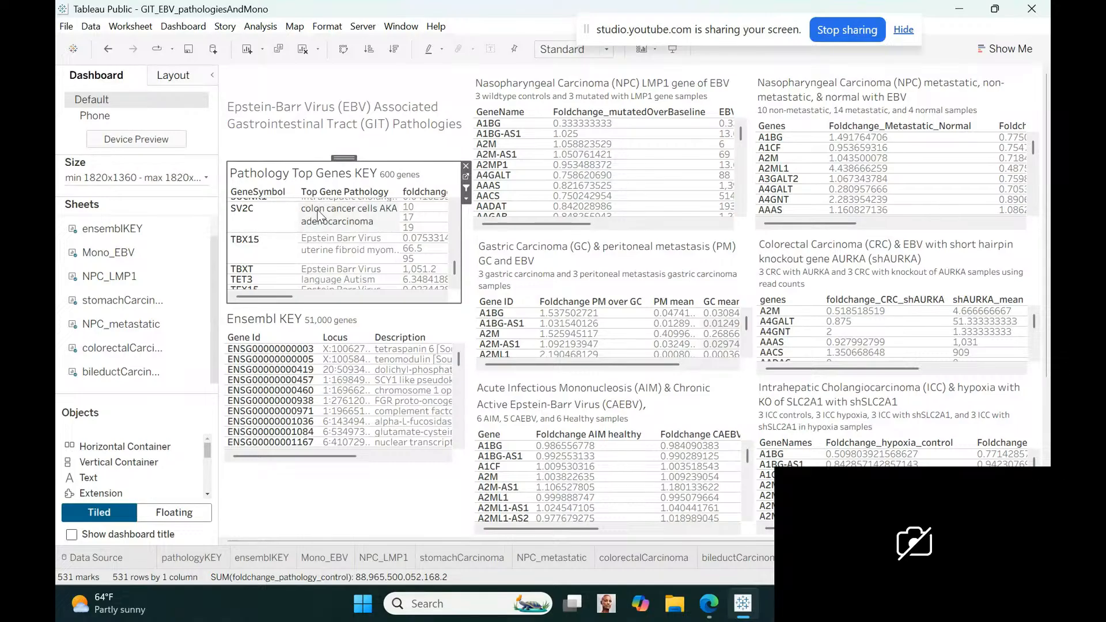
mouse_move(206, 246)
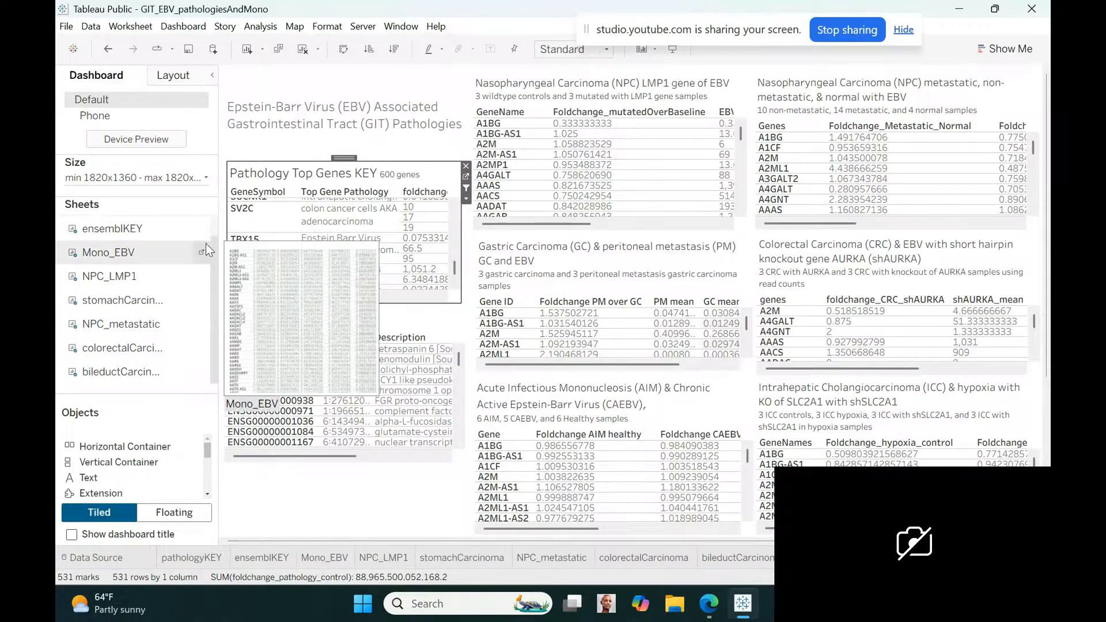
click(409, 258)
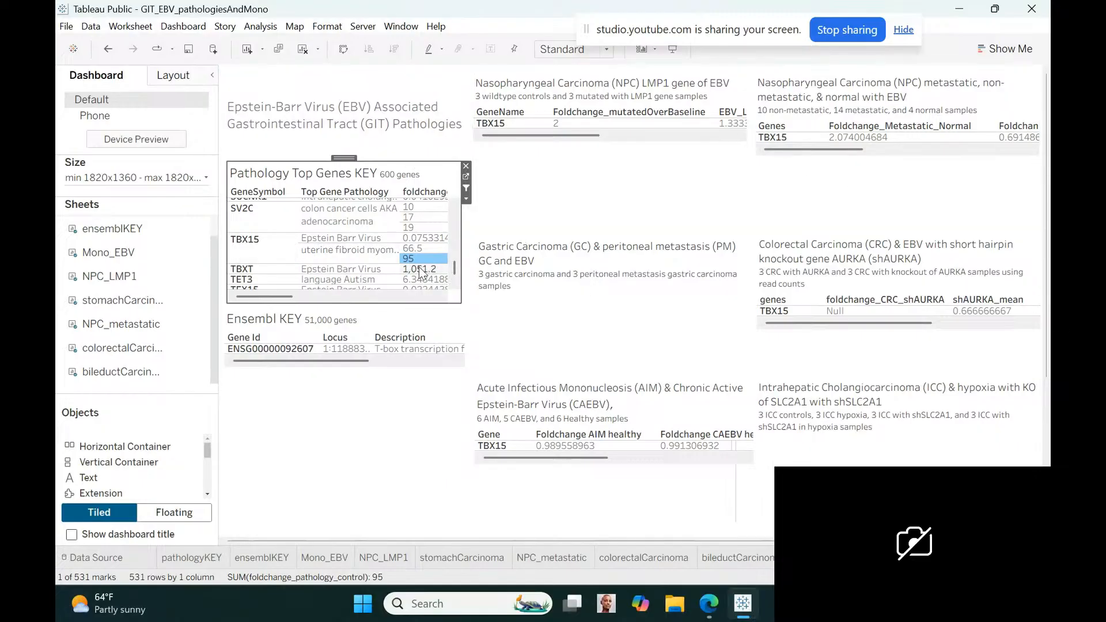
mouse_move(419, 258)
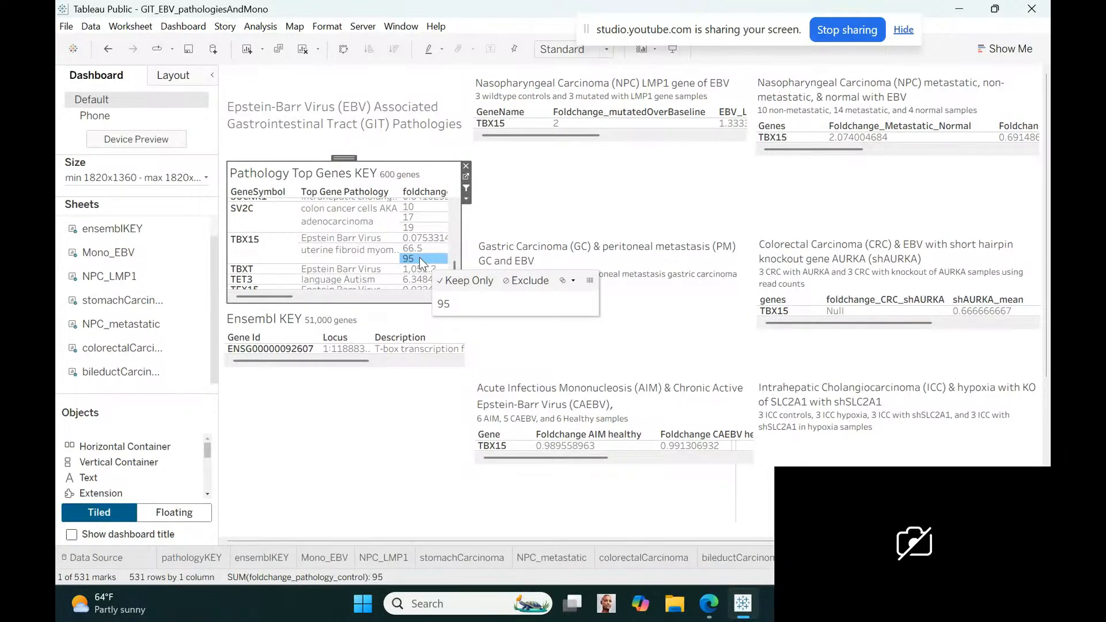
click(419, 257)
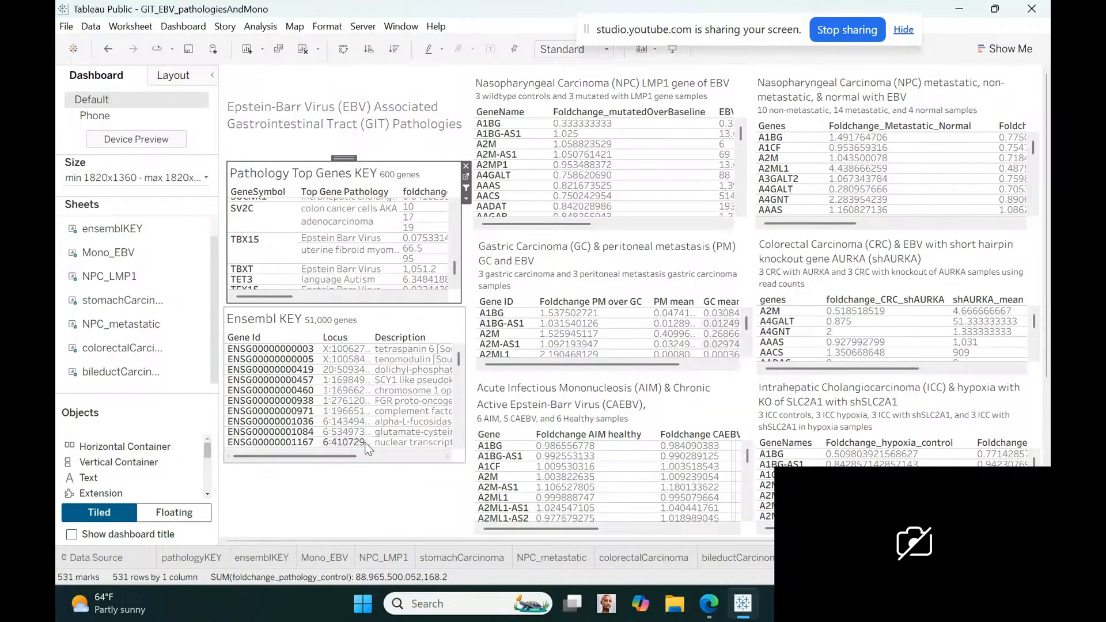
Filter the dashboard by gene SV2C, compare its colorectal carcinoma fold change with its study summaries in the key, and clear the selection
click(261, 212)
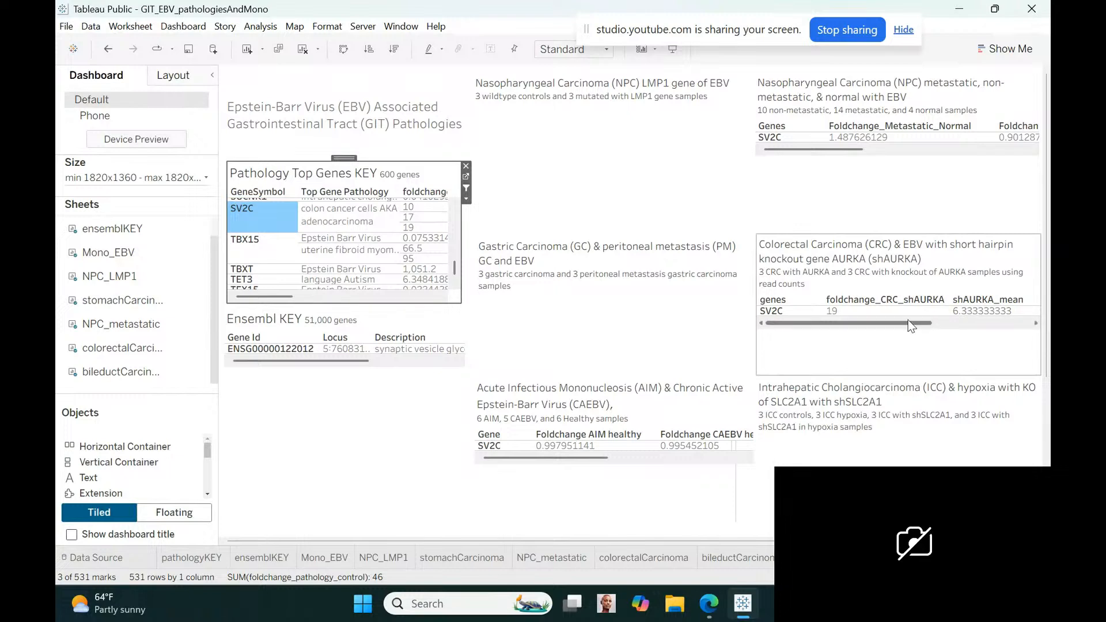
drag(907, 320, 803, 335)
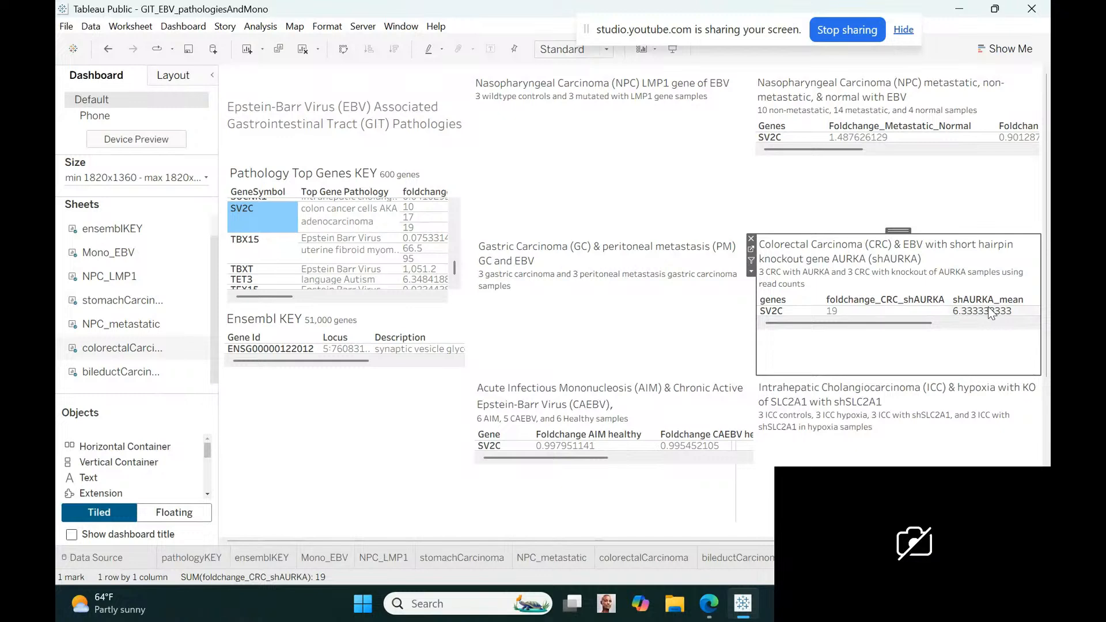
click(269, 296)
drag(270, 296, 377, 297)
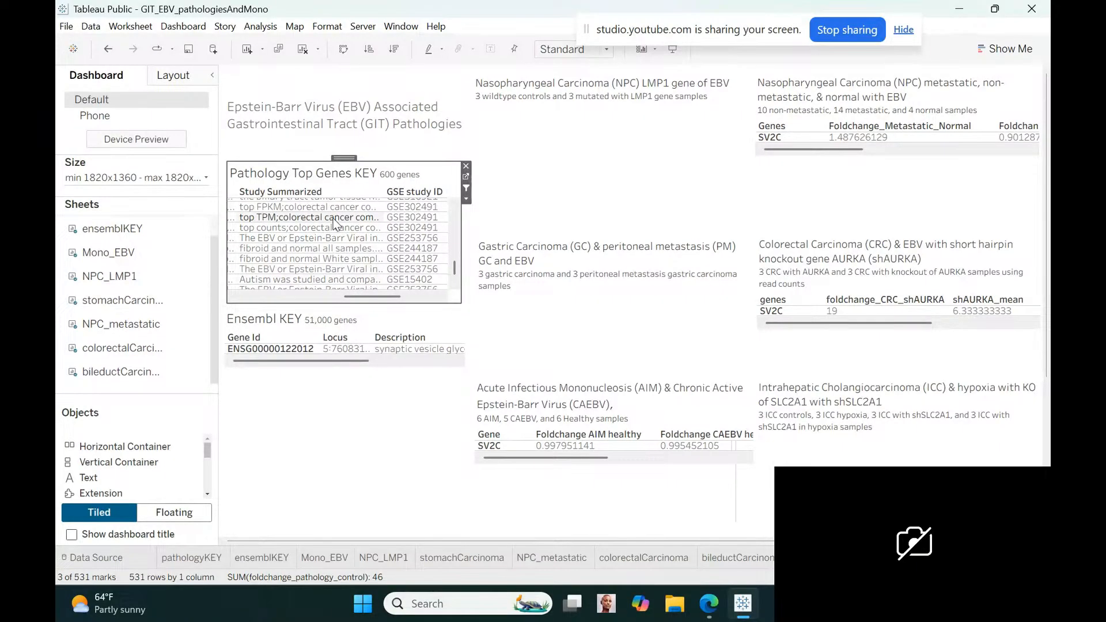
mouse_move(334, 223)
drag(380, 296, 216, 290)
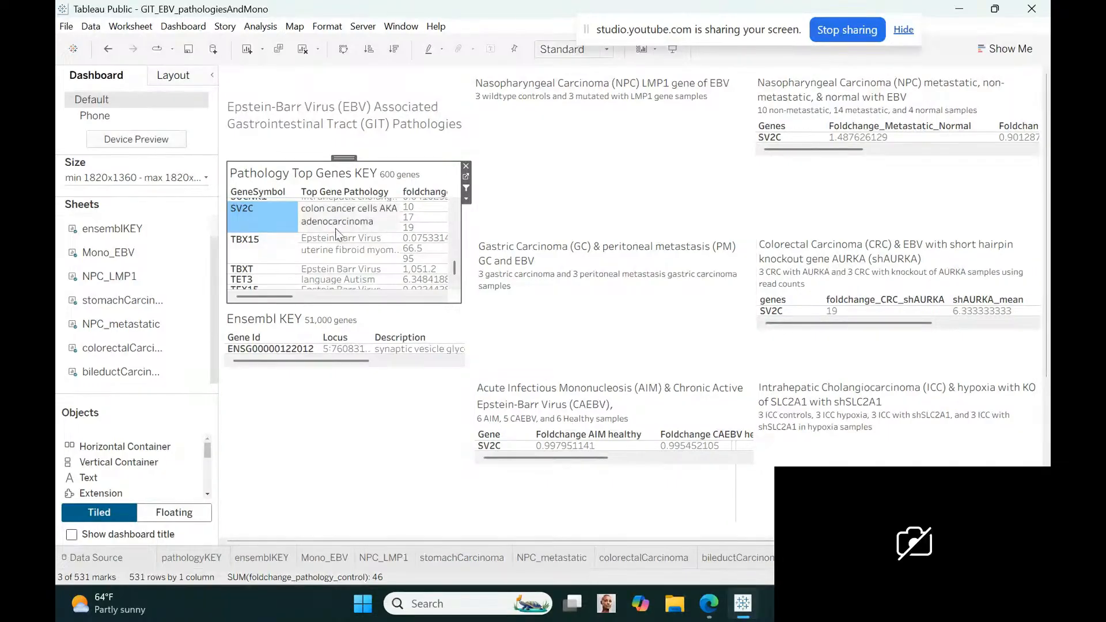
mouse_move(264, 214)
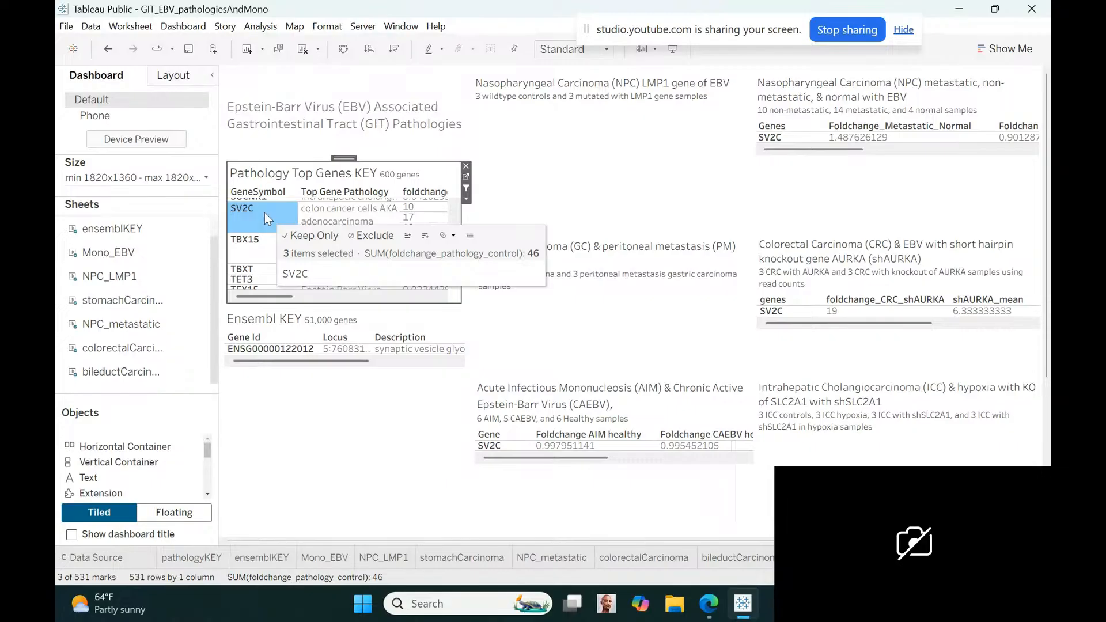
click(264, 213)
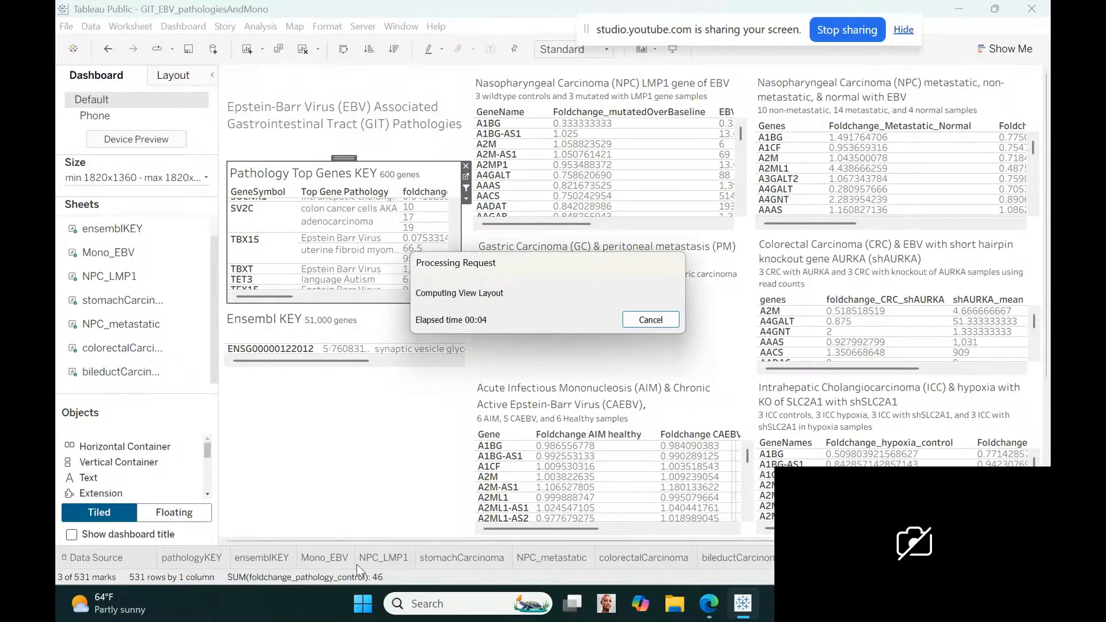
Save the workbook and export it as packaged workbook GIT_EBV_pathologiesAndMono in the Tableau Workbooks folder
click(67, 27)
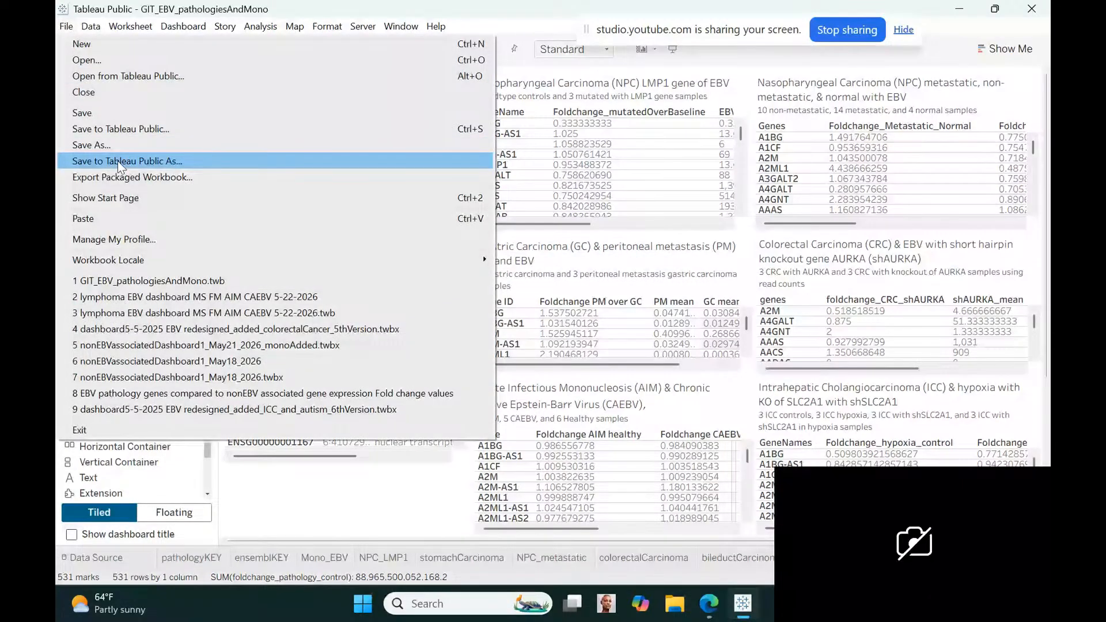
click(91, 112)
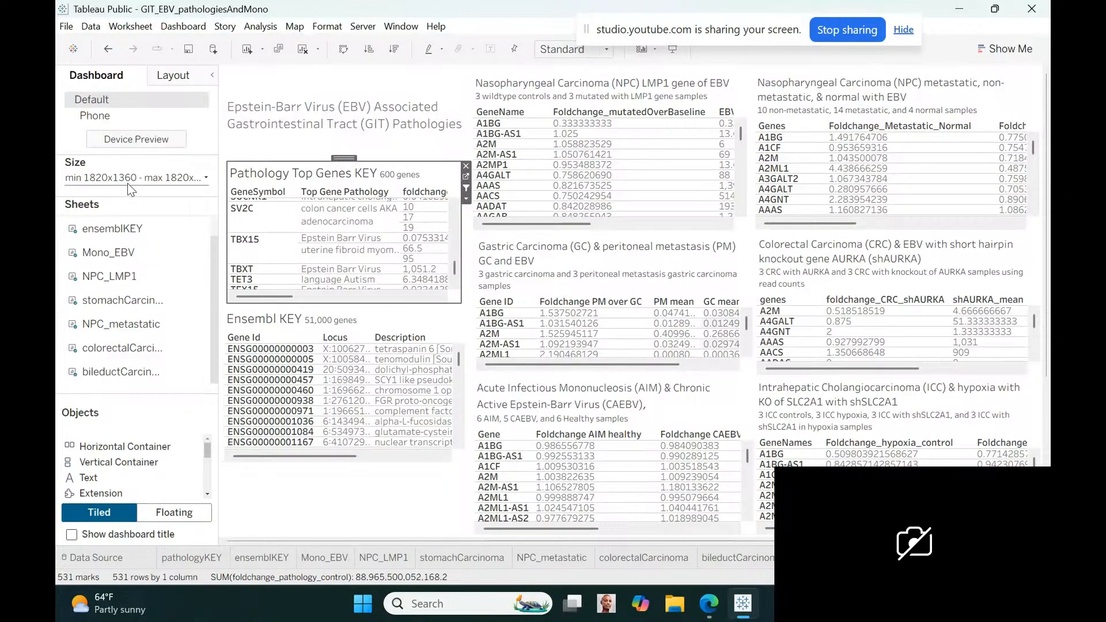
click(66, 26)
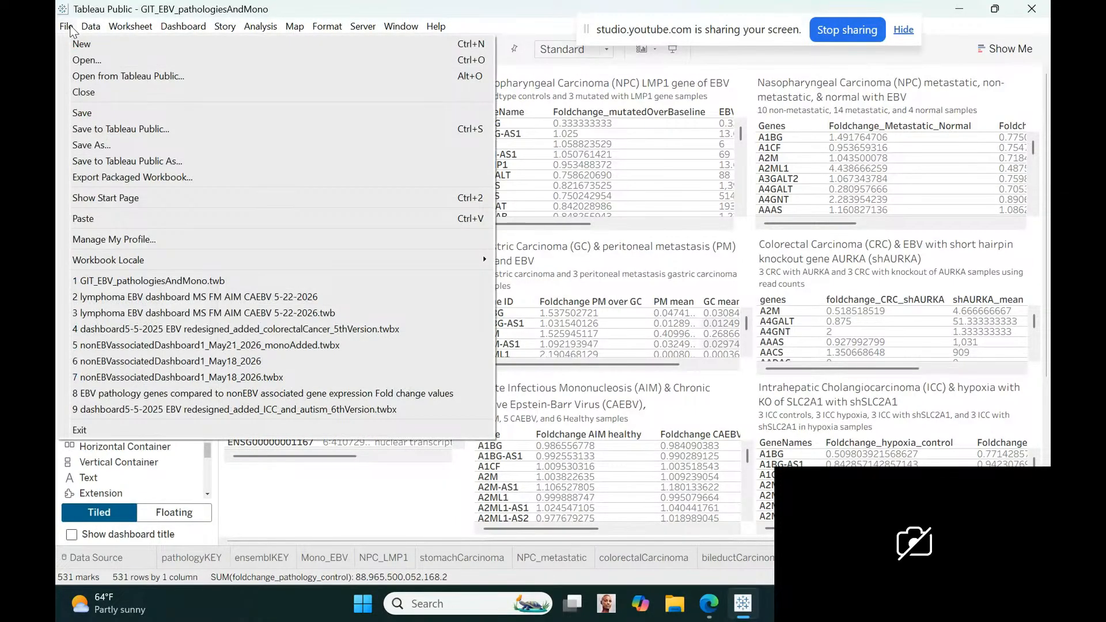
click(107, 177)
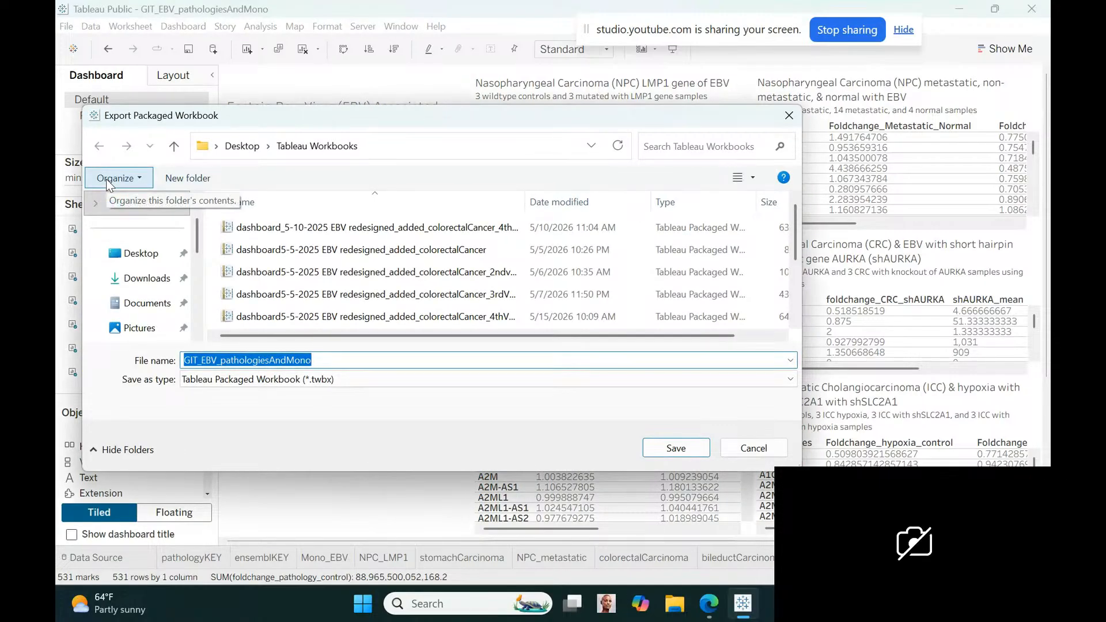
click(685, 448)
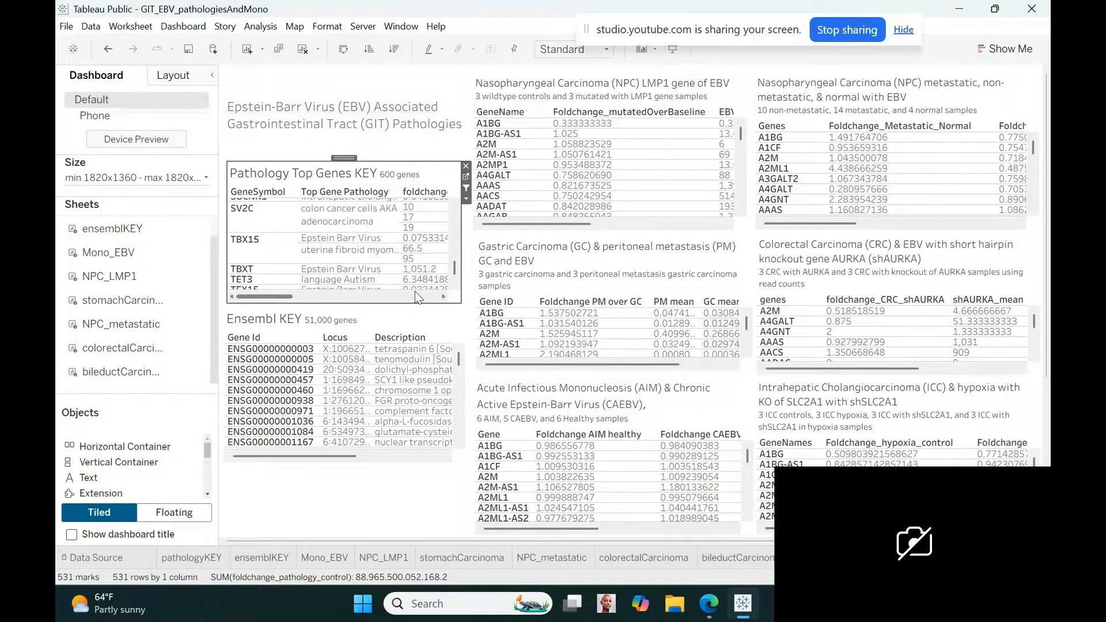
Start saving the workbook to Tableau Public and sign in with the account e-mail and password
click(65, 26)
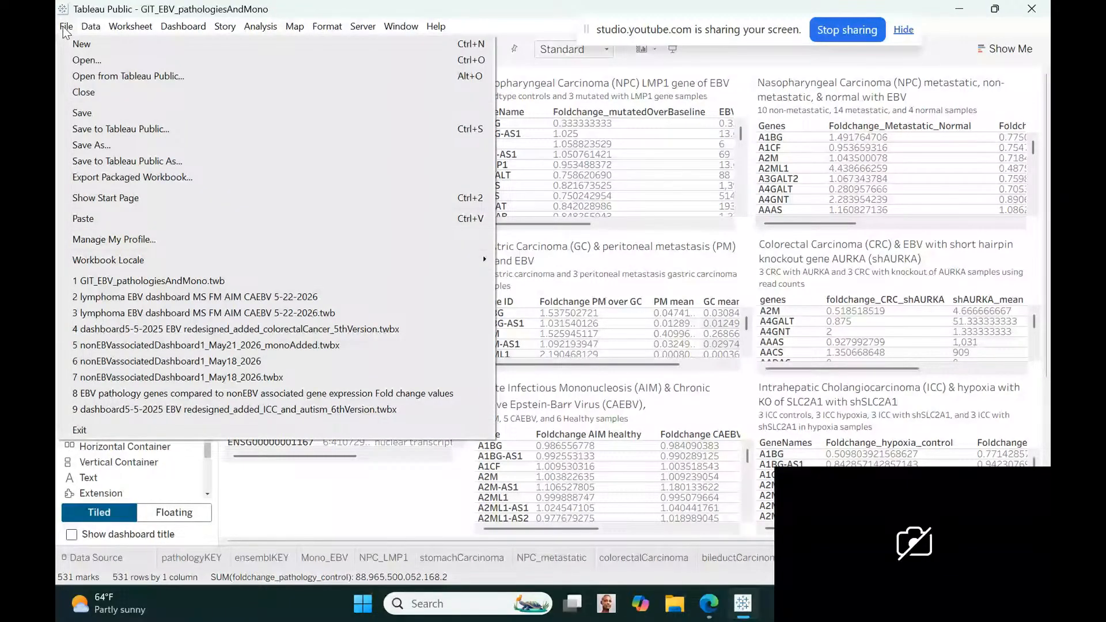
click(106, 129)
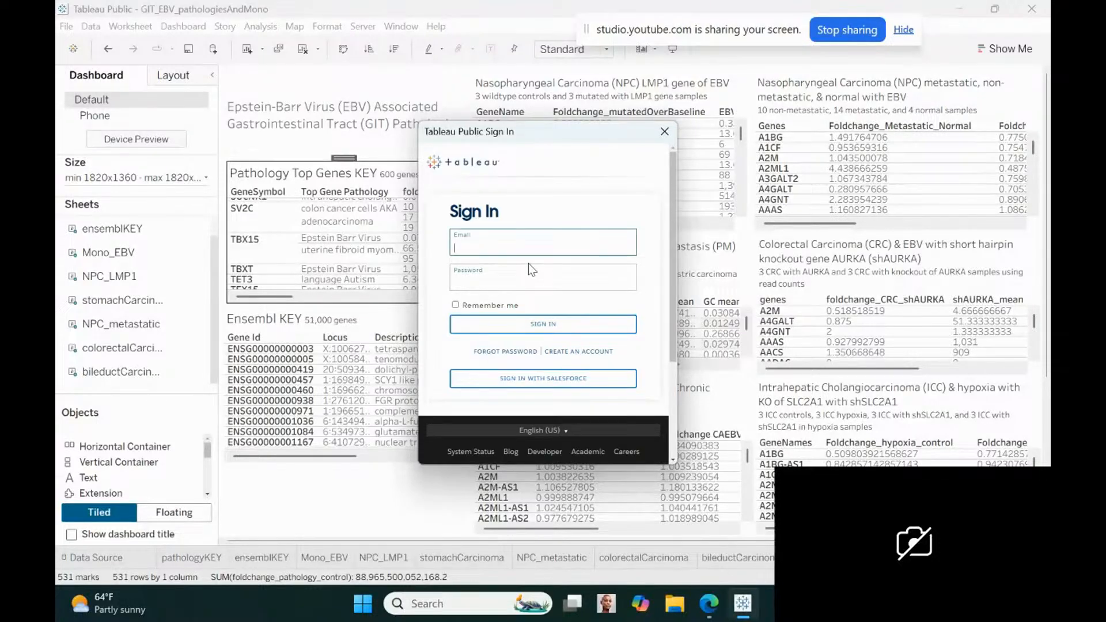
key(Tab)
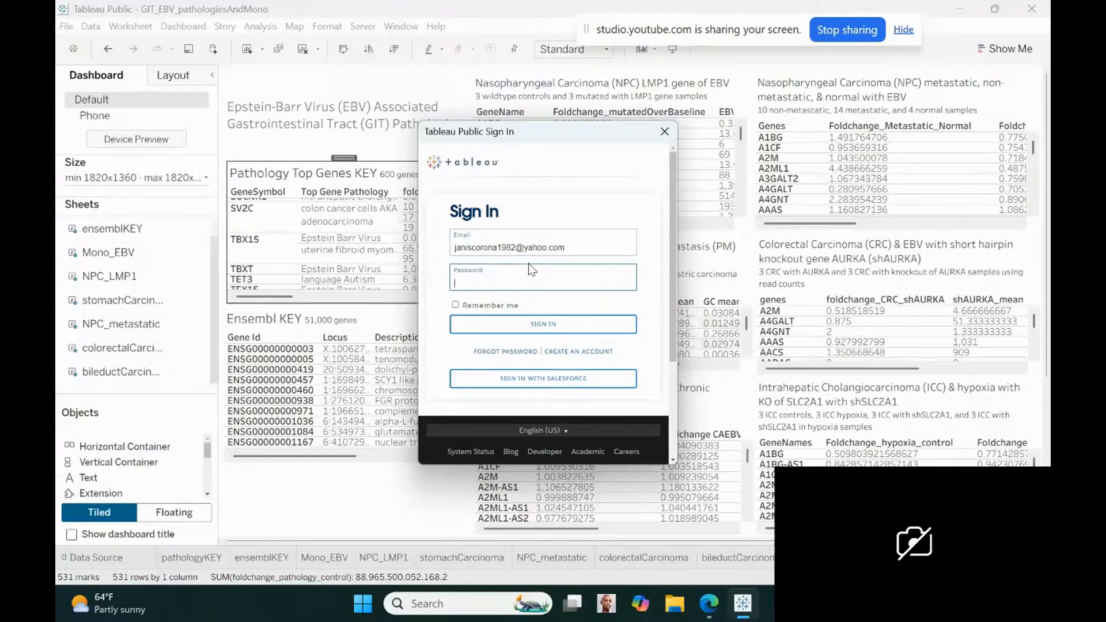
text(**********)
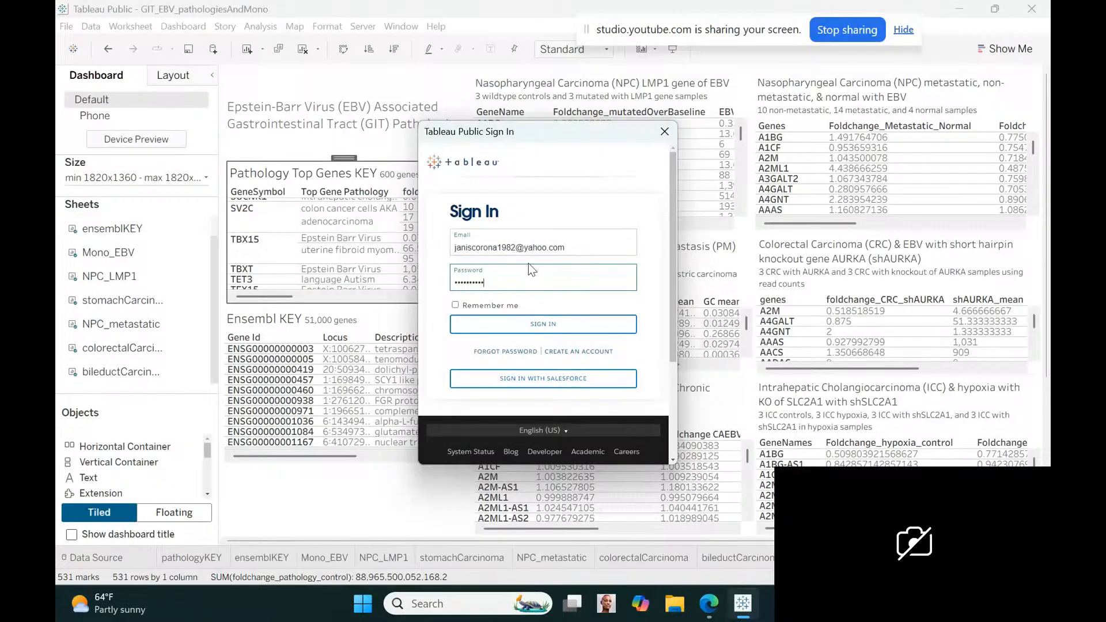
text(*****)
click(557, 328)
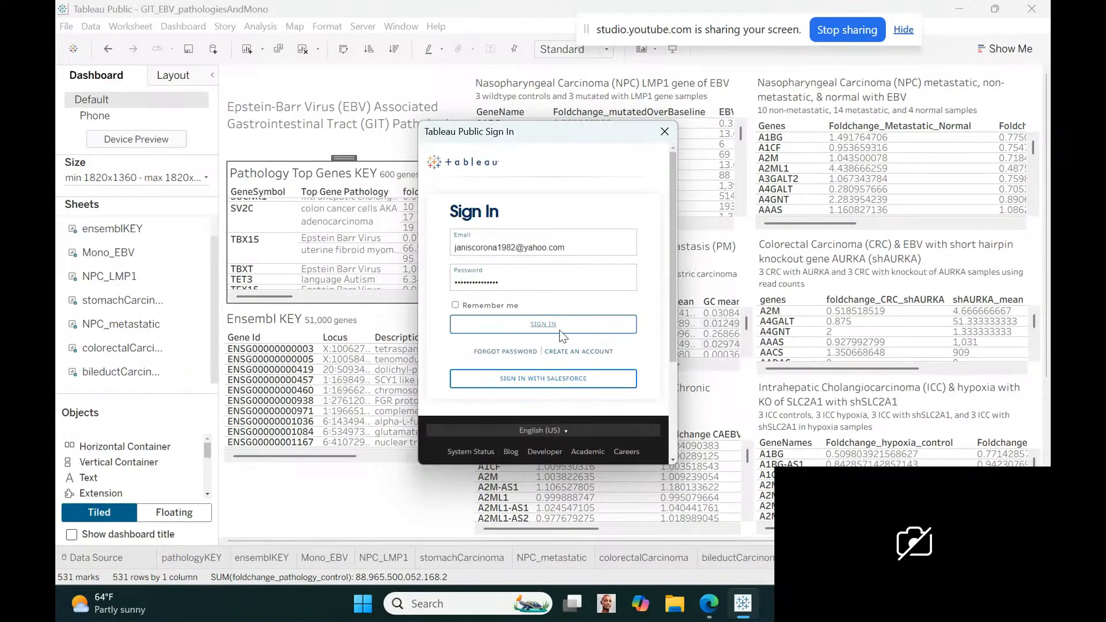
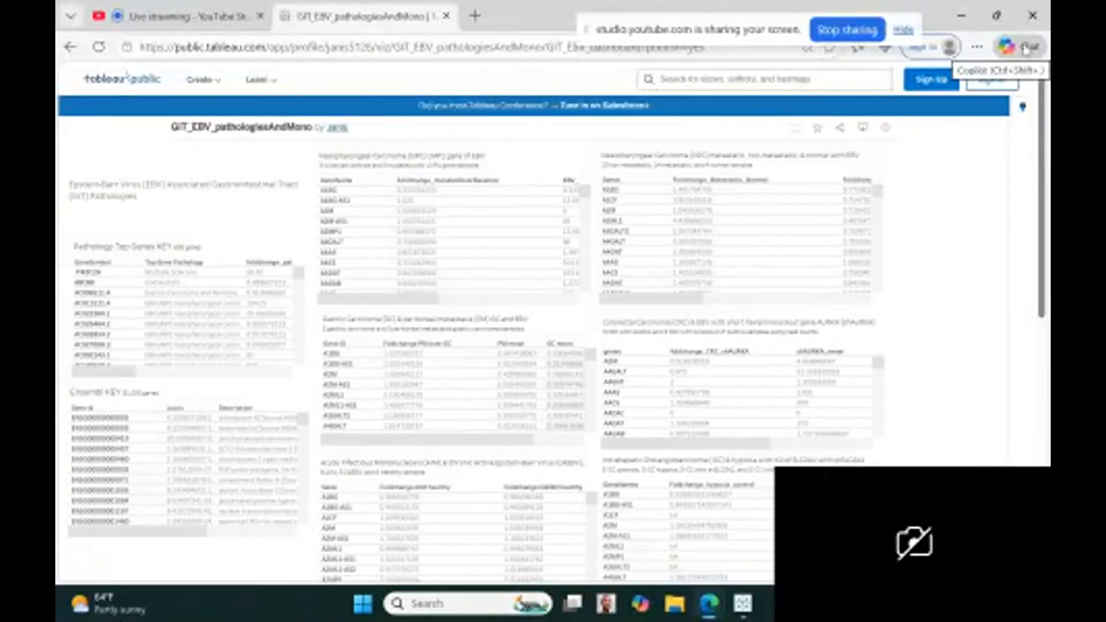
drag(1044, 181, 1045, 196)
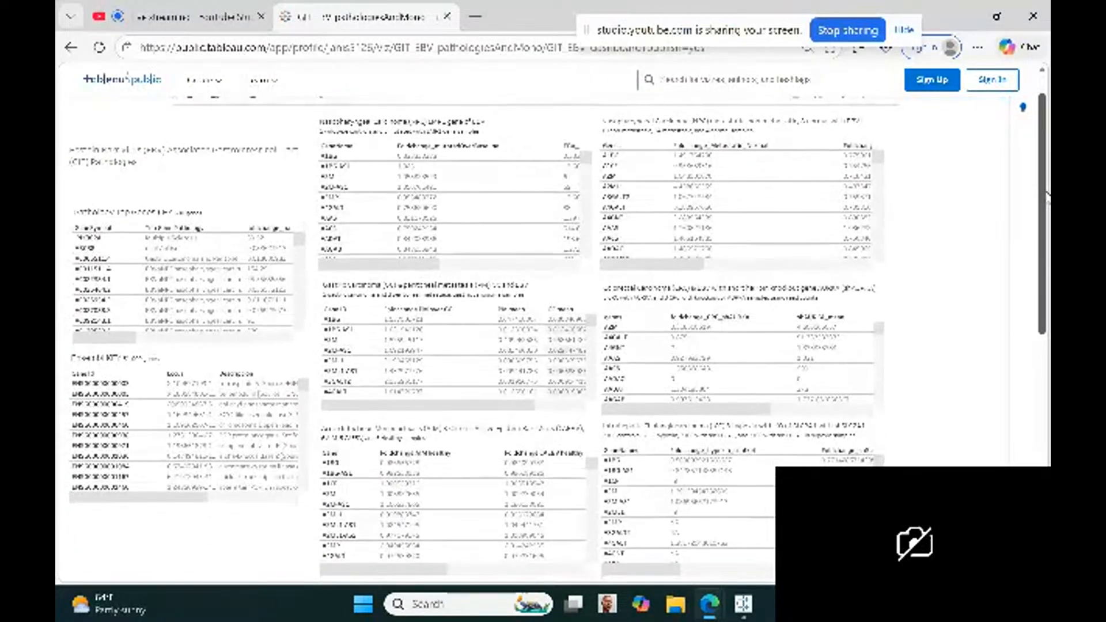
click(978, 47)
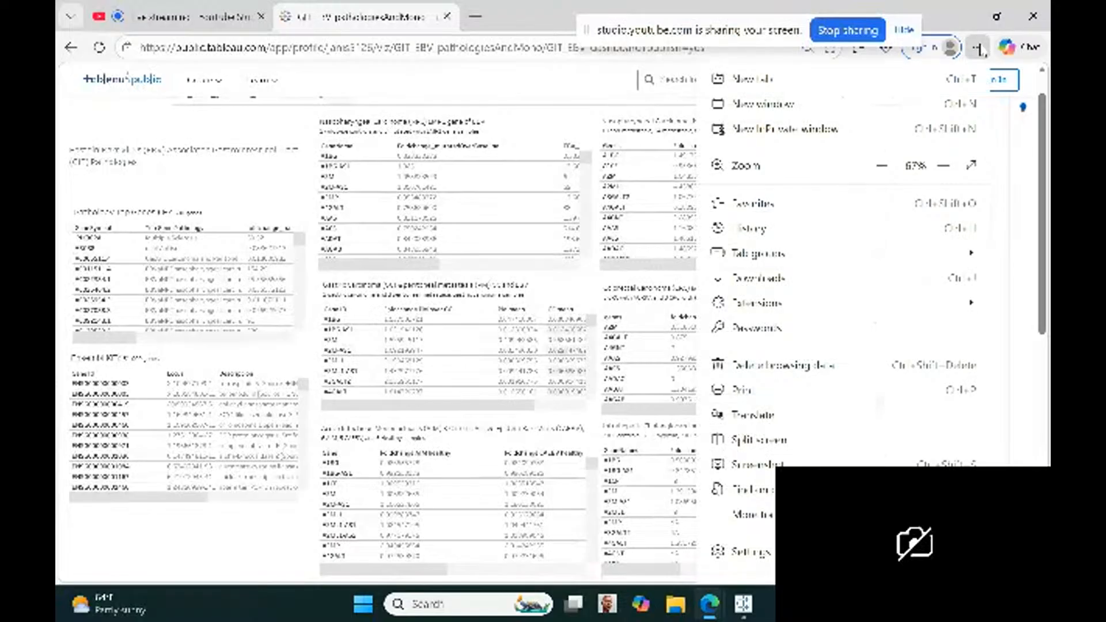
click(883, 167)
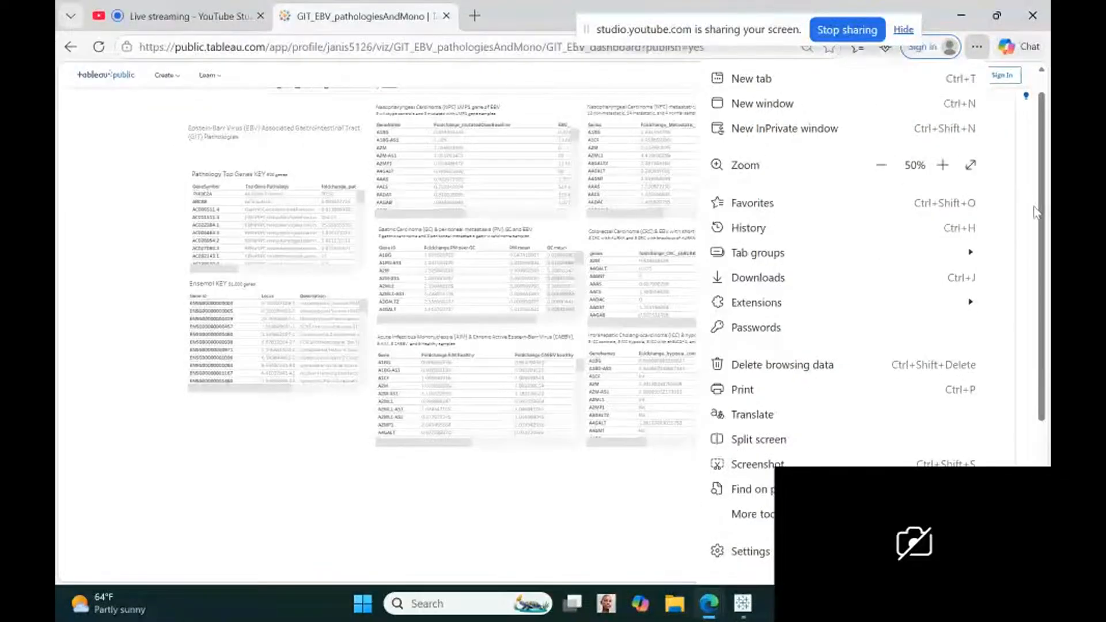
click(424, 509)
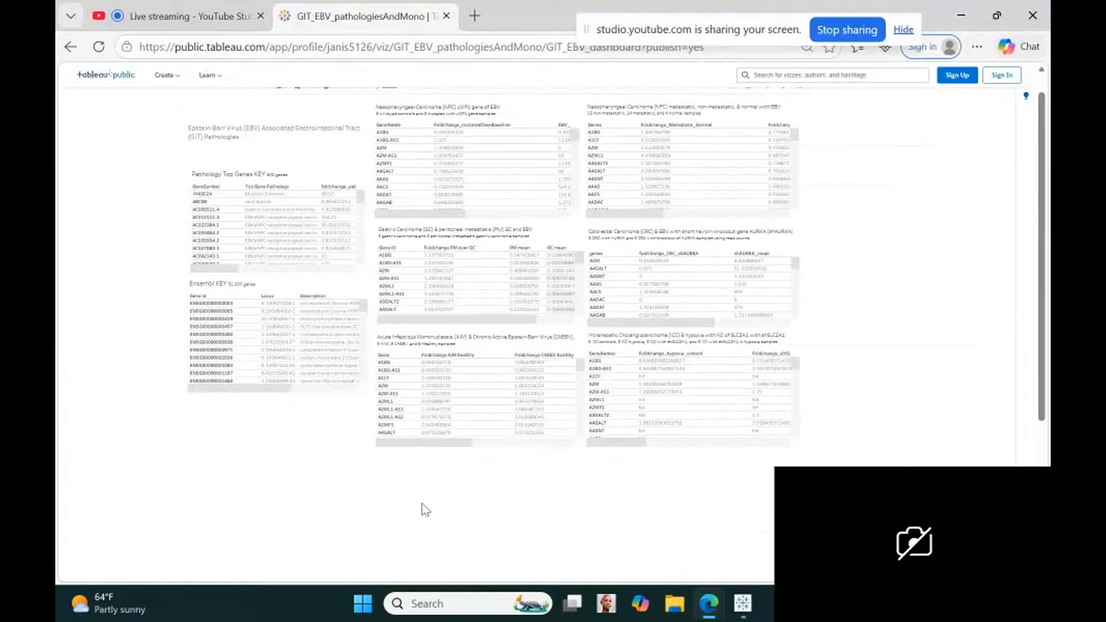
scroll(1041, 346, up, 1)
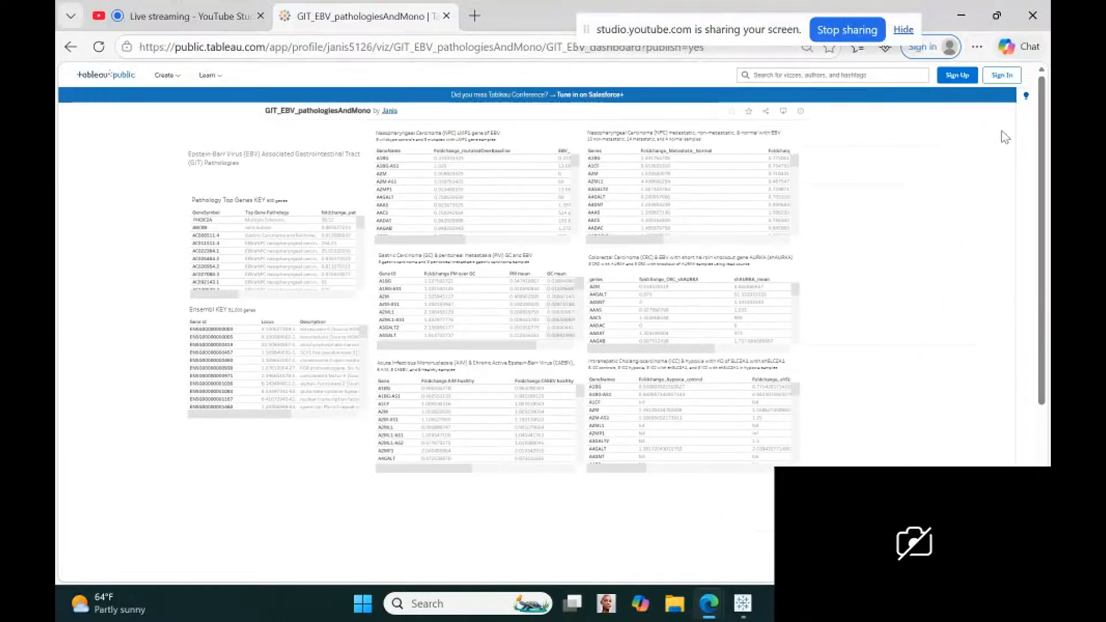
click(976, 47)
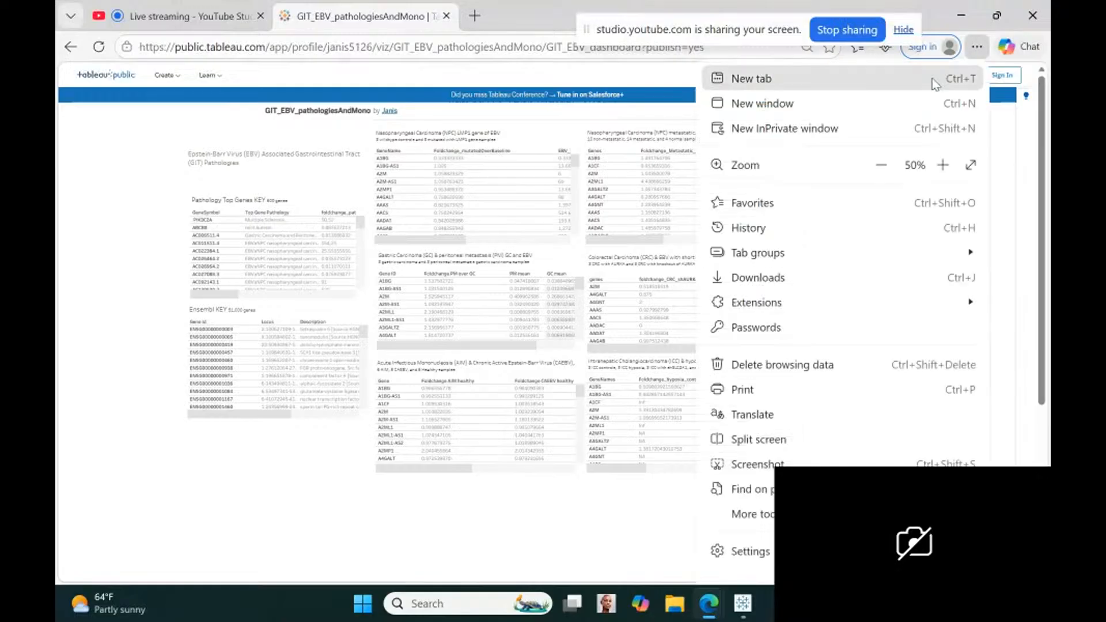
click(943, 165)
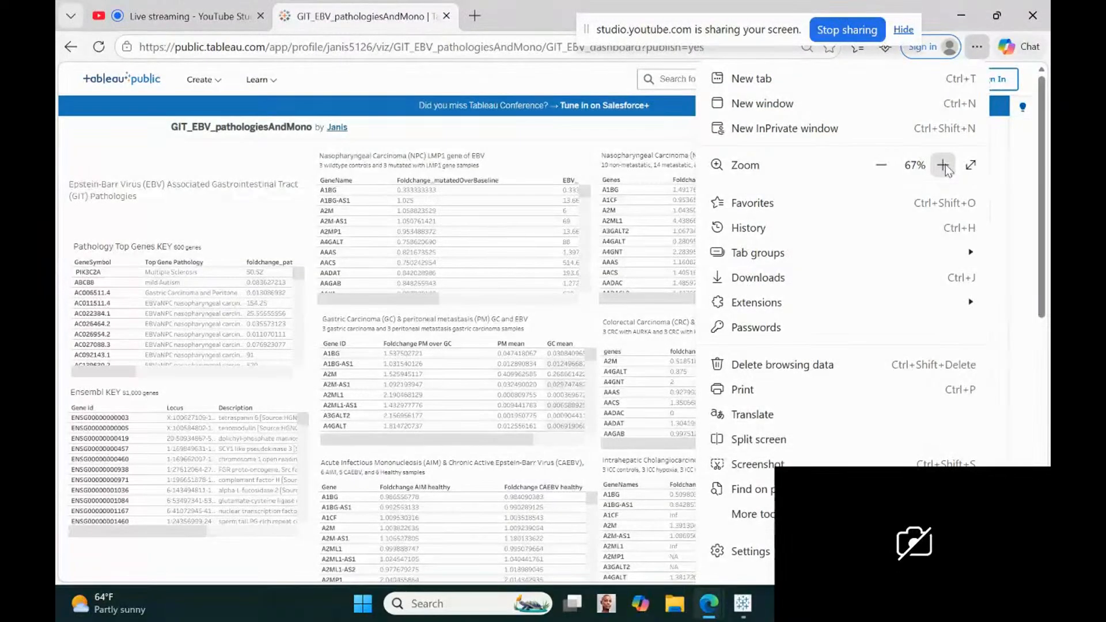
click(180, 156)
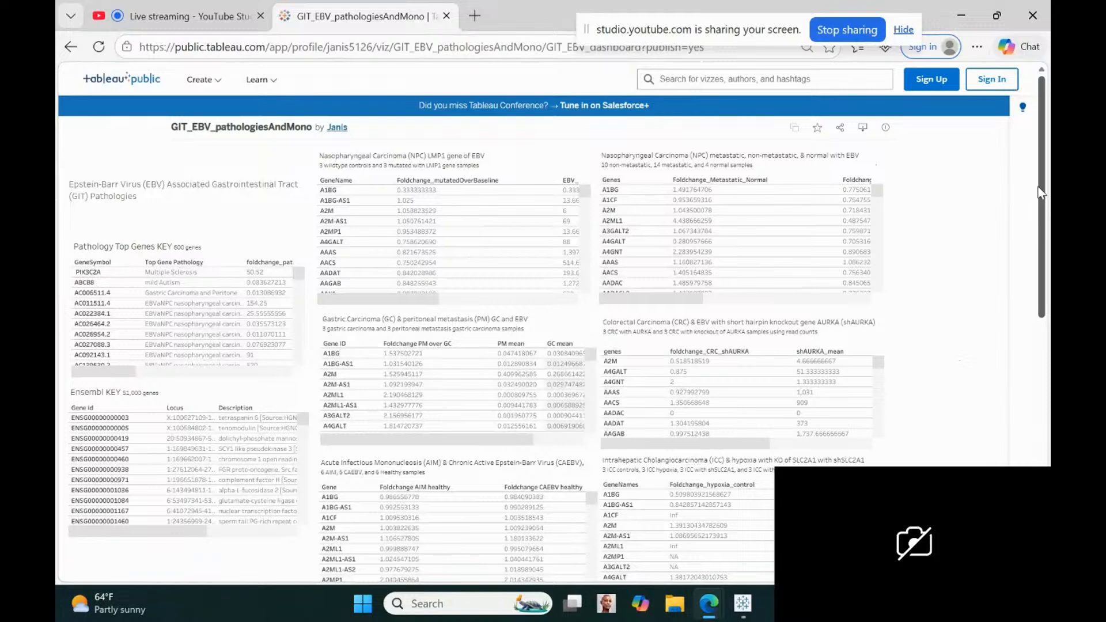
Filter the dashboard by genes AC006511.4, AC011511.4 and ABCB8 from the Pathology Top Genes key, and clear the filter
drag(1038, 192, 1042, 213)
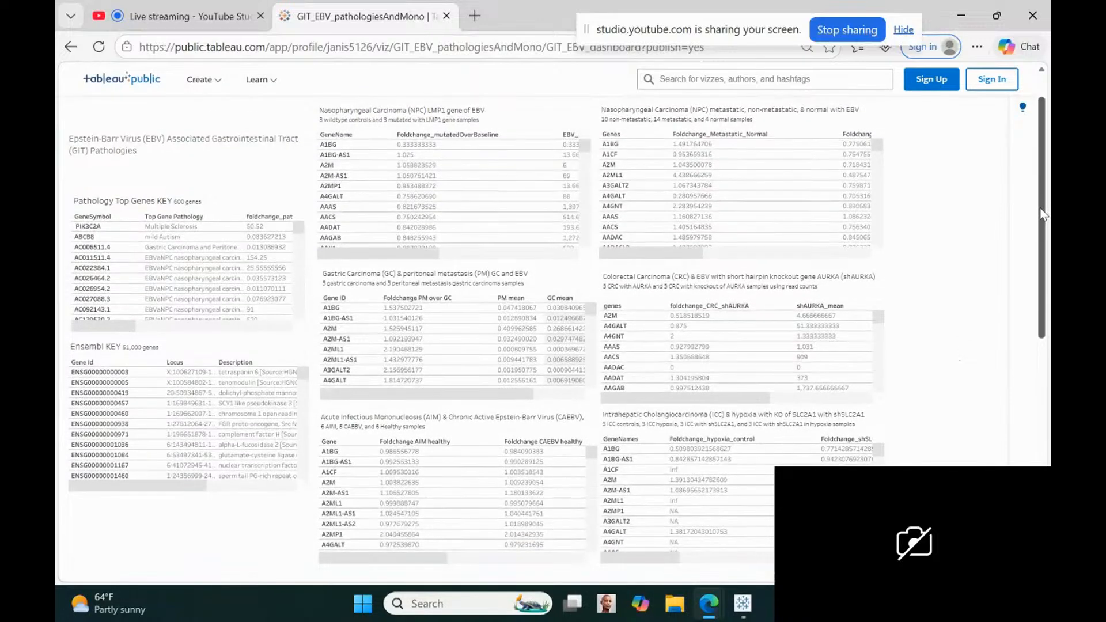
click(85, 251)
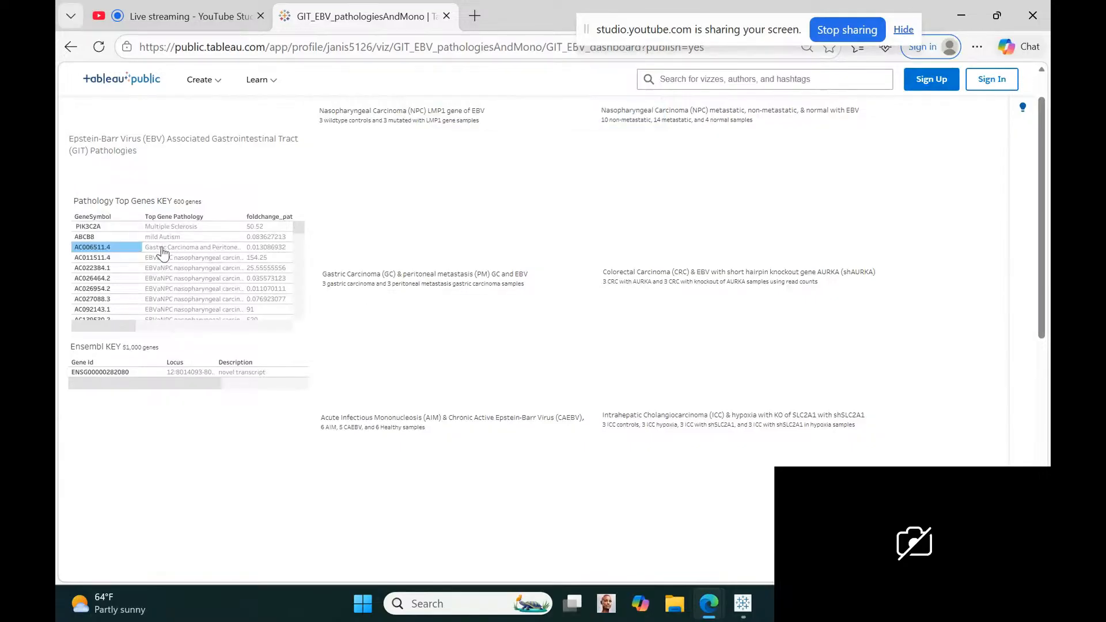
click(92, 258)
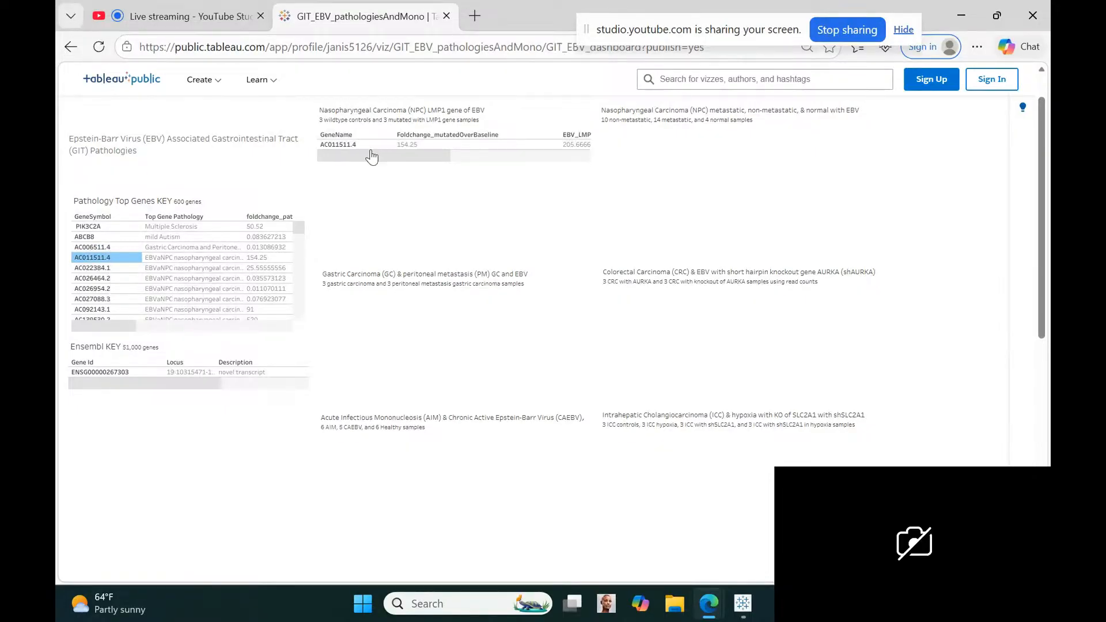
click(92, 237)
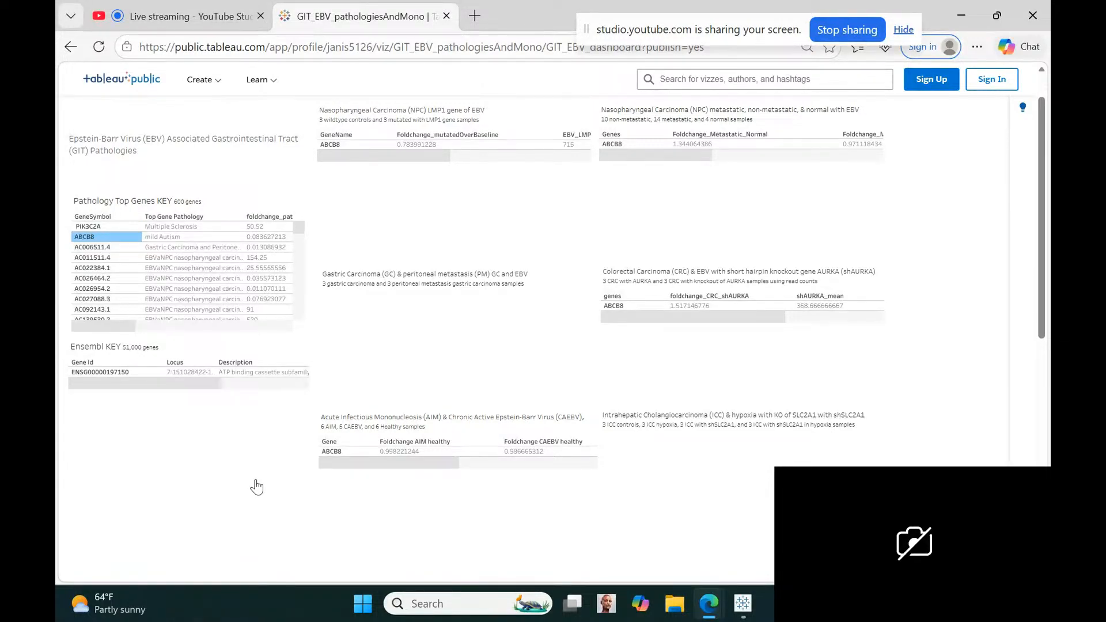
click(86, 236)
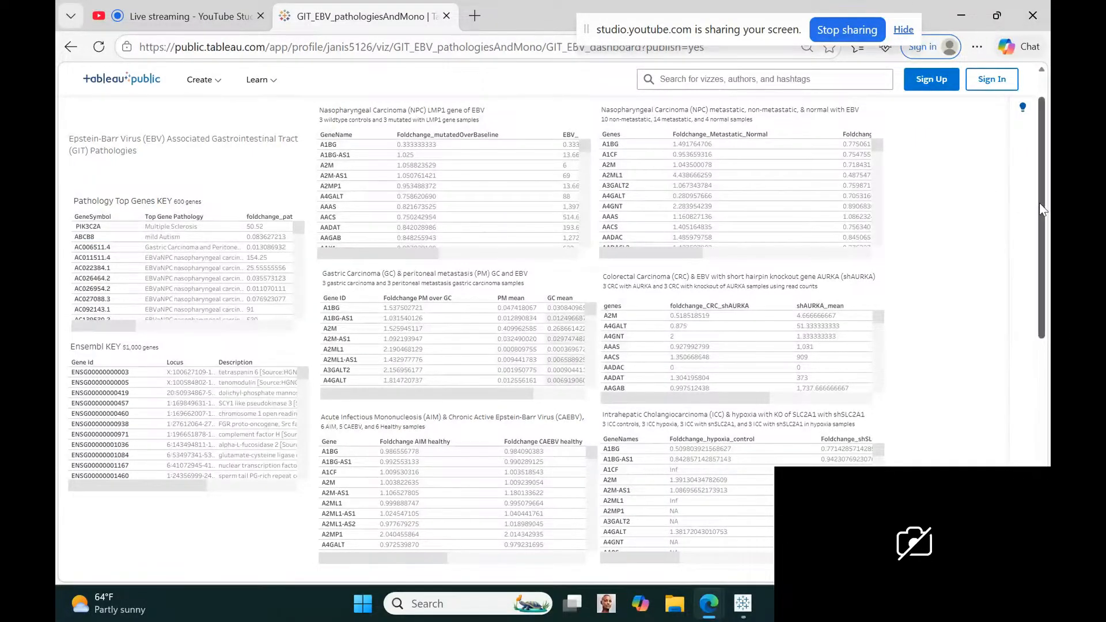
Copy the share link of the GIT_EBV_pathologiesAndMono dashboard
scroll(1044, 207, up, 1)
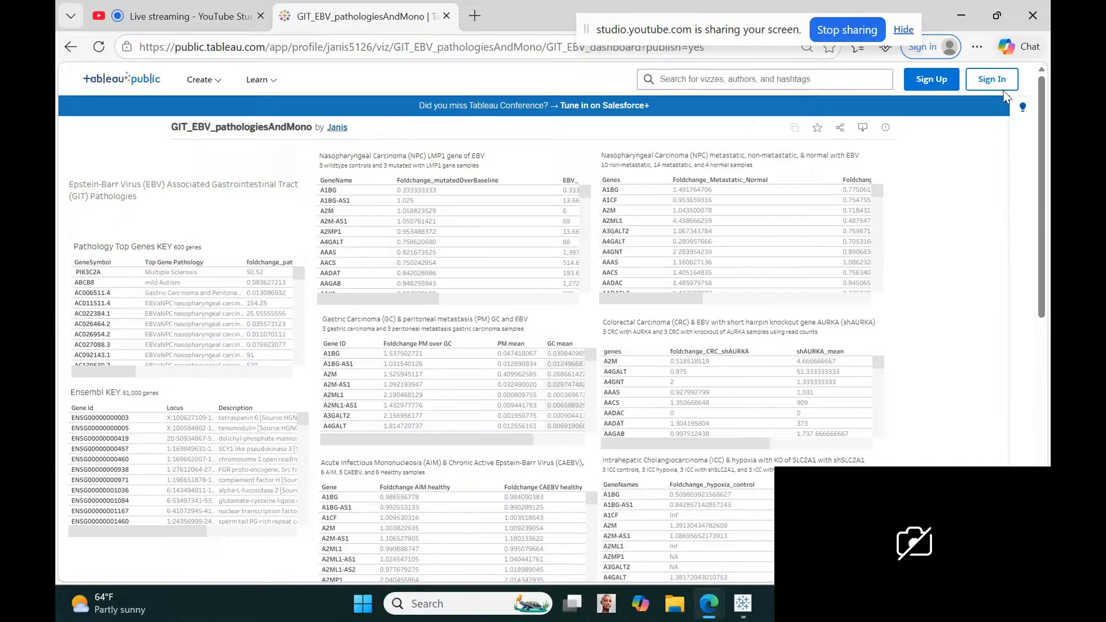
click(405, 50)
click(935, 224)
click(840, 129)
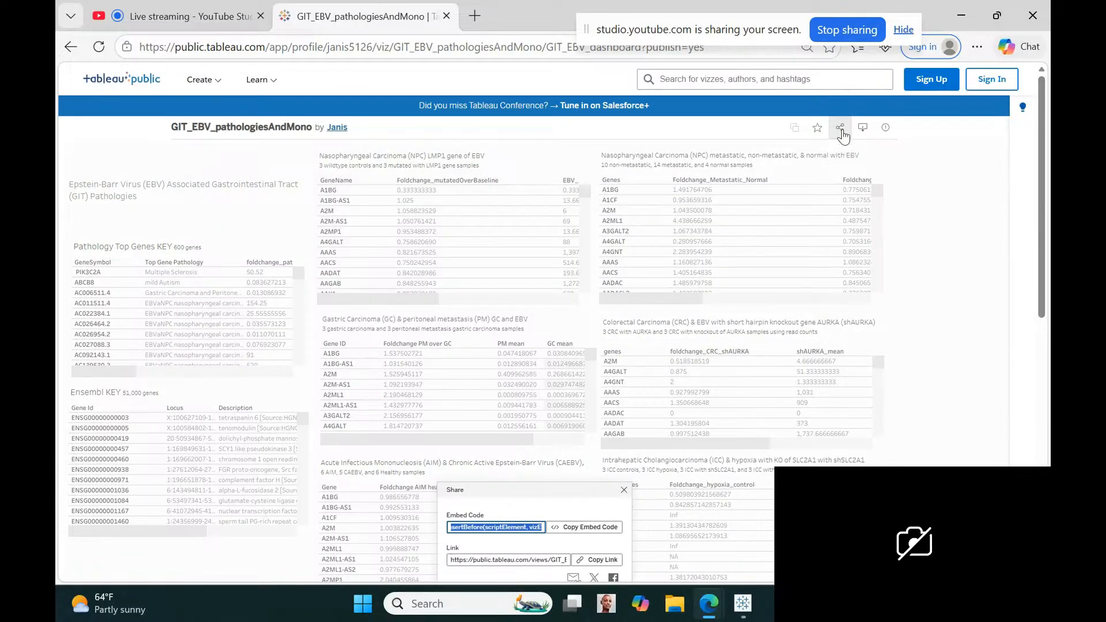
click(599, 561)
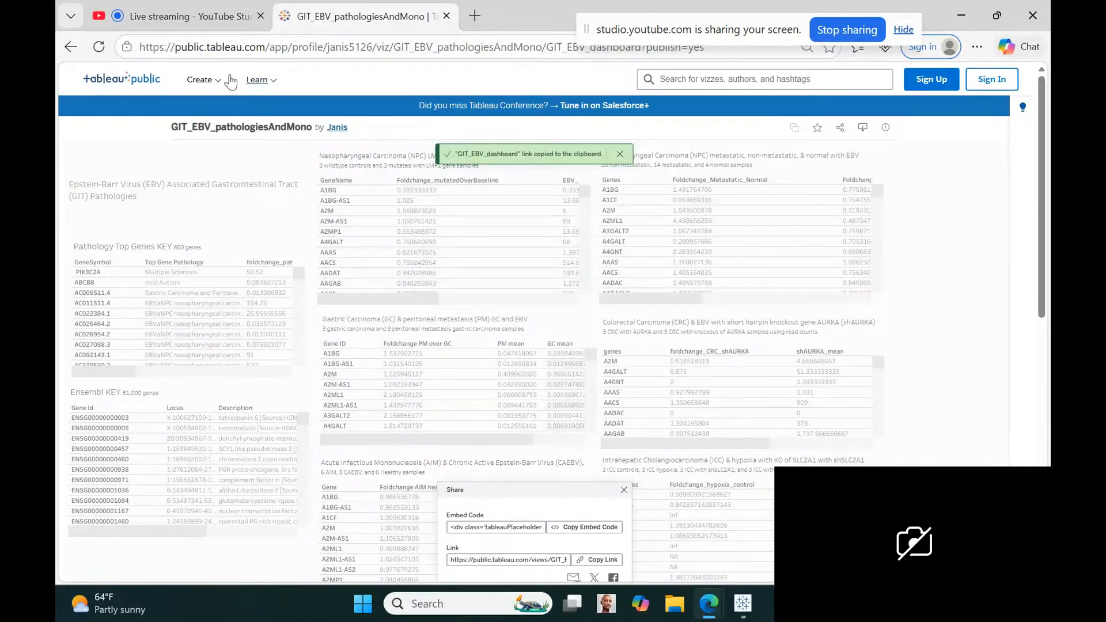
Switch to YouTube Studio, paste the dashboard link into the live stream's description and save the settings
click(144, 16)
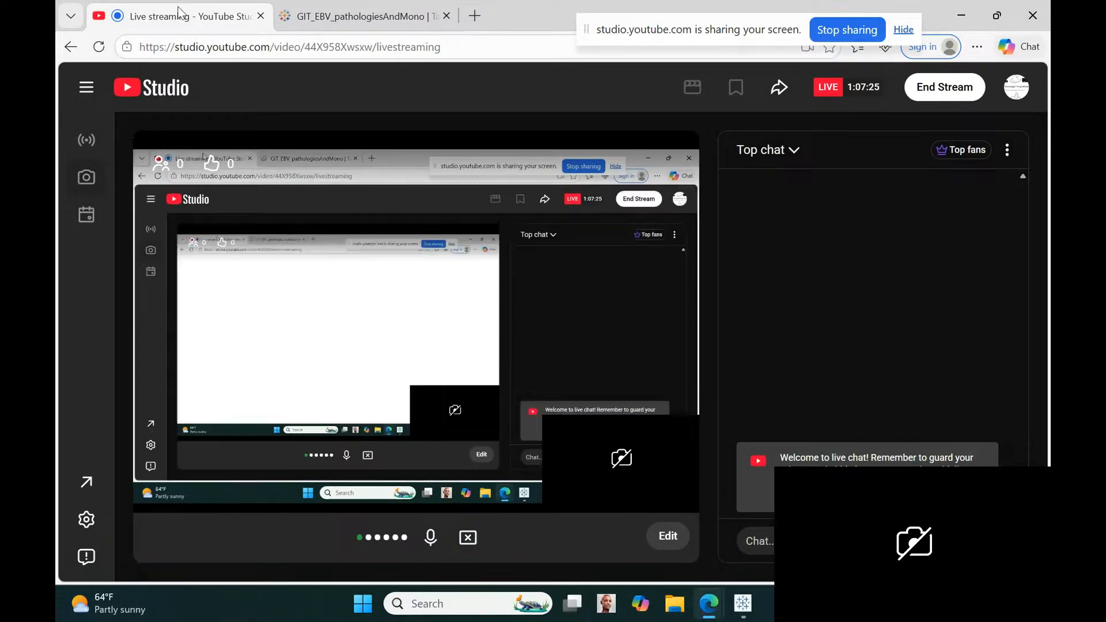
click(668, 537)
click(564, 346)
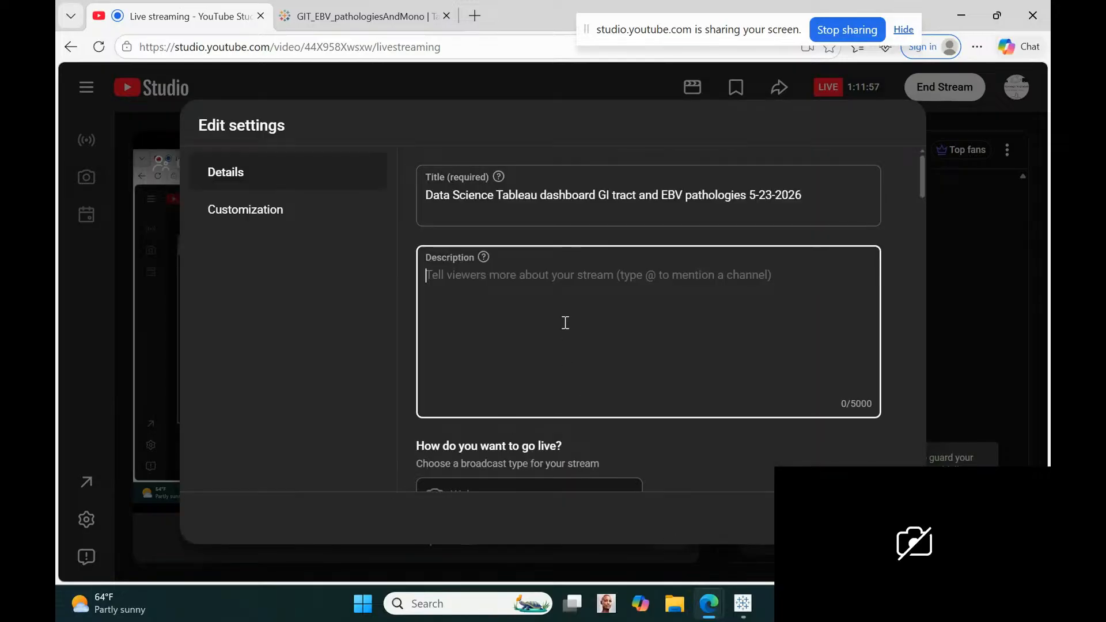
key(ctrl+v)
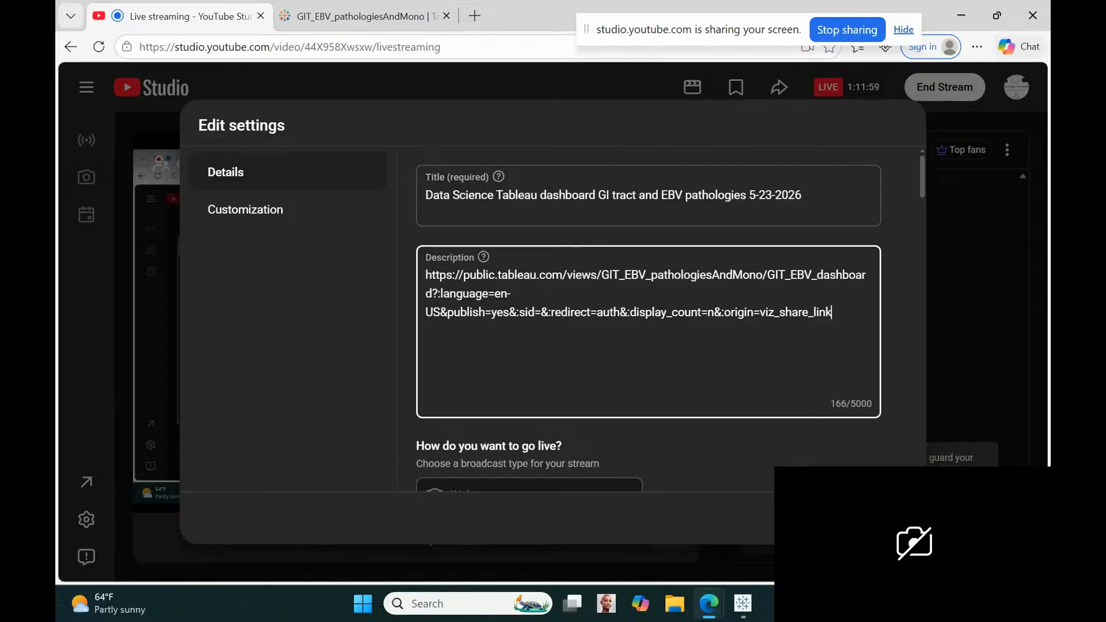
click(886, 518)
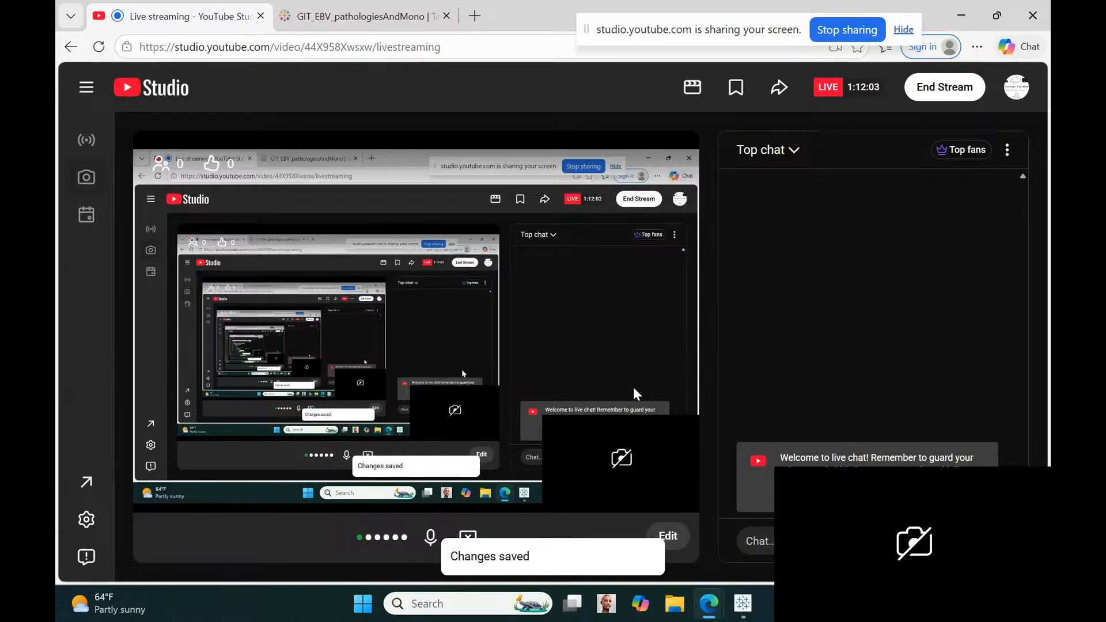
Return to Tableau Public and view the dashboard "lymphoma EBV dashboard MS FM AIM CAEBV 5-22-2026" from the author's profile
click(361, 23)
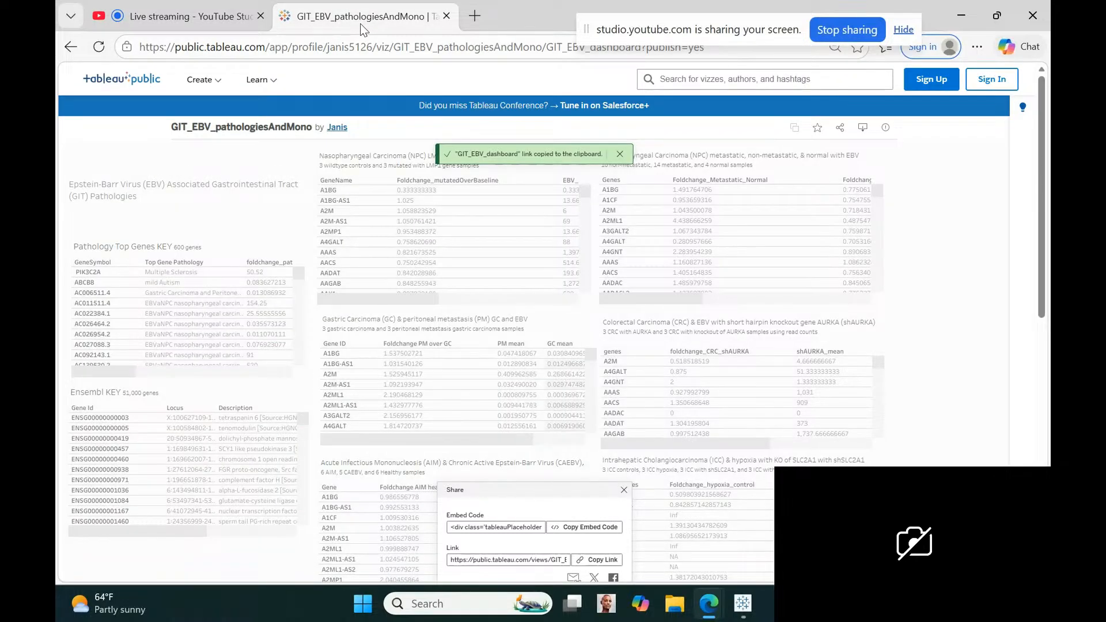
click(335, 127)
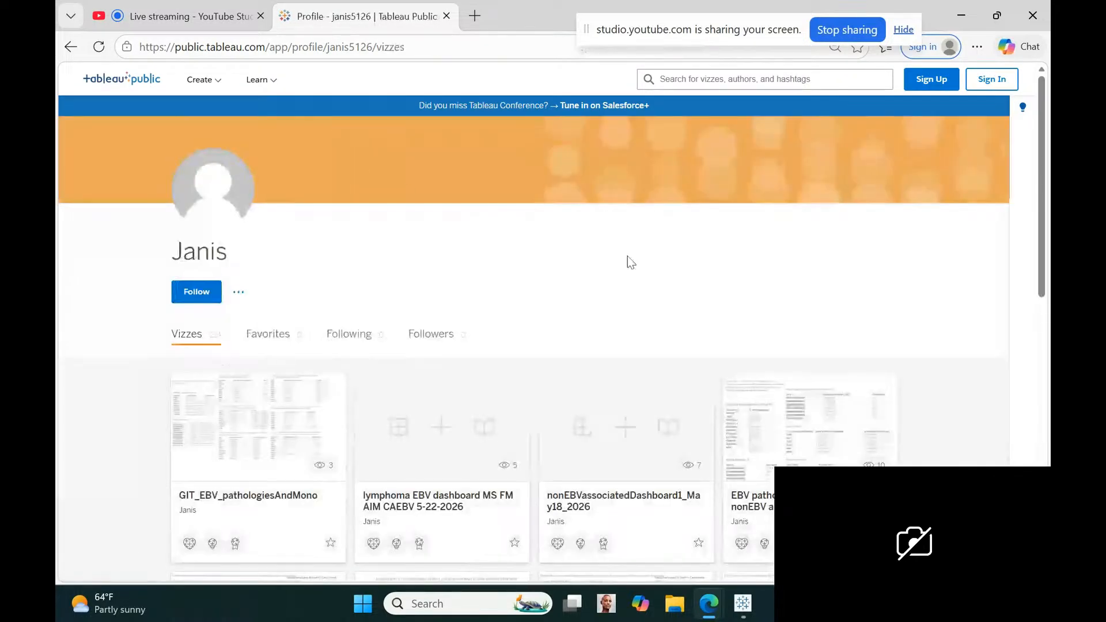
click(433, 500)
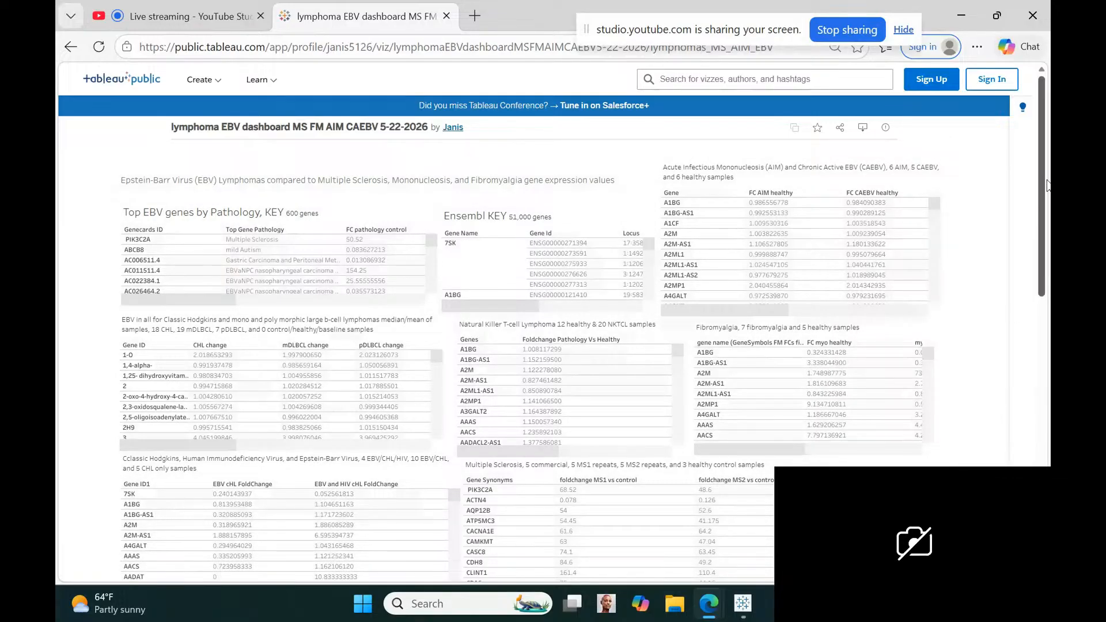
drag(1046, 183, 1032, 225)
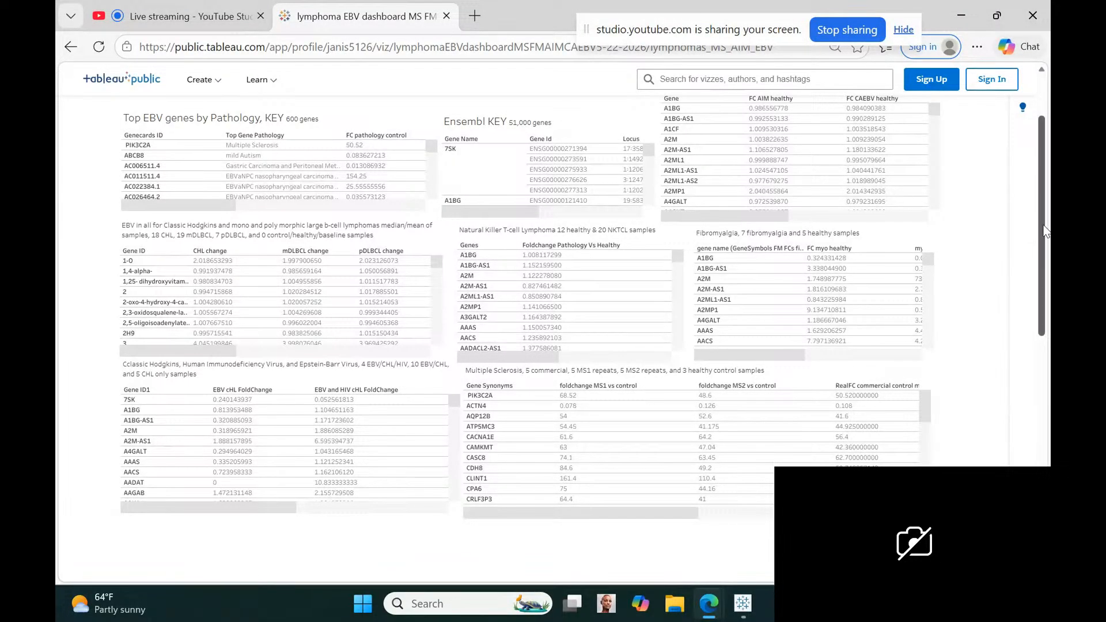
drag(1045, 231, 1043, 144)
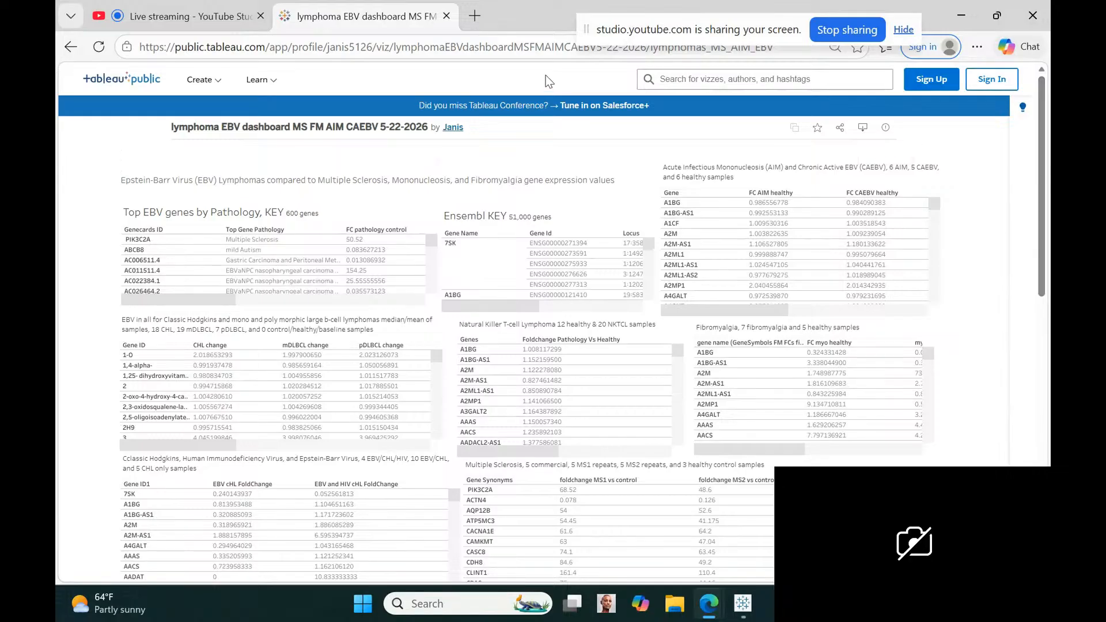
Close the Tableau dashboard page and end the live stream in YouTube Studio
click(448, 16)
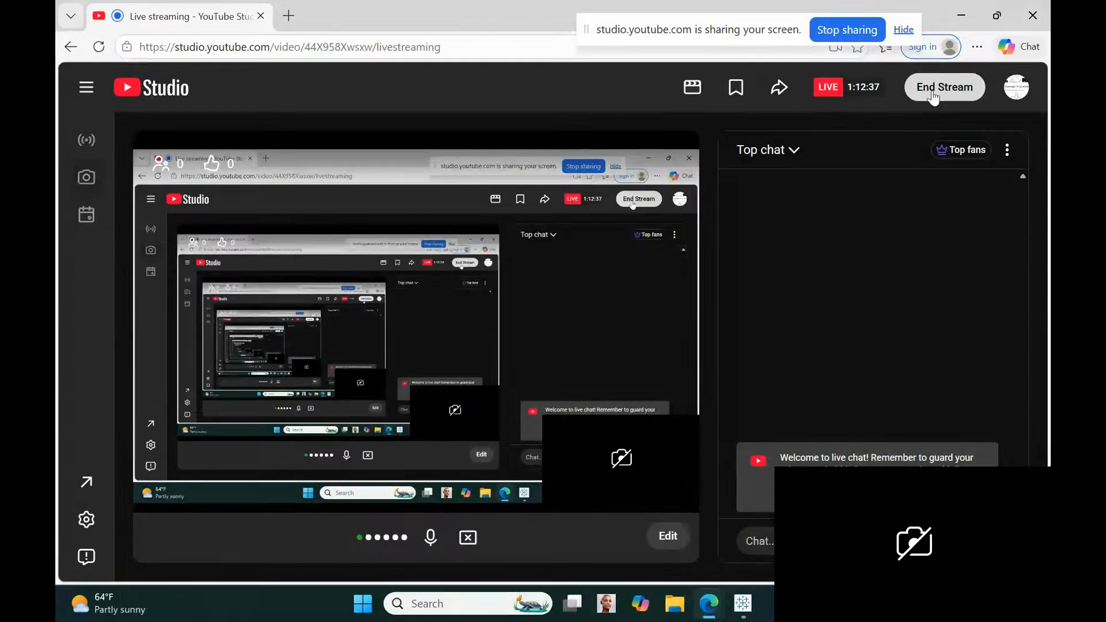
click(931, 90)
click(685, 385)
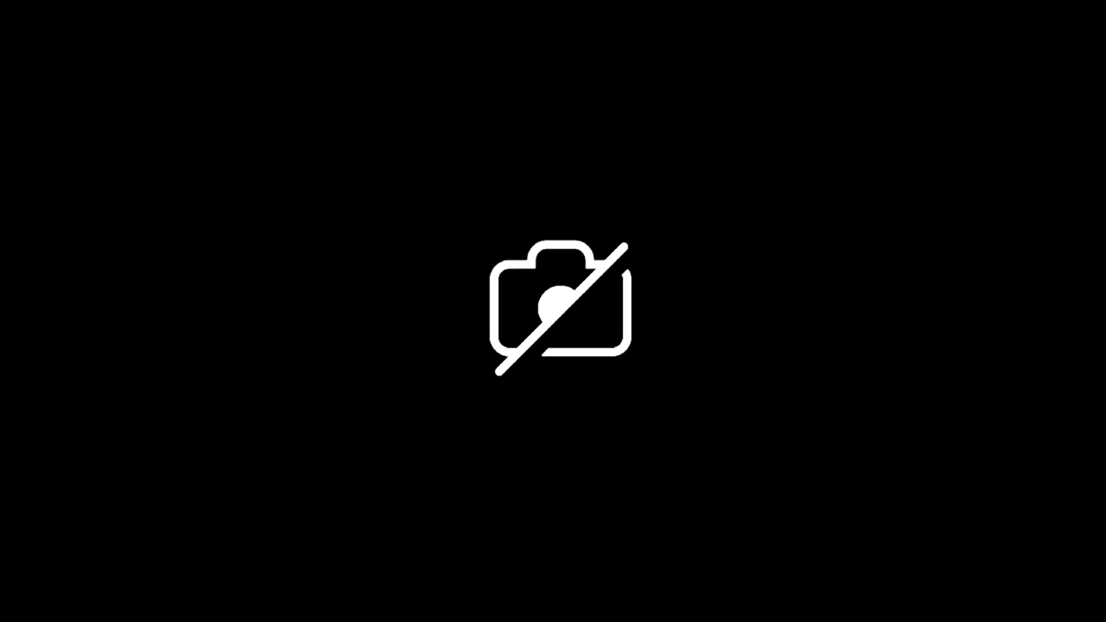